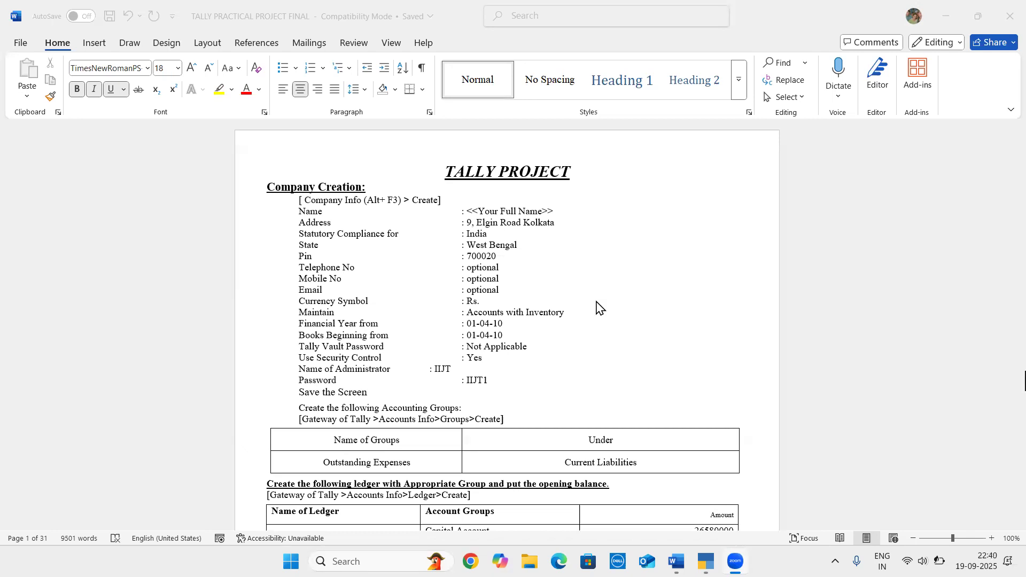
Switch to TallyPrime and start creating a new company from the company list
click(447, 181)
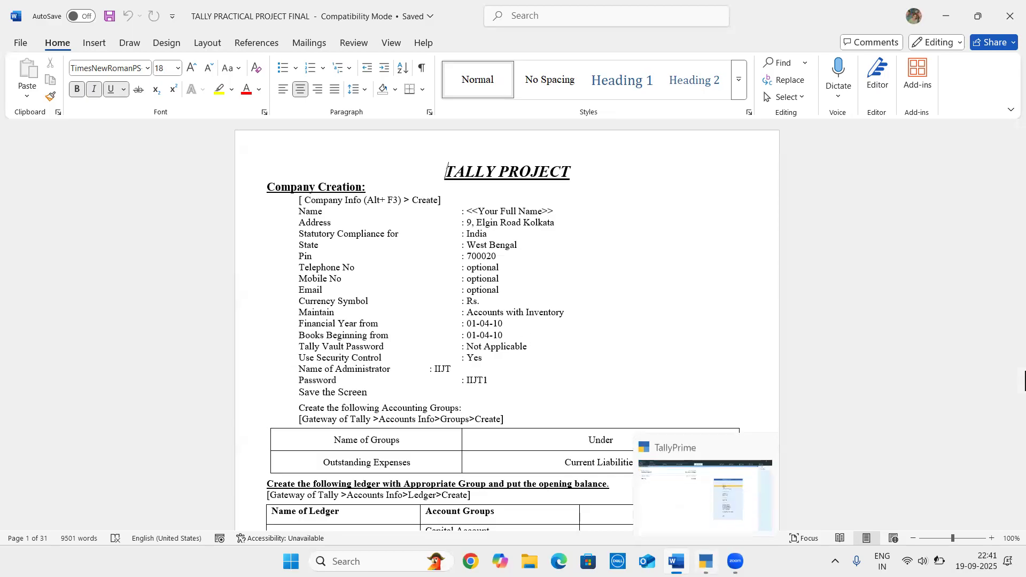
click(705, 561)
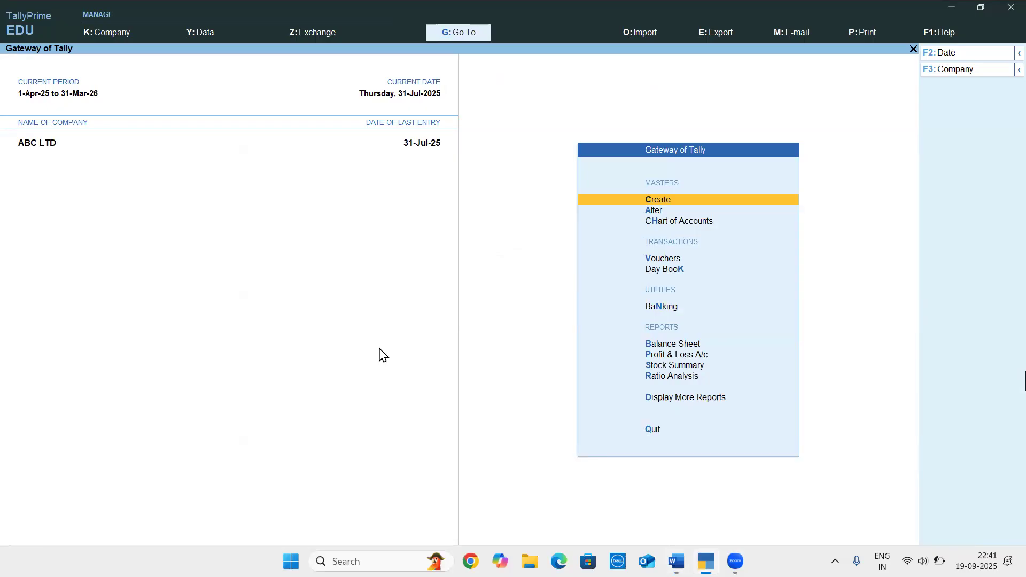
key(alt)
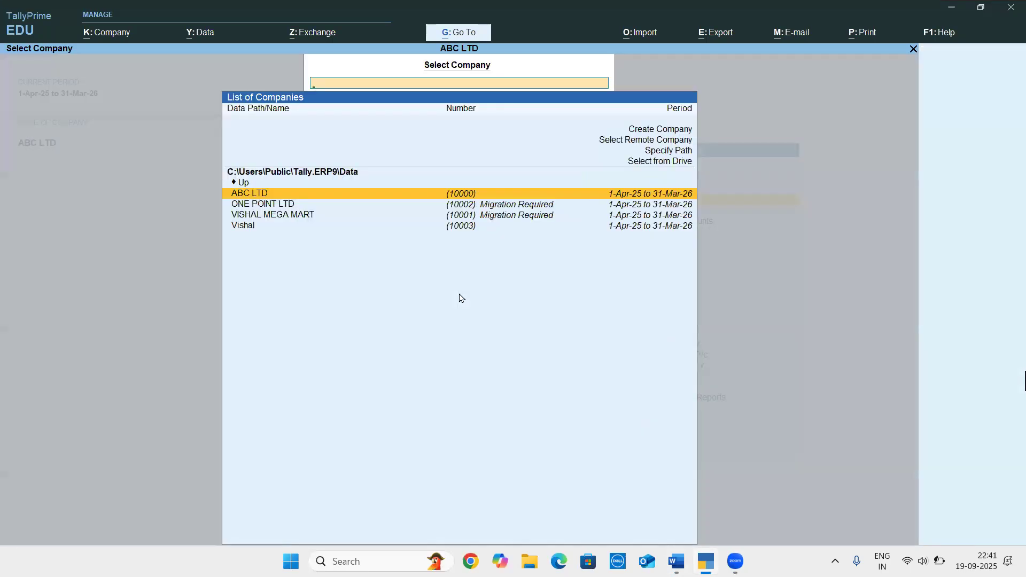
key(Up)
key(Up)
key(Up)
key(Up)
key(Up)
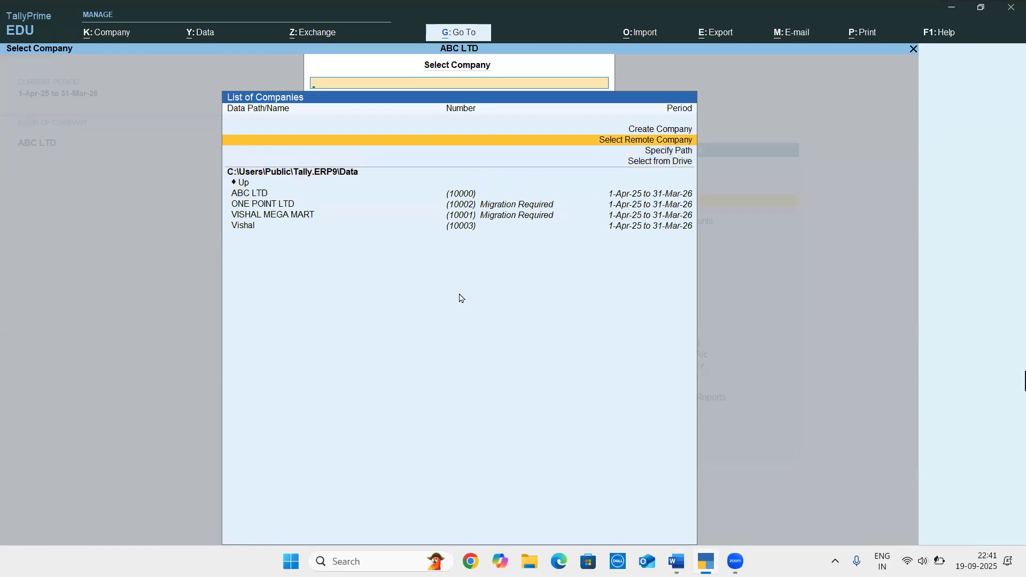
key(Up)
key(Return)
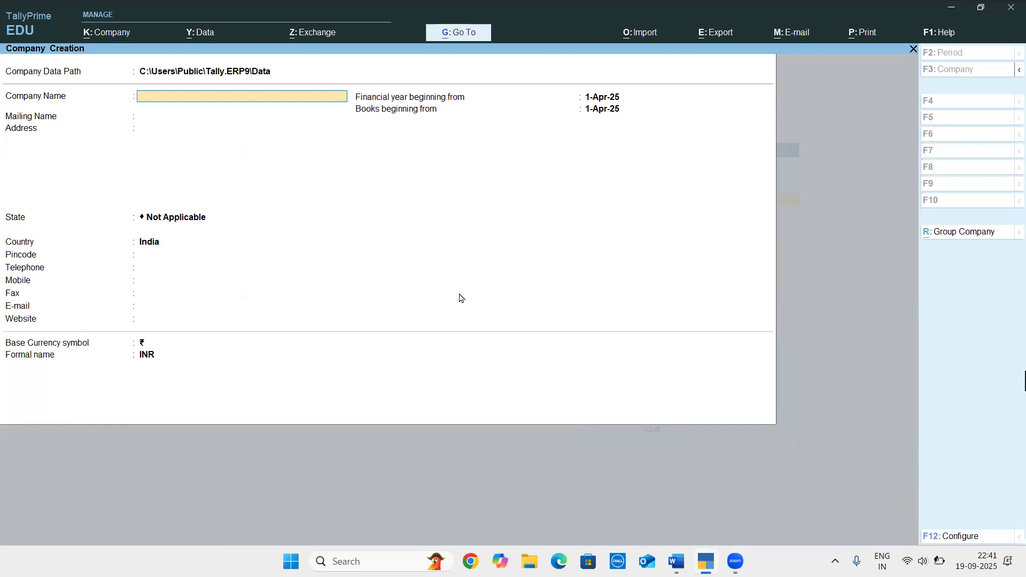
Name the new company VISHAL COMPANY and accept the same text as its mailing name
text(VISHAL COMPANY)
key(Return)
Enter the company's street address from the project document
key(Return)
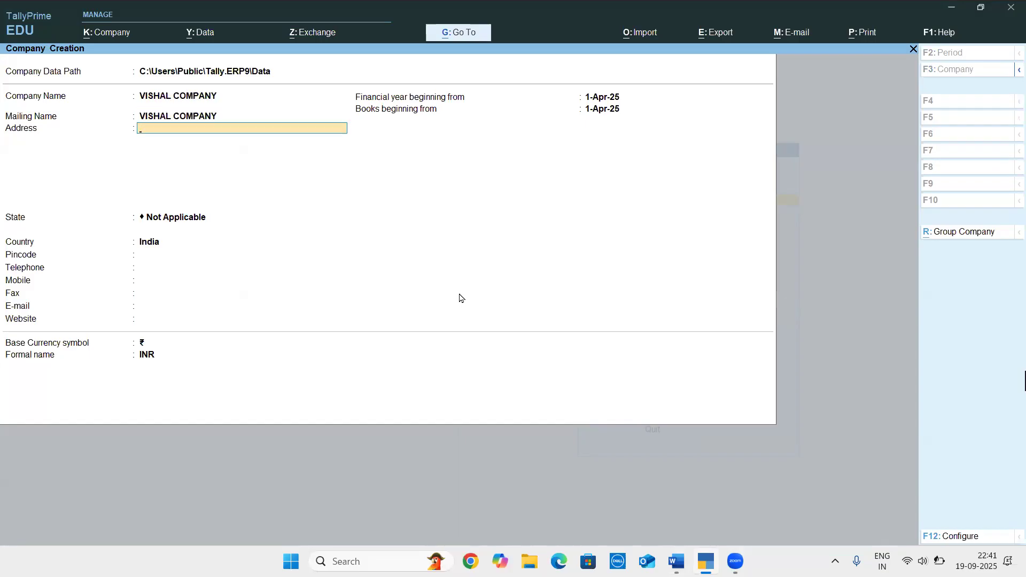
key(Return)
key(Return)
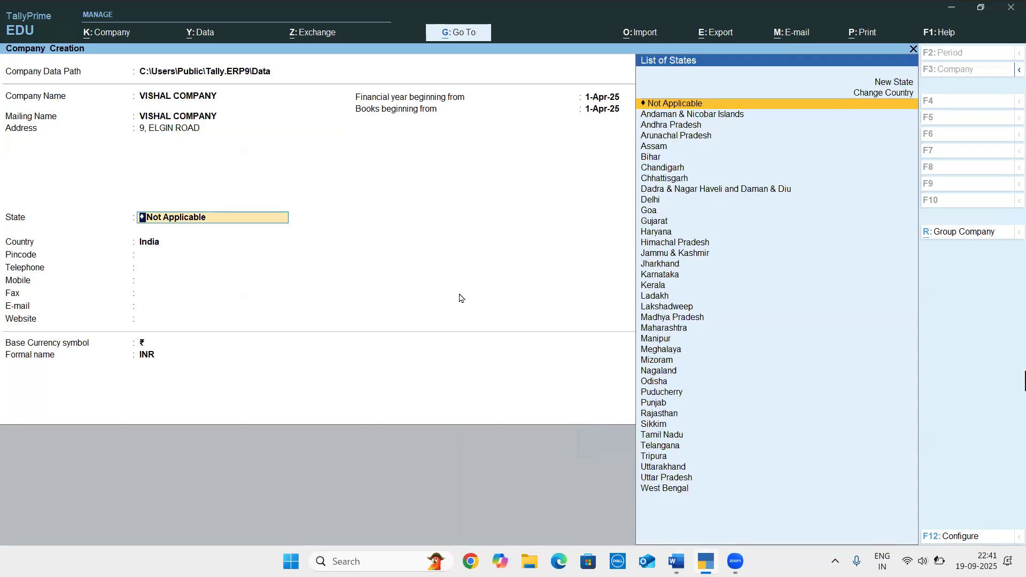
text(IND)
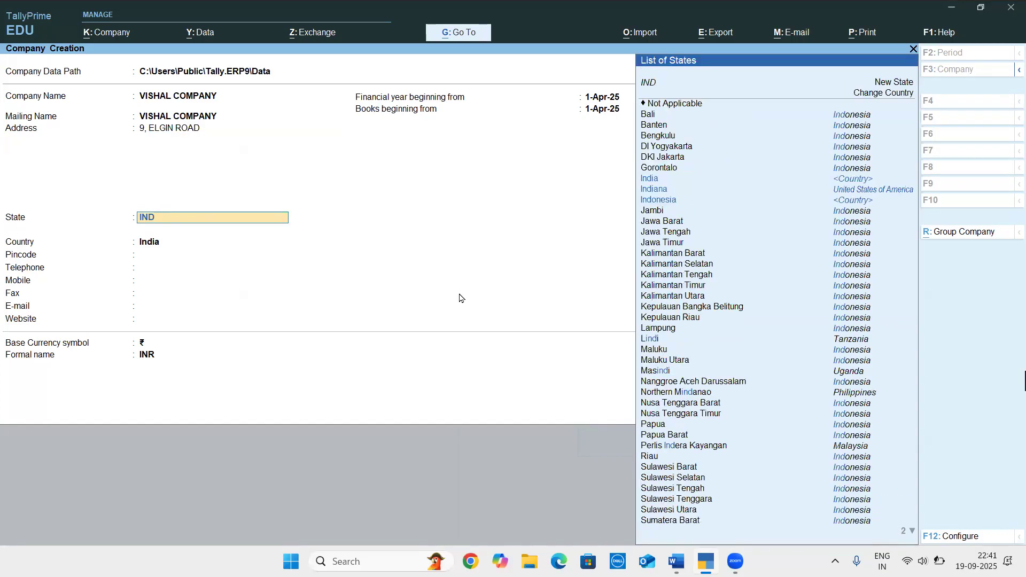
key(BackSpace)
key(BackSpace)
key(BackSpace)
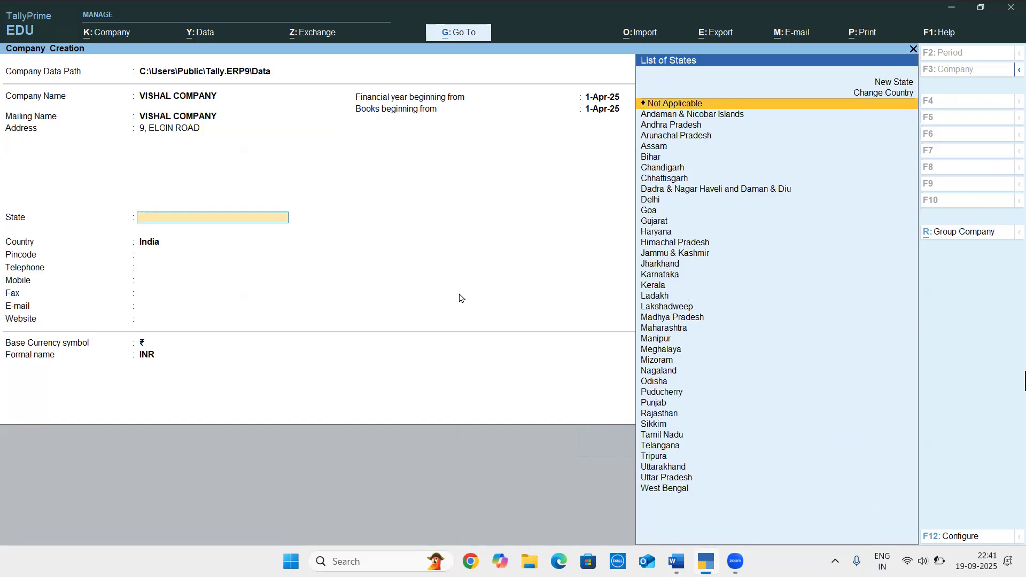
Set the company's state to West Bengal and enter its postal pincode
text(WES)
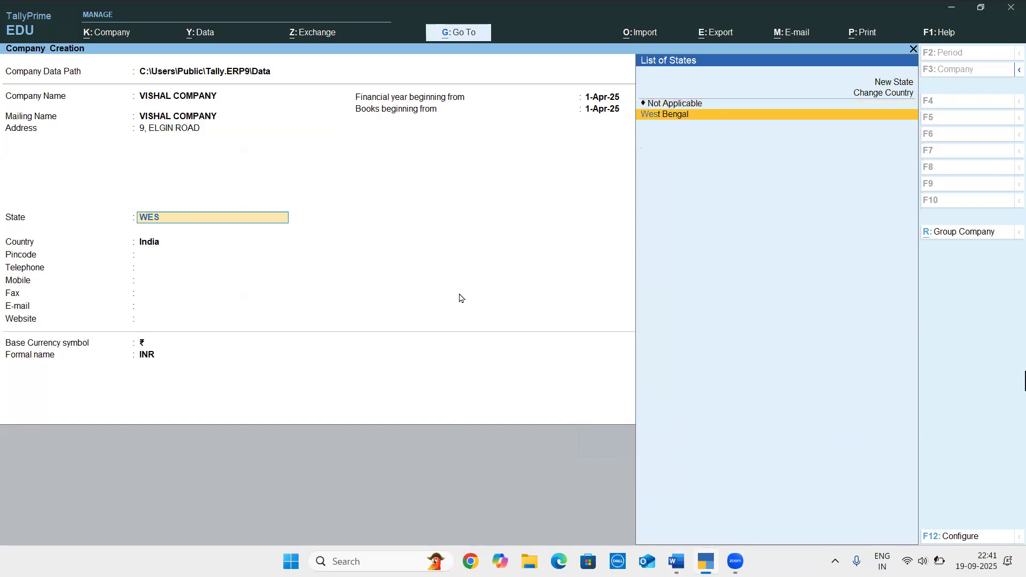
key(Return)
text(700002)
key(Return)
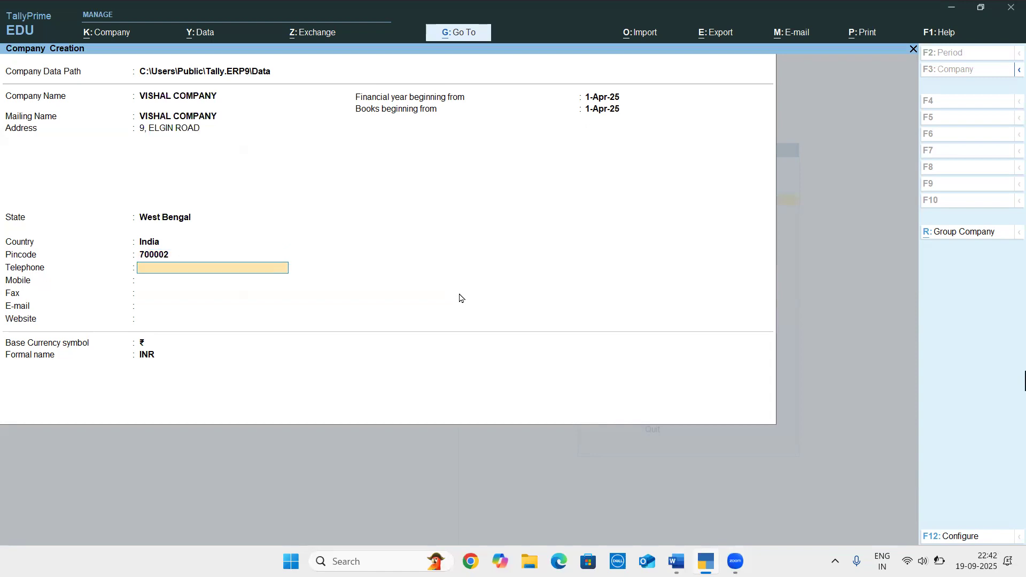
Save the company with blank contact fields and the default base currency, and dismiss the company features setup
key(Return)
key(Return)
key(Return)
key(Return)
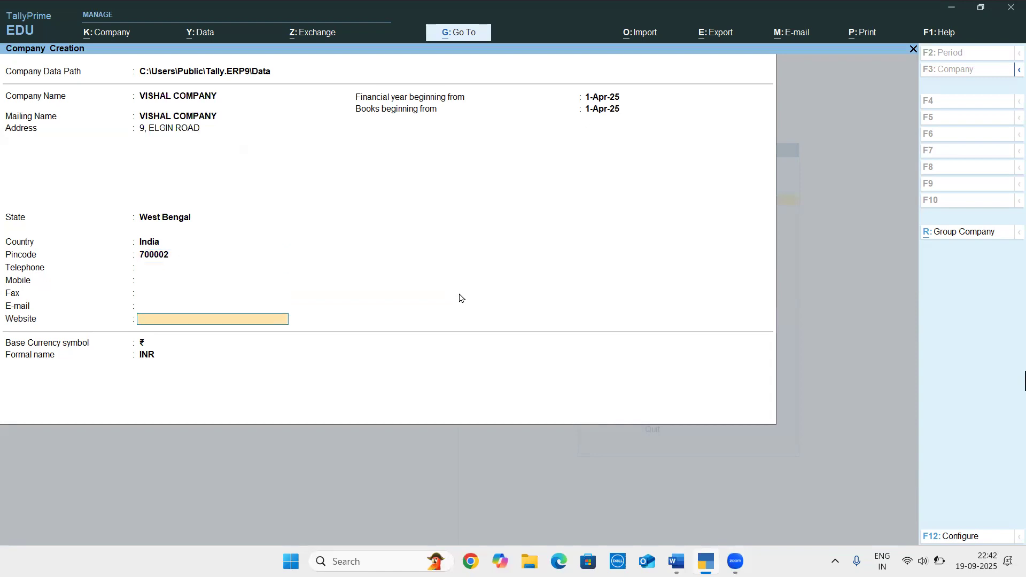
key(Return)
key(Return)
key(Return)
key(Return)
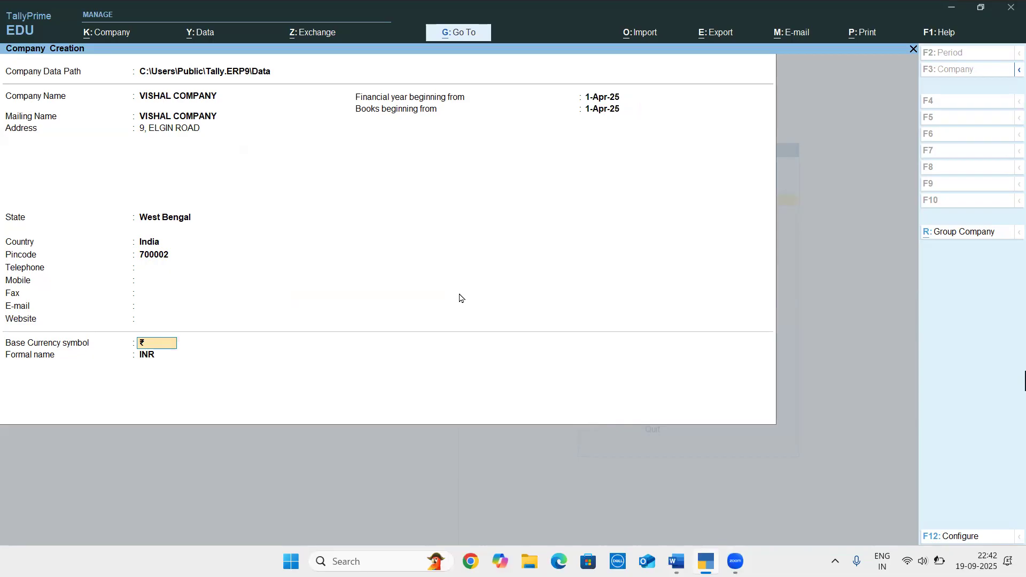
key(Return)
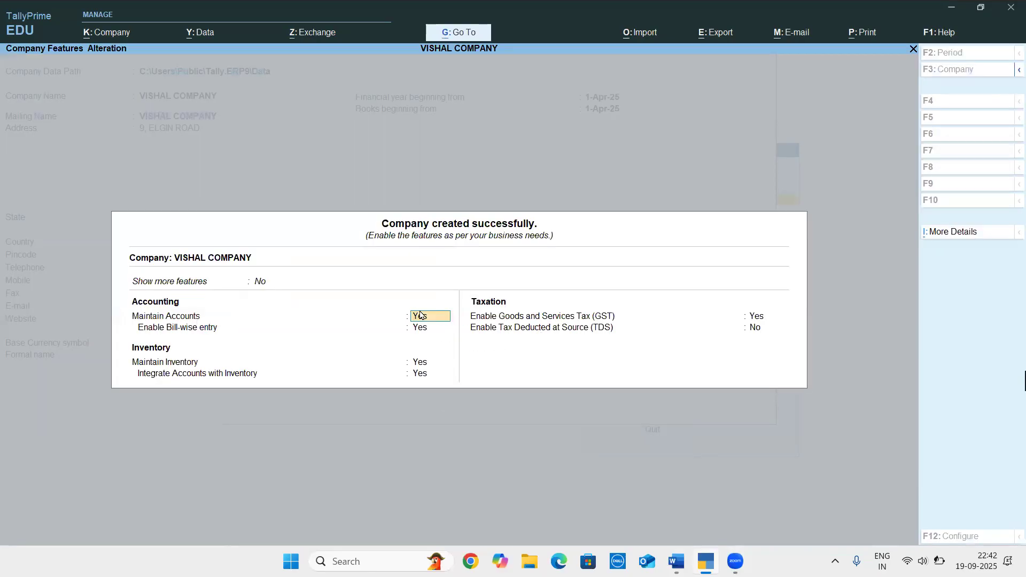
key(Escape)
key(Return)
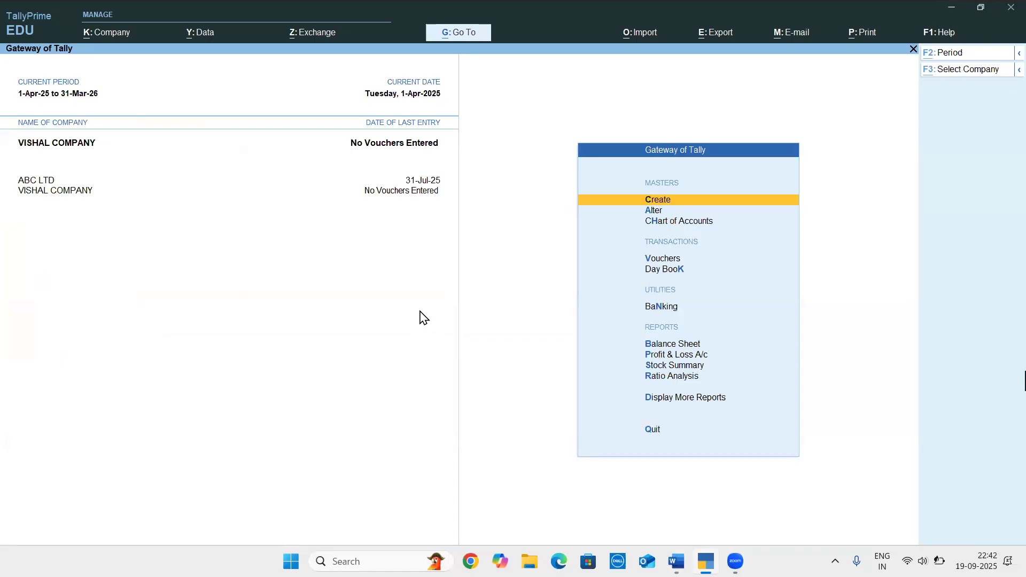
Switch to the Word project document and examine the instructions and table for the accounting groups to create
key(alt+Tab)
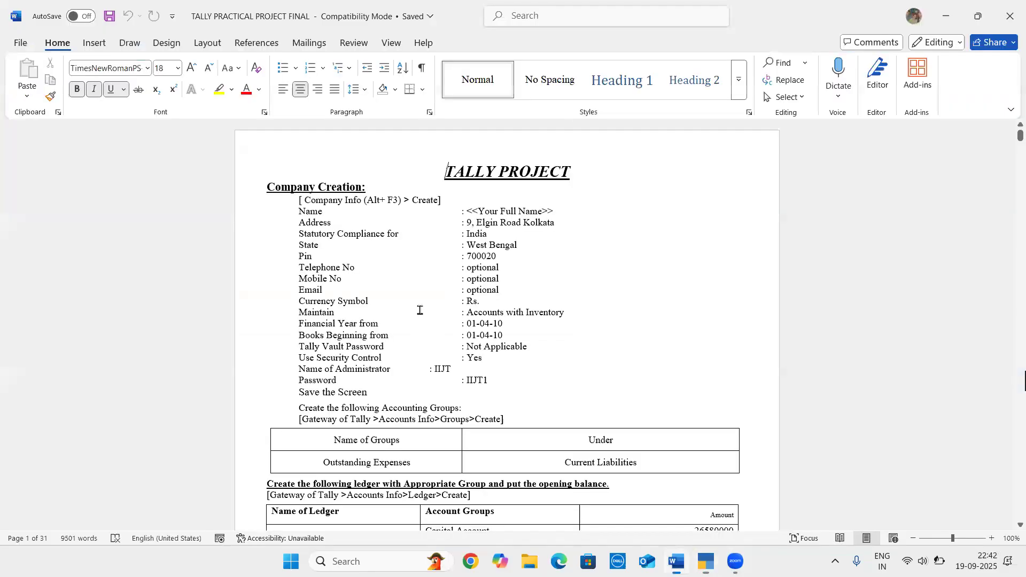
click(506, 284)
scroll(506, 283, down, 5)
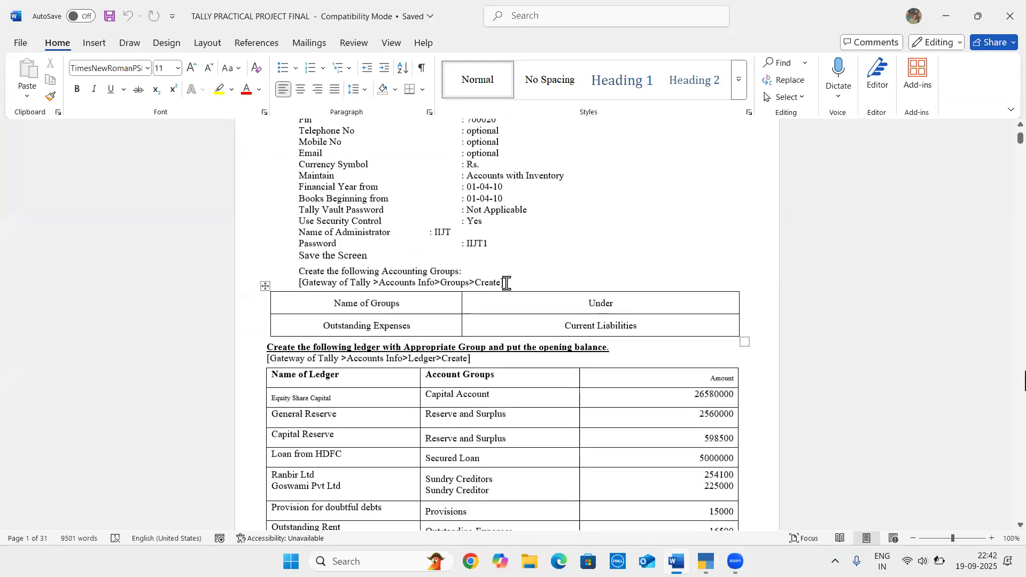
scroll(327, 175, down, 1)
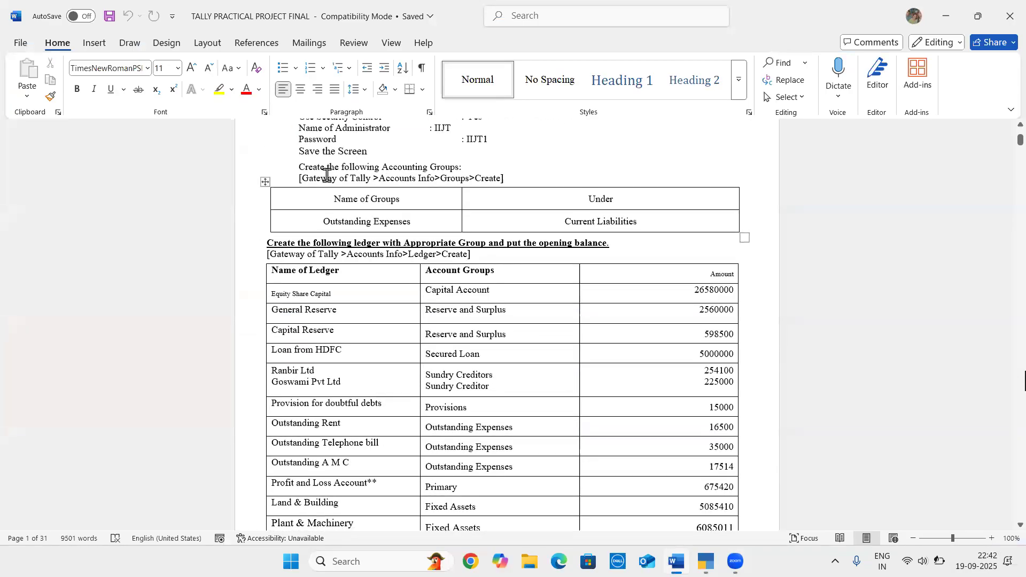
drag(297, 165, 476, 170)
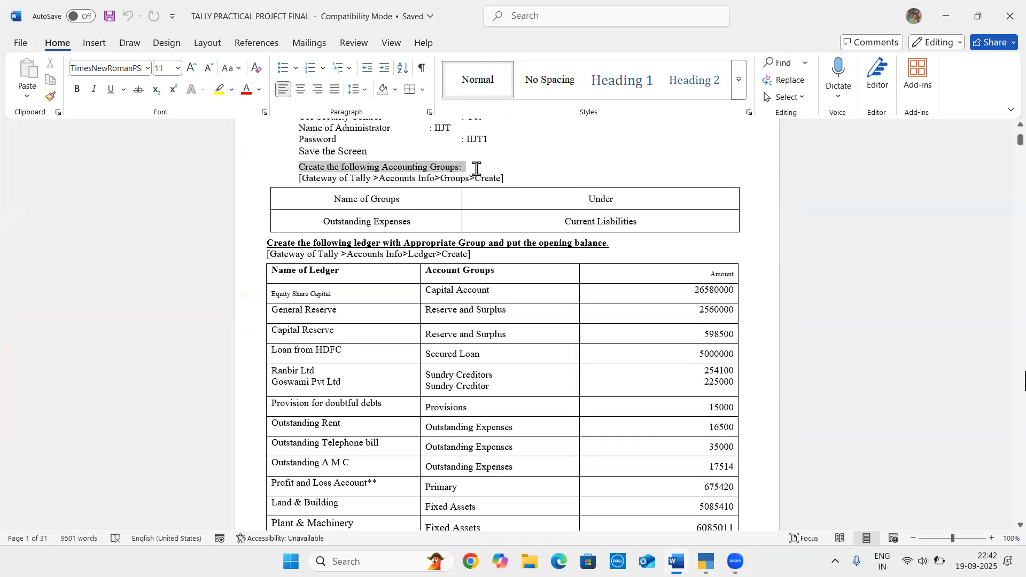
click(478, 171)
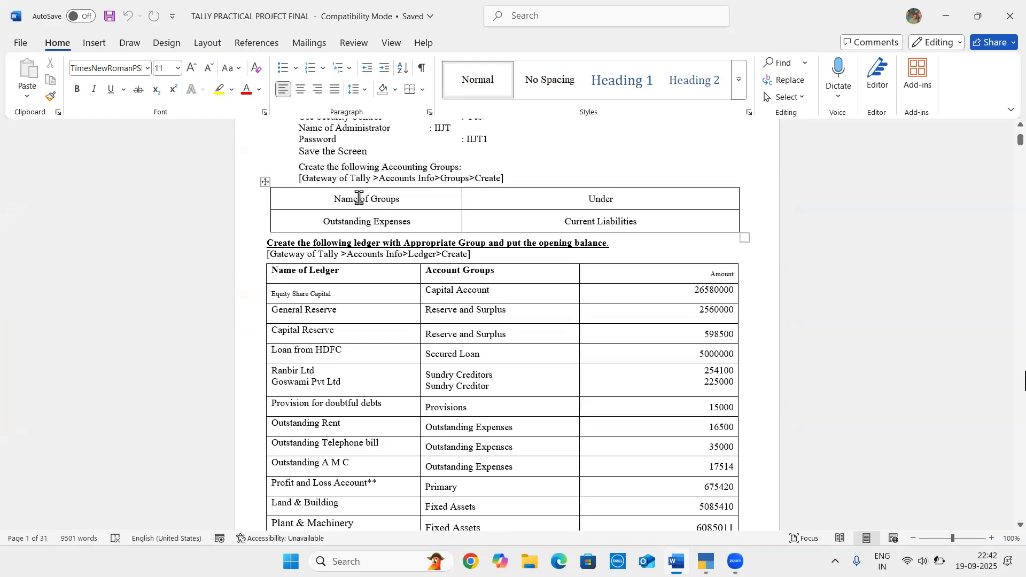
double_click(297, 176)
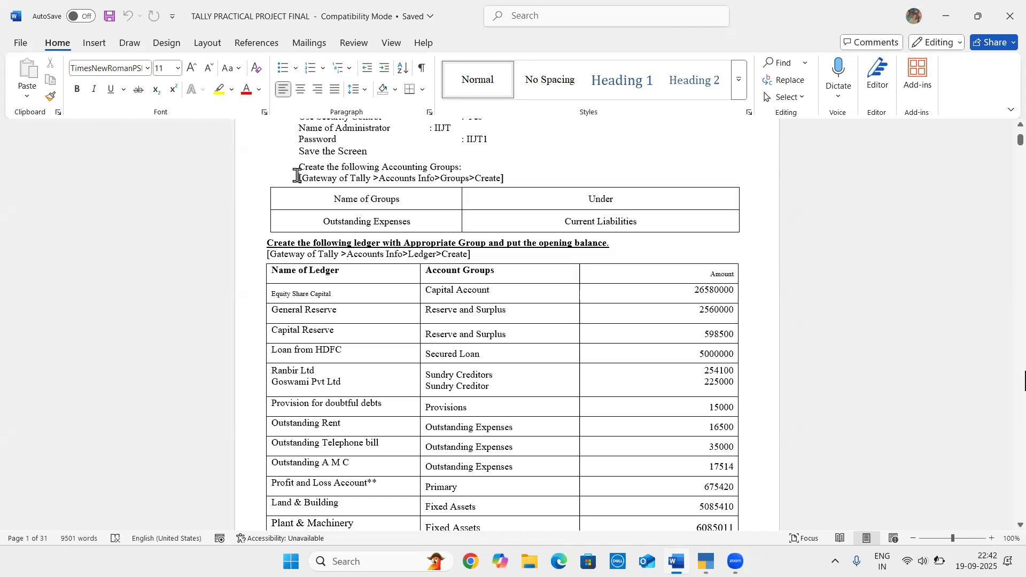
click(527, 173)
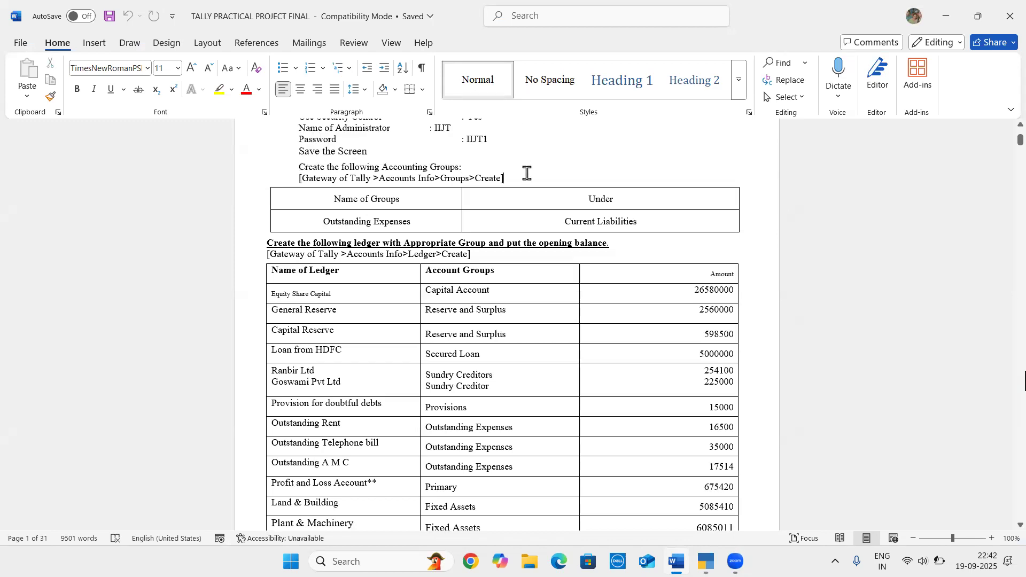
click(428, 225)
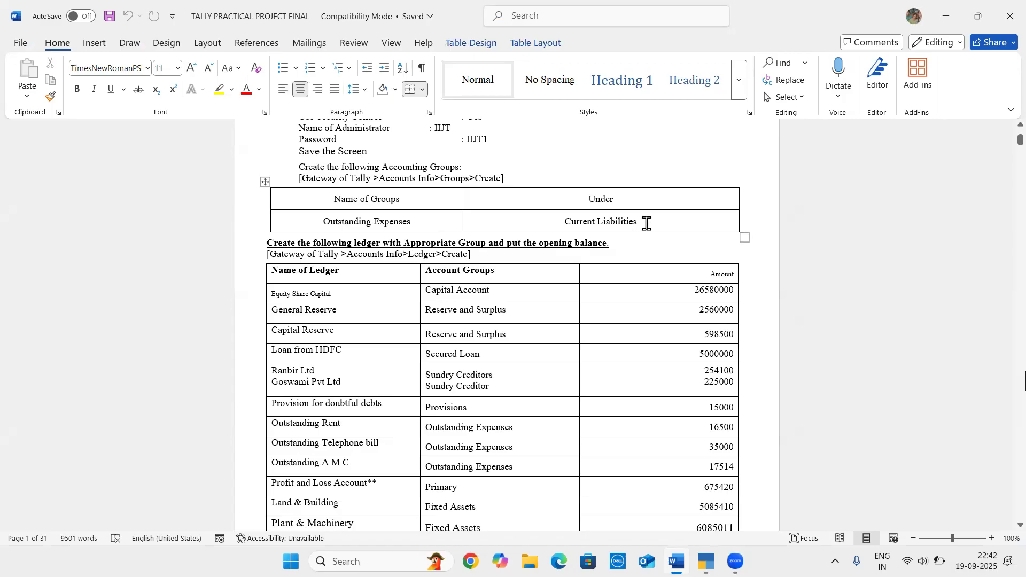
Switch back to TallyPrime and open the creation form for a new accounting group
key(alt+Tab)
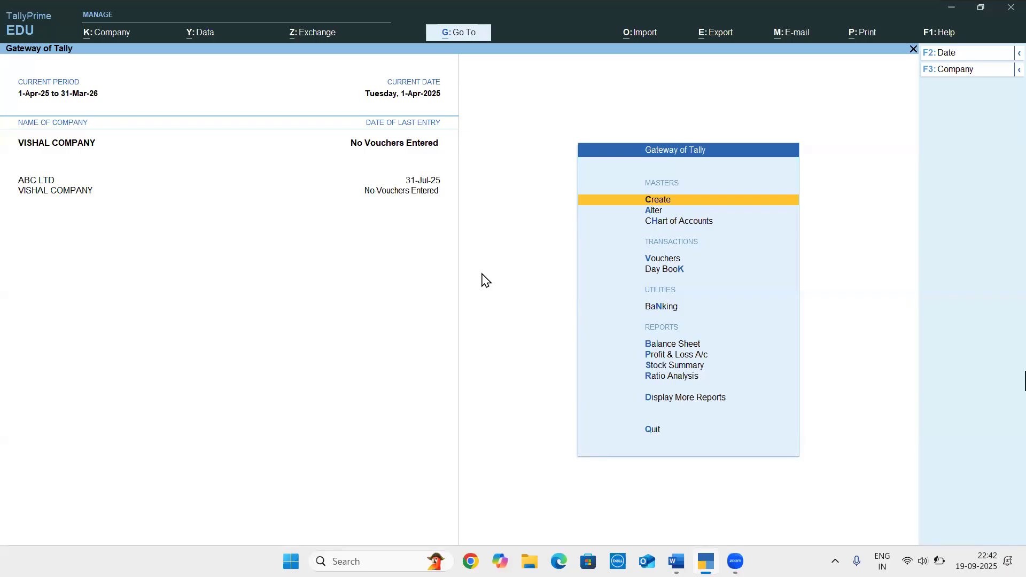
key(Return)
key(Down)
key(Down)
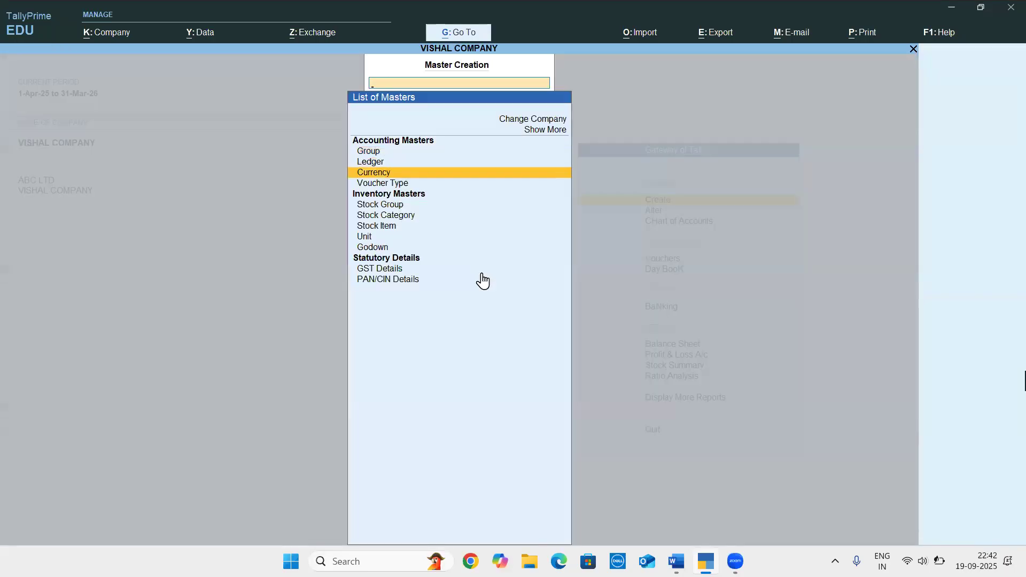
key(Up)
key(Up)
key(Return)
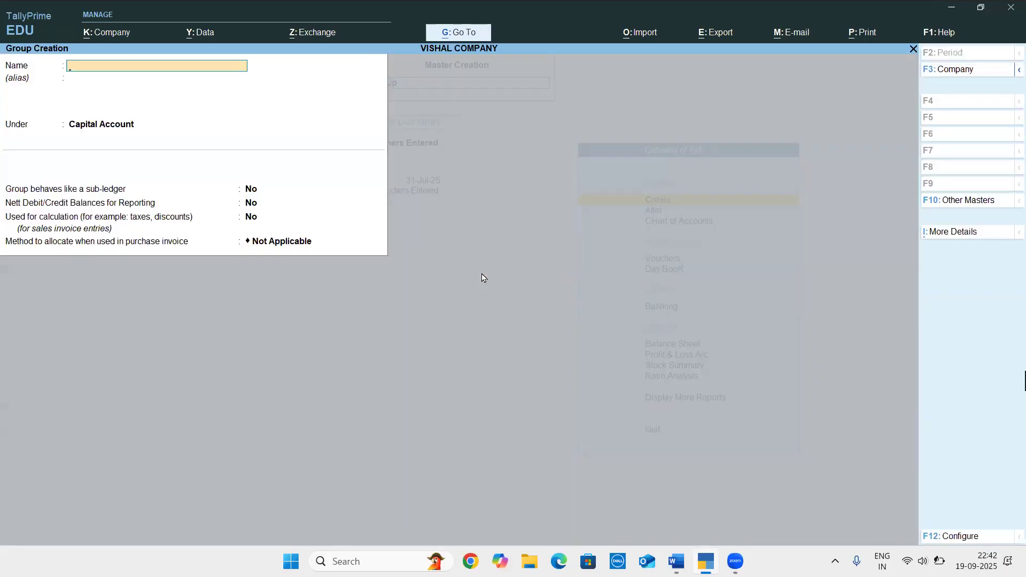
Check the group name in the Word document and name the new group OUTSTANDING EXP in TallyPrime, without an alias
key(alt+Tab)
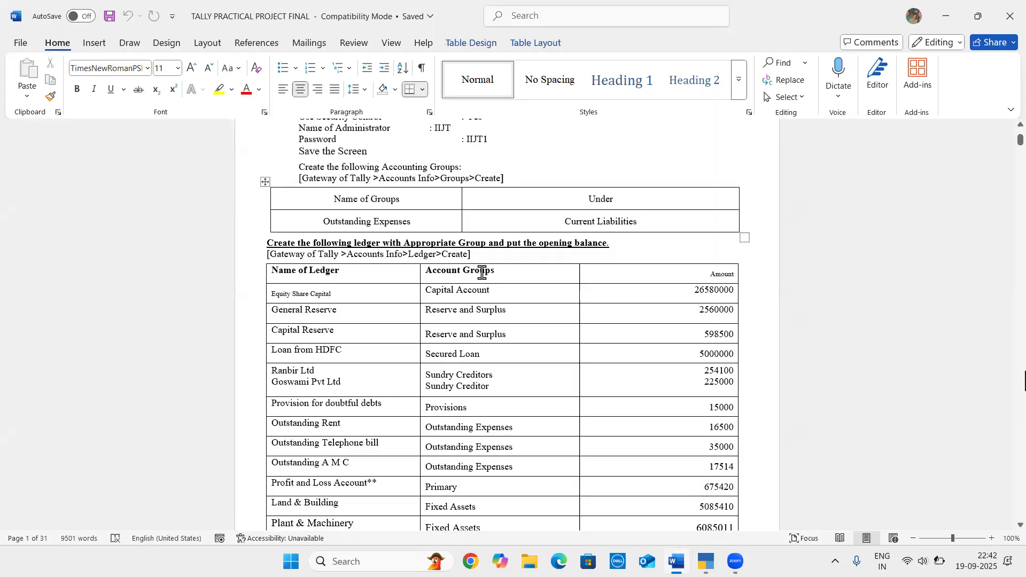
key(alt+Tab)
text(OUTS)
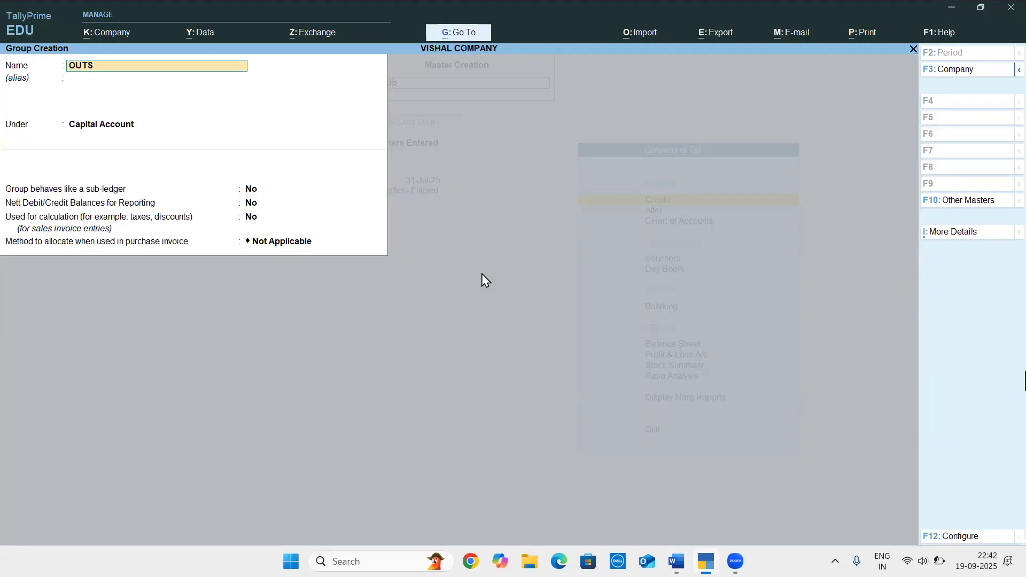
text(TANDING EXP)
key(Return)
key(Return)
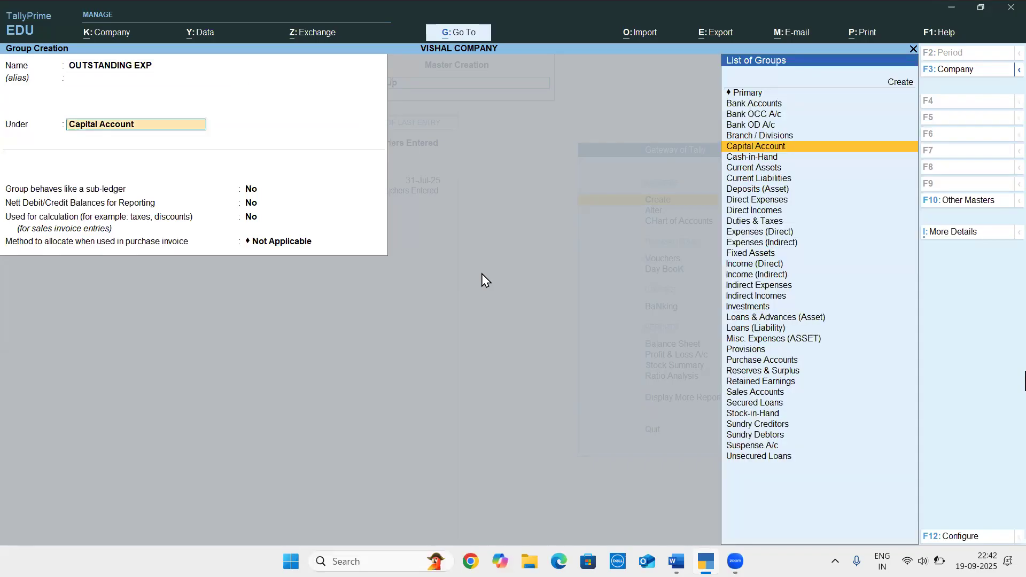
Place the group under Current Liabilities, save it with the default options, and return to the Gateway of Tally
key(alt+Tab)
key(alt+Tab)
text(CURRE)
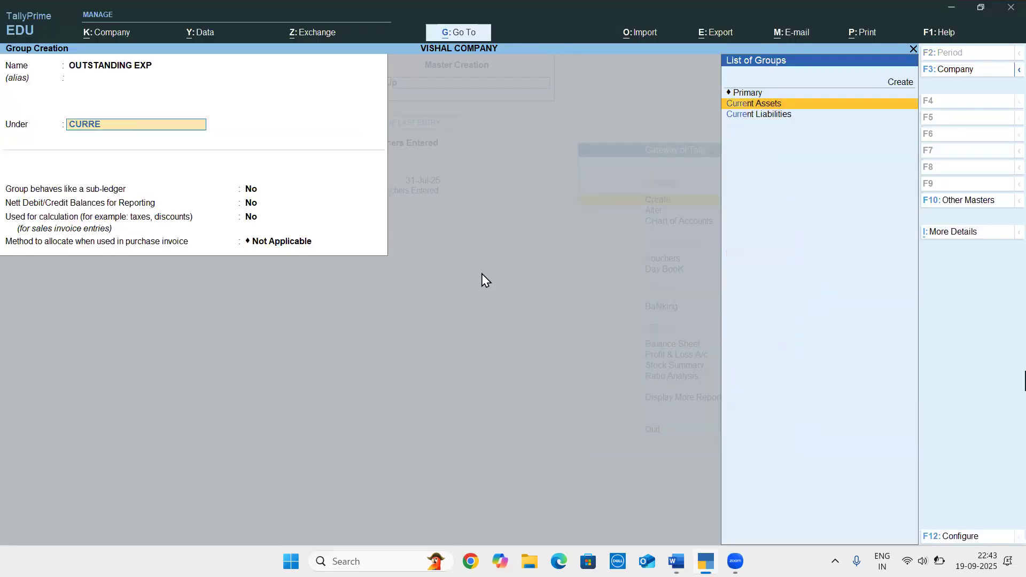
key(Down)
key(Return)
key(Return)
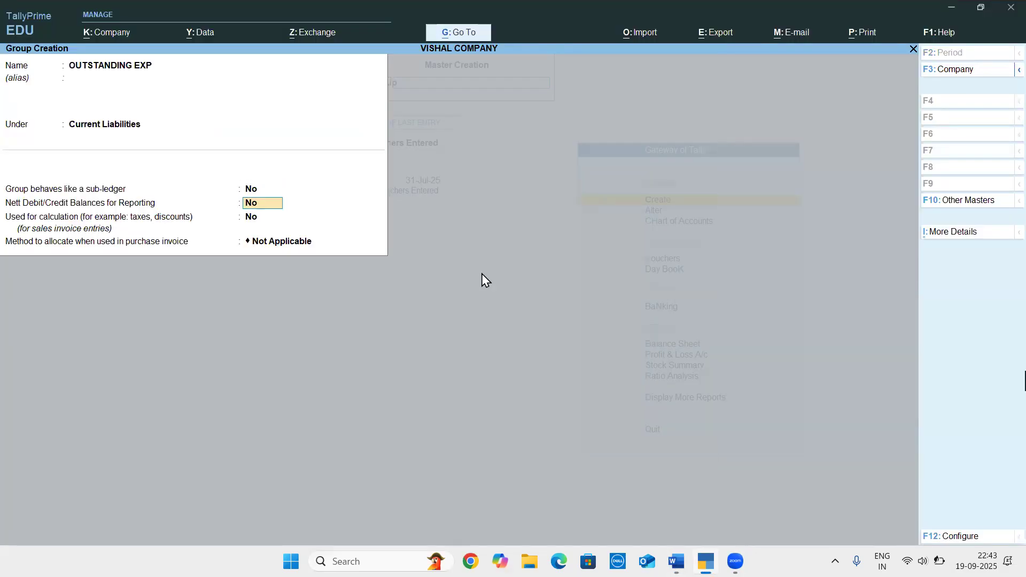
key(Return)
key(Return)
key(Return)
key(Return)
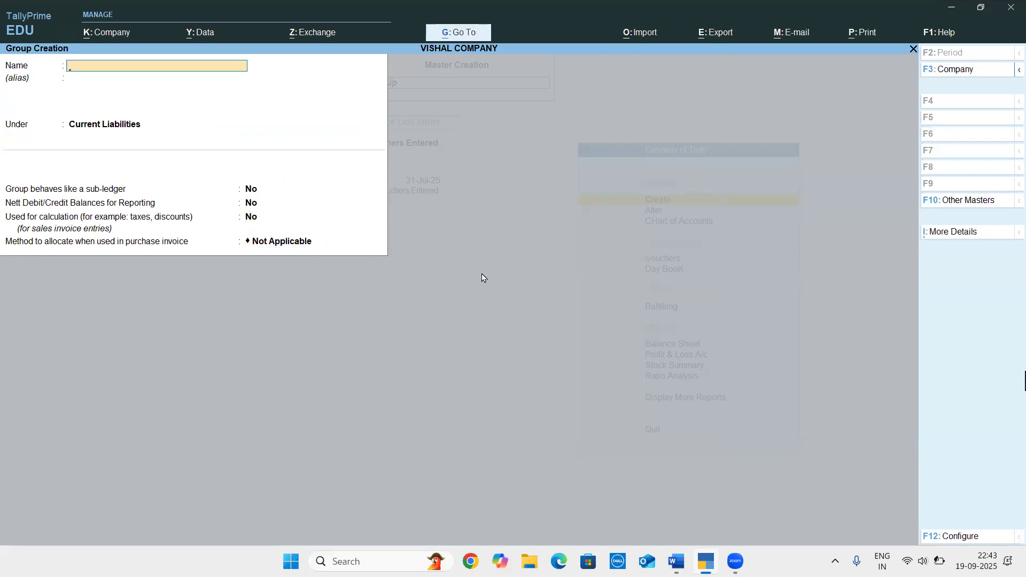
key(Escape)
key(Escape)
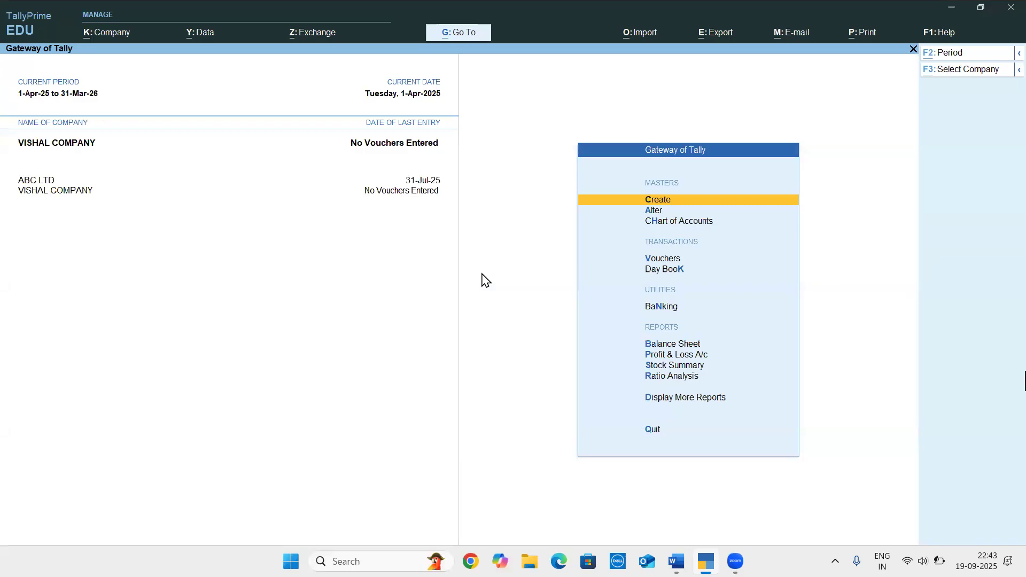
Switch to the Word project document and examine the ledger table's instructions, names, account groups and opening amounts, starting with Equity Share Capital
key(alt+Tab)
scroll(411, 329, down, 2)
scroll(411, 329, down, 3)
scroll(411, 329, down, 1)
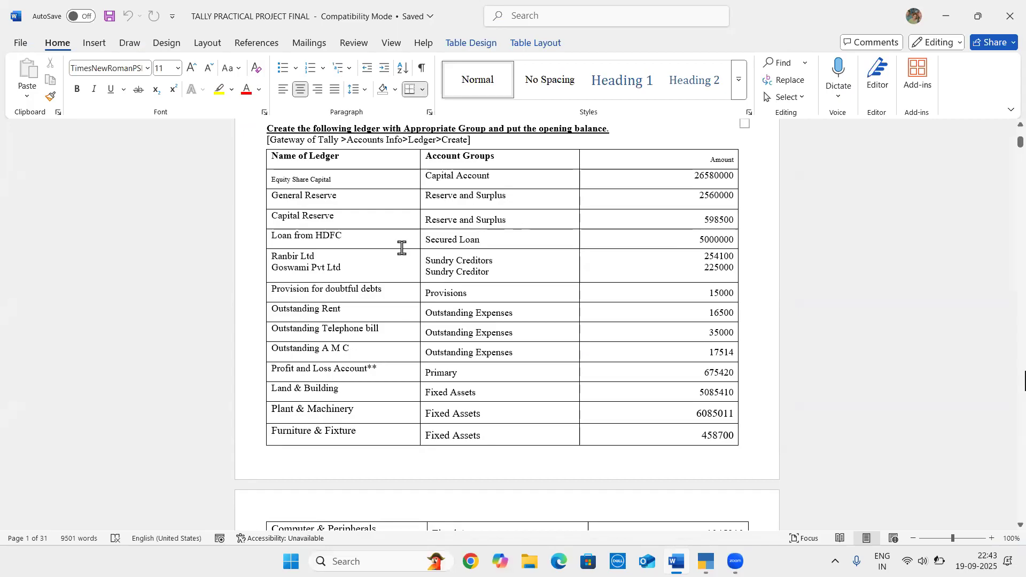
scroll(402, 248, up, 3)
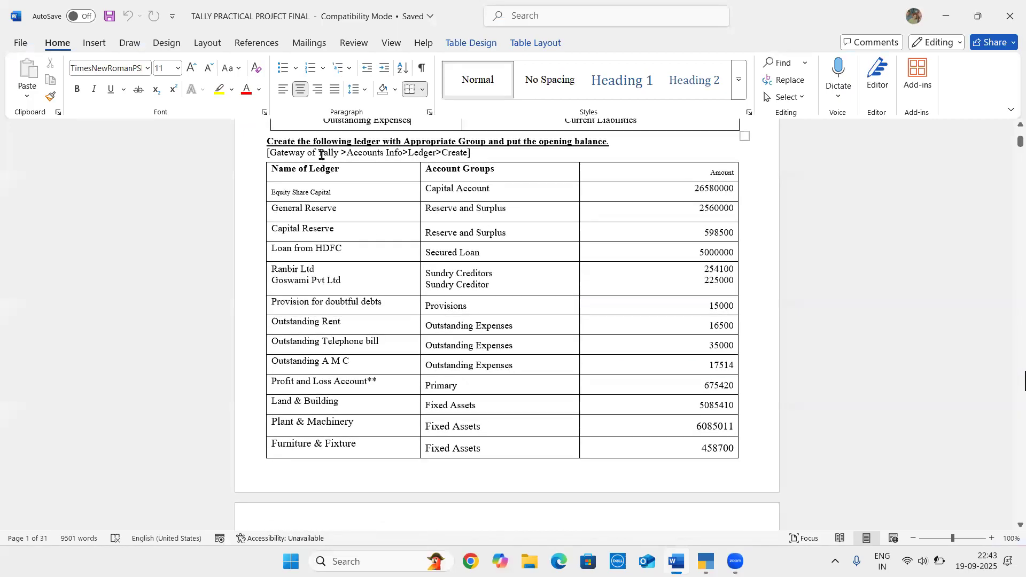
click(419, 153)
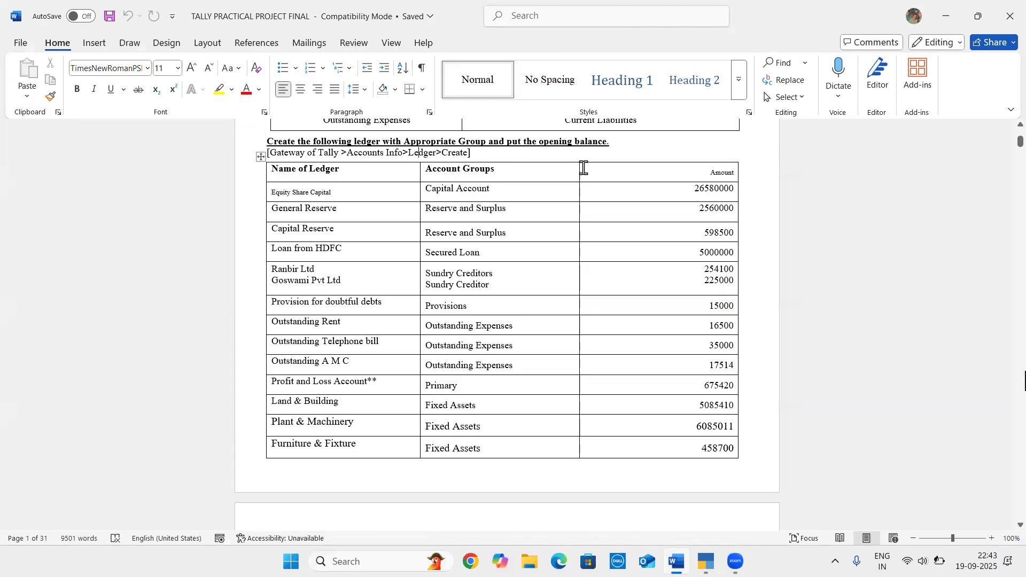
click(699, 184)
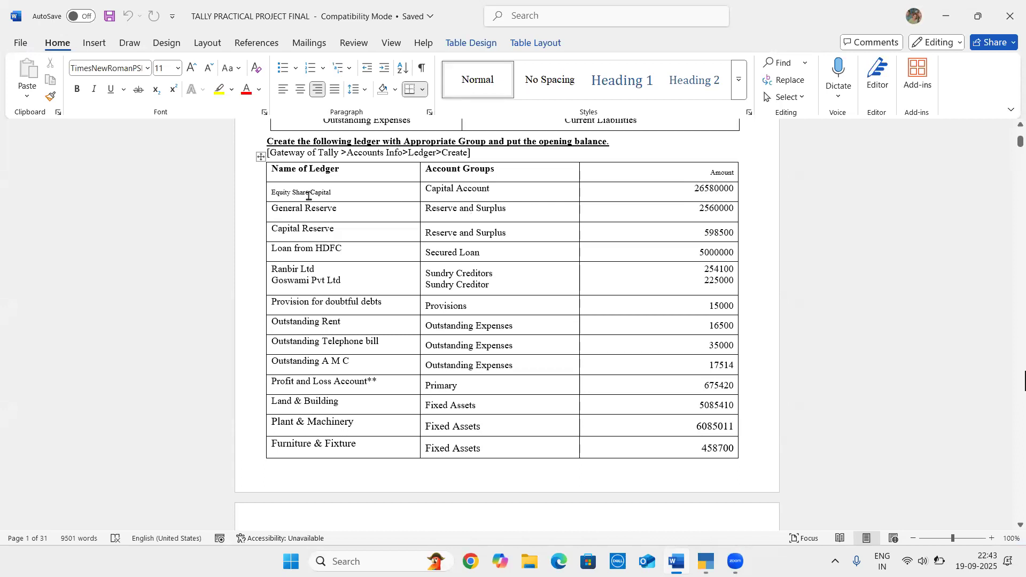
click(283, 192)
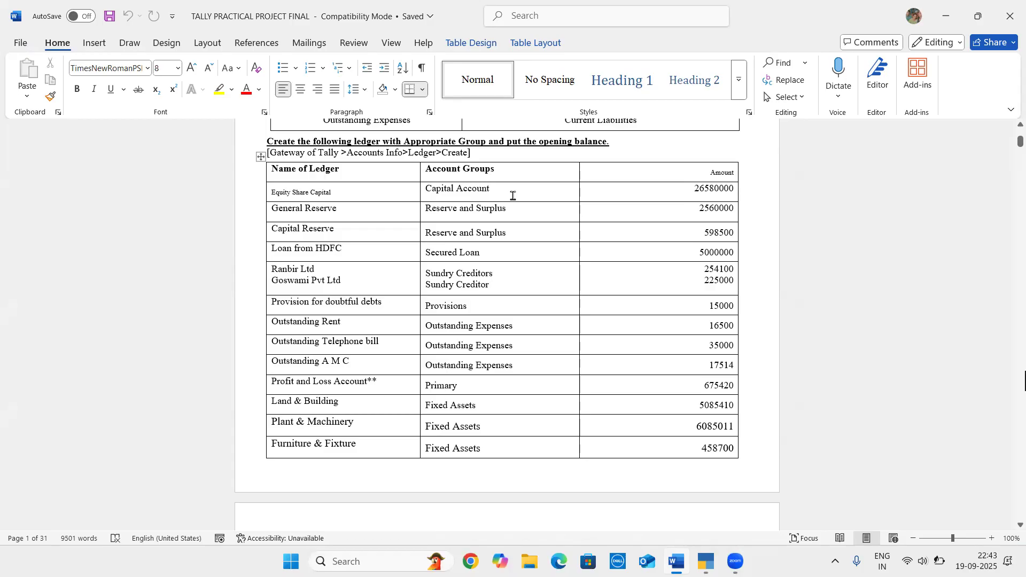
click(697, 197)
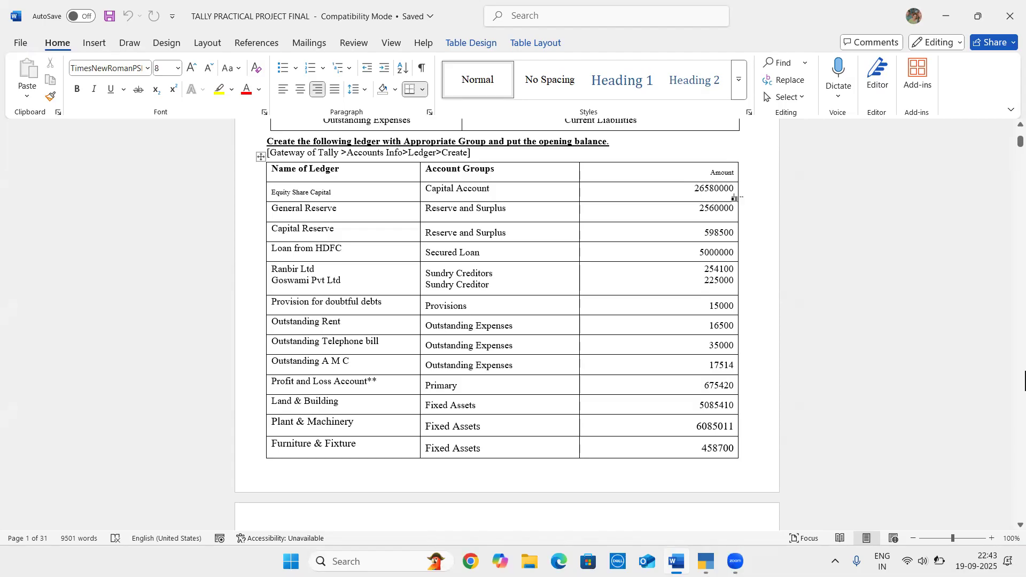
Switch back to TallyPrime and open the creation form for a new ledger
key(alt+Tab)
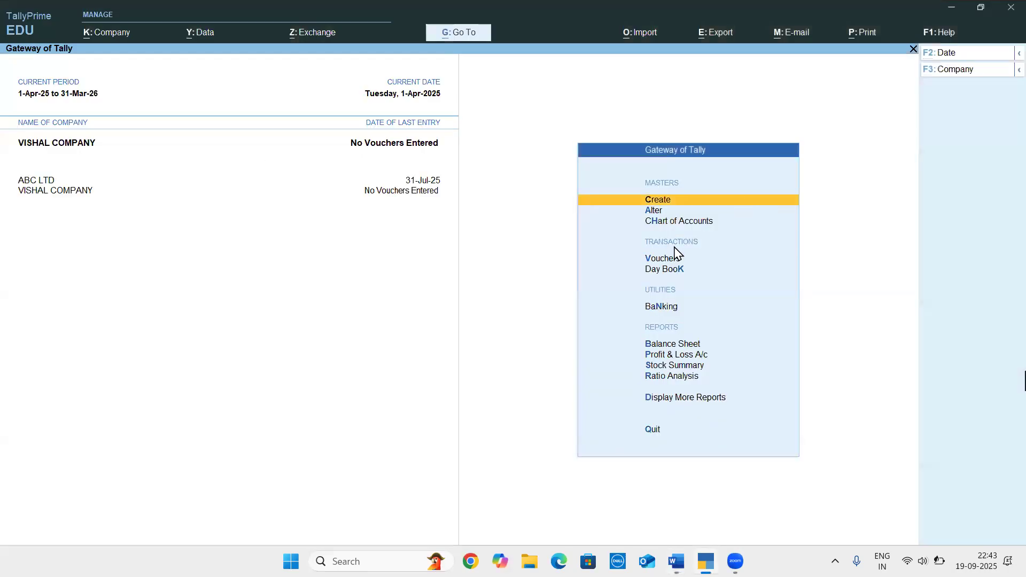
key(Return)
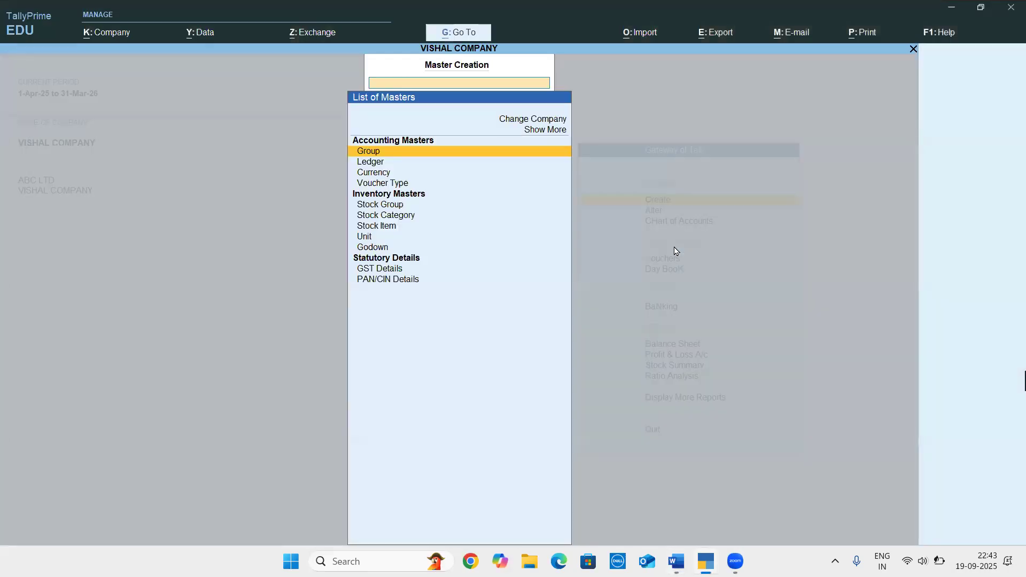
key(Down)
key(Return)
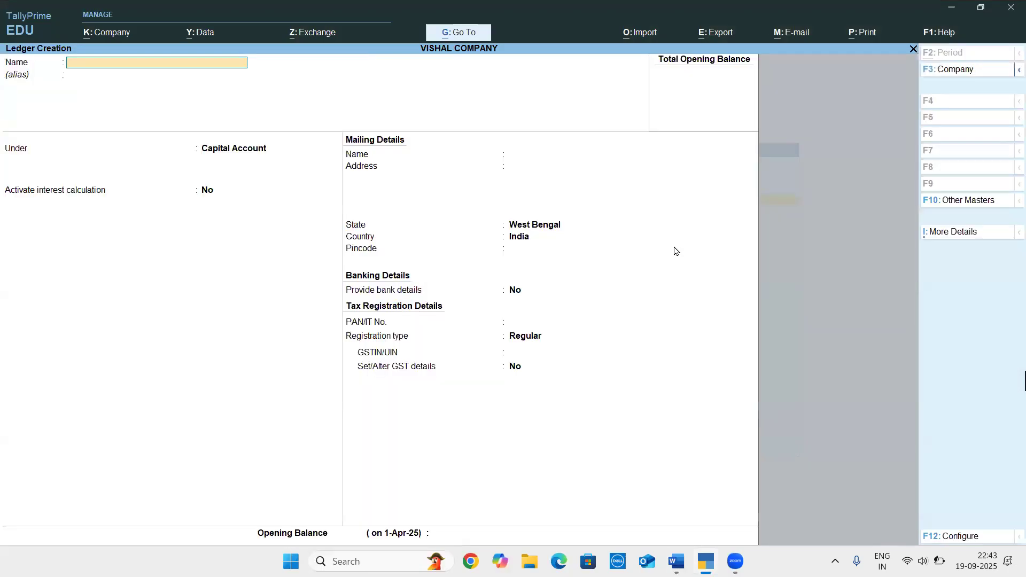
Check the first ledger's name in the Word document and name the new ledger EQUITY SHARE CAPITAL in TallyPrime, without an alias
key(alt+Tab)
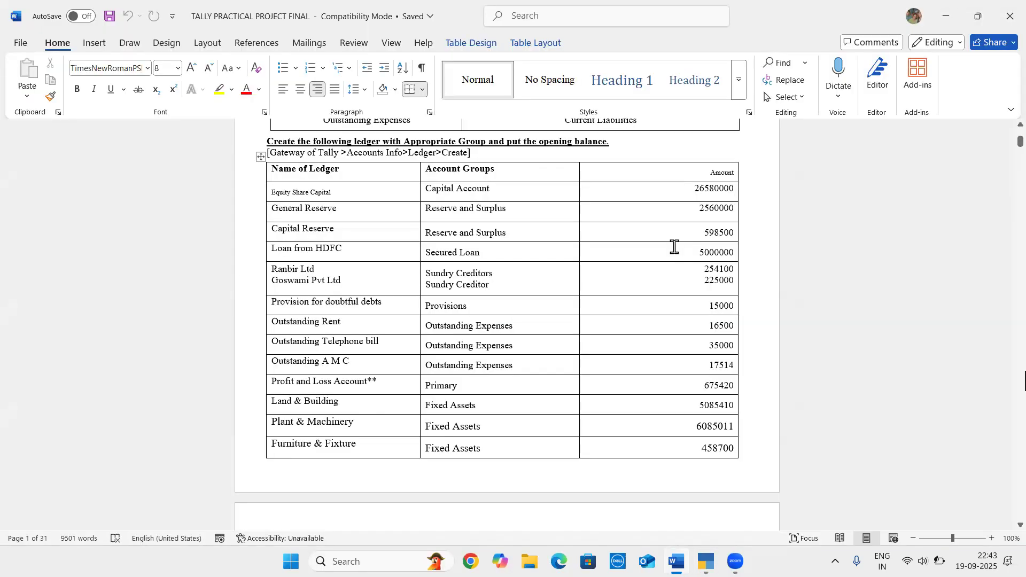
key(alt+Tab)
text(EQUI)
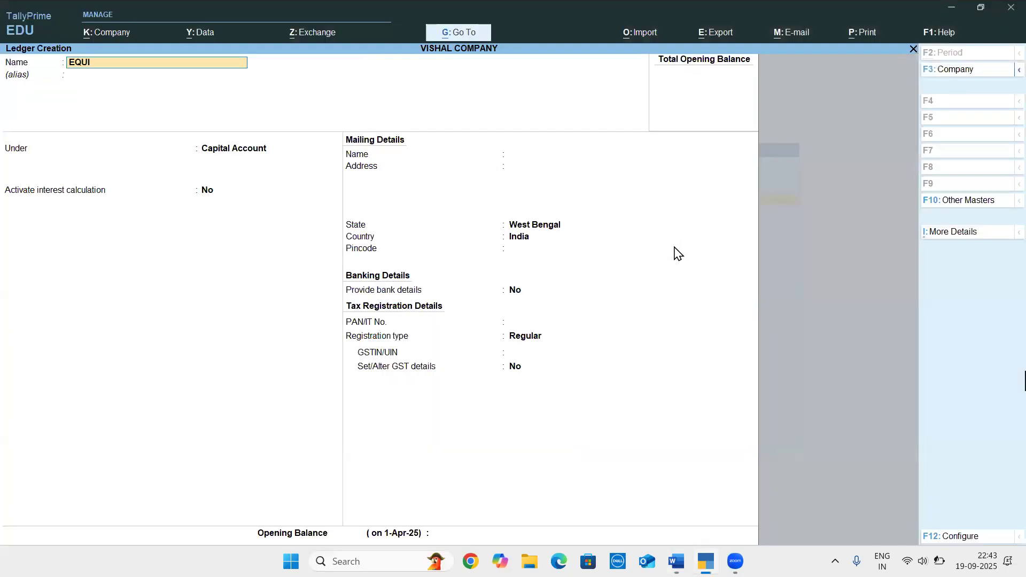
text(TY SHARE CAPITAL)
key(Return)
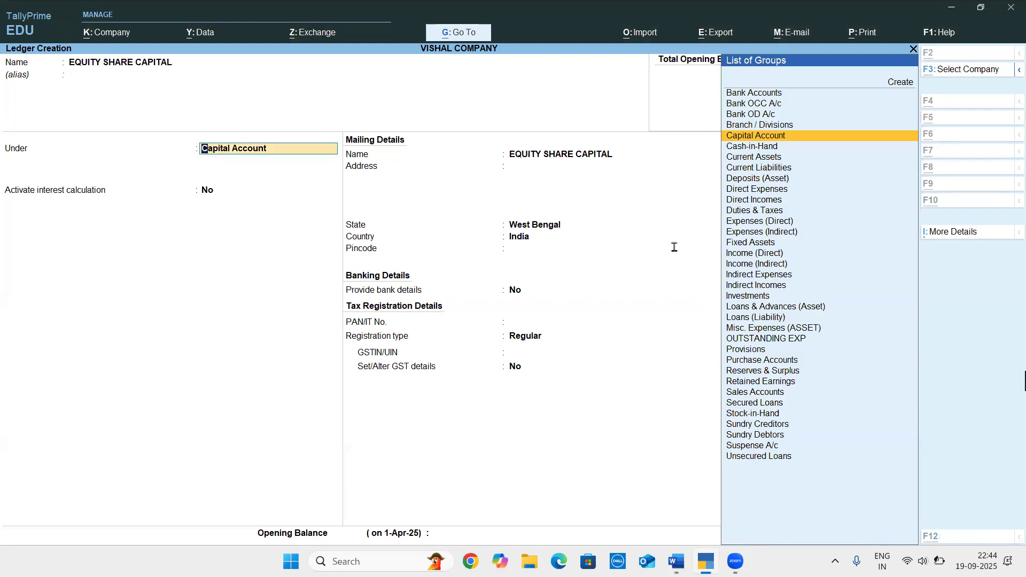
Check the account group in Word, place the ledger under Capital Account in TallyPrime, and keep the default interest, mailing, banking and tax details
key(alt+Tab)
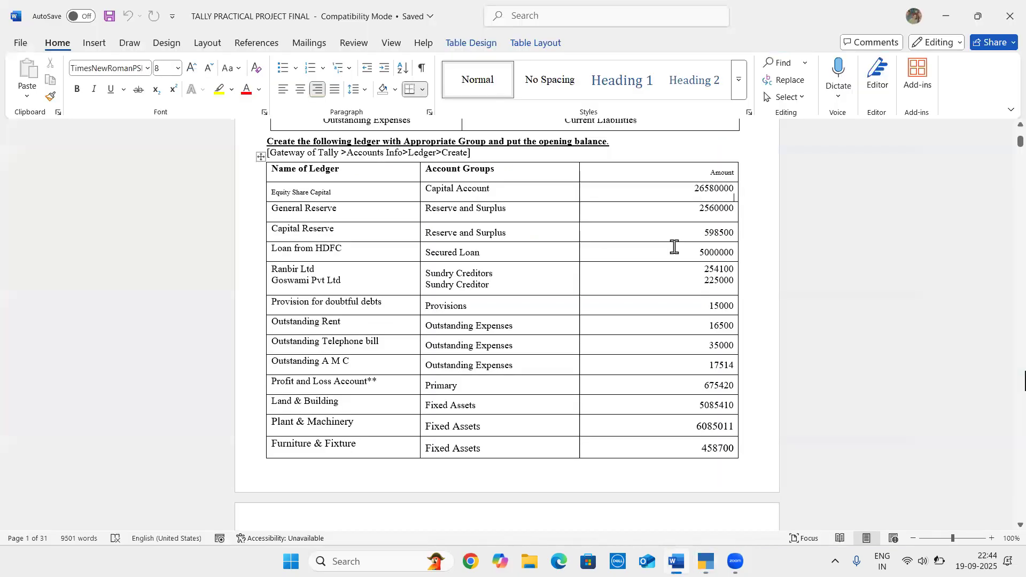
key(alt)
key(alt+Tab)
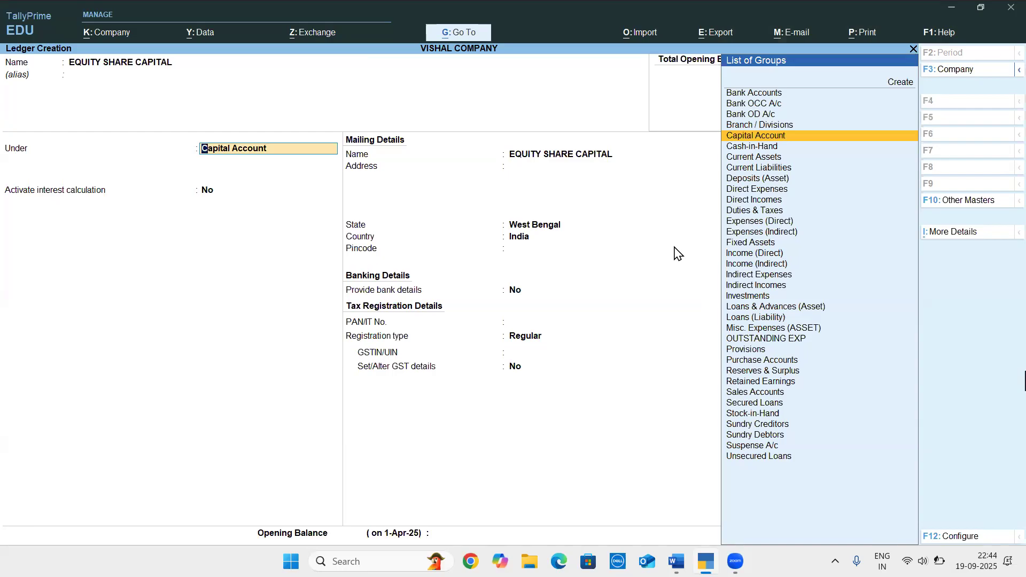
key(Return)
key(Return)
key(Return)
key(Return)
key(Return)
key(Return)
key(Return)
key(Return)
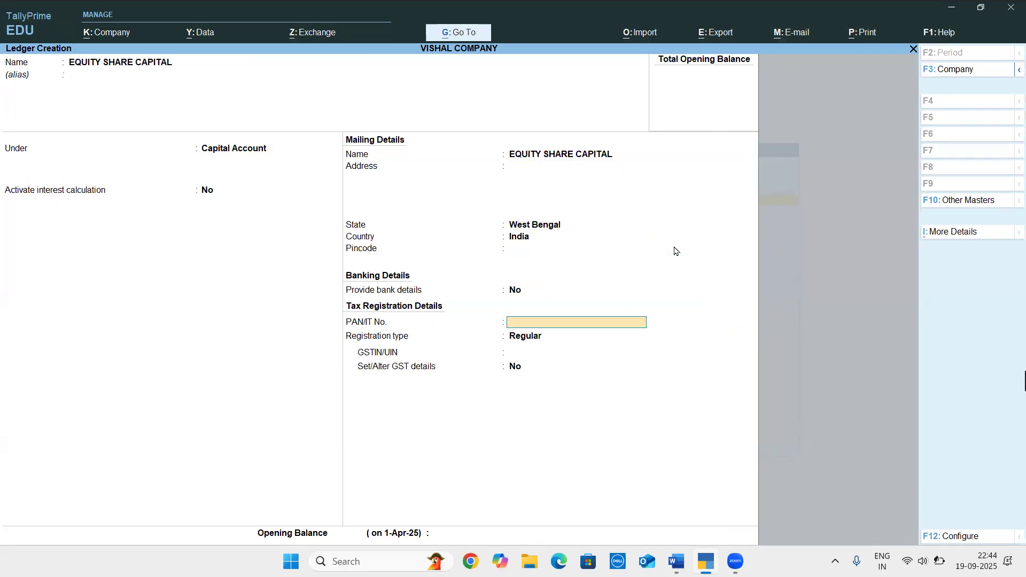
key(Return)
key(Return)
Set the ledger's opening balance to 2,65,80,000 Cr and save the Equity Share Capital ledger
key(Return)
key(Return)
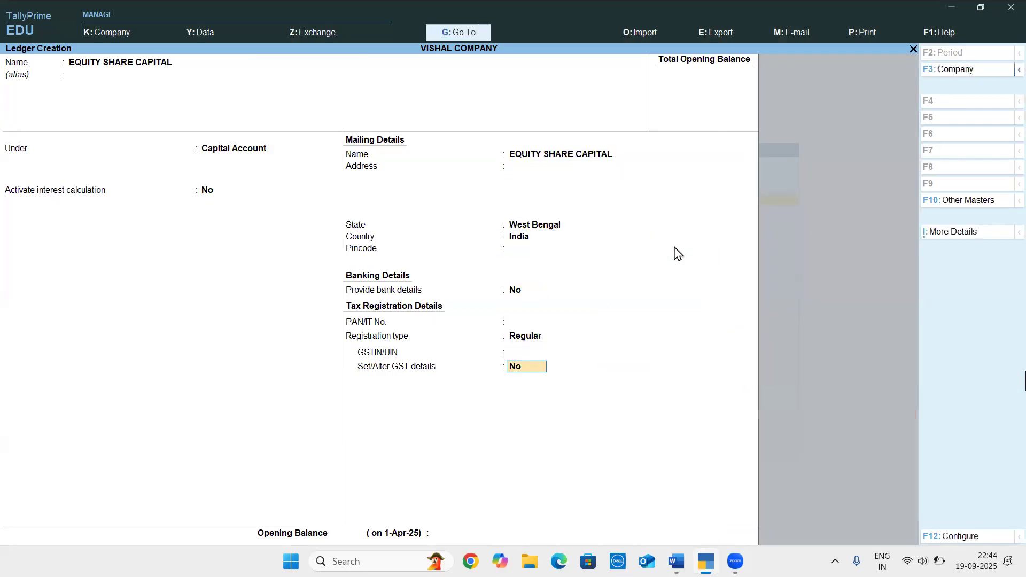
key(Return)
text(2,65,)
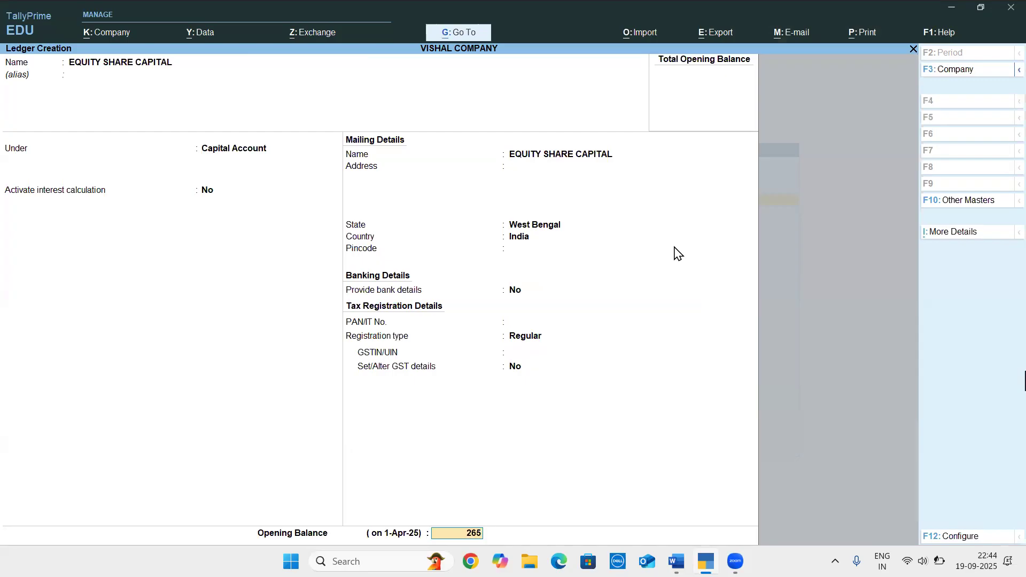
text(80,000)
key(Return)
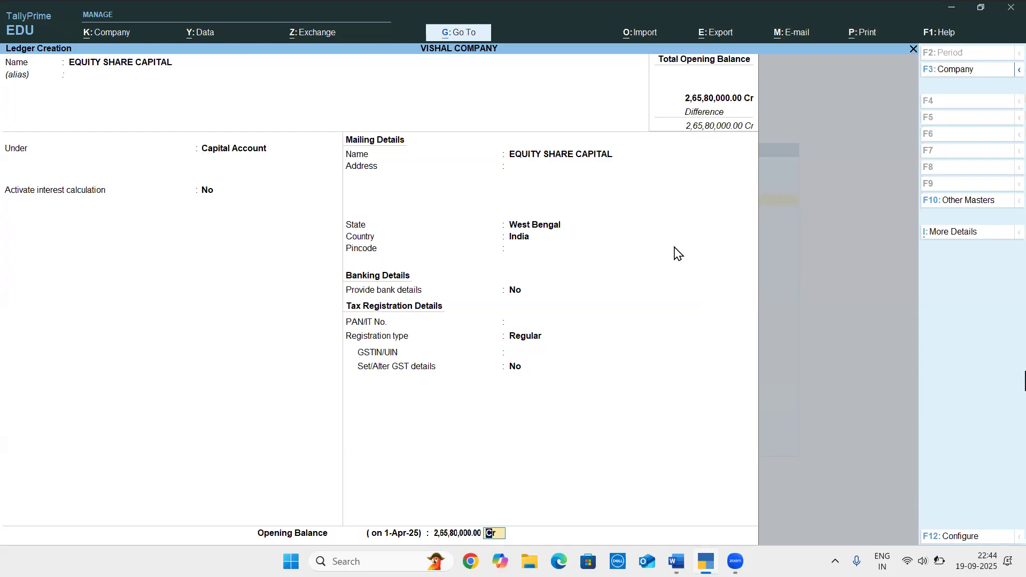
key(Return)
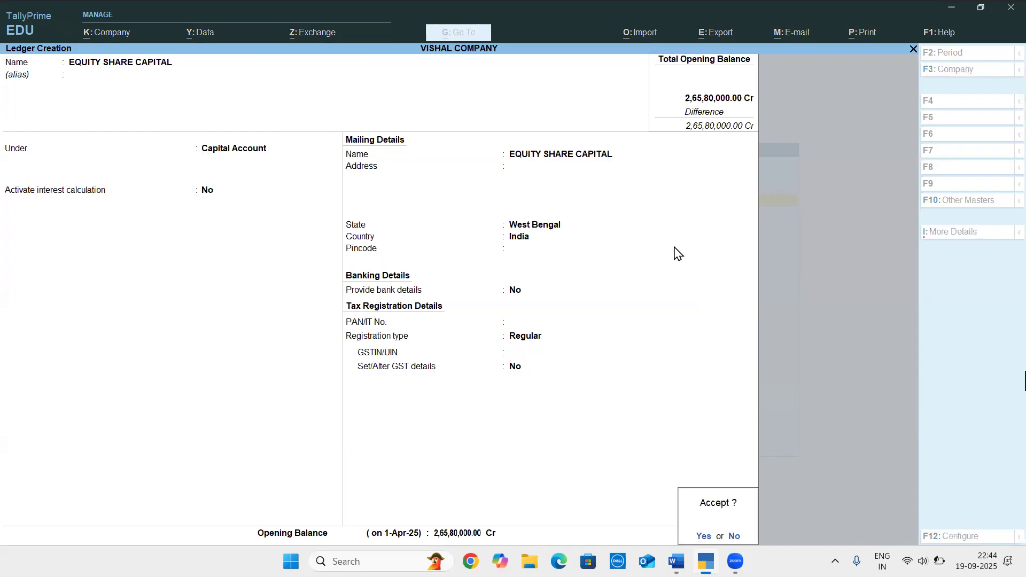
key(Return)
Check the General Reserve row of the ledger table in the Word document and return to the blank ledger form in TallyPrime
key(alt+Tab)
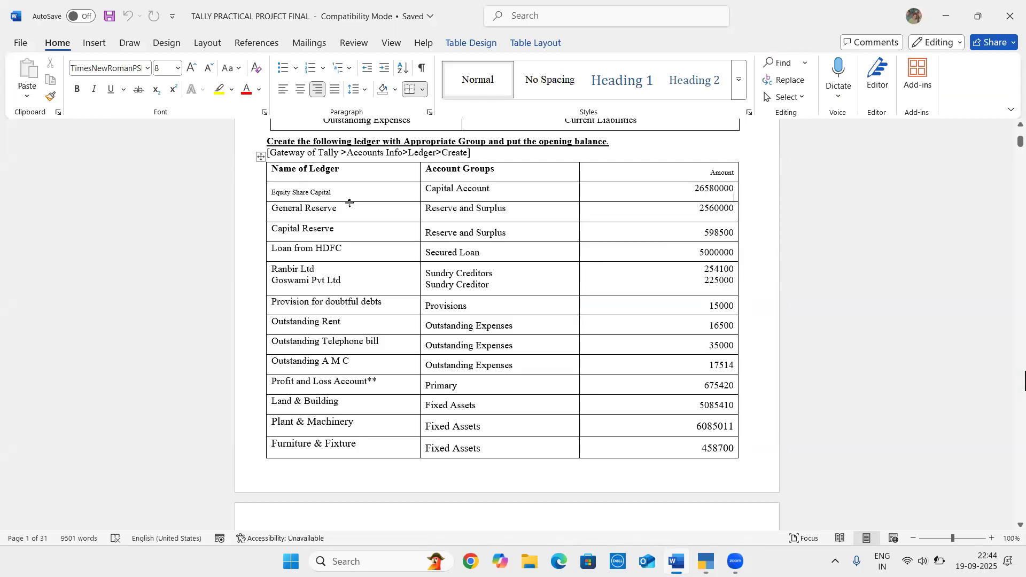
click(531, 212)
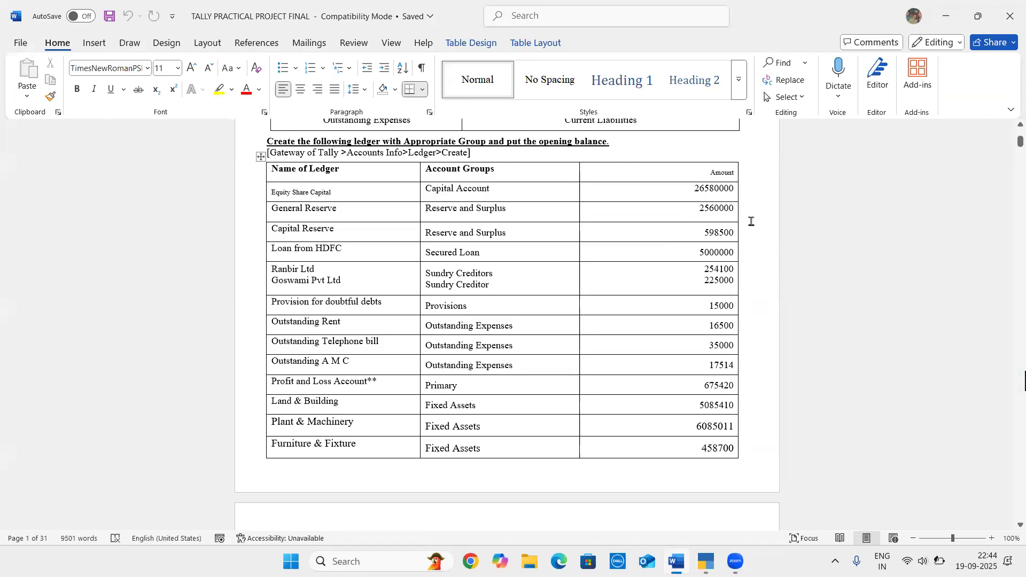
key(alt+Tab)
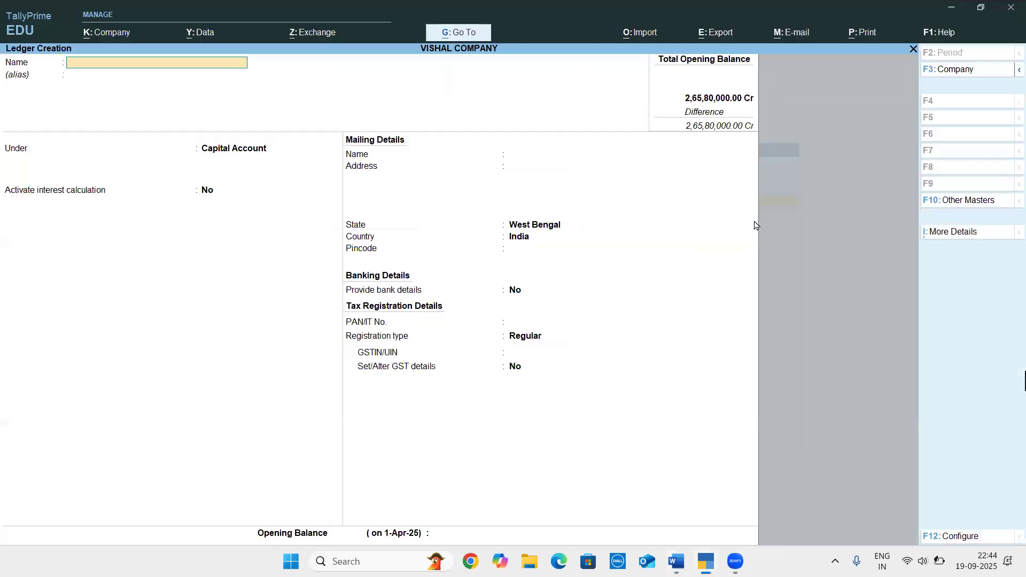
text(RESERVE & SURPLUS)
key(Return)
key(Return)
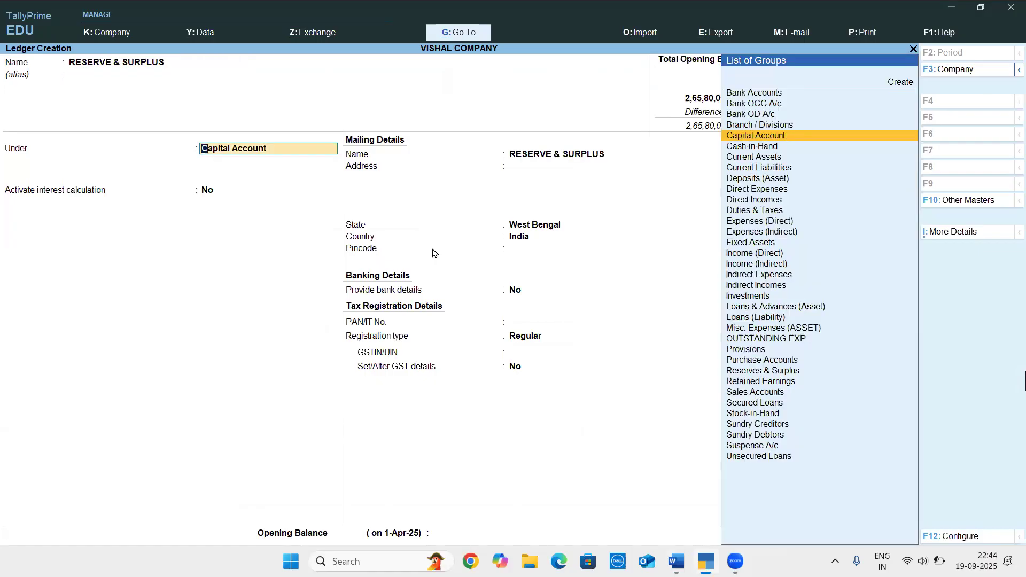
text(GE)
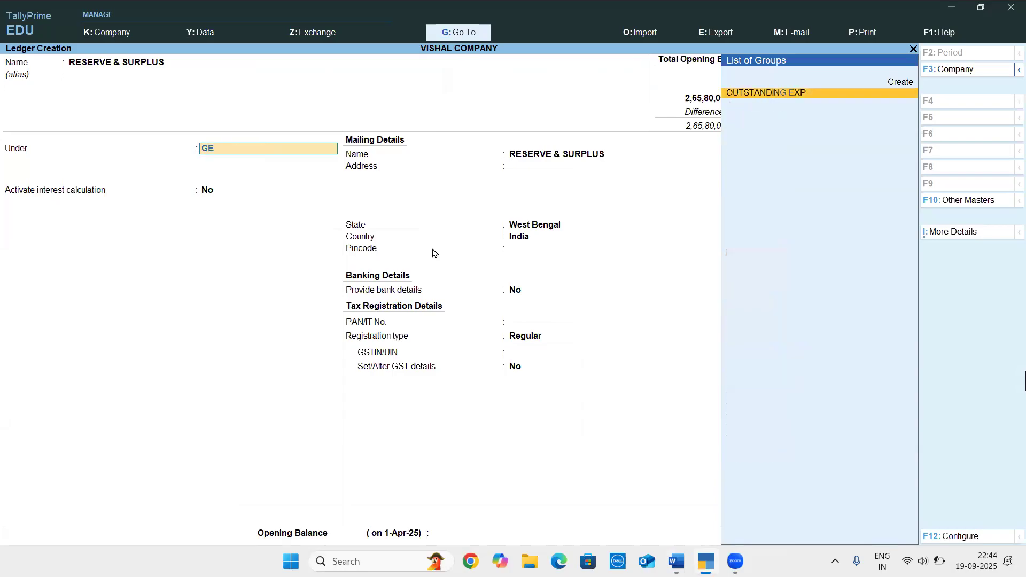
key(BackSpace)
key(BackSpace)
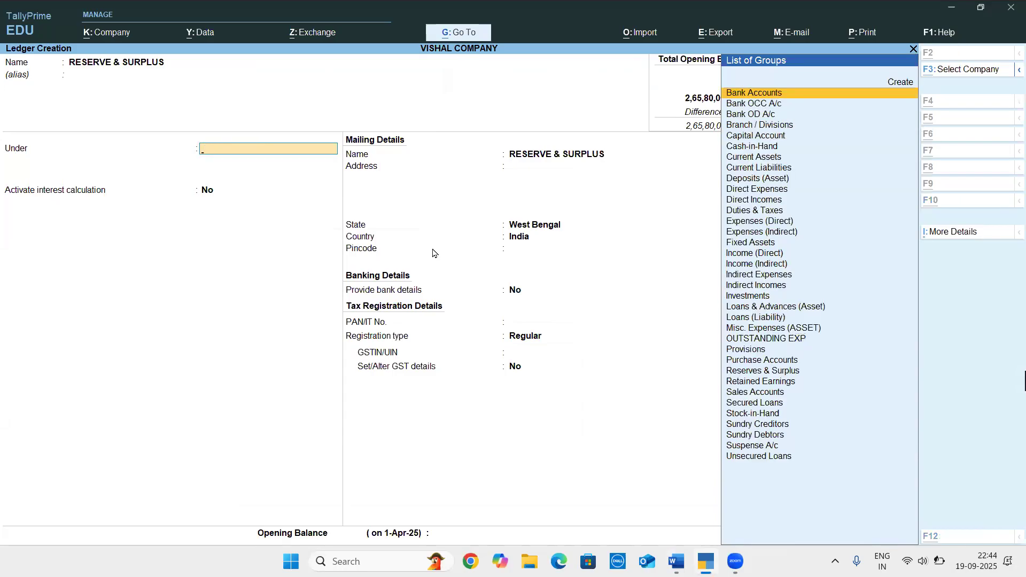
Recheck the ledger name in the Word document and rename the ledger being created GENERAL RESERVE in TallyPrime, without an alias
key(alt+Tab)
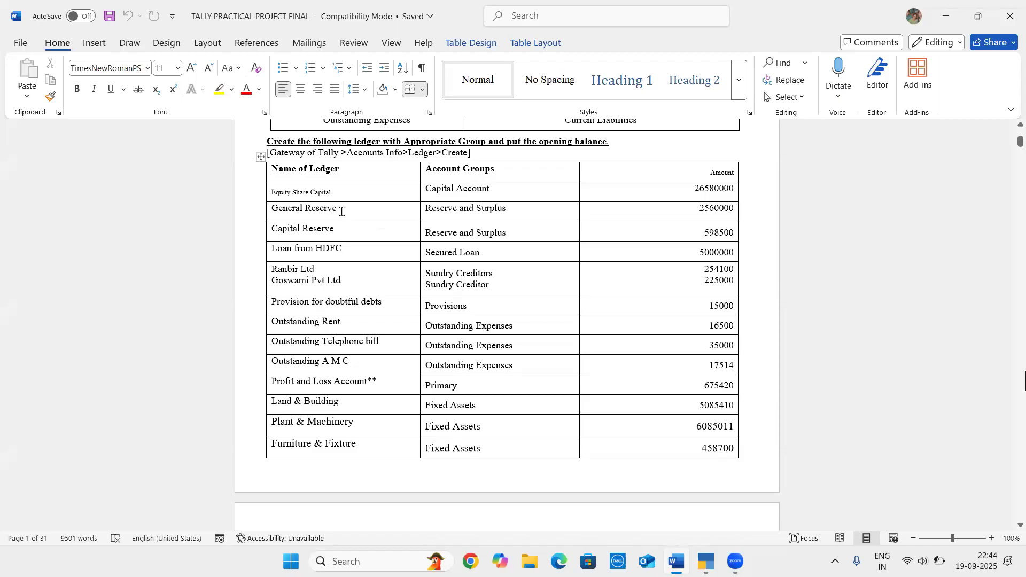
key(alt+Tab)
key(BackSpace)
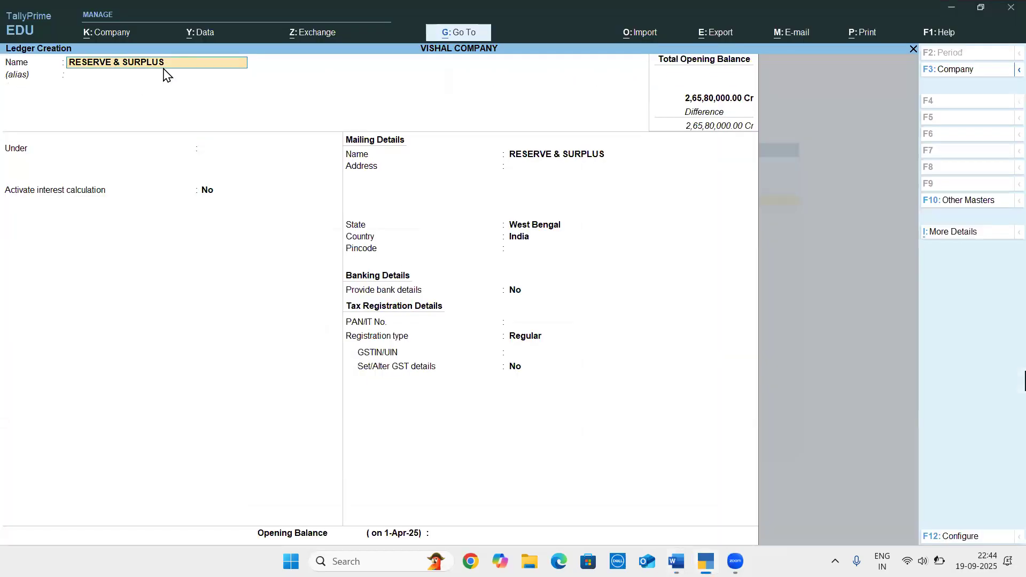
text(GENERAL RESERVE)
key(Return)
Place the General Reserve ledger under Reserves & Surplus and leave interest calculation off
key(Return)
text(RESE)
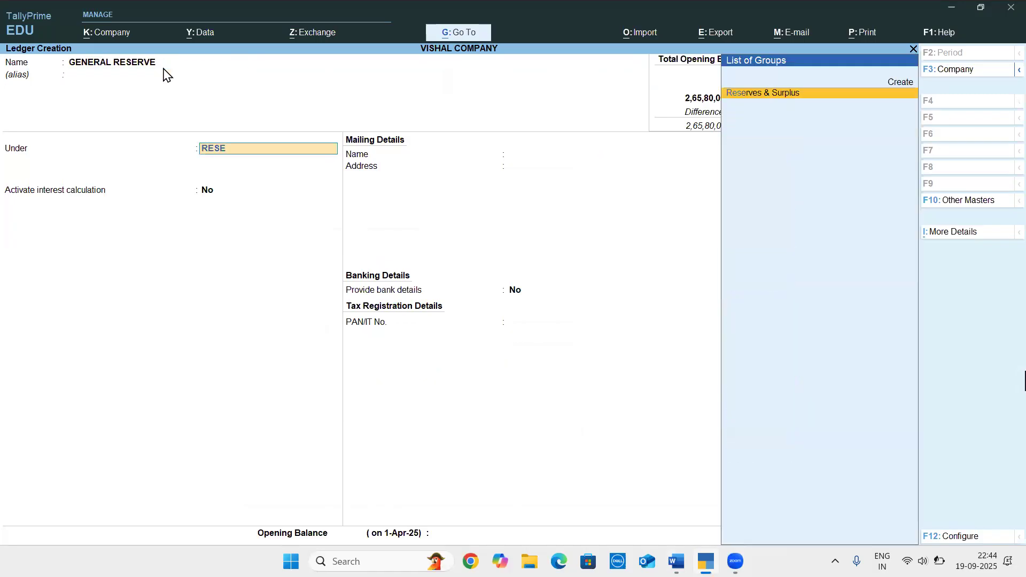
key(Return)
key(Return)
key(Return)
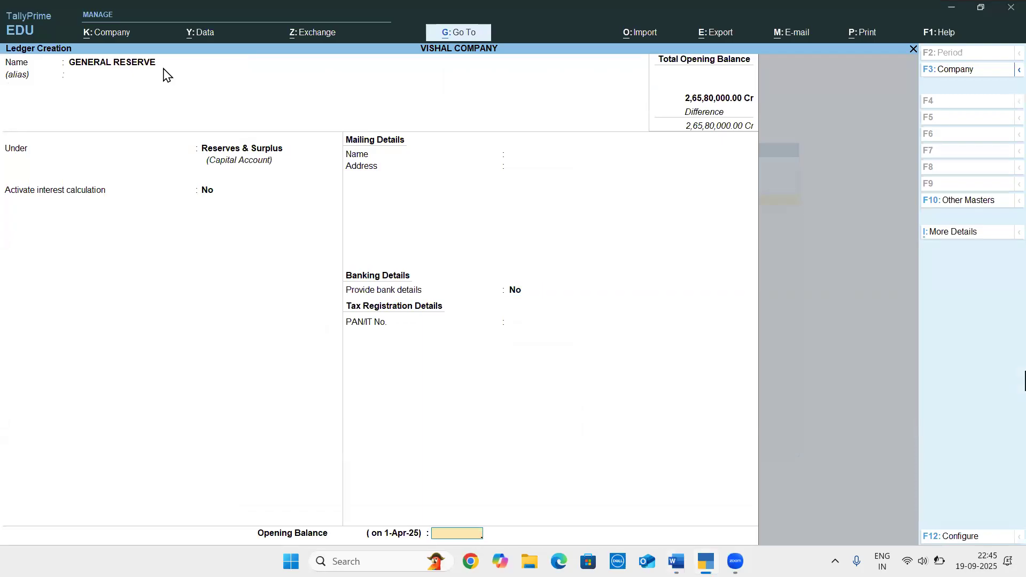
Check the General Reserve amount in Word, set the opening balance to 25,60,000 Cr in TallyPrime, and save the ledger
key(alt+Tab)
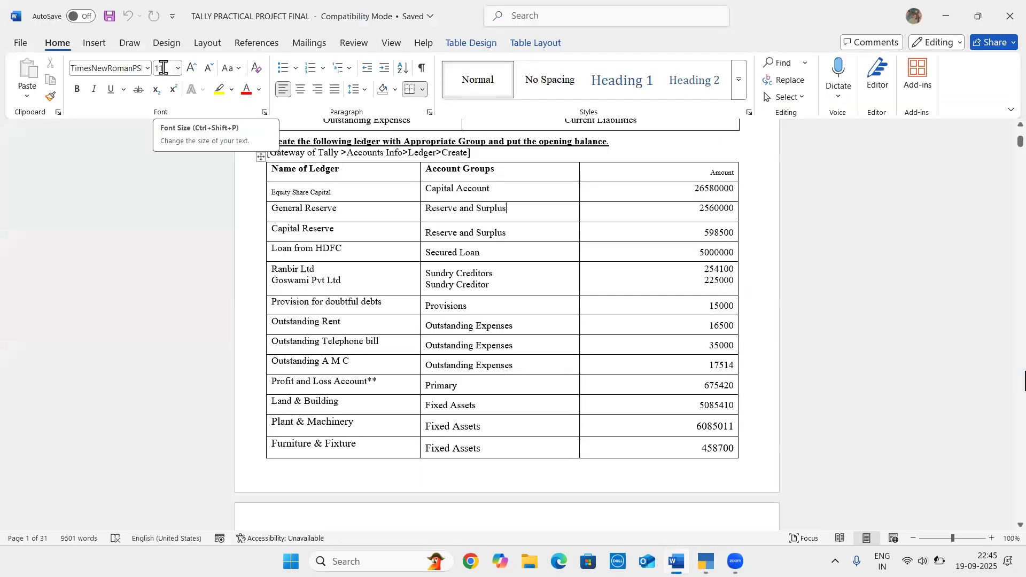
key(alt+Tab)
text(25,60,000)
key(Return)
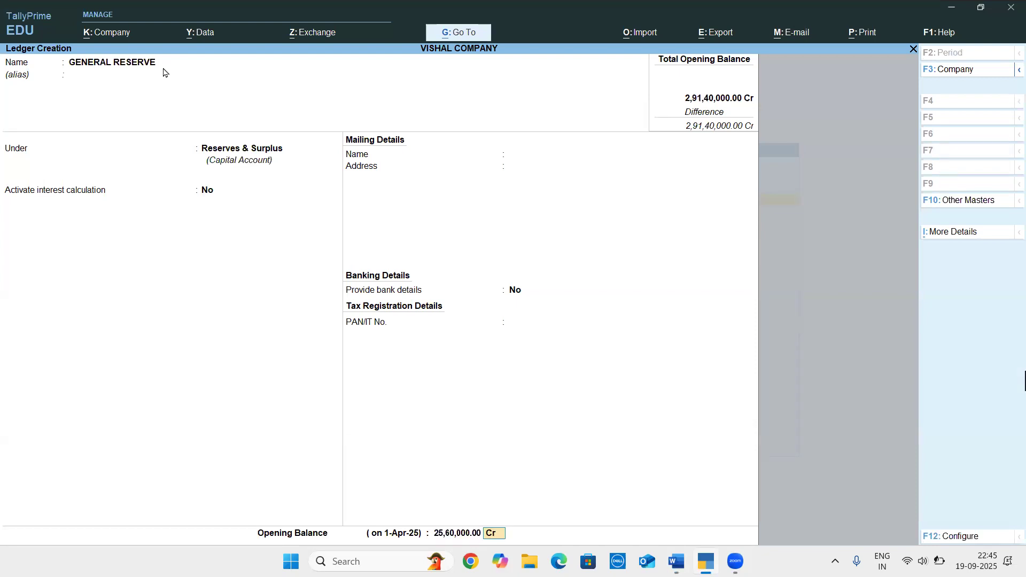
key(Return)
key(Return)
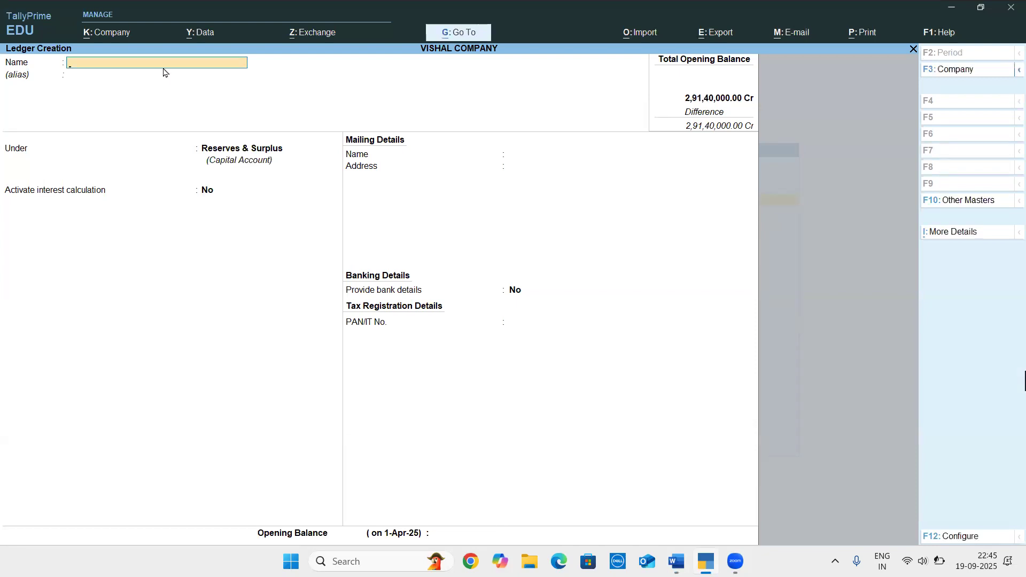
Check the next ledger in the Word document and name the new ledger CAPITAL RESERVE in TallyPrime, without an alias
key(alt+Tab)
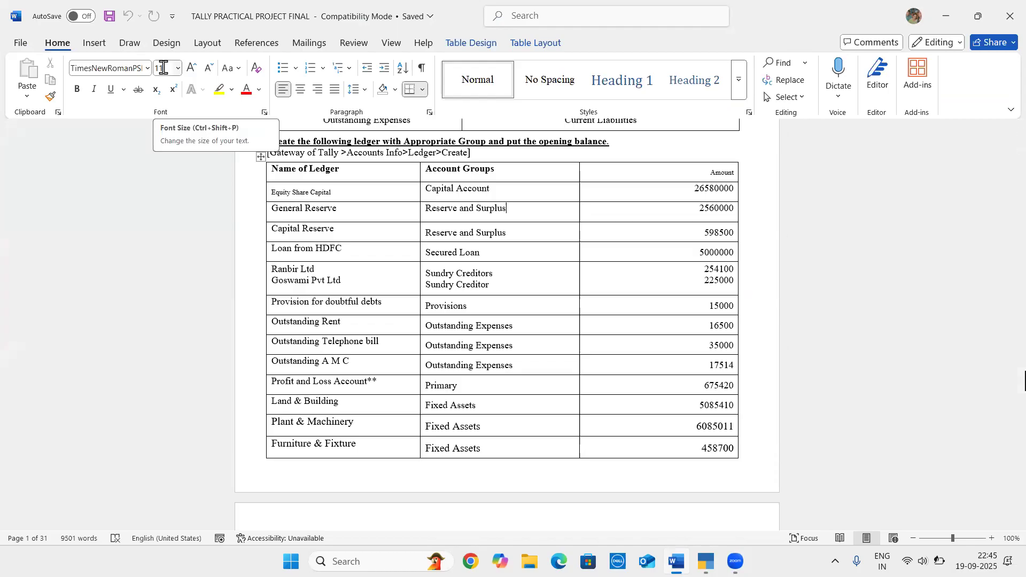
key(alt+Tab)
text(CAPITA)
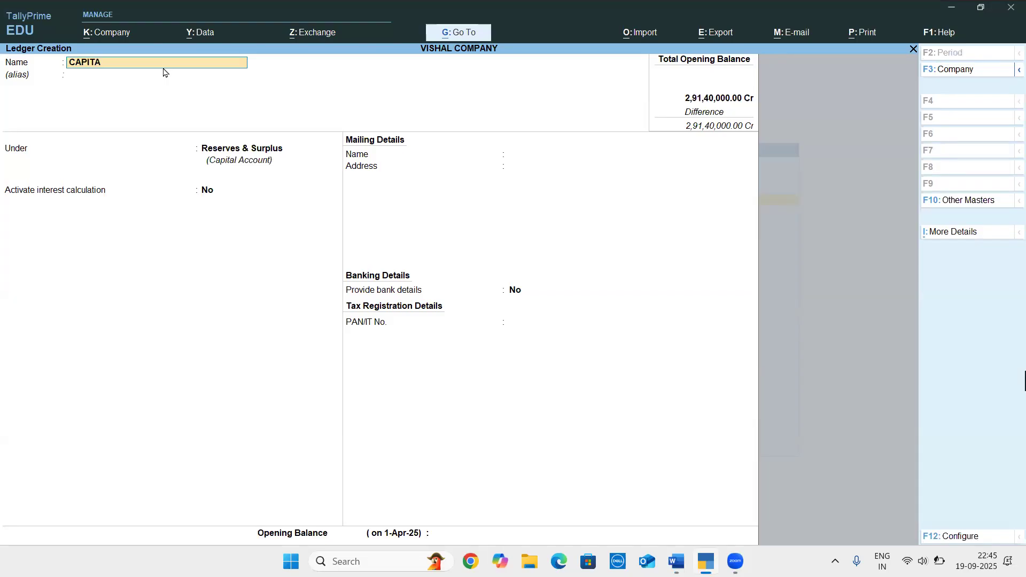
text(L RESERVE)
key(Return)
Keep the Capital Reserve ledger under Reserves & Surplus and leave interest calculation off
key(Return)
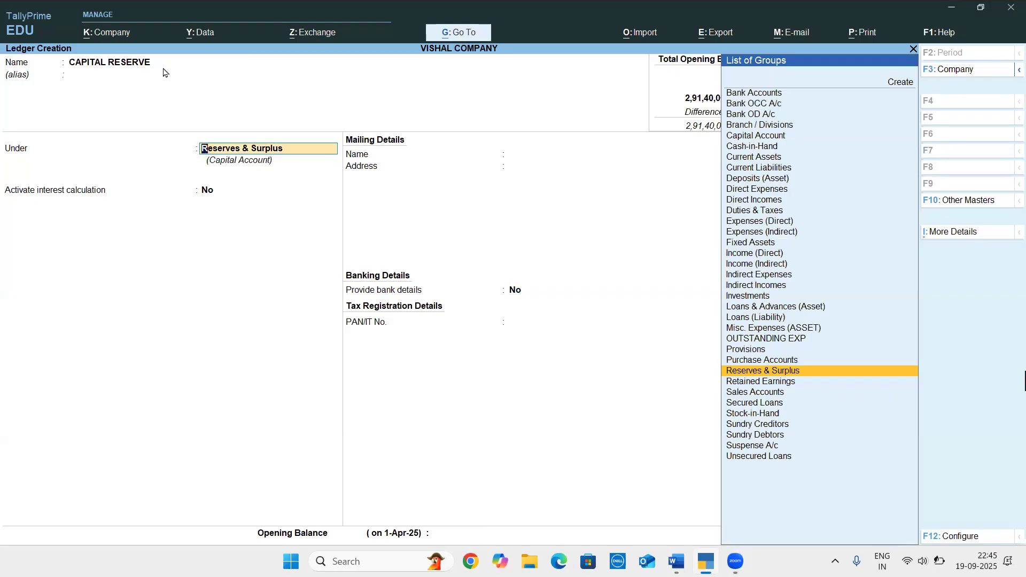
key(Return)
key(Return)
key(Return)
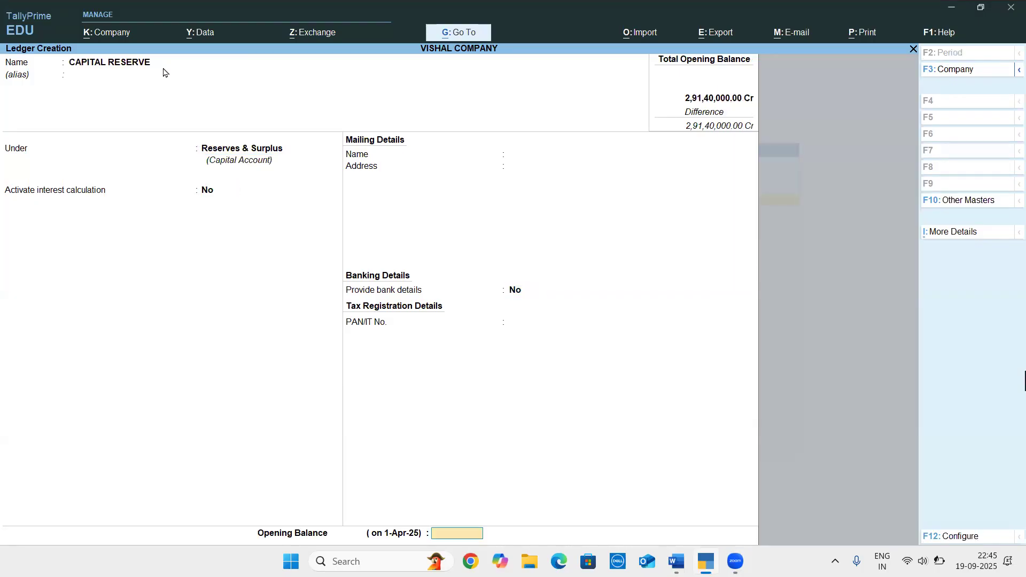
Check the Capital Reserve amount in Word, set the opening balance to 5,98,500 Cr in TallyPrime, and save the ledger
key(alt+Tab)
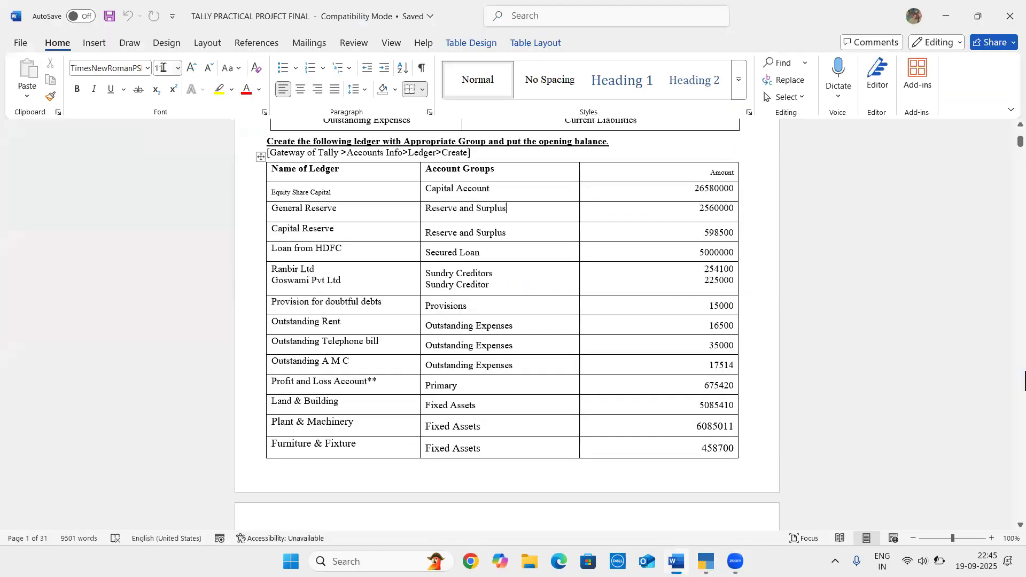
key(alt+Tab)
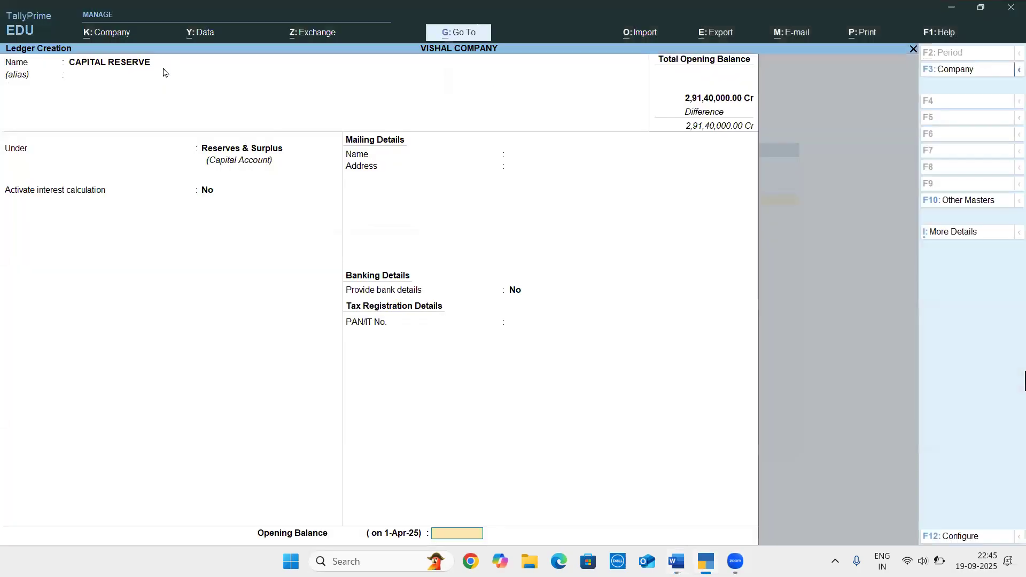
text(598500)
key(Return)
key(Return)
key(Return)
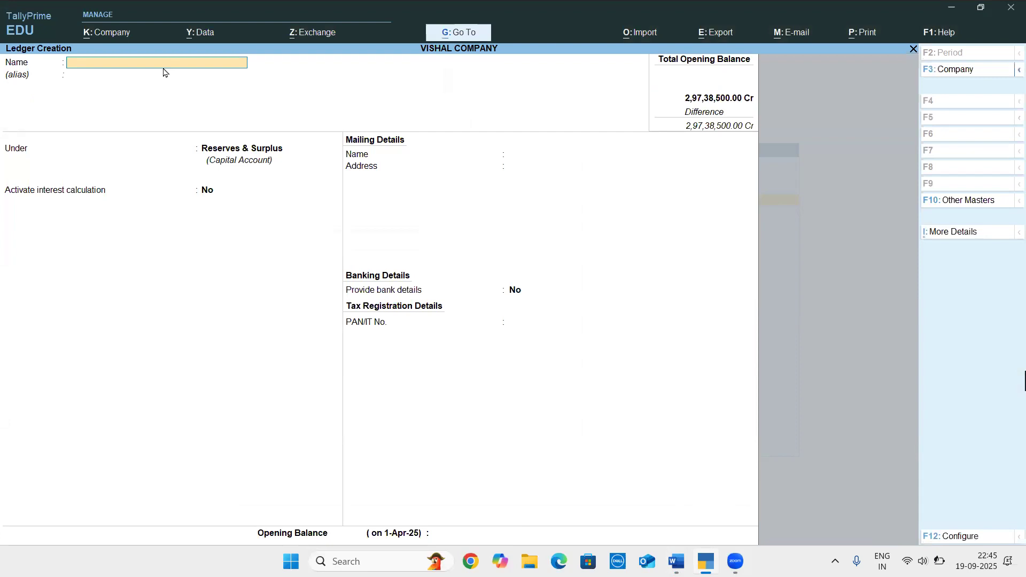
Check the next ledger in the Word document and name the new ledger LOAN FROM HDFC BANK in TallyPrime, without an alias
key(alt+Tab)
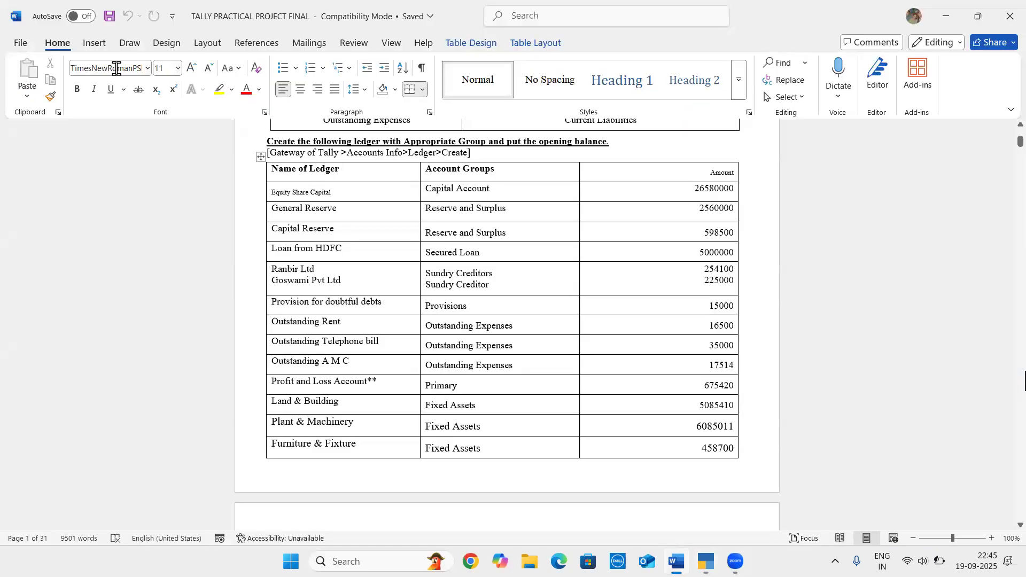
click(490, 251)
key(alt+Tab)
text(LOA)
text(N FROM)
text( HFC)
key(BackSpace)
key(BackSpace)
key(BackSpace)
text(DF)
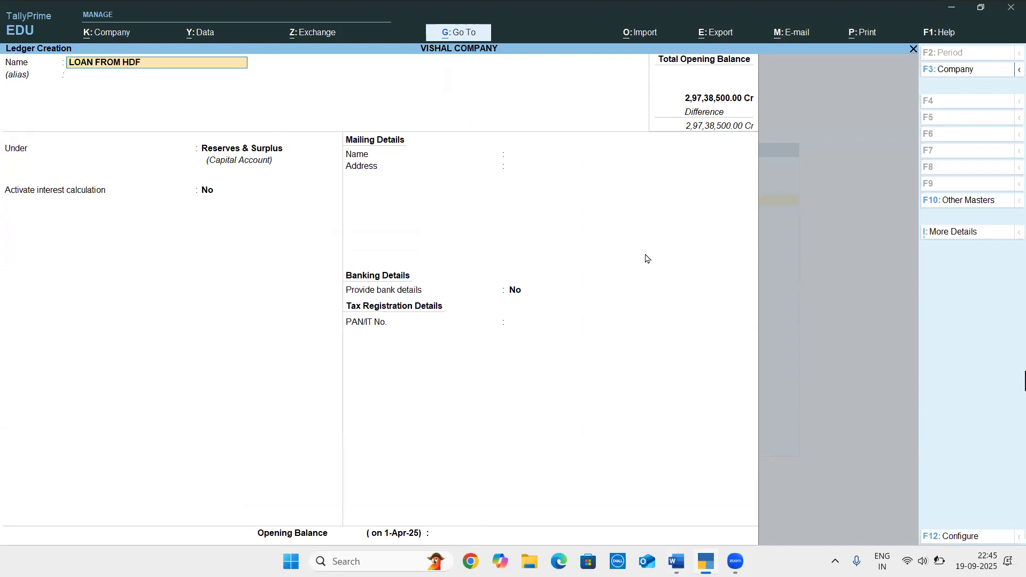
text(C BANK)
key(Return)
Place the HDFC loan ledger under Secured Loans and keep the default interest, mailing, banking and tax details, with GSTIN/UIN blank
key(Return)
text(SECU)
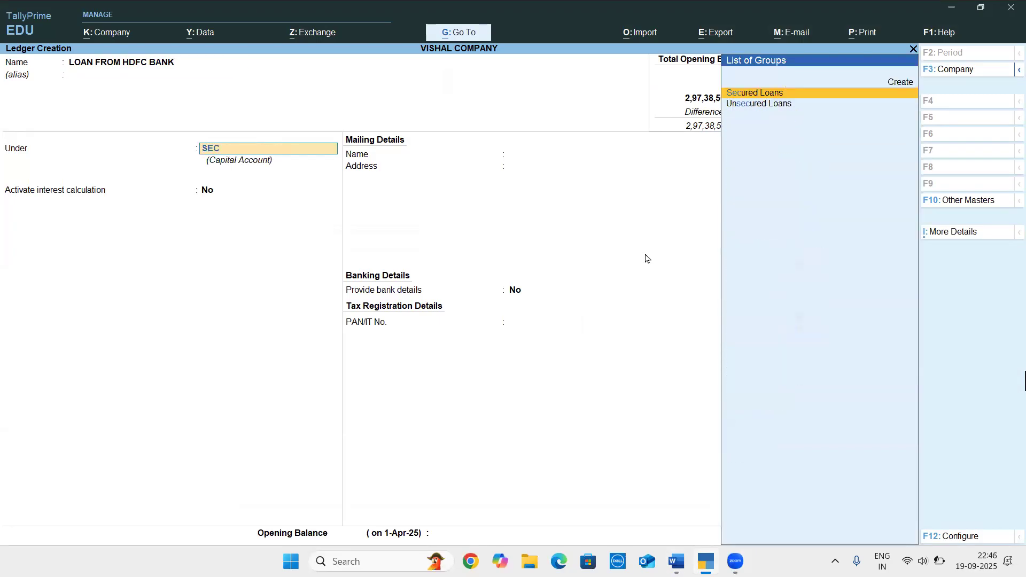
key(Return)
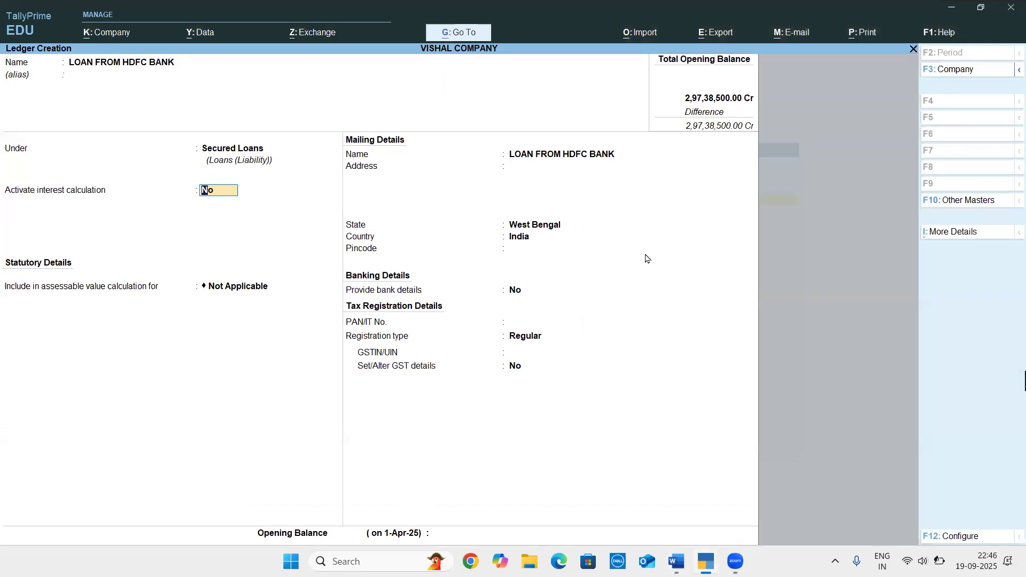
key(Return)
key(Return)
key(Return)
key(Return)
key(Return)
key(Return)
key(Return)
key(Return)
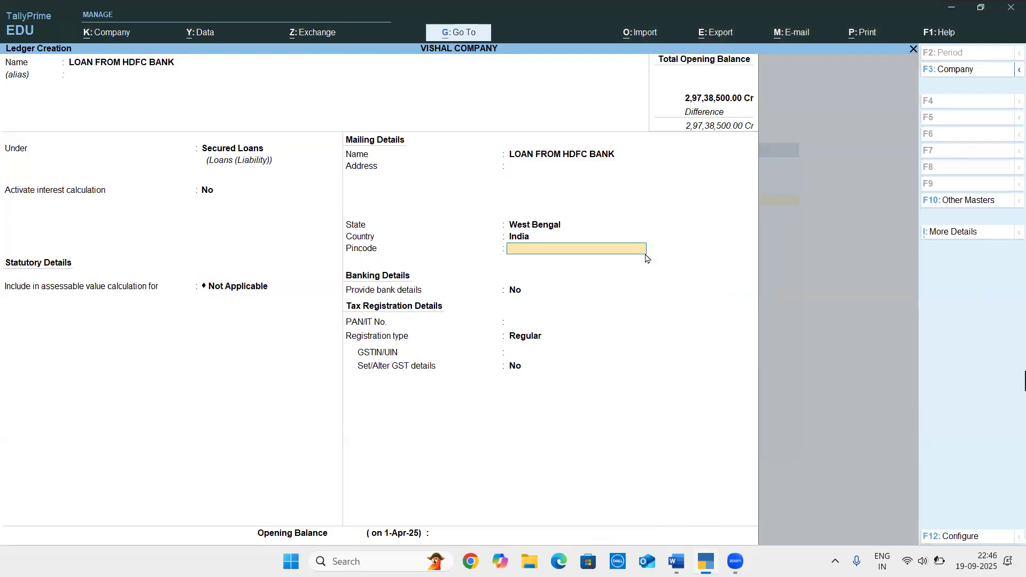
key(Return)
key(Return)
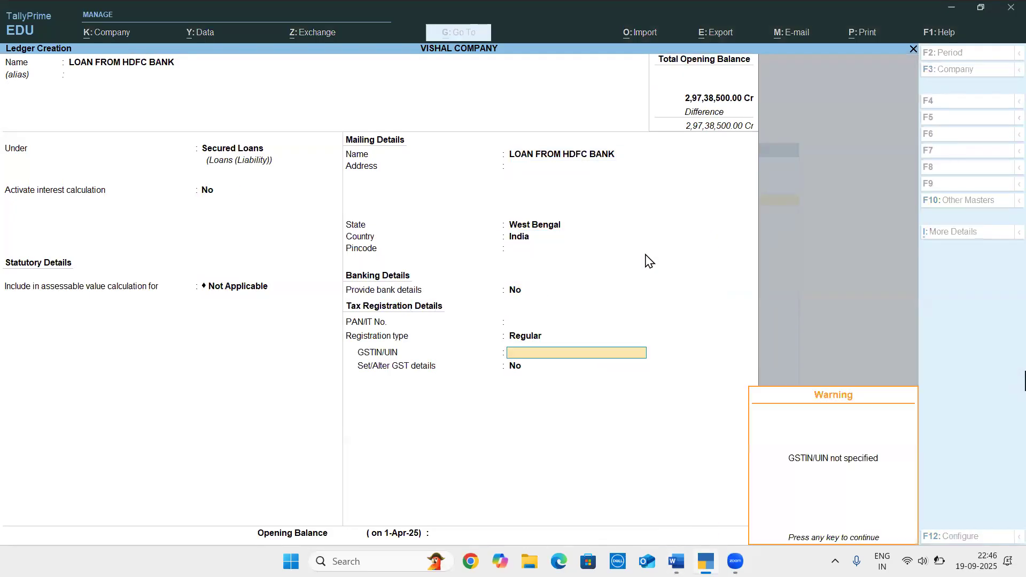
key(Return)
key(Return)
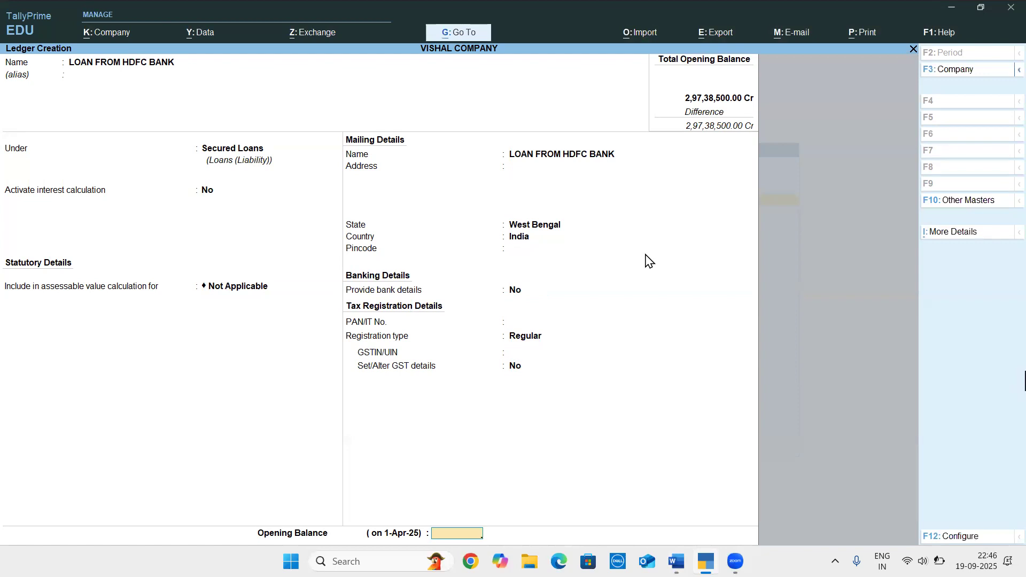
text(5,00,00)
text(0)
key(Return)
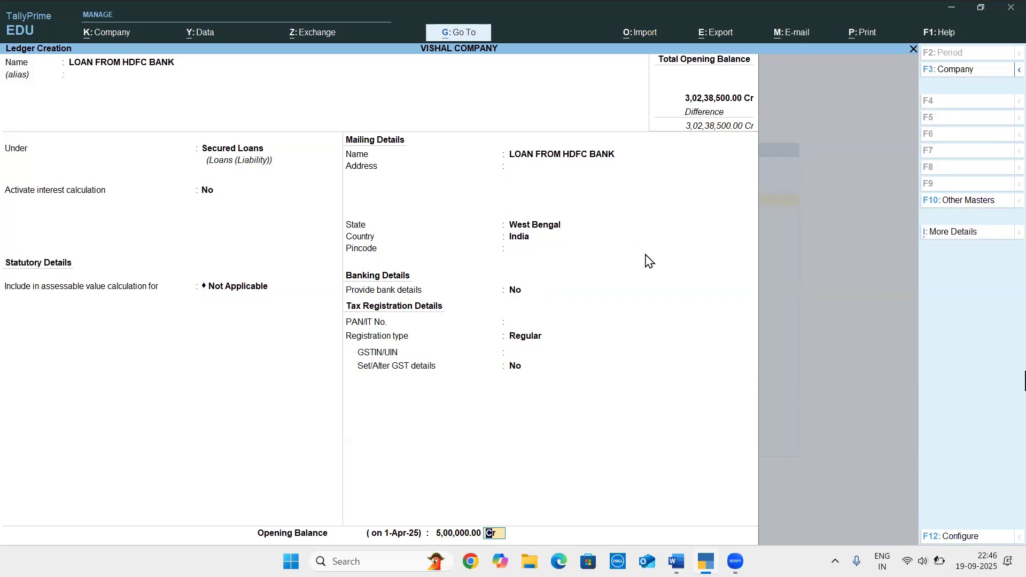
Set the HDFC loan ledger's opening balance to 5,00,00,000 Cr and save the ledger
key(BackSpace)
text(5)
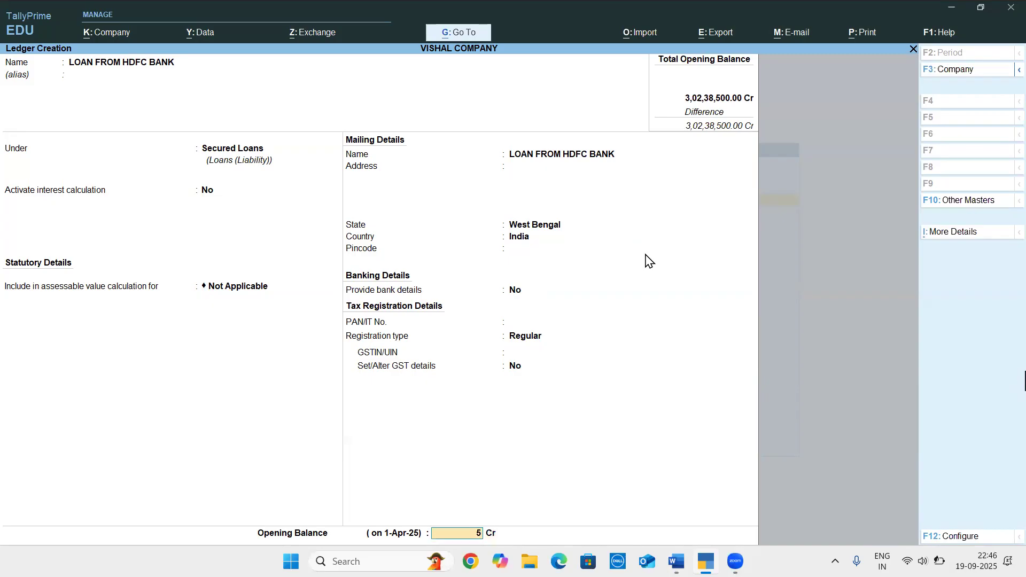
text(,00,00,000)
key(Return)
key(Return)
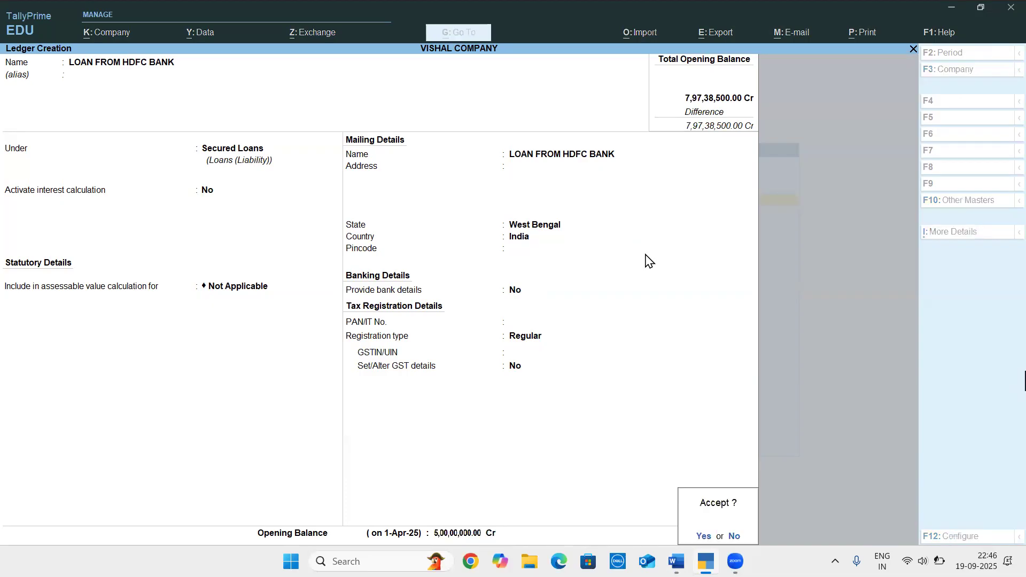
key(Return)
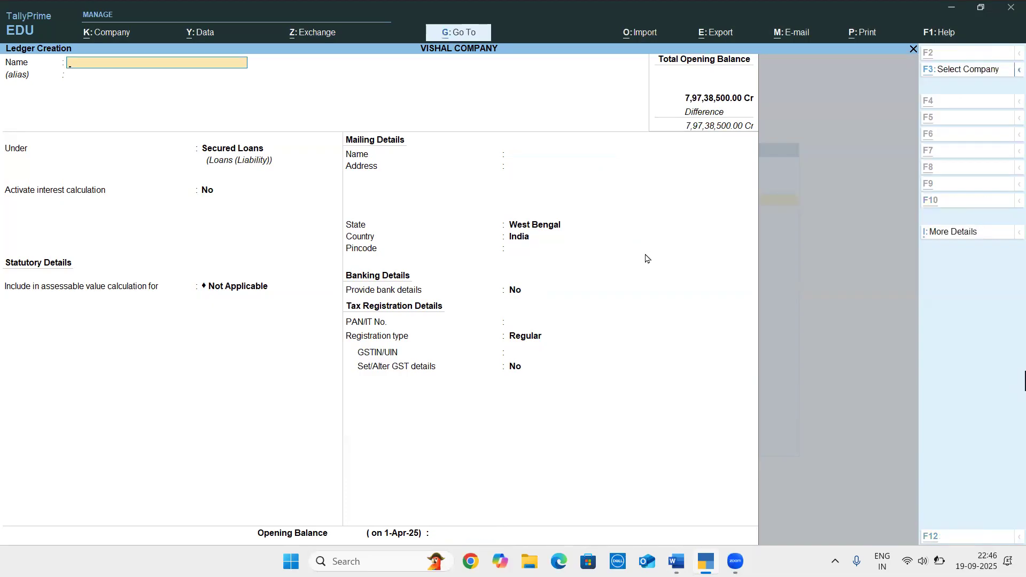
Check the next ledger in the Word document and name the new ledger RANBIL LTD in TallyPrime, without an alias
key(alt+Tab)
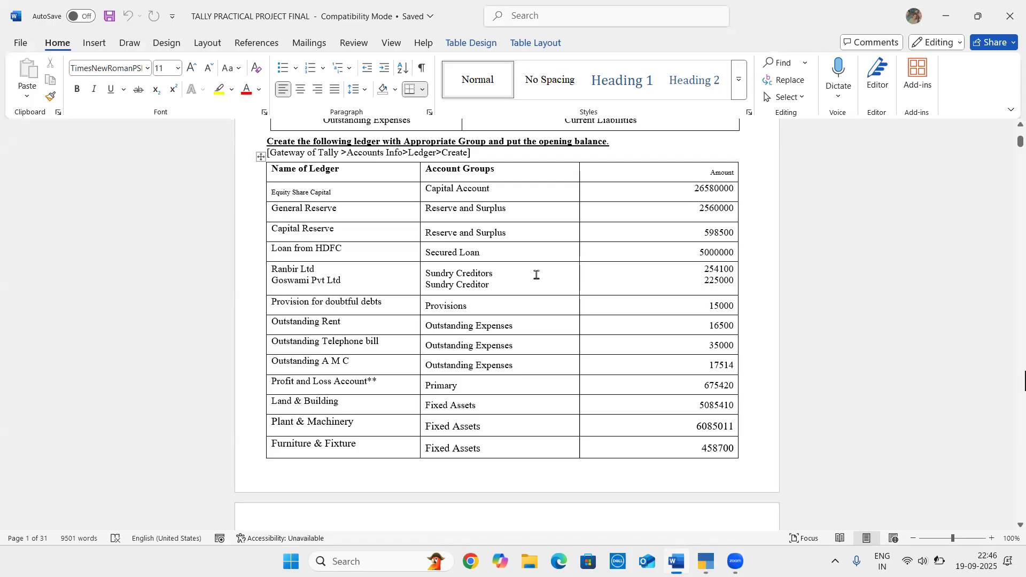
key(alt+Tab)
text(RA)
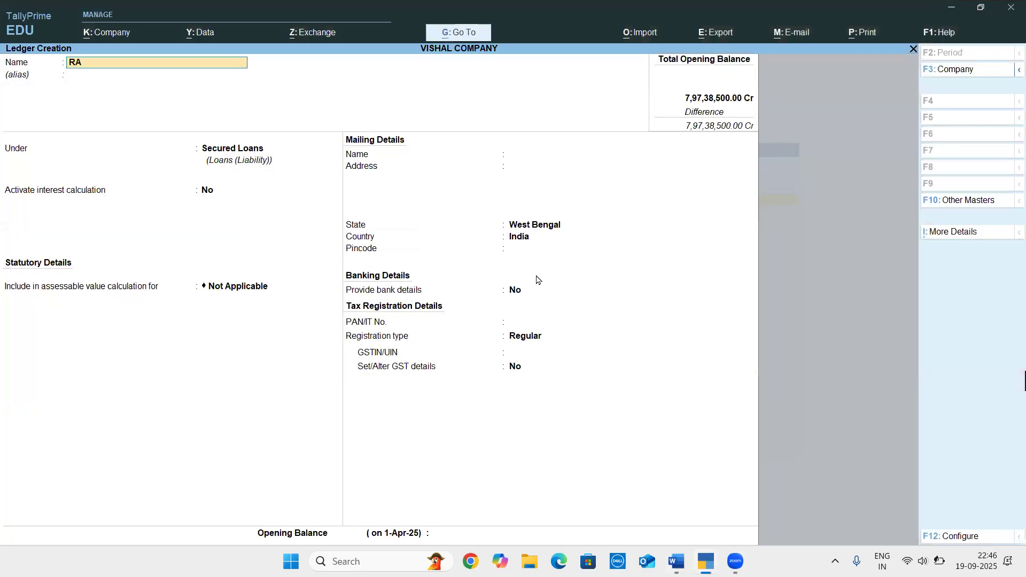
text(NBIL LTD)
key(Return)
key(Return)
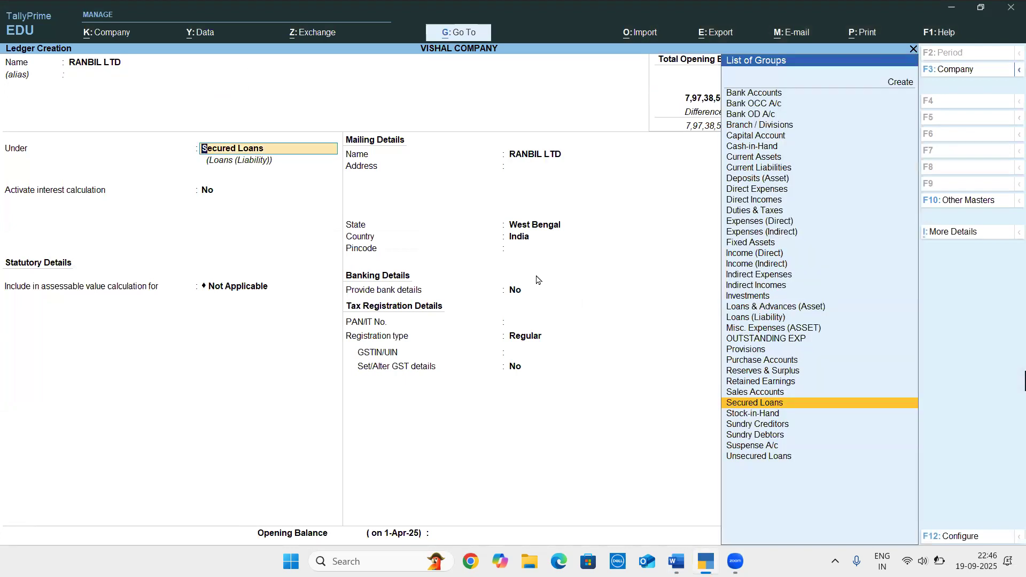
Place RANBIL LTD under Sundry Creditors, set bill-by-bill balances to No, and keep the remaining ledger details at their defaults
text(SU)
key(Down)
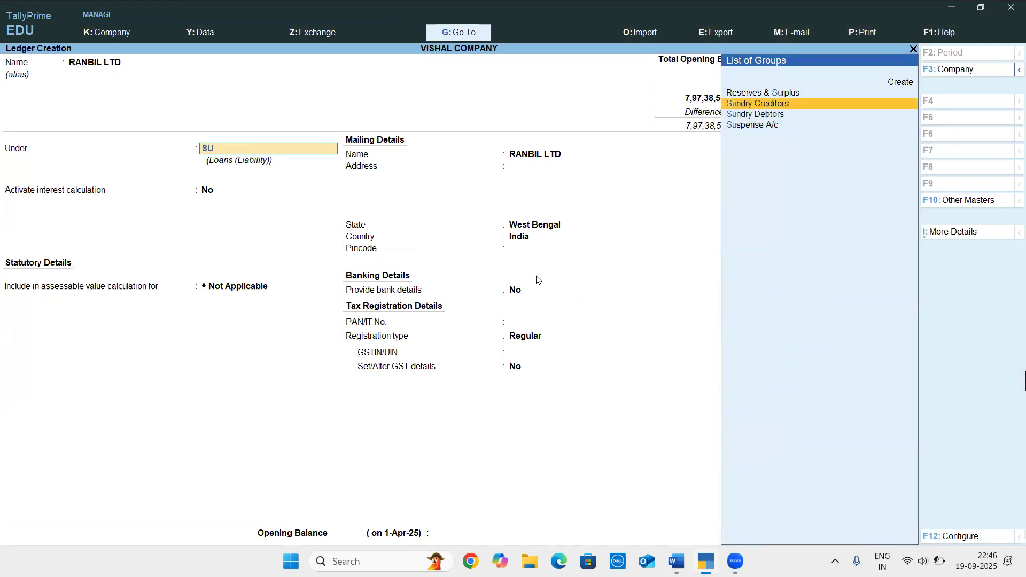
key(Return)
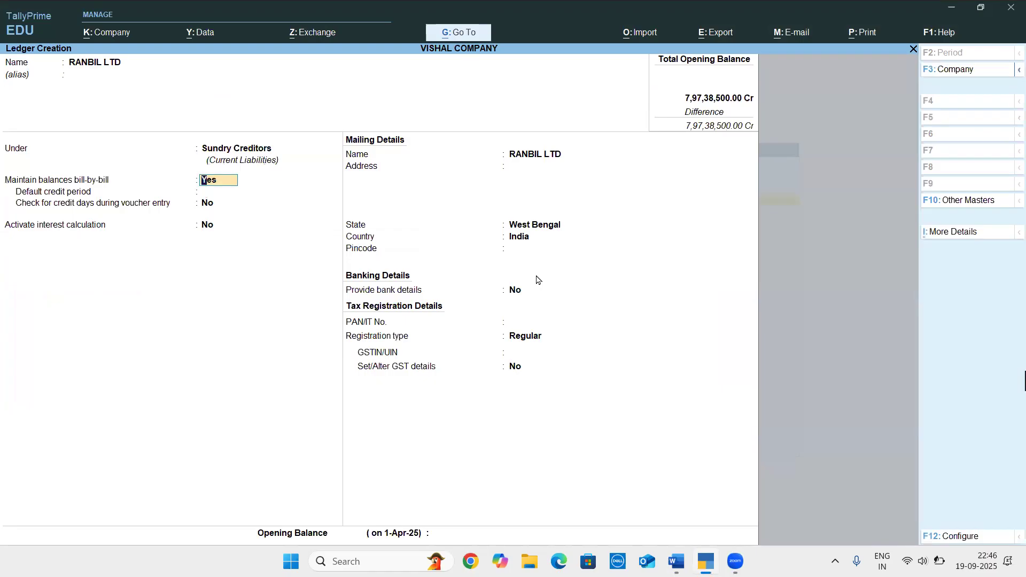
text(N)
key(Return)
key(Return)
key(Return)
key(Return)
key(Return)
key(Return)
key(Return)
key(Return)
key(Return)
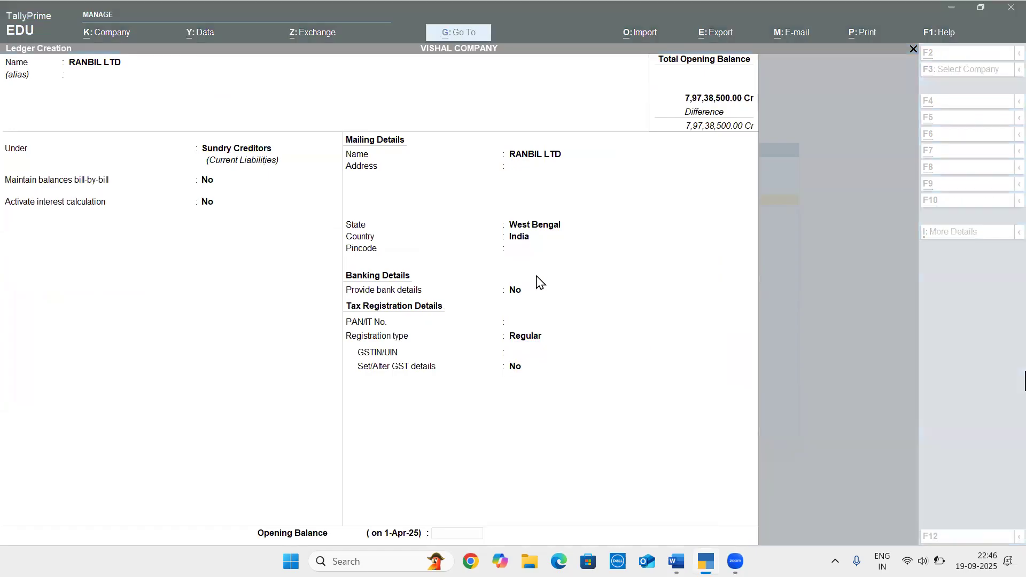
Check the RANBIL LTD amount in Word, set the opening balance to 2,54,100 Cr in TallyPrime, and save the ledger
key(alt+Tab)
key(alt+Tab)
text(2,54,)
text(100)
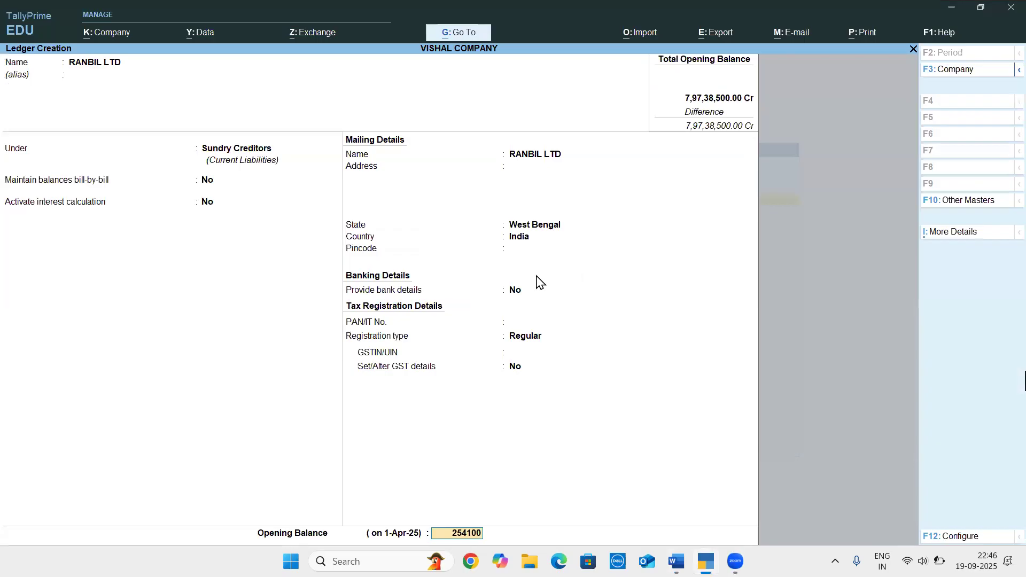
key(Return)
key(Return)
key(Return)
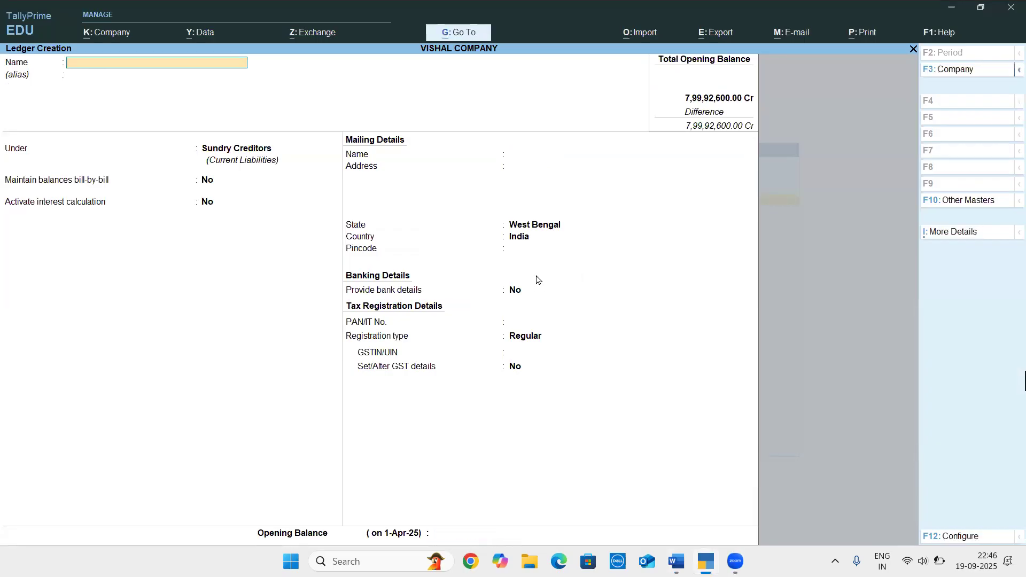
Check the second creditor in the Word document and name the new ledger GOISWAMI PVT LTD in TallyPrime, without an alias
key(alt+Tab)
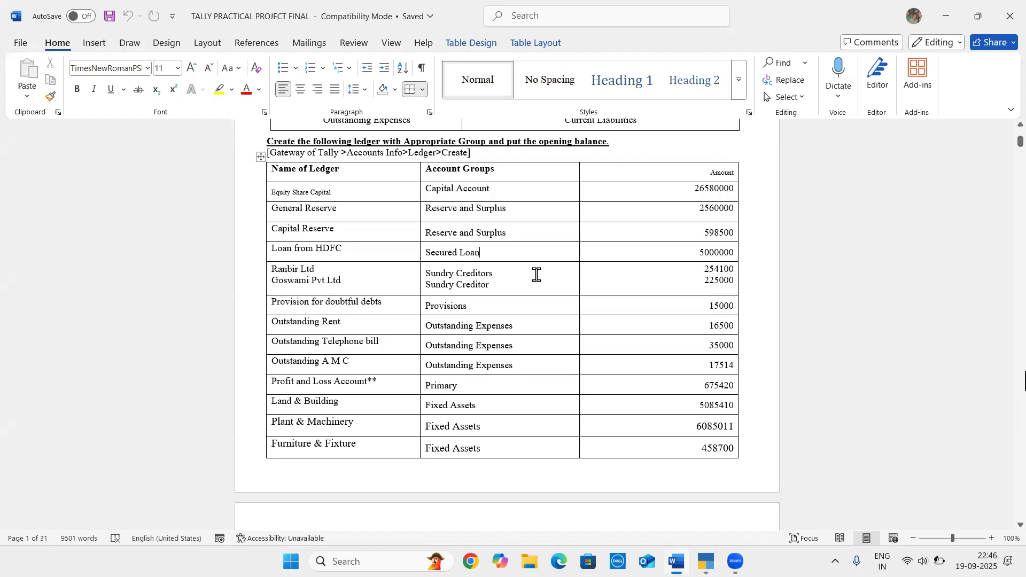
key(alt+Tab)
text(GOISWAMI)
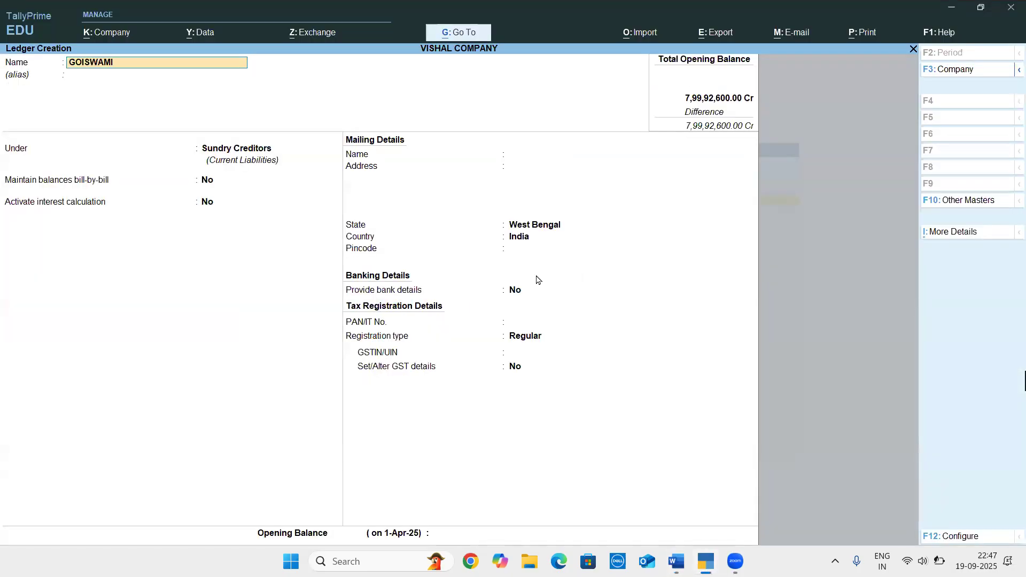
text( PVT LTD)
key(Return)
key(Return)
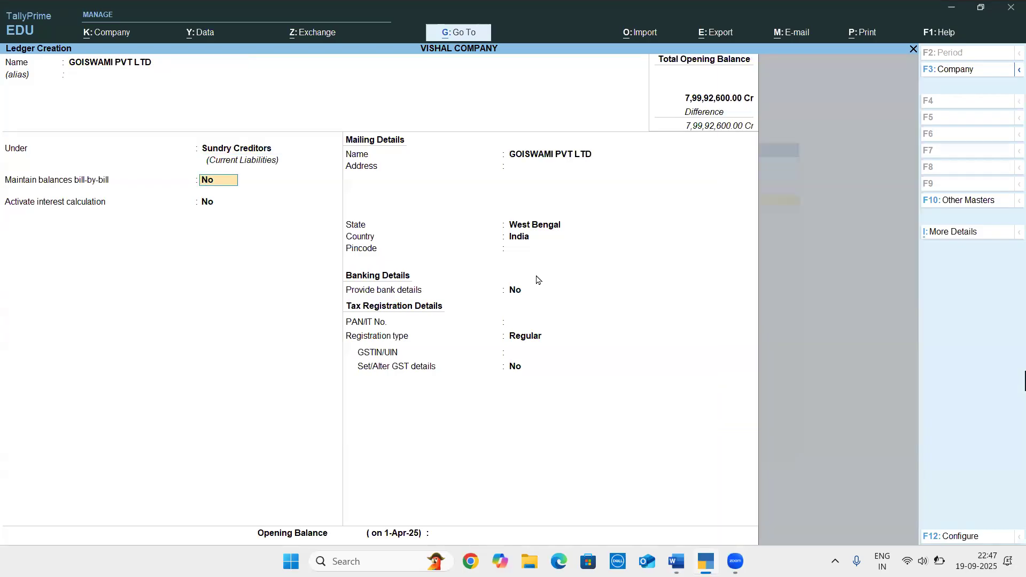
Keep GOISWAMI PVT LTD under Sundry Creditors with bill-by-bill balances and interest calculation off, leaving PAN and GSTIN/UIN blank
key(Return)
key(Return)
key(Return)
key(Return)
key(Return)
key(Return)
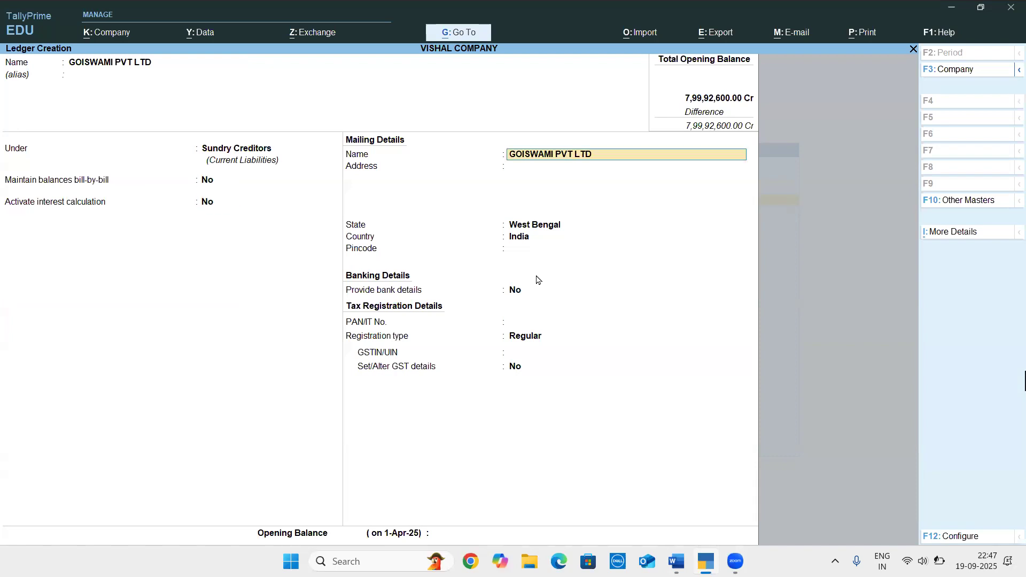
key(Return)
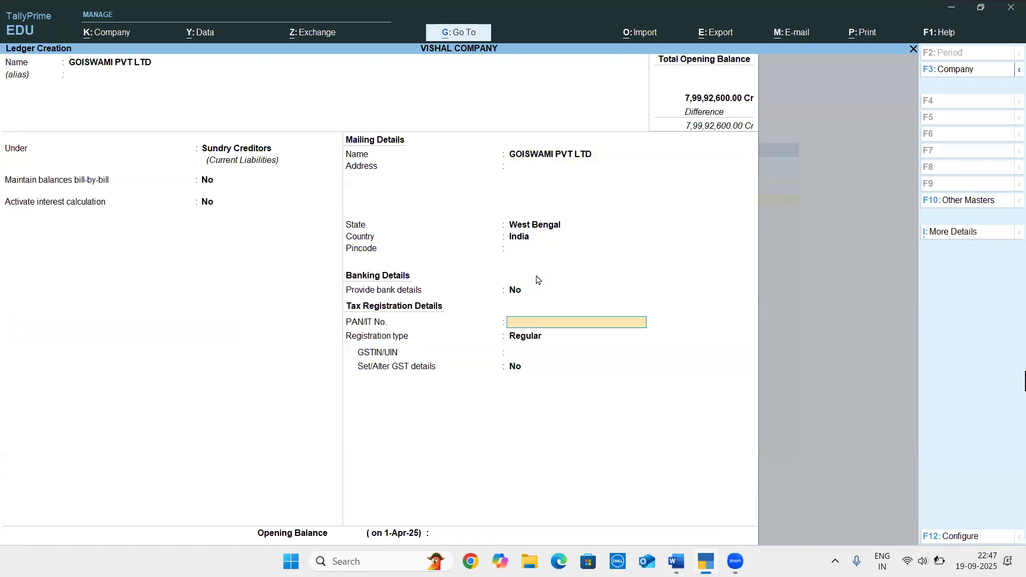
key(Return)
key(Return)
key(Return)
key(Return)
key(Return)
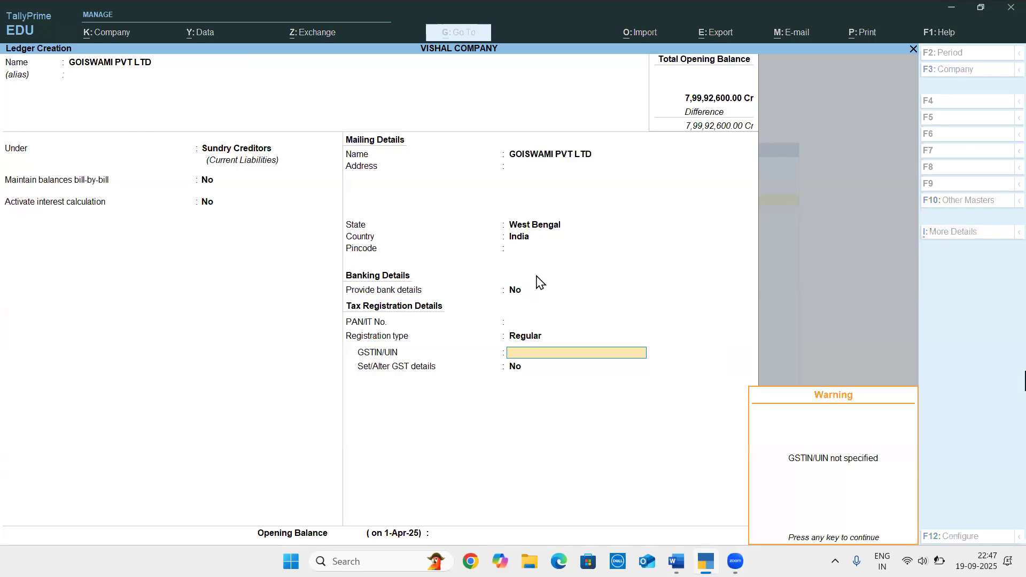
Check the GOISWAMI PVT LTD amount in Word, set the opening balance to 2,25,000 Cr in TallyPrime, and save the ledger
key(alt+Tab)
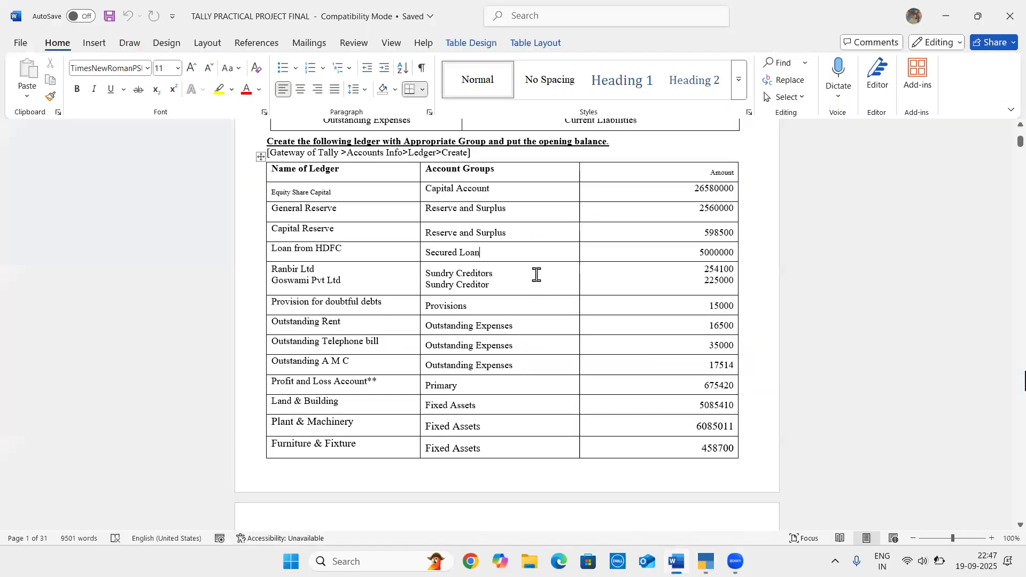
key(alt+Tab)
text(225000)
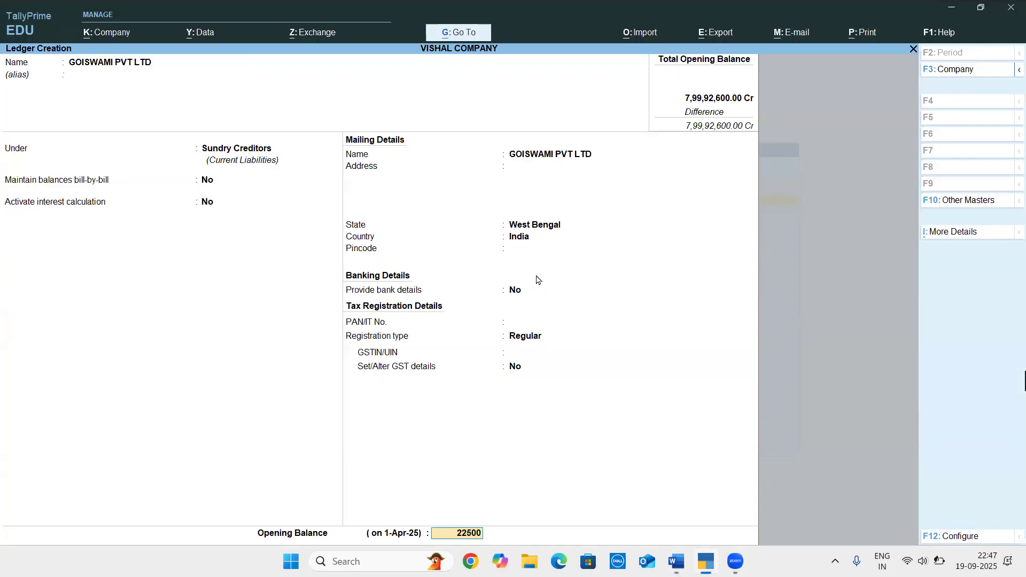
key(Return)
key(Return)
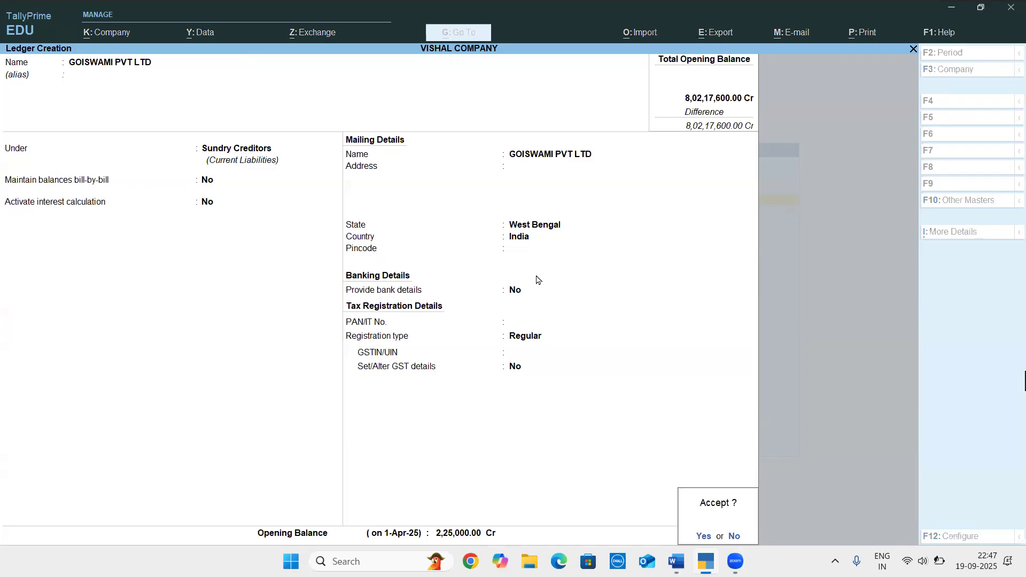
key(Return)
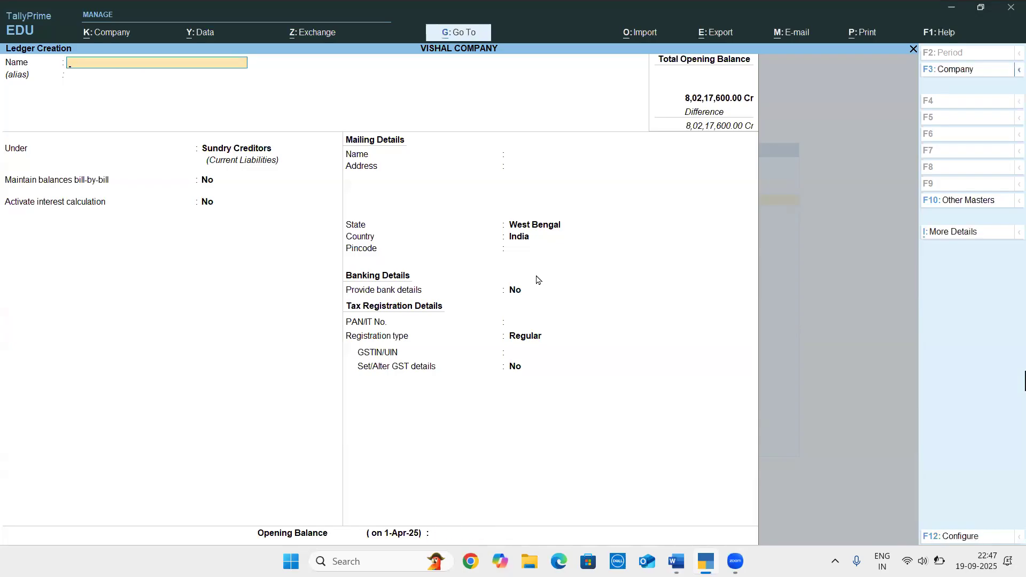
Check the ledger after Goswami Pvt Ltd in the Word document and name the new TallyPrime ledger PROVISION FOR DOUBTFUL DEBTS, without an alias
key(alt+Tab)
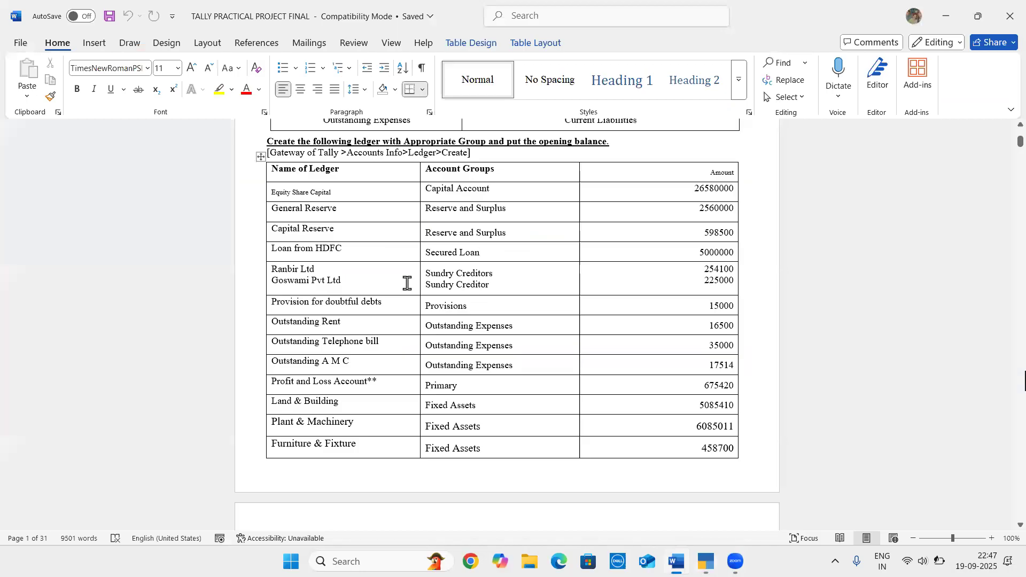
scroll(433, 305, down, 6)
scroll(435, 310, up, 3)
scroll(435, 307, up, 2)
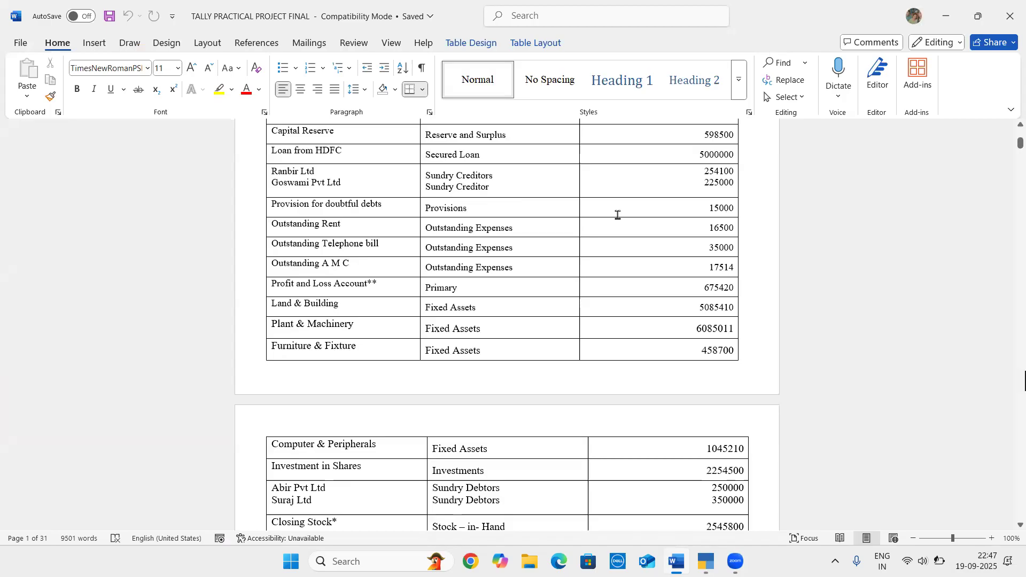
key(alt+Tab)
text(PROVISION FOR DOUBT)
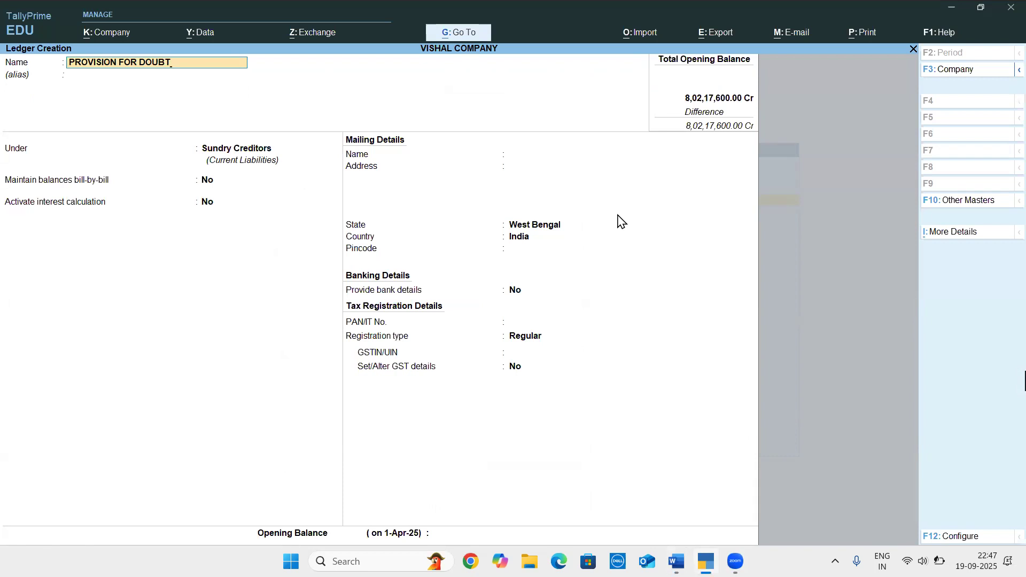
text(FUL DEBTS)
key(Return)
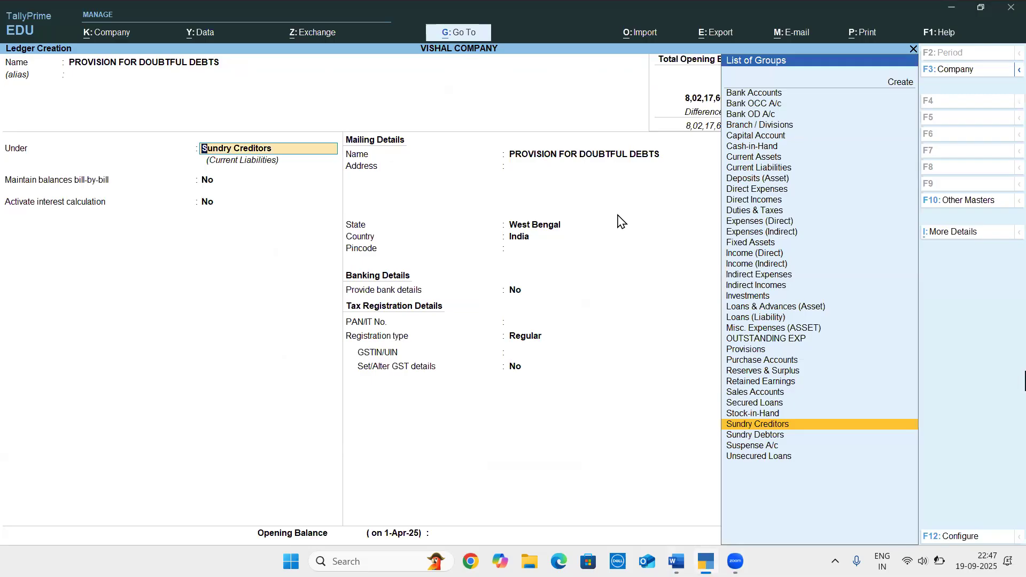
Place PROVISION FOR DOUBTFUL DEBTS under Provisions, set its opening balance to 15,000 Cr, and save the ledger
text(PRO)
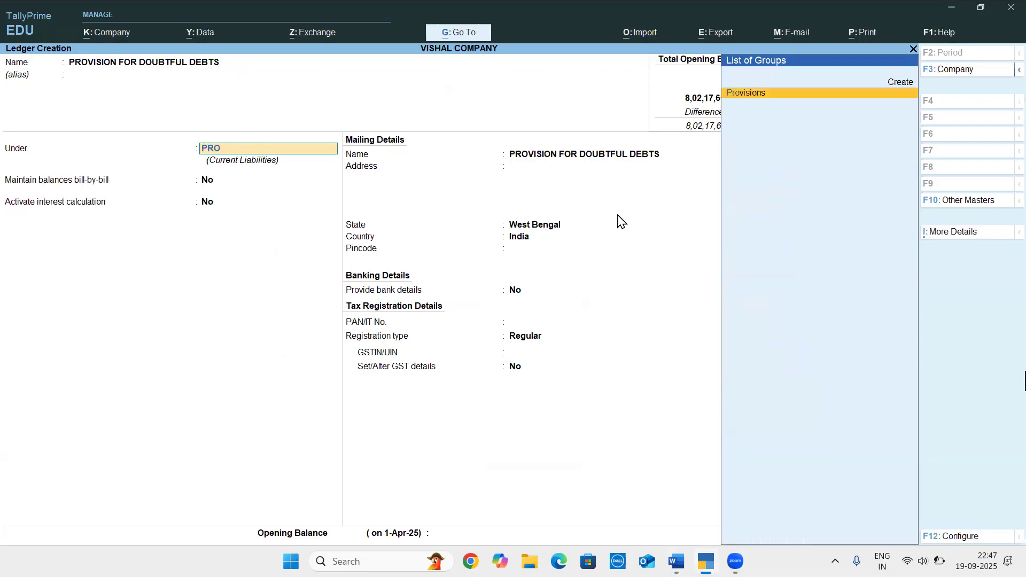
key(Return)
key(Return)
key(Return)
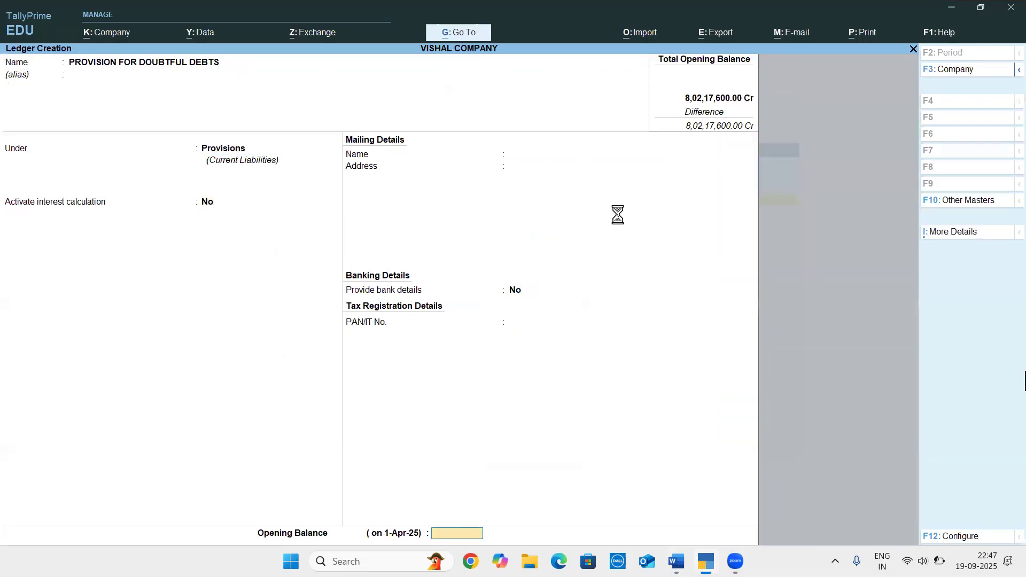
text(15000)
key(Return)
key(Return)
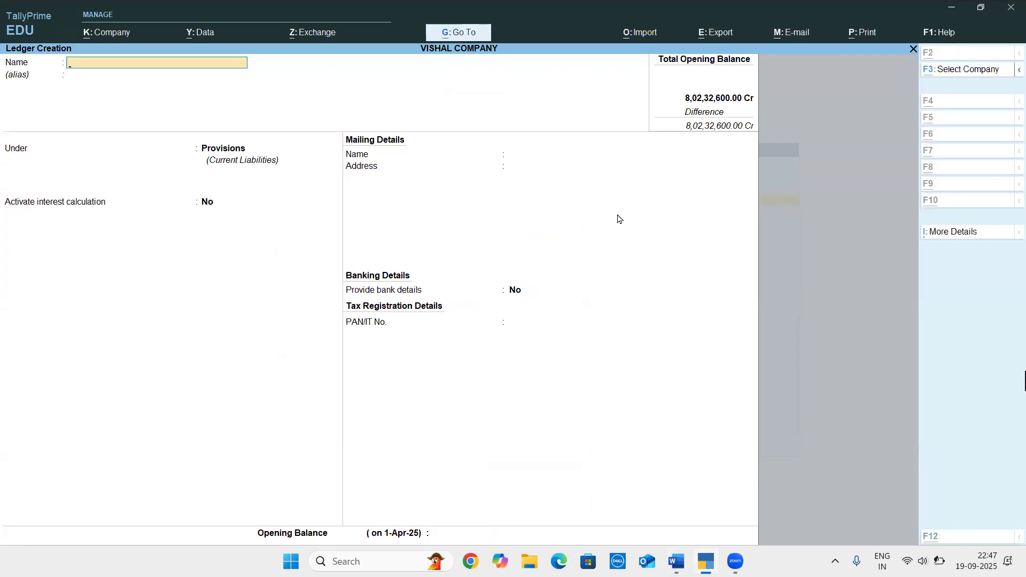
Check the next ledger in the Word document and name the new ledger OUTSTANDING RENT in TallyPrime, without an alias
key(alt+Tab)
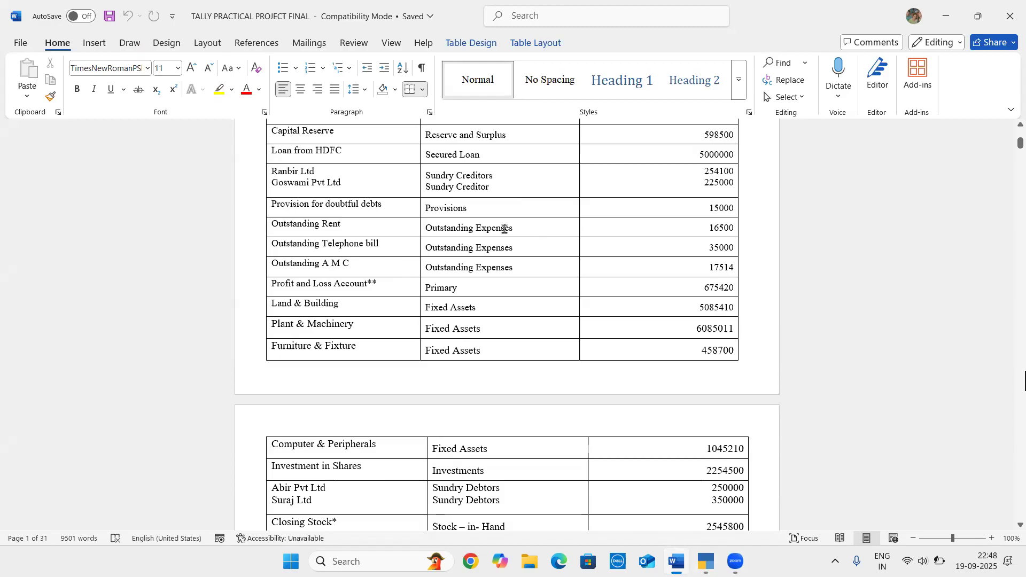
key(alt+Tab)
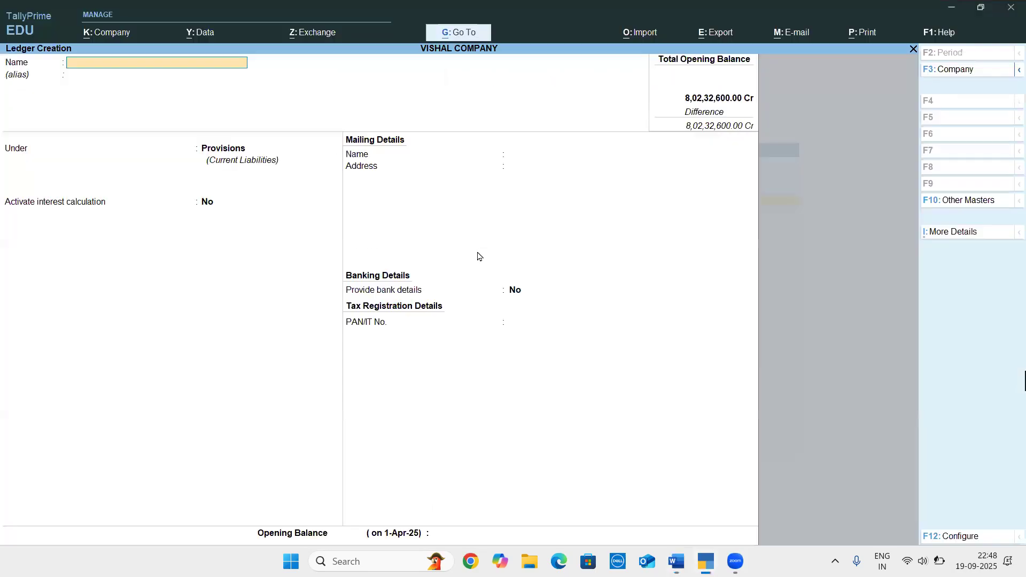
text(OUTSTANDING RENT)
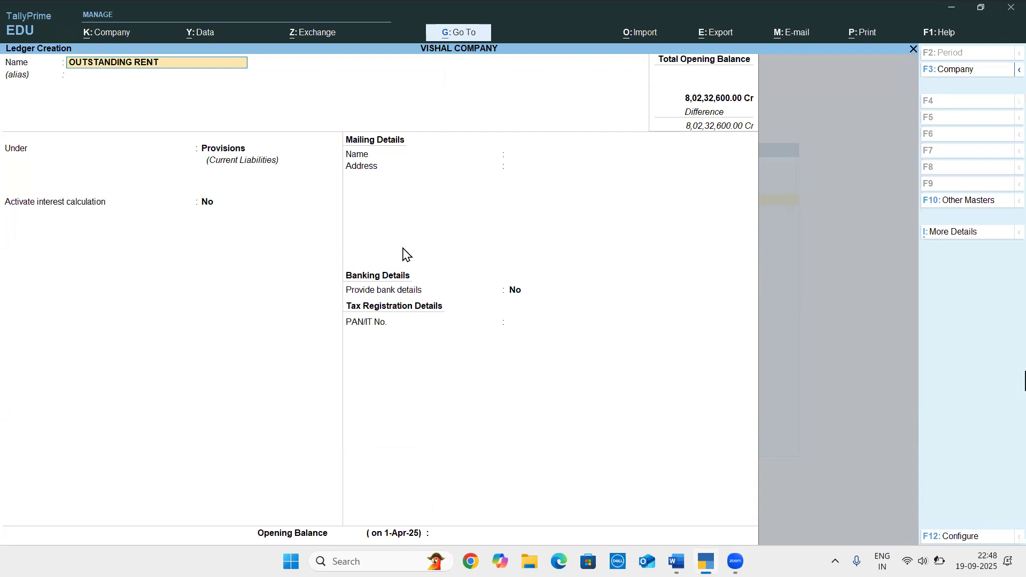
key(Return)
Place OUTSTANDING RENT under OUTSTANDING EXP with interest calculation off, leaving PAN and GSTIN/UIN blank
text(OUT)
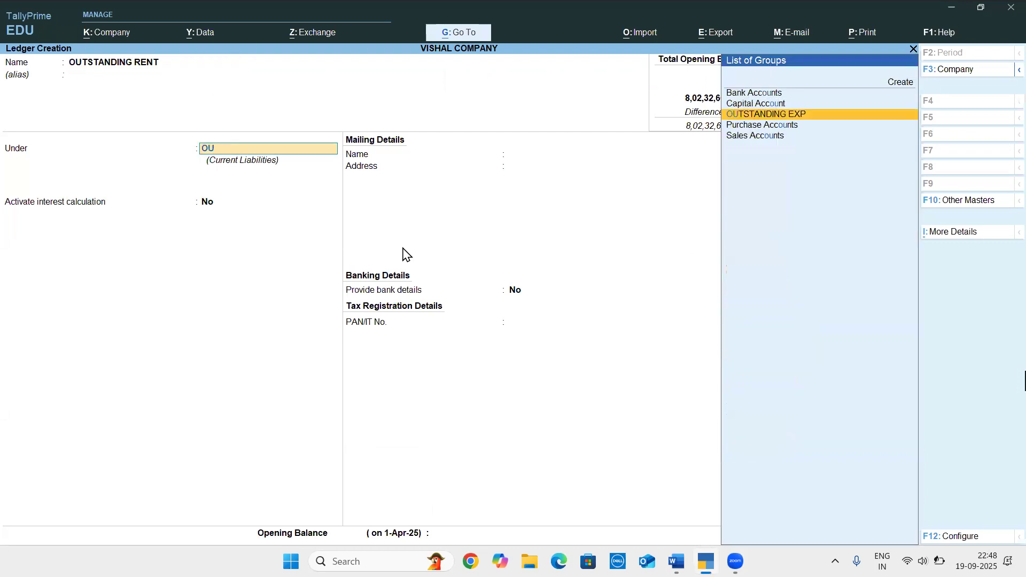
key(Return)
key(Return)
key(Return)
key(Return)
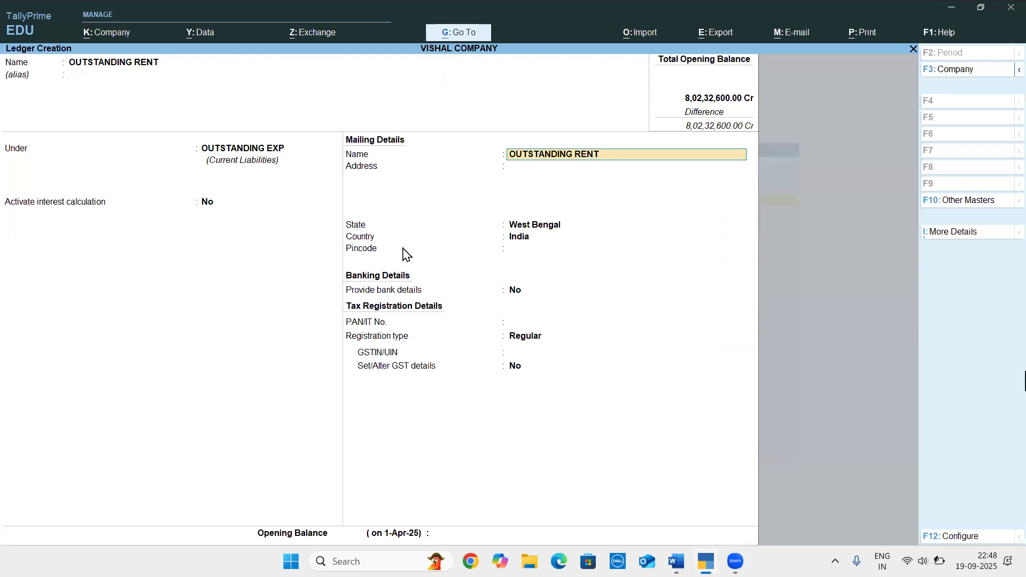
key(Return)
key(Return)
key(Return)
key(Return)
key(Return)
key(Return)
key(Return)
key(Return)
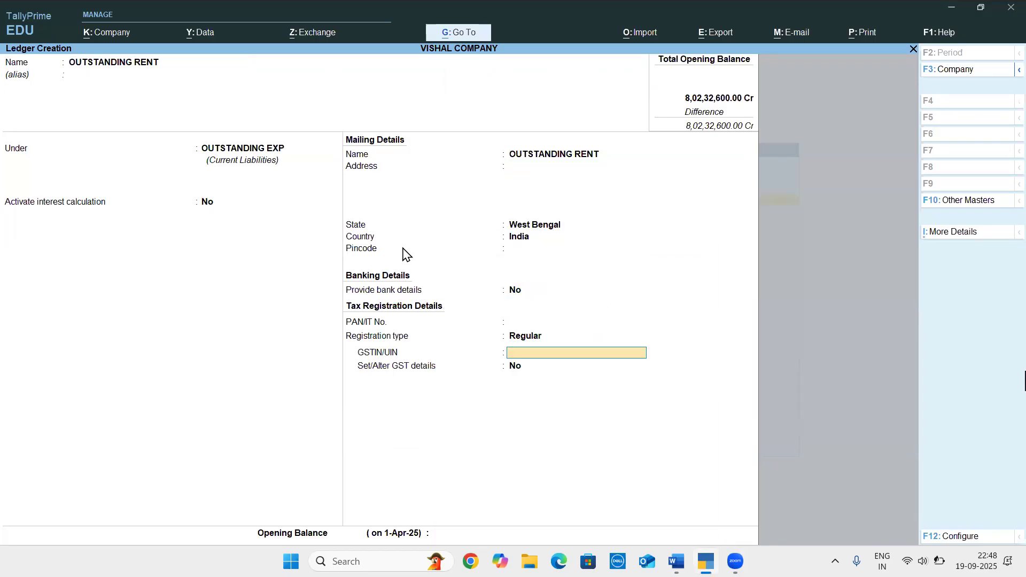
key(Return)
Check the OUTSTANDING RENT amount in Word, set the opening balance to 16,500 Cr in TallyPrime, and save the ledger
key(alt+Tab)
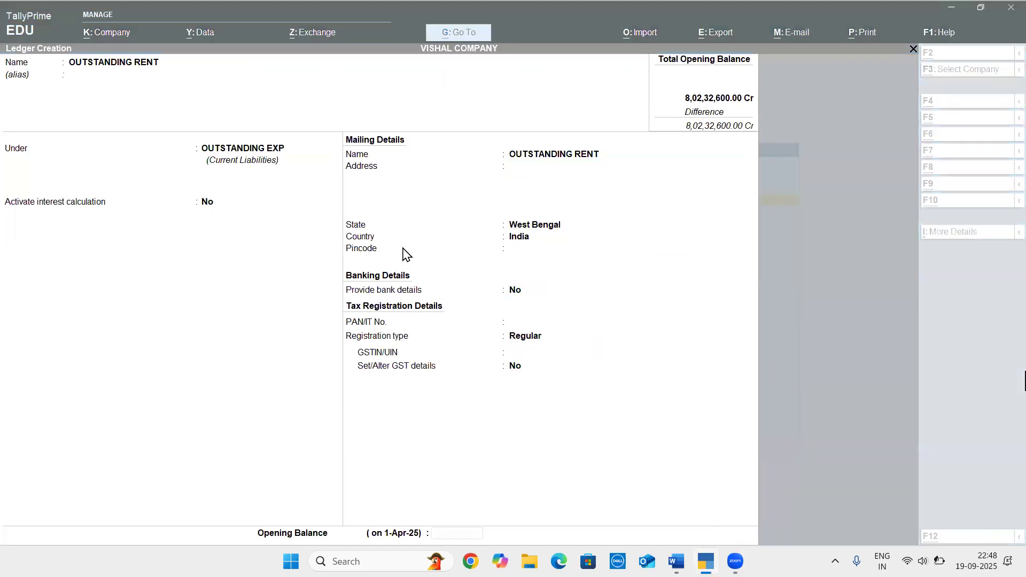
key(alt+Tab)
text(16500)
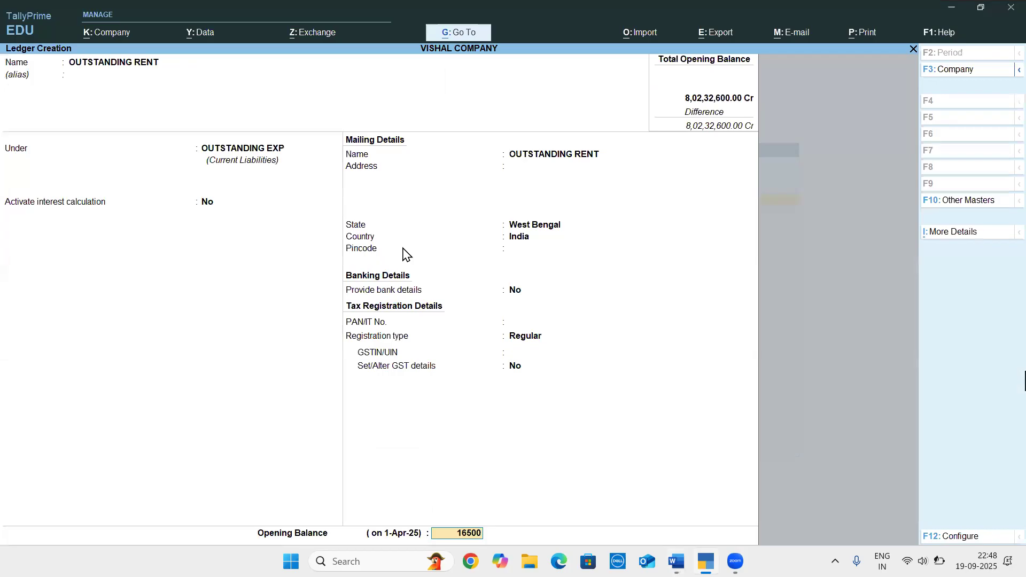
key(Return)
key(Return)
key(Return)
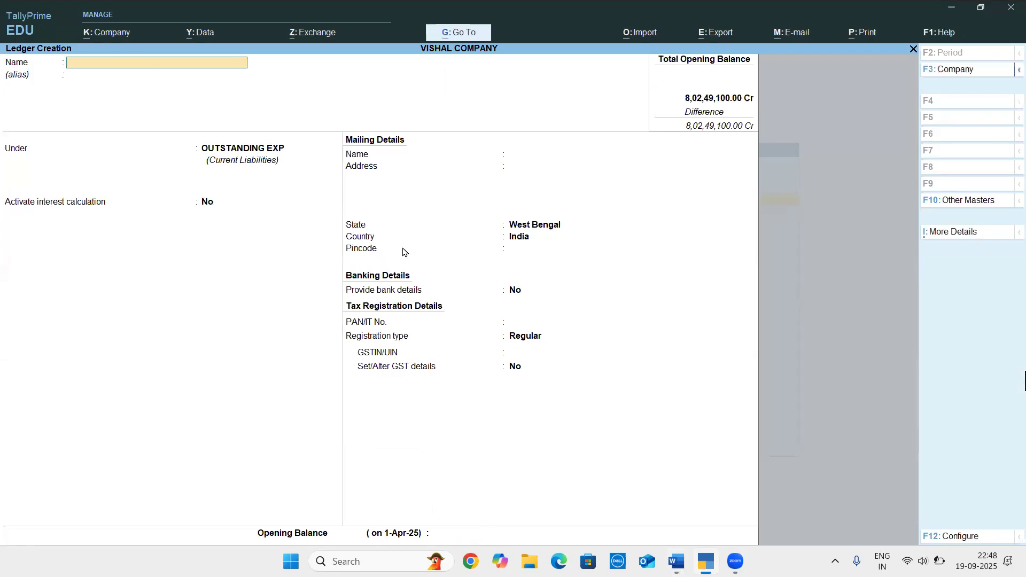
Check the next ledger in the Word document and name the new ledger OUTSTANDING TELEPHONE BILL in TallyPrime
key(alt+Tab)
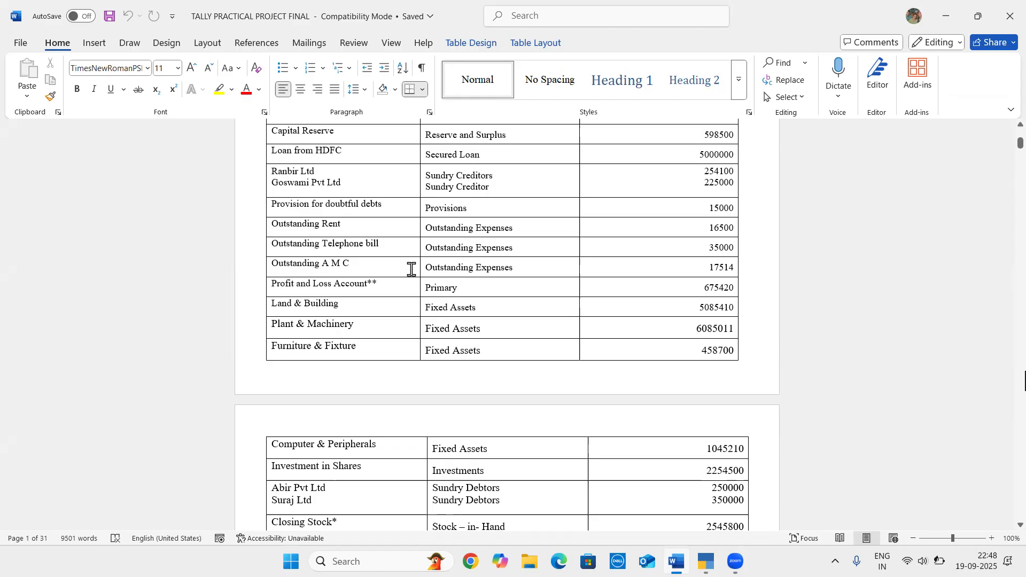
key(alt+Tab)
text(O)
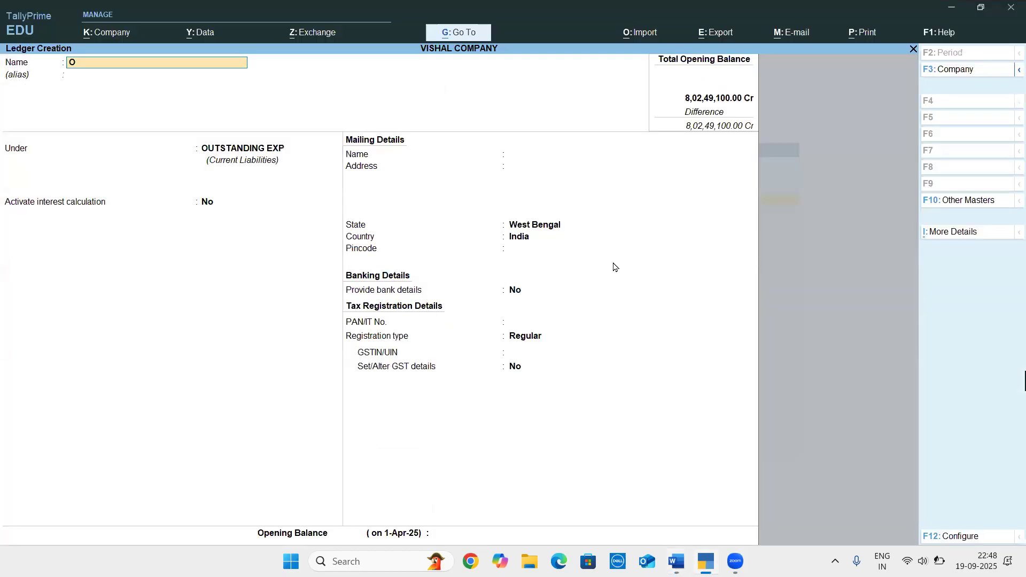
text(UTSTANDING TELEPHONE BILL)
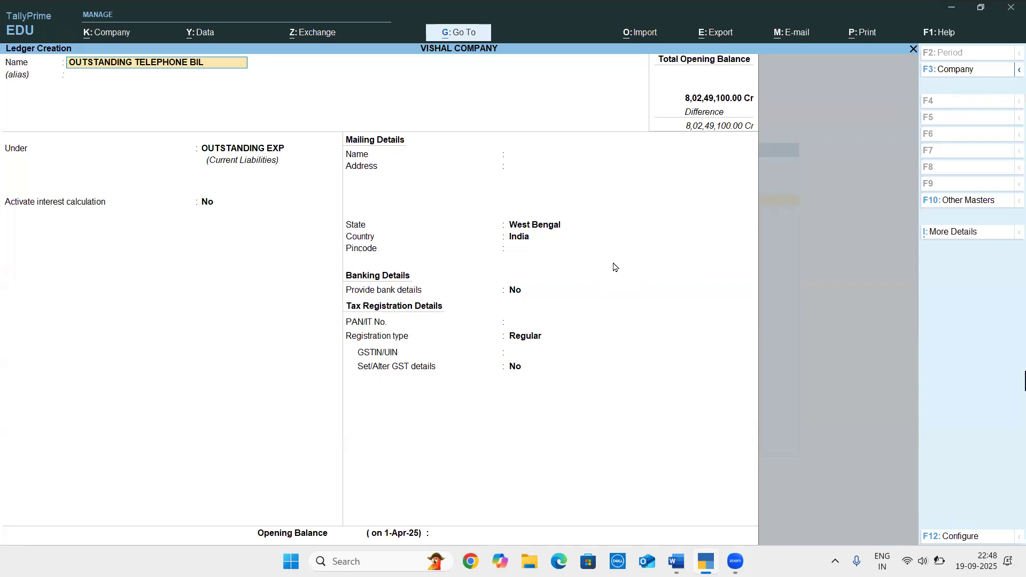
key(Return)
key(Return)
key(Return)
Keep OUTSTANDING TELEPHONE BILL under OUTSTANDING EXP with the default details and set its opening balance to 35,000 Cr
key(Return)
key(Return)
key(Return)
key(Return)
key(Return)
key(Return)
key(Return)
key(Return)
key(Return)
key(Return)
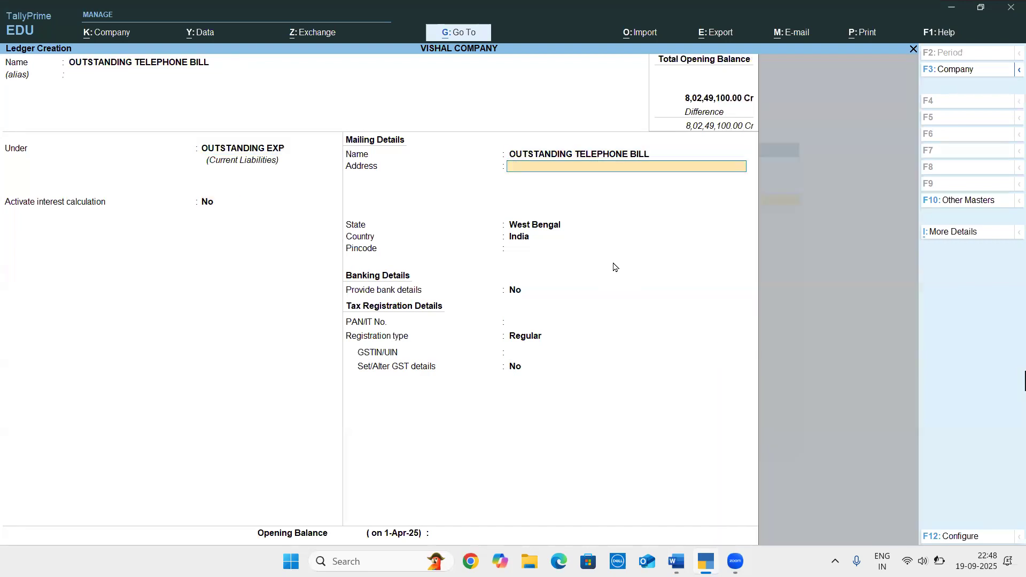
key(Return)
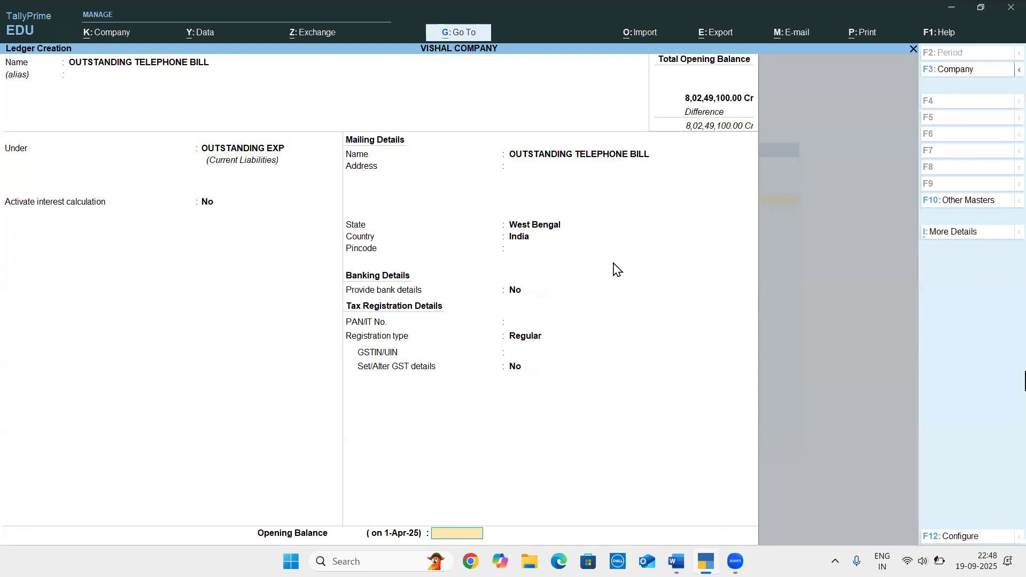
text(35,000)
key(Return)
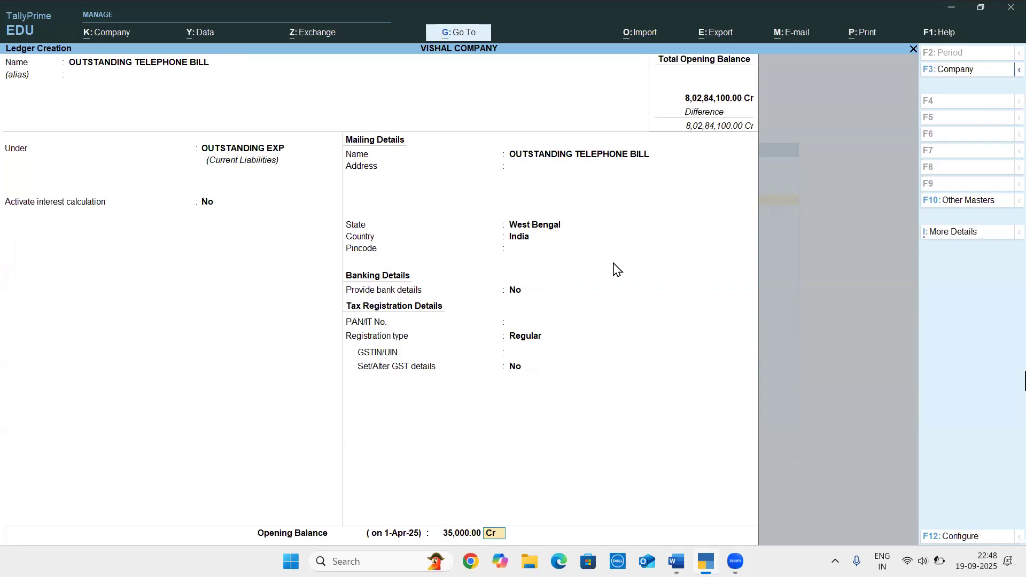
Disable Goods and Services Tax (GST) in the company features, and save the OUTSTANDING TELEPHONE BILL ledger
key(Up)
key(Up)
key(Up)
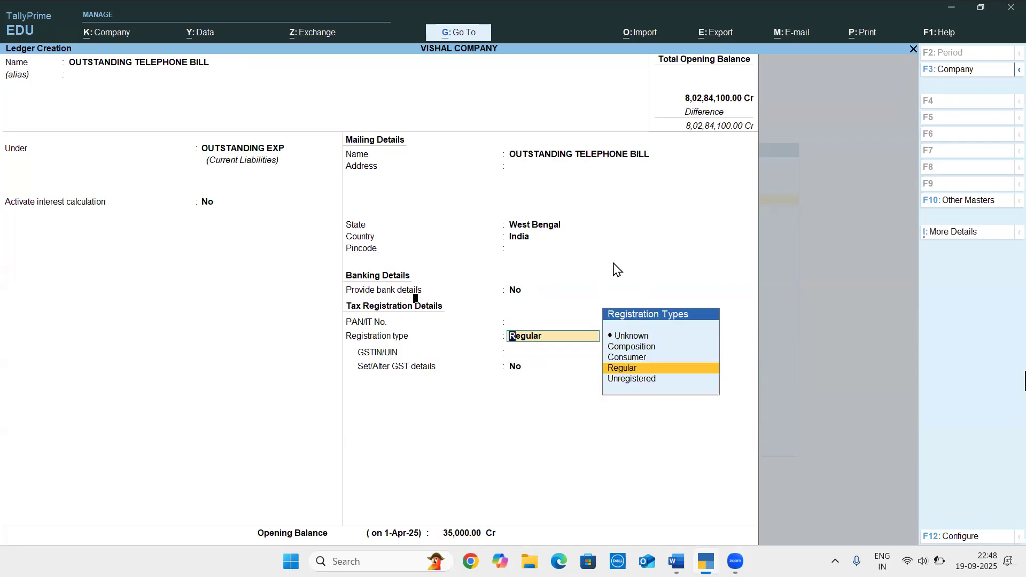
key(F11)
key(Return)
key(Return)
key(Return)
key(Return)
text(n)
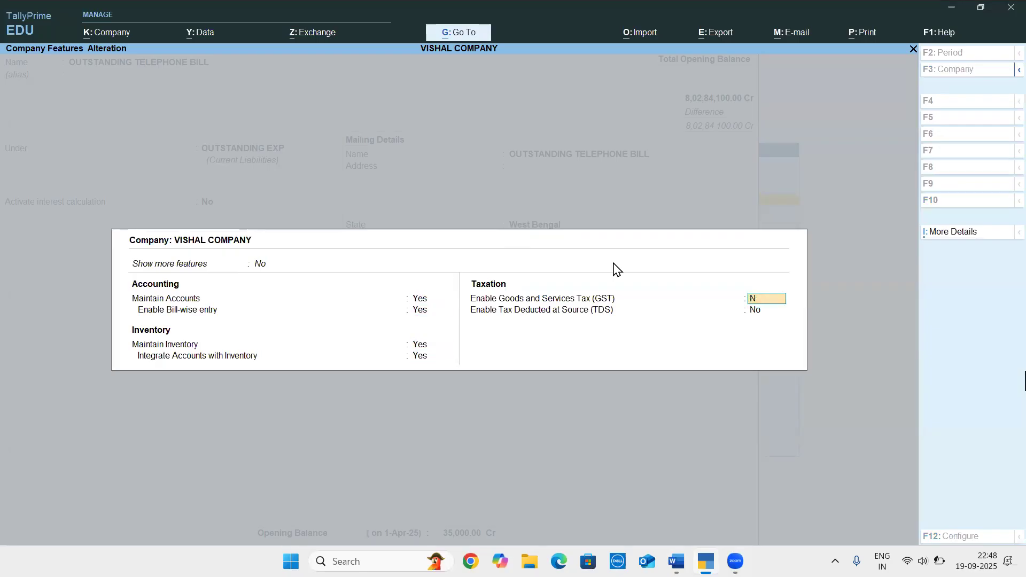
key(Return)
key(Return)
key(Return)
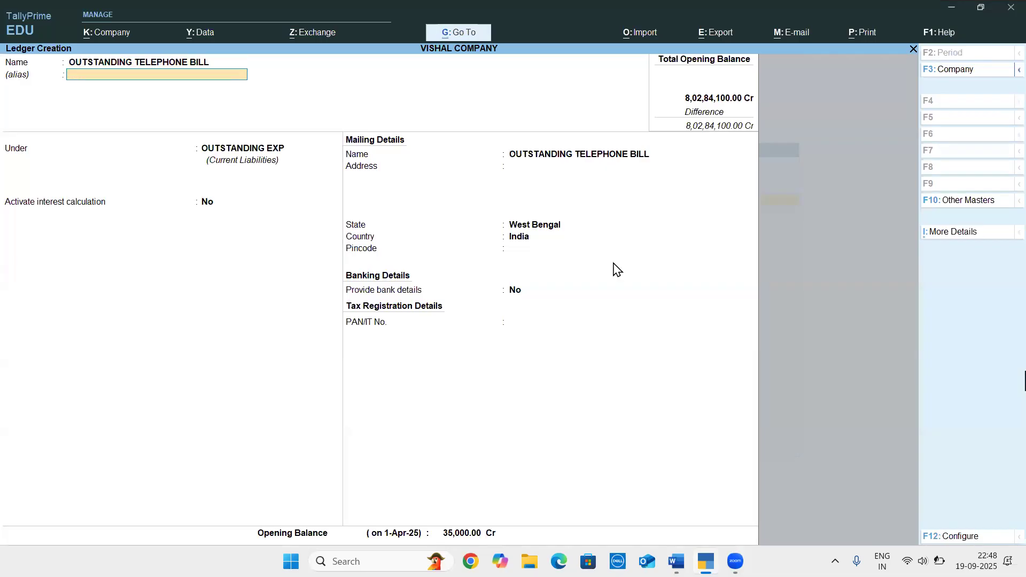
key(Return)
key(ctrl+a)
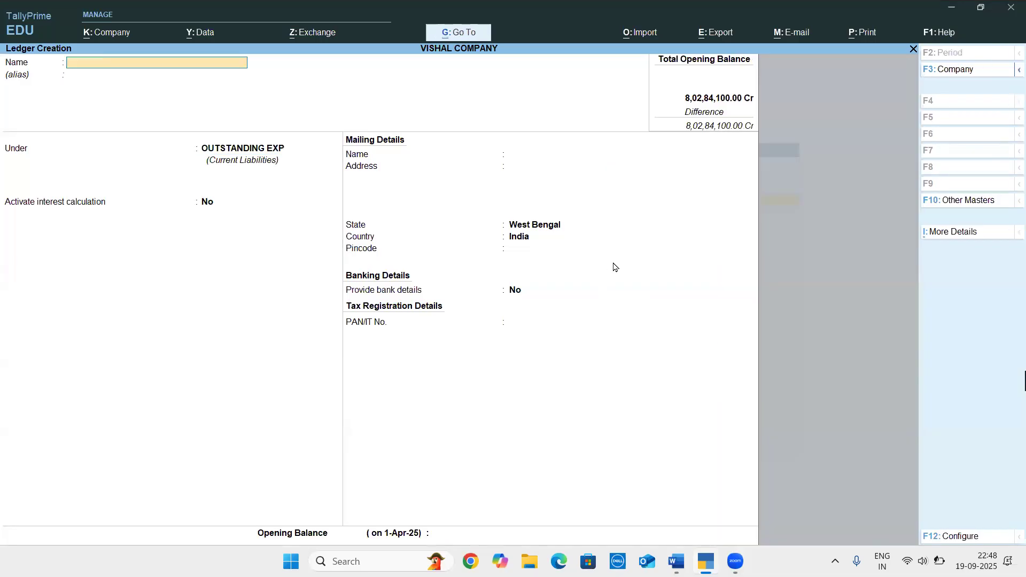
Check the third outstanding expense in the Word document and name the new ledger OUTSTANDING AMC in TallyPrime
key(alt+Tab)
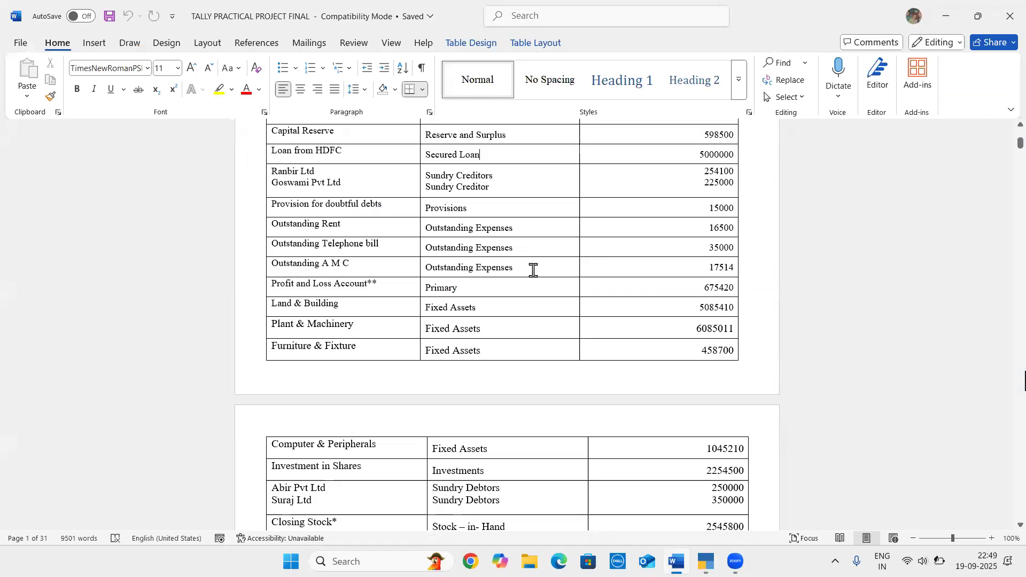
key(alt+Tab)
text(OUTS)
text(TANF)
text(DIN)
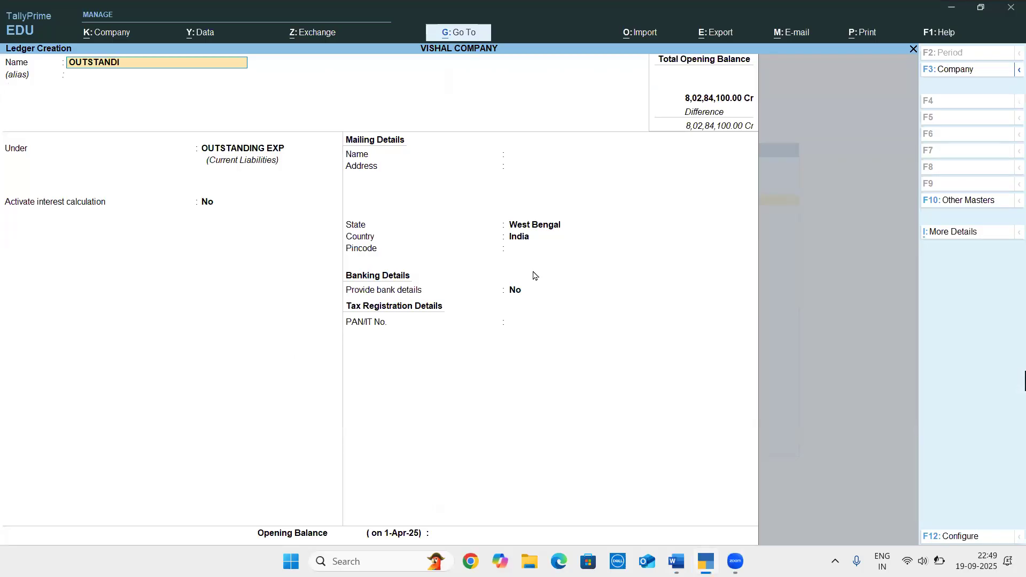
key(BackSpace)
text(NG AMC)
key(Return)
Keep OUTSTANDING AMC under OUTSTANDING EXP, set its opening balance to 17,514 Cr, and save the ledger
key(Return)
key(Return)
key(Return)
key(Return)
key(Return)
key(Return)
key(Return)
key(Return)
key(Return)
text(17,514)
key(Return)
key(Return)
key(Return)
Check the first fixed asset in the Word document and name the new ledger LAND & BUILDING in TallyPrime, without an alias
key(alt+Tab)
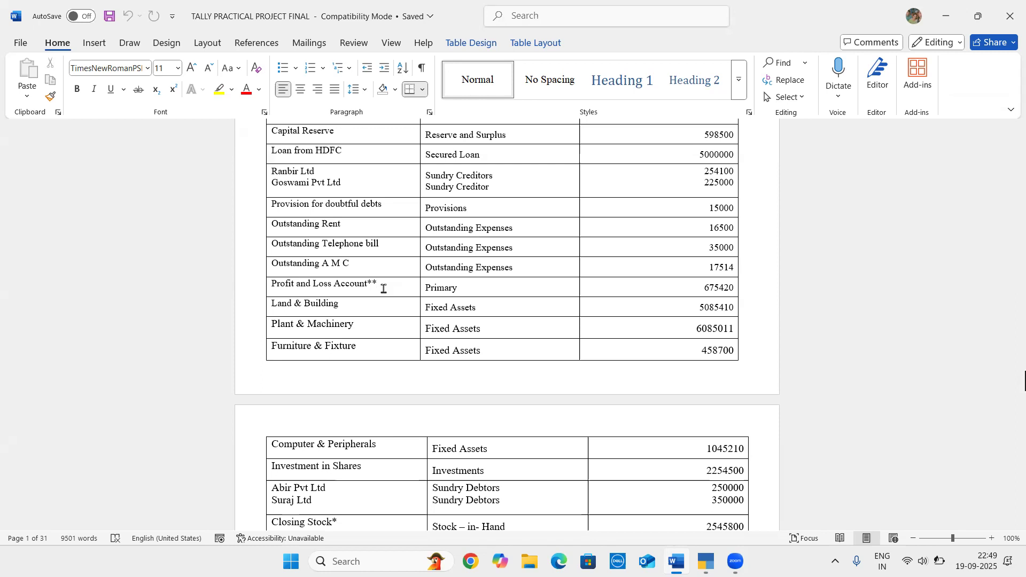
key(alt+Tab)
text(NK)
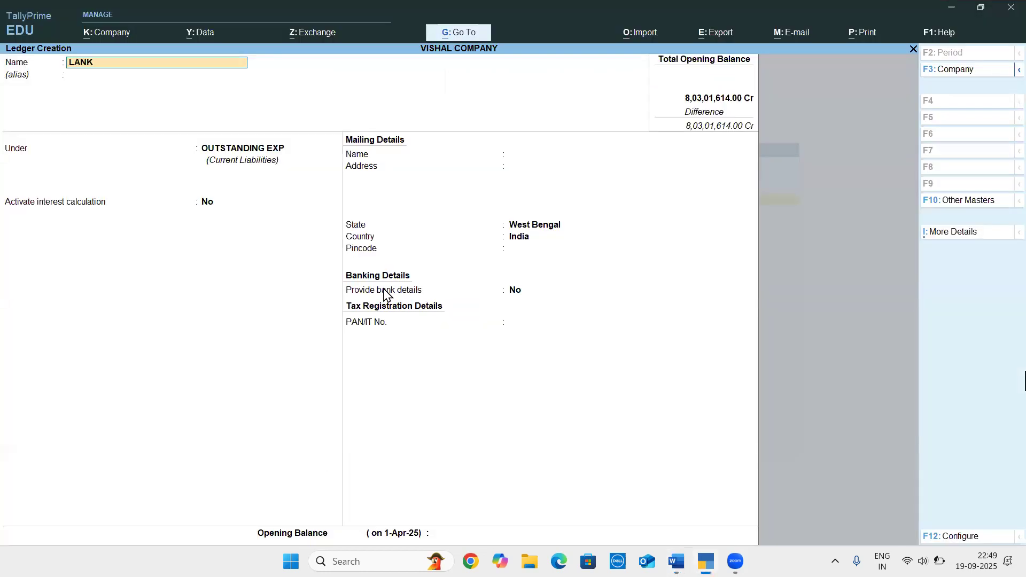
key(BackSpace)
key(BackSpace)
text(D & BUILDING)
key(Return)
key(Return)
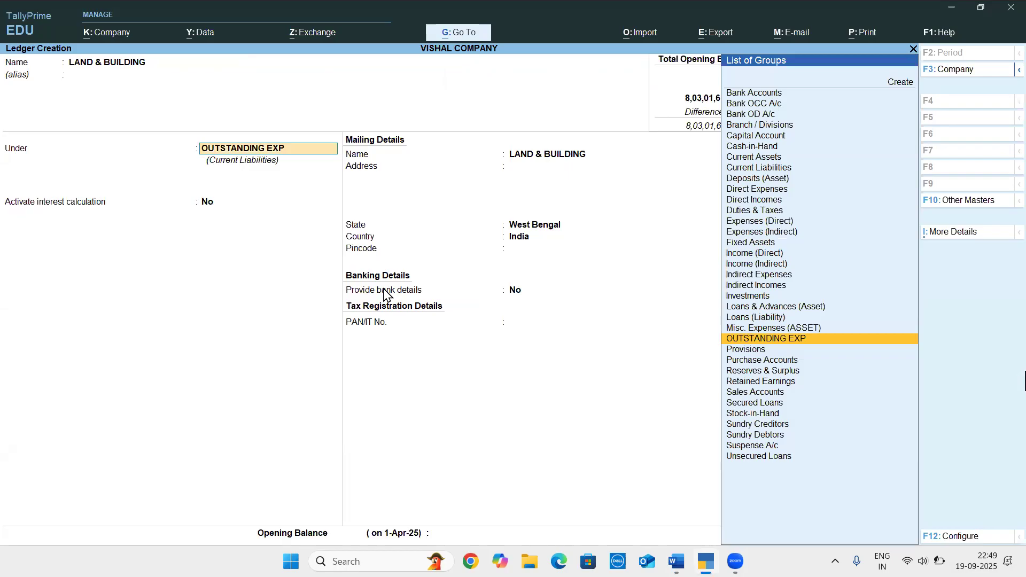
Place LAND & BUILDING under Fixed Assets with interest calculation off and the default mailing and bank details
text(FIX)
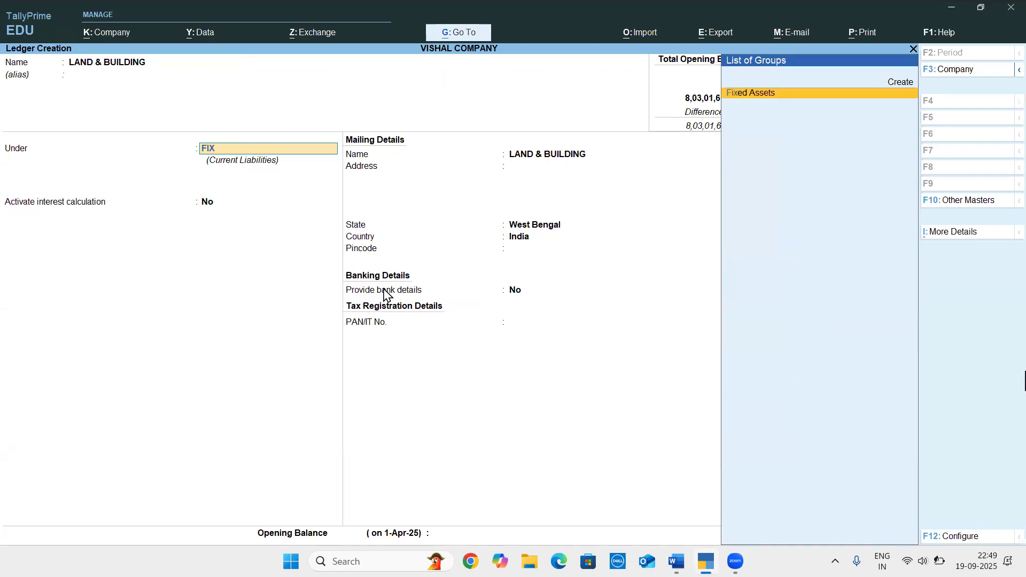
key(Return)
key(Return)
key(Return)
key(Return)
key(Return)
key(Return)
key(Return)
key(Return)
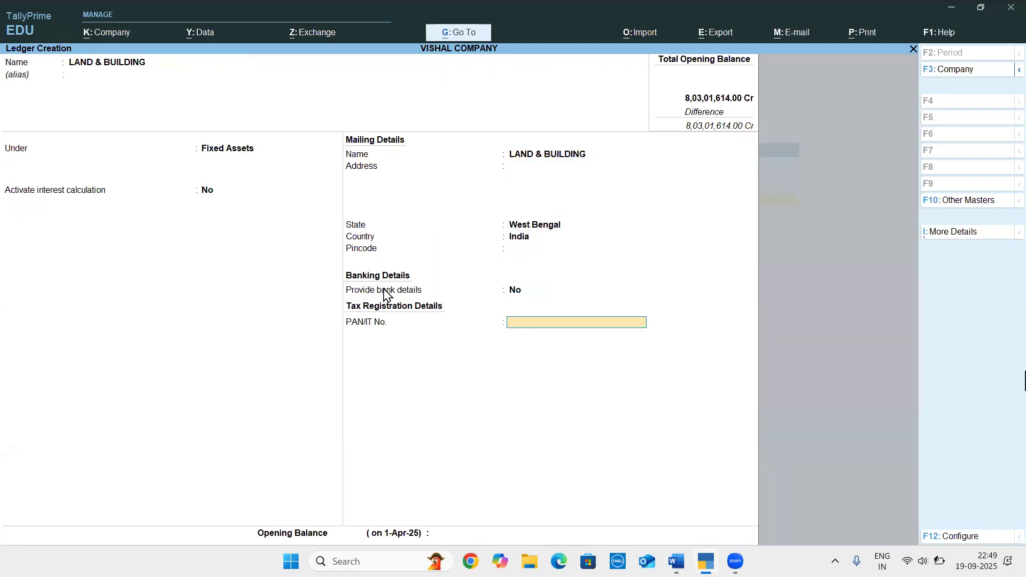
Leave the PAN blank, set the LAND & BUILDING opening balance to 50,85,410, and save the ledger
text(50,8)
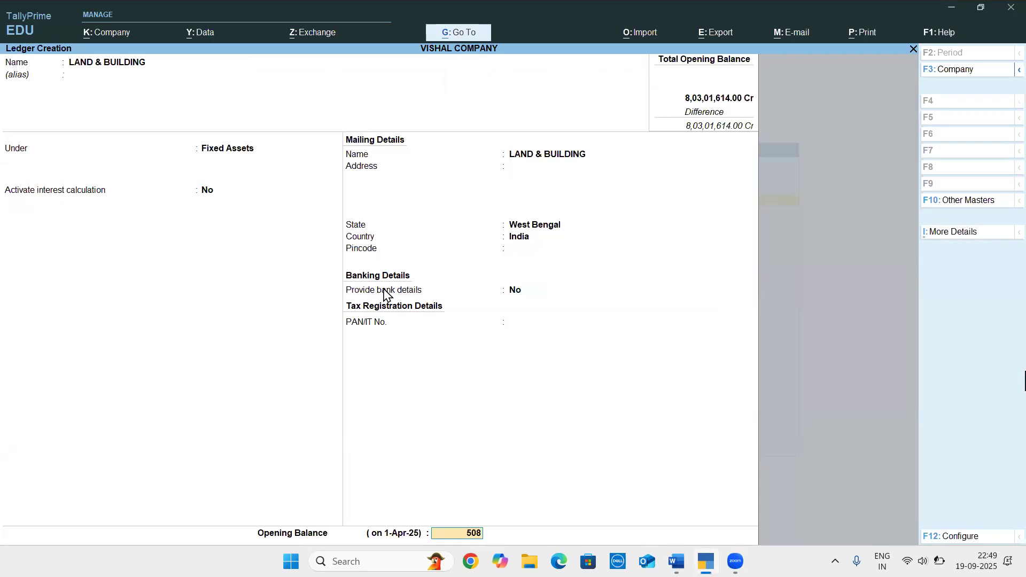
text(5,)
text(410)
key(Return)
key(Return)
key(Return)
Check the next fixed asset in the Word document and name the new ledger PLANT & MACHINERY in TallyPrime, without an alias
key(alt+Tab)
click(384, 288)
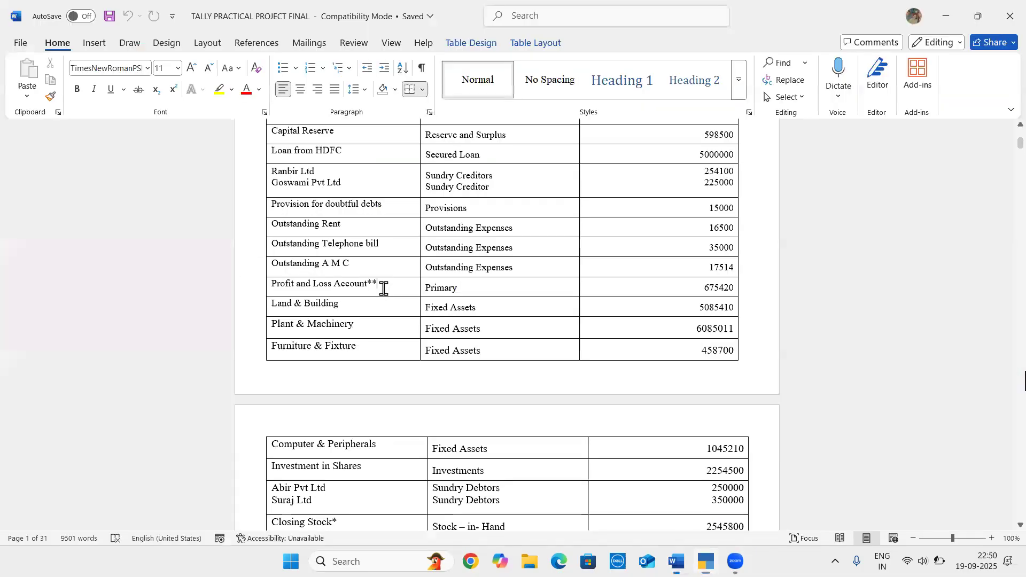
click(355, 322)
key(alt+Tab)
text(PLANT & MACHINERY)
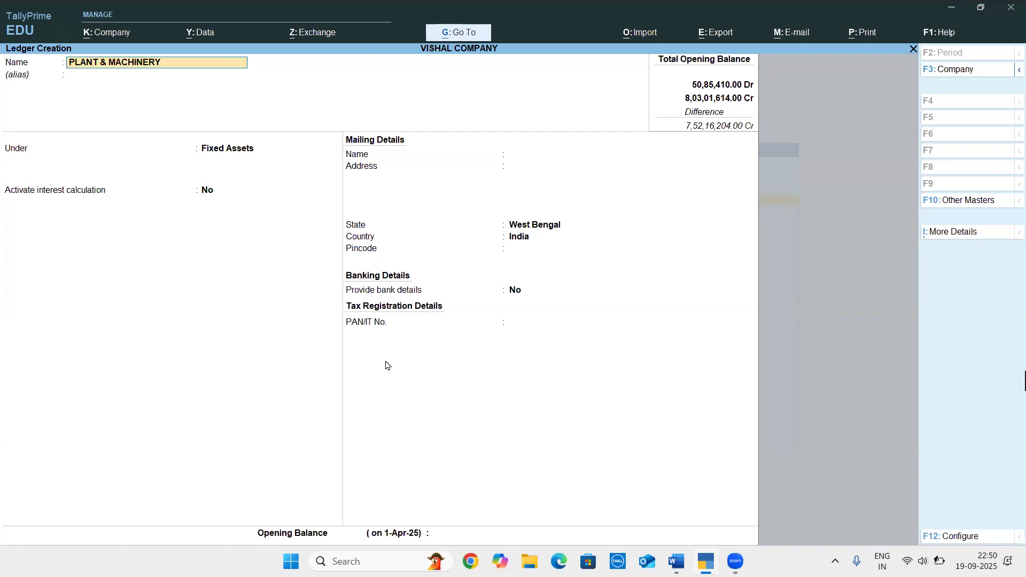
key(Return)
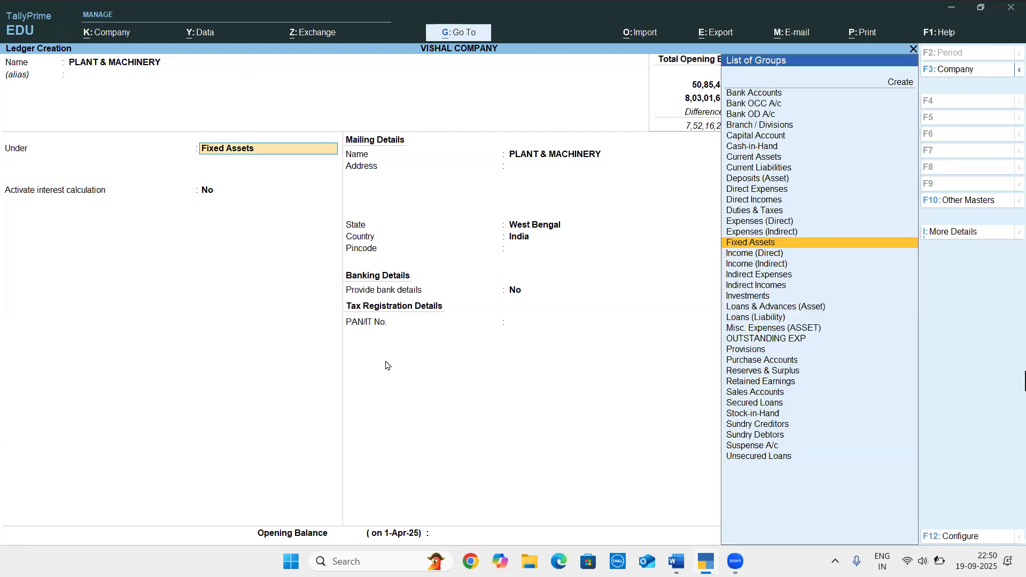
Keep PLANT & MACHINERY under Fixed Assets with interest calculation off and the default mailing and bank details
key(Return)
key(Return)
key(Return)
key(Return)
key(Return)
key(Return)
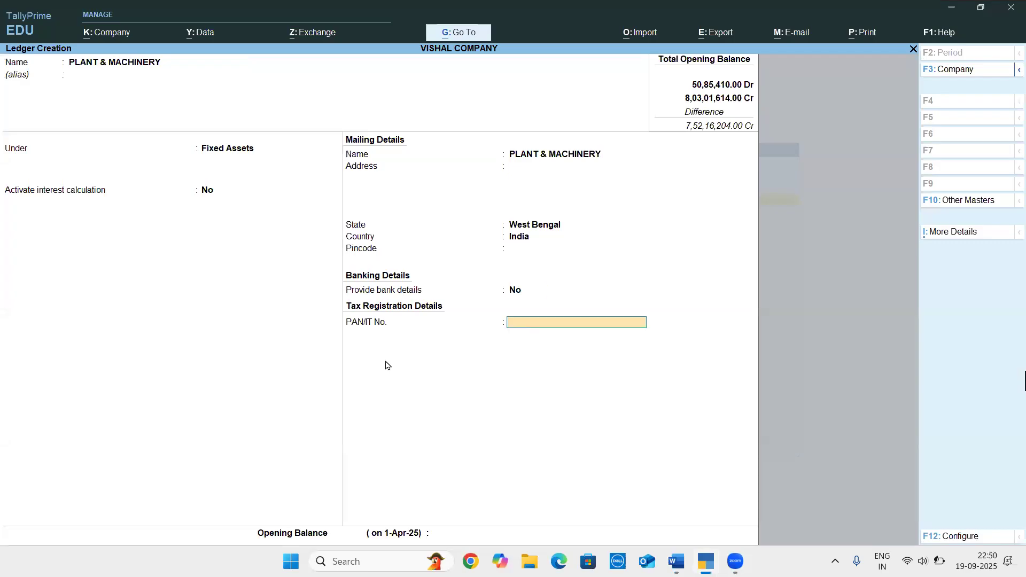
Check the amount in the Word document, set the PLANT & MACHINERY opening balance to 60,85,011 Dr in TallyPrime, and save the ledger
key(alt+Tab)
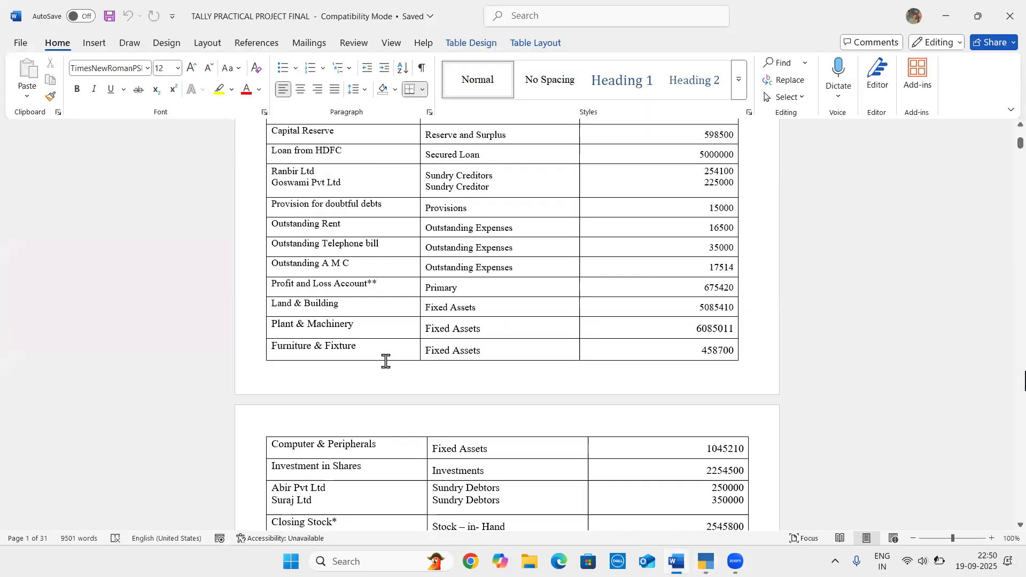
key(alt+Tab)
text(65)
key(BackSpace)
text(0)
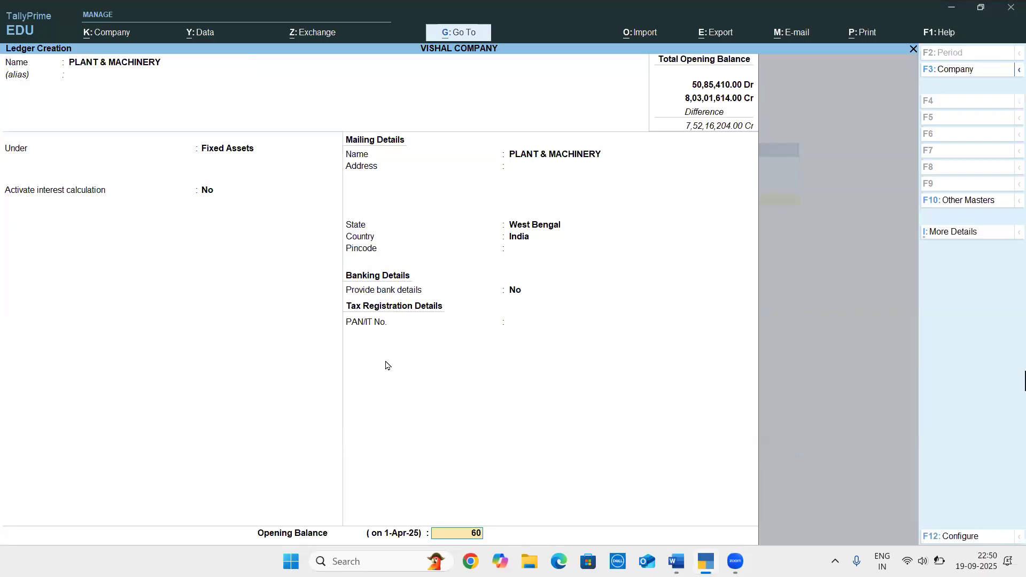
text(85011)
key(Return)
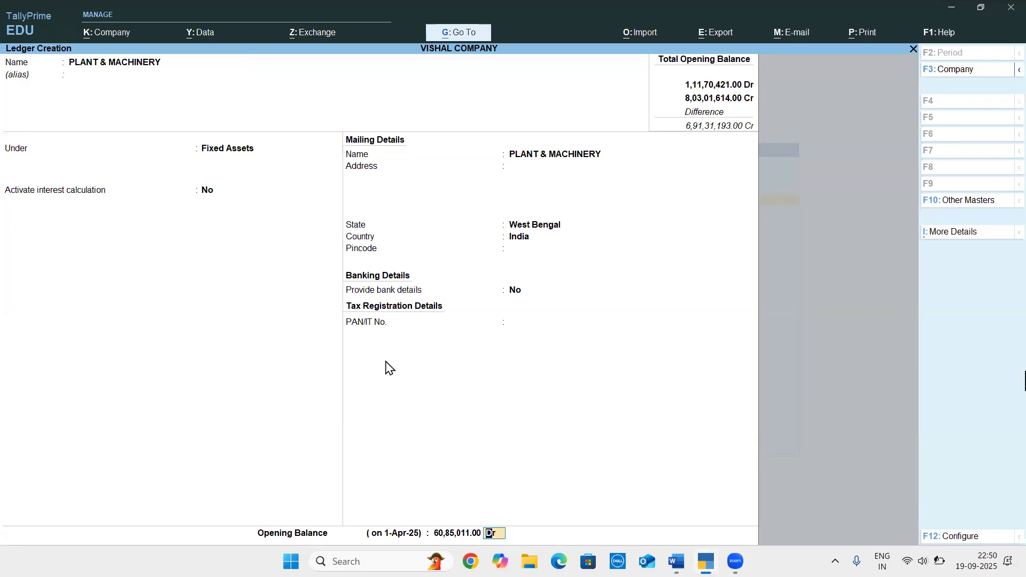
key(Return)
key(Return)
Look up the next fixed asset in the Word document and name the new TallyPrime ledger FURNITURE & FIXTURE
key(alt+Tab)
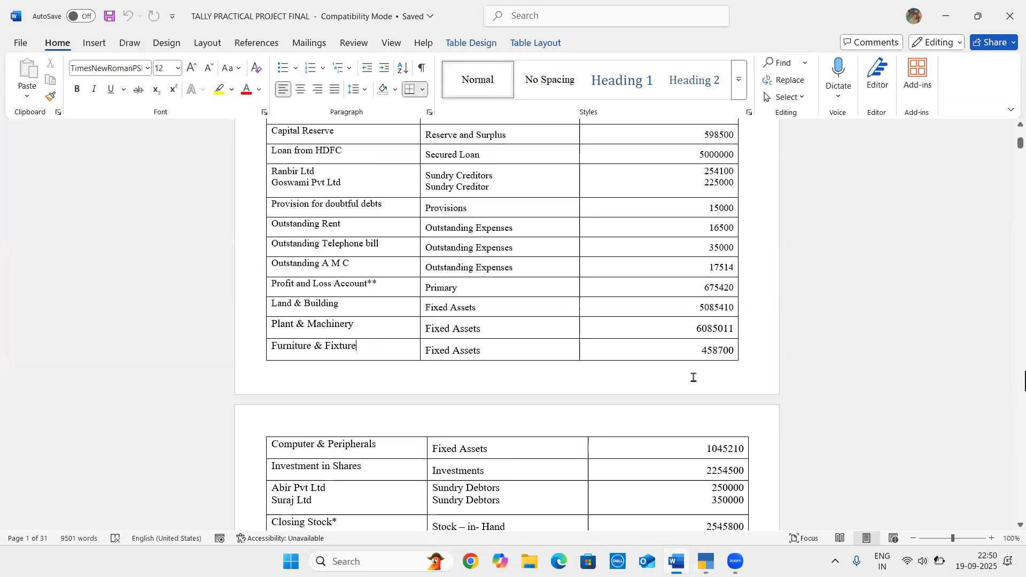
key(alt+Tab)
text(FURN)
text(ITURE)
text( ^)
text(&)
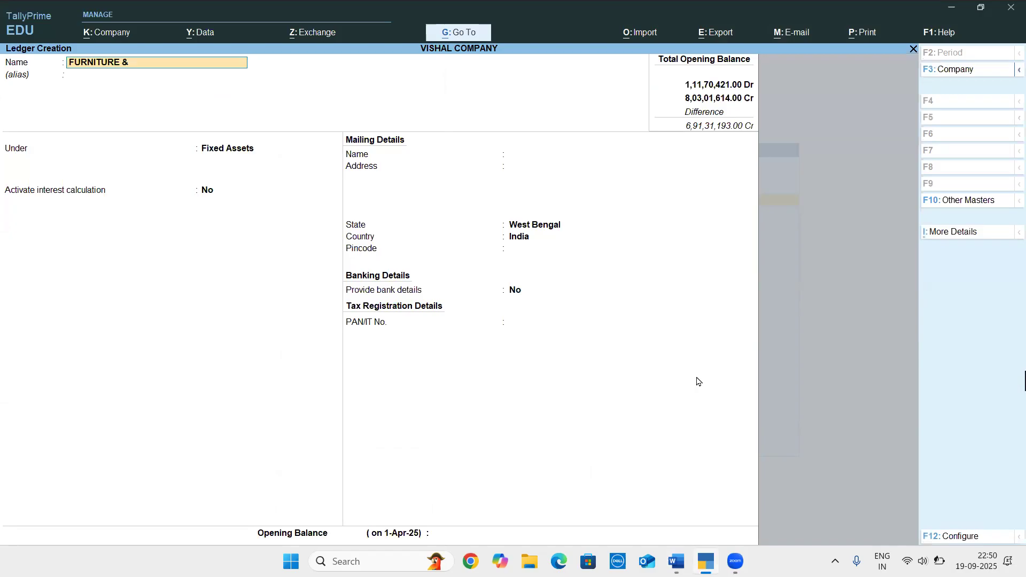
text( FIXTURE)
Keep FURNITURE & FIXTURE under Fixed Assets with default details, set its opening balance to 4,58,700 Dr, and save the ledger
key(Return)
key(Return)
key(Return)
key(Return)
key(Return)
key(Return)
key(Return)
key(Return)
key(Return)
key(Return)
key(Return)
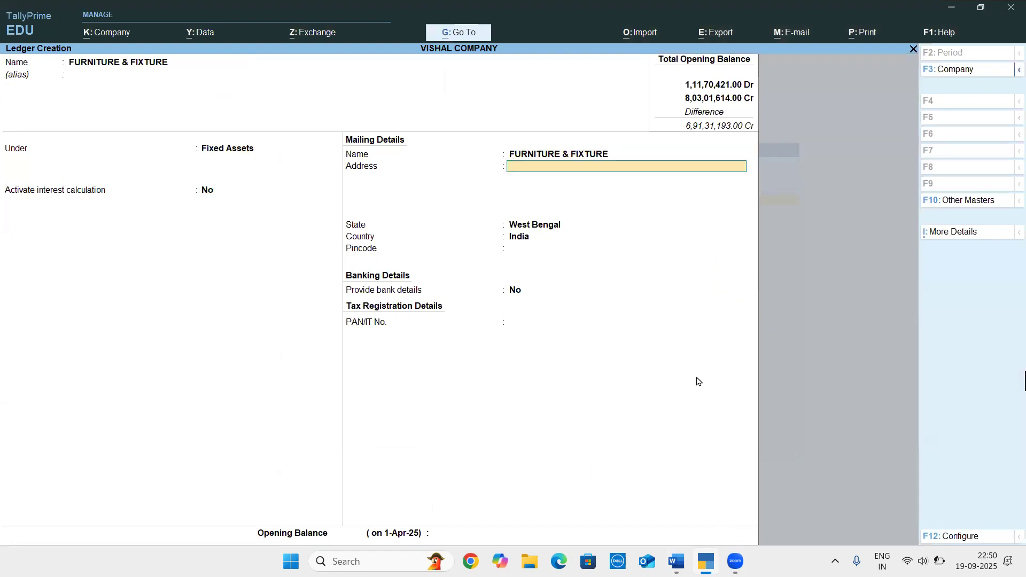
text(458700)
key(Return)
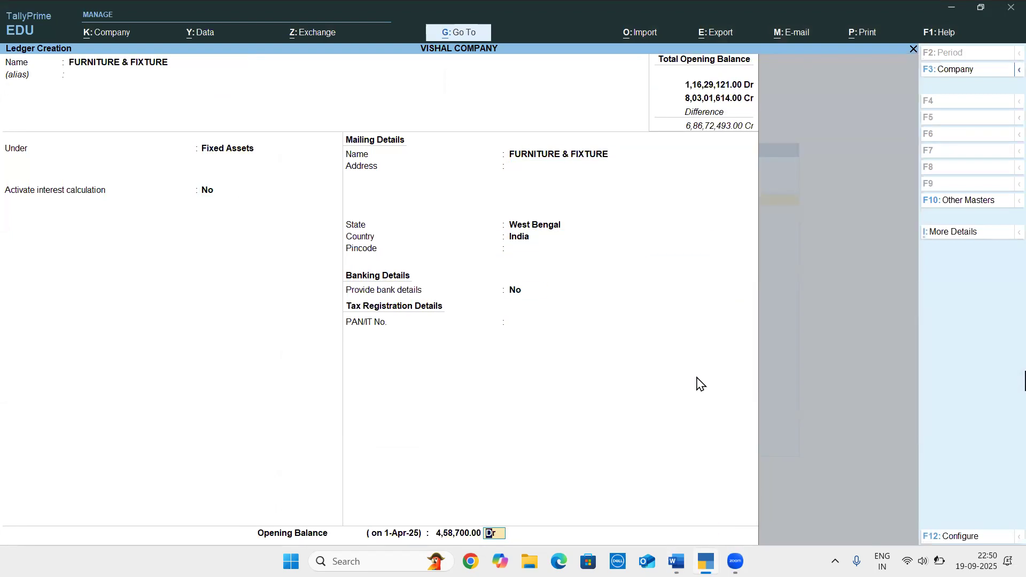
key(Return)
Find the next page's first ledger in the Word document and name the new TallyPrime ledger COMPUTER & PERIPHERALS
key(alt+Tab)
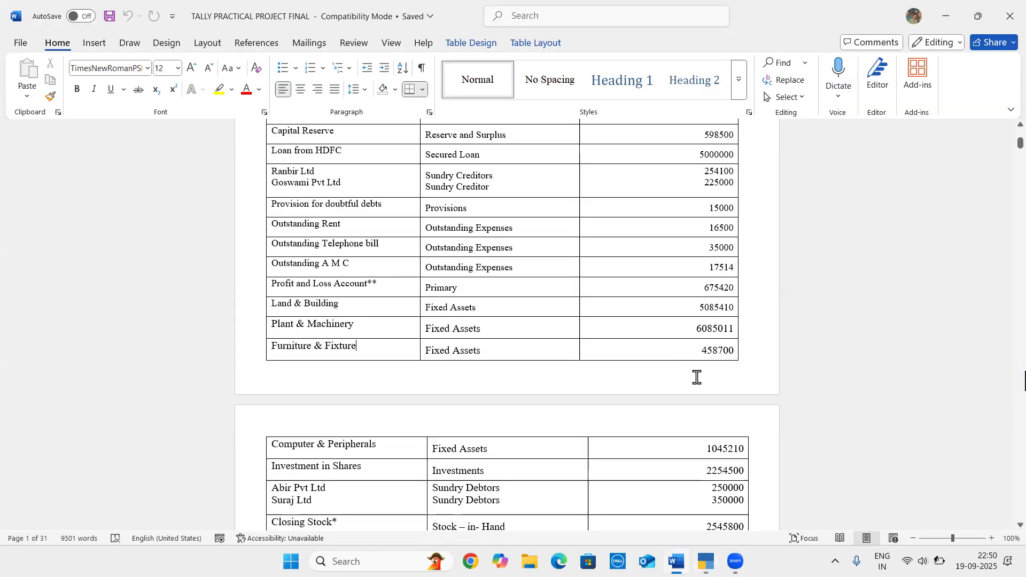
scroll(697, 377, down, 5)
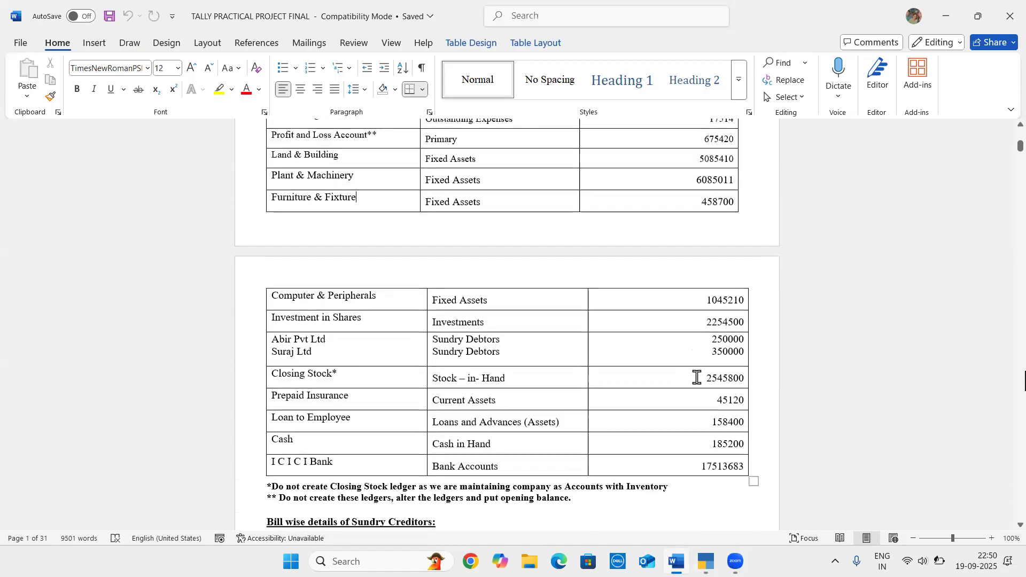
scroll(696, 377, down, 1)
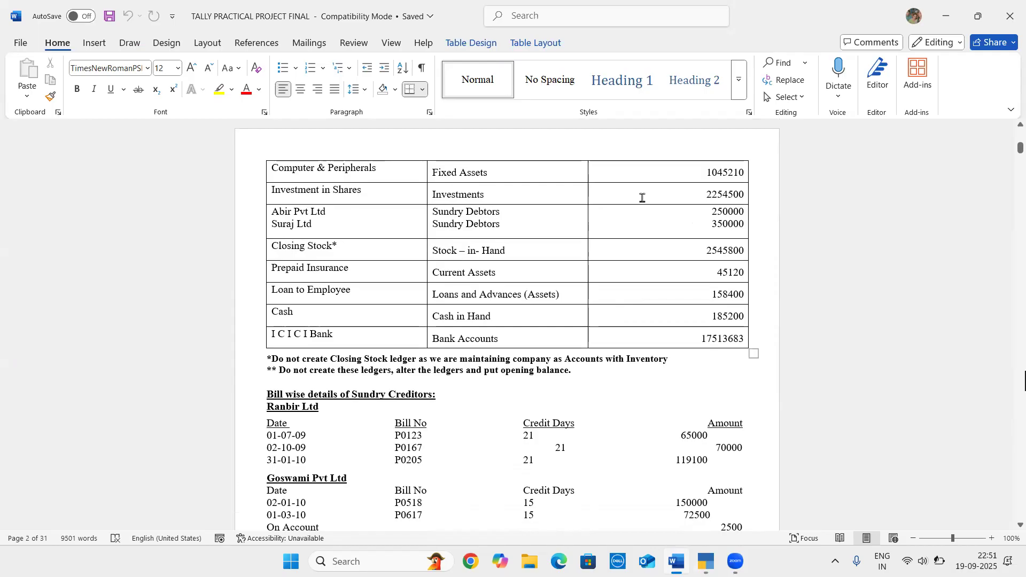
key(alt+Tab)
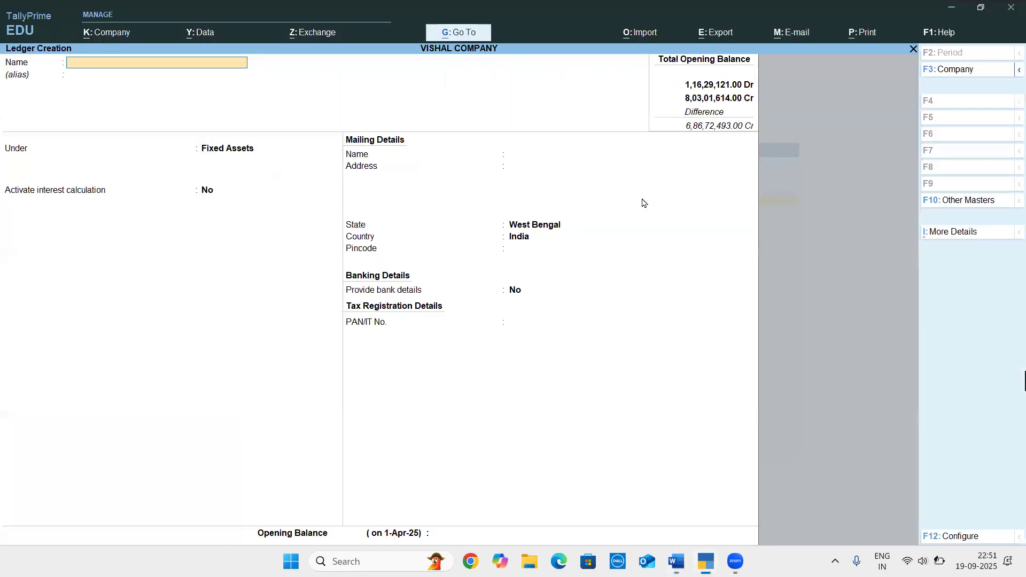
text(COMPUTER & PERIPHERALS)
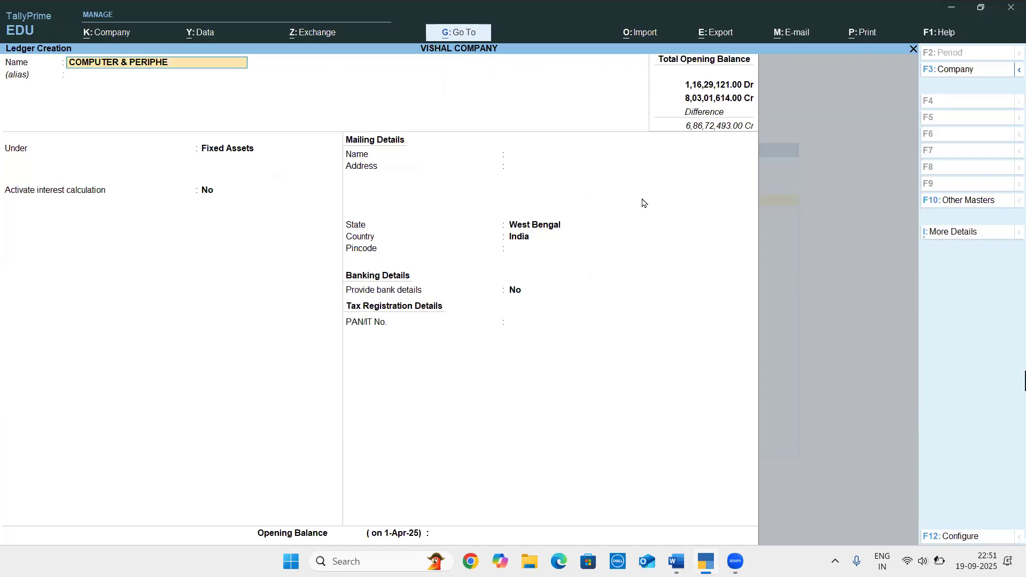
Keep COMPUTER & PERIPHERALS under Fixed Assets with default details and no PAN, checking its row in the Word document
key(Return)
key(Return)
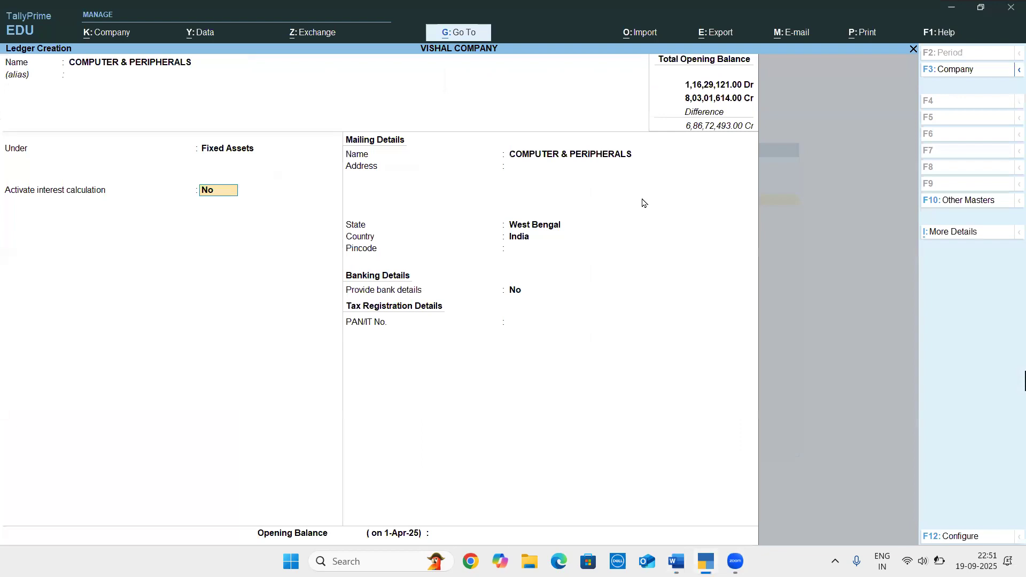
key(Return)
key(alt+Tab)
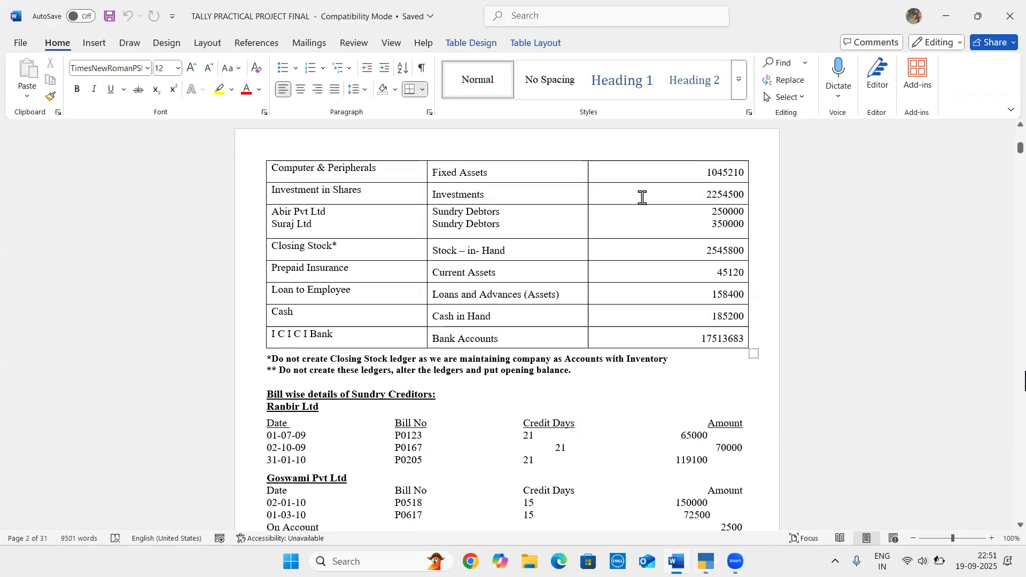
key(alt+Tab)
key(Return)
key(Return)
key(Return)
key(Return)
key(Return)
key(Return)
Set the COMPUTER & PERIPHERALS opening balance to 10,45,210 Dr and save the ledger
key(Return)
text(10,45,210)
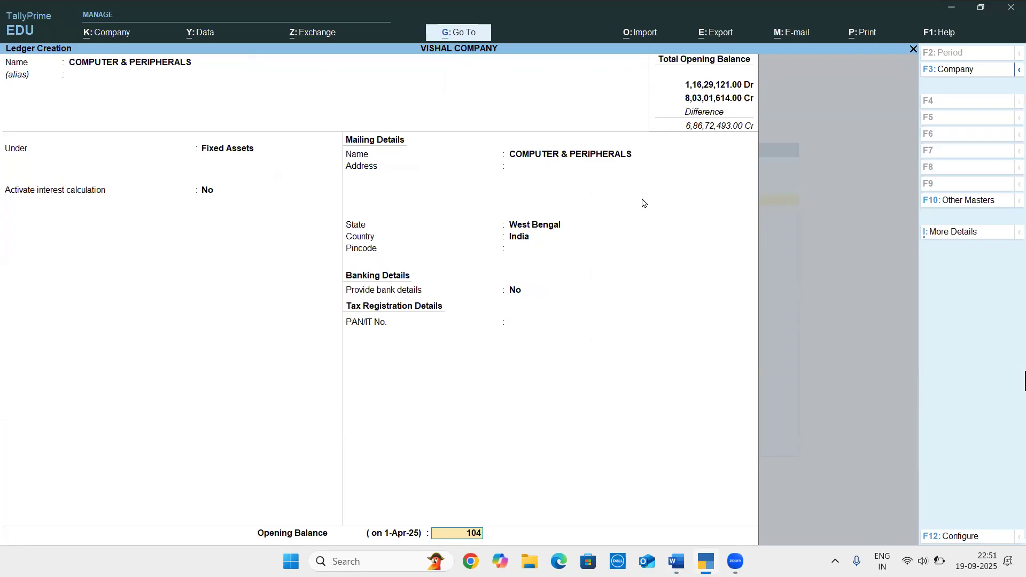
key(Return)
key(Return)
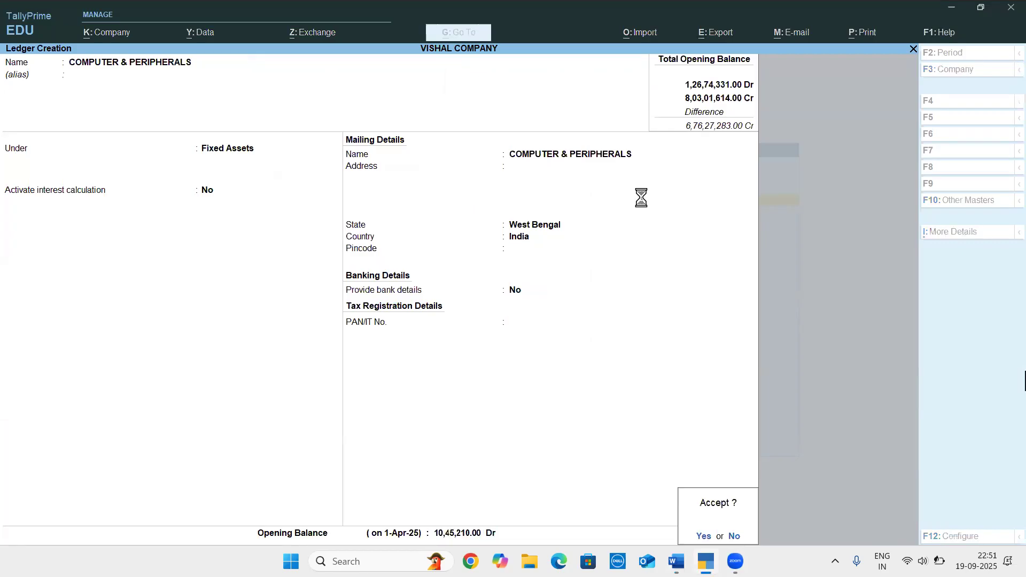
key(Return)
Check the next ledger in the Word document, then create INVESTMENT IN SHARES in TallyPrime under the Investments group
key(alt+Tab)
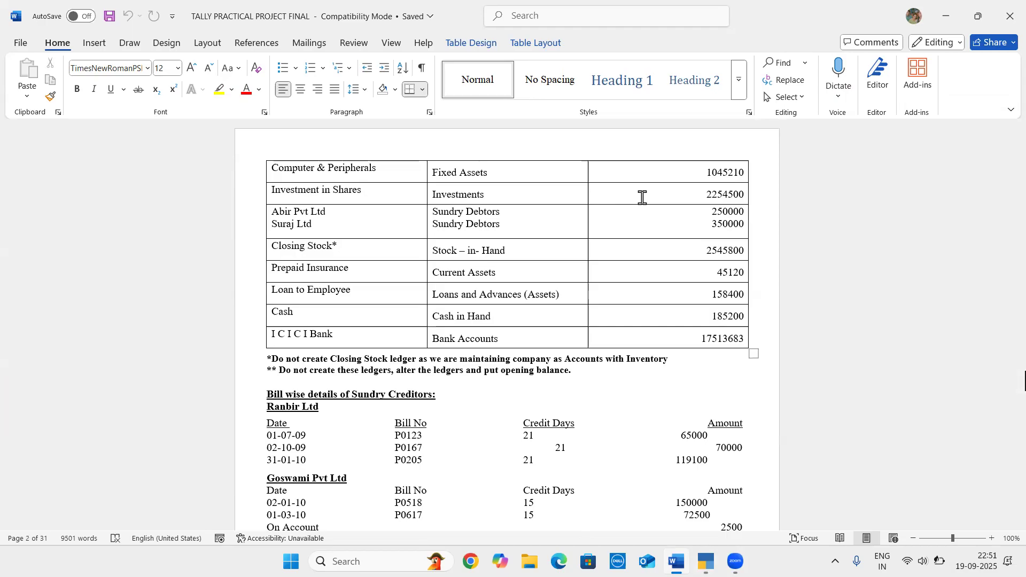
key(alt+Tab)
text(INVESTM)
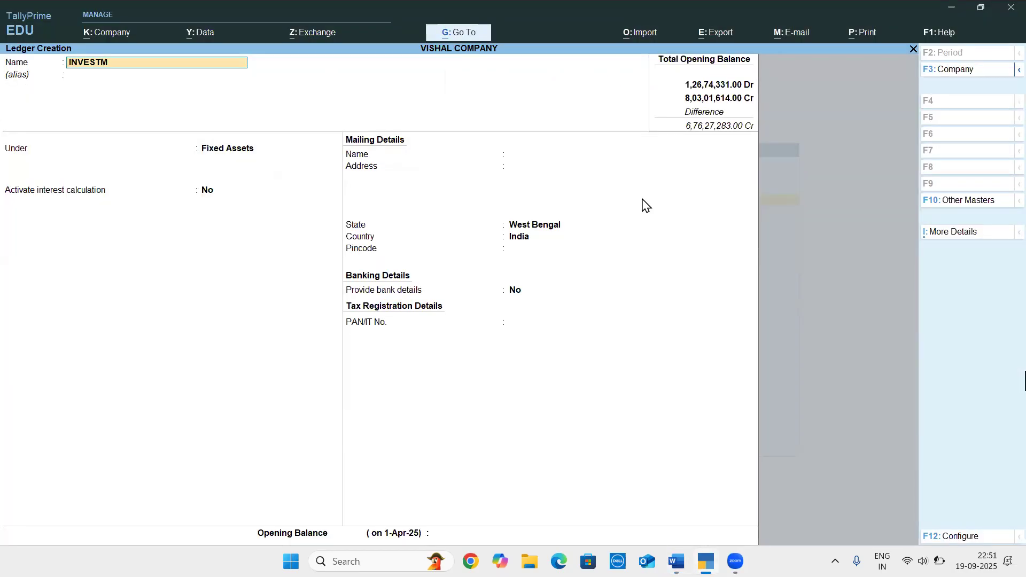
text(ENT IN SHARES)
key(Return)
text(INV)
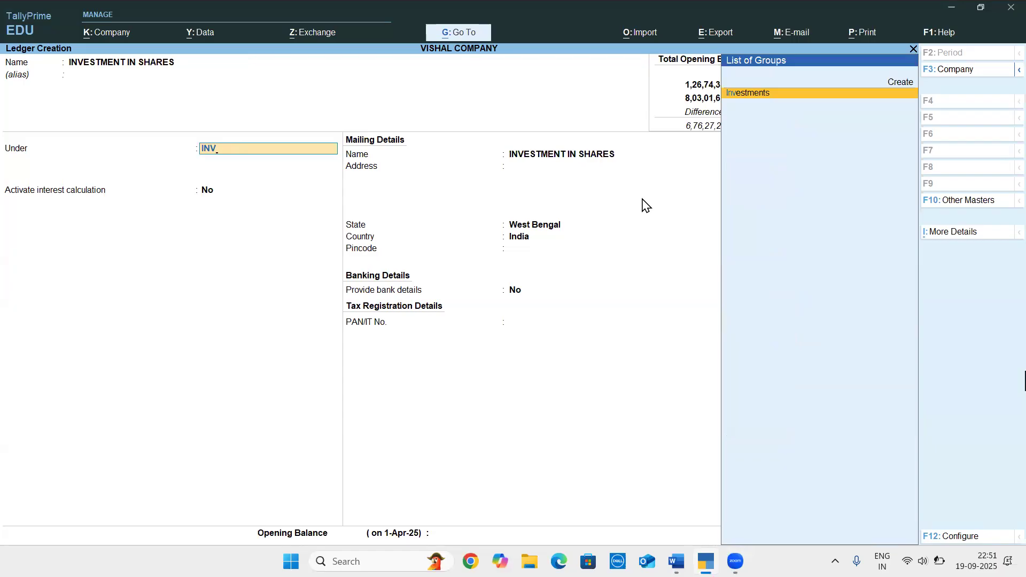
key(Return)
Check the share investment amount in the Word document and keep the ledger's default interest, mailing and bank settings, without a PAN
key(alt+Tab)
key(alt+Tab)
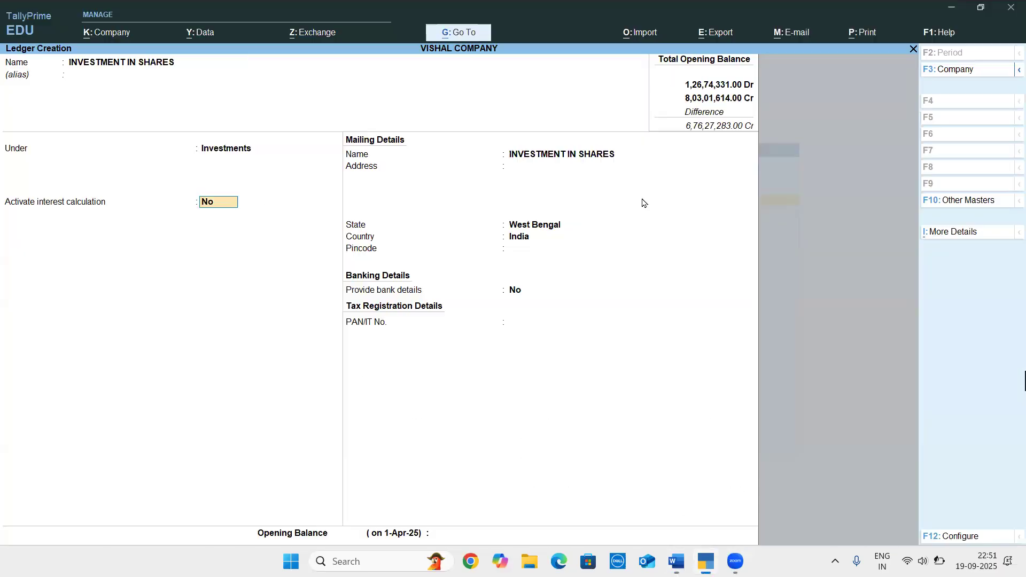
key(Return)
key(Return)
key(Return)
key(Return)
key(Return)
key(Return)
key(Return)
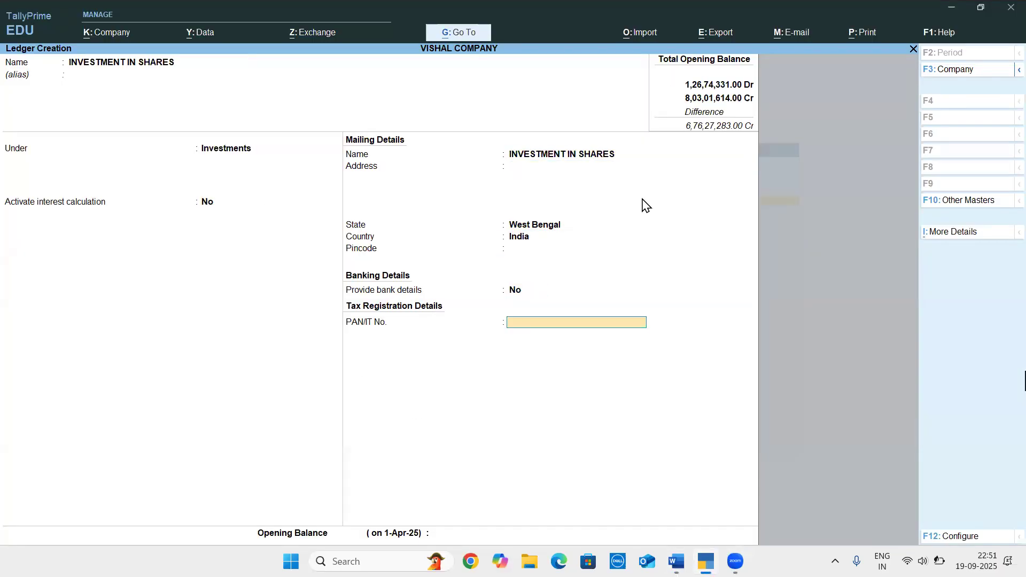
Set the INVESTMENT IN SHARES opening balance to 22,54,500 and save the ledger
text(22,54,500)
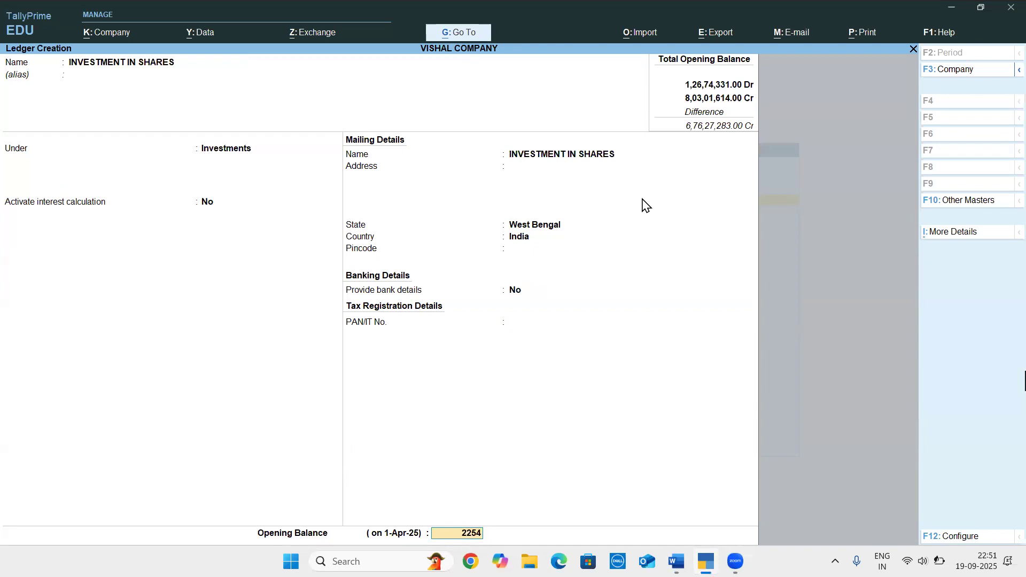
key(Return)
key(Return)
key(Return)
Check the first debtor in the Word document and create the ledger ABIR PVT LTD in TallyPrime under Sundry Debtors
key(alt+Tab)
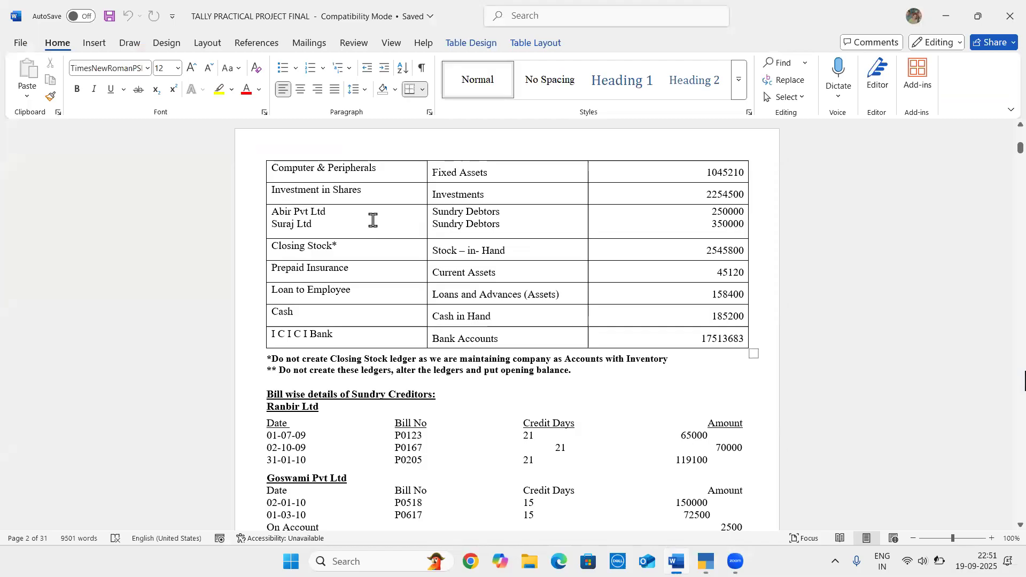
click(505, 212)
key(alt+Tab)
text(ABI)
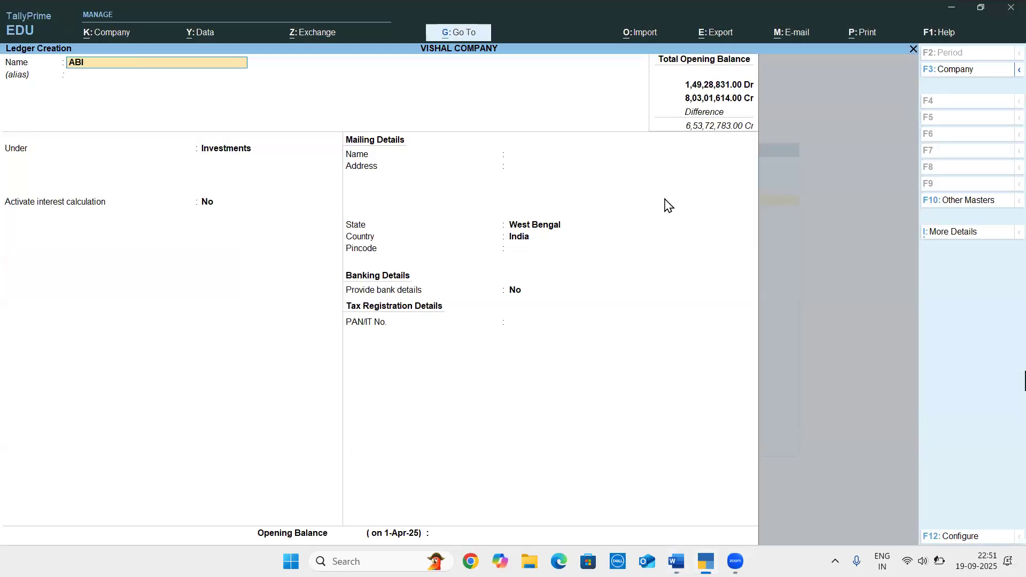
text(R PVT LTD)
key(Return)
key(Return)
text(SUN)
key(Down)
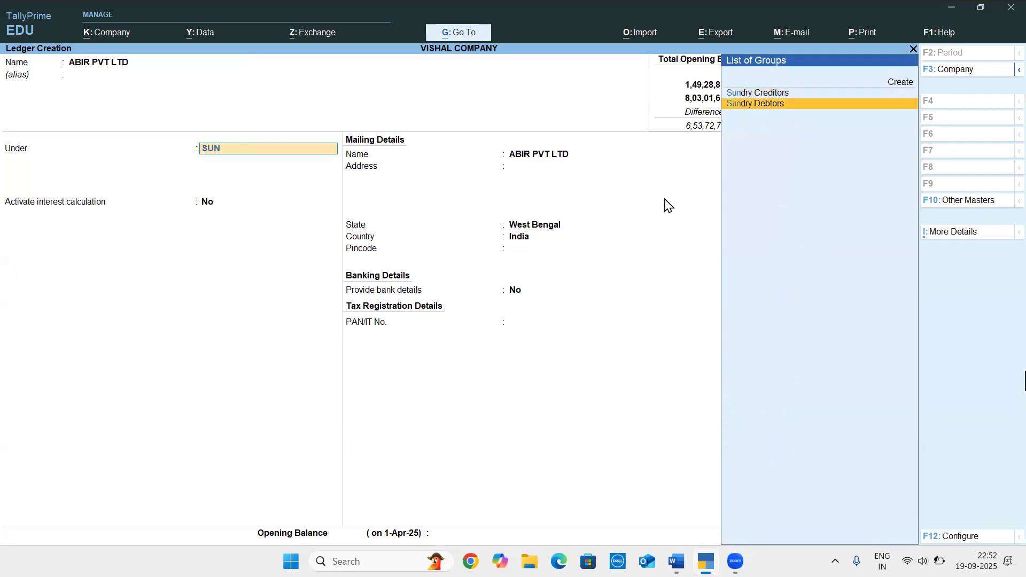
key(Return)
Check the debtor's amount in the Word document and turn off bill-by-bill balances for ABIR PVT LTD, keeping the other defaults
key(alt+Tab)
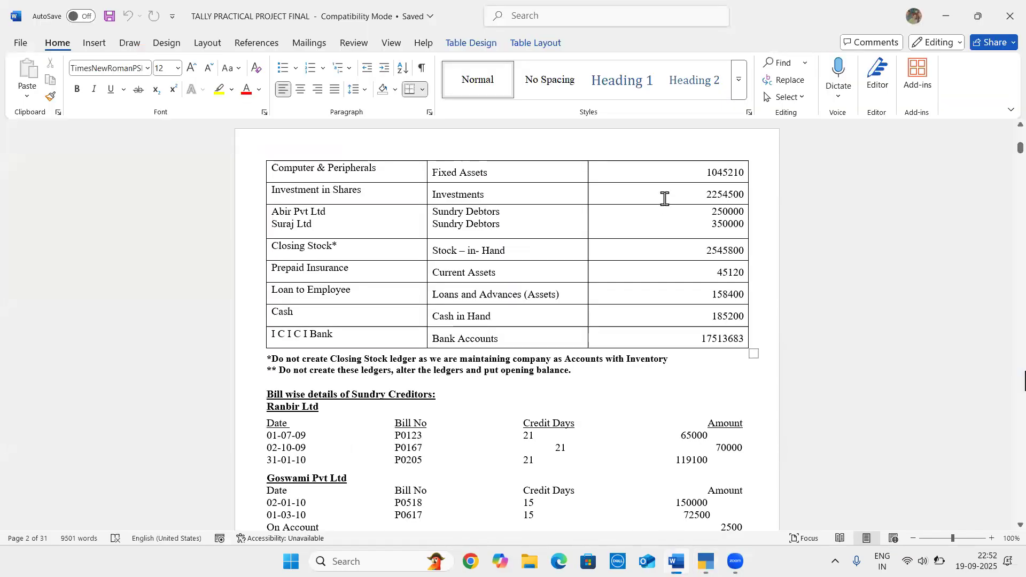
key(alt+Tab)
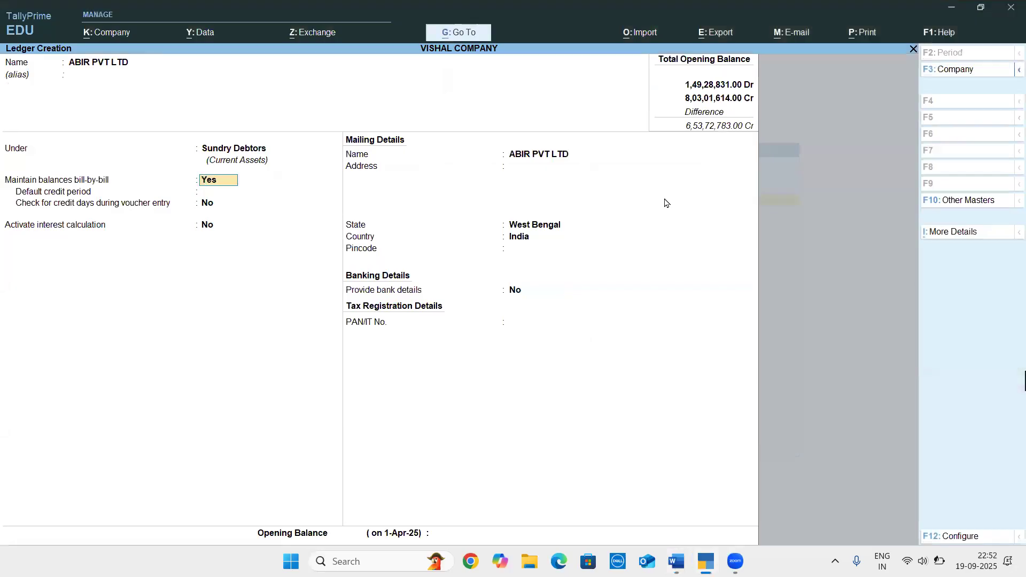
text(n)
key(Return)
key(Return)
key(Return)
key(Return)
key(Return)
key(Return)
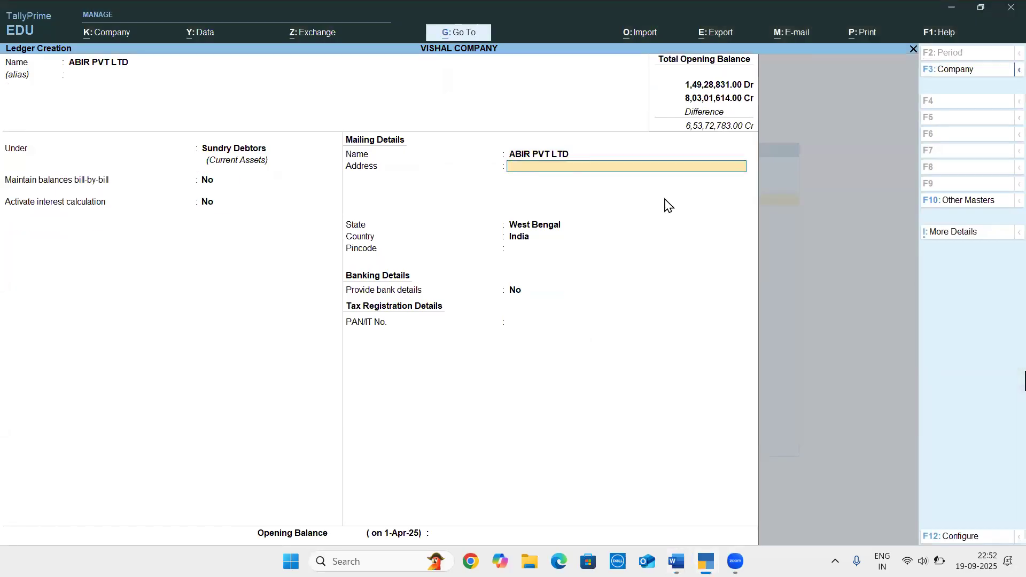
key(Return)
Set the ABIR PVT LTD opening balance to 2,54,000 Dr, save the ledger, and switch back to the Word document
key(Return)
text(25)
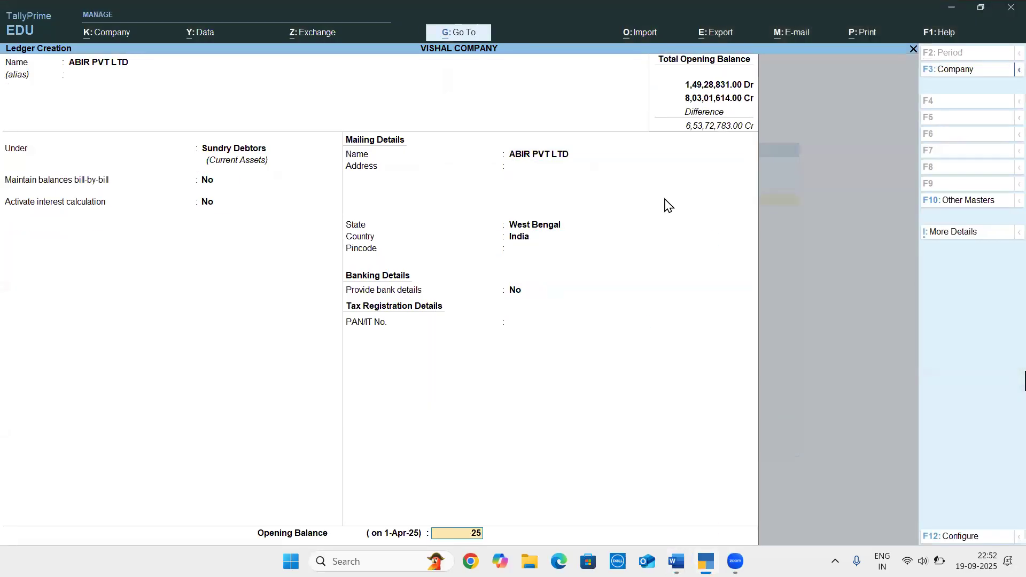
text(4000)
key(Return)
key(Return)
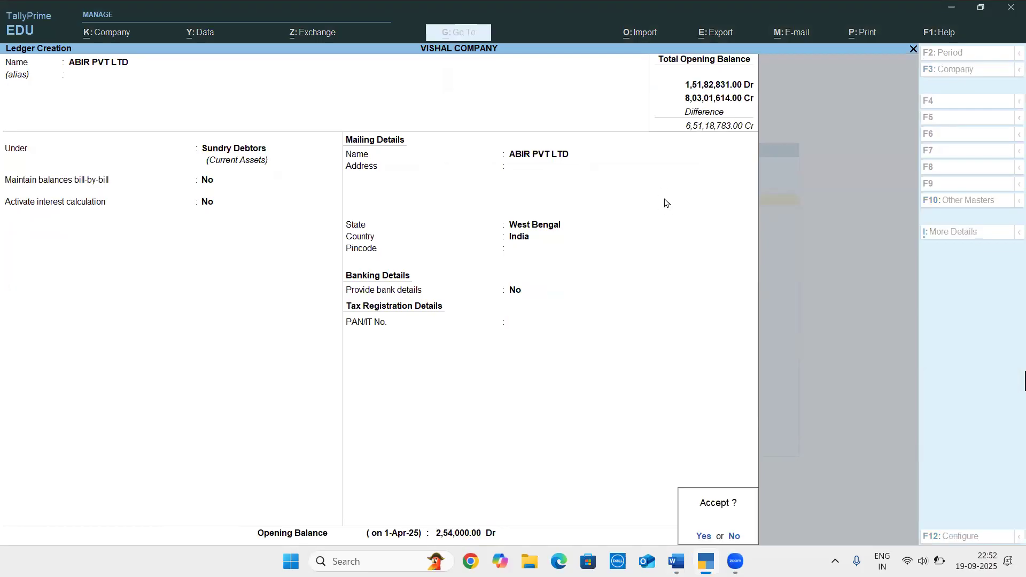
key(Return)
key(alt+Tab)
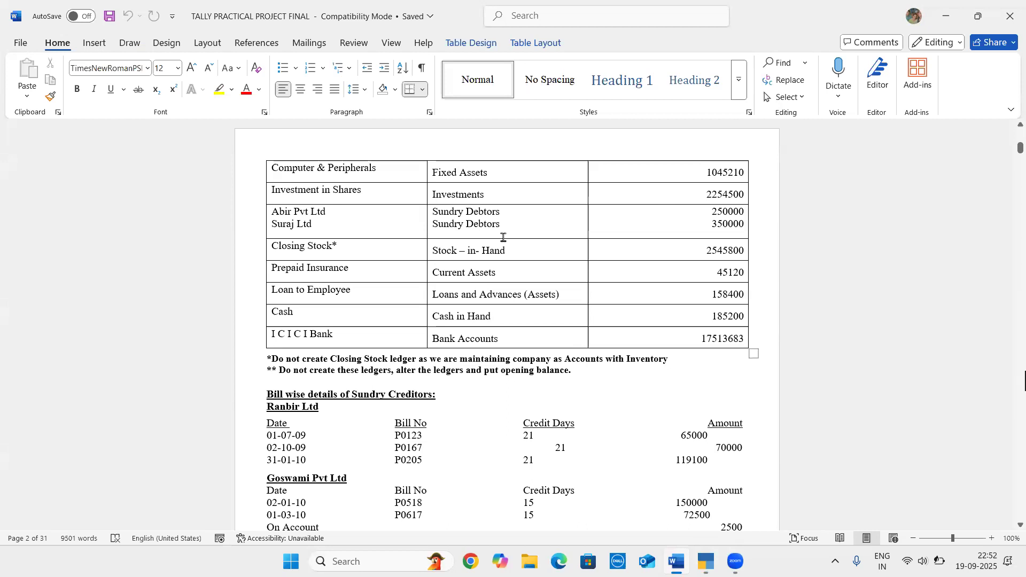
Switch to TallyPrime and create the ledger SURAJ LTD under Sundry Debtors, keeping the other defaults
key(alt+Tab)
text(SURAJ LTD)
key(Return)
key(Return)
key(Return)
key(Return)
key(Return)
key(Return)
key(Return)
Check the amount for Suraj Ltd in the Word document, set its opening balance to 3,50,000, and save the ledger
text(35400)
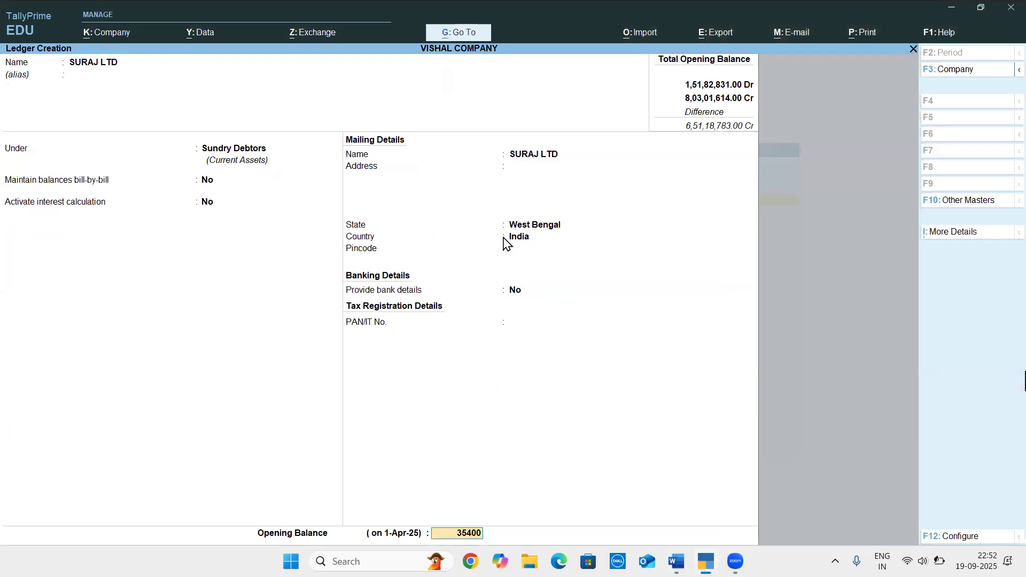
key(alt+Tab)
key(alt+Tab)
key(BackSpace)
key(BackSpace)
text(0)
key(BackSpace)
key(BackSpace)
text(0000)
key(Return)
key(Return)
key(Return)
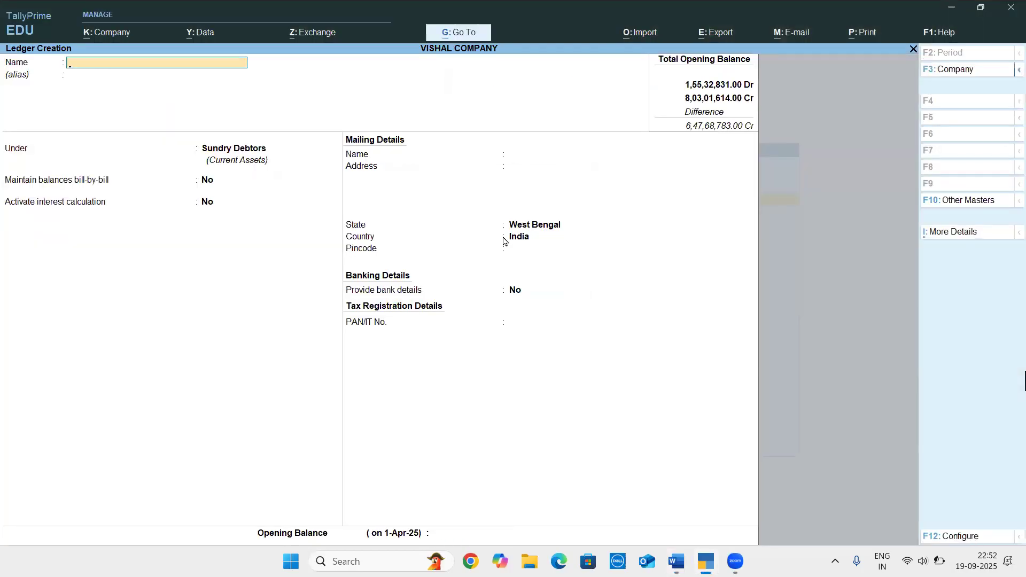
Check the next entry in the Word document and create the ledger CLOSING STOCK in TallyPrime under Stock-in-Hand
key(alt+Tab)
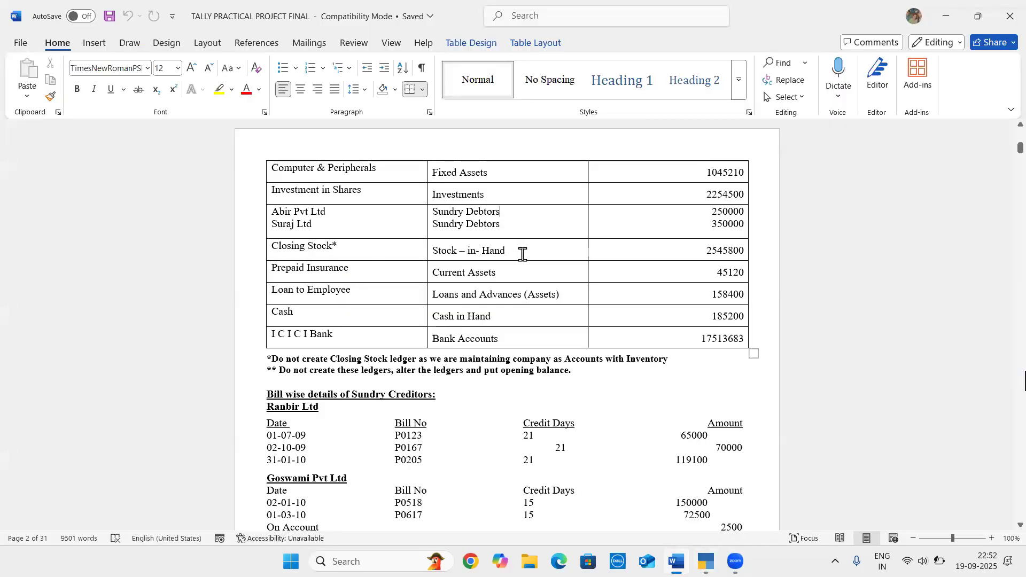
key(alt+Tab)
text(CLOSING STOCK)
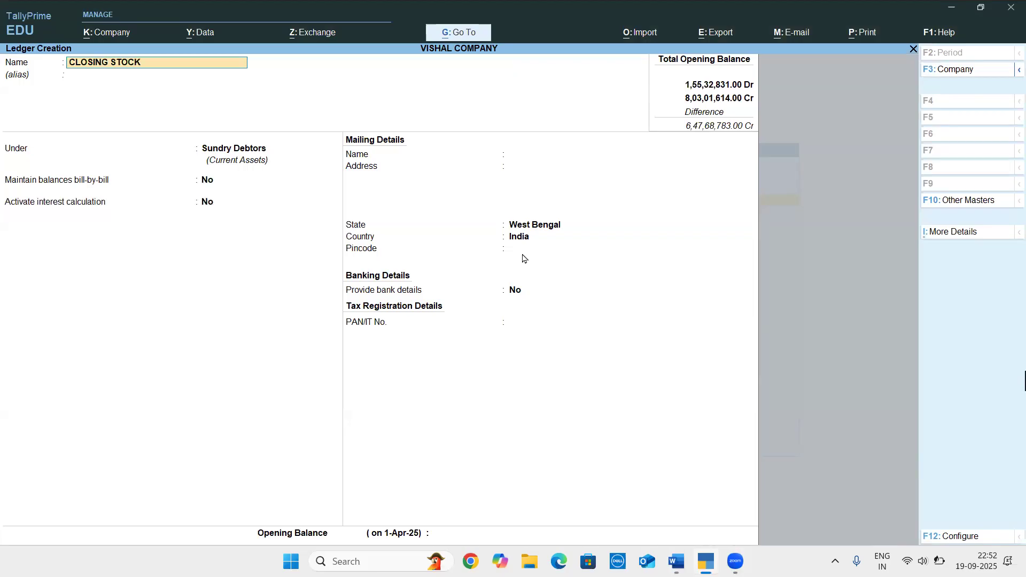
key(Return)
key(Return)
text(STO)
key(Return)
Check the closing stock amount in the Word document, set the opening balance to 25,45,800 Dr, and save the ledger
key(alt+Tab)
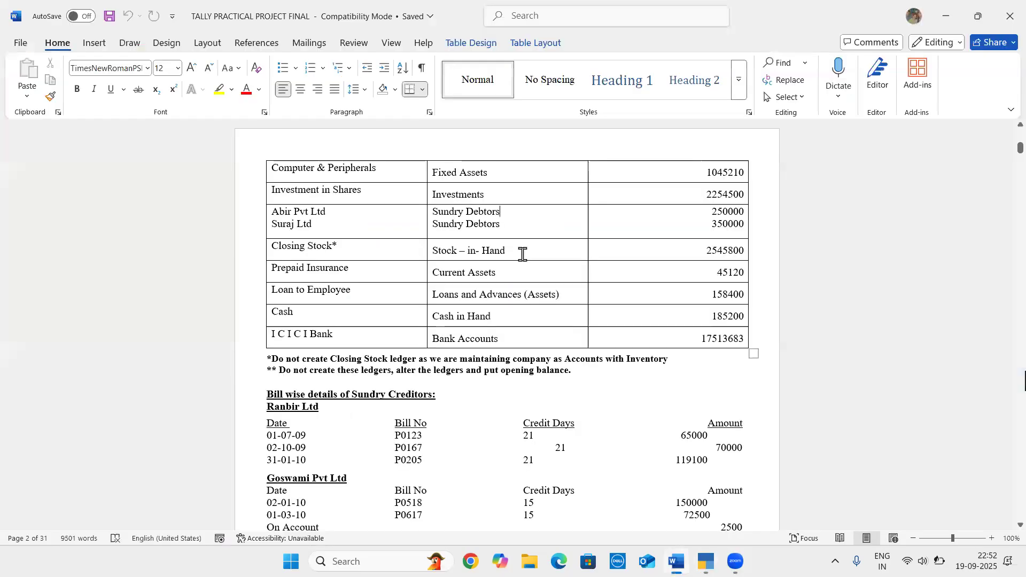
key(alt)
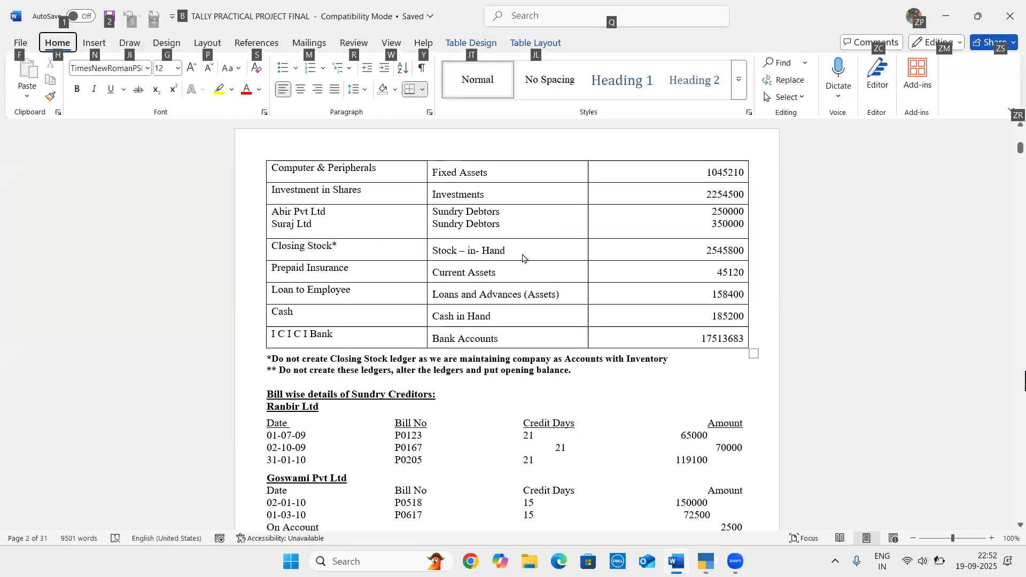
key(alt+Tab)
key(Return)
key(Return)
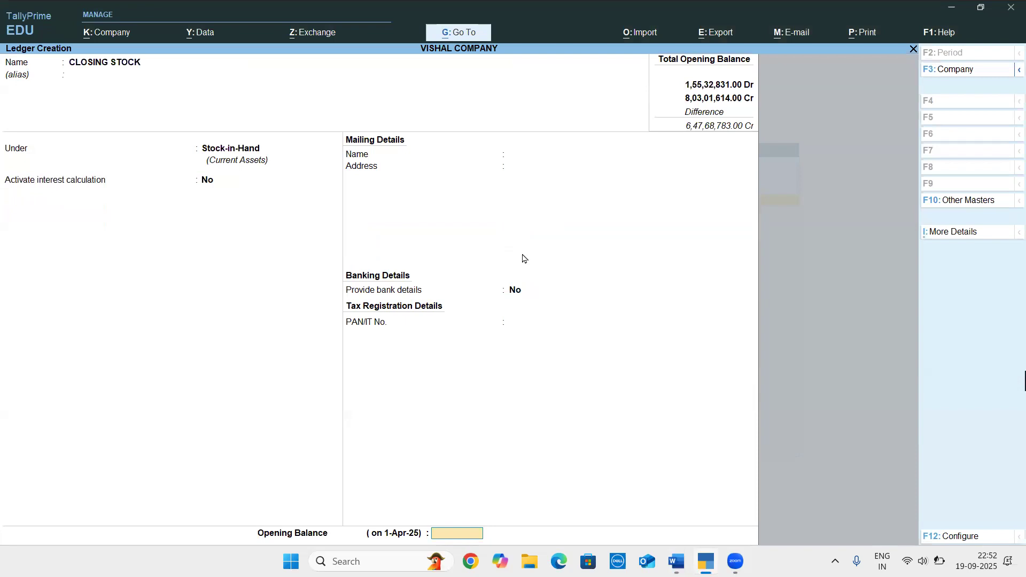
text(2545800)
key(Return)
key(Return)
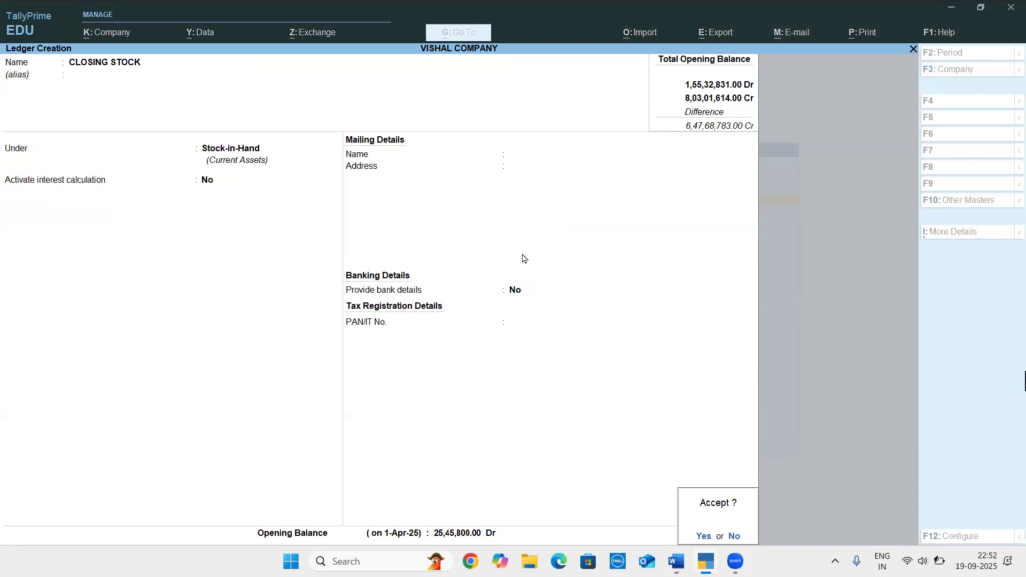
key(Return)
Check the next entry in the Word document and create the ledger PREPAID INSURANCE in TallyPrime under Current Assets
key(alt+Tab)
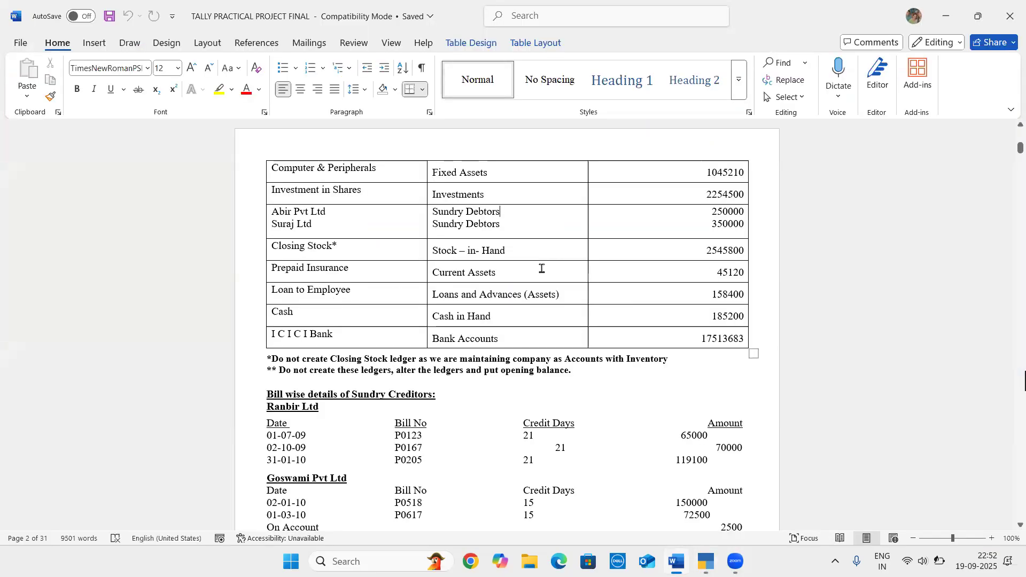
key(alt+Tab)
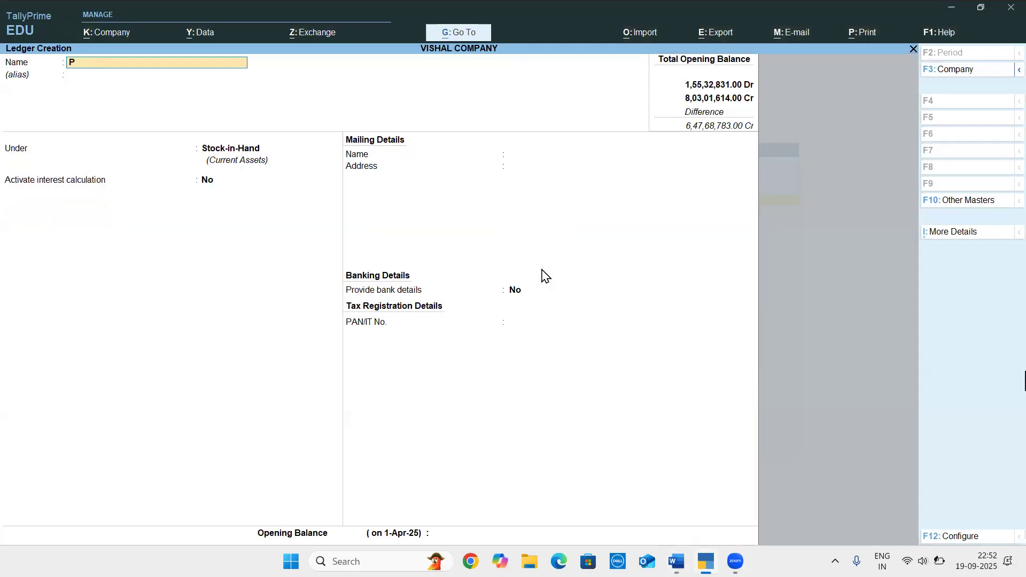
text(NSURANCE)
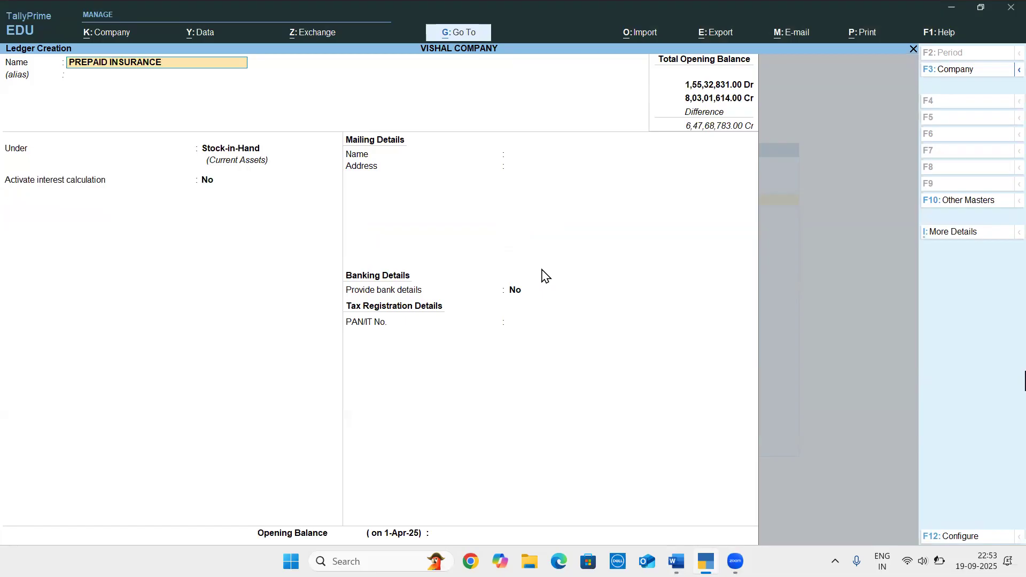
key(Return)
text(CURR)
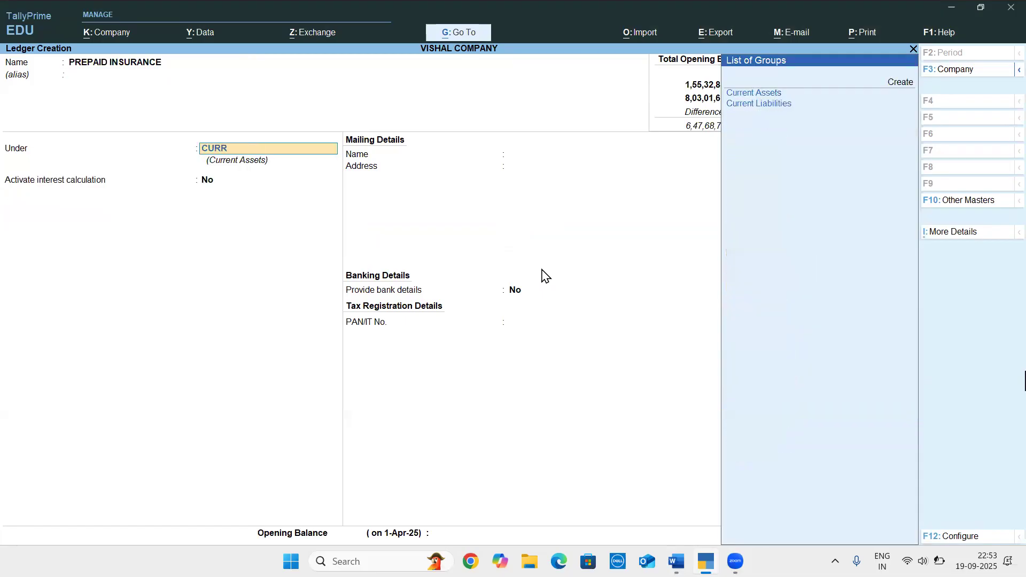
key(Return)
key(Return)
key(Return)
key(Return)
key(Return)
key(Return)
key(Return)
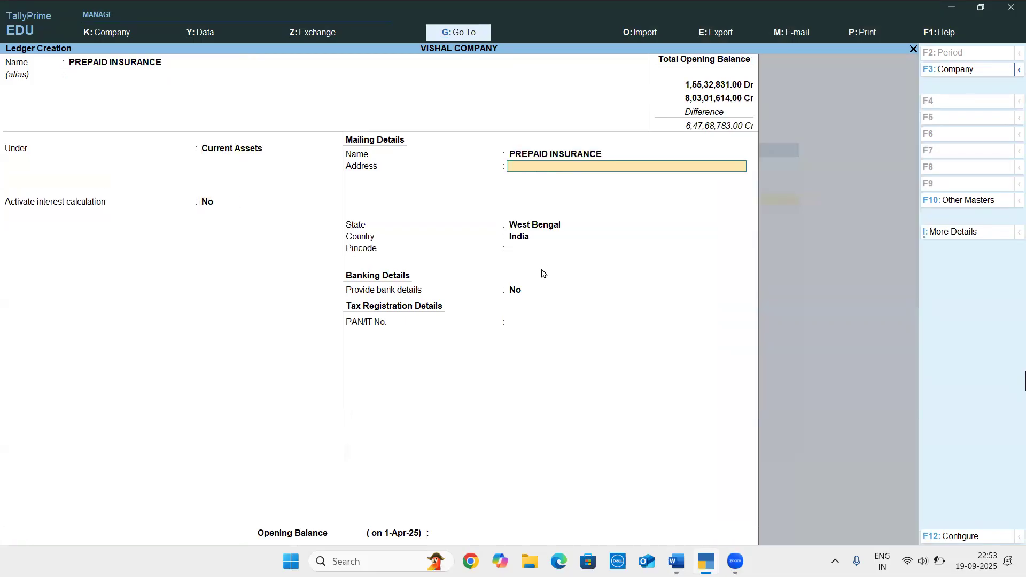
Set the PREPAID INSURANCE opening balance to 45,120 and save the ledger
key(Return)
text(45120)
key(Return)
key(Return)
key(Return)
Check the next entry in the Word document and create the ledger LOAN TO EMPLOYEE in TallyPrime under Loans & Advances (Asset)
key(alt+Tab)
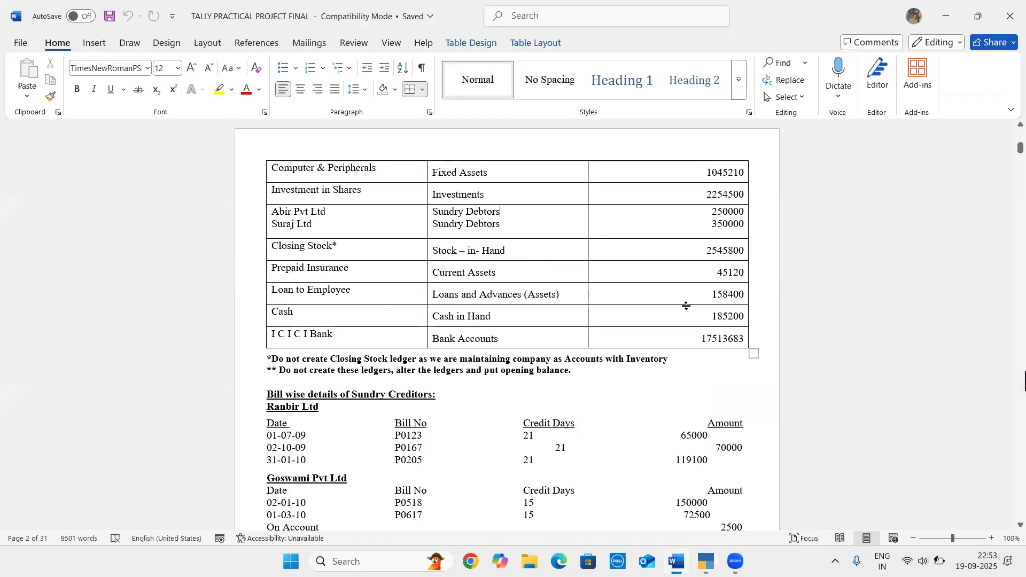
key(alt+Tab)
text(OAN TO EM)
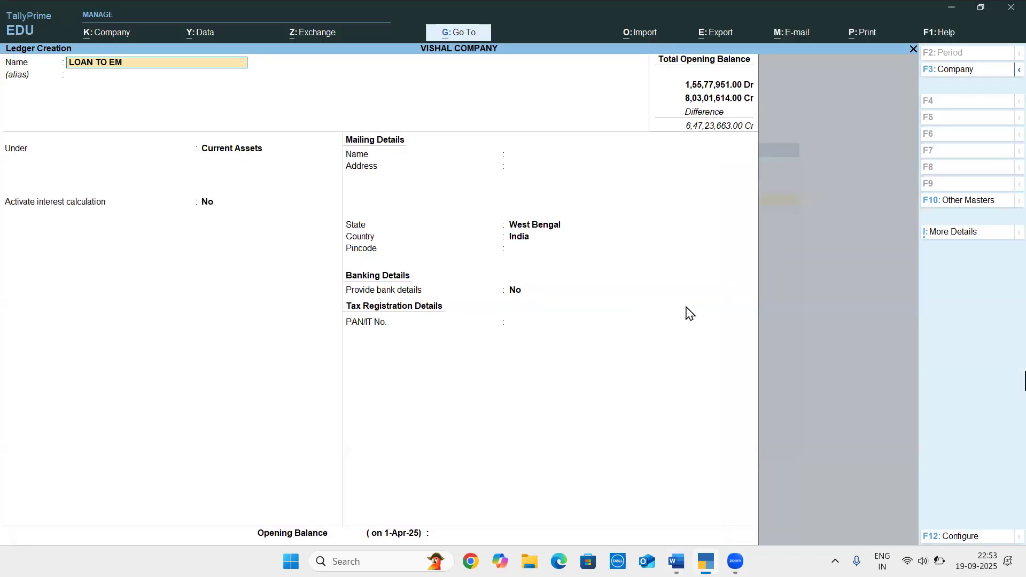
text(PLOYEE)
key(Return)
text(LOAN)
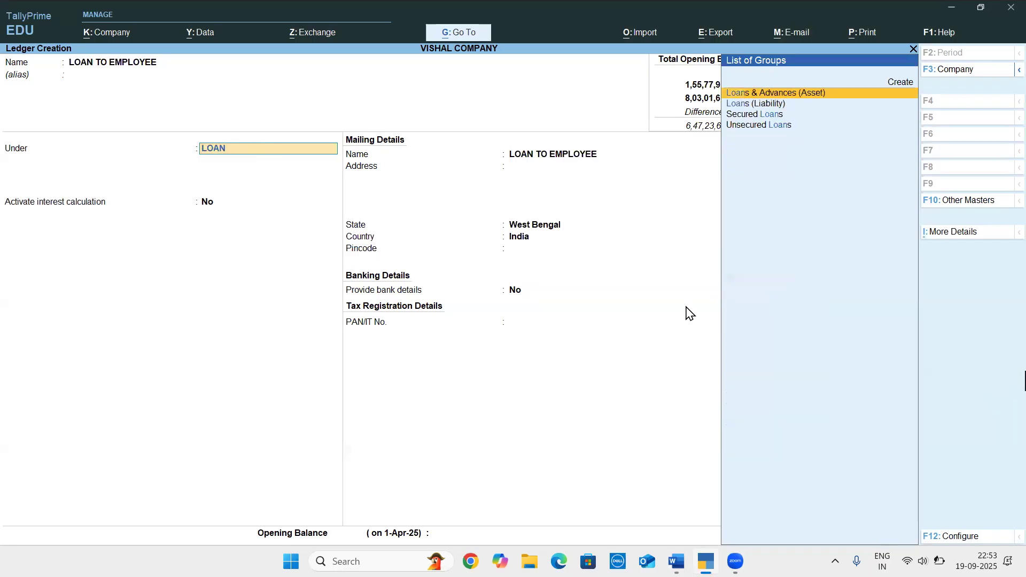
key(Return)
Check the employee loan amount in the Word document, set the opening balance to 1,58,400, and save the ledger
key(alt+Tab)
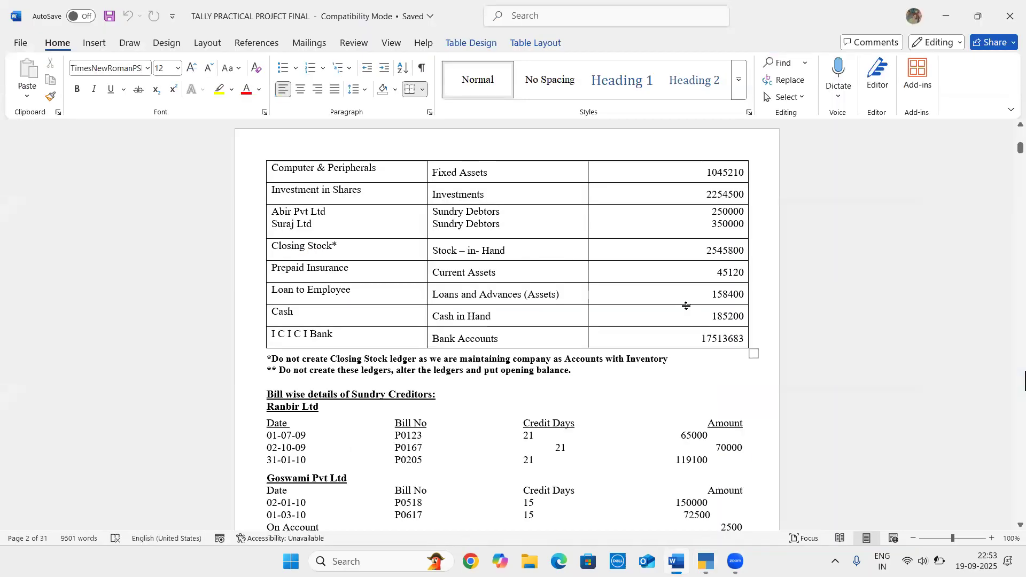
key(alt+Tab)
key(Return)
key(Return)
key(Return)
key(Return)
key(Return)
key(Return)
key(Return)
key(Return)
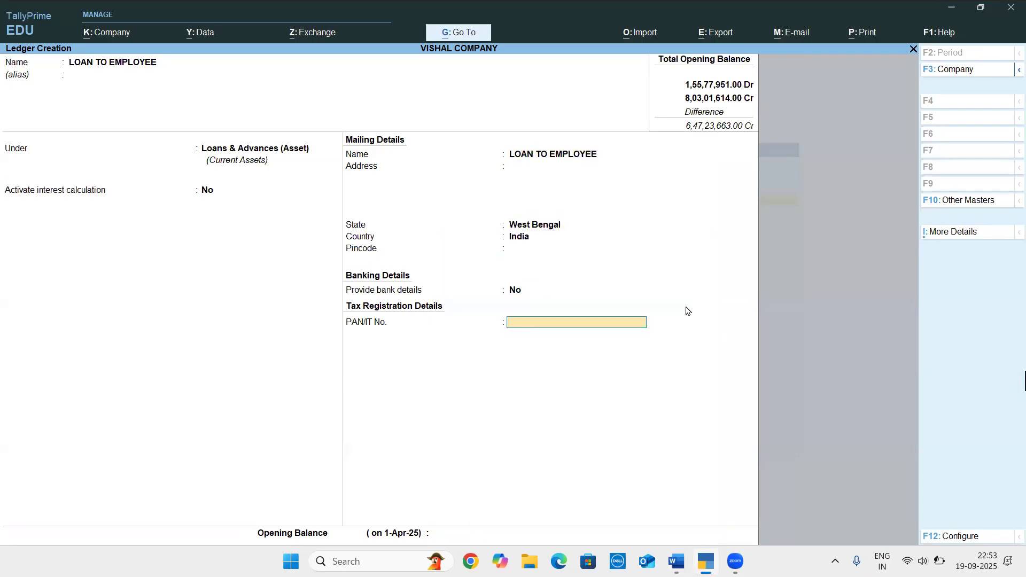
text(158400)
key(Return)
key(Return)
key(Return)
Check the cash and bank entries in the Word document and create the ledger ICICI BANK under Bank Accounts, keeping the default bank details
key(alt+Tab)
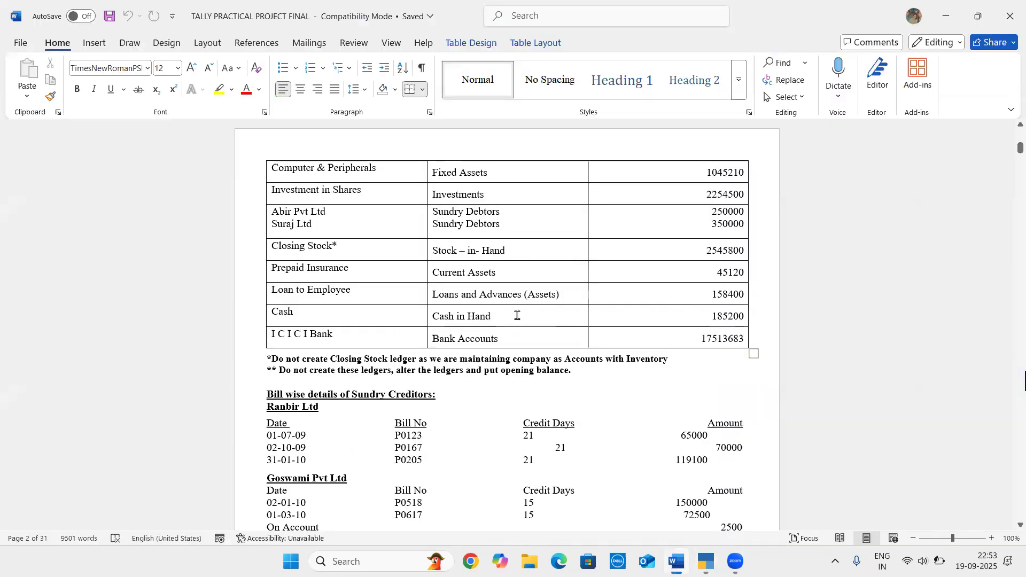
click(515, 315)
key(alt+Tab)
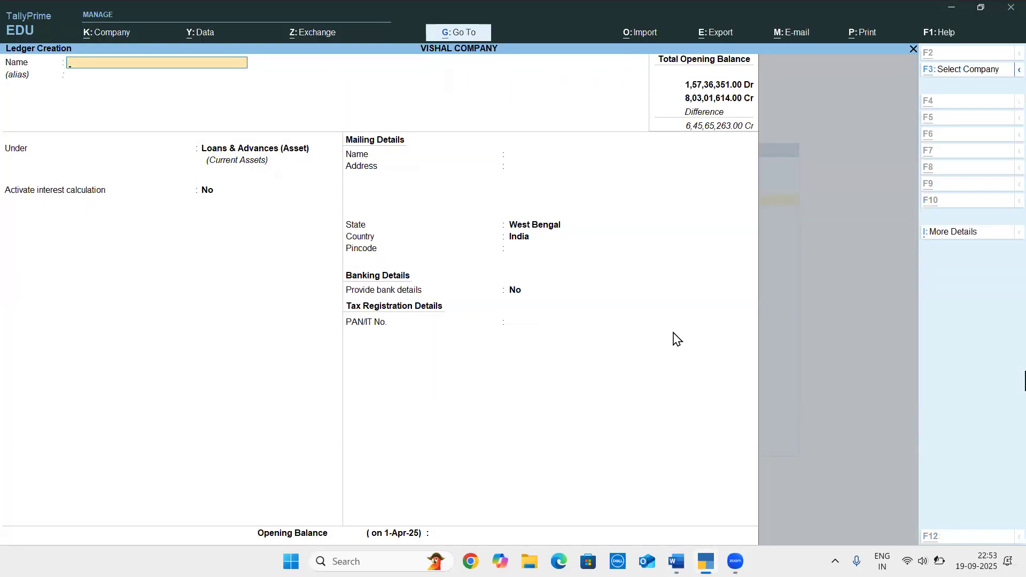
key(alt+Tab)
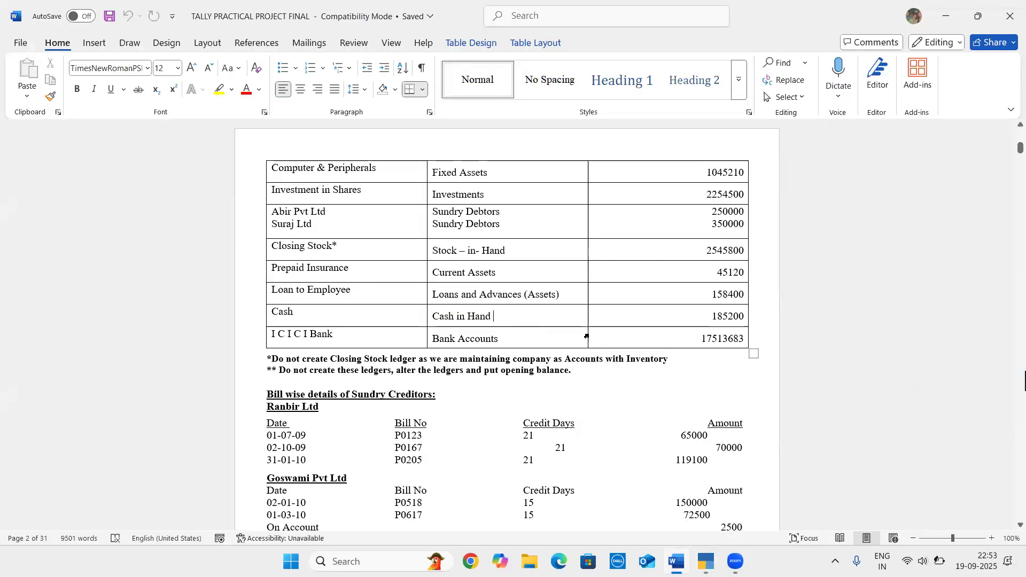
key(alt+Tab)
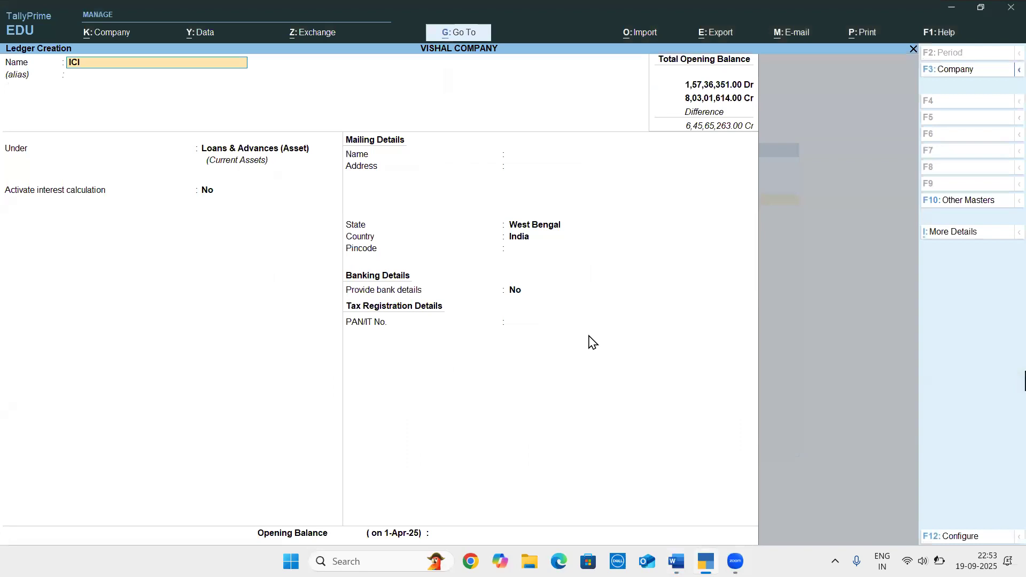
text(BANK)
key(Return)
text(bank)
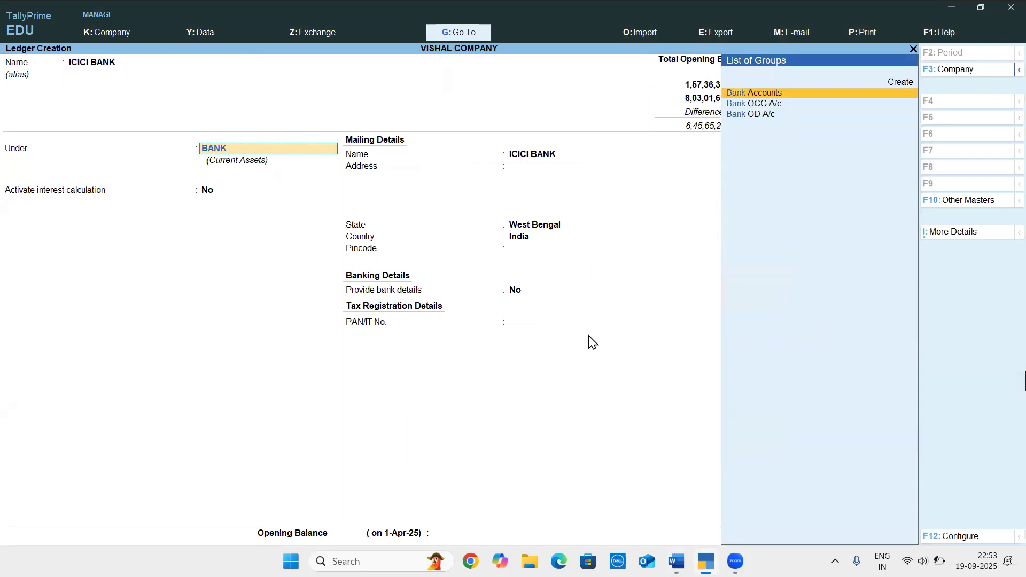
key(Return)
key(Return)
key(Return)
key(Return)
key(Return)
key(Return)
key(Return)
key(Return)
key(Return)
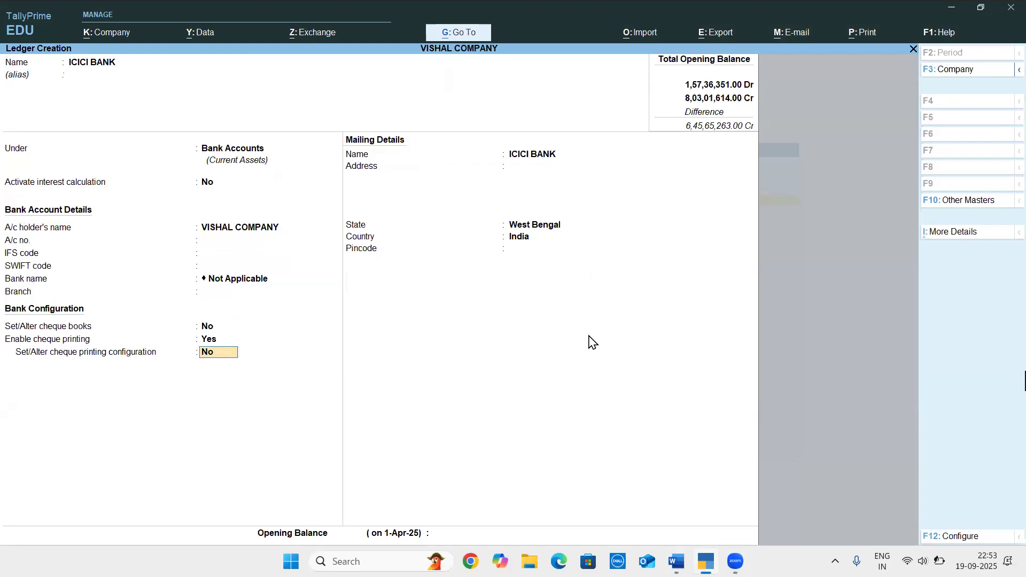
key(Return)
key(Return)
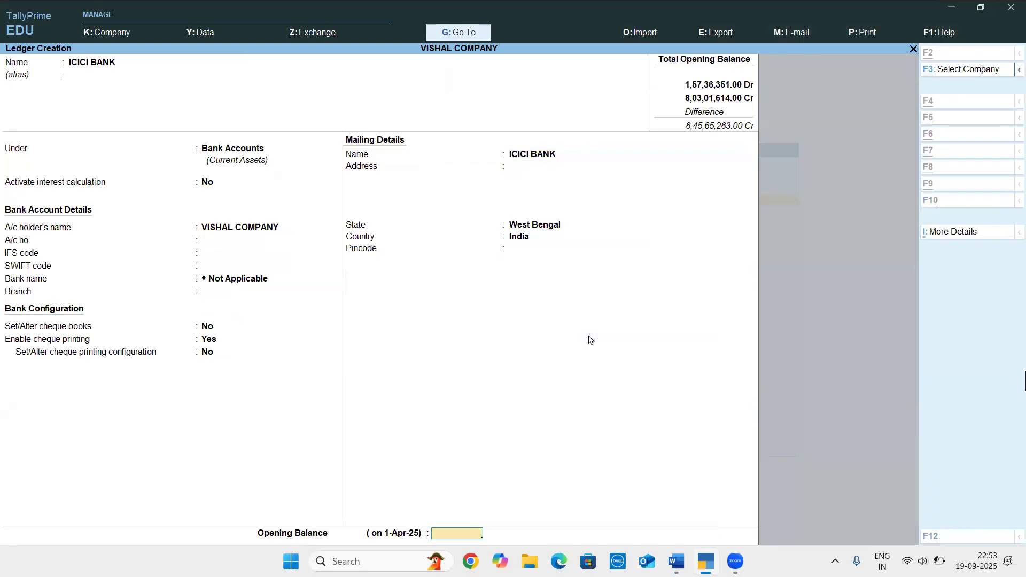
Check the bank amount in the Word document, set the ICICI BANK opening balance to 1,75,13,683 Dr, and save the ledger
key(alt+Tab)
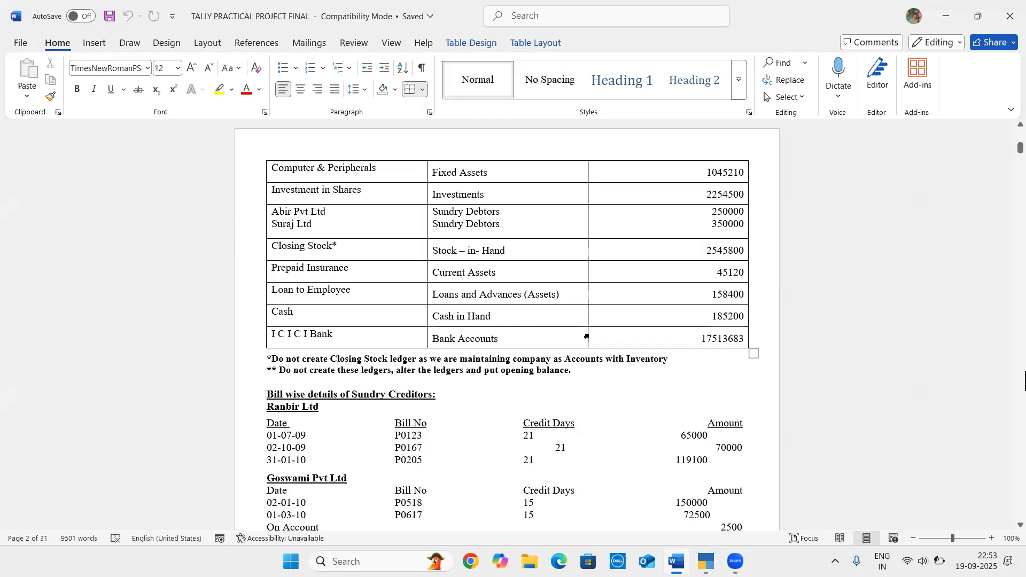
key(alt+Tab)
text(175138)
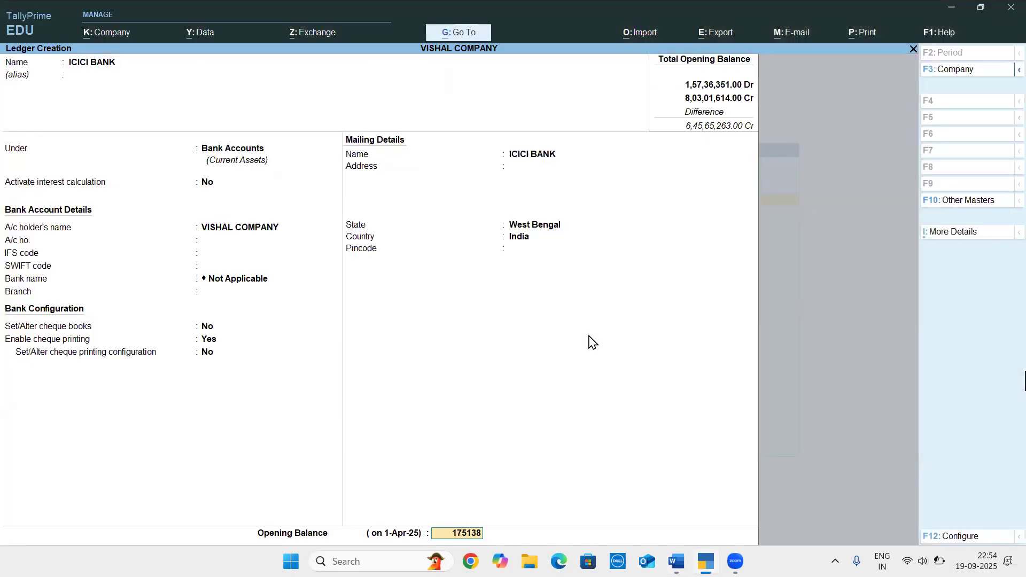
key(BackSpace)
text(683)
key(Return)
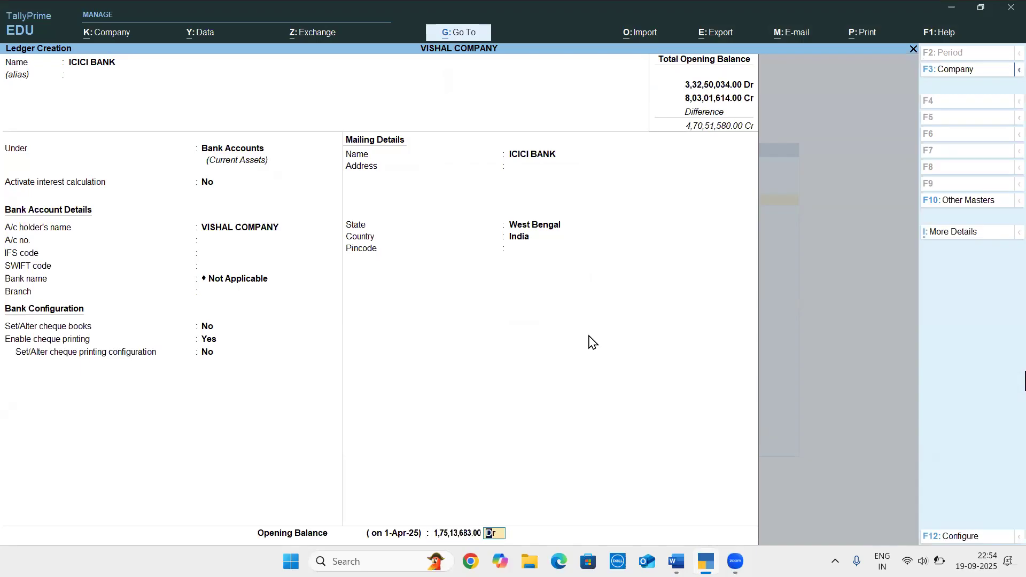
key(Return)
key(Return)
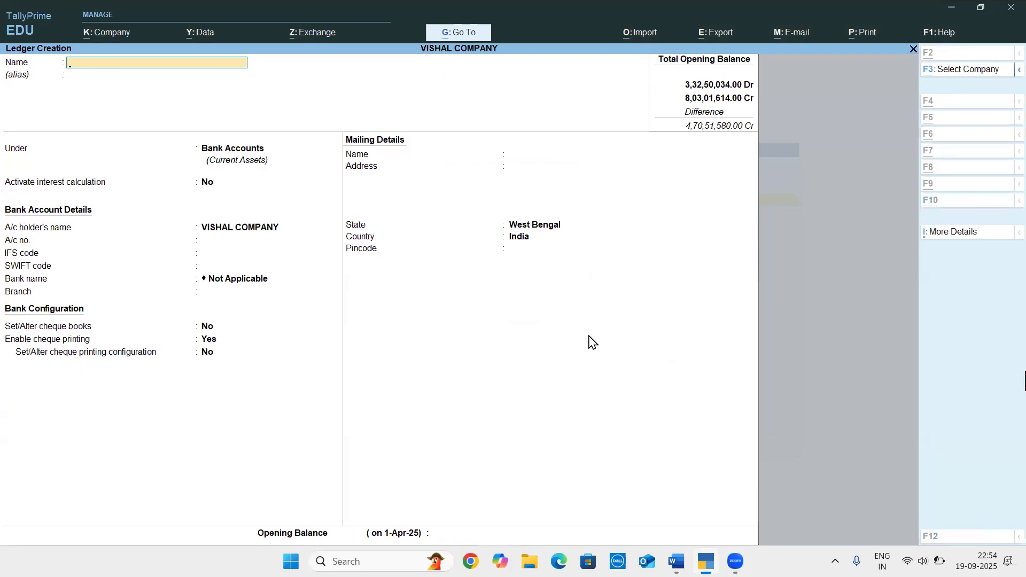
Review the ledger table in the Word document and leave ledger creation in TallyPrime for the Gateway of Tally
key(alt+Tab)
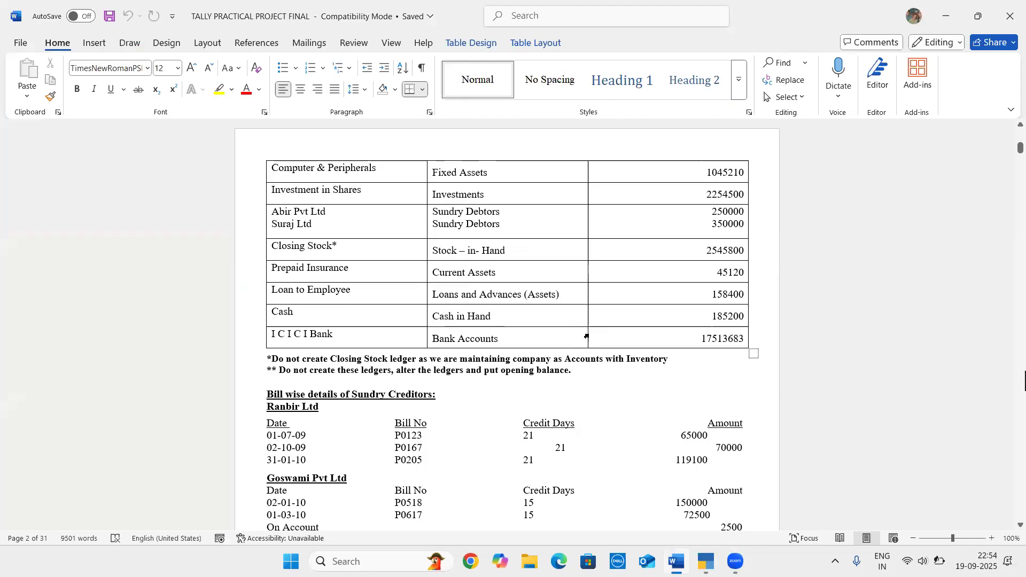
scroll(528, 301, up, 6)
scroll(528, 304, up, 2)
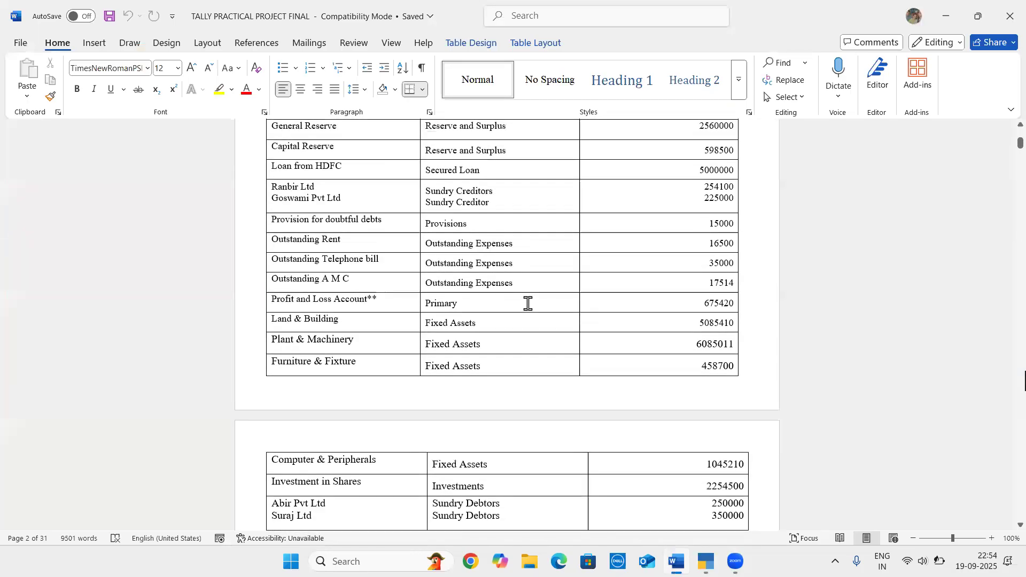
scroll(522, 307, down, 1)
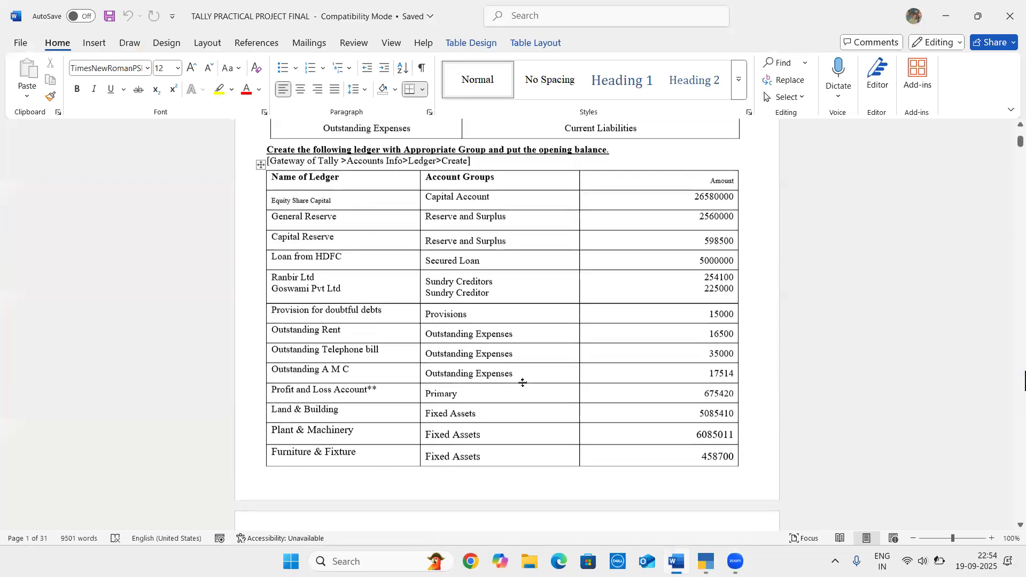
key(alt+Tab)
key(Escape)
key(Escape)
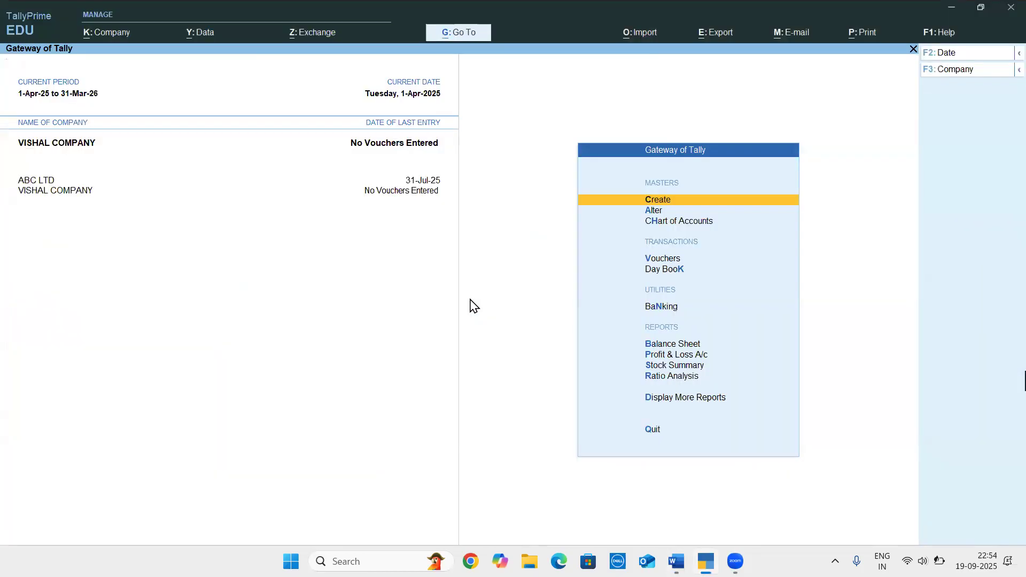
Open the predefined Profit & Loss A/c ledger for alteration and go to its opening balance, keeping the other details
key(Down)
key(Return)
key(Down)
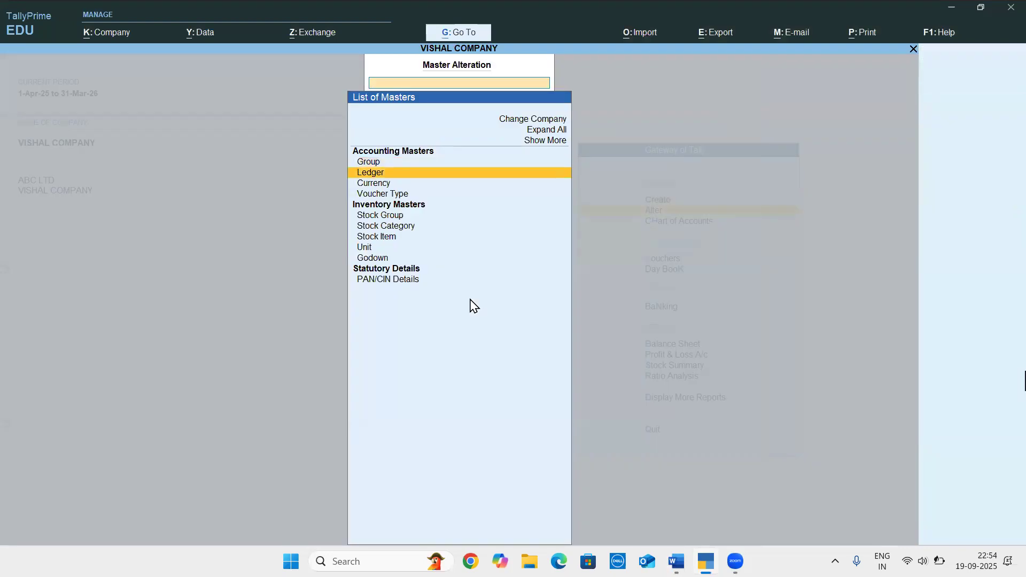
key(Return)
key(Down)
key(Down)
key(Down)
key(Down)
key(Down)
key(Down)
key(Down)
key(Down)
key(Down)
key(Down)
key(Down)
key(Down)
key(Down)
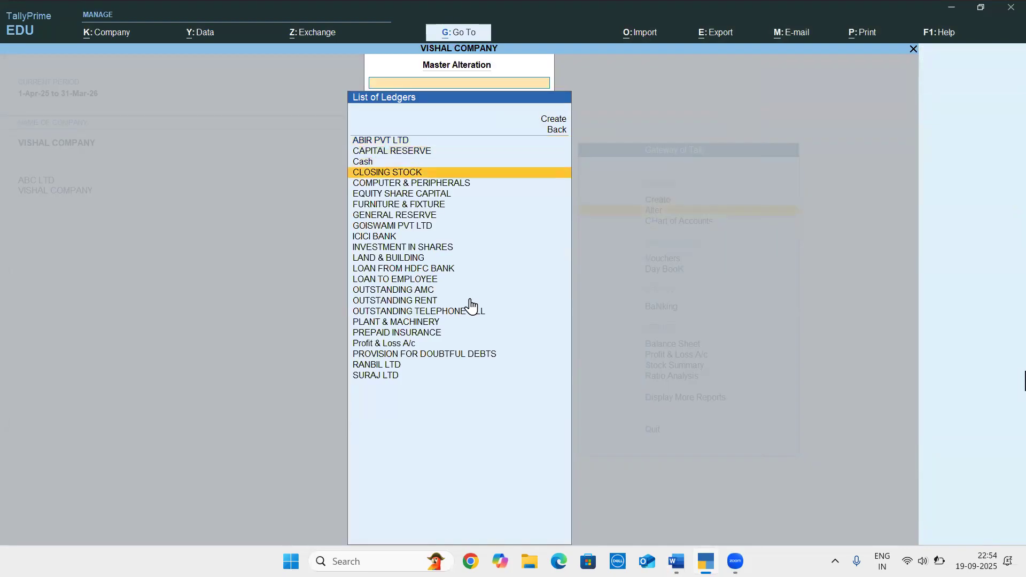
key(Down)
key(Down)
key(Down)
key(Down)
key(Down)
key(Down)
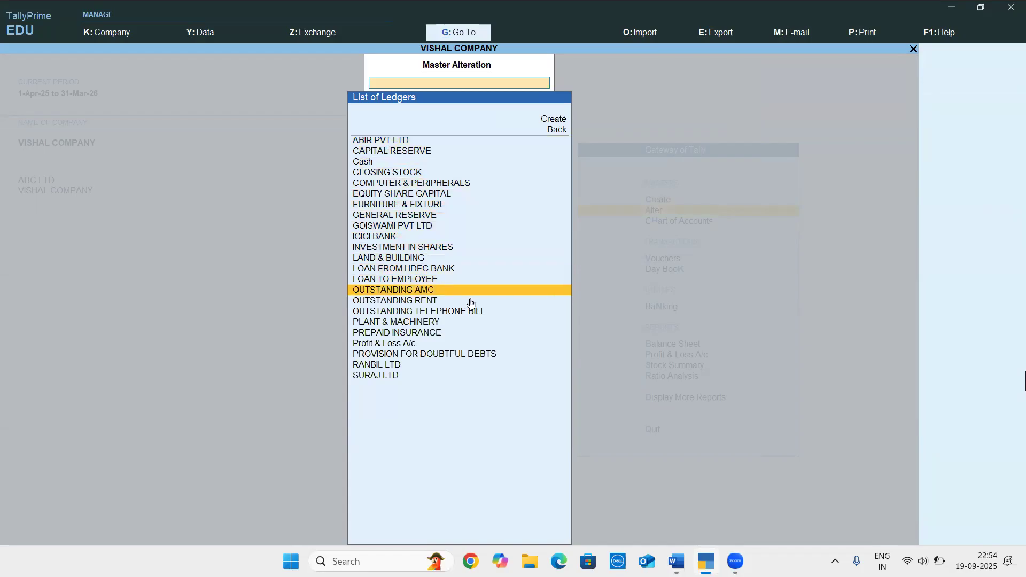
key(Return)
key(Return)
key(Return)
key(Return)
key(Return)
key(Return)
key(Escape)
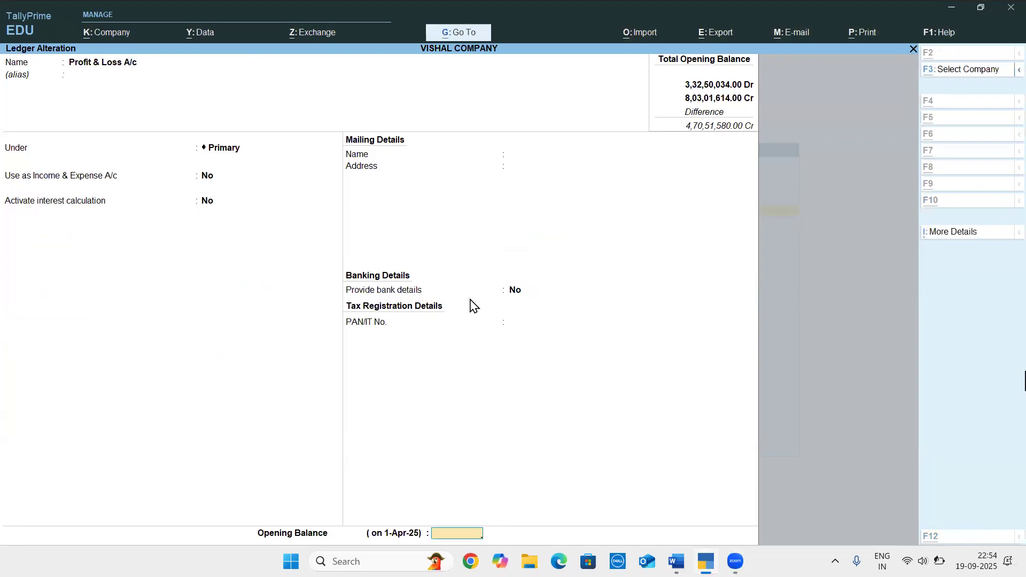
Check the Profit and Loss Account amount in the Word document, set the opening balance to 6,75,420 Cr, and save the ledger
key(alt+Tab)
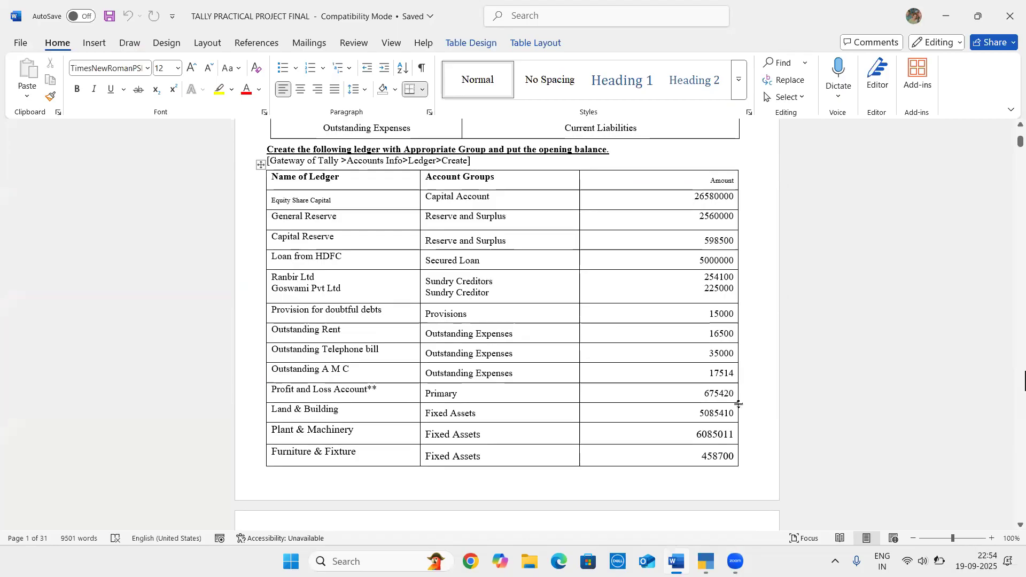
key(alt+Tab)
text(6,75,420)
key(Return)
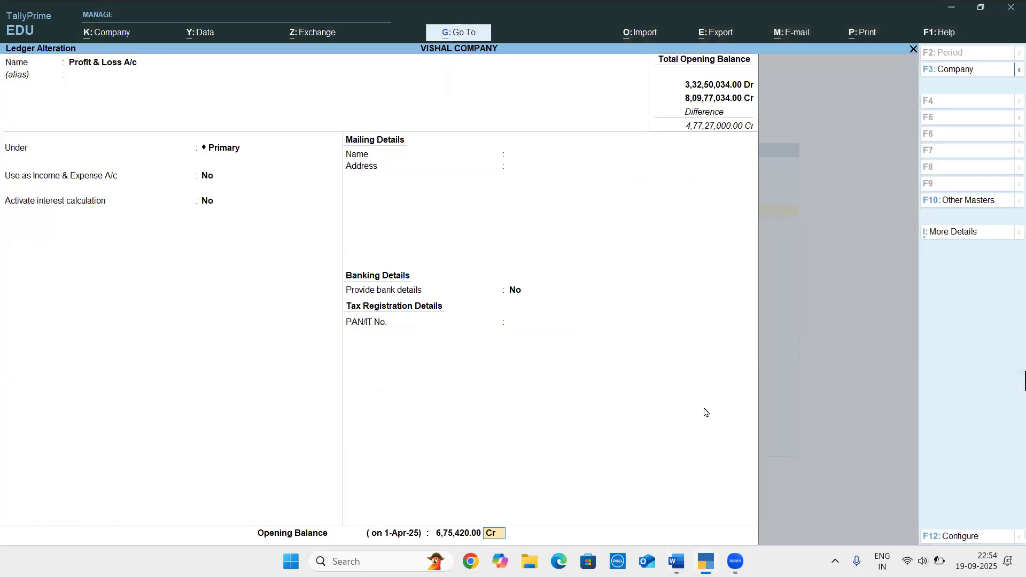
key(Return)
Check the cash entry in the Word document and open the predefined Cash ledger in TallyPrime for alteration
key(alt+Tab)
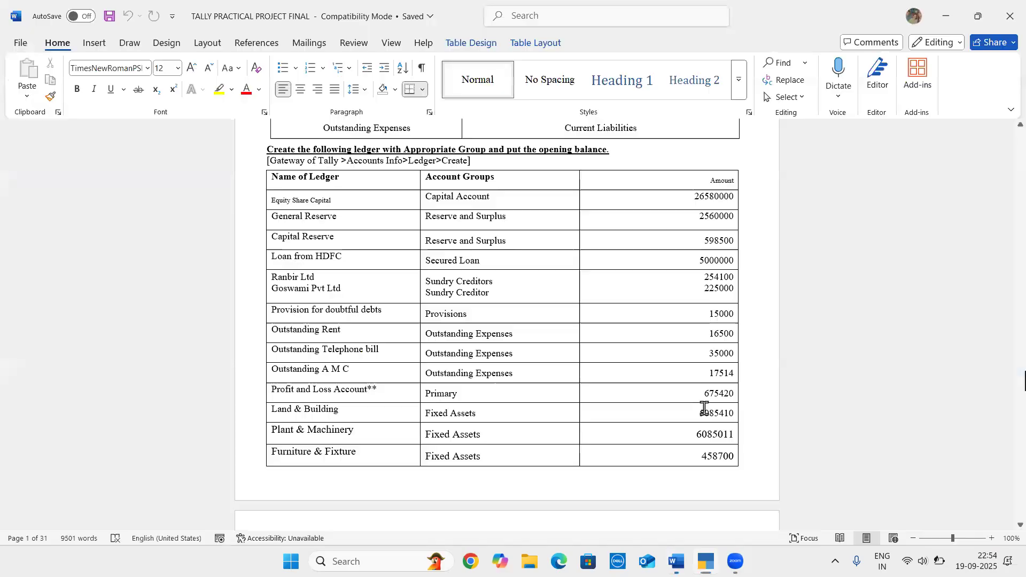
scroll(504, 396, down, 5)
scroll(503, 397, down, 3)
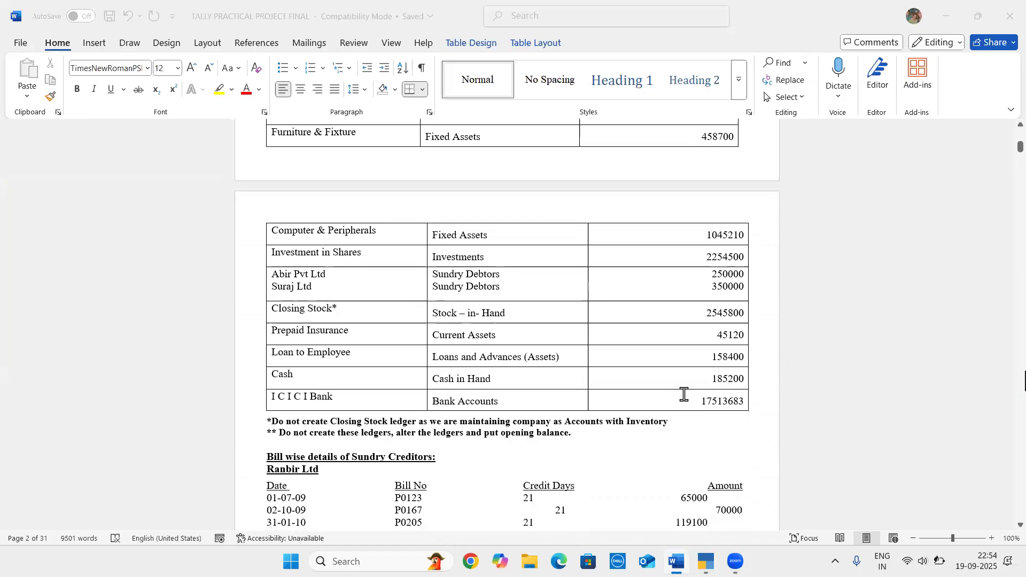
key(alt+Tab)
key(Up)
key(Up)
key(Up)
key(Up)
key(Up)
key(Up)
key(Up)
key(Up)
key(Up)
key(Up)
key(Up)
key(Up)
key(Up)
key(Up)
key(Up)
key(Up)
key(Up)
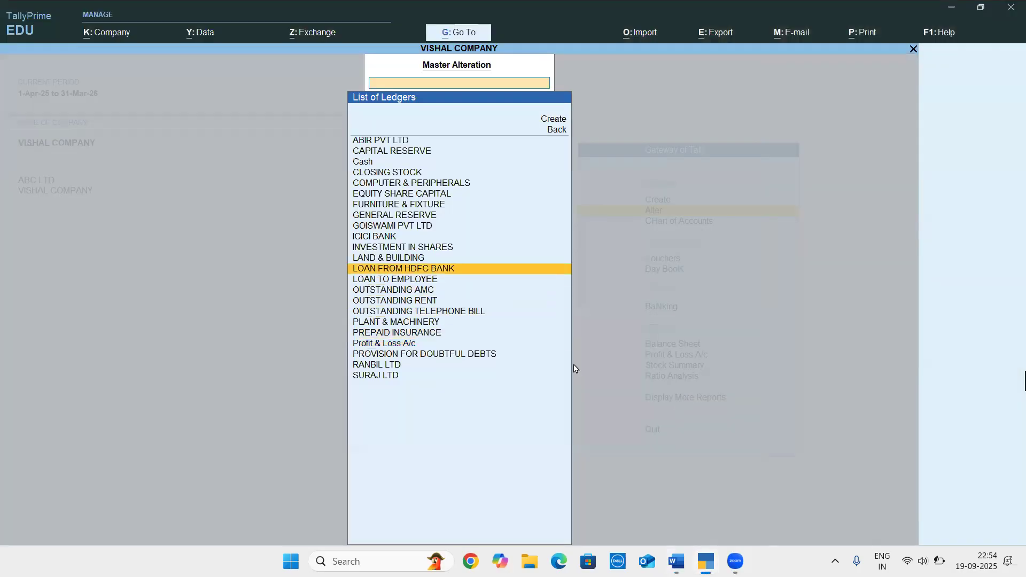
key(Return)
key(Return)
key(Return)
key(Return)
key(Return)
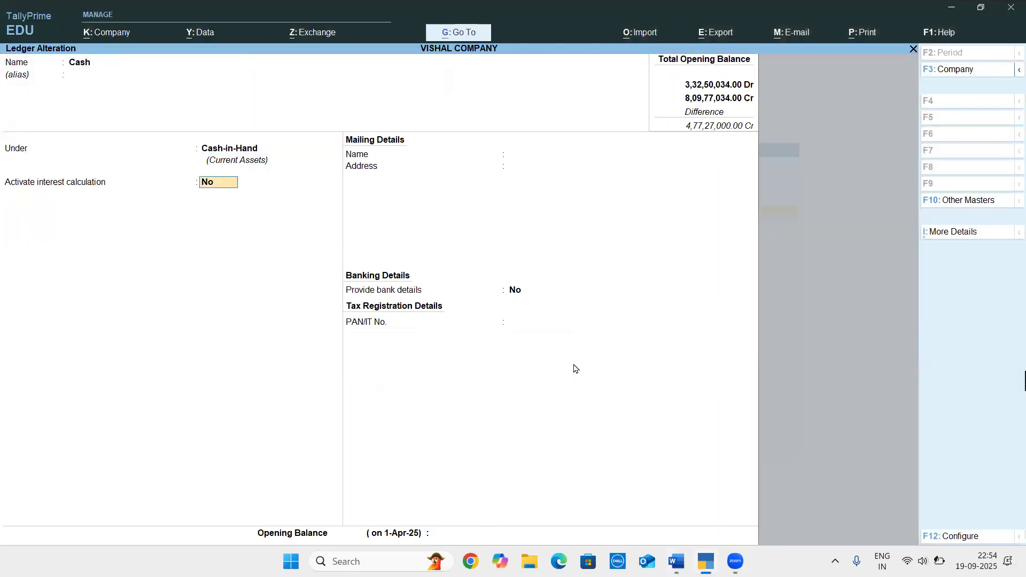
Set the Cash ledger's opening balance to 1,85,200 and save the ledger
text(18500)
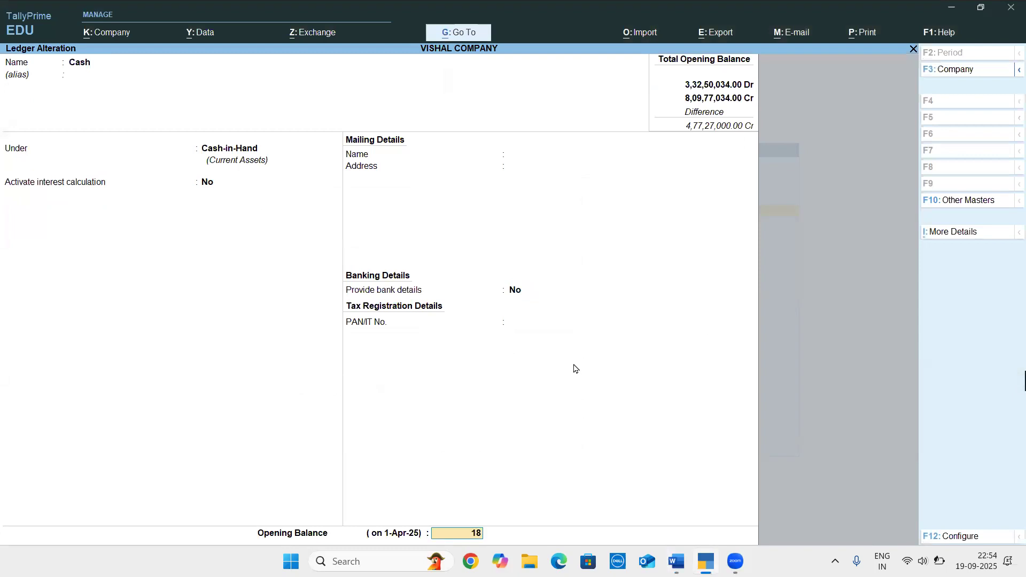
key(BackSpace)
key(BackSpace)
text(200)
key(Return)
key(Return)
key(Return)
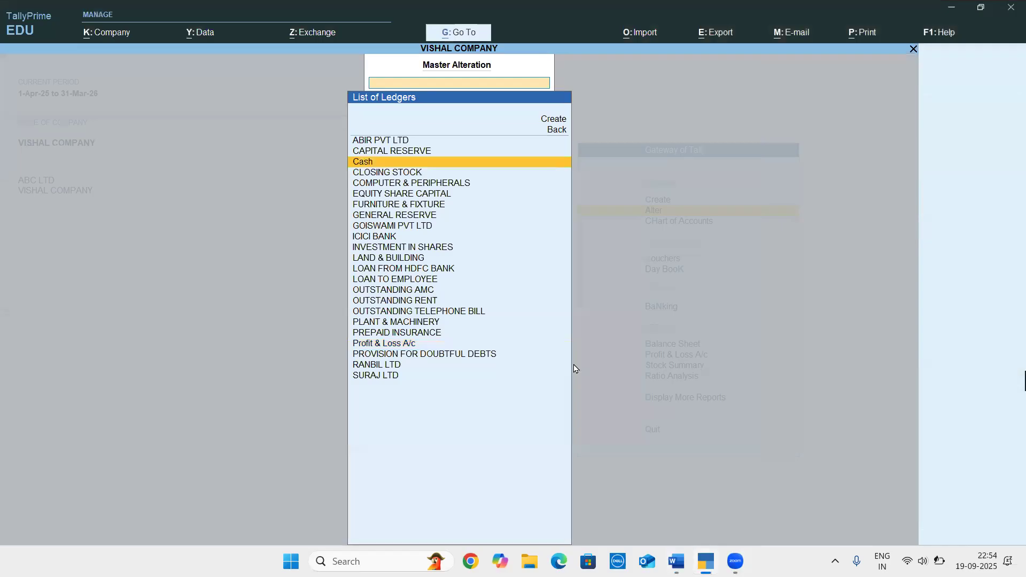
Review the ledger table and the bill-wise details of the sundry creditors and debtors in the Word document
key(alt+Tab)
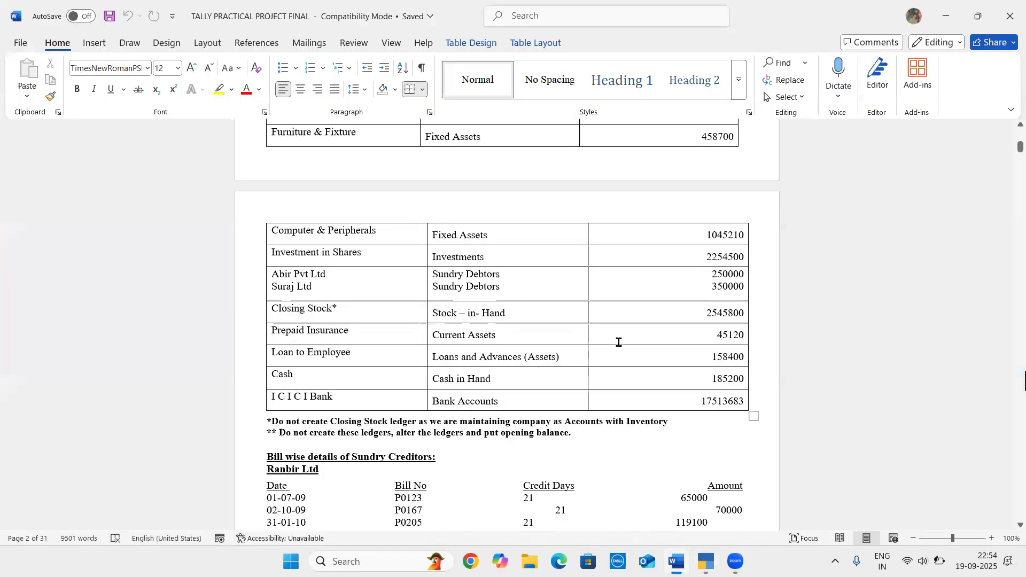
scroll(618, 342, up, 8)
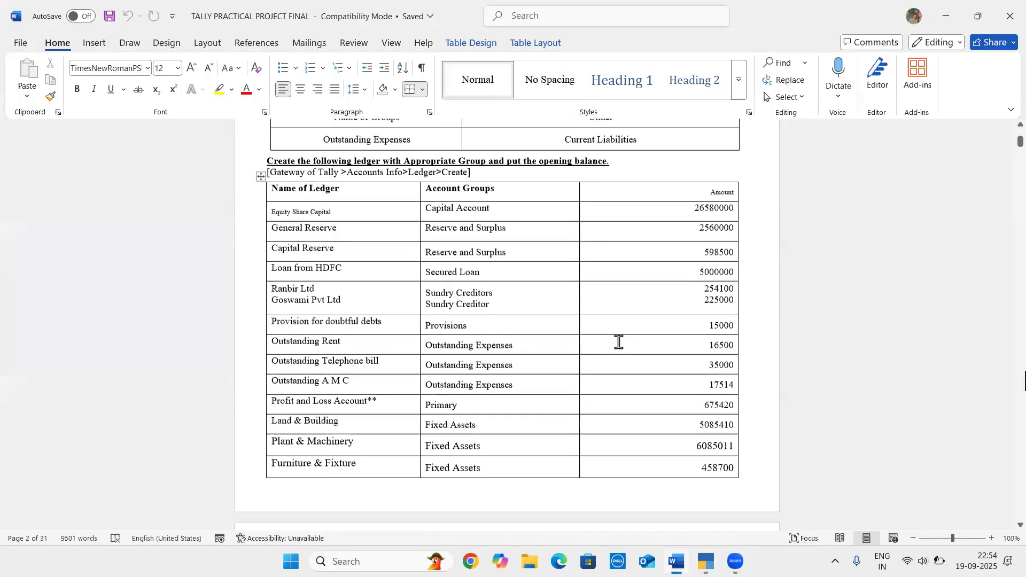
scroll(618, 342, down, 5)
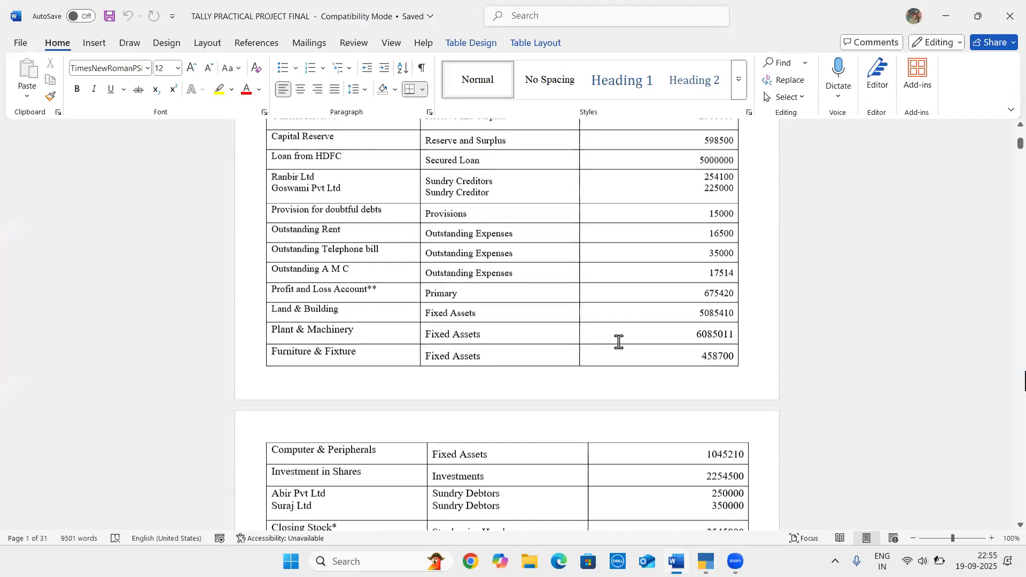
scroll(618, 342, down, 6)
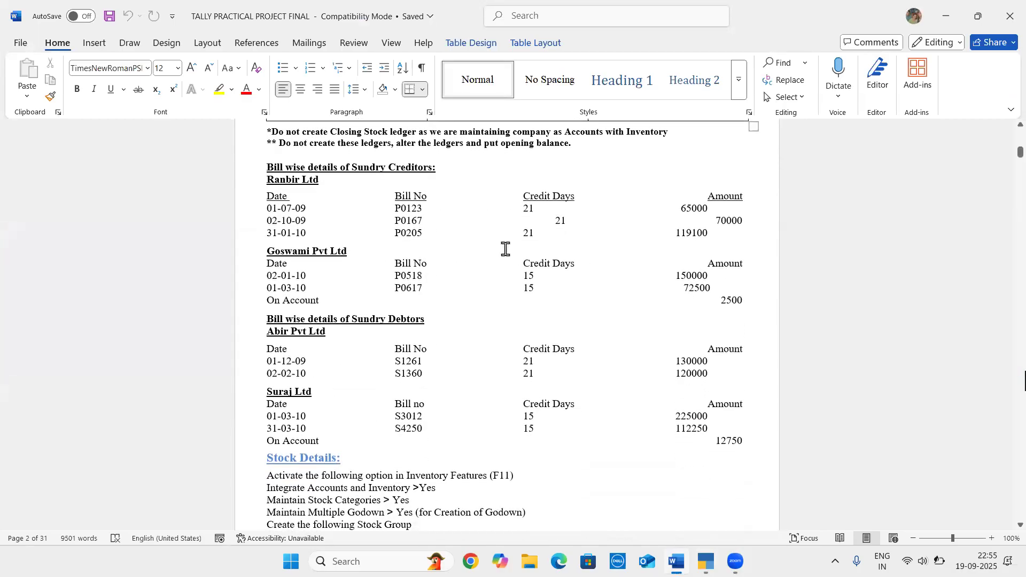
scroll(475, 186, down, 1)
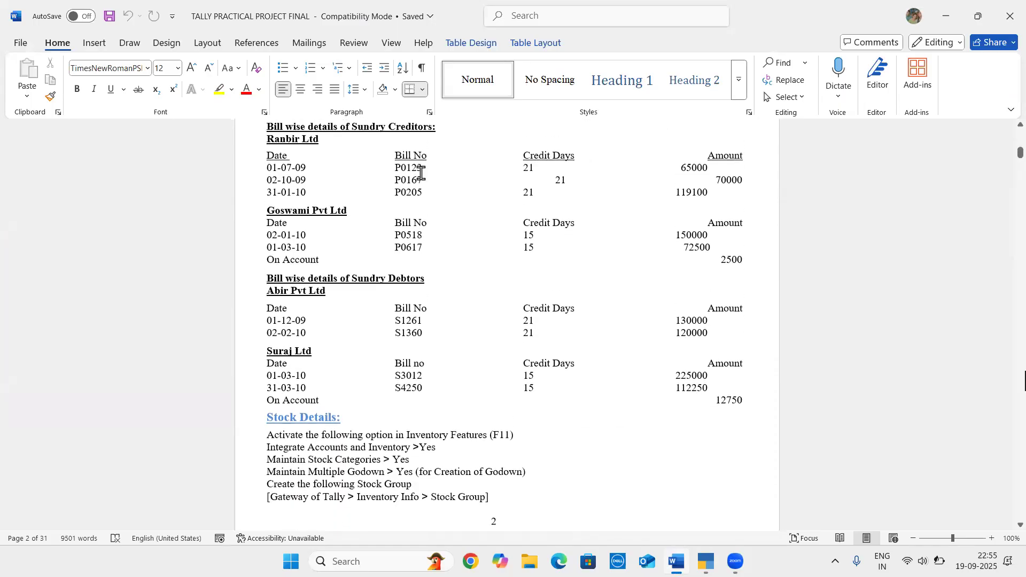
scroll(386, 160, up, 1)
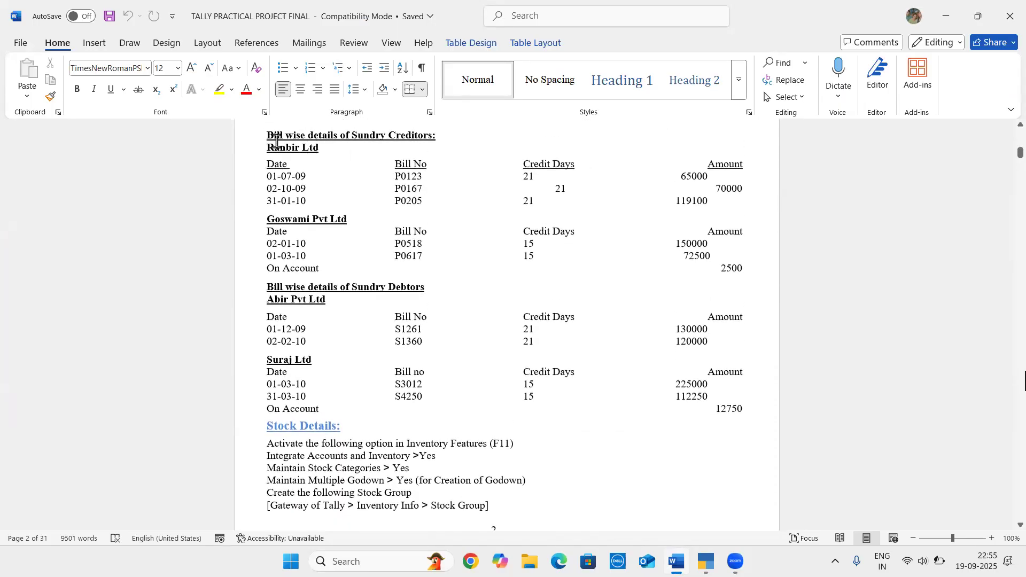
drag(266, 136, 401, 155)
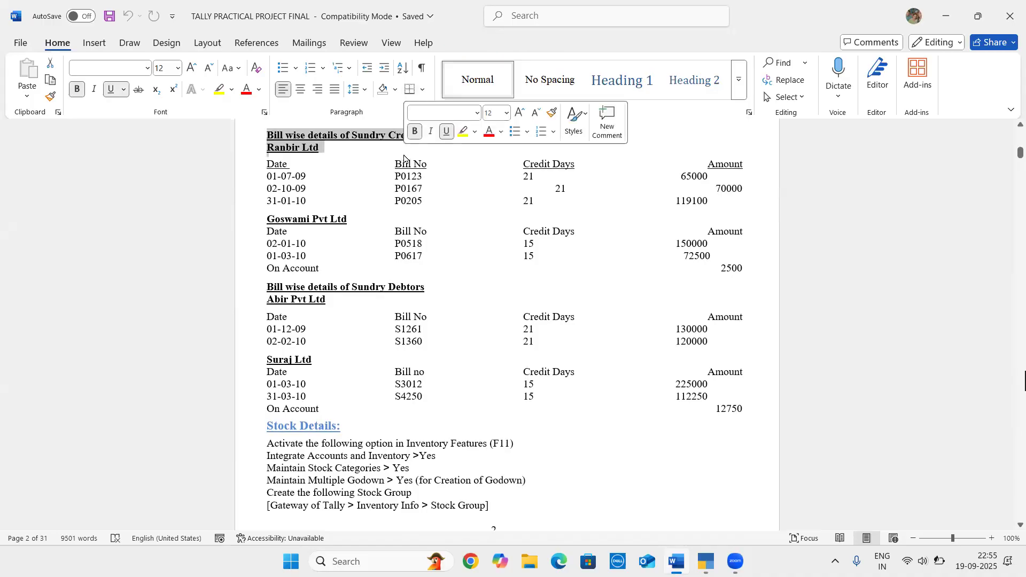
click(403, 156)
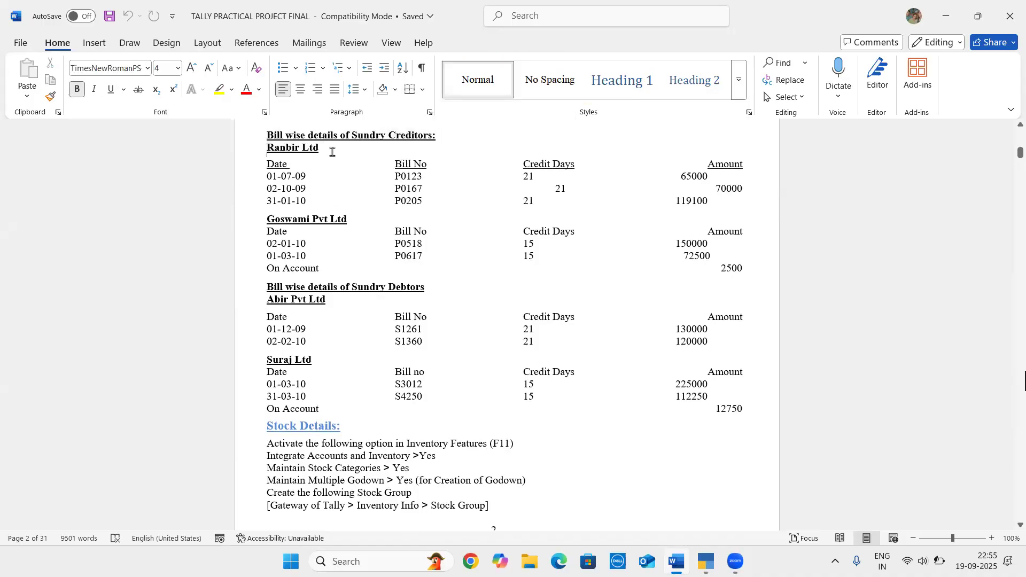
click(350, 219)
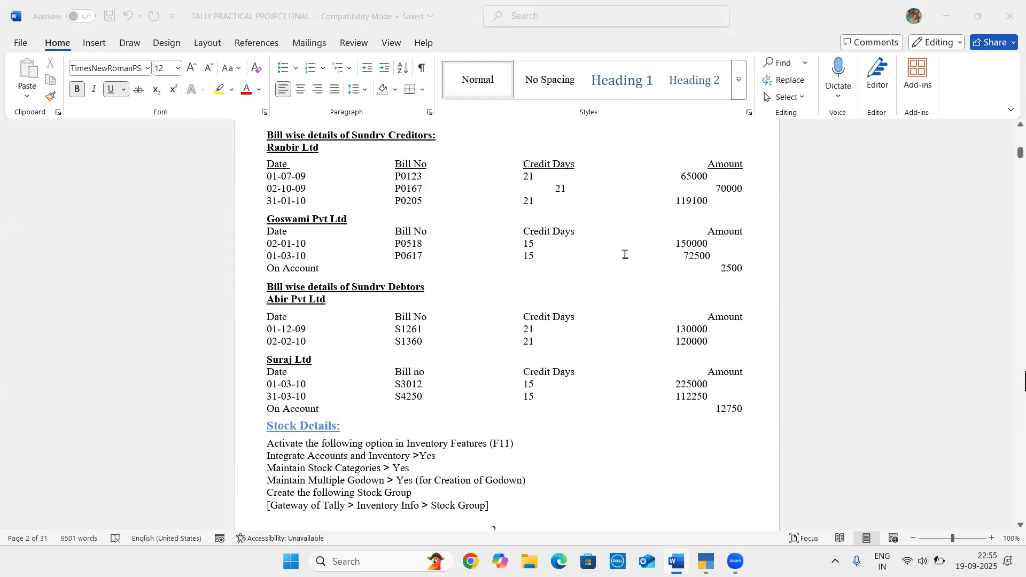
Open the RANBIL LTD ledger in TallyPrime for alteration and enable maintaining balances bill-by-bill
key(alt+Tab)
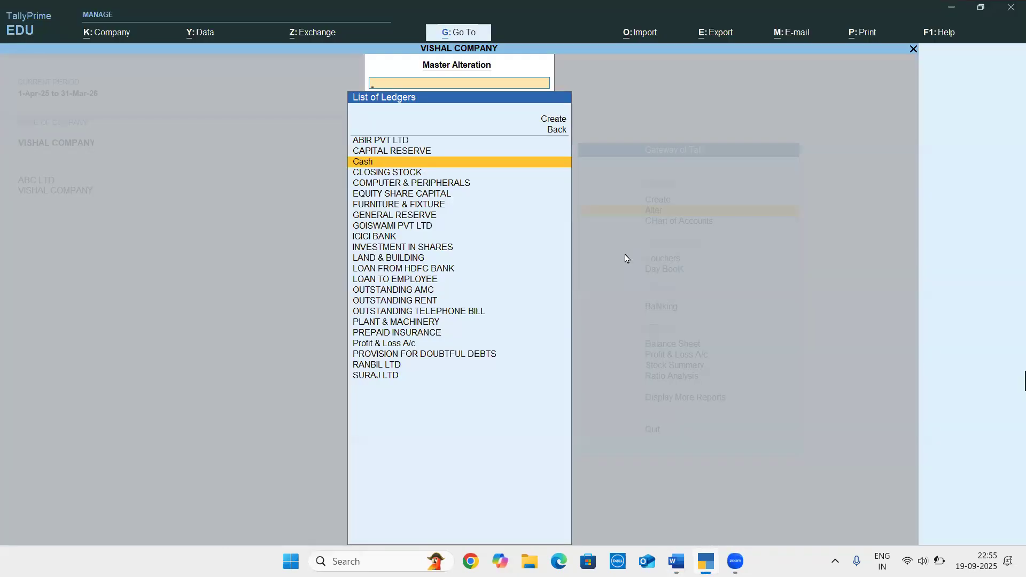
key(Down)
key(Down)
key(Down)
key(Down)
key(Down)
key(Down)
key(Down)
key(Down)
key(Down)
key(Down)
key(Down)
key(Down)
key(Down)
key(Down)
key(Down)
key(Down)
key(Down)
key(Down)
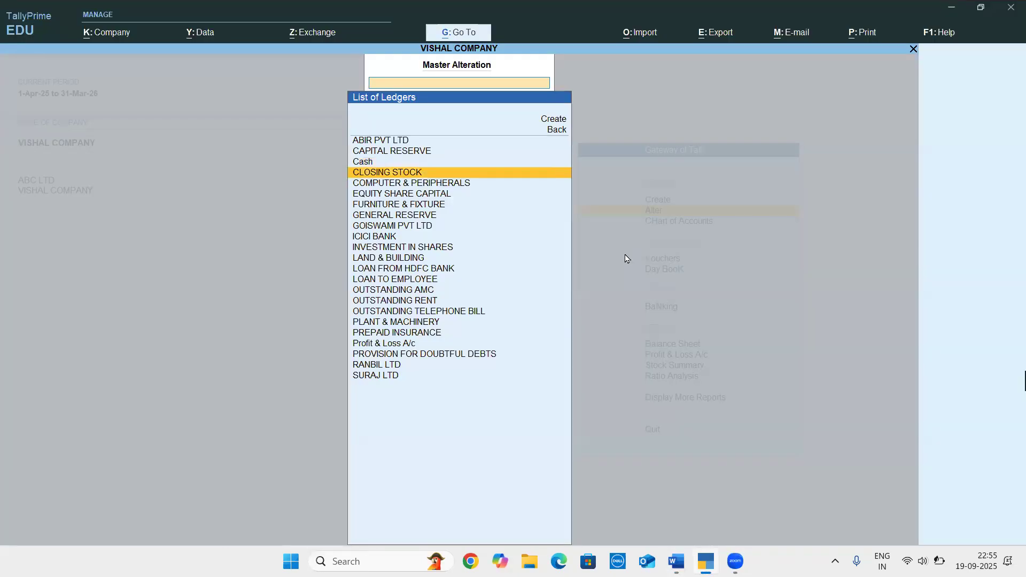
key(Down)
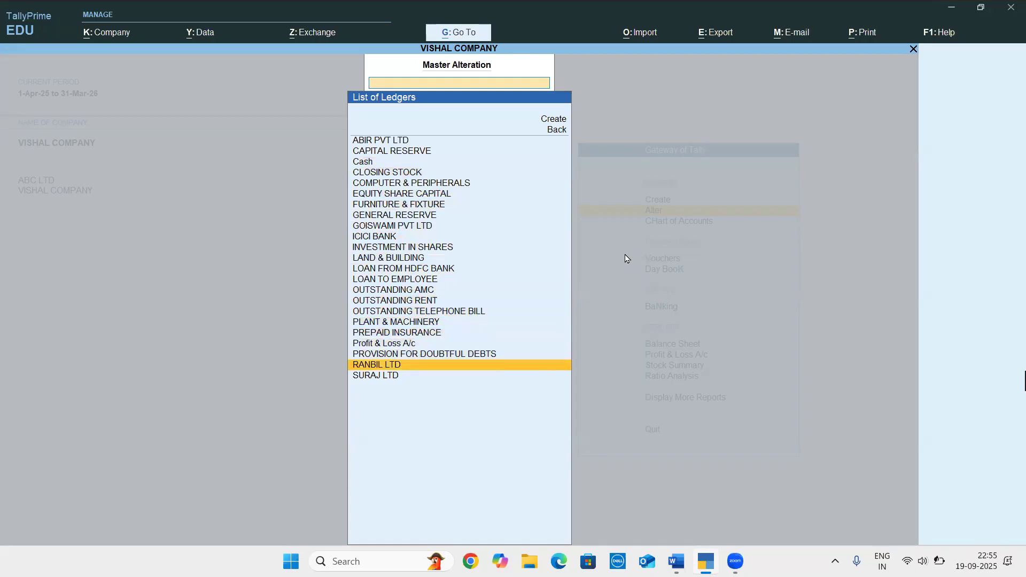
key(Return)
key(Return)
key(Return)
key(Return)
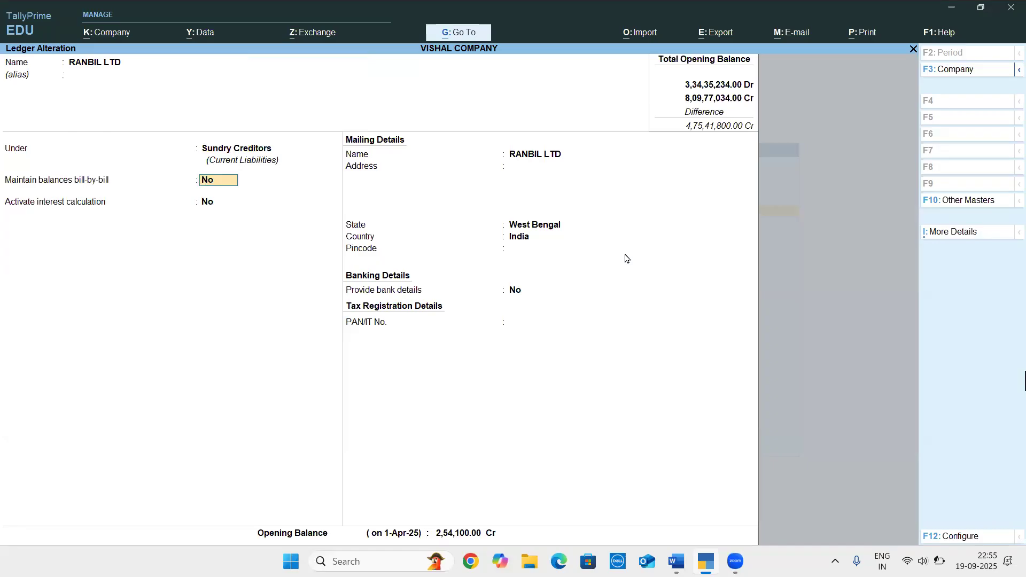
text(y)
key(Return)
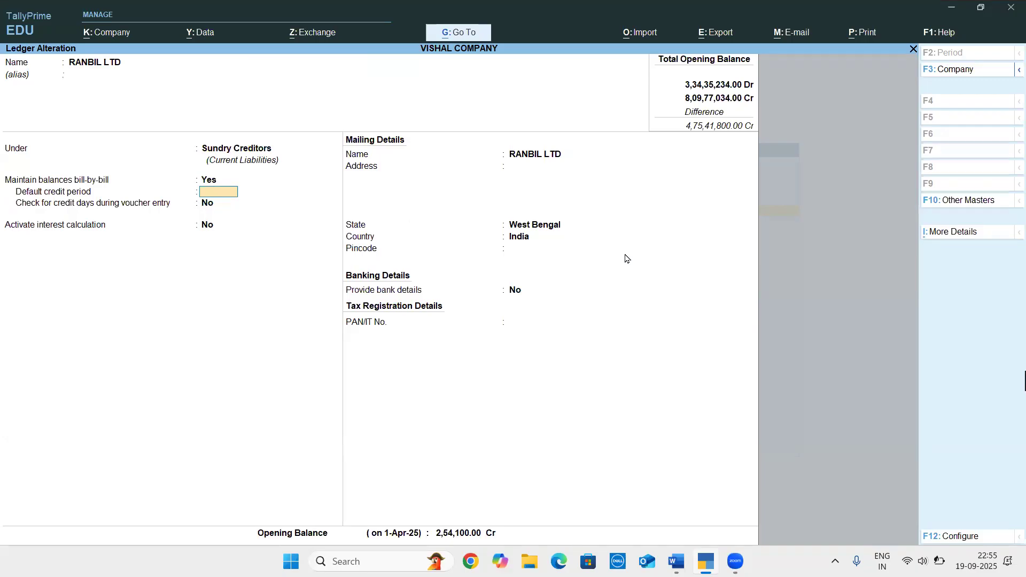
Check the credit days of the Ranbir Ltd bills in the Word document
key(alt+Tab)
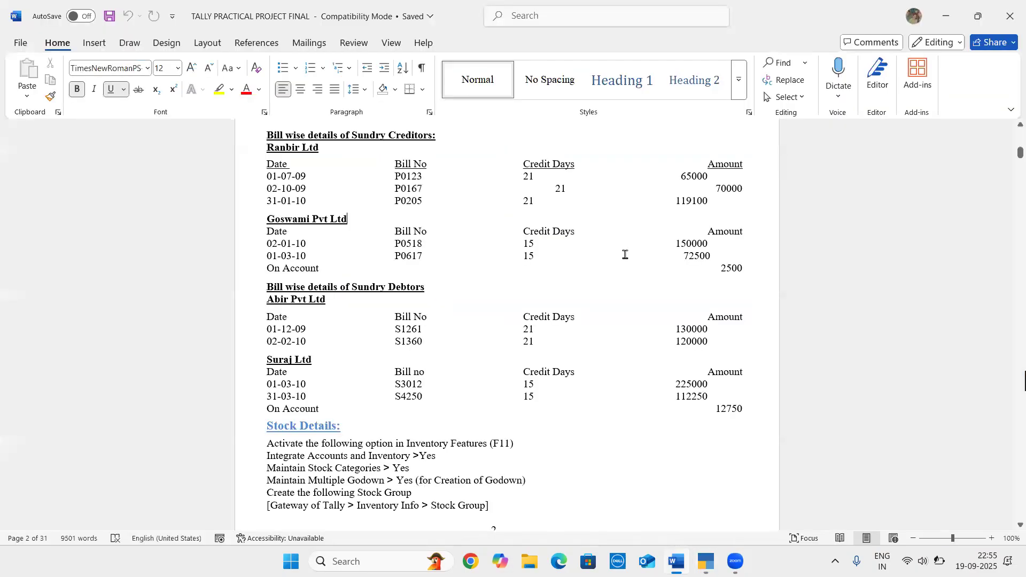
drag(267, 175, 560, 175)
click(573, 192)
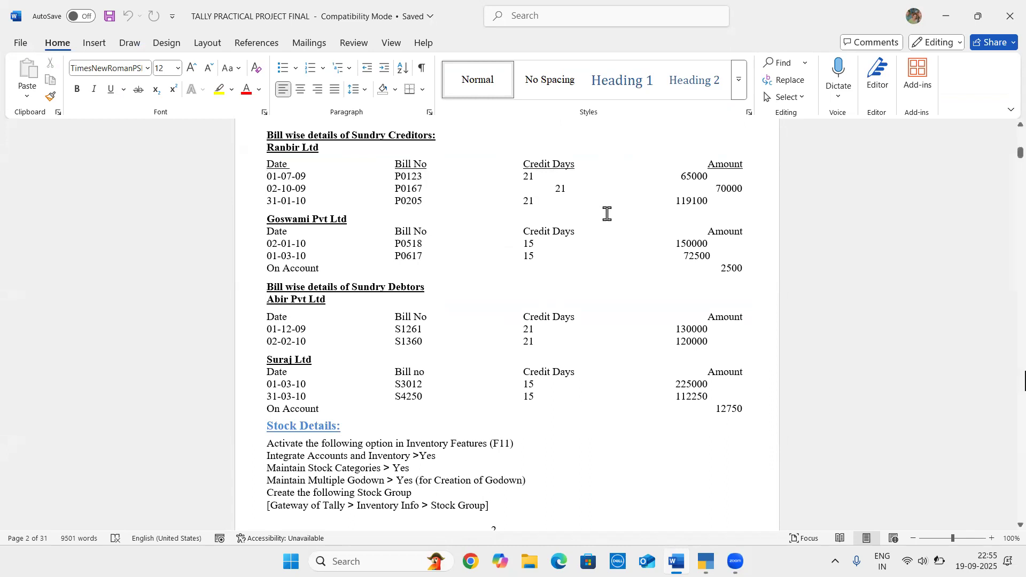
In TallyPrime, set RANBIL LTD's default credit period to 63 days and open the bill-wise breakup of its opening balance
key(alt+Tab)
text(3)
key(Return)
key(Return)
key(Return)
key(Return)
key(Return)
key(Return)
key(Return)
key(Return)
key(Return)
key(Return)
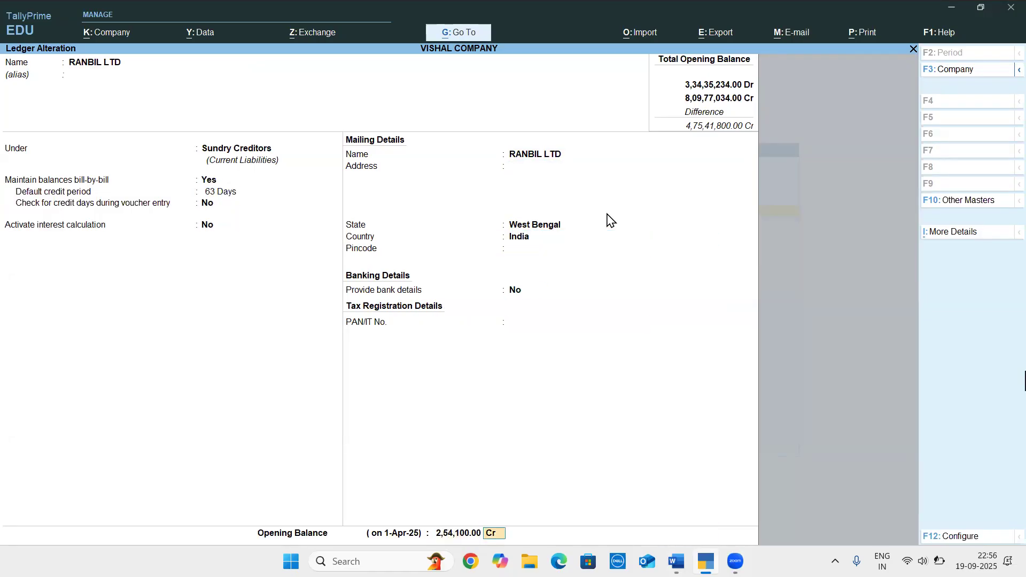
key(Return)
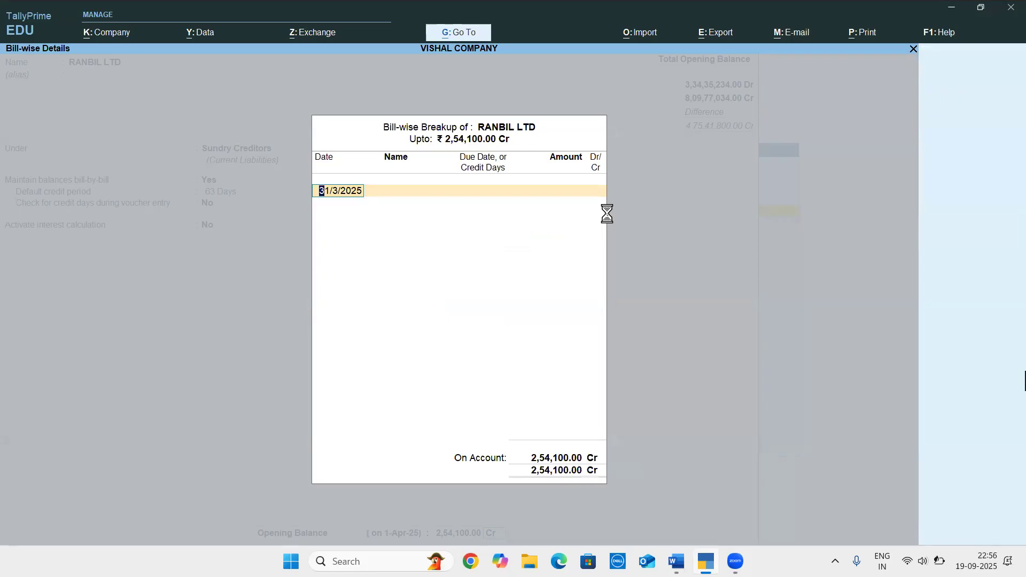
Check the first Ranbir Ltd bill in the Word document and enter its date as 1/7/2024 in the TallyPrime bill-wise breakup
key(alt+Tab)
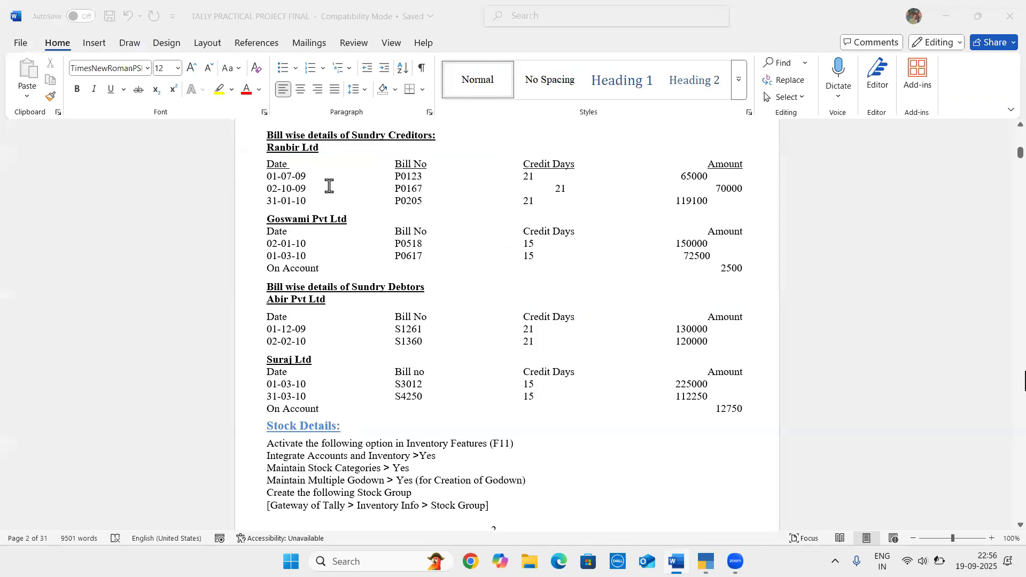
key(alt+Tab)
text(01-07-2024)
key(Return)
Complete the first bill with name P0123, 21 credit days and an amount of 65,000 Cr, following the Word document
key(alt+Tab)
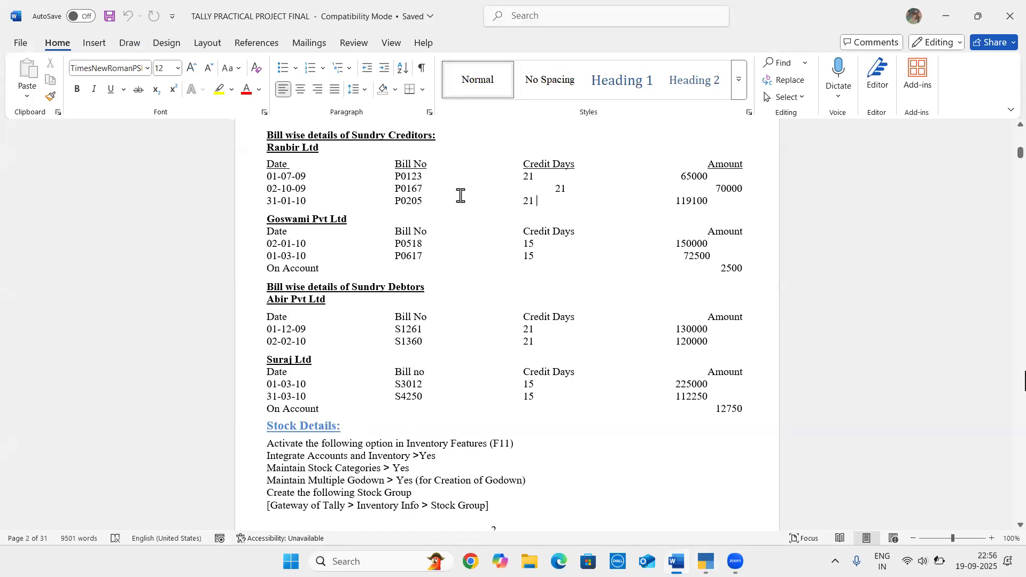
key(alt+Tab)
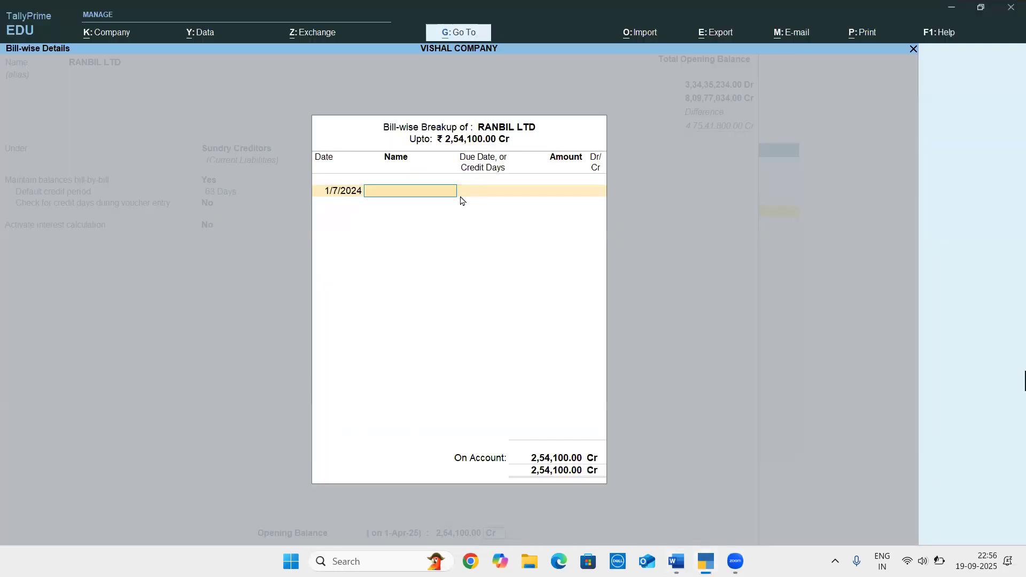
text(123)
key(alt+Tab)
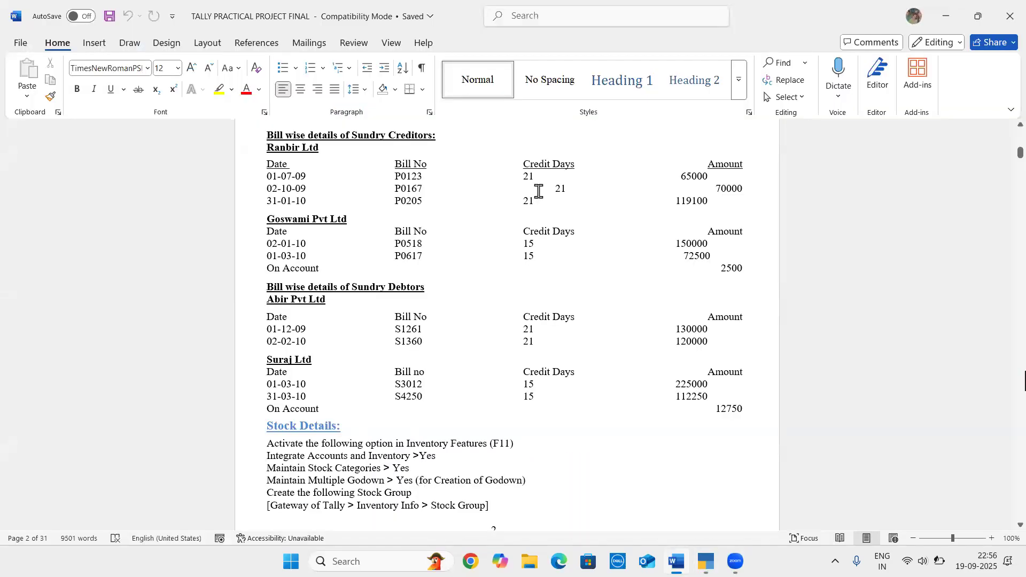
key(alt+Tab)
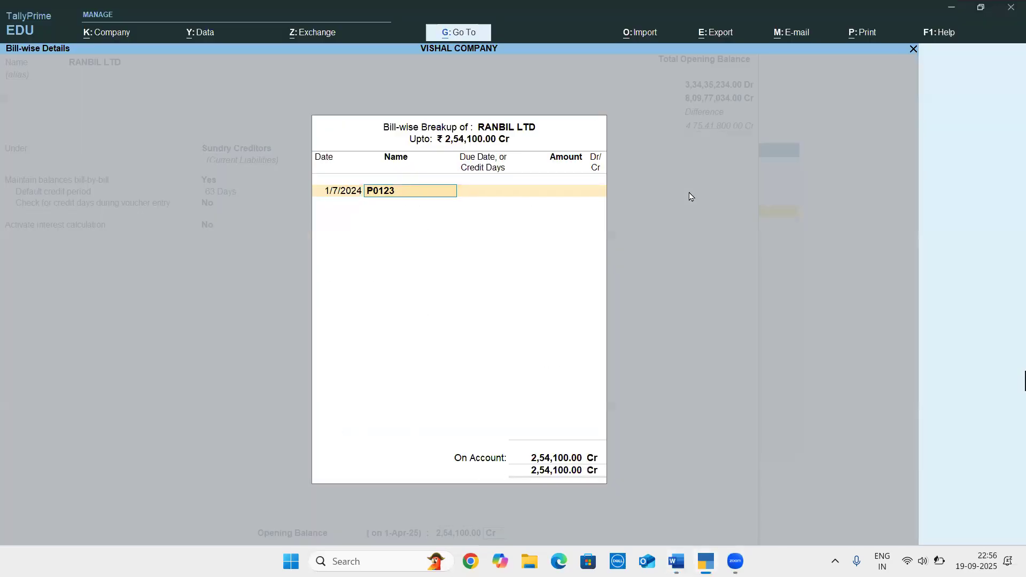
key(Return)
text(21 Days)
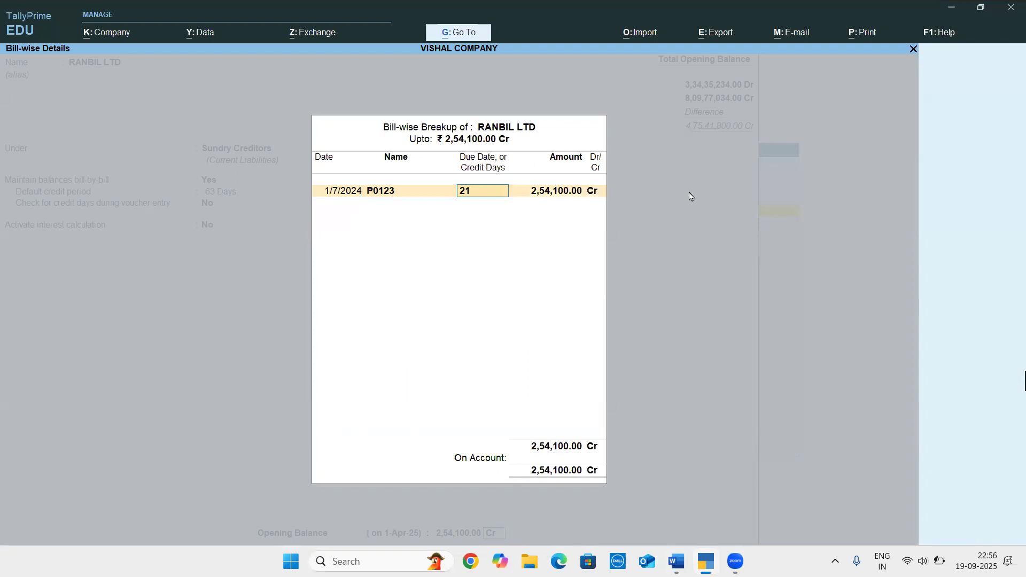
key(Return)
text(65000)
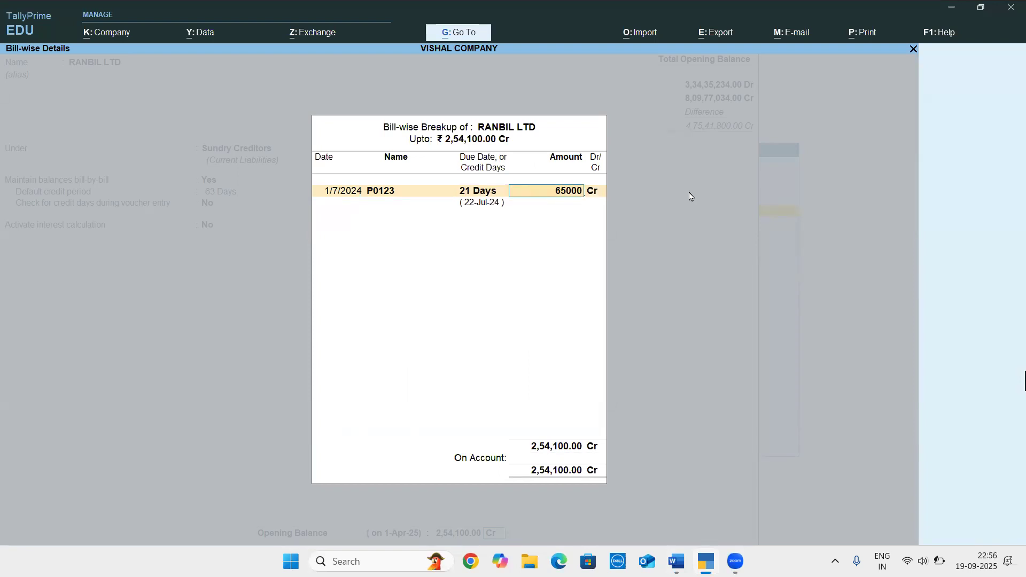
key(Return)
key(Return)
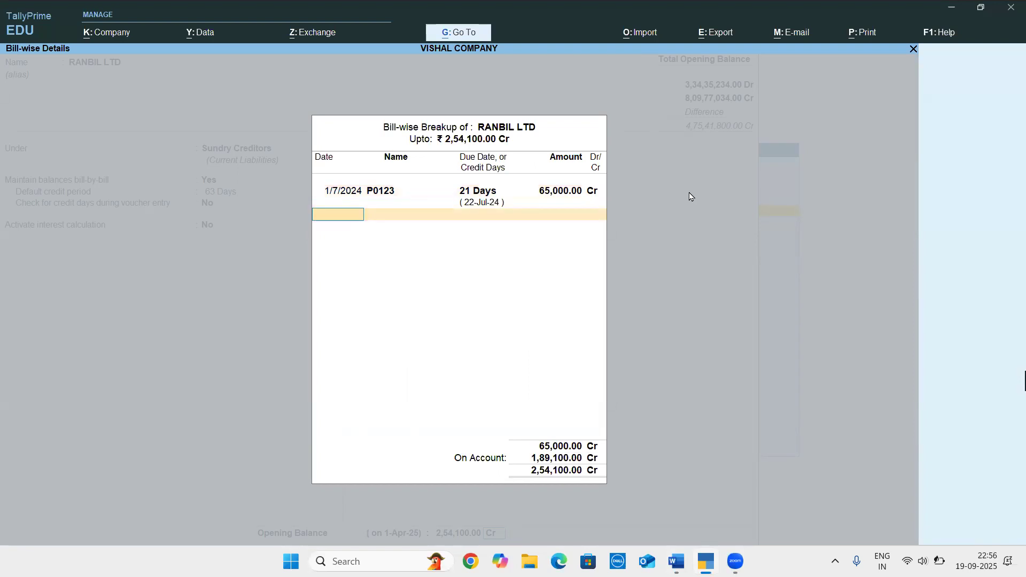
Look up the second Ranbir Ltd bill in the Word document and date the second breakup line 2/10/2024 in TallyPrime
key(alt+Tab)
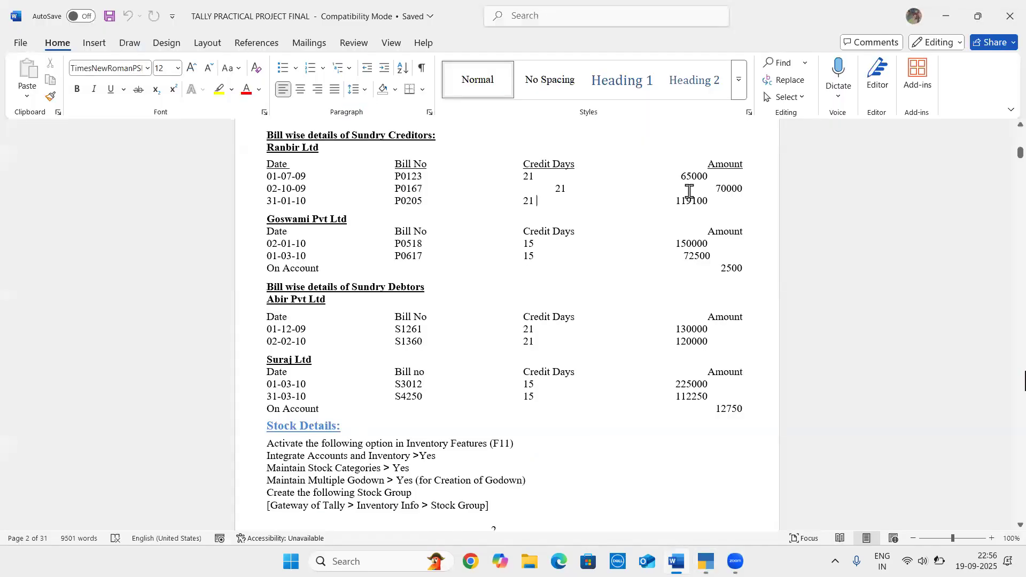
key(alt+Tab)
text(0)
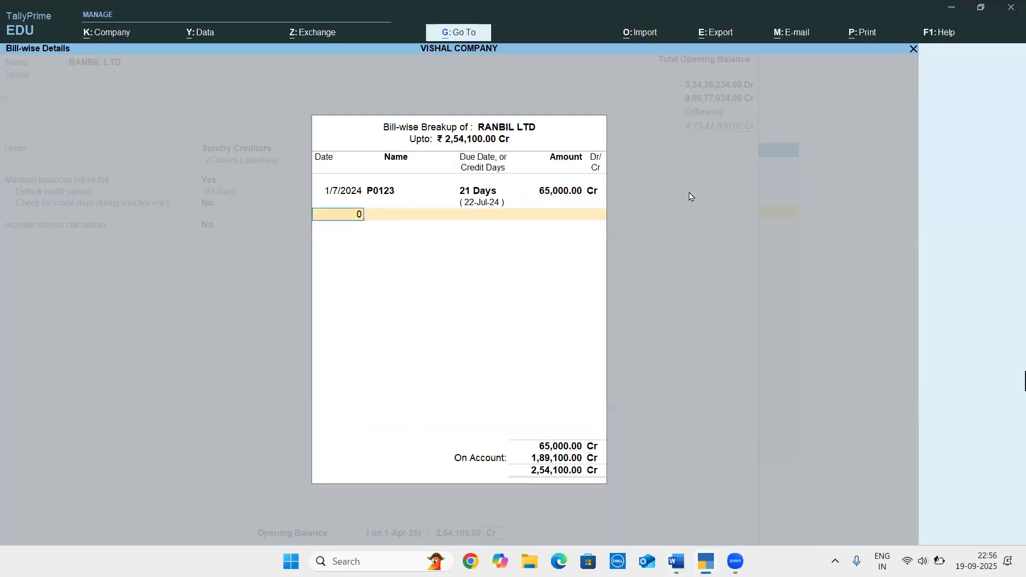
text(2-10)
key(Return)
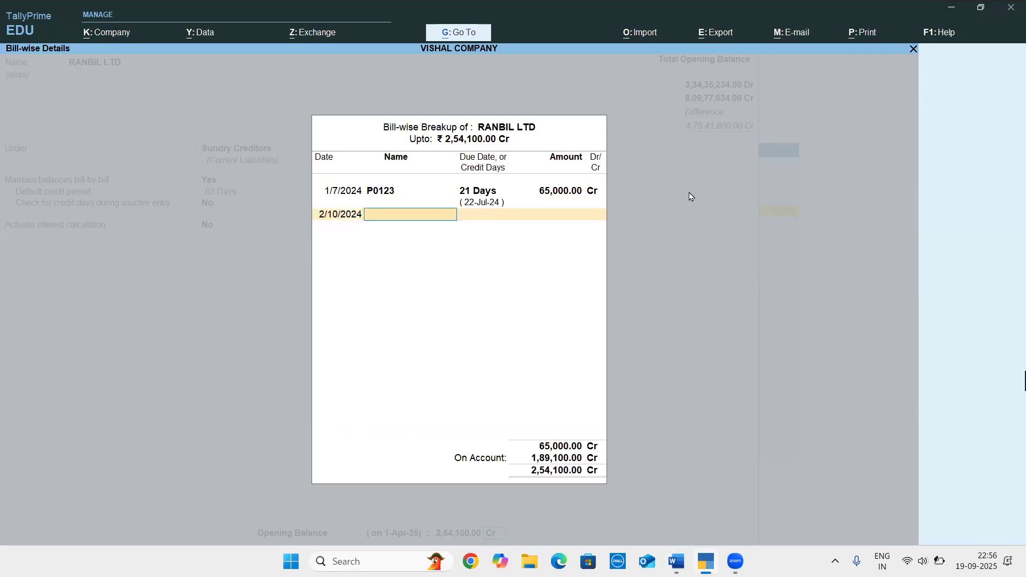
Complete the second bill with name P0167, 21 credit days and an amount of 70,000 Cr, checking against the Word document
key(alt+Tab)
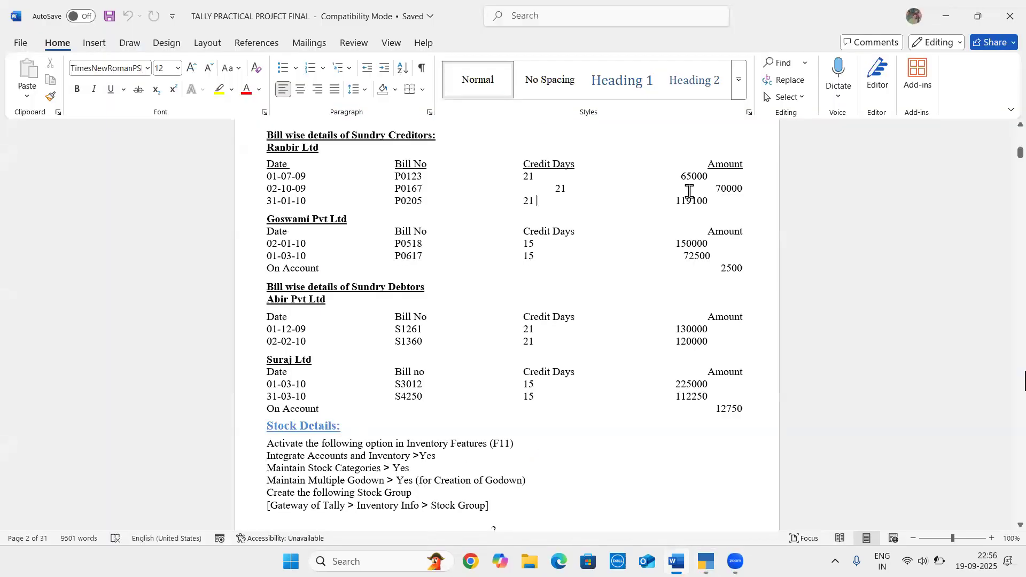
key(alt+Tab)
text(P0167)
key(Return)
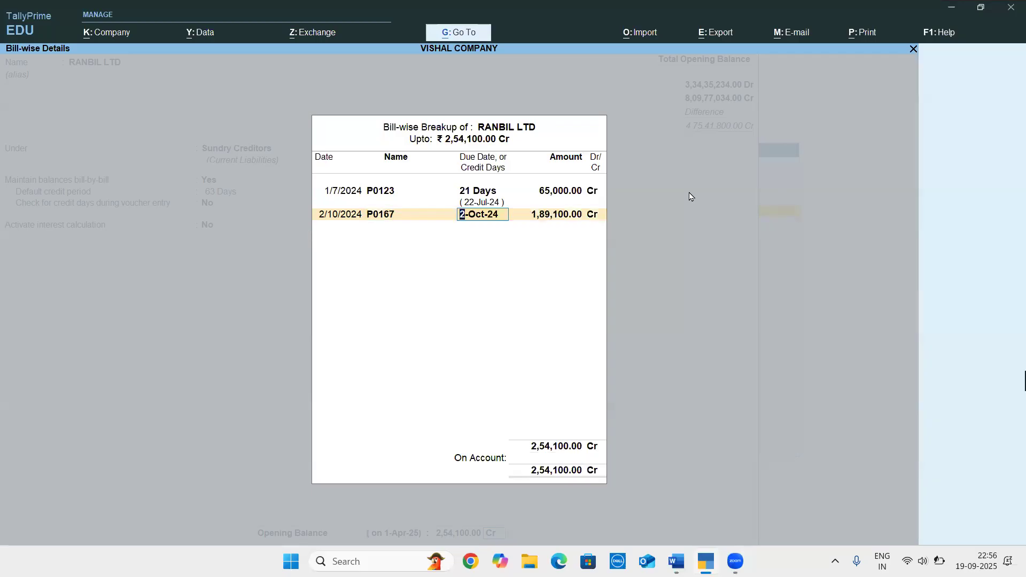
key(alt+Tab)
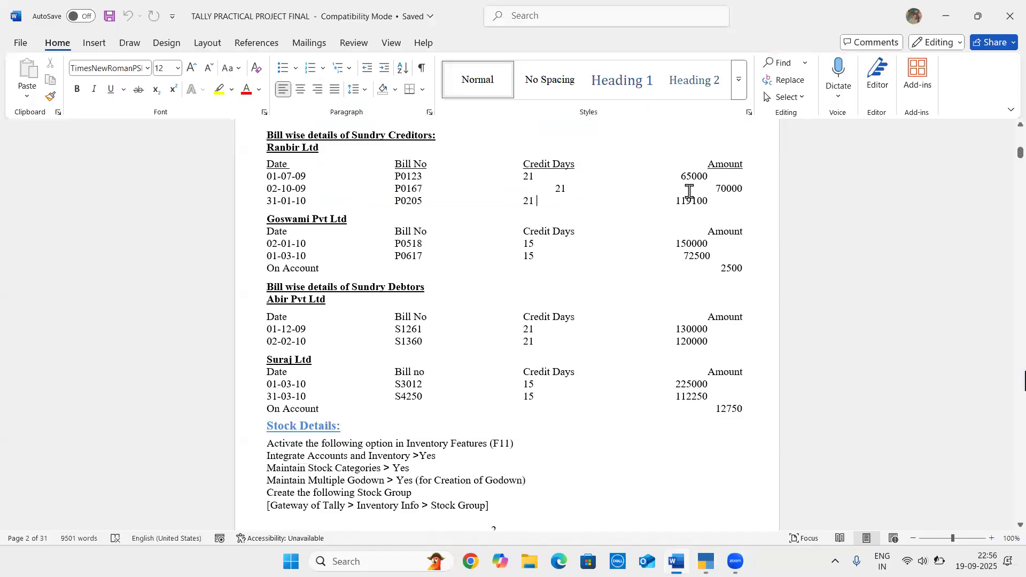
key(alt+Tab)
text(21)
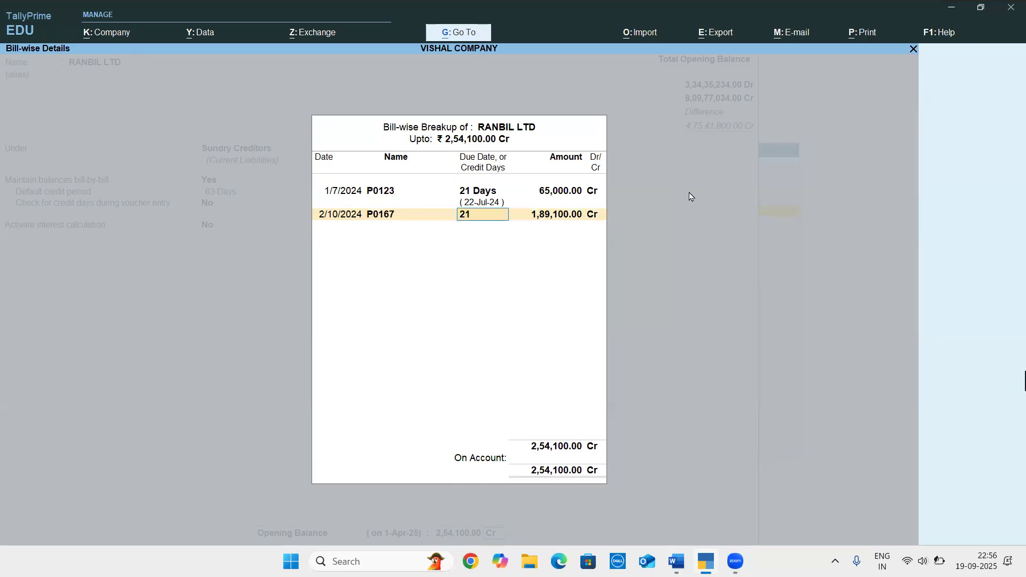
key(Return)
text(70000)
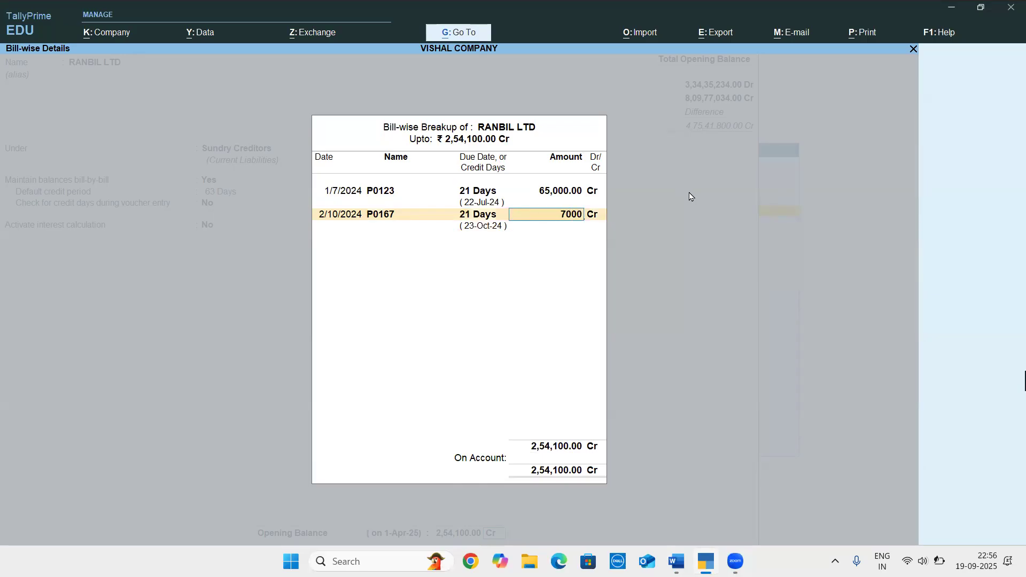
key(Return)
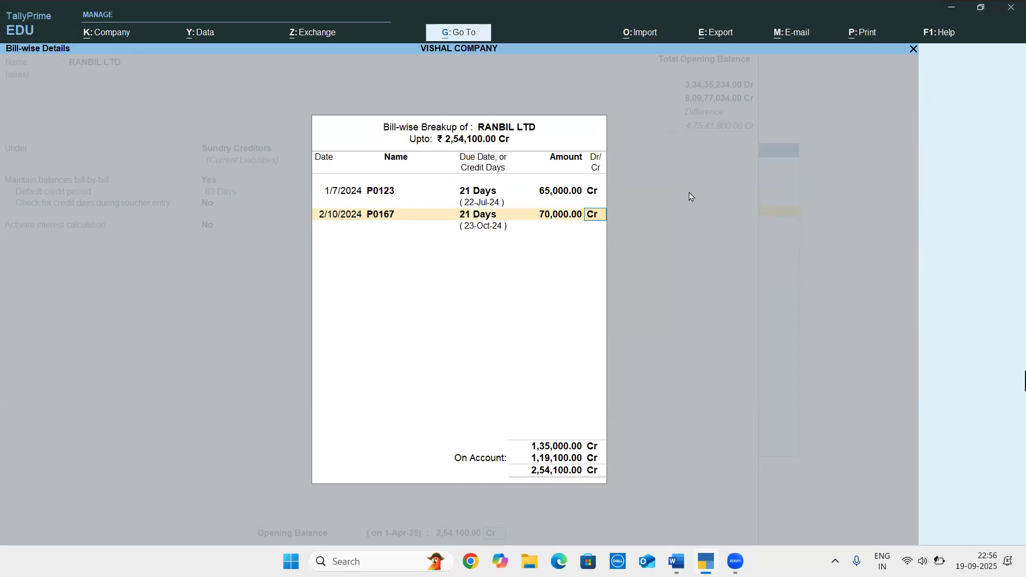
key(alt+Tab)
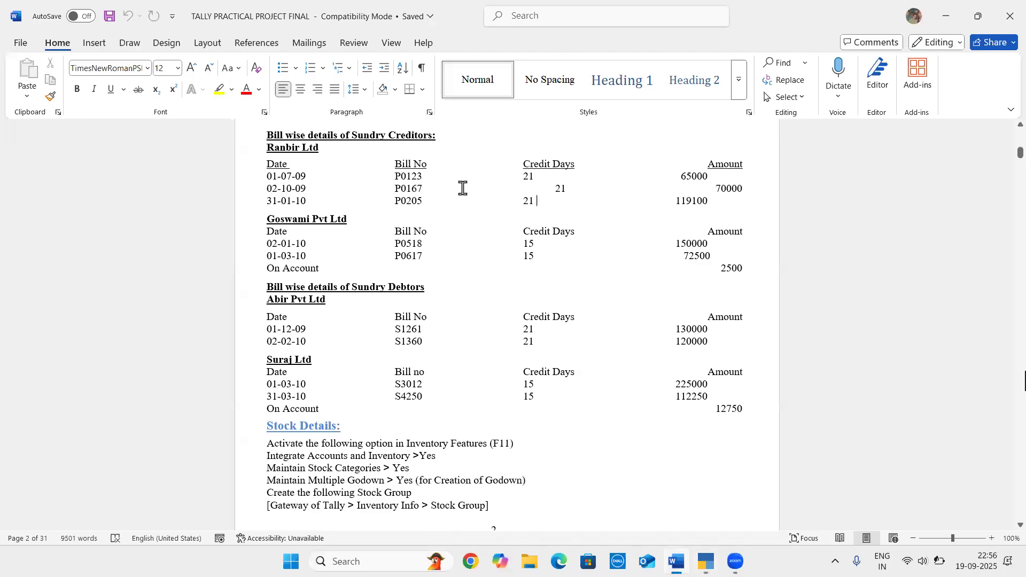
key(alt+Tab)
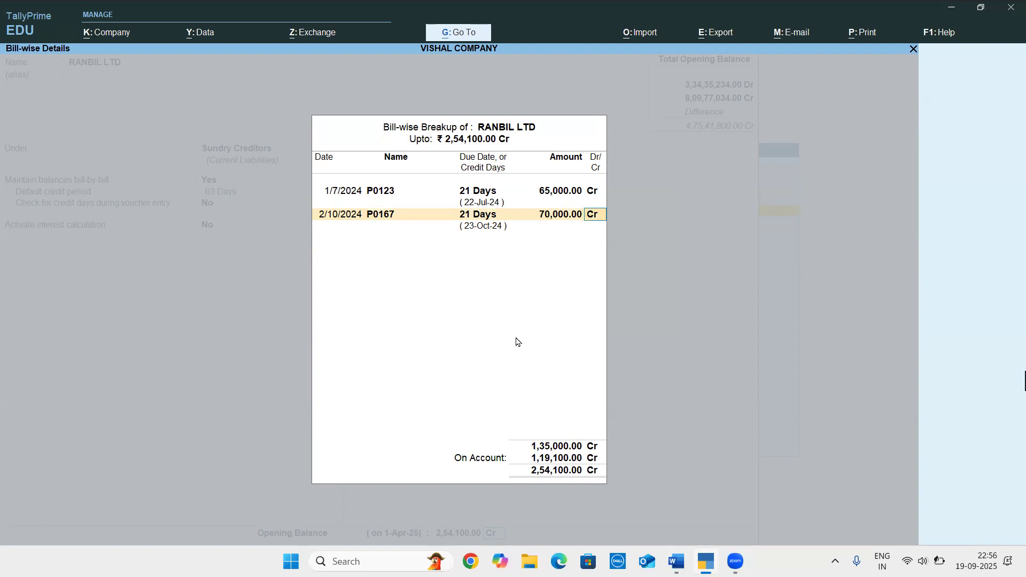
key(Return)
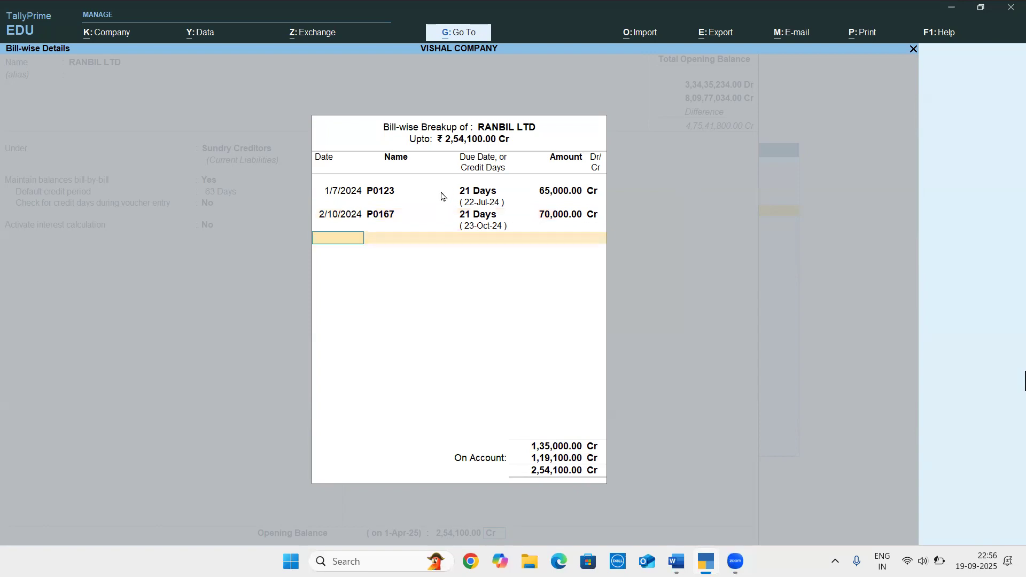
Look up the third Ranbir Ltd bill in the Word document and date the third breakup line 31/1/2025 in TallyPrime
key(alt+Tab)
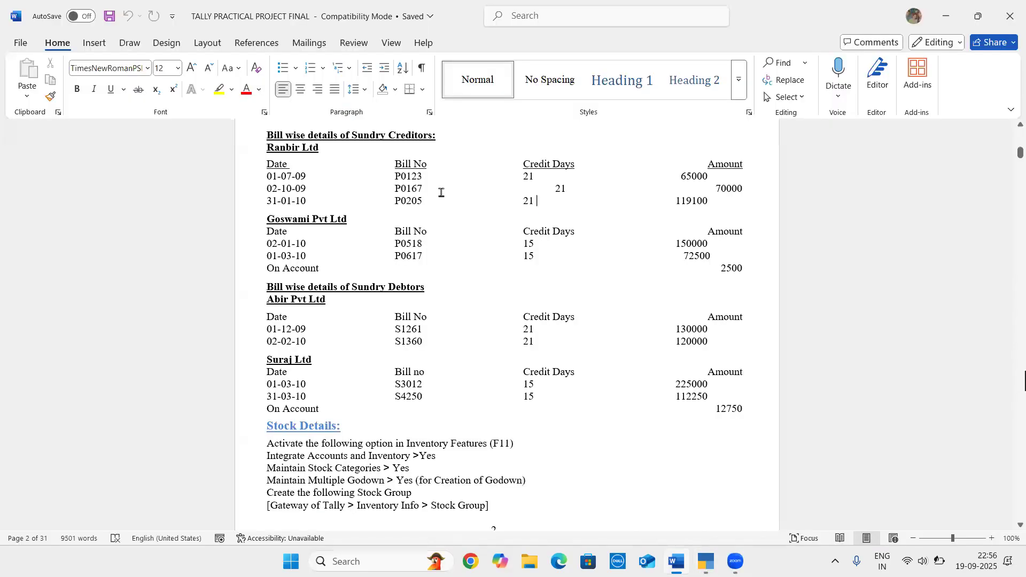
key(alt+Tab)
text(31-1)
key(Return)
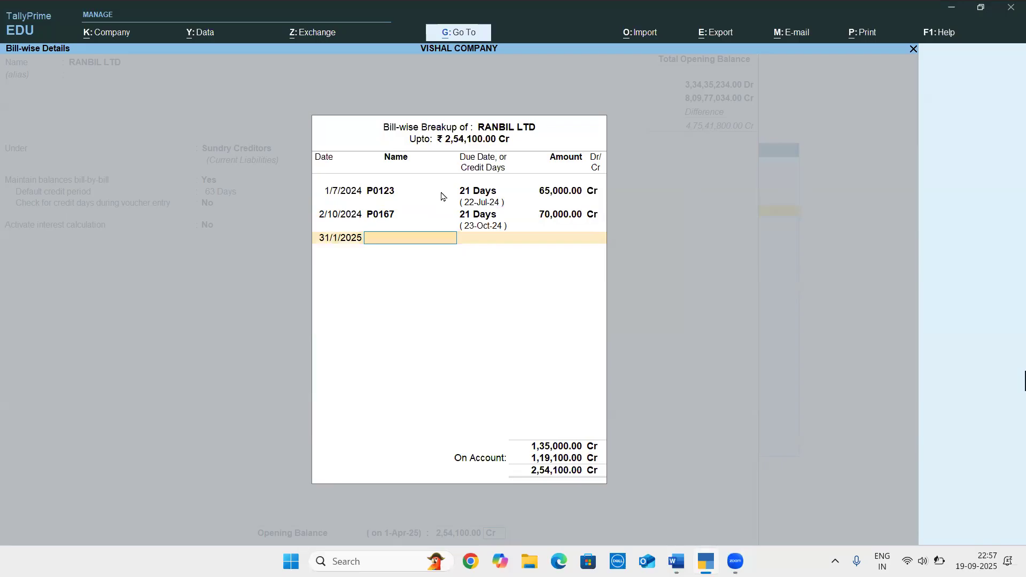
Take the third bill's number from the Word document and enter it as P0205 with 21 credit days
key(alt+Tab)
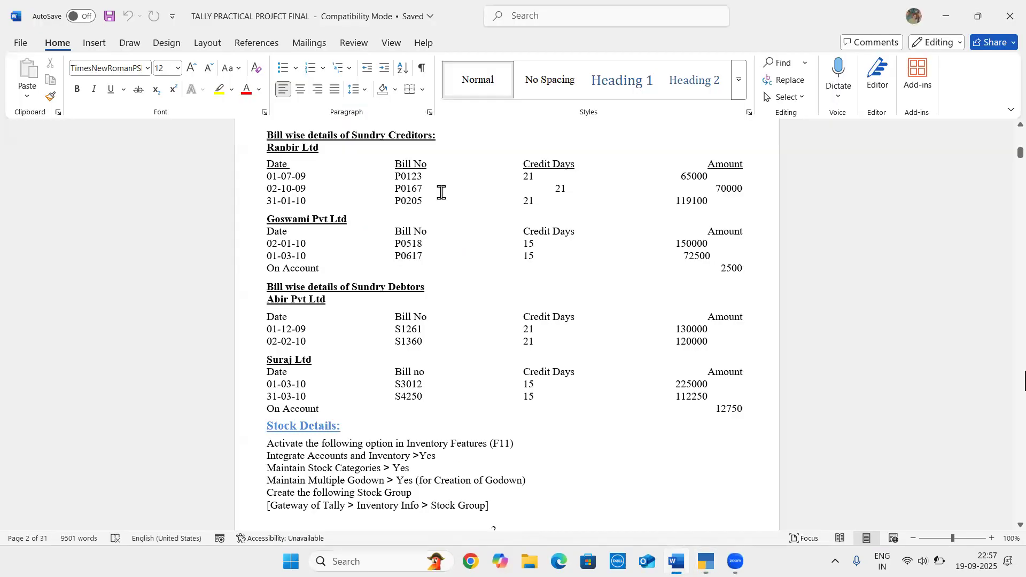
key(alt+Tab)
text(P0205)
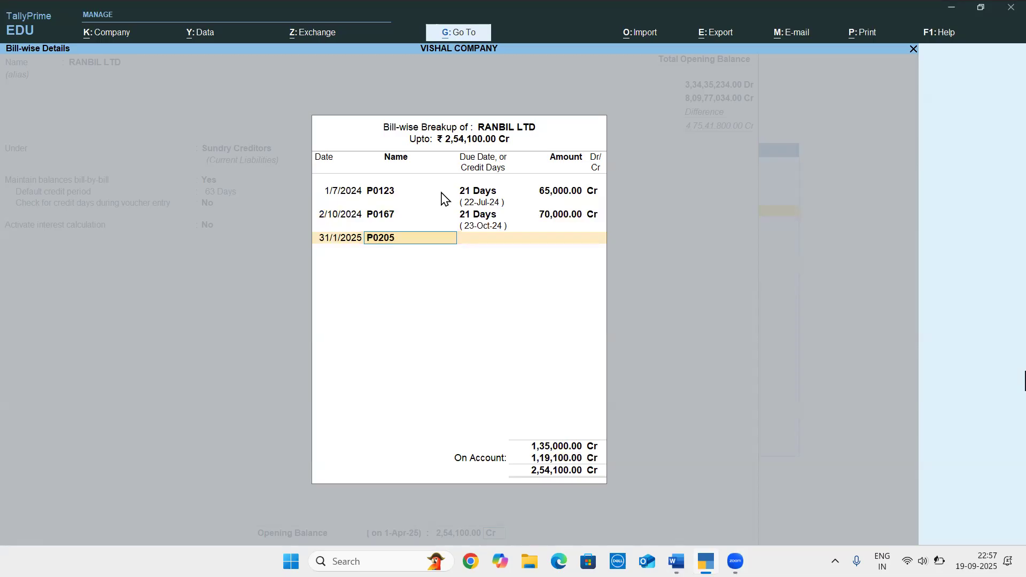
key(Return)
text(2)
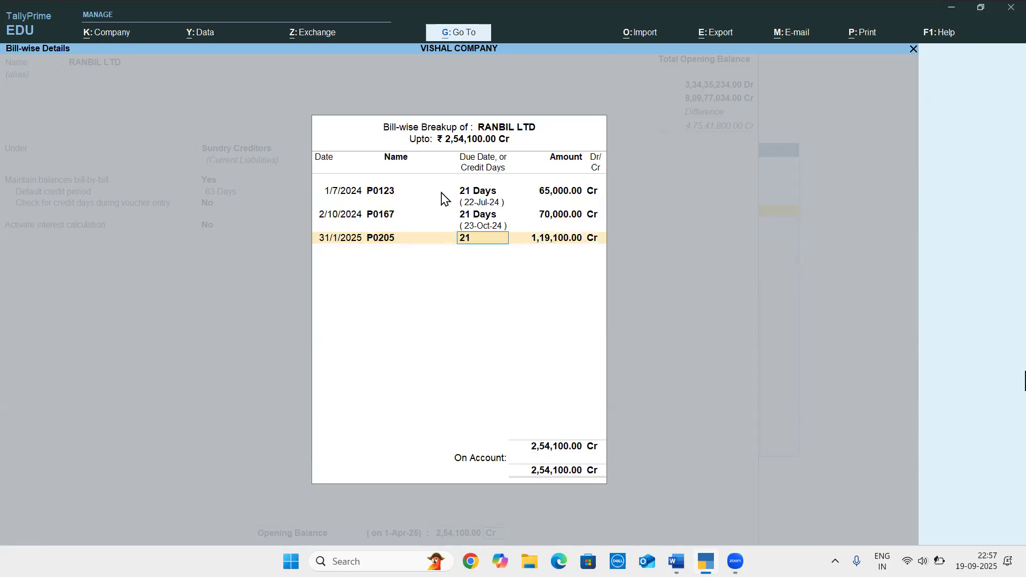
text(1)
key(Return)
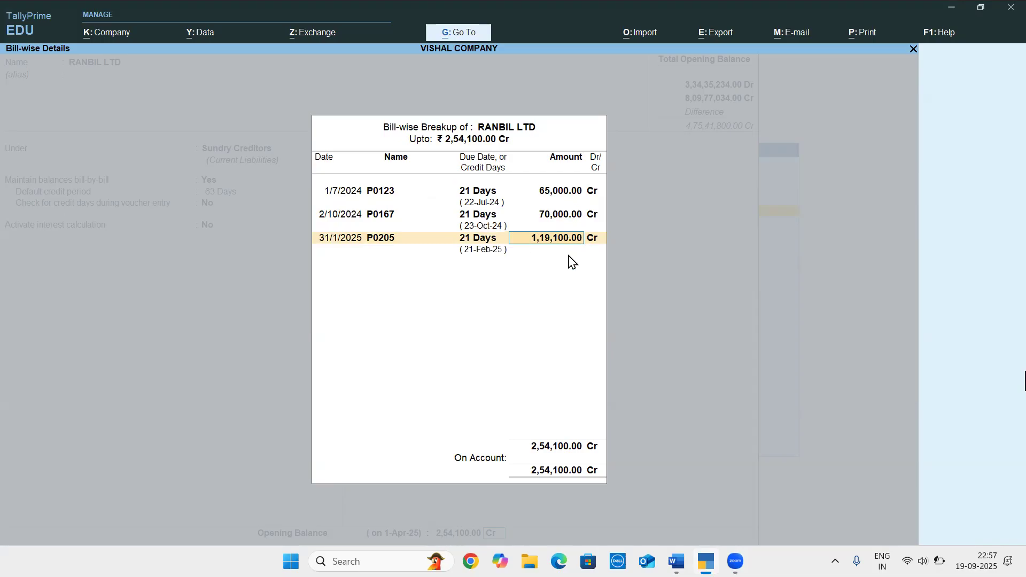
Accept 1,19,100 Cr as the amount of bill P0205 and save the RANBIL LTD ledger
key(Return)
key(Return)
key(Return)
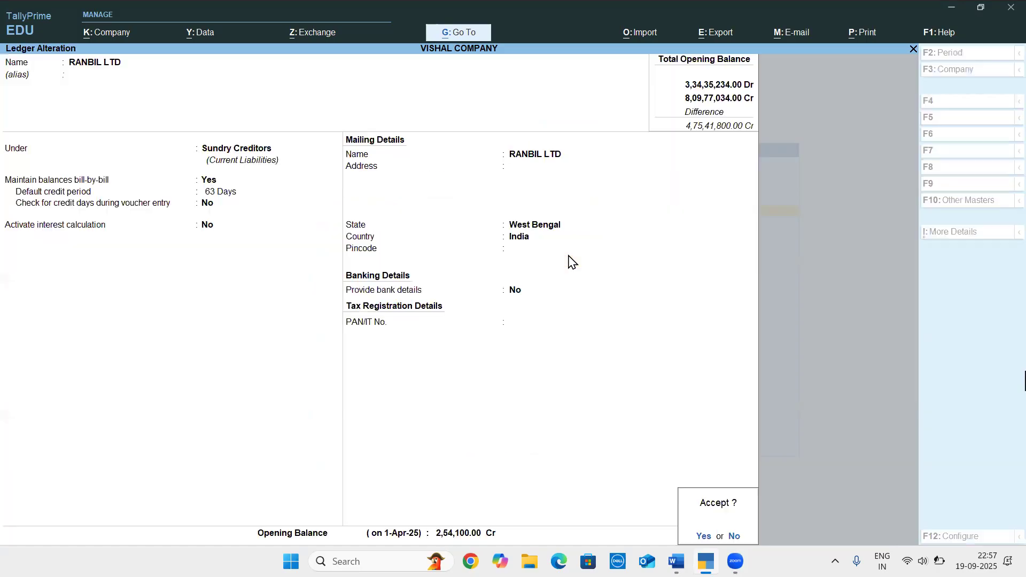
key(Return)
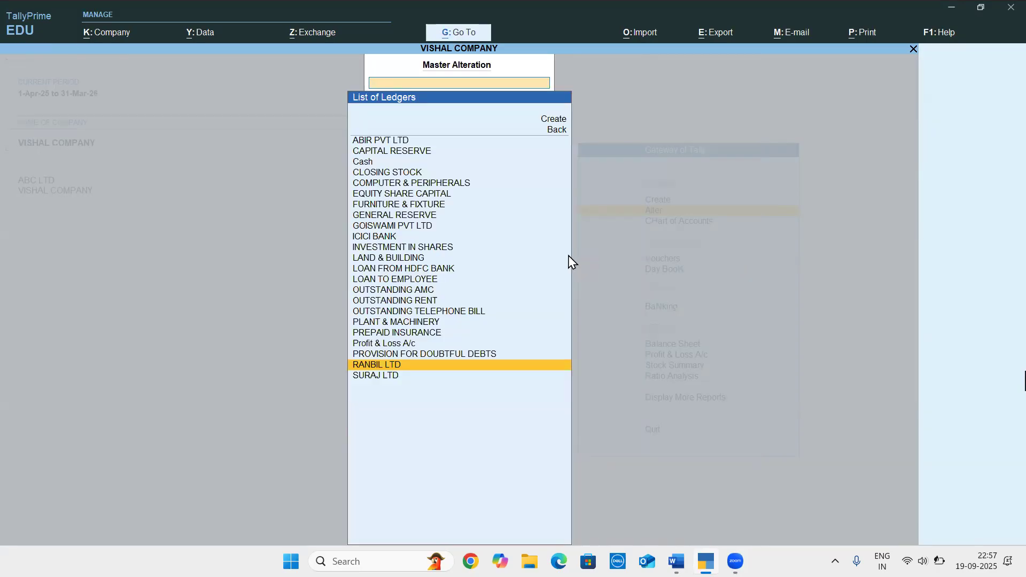
Check the next creditor in the Word document, then open the GOISWAMI PVT LTD ledger in TallyPrime and enable maintaining balances bill-by-bill
key(alt+Tab)
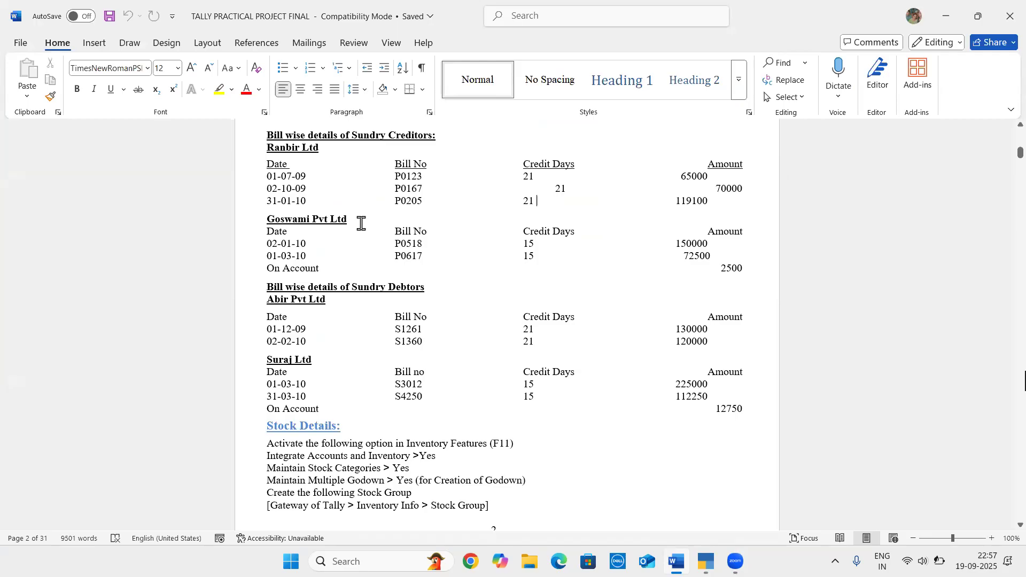
key(alt+Tab)
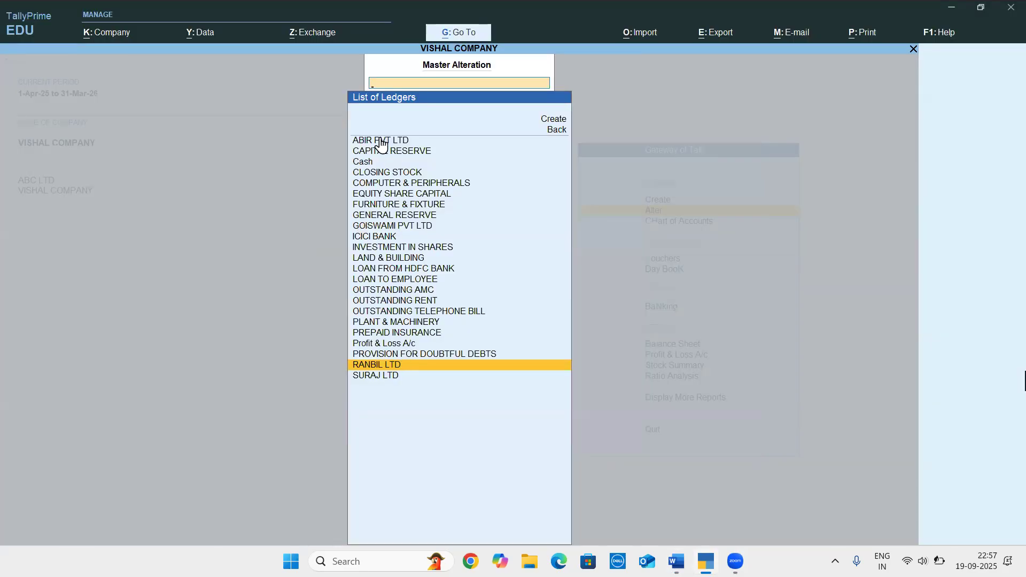
key(Up)
click(450, 268)
key(Up)
key(Up)
key(Up)
key(Up)
key(Up)
key(Down)
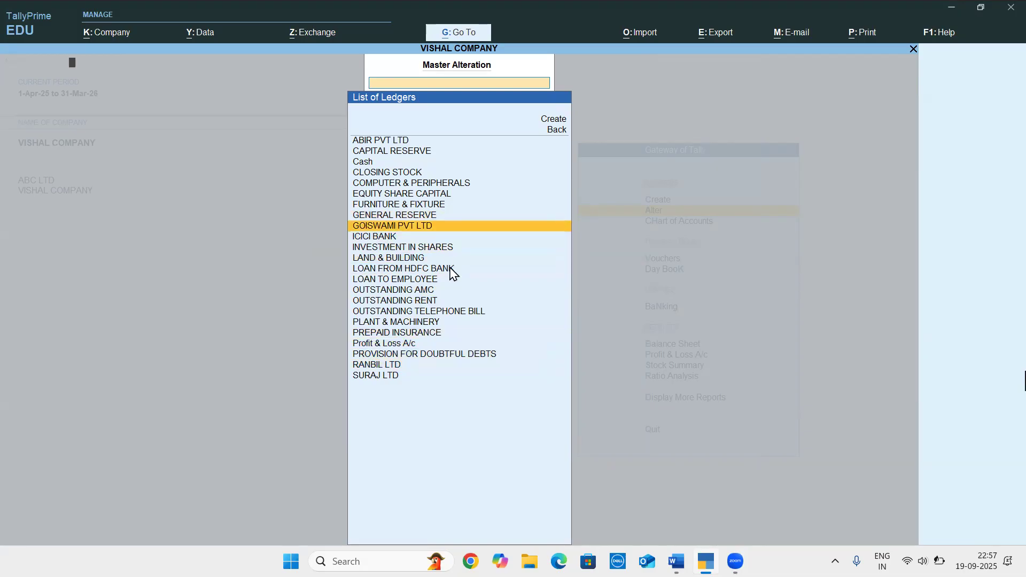
key(Return)
key(Return)
key(Return)
key(Return)
text(y)
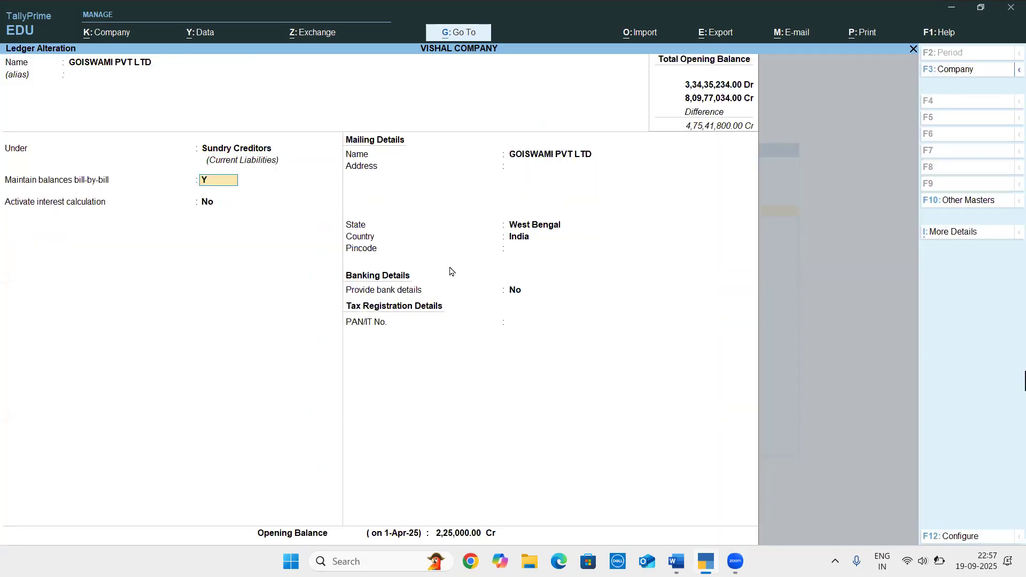
key(Return)
Check Goswami's credit terms in the Word document, then set the ledger's default credit period to 30 days in TallyPrime and open the bill-wise breakup
key(alt+Tab)
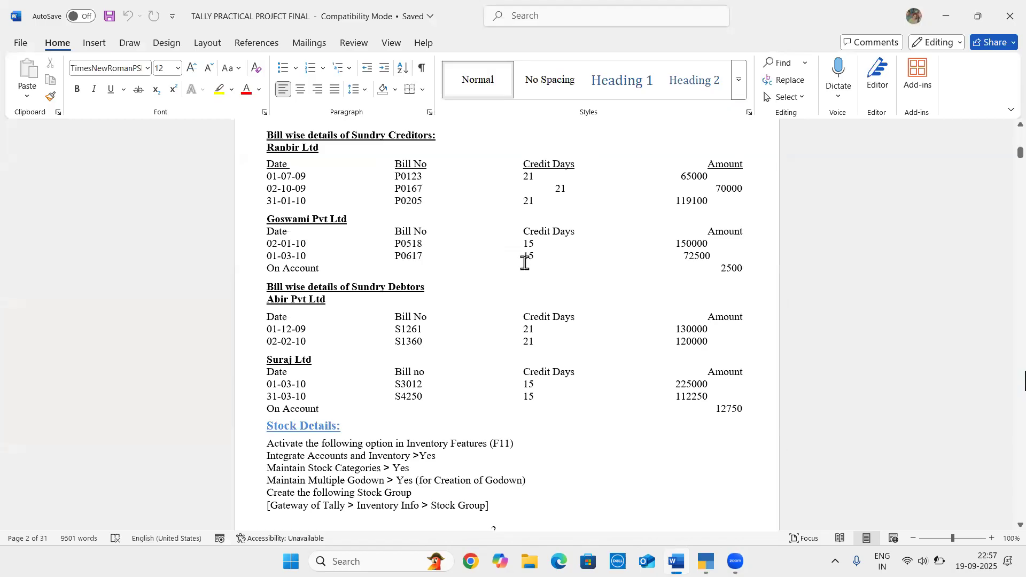
key(alt+Tab)
key(Return)
key(Return)
key(Return)
key(Return)
key(Return)
key(Return)
key(Return)
key(Return)
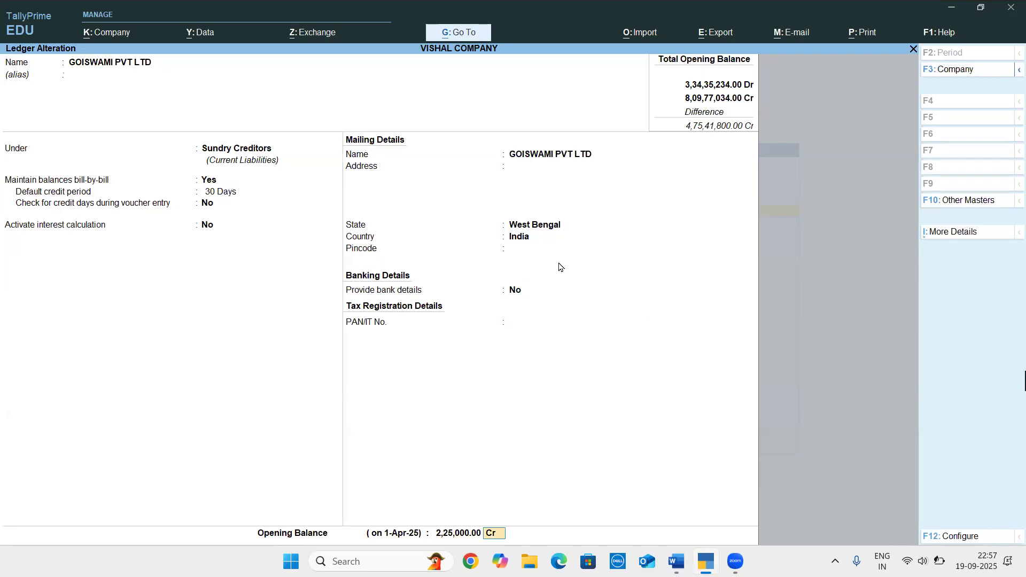
key(Return)
Look up the first Goswami bill in the Word document and date the first breakup line 2/1/2025 in TallyPrime
key(alt+Tab)
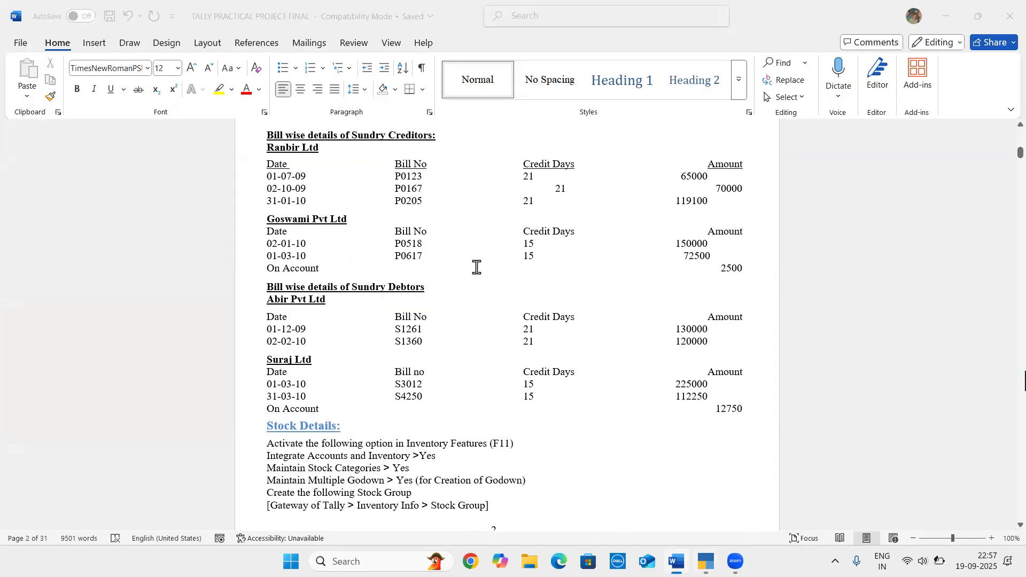
key(alt+Tab)
text(02-01)
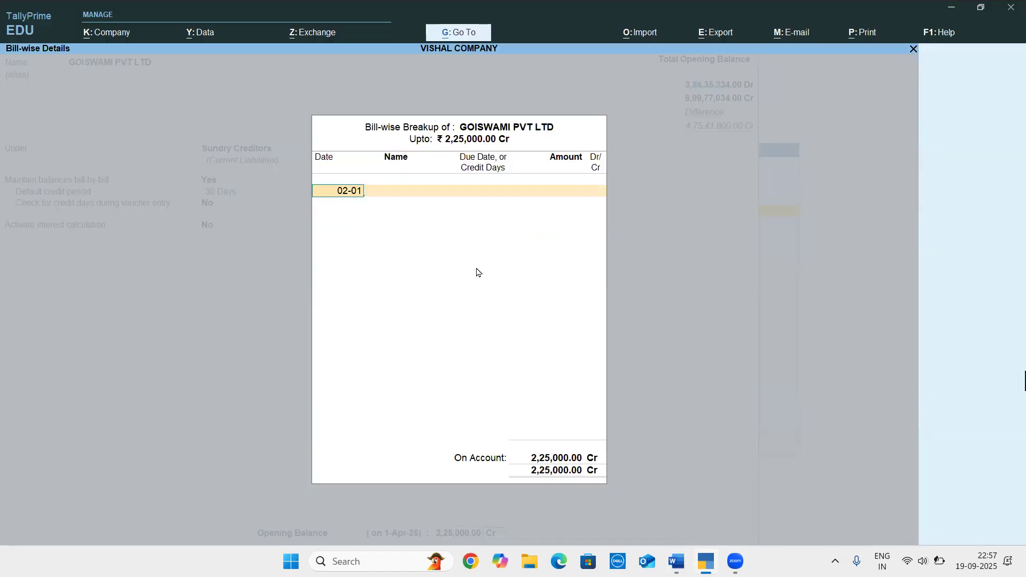
key(Return)
Take the first bill's details from the Word document and enter P0518 with 15 credit days and an amount of 1,50,000 Cr in TallyPrime
key(alt+Tab)
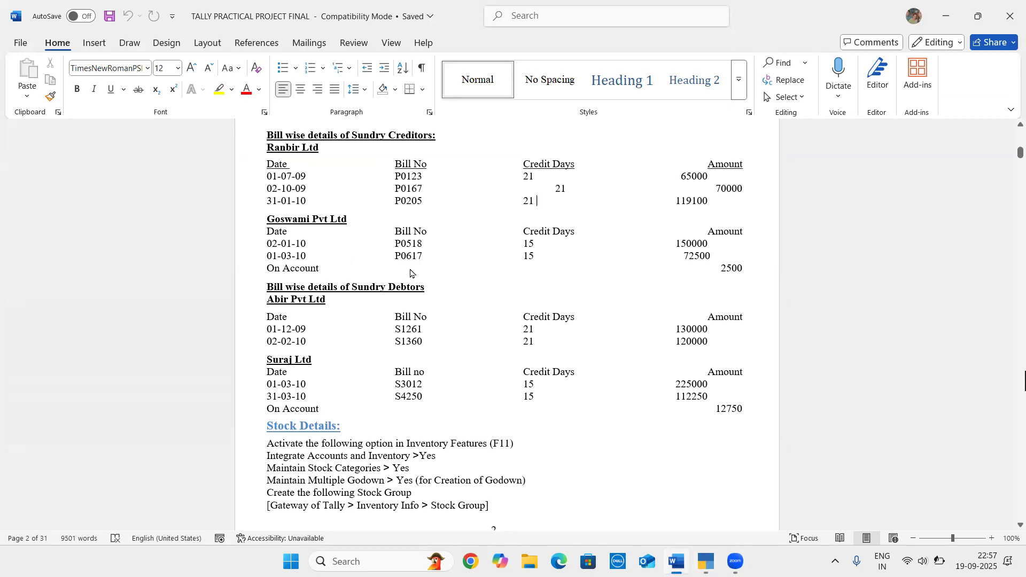
key(alt+Tab)
text(P0518)
key(Return)
text(15)
key(Return)
text(150000)
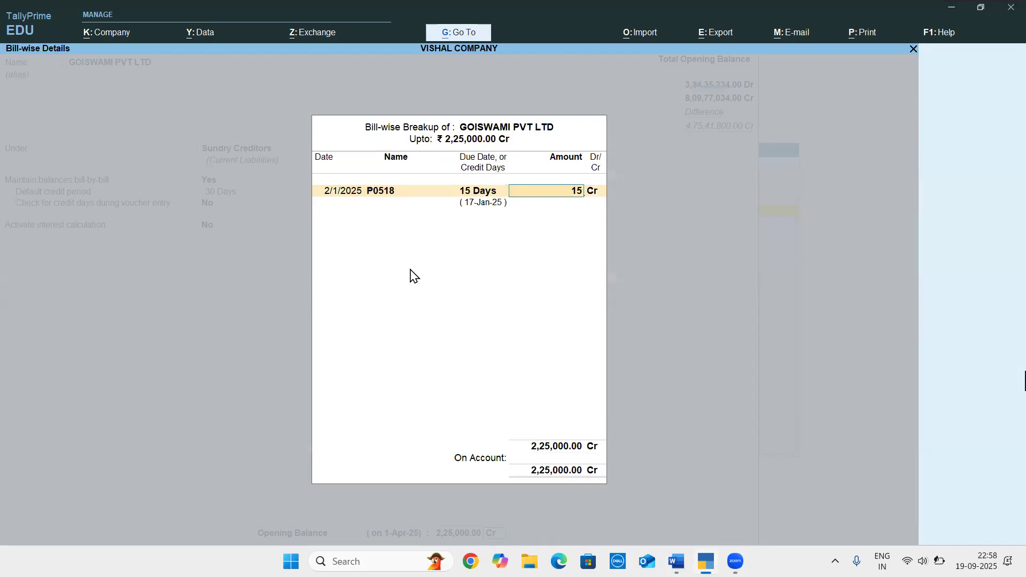
key(Return)
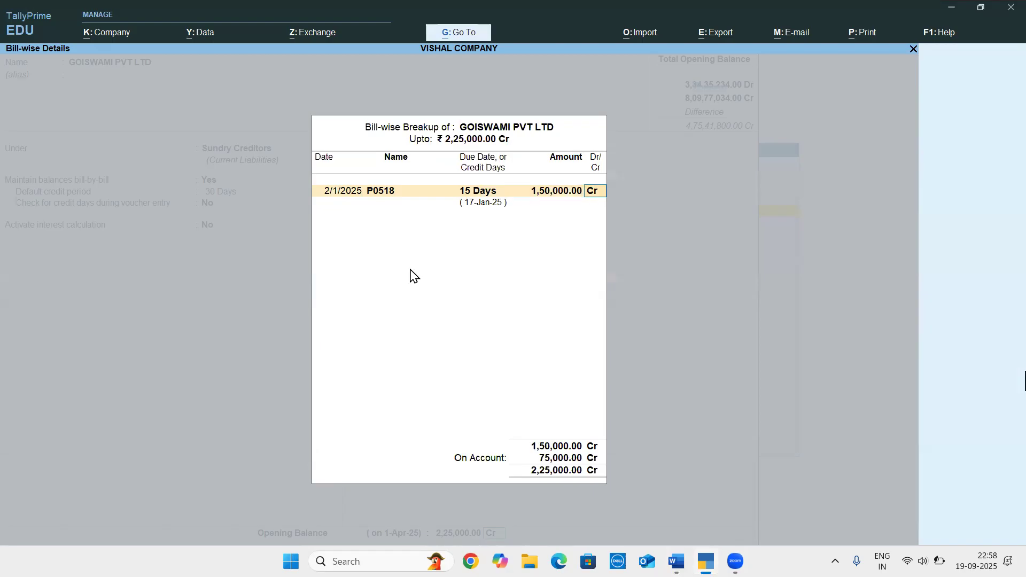
key(Return)
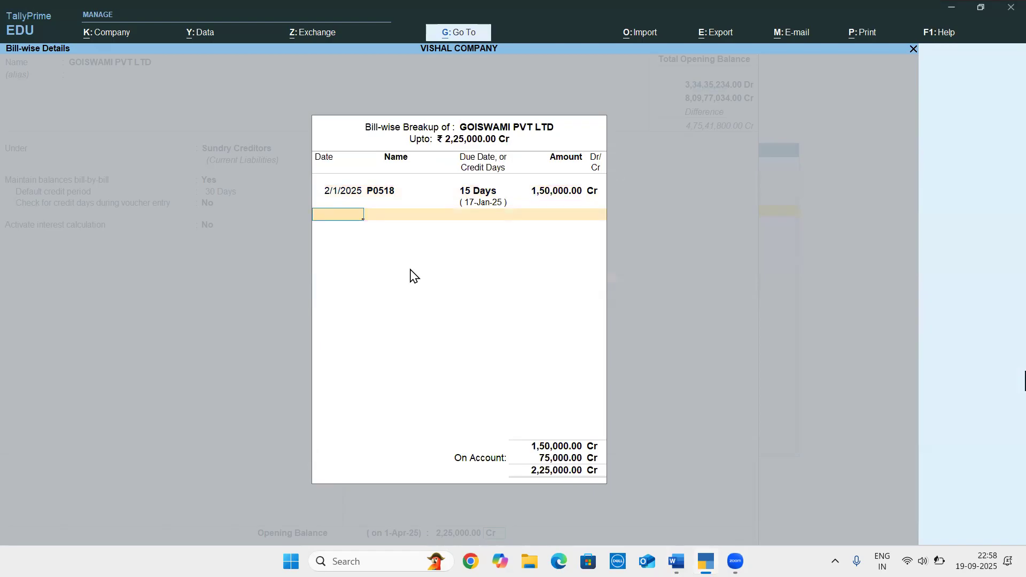
Look up the second Goswami bill in the Word document and enter it in TallyPrime dated 1/3/2025 with bill number P0617
key(alt+Tab)
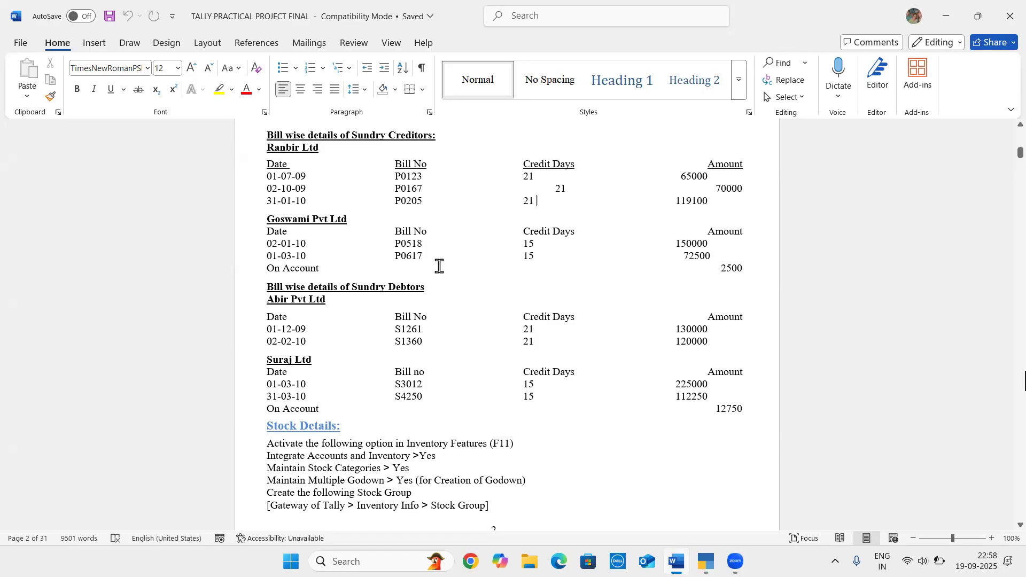
key(alt+Tab)
text(03)
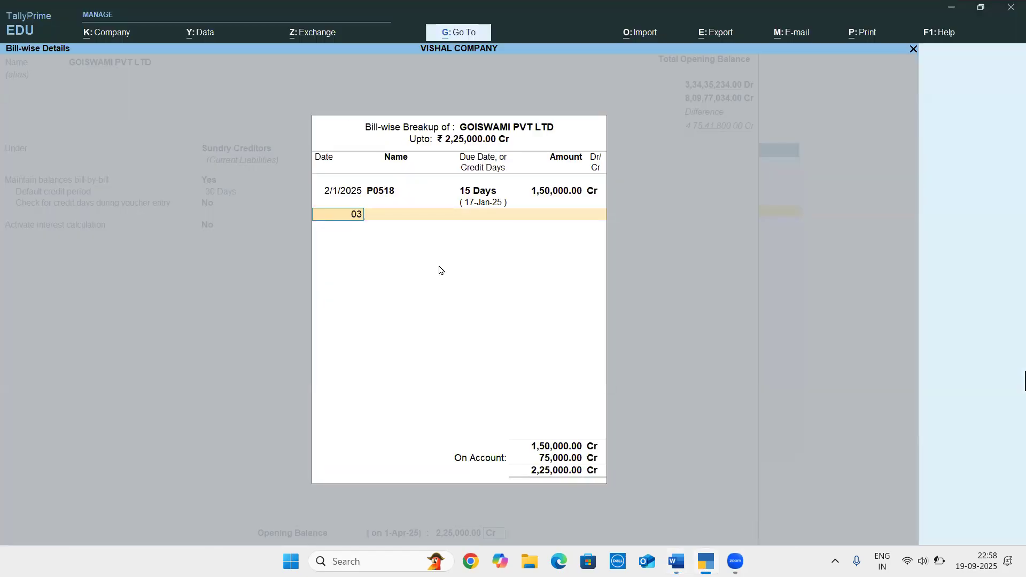
key(BackSpace)
key(BackSpace)
text(01-03)
key(Return)
text(P0617)
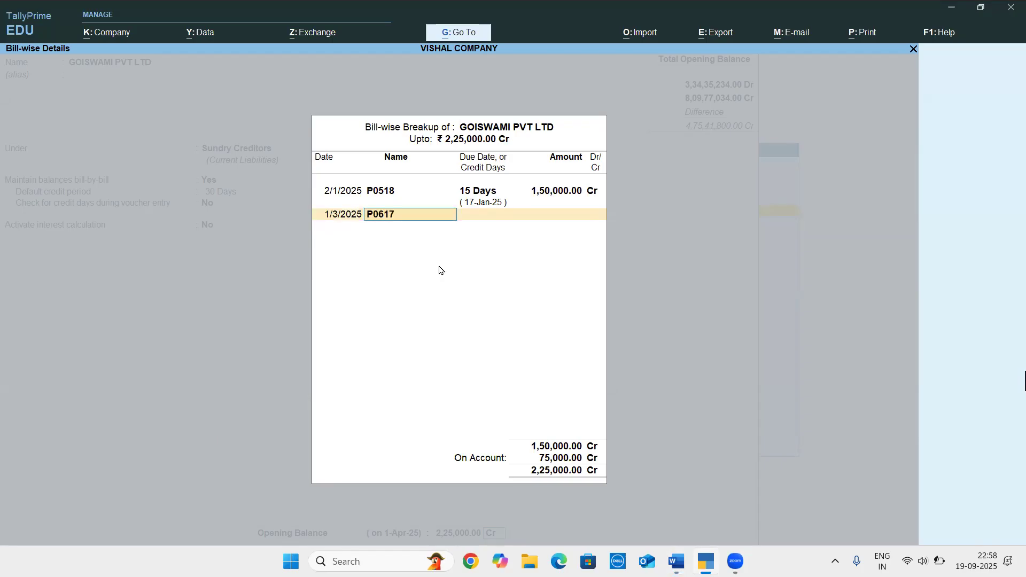
Give bill P0617 15 credit days and, after checking the Word document, an amount of 72,500 Cr
key(Return)
text(15 Days)
key(Return)
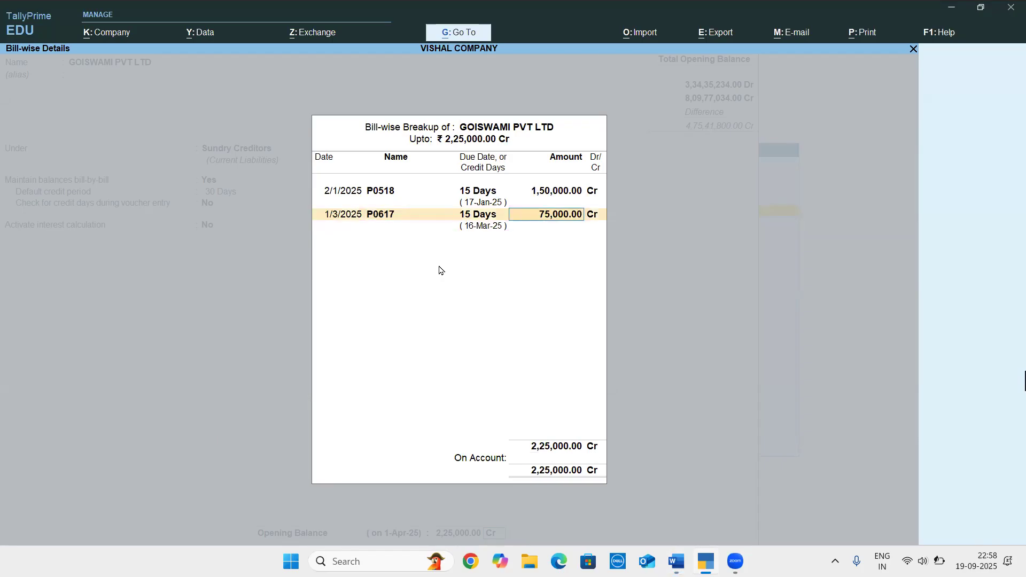
key(alt+Tab)
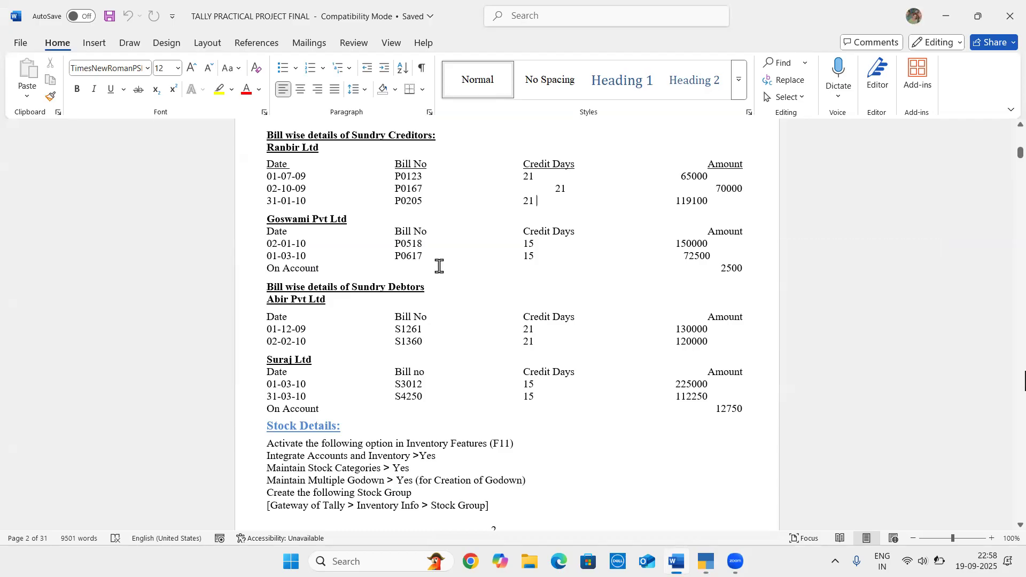
key(alt+Tab)
text(72500)
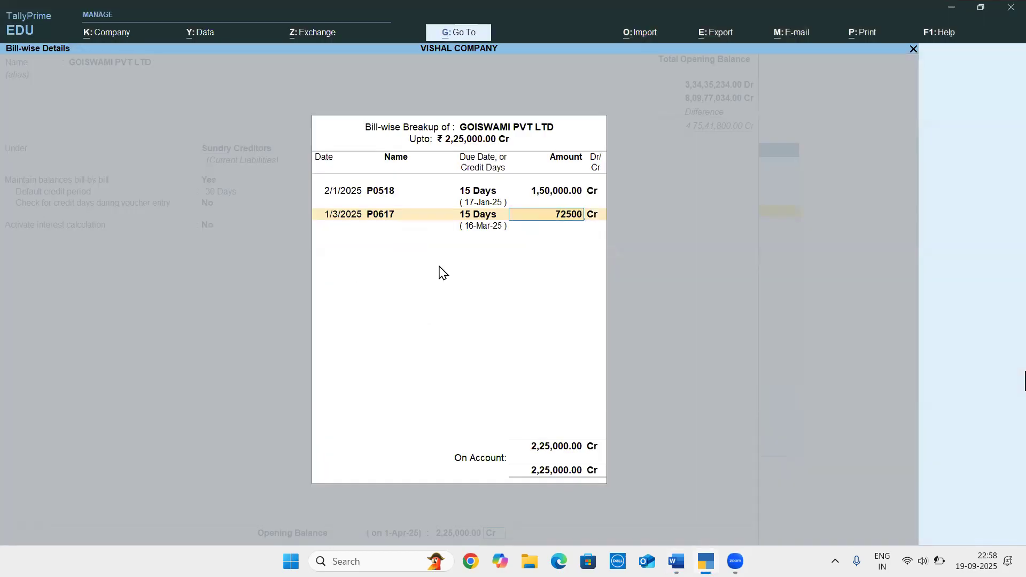
key(Return)
key(Return)
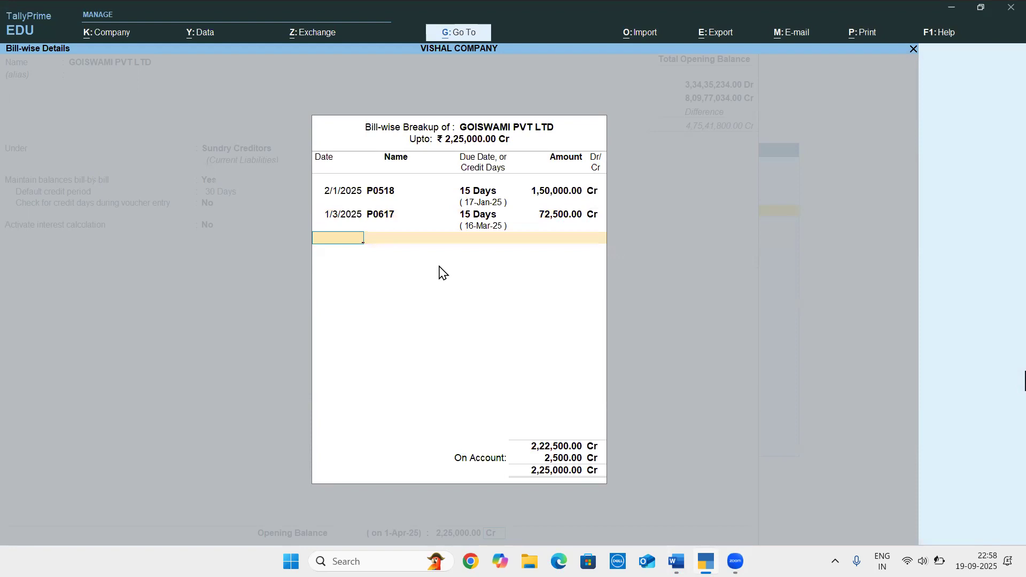
Check the on-account amount in the Word document, leave 2,500 Cr on account and save the GOISWAMI PVT LTD ledger in TallyPrime
key(alt+Tab)
key(alt+Tab)
key(Return)
key(Return)
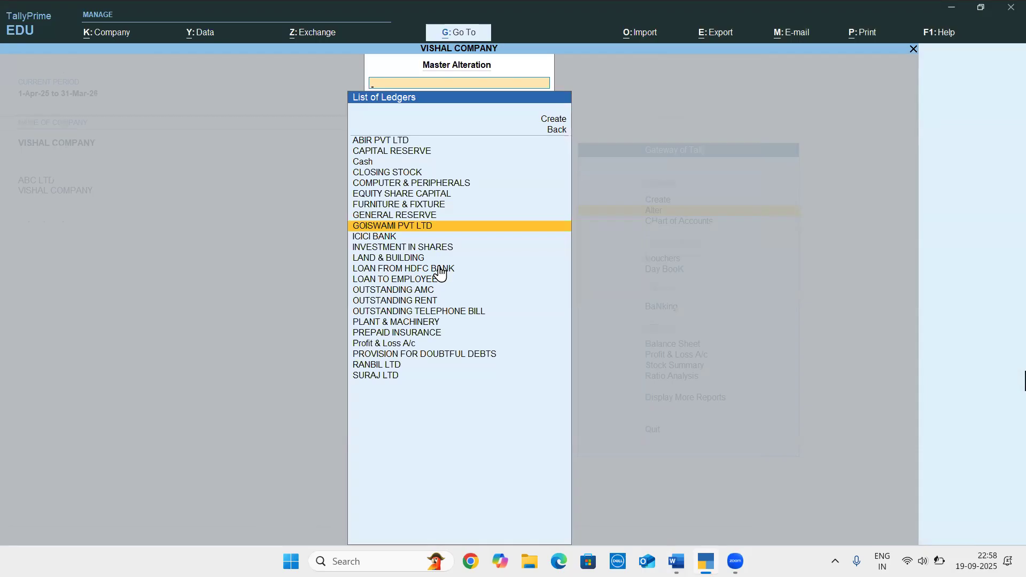
Find the bill-wise details of the sundry debtor Abir Pvt Ltd in the Word document
key(alt+Tab)
scroll(324, 340, down, 2)
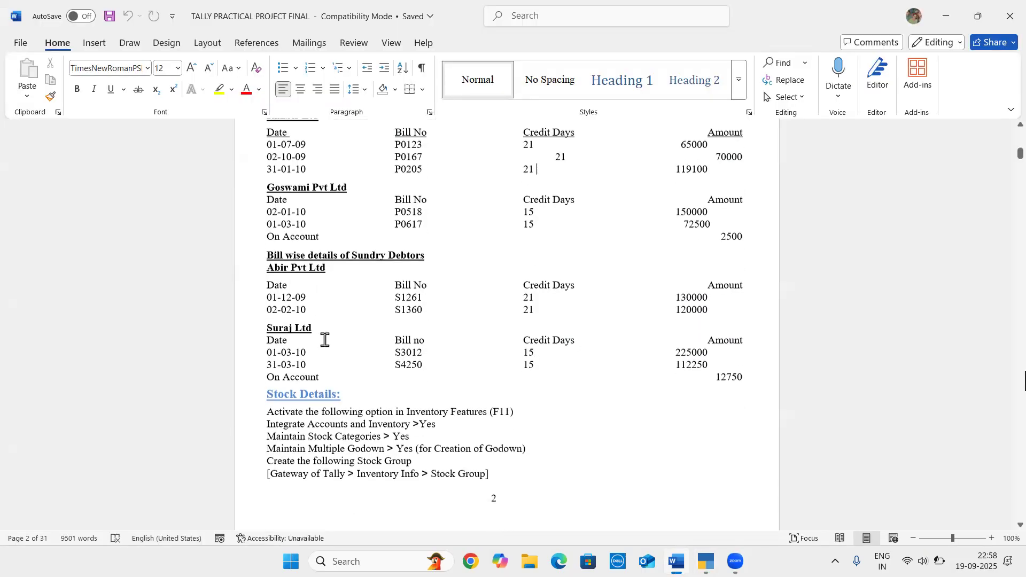
scroll(325, 339, down, 2)
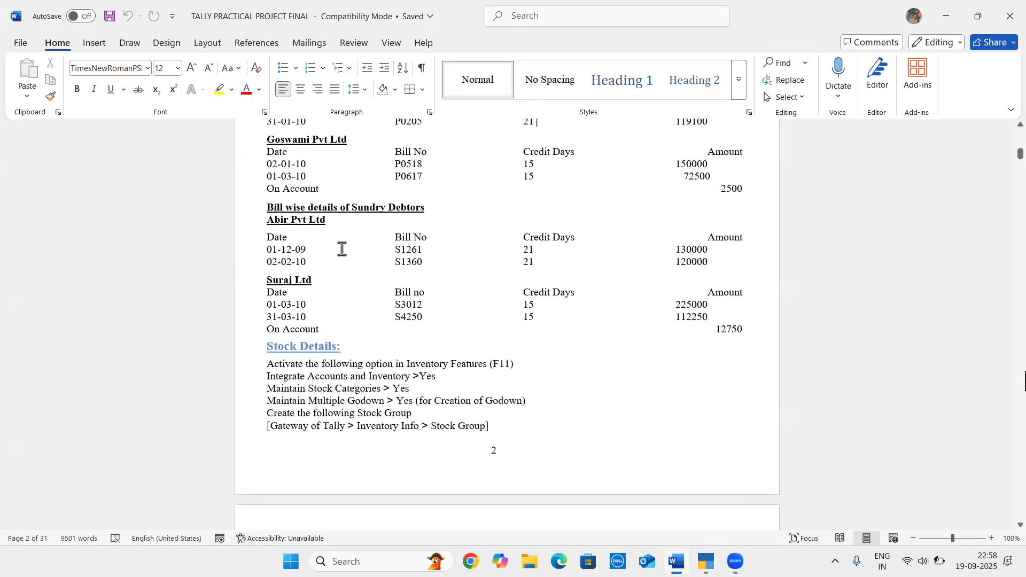
drag(267, 220, 327, 221)
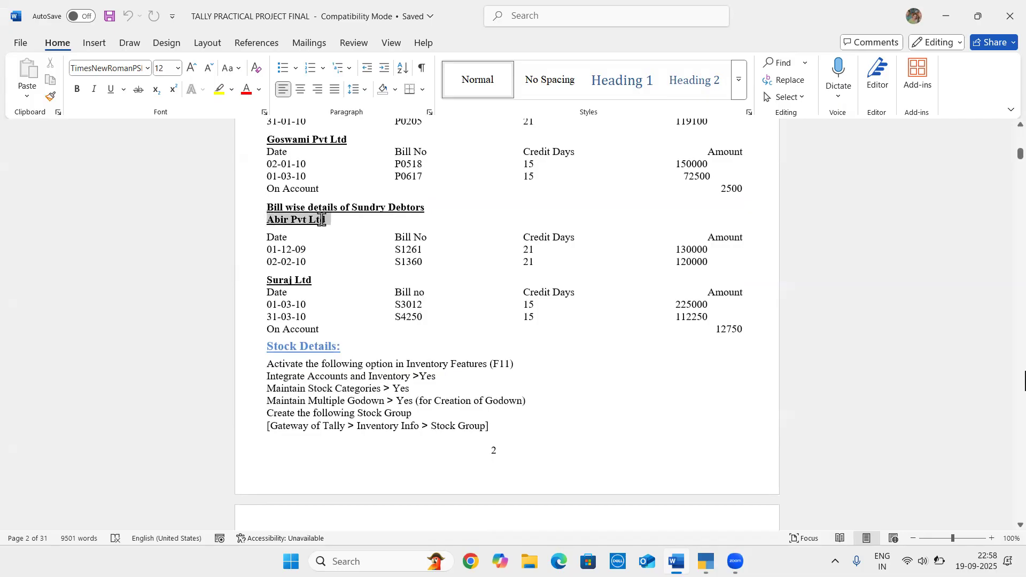
Open the ABIR PVT LTD ledger for alteration in TallyPrime and enable maintaining balances bill-by-bill
key(alt+Tab)
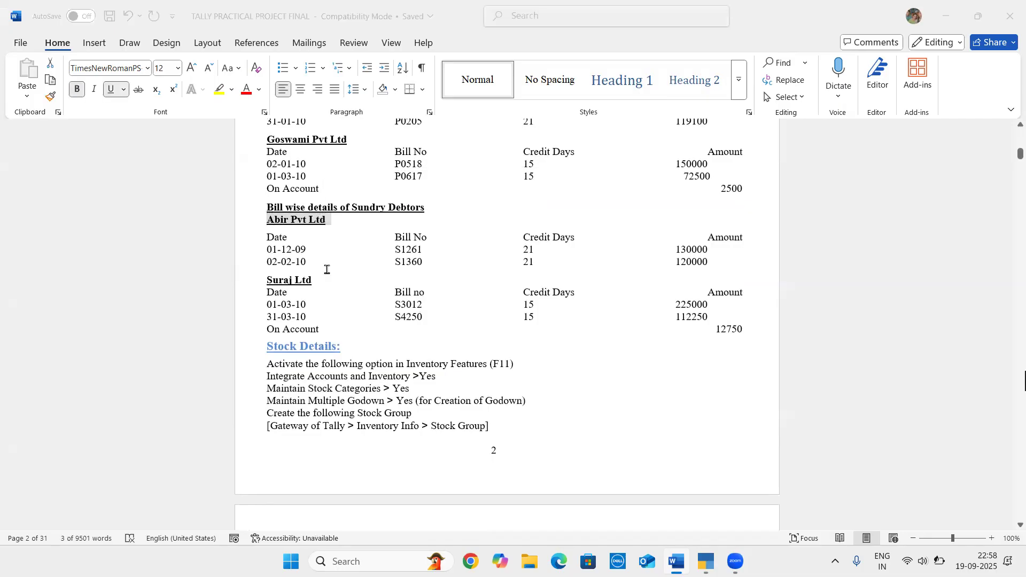
key(Up)
key(Up)
key(Up)
key(Up)
key(Up)
key(Up)
key(Up)
key(Up)
key(Up)
key(Up)
key(Down)
key(Down)
key(Return)
key(Return)
key(Return)
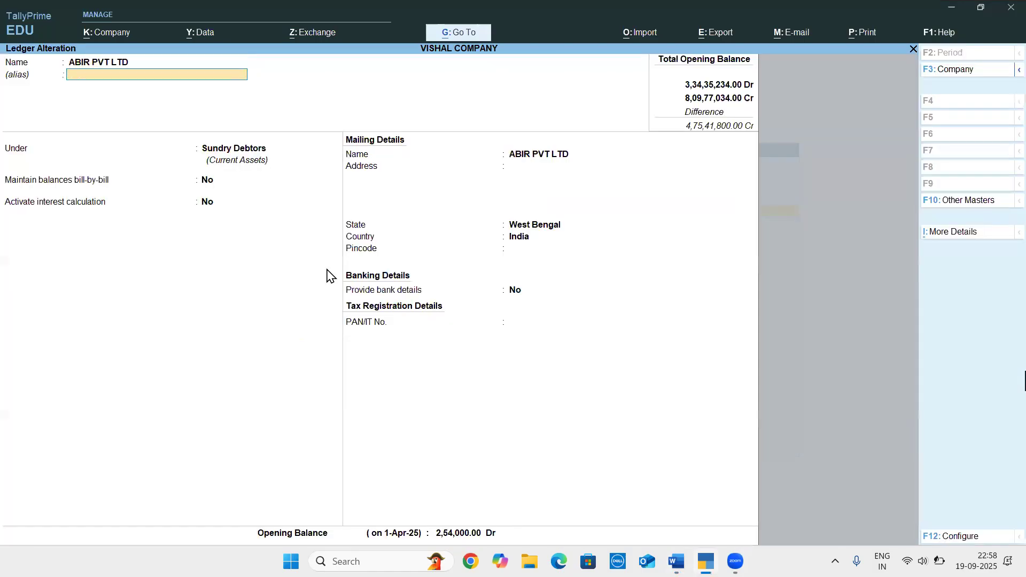
key(Return)
text(y)
key(Return)
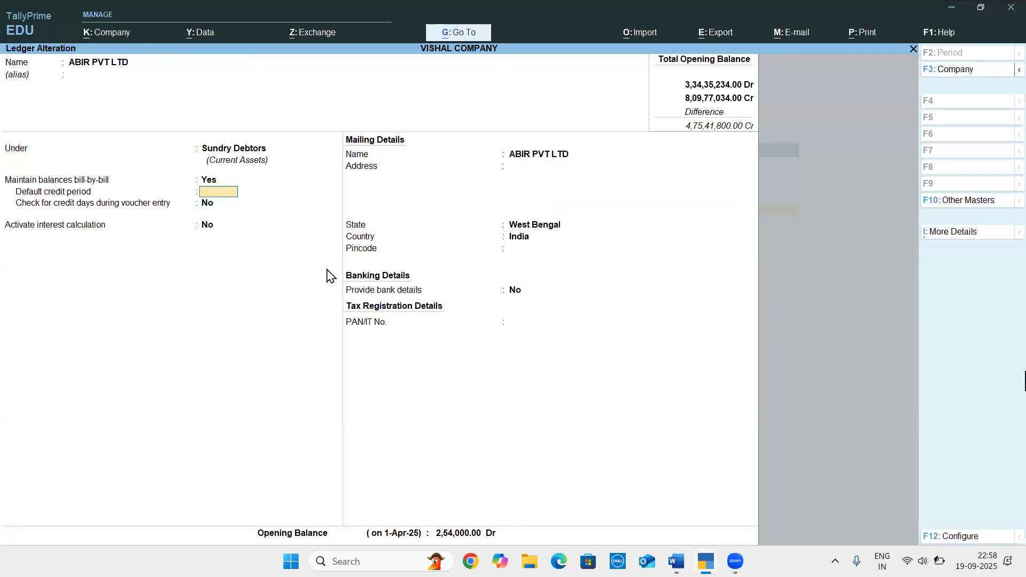
Check Abir's credit days in the Word document, then set the ledger's default credit period to 42 days in TallyPrime and open the bill-wise breakup
key(alt)
key(alt+Tab)
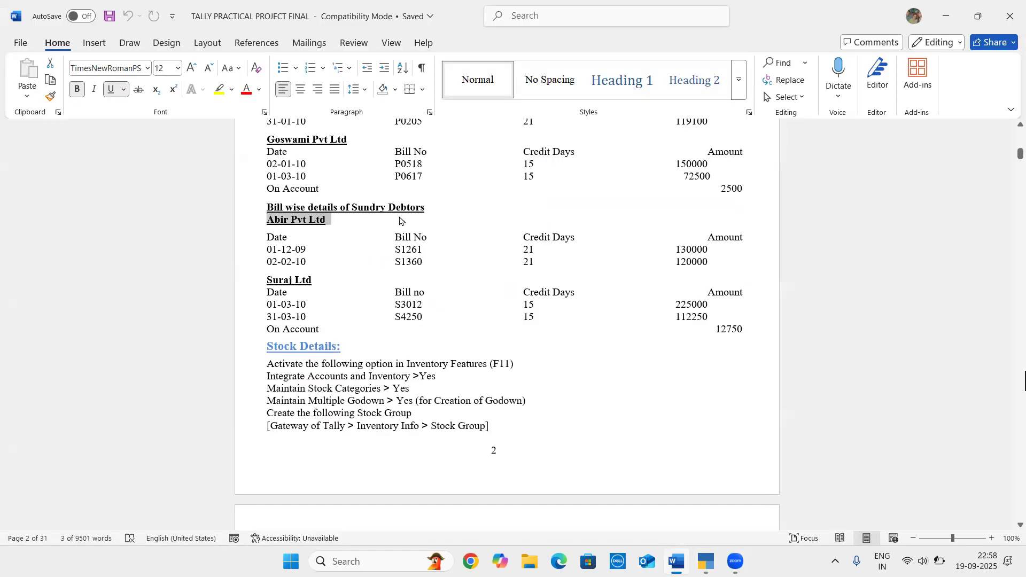
click(394, 247)
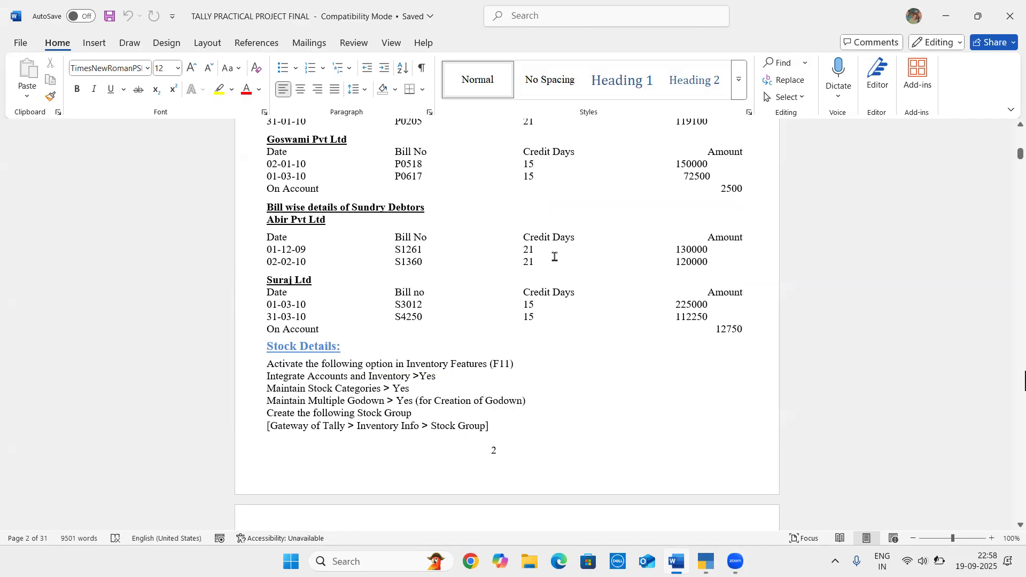
key(alt+Tab)
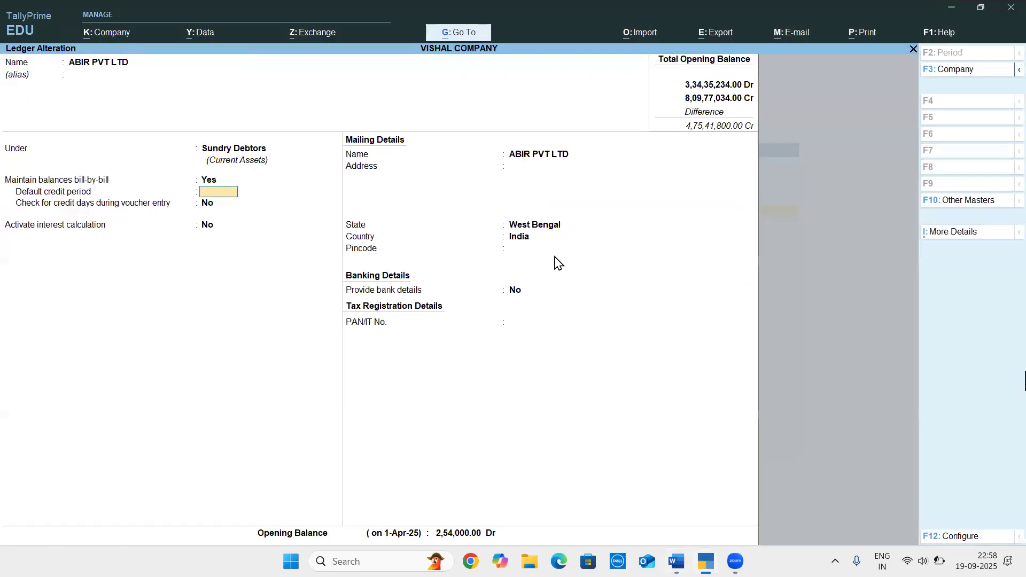
text(45)
key(BackSpace)
text(2)
key(Return)
key(Return)
key(Return)
key(Return)
key(Return)
key(Return)
key(Return)
key(Return)
key(Return)
key(Return)
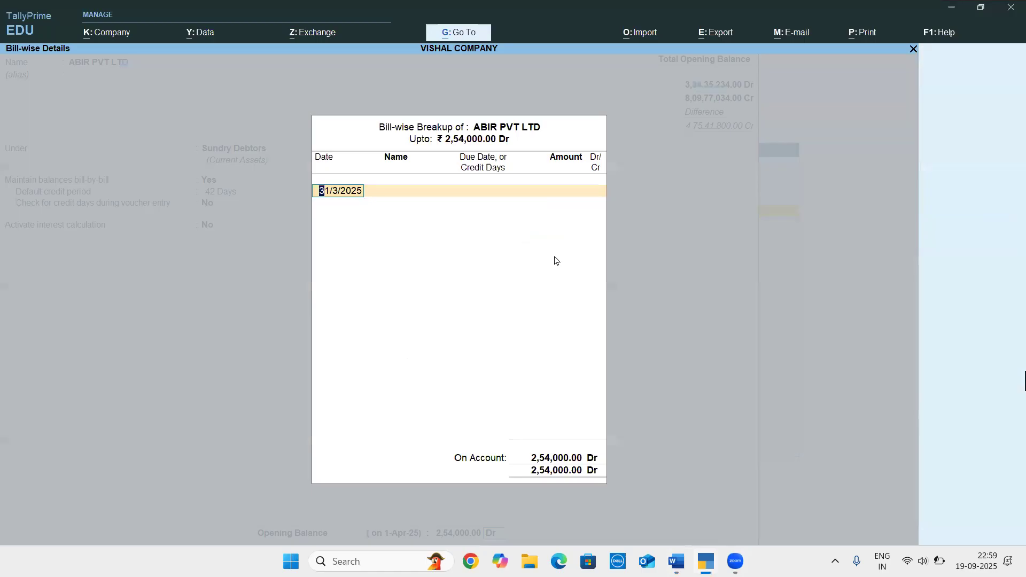
Look up the first Abir bill in the Word document and enter it in TallyPrime dated 1/12/2024 as S1261 with 21 credit days
key(alt+Tab)
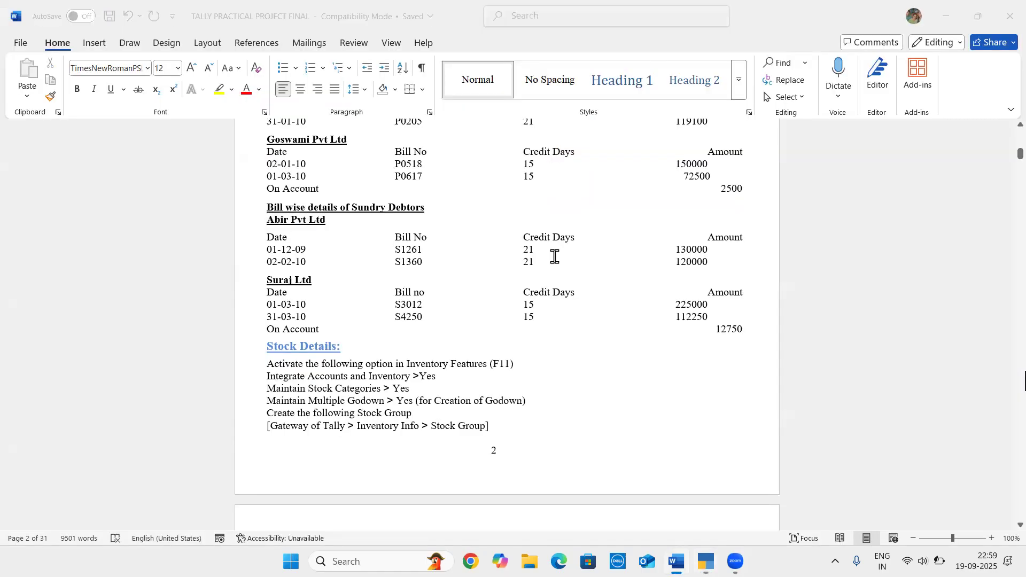
key(alt+Tab)
text(1-12)
key(Return)
text(S1261)
key(Return)
key(BackSpace)
text(21)
key(Return)
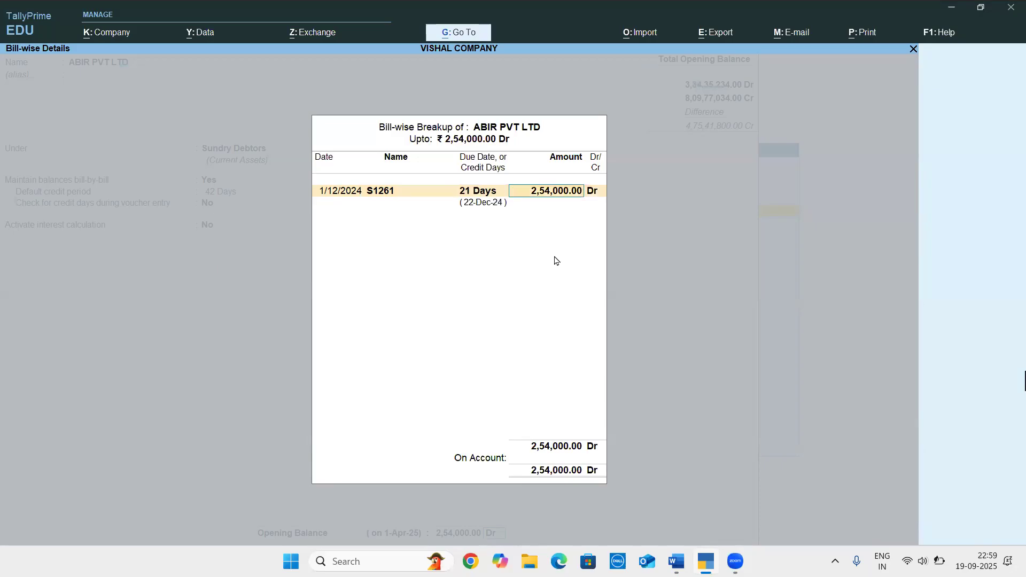
Check the first bill's amount in the Word document and set bill S1261 to 1,30,000 Dr in TallyPrime
key(alt+Tab)
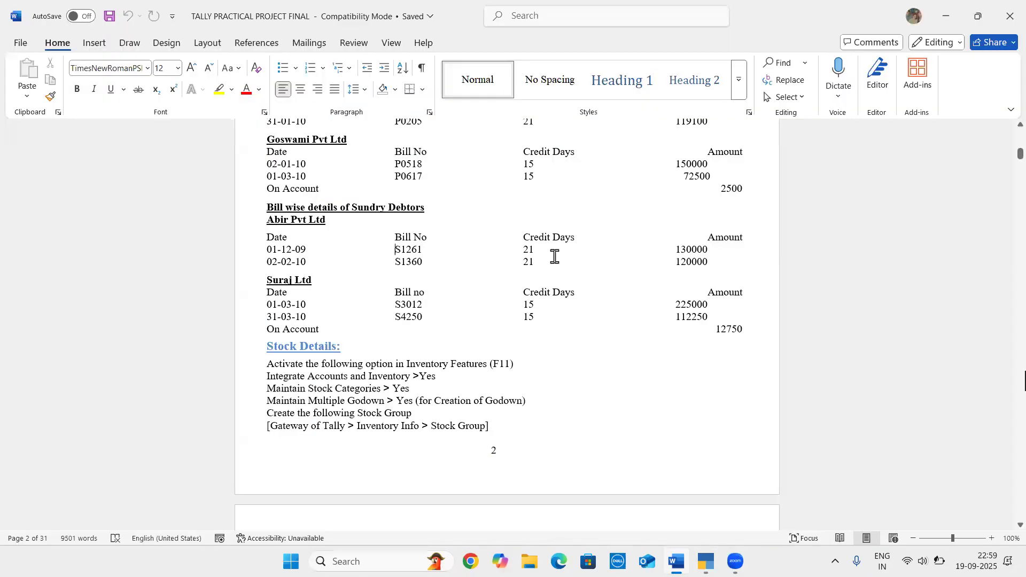
key(alt+Tab)
text(1,30,00)
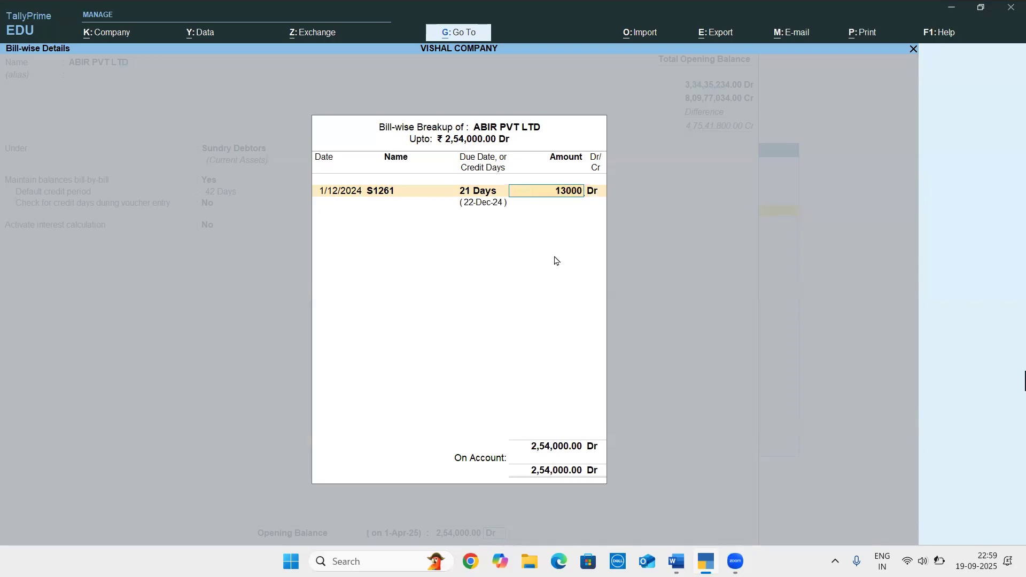
text(0)
key(Return)
key(Return)
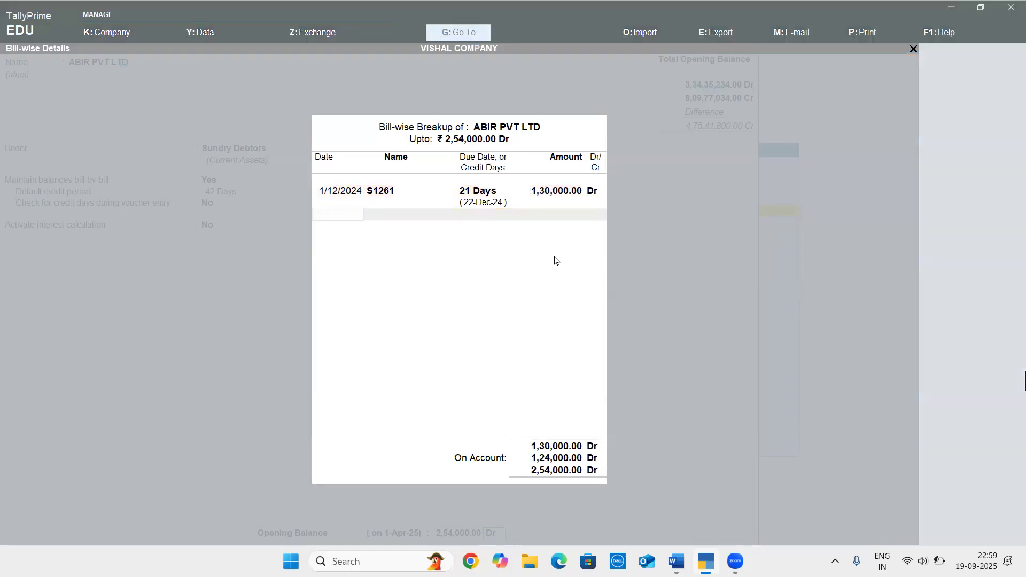
Look up the second Abir bill in the Word document and enter it in TallyPrime dated 2/2/2025 with bill number S1360
key(alt+Tab)
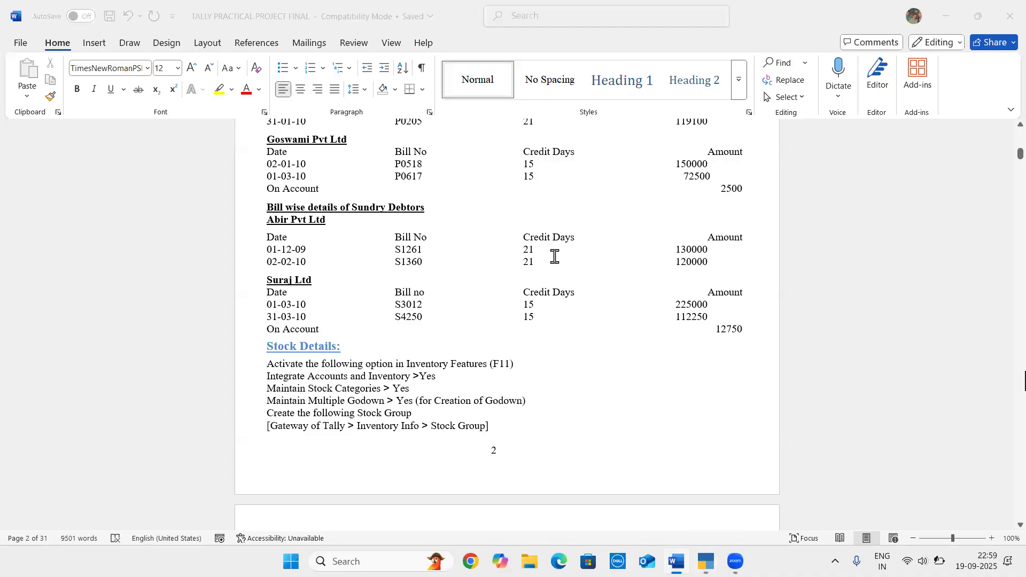
key(alt+Tab)
text(02-02)
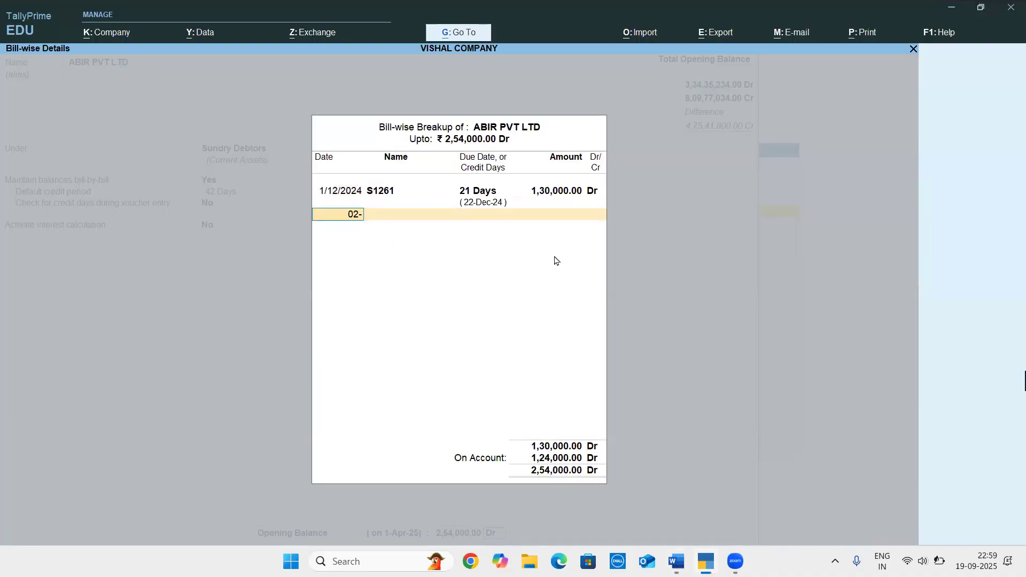
key(Return)
text(S1360)
key(Return)
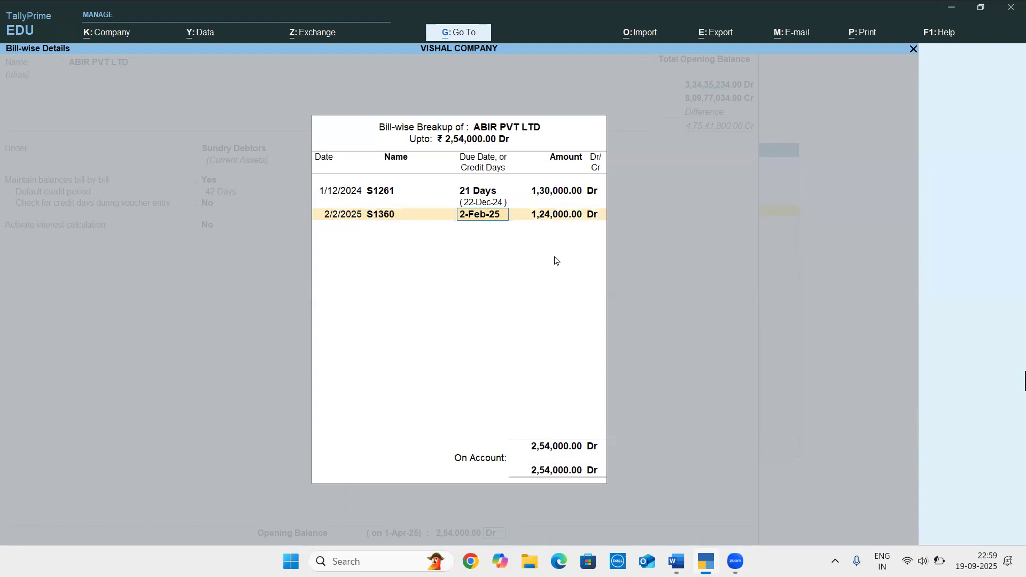
Give bill S1360 21 credit days and accept 1,24,000 Dr as its amount
text(21)
key(Return)
Accept the bill-wise breakup and save the ABIR PVT LTD ledger
key(Return)
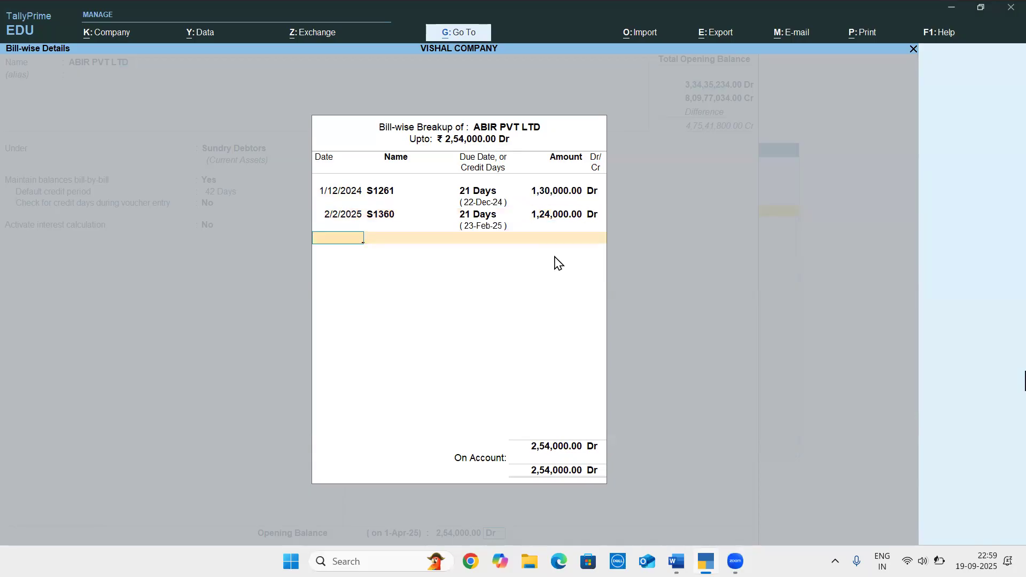
key(Return)
key(Return)
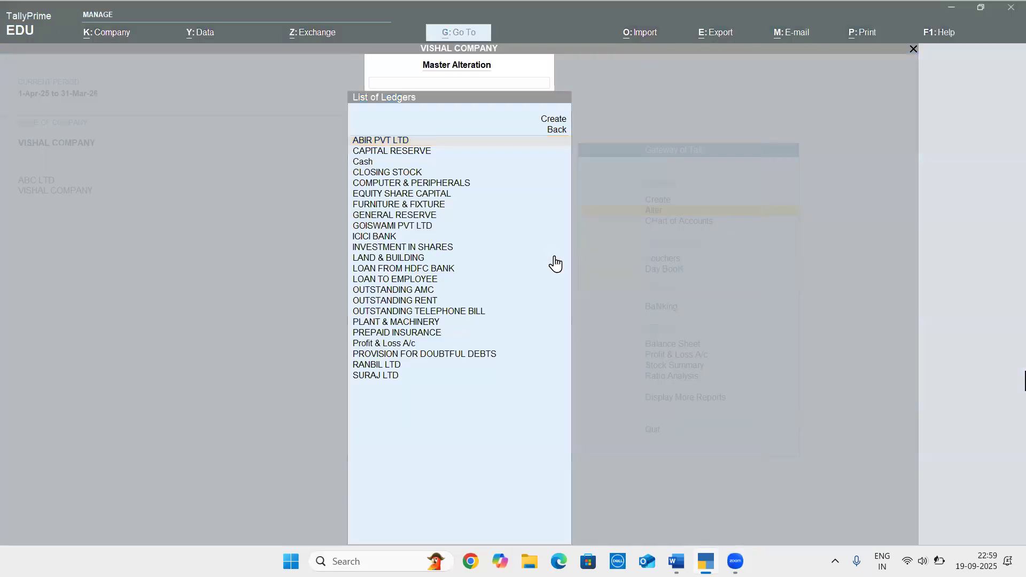
Check Abir Pvt Ltd's opening balance and bill amounts in the Word document, and return to TallyPrime
key(alt+Tab)
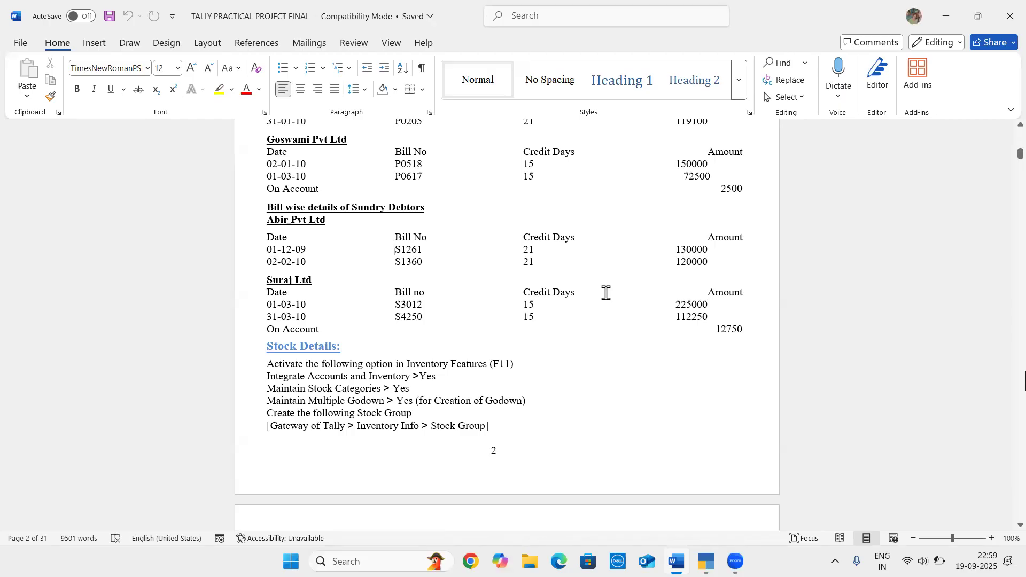
scroll(605, 292, up, 15)
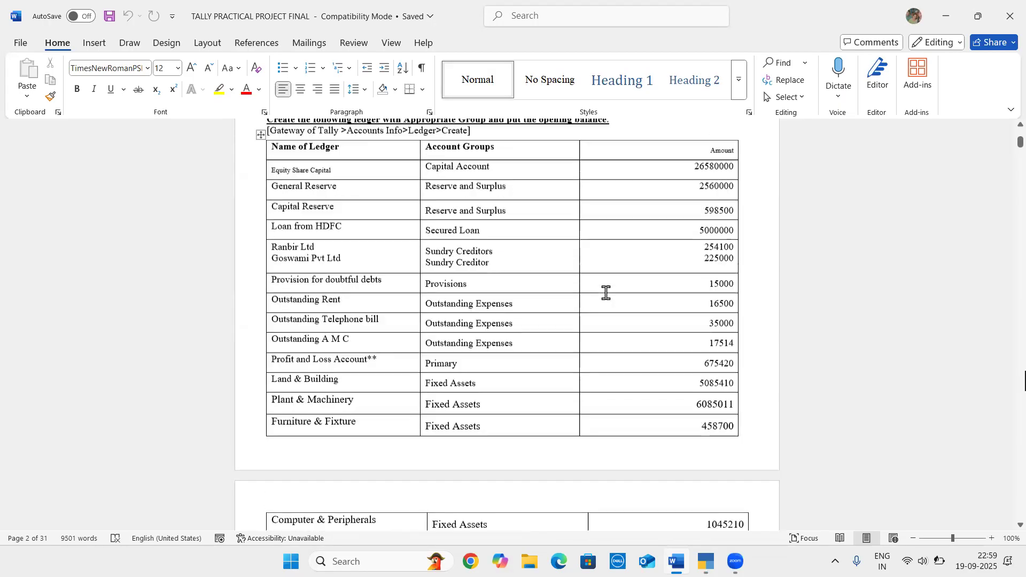
scroll(605, 293, down, 6)
scroll(606, 292, up, 5)
scroll(605, 292, down, 7)
scroll(606, 292, up, 3)
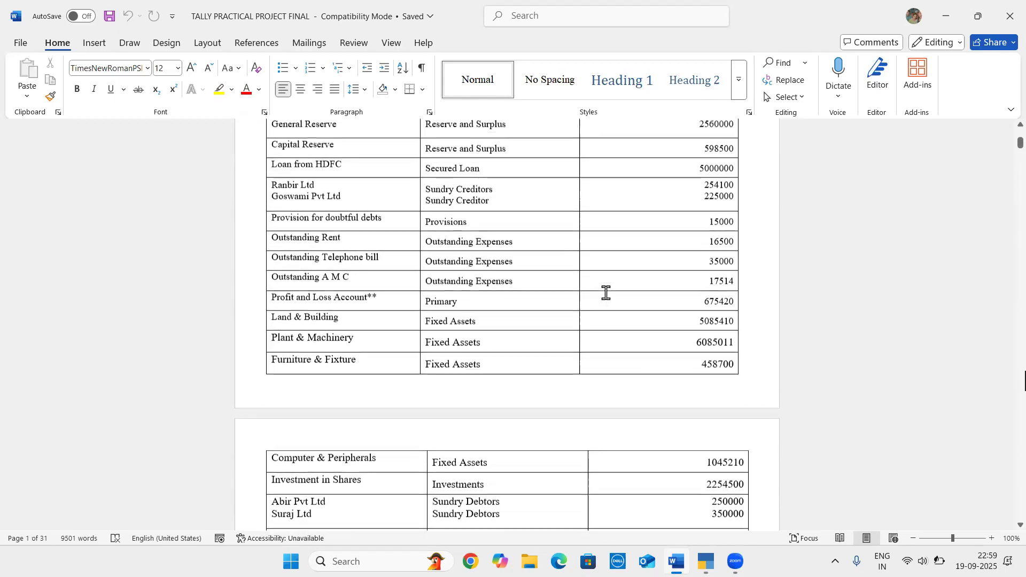
scroll(552, 268, down, 4)
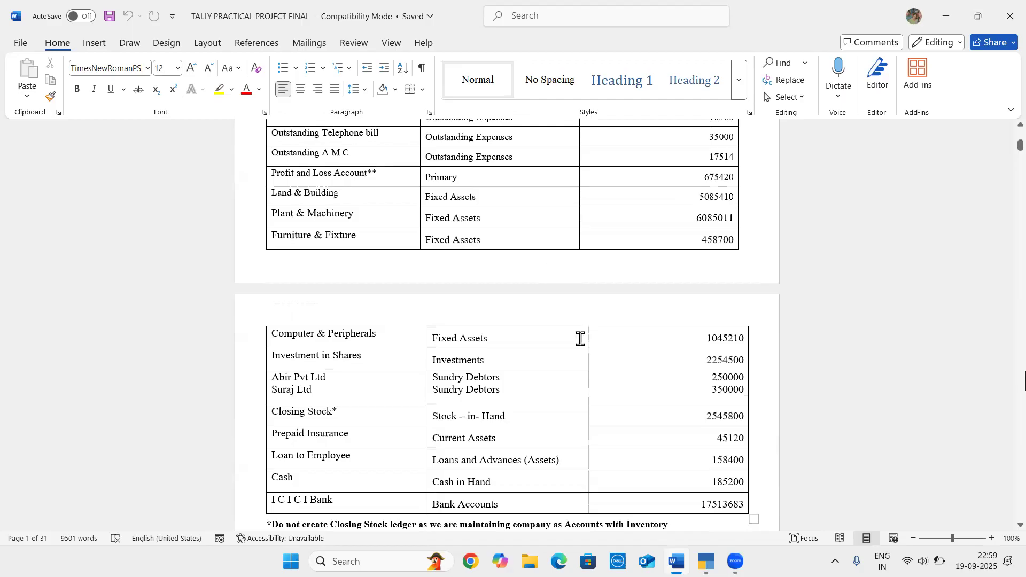
scroll(700, 400, down, 12)
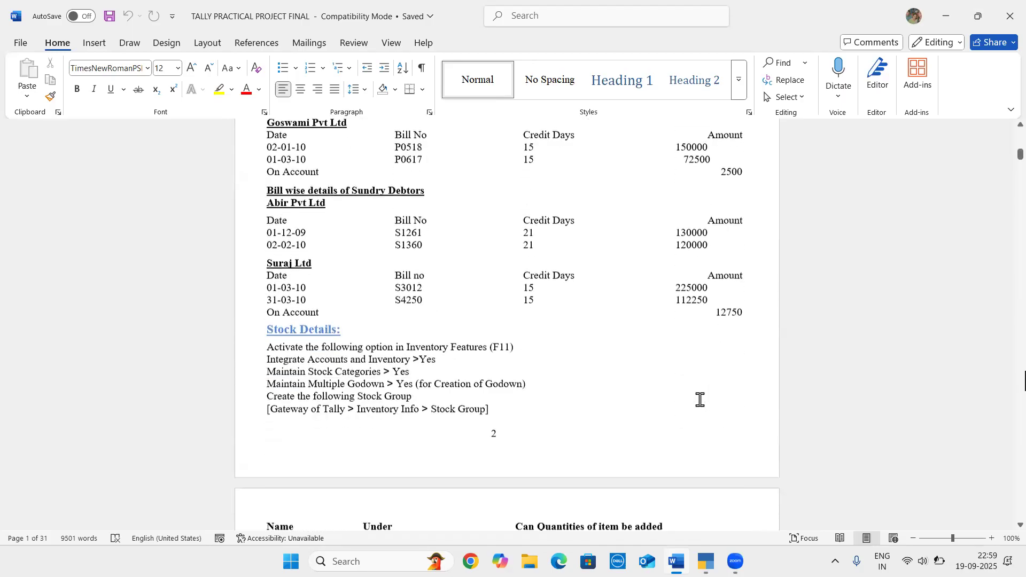
key(alt+Tab)
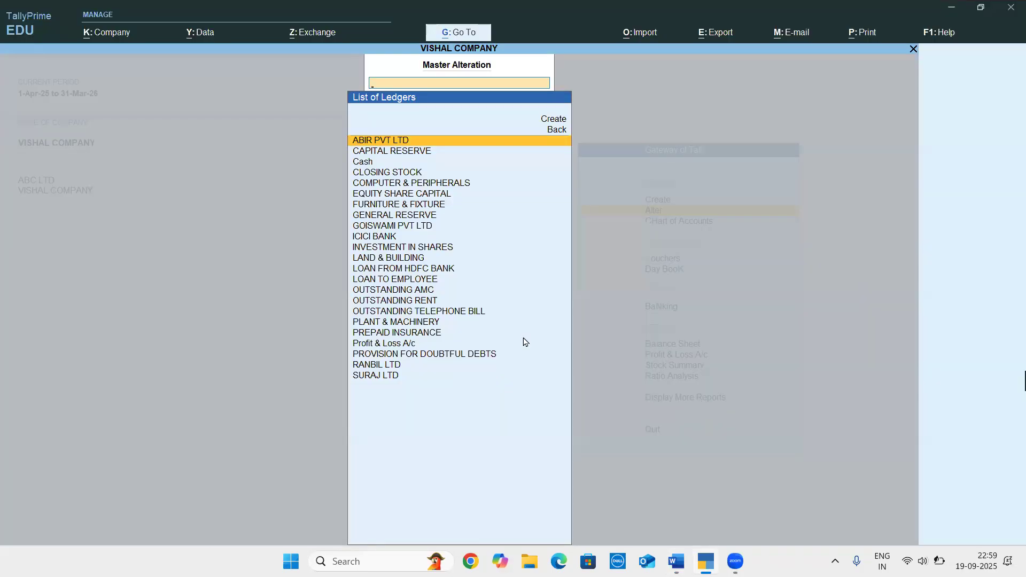
Reopen the ABIR PVT LTD ledger for alteration and set its opening balance to 2,50,000 Dr
key(Return)
key(Return)
key(Return)
key(Return)
key(Return)
key(Return)
key(Return)
key(Return)
key(Return)
key(Return)
key(Return)
key(Return)
key(Return)
key(Return)
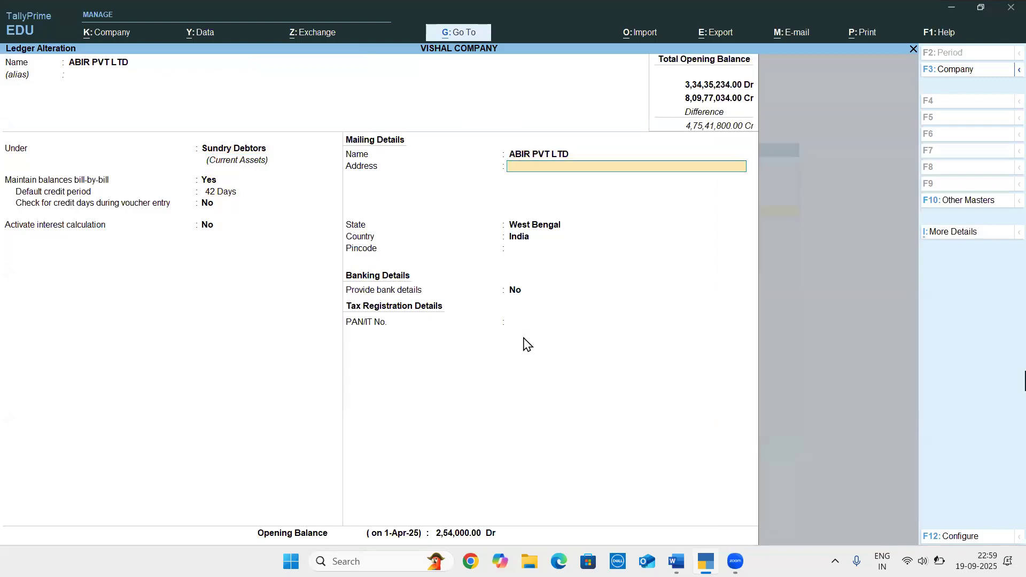
key(Return)
text(250000)
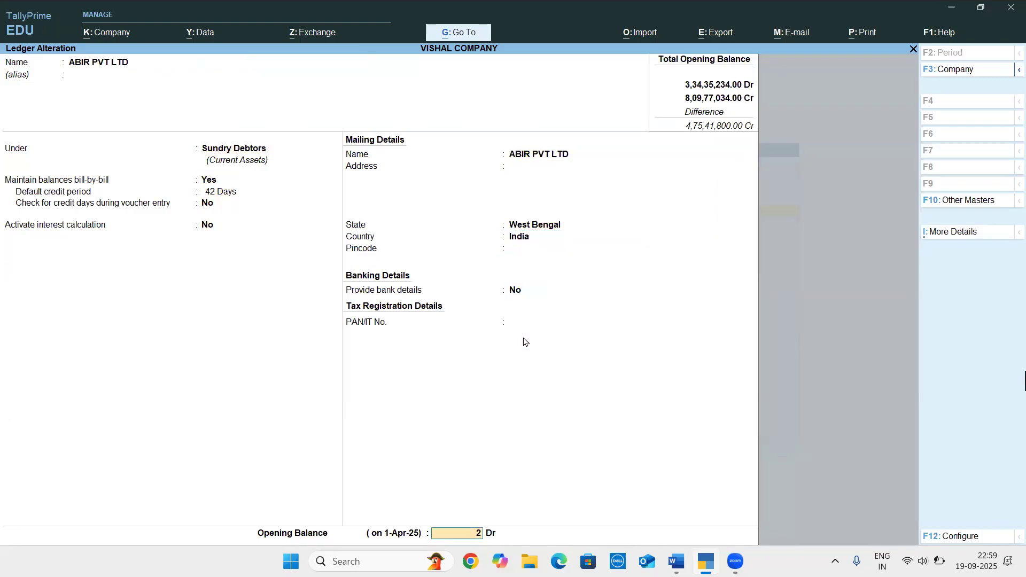
Set the amount of bill S1360 to 1,20,000 Dr in the bill-wise breakup and save the ABIR PVT LTD ledger
key(Return)
key(Return)
key(Return)
key(Return)
key(Return)
key(Return)
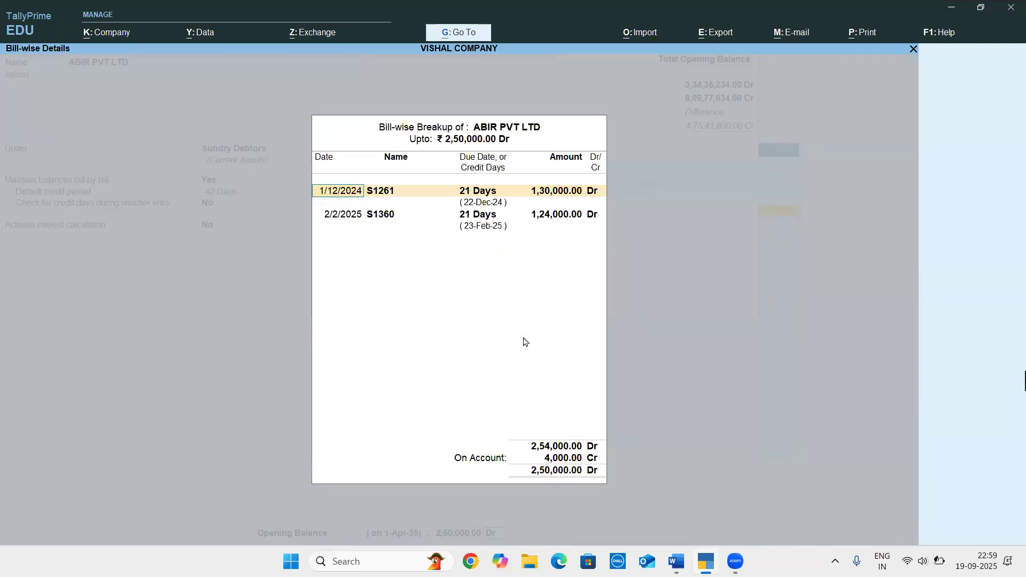
key(Return)
key(Return)
key(Return)
key(Return)
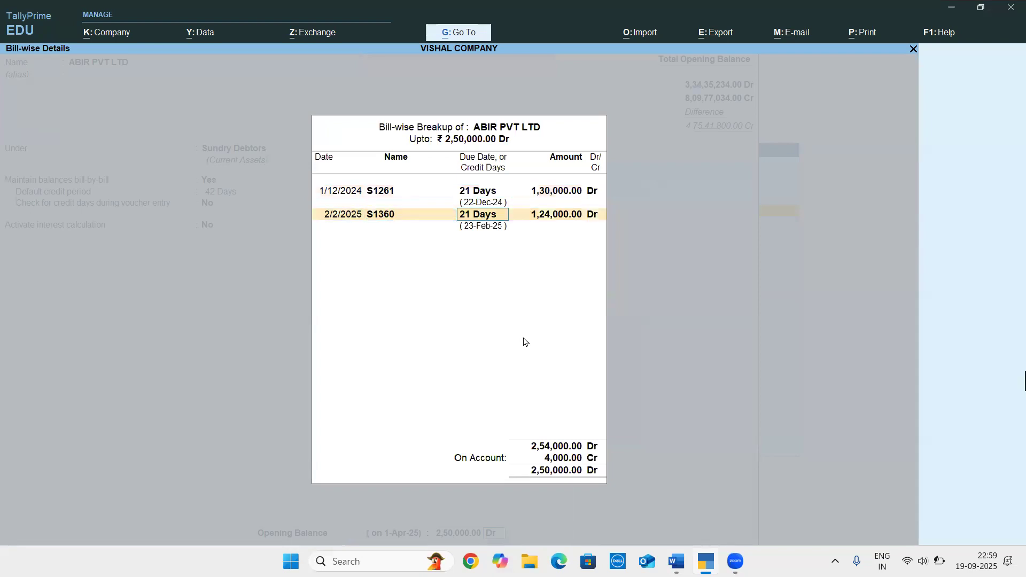
text(1200000)
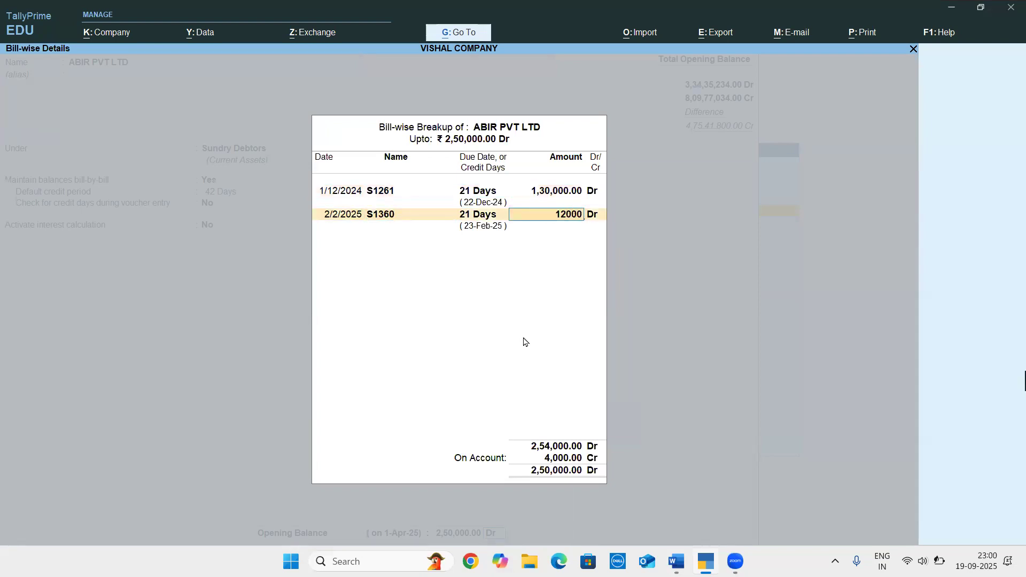
key(BackSpace)
key(Return)
key(Return)
key(Return)
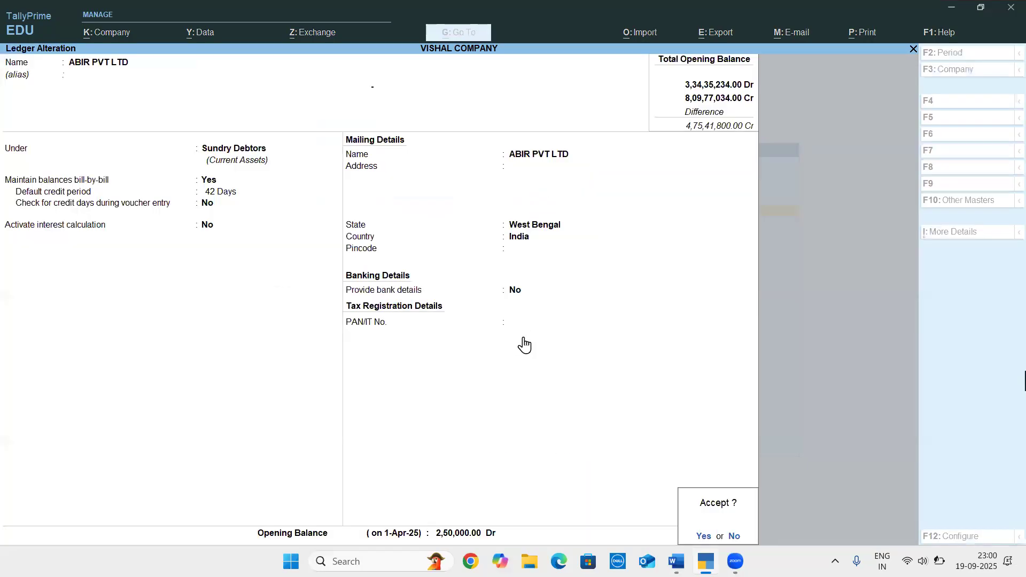
key(Return)
Identify the next debtor in the Word document, open the SURAJ LTD ledger in TallyPrime and enable bill-by-bill balances
key(alt+Tab)
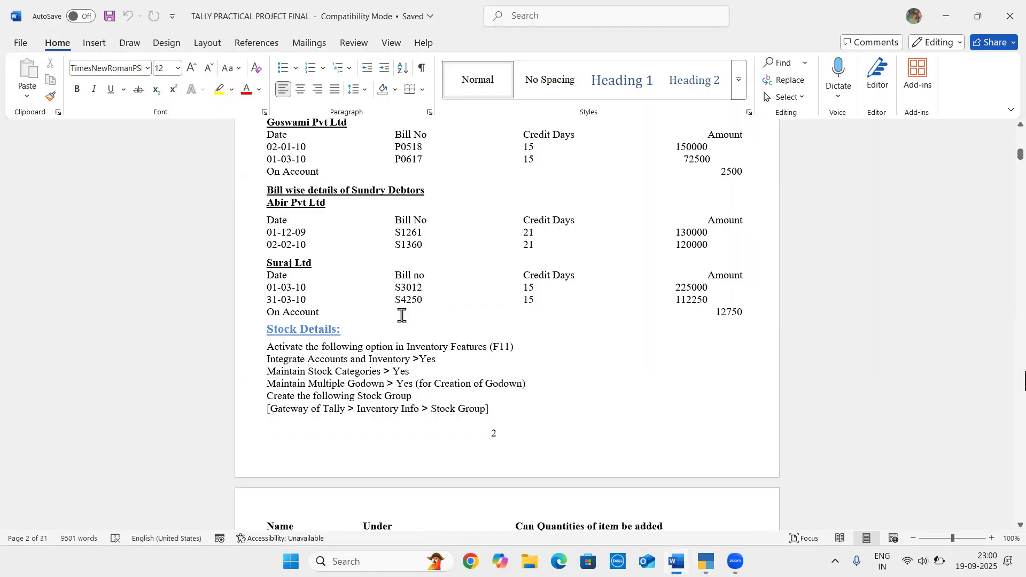
key(alt+Tab)
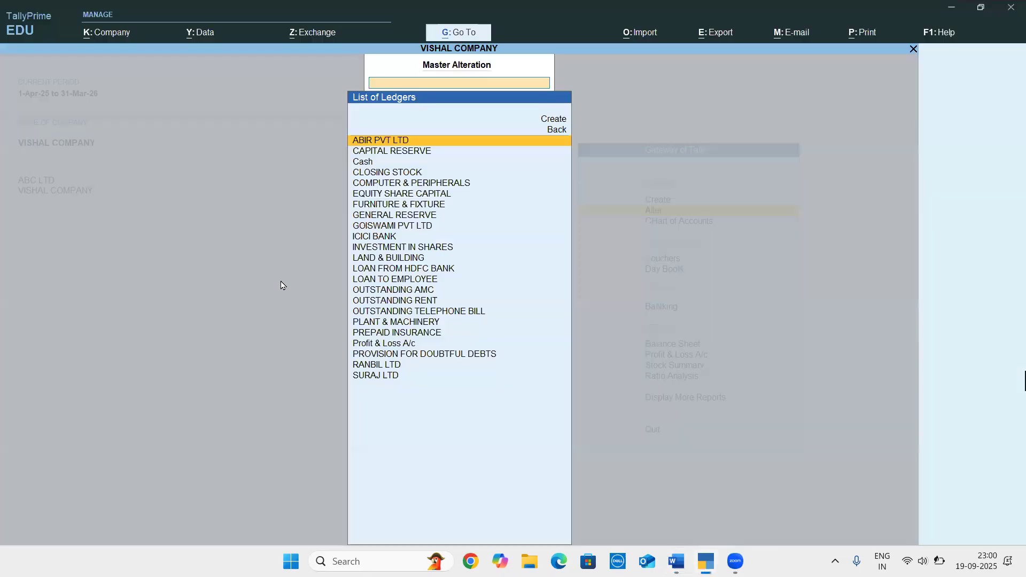
key(Down)
key(Down)
key(Down)
key(Down)
key(Down)
key(Down)
key(Down)
key(Down)
key(Down)
key(Down)
key(Down)
key(Down)
key(Down)
key(Down)
key(Down)
key(Down)
key(Down)
key(Down)
key(Down)
key(Down)
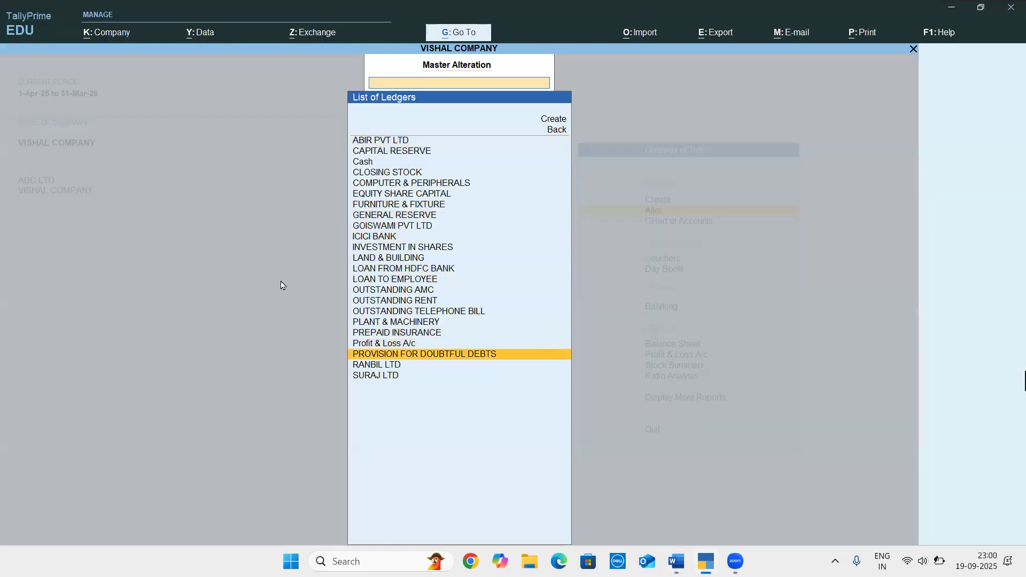
key(Return)
key(Return)
key(Return)
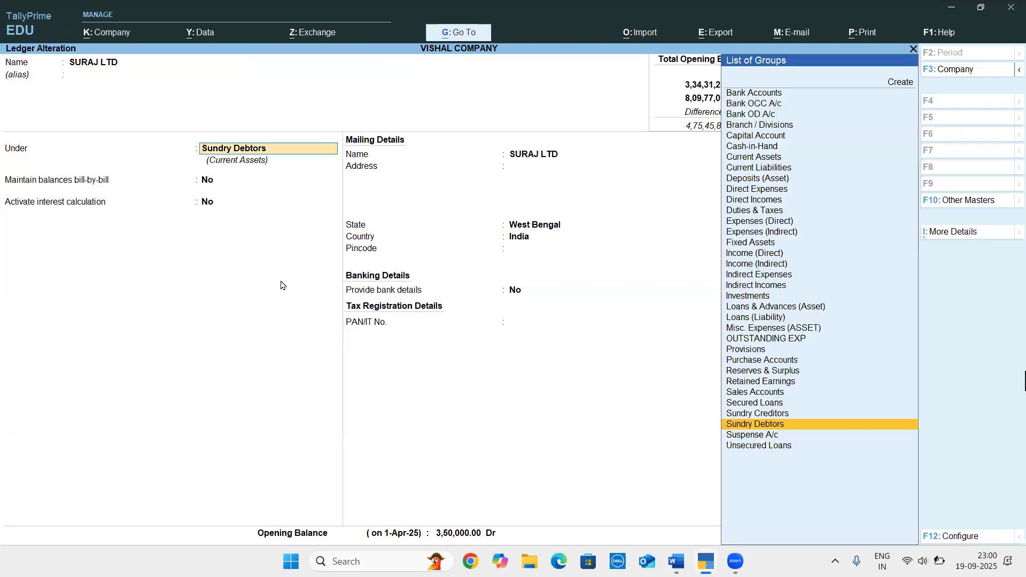
text(y)
key(Return)
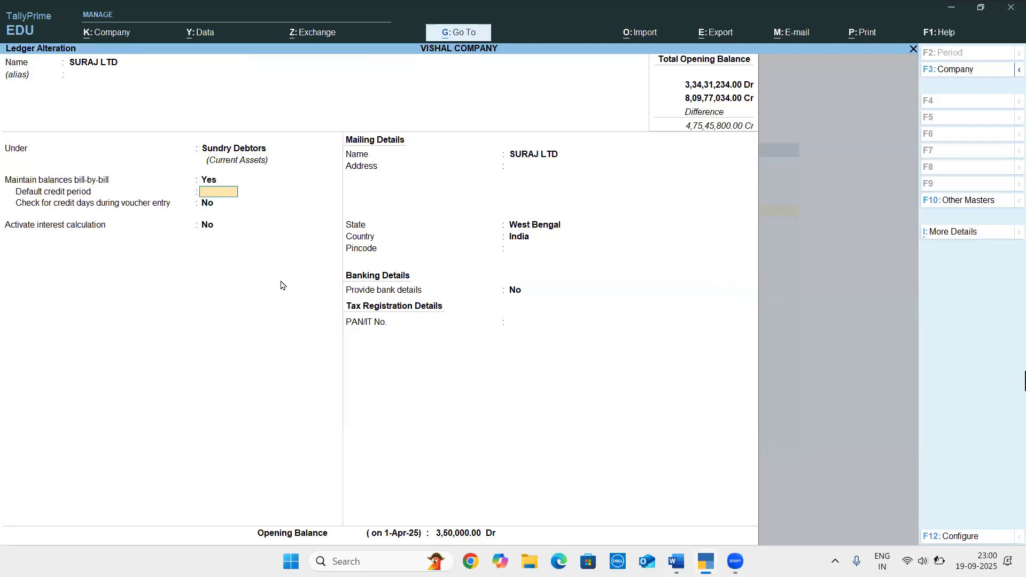
Set SURAJ LTD's default credit period to 30 days and keep the opening balance of 3,50,000 Dr
key(alt+Tab)
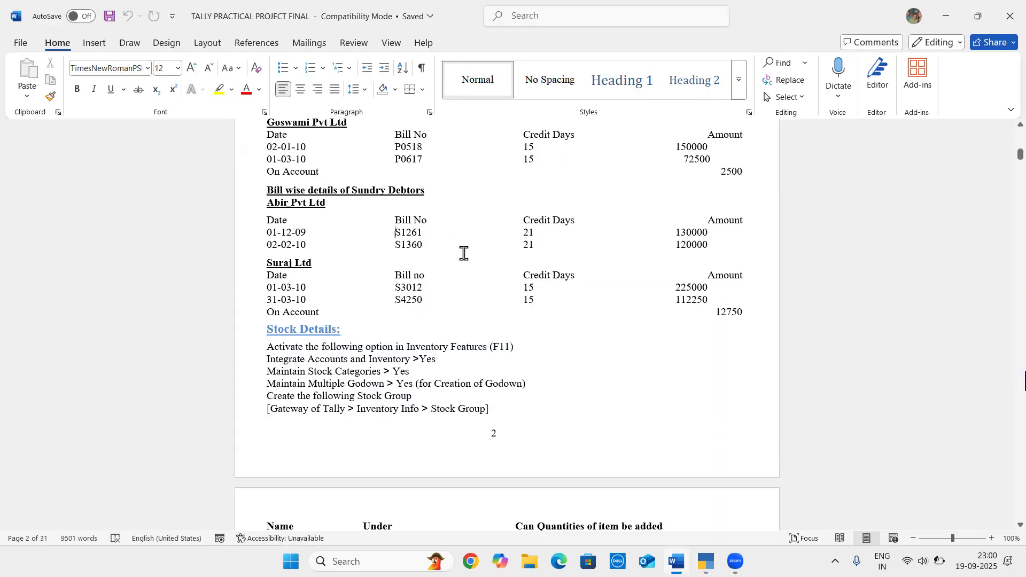
key(alt+Tab)
text(30)
key(Return)
key(Return)
key(Return)
key(Return)
key(Return)
key(Return)
key(Return)
key(Return)
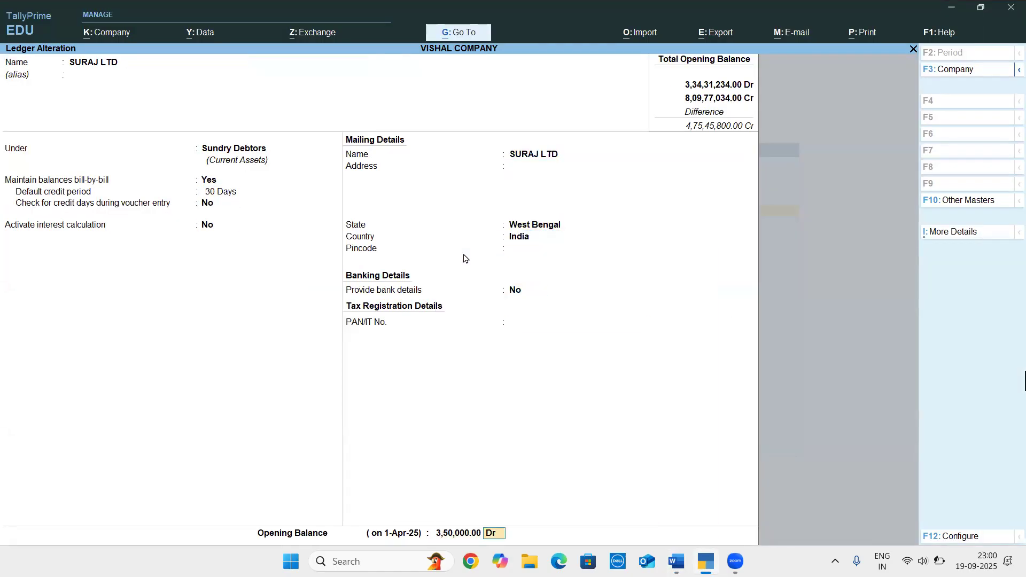
Look up the first Suraj bill in the Word document and enter it in TallyPrime dated 1/3/2025 with bill number S3012
key(alt+Tab)
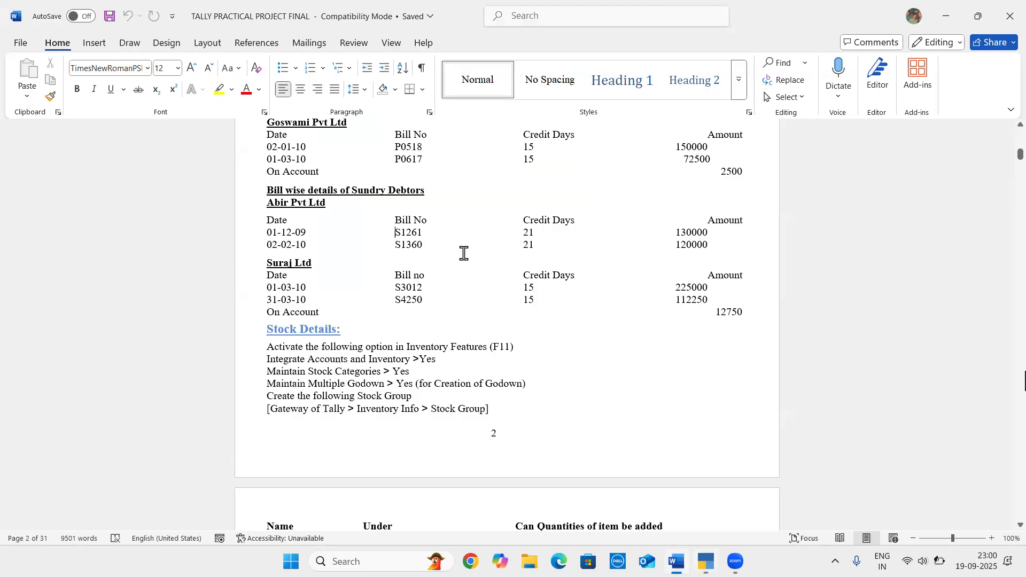
key(alt+Tab)
text(01-03)
key(Return)
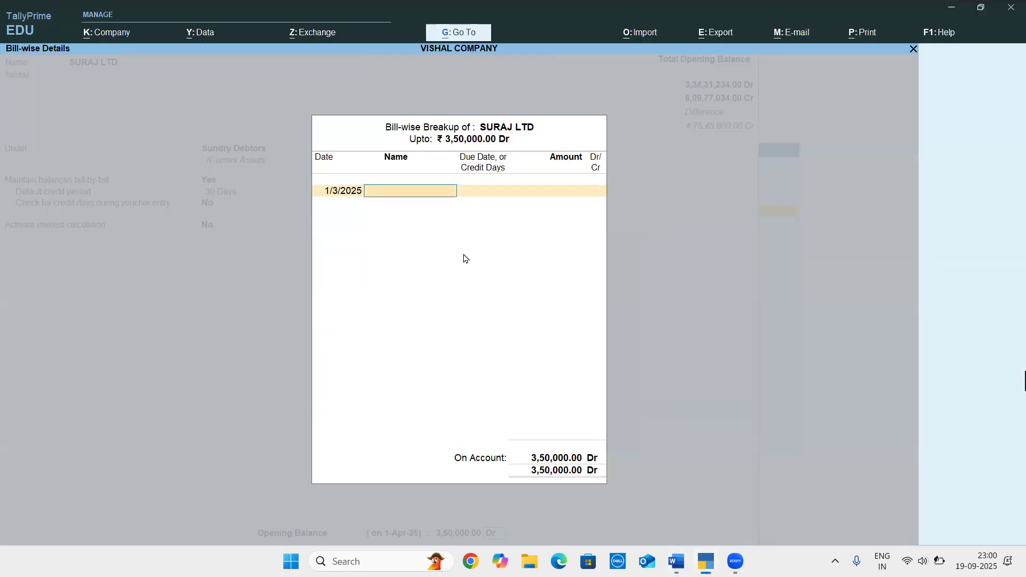
key(alt+Tab)
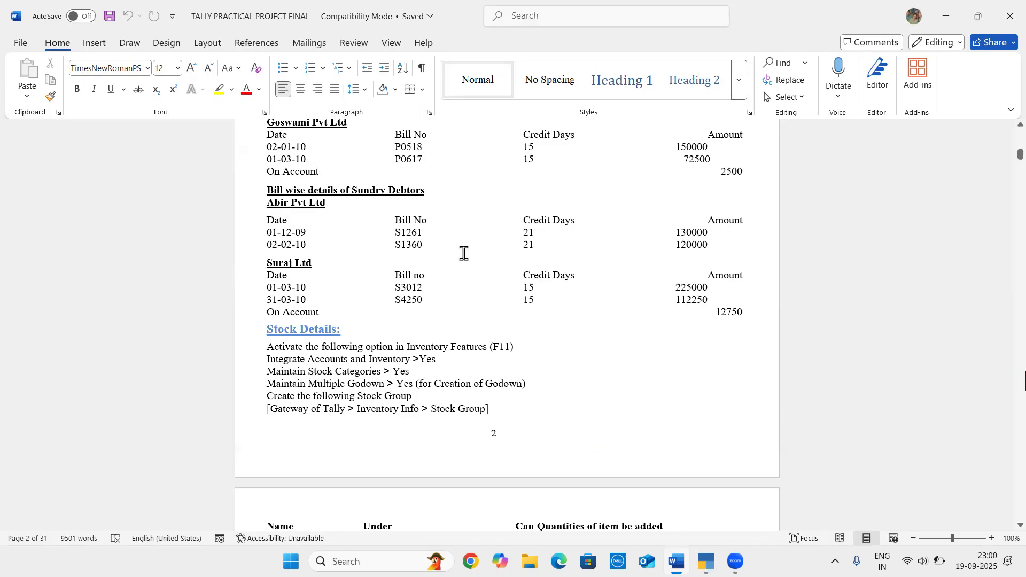
key(alt+Tab)
text(A)
key(BackSpace)
text(S3012)
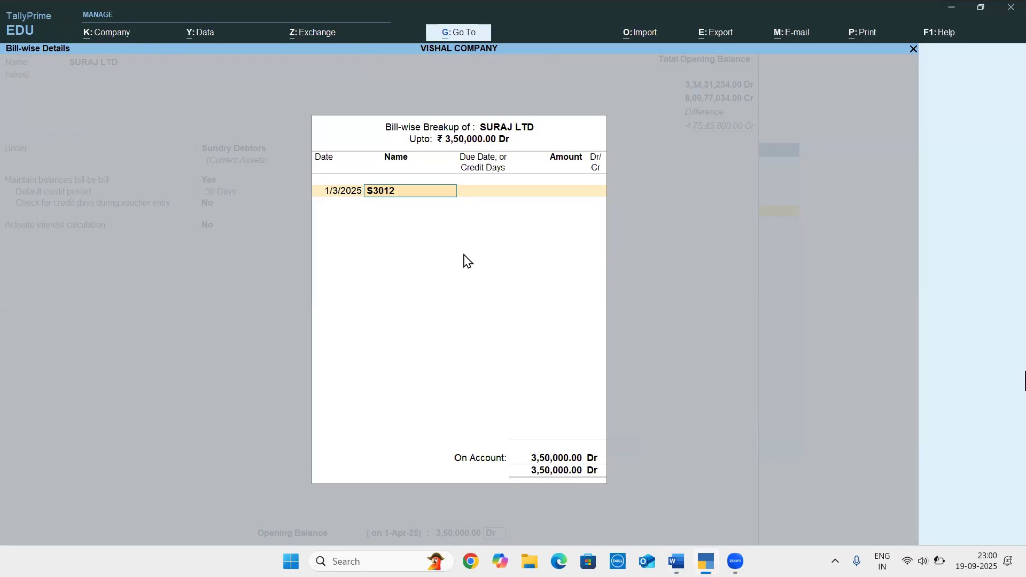
key(Return)
Check the terms of bill S3012 in the Word document, and give it 15 credit days and 2,25,000 Dr in TallyPrime
key(alt+Tab)
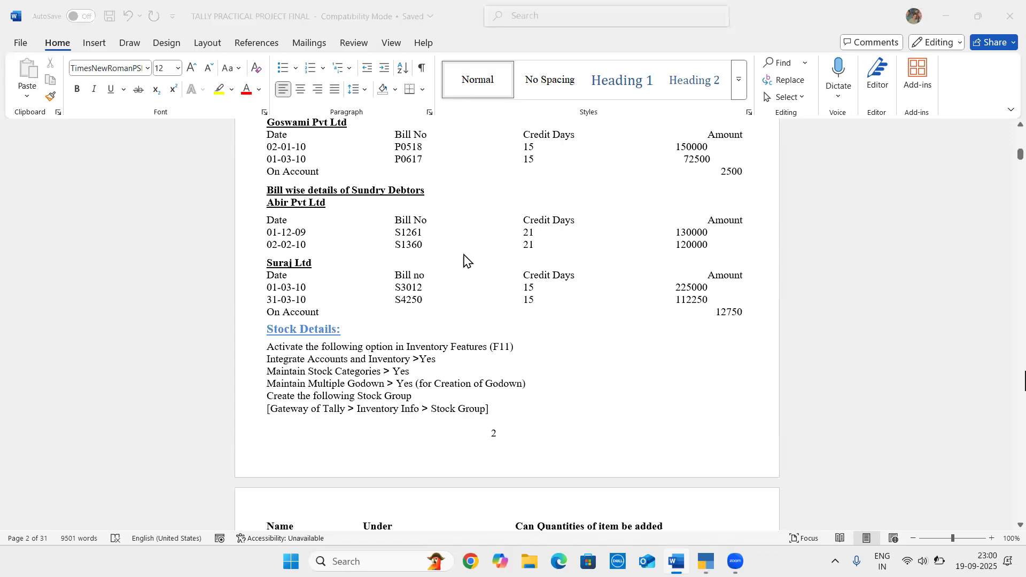
key(alt+Tab)
text(15)
key(Return)
text(225000)
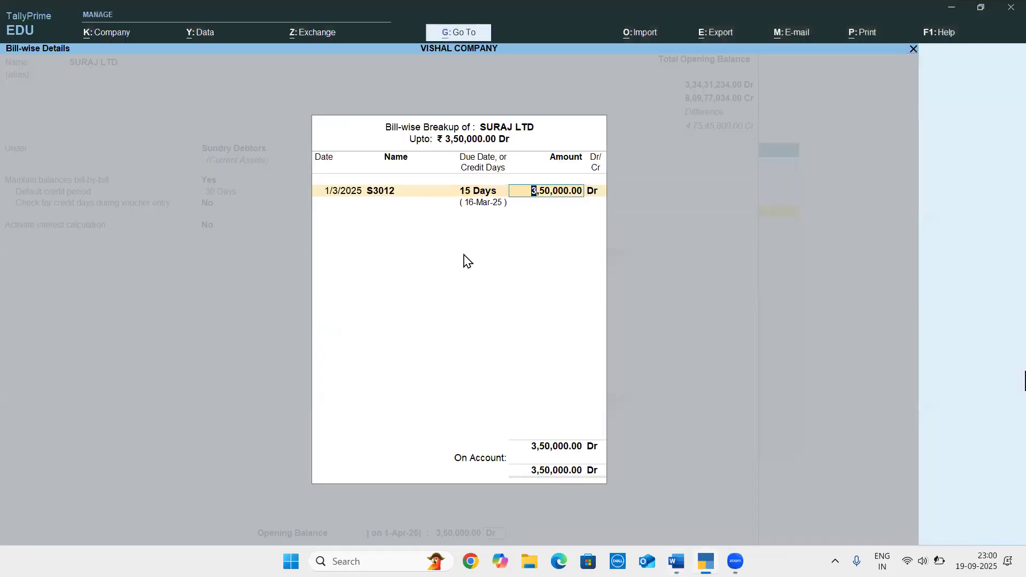
key(Return)
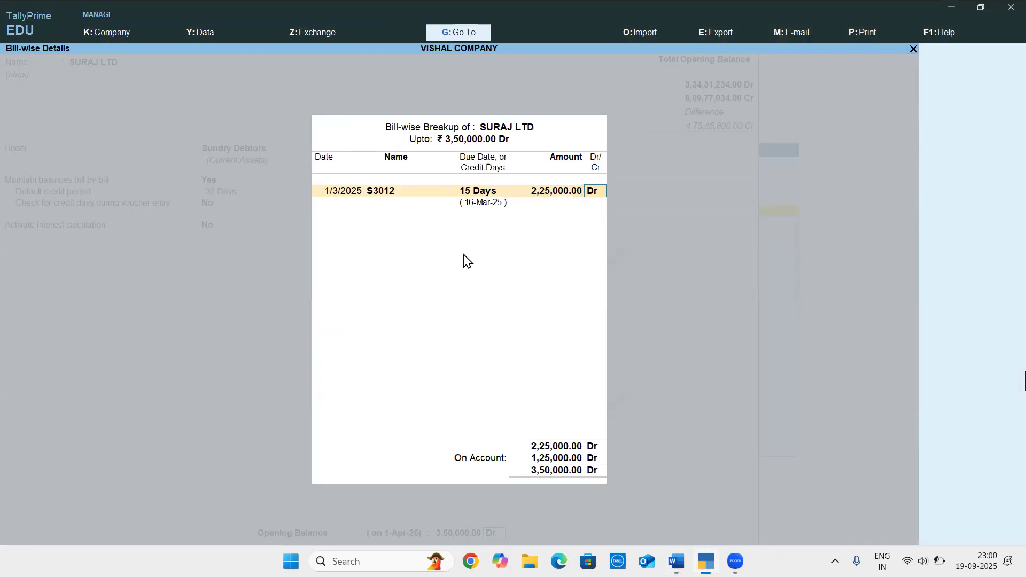
key(Return)
Look up the second Suraj bill in the Word document and enter it in TallyPrime dated 31/3/2025 as S4250 with 15 credit days
key(alt+Tab)
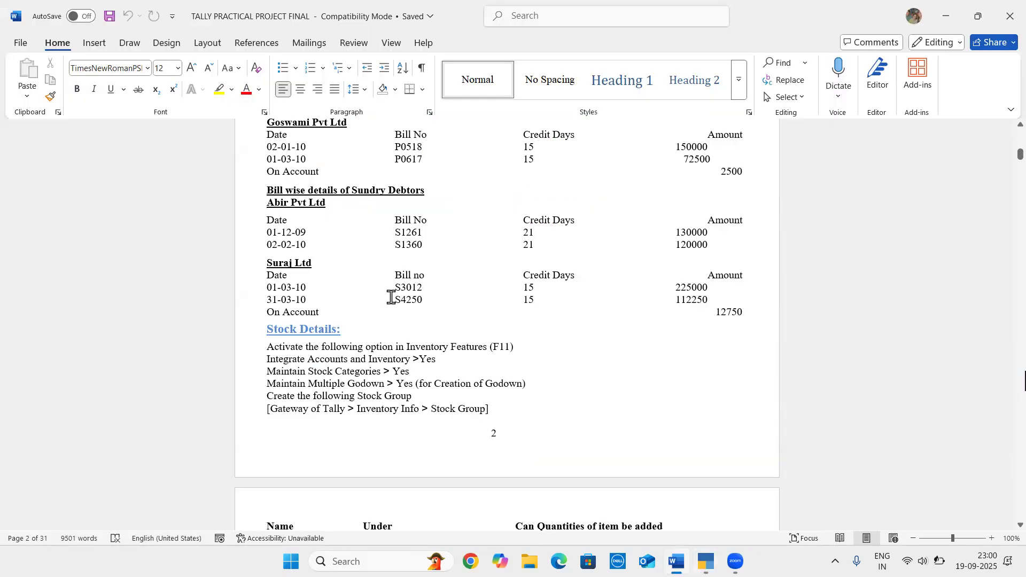
key(alt+Tab)
text(31-3)
key(Return)
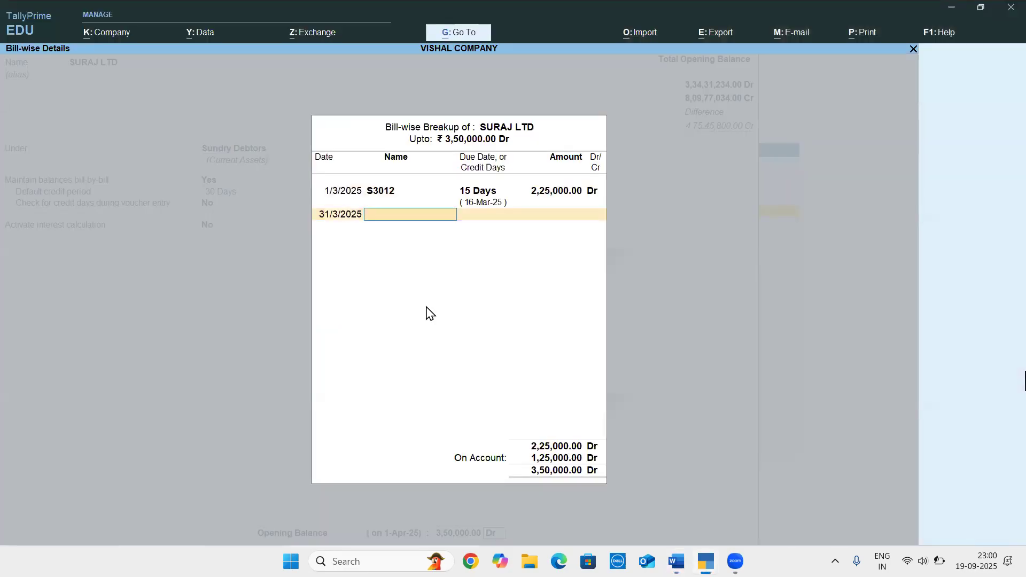
text(S40)
key(BackSpace)
text(250)
key(Return)
text(15)
key(Return)
Check the amount of bill S4250 in the Word document, set it to 1,12,250 Dr in TallyPrime and save the SURAJ LTD ledger
key(alt+Tab)
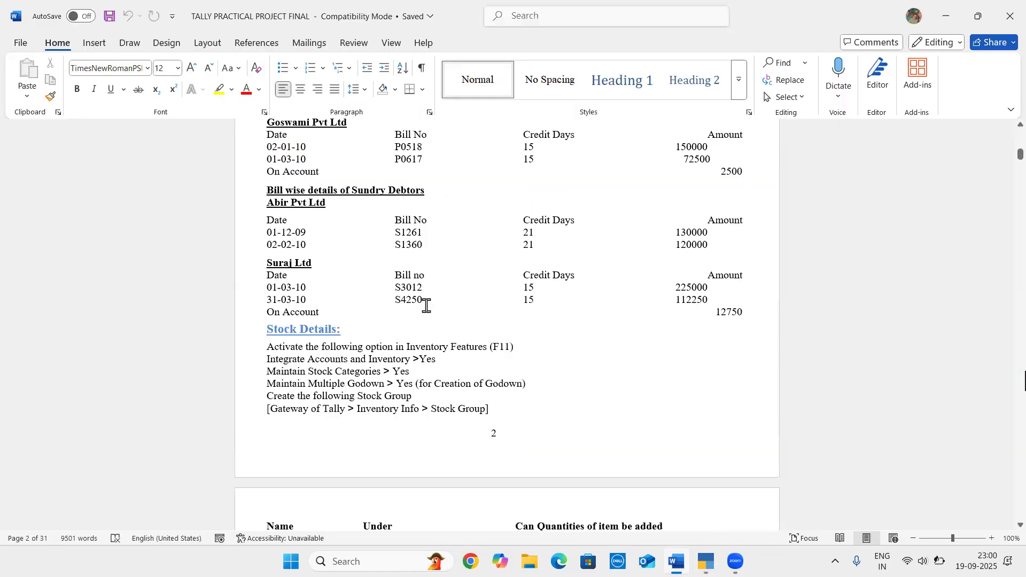
key(alt+Tab)
text(1,12,250)
key(Return)
key(Return)
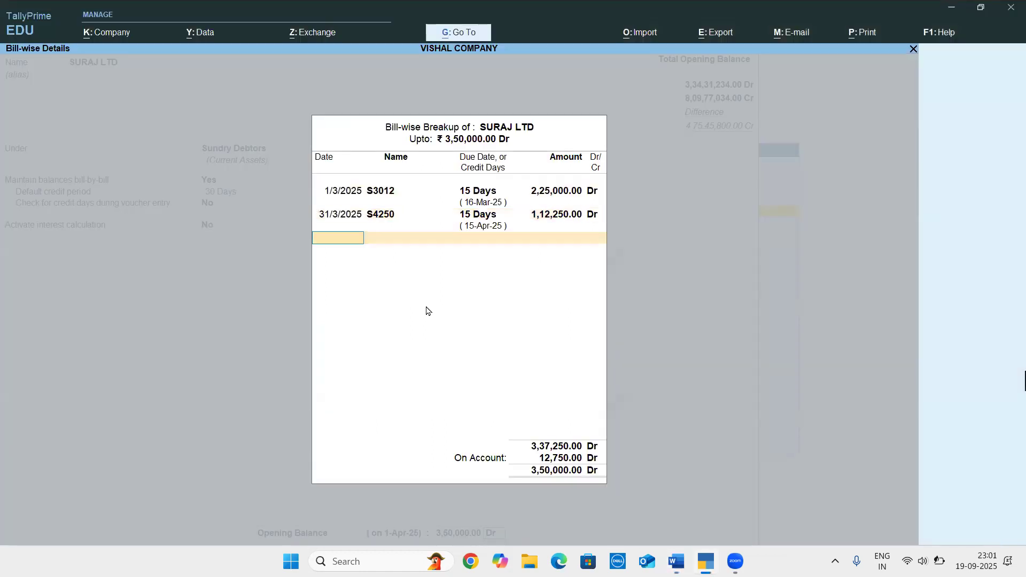
key(ctrl+a)
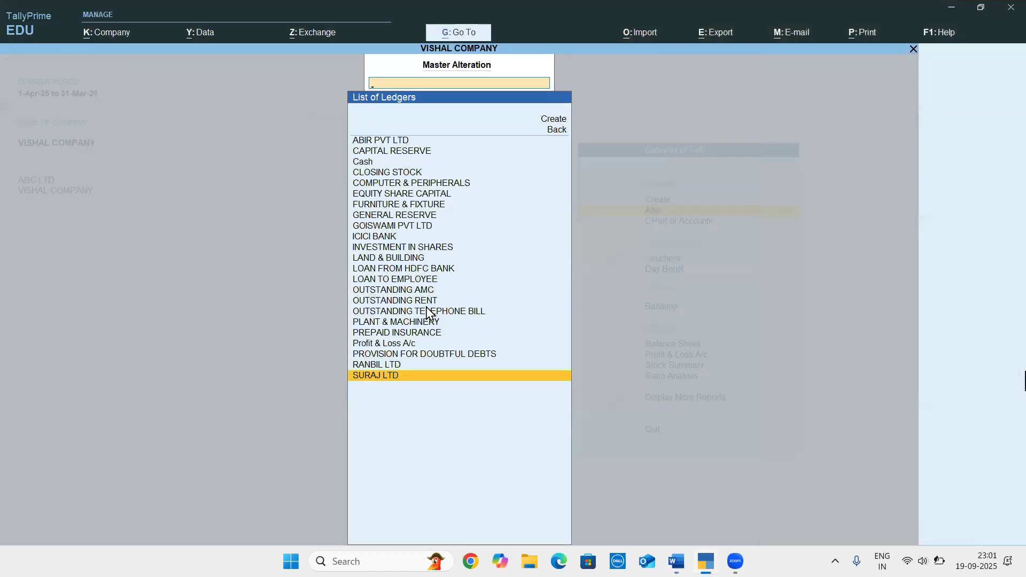
Review the Stock Details section and the stock groups in the Word document, and return to TallyPrime
key(alt+Tab)
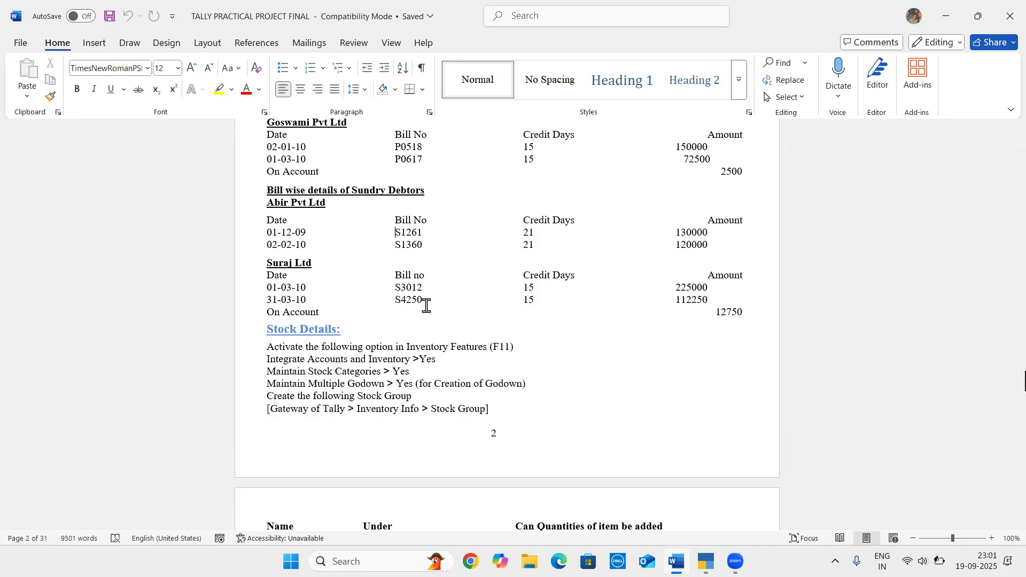
scroll(426, 306, down, 5)
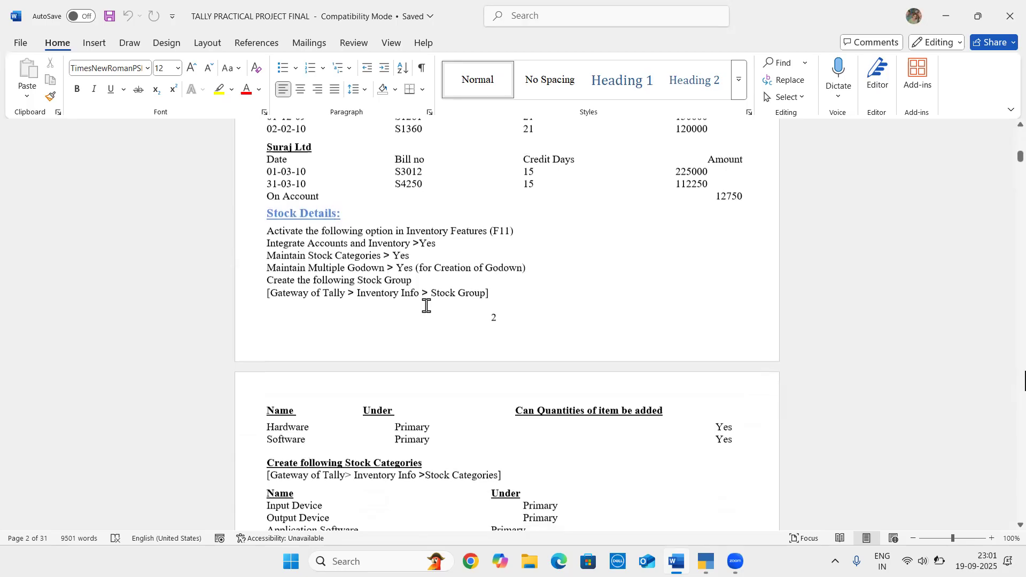
scroll(425, 305, down, 8)
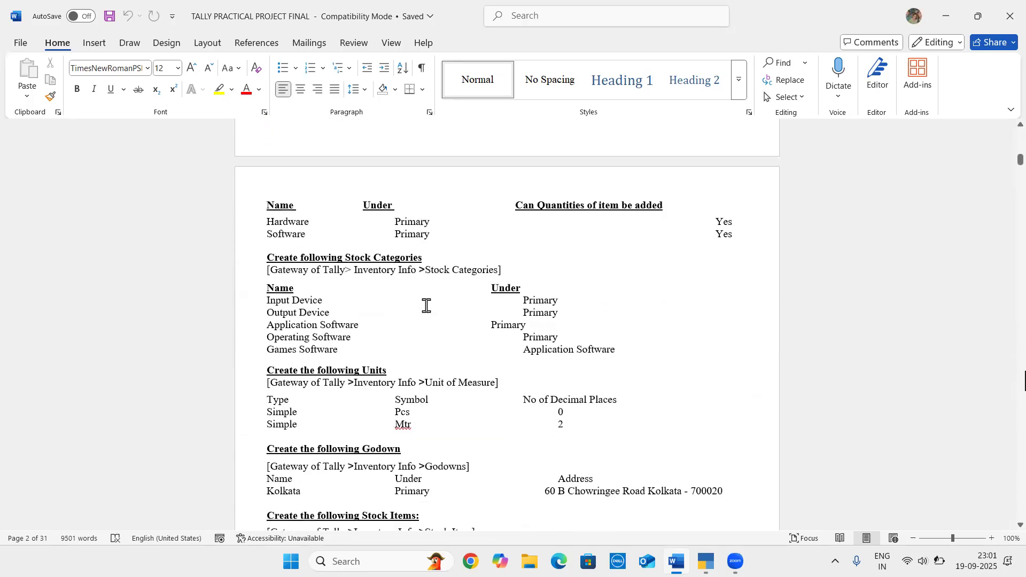
scroll(355, 222, up, 4)
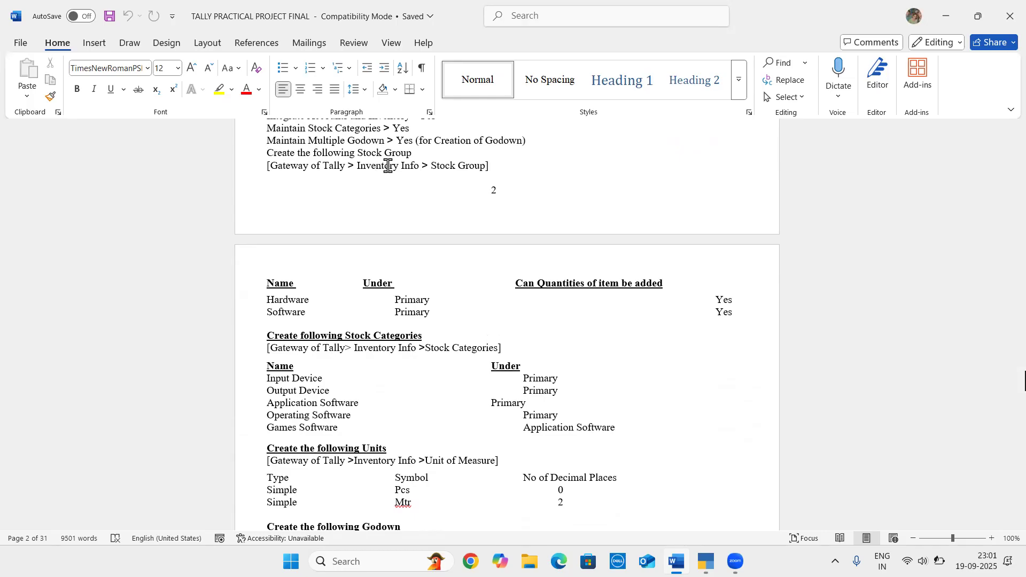
key(alt+Tab)
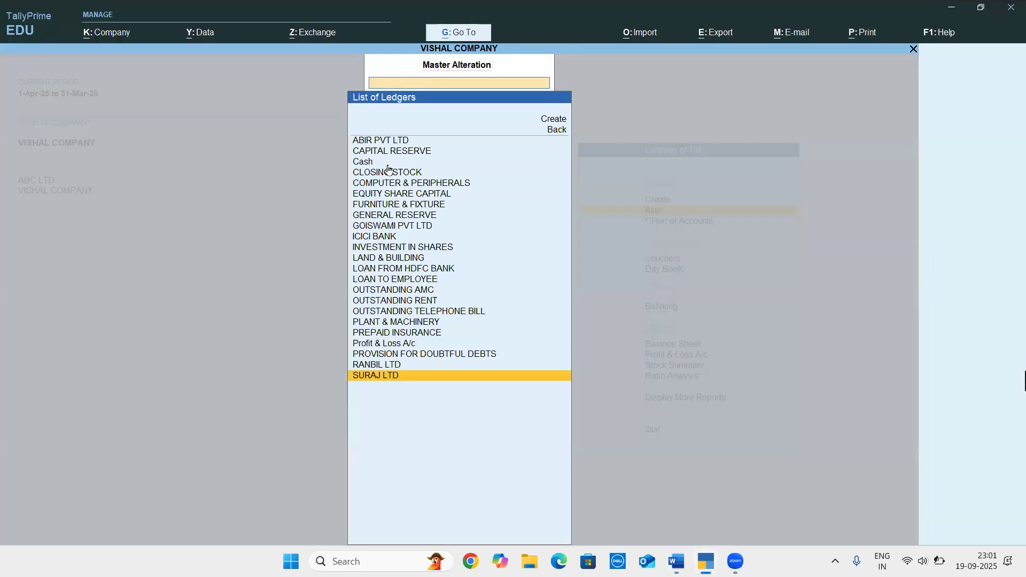
key(alt+Tab)
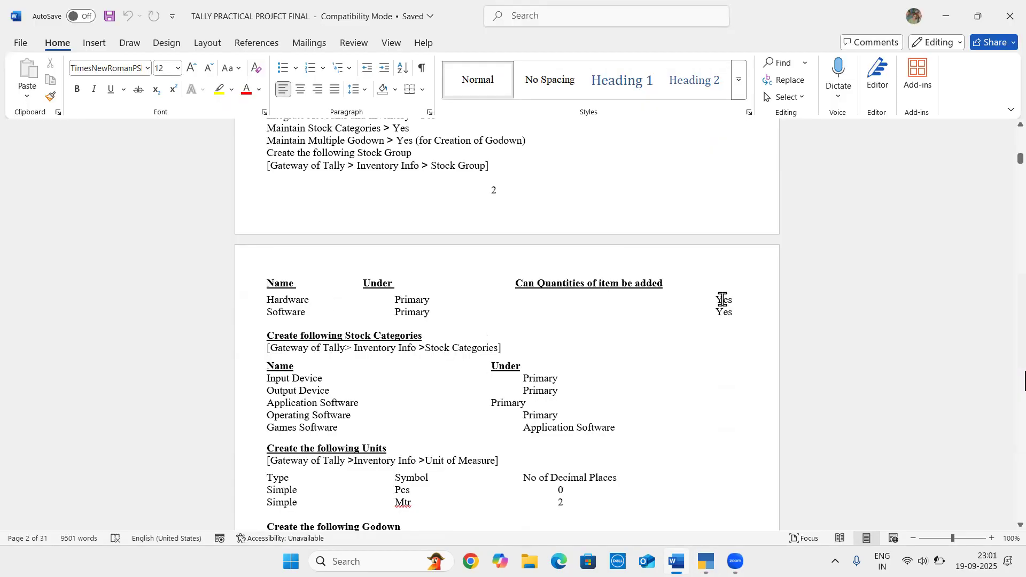
key(alt+Tab)
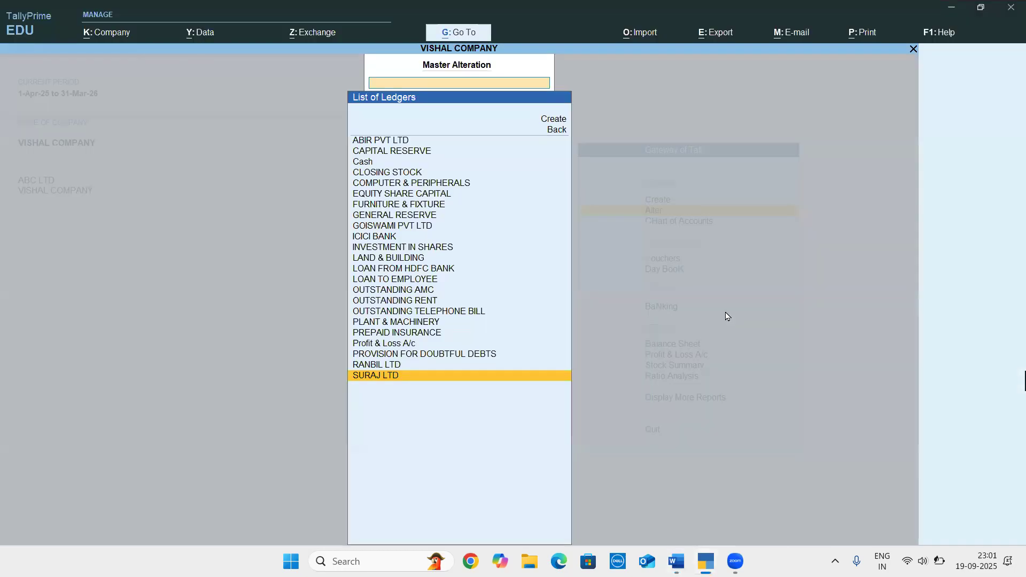
Leave ledger alteration and create the stock group Hardware under Primary, with quantities of items added set to Yes
key(Escape)
key(Up)
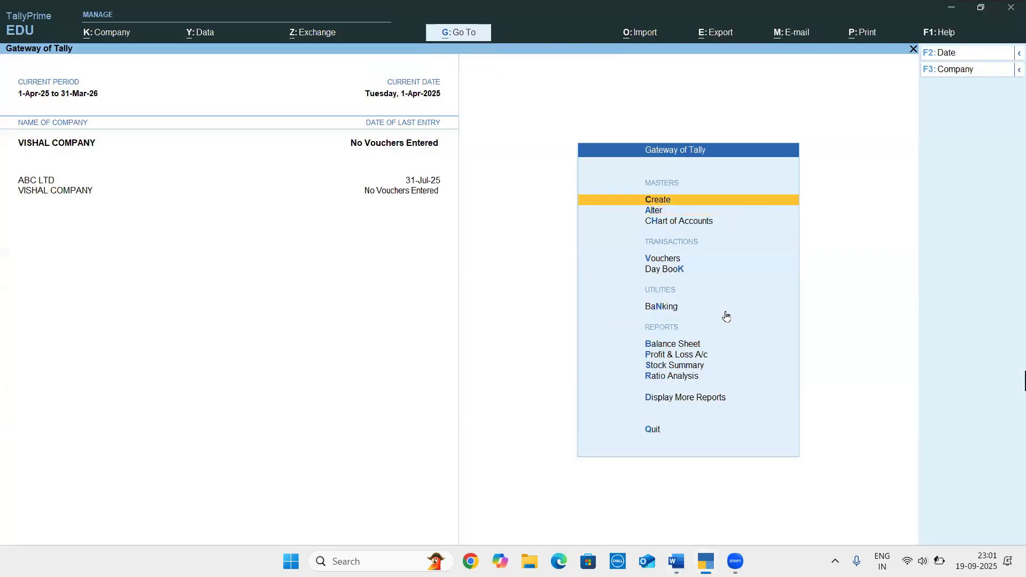
key(Return)
key(Down)
key(Down)
key(Down)
key(Down)
key(Down)
key(Return)
text(Hardware)
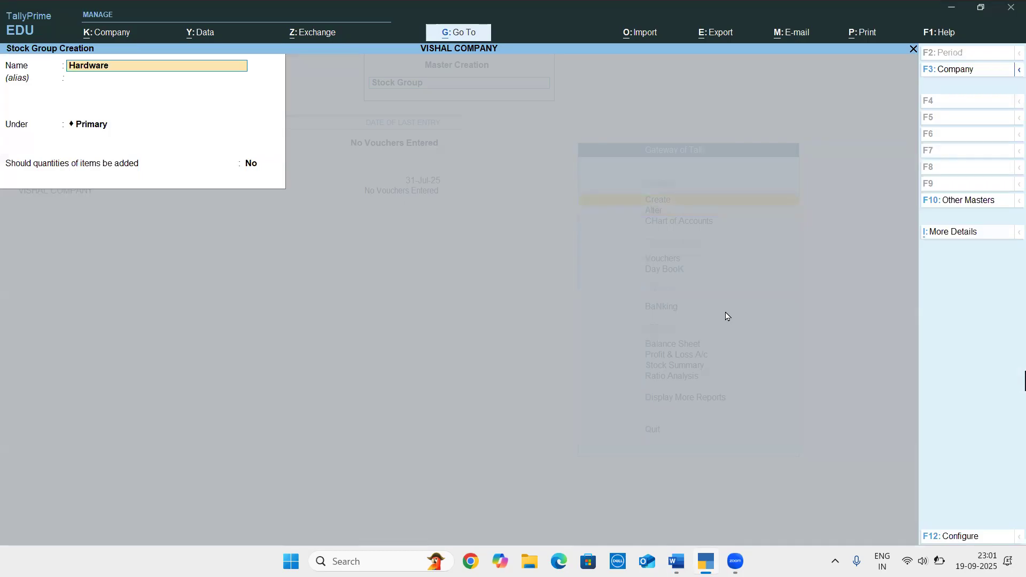
key(Return)
key(Return)
text(y)
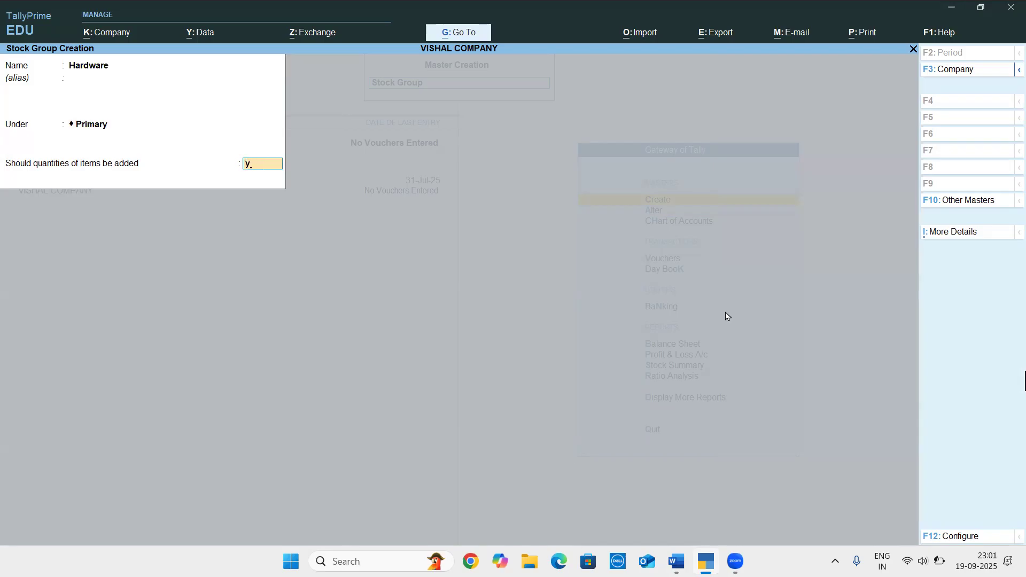
key(Return)
key(Return)
Check the second stock group in the Word document, and create the stock group Software under Primary in TallyPrime
key(alt+Tab)
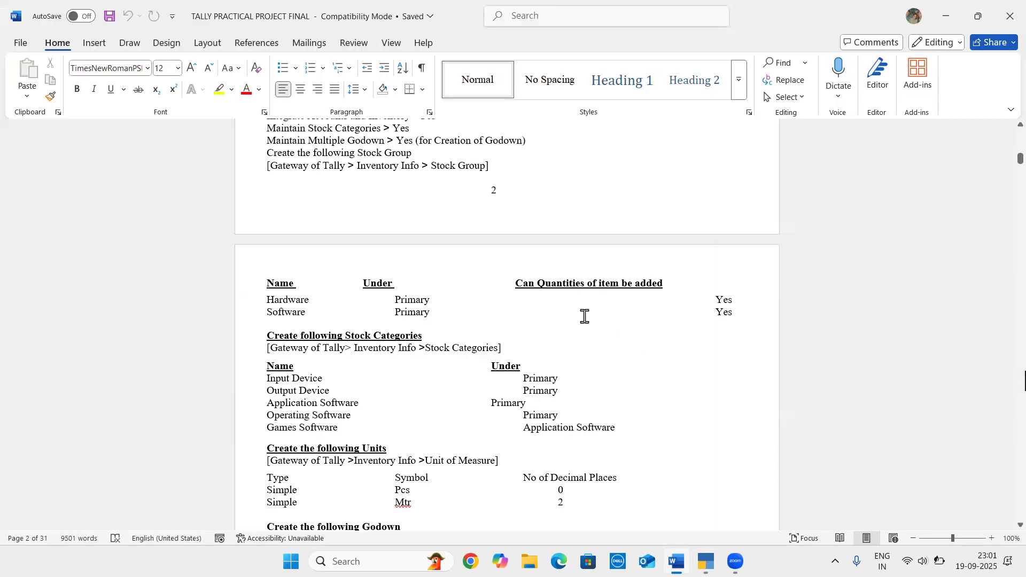
key(alt+Tab)
text(Software)
key(Return)
key(Return)
key(Return)
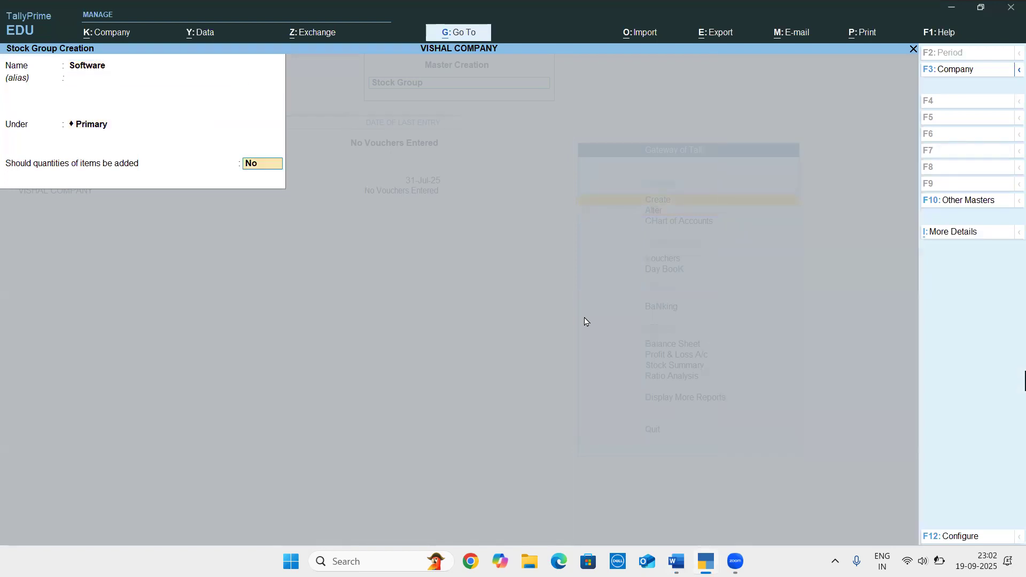
key(Return)
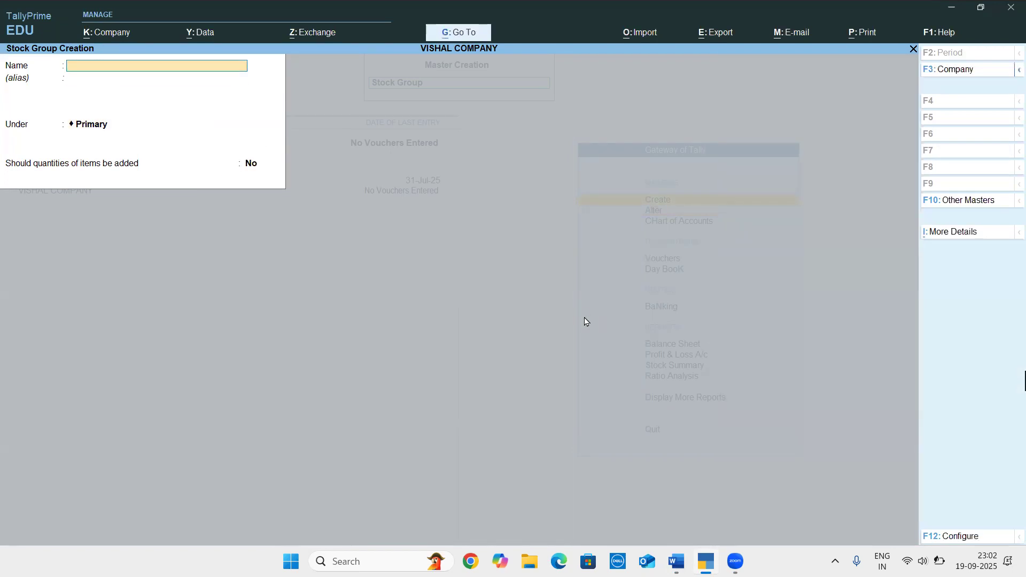
Look up the stock categories in the Word document, and create the stock category Input Device under Primary in TallyPrime
key(alt+Tab)
scroll(576, 337, down, 3)
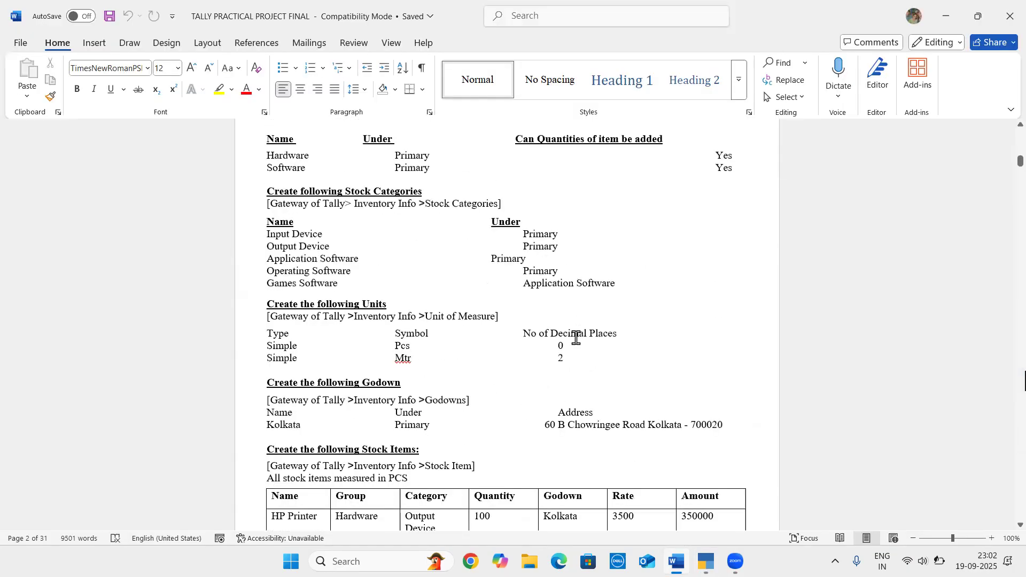
scroll(576, 337, down, 1)
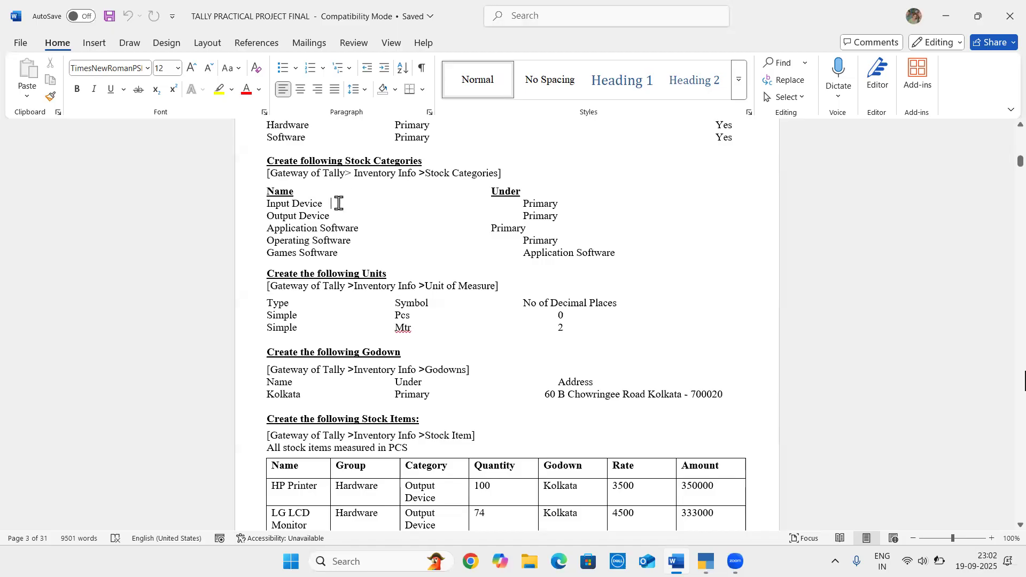
key(alt+Tab)
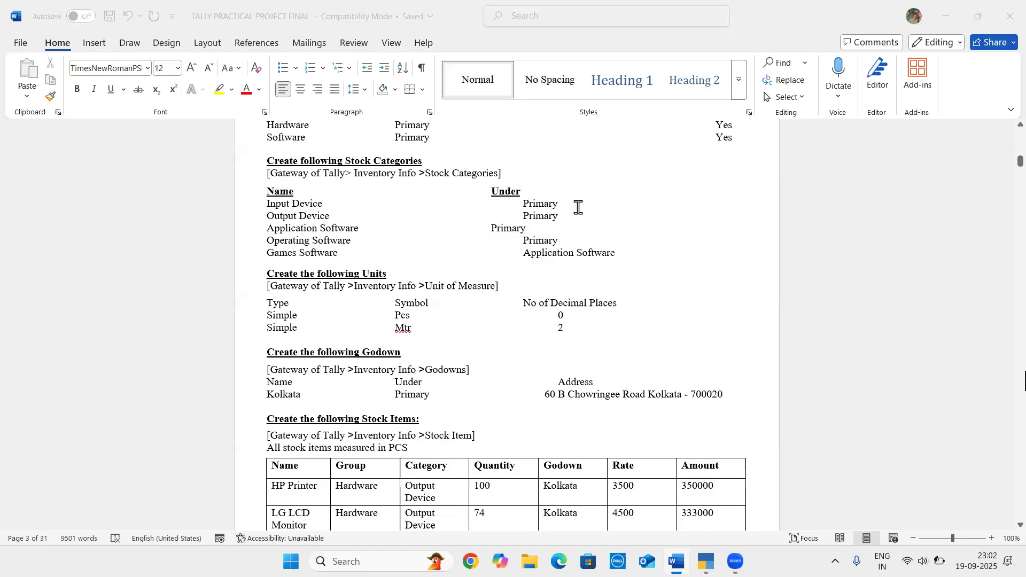
key(Escape)
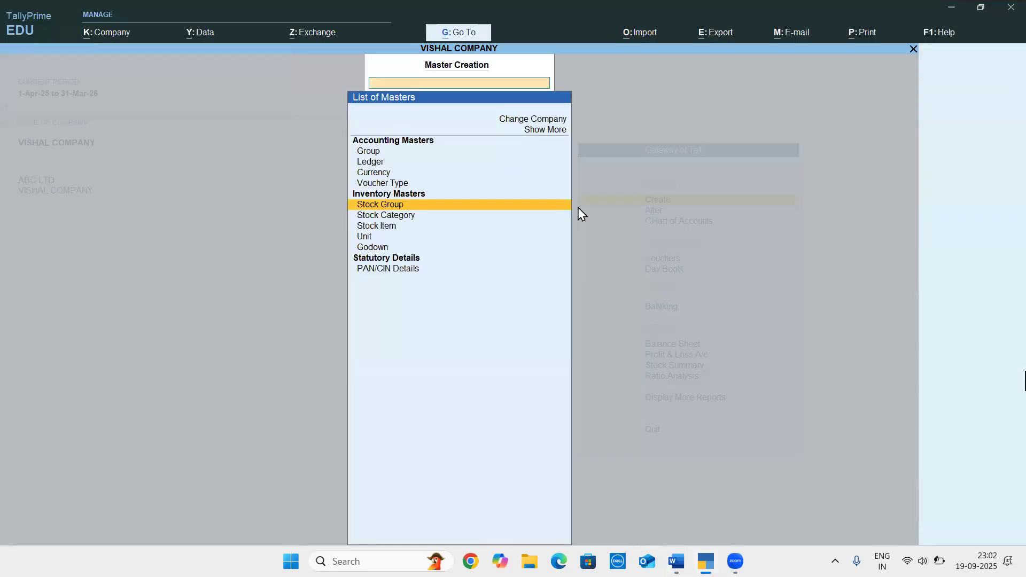
key(Down)
key(Return)
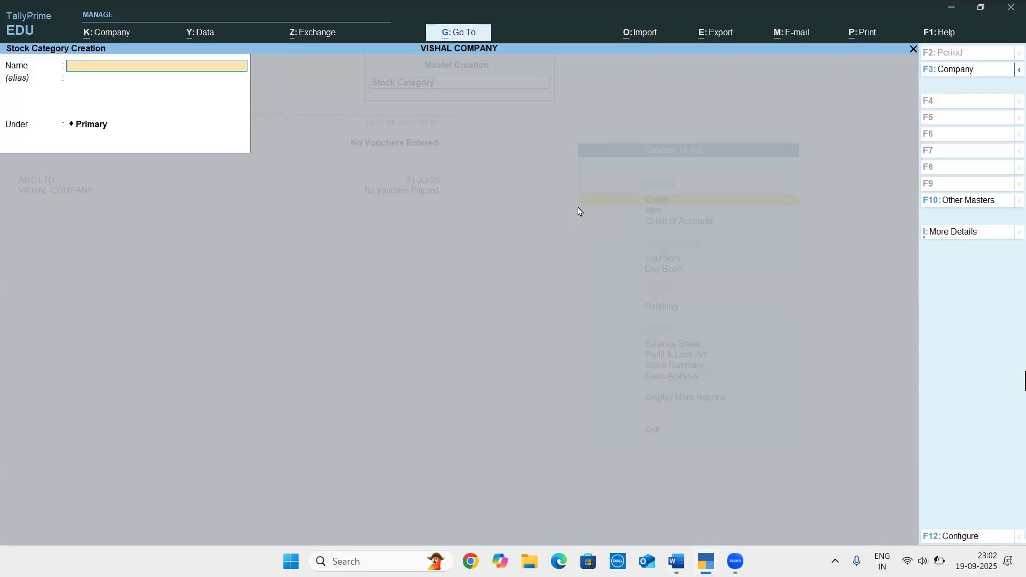
text(Input Device)
key(Return)
key(Return)
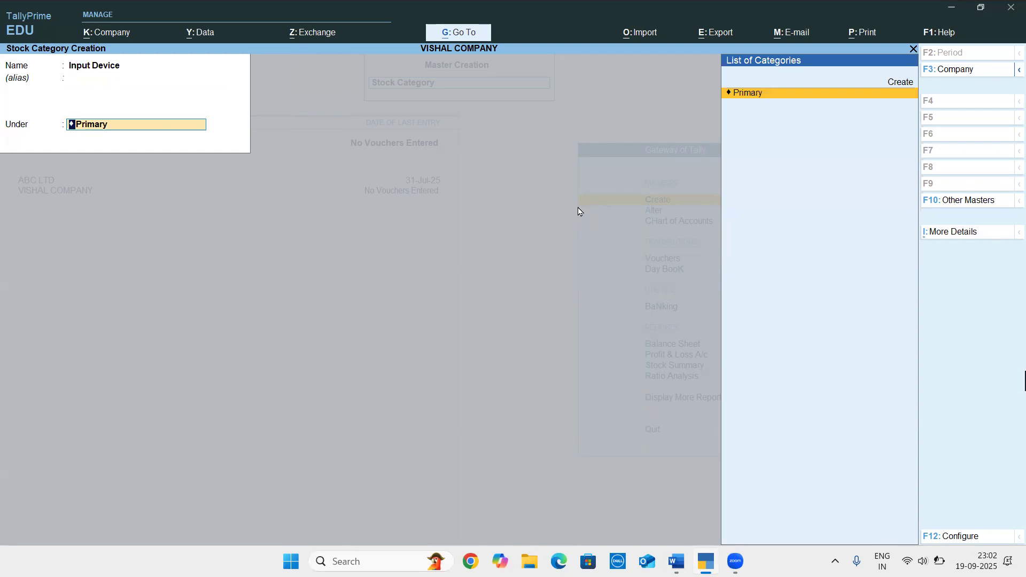
key(Return)
key(Return)
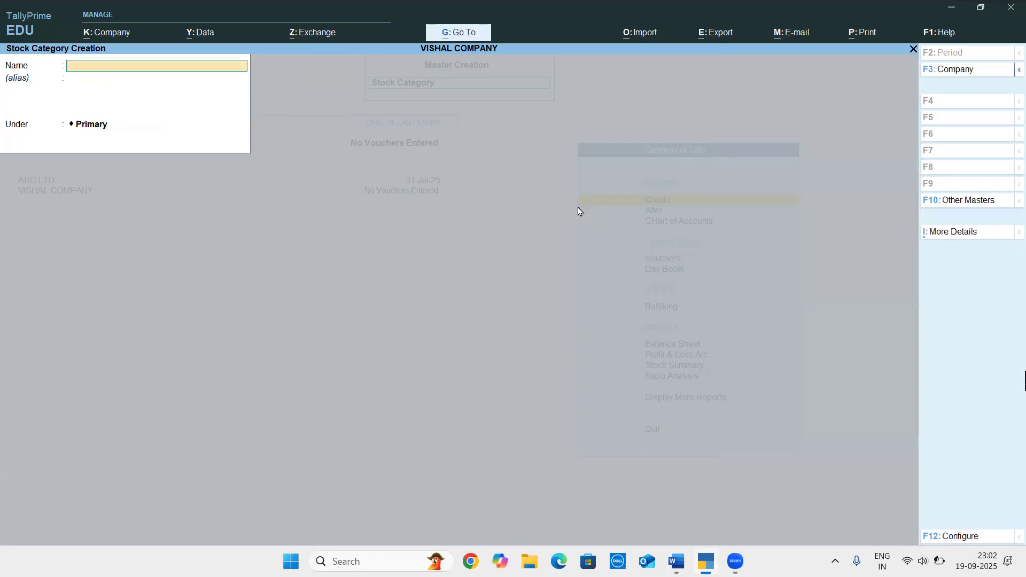
Check the second stock category in the Word document, and create Output Device under Primary in TallyPrime
key(alt+Tab)
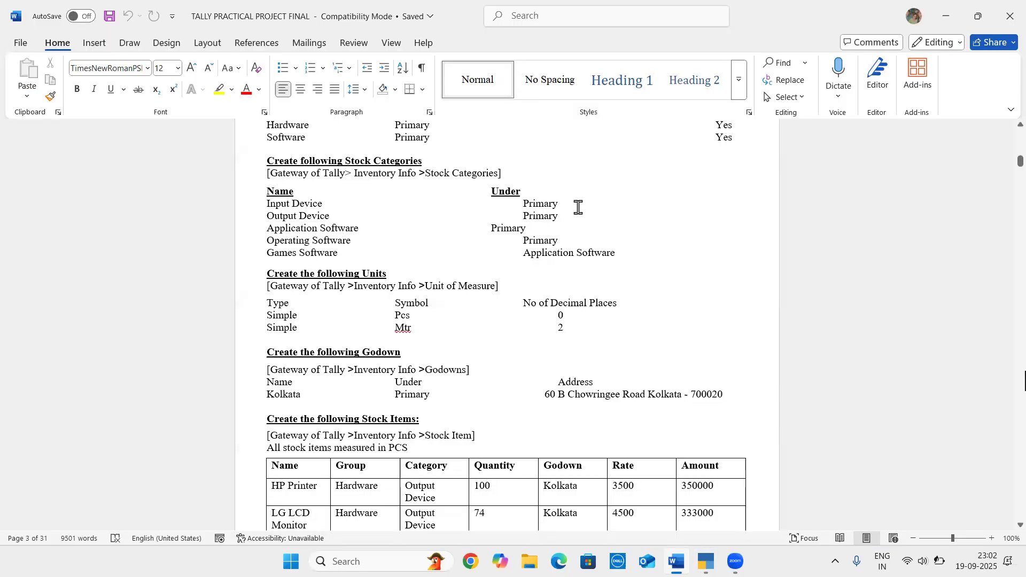
key(alt+Tab)
text(Output Devi)
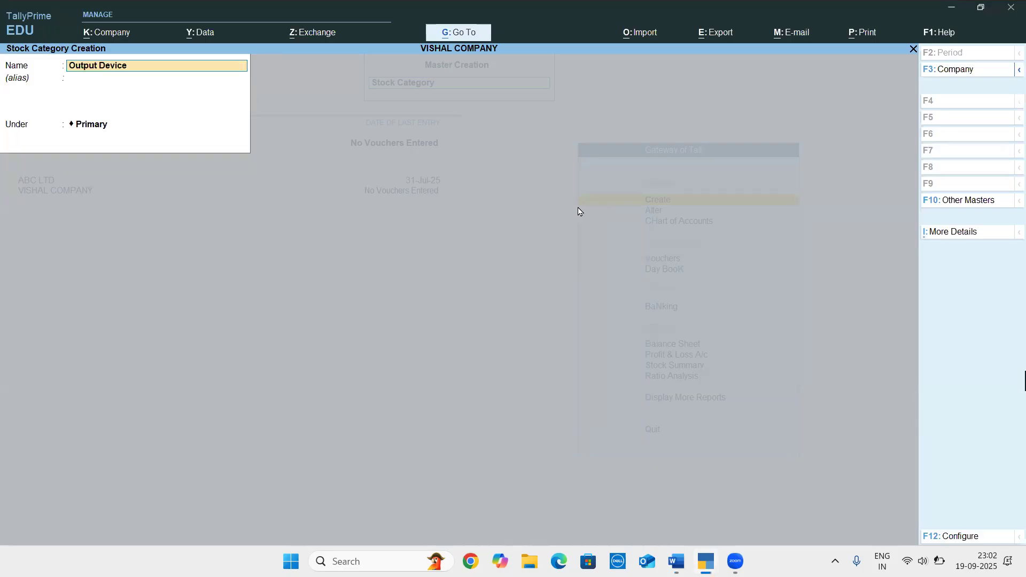
text(ce)
key(Return)
key(Return)
key(Return)
key(Return)
Check the third stock category in the Word document, and create Application Software under Primary in TallyPrime
key(alt+Tab)
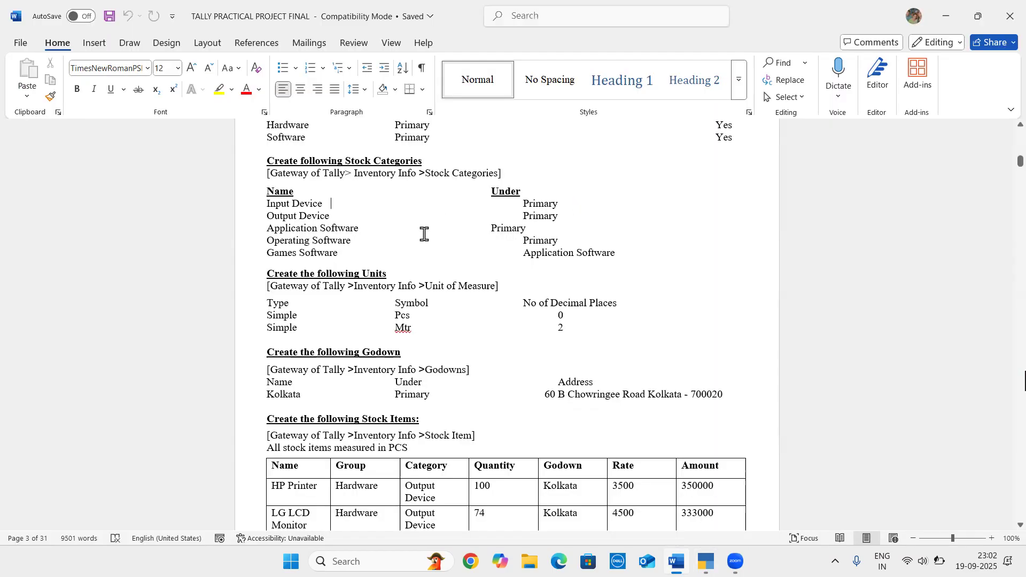
key(alt+Tab)
text(Application Software)
key(Return)
key(Return)
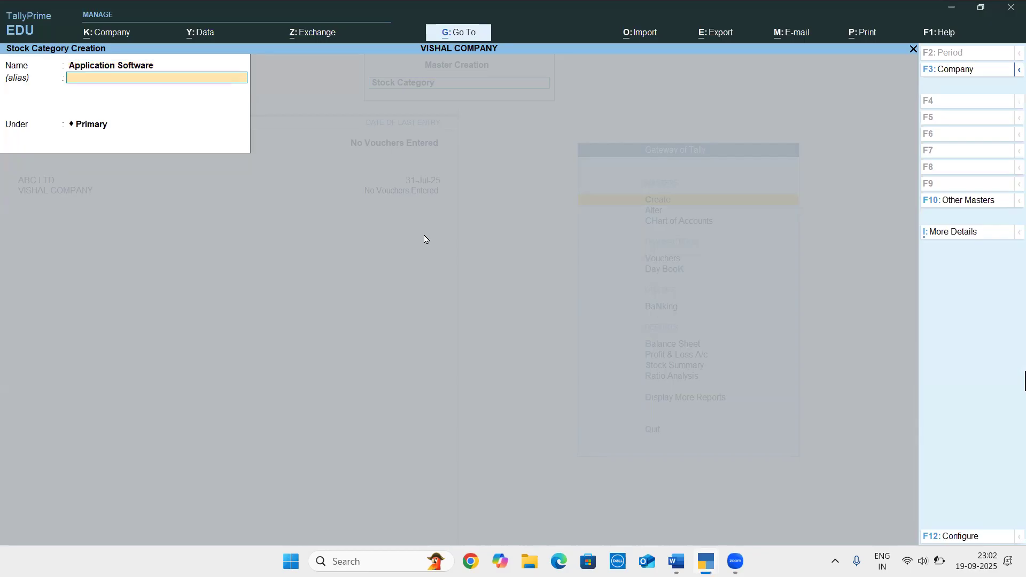
key(Return)
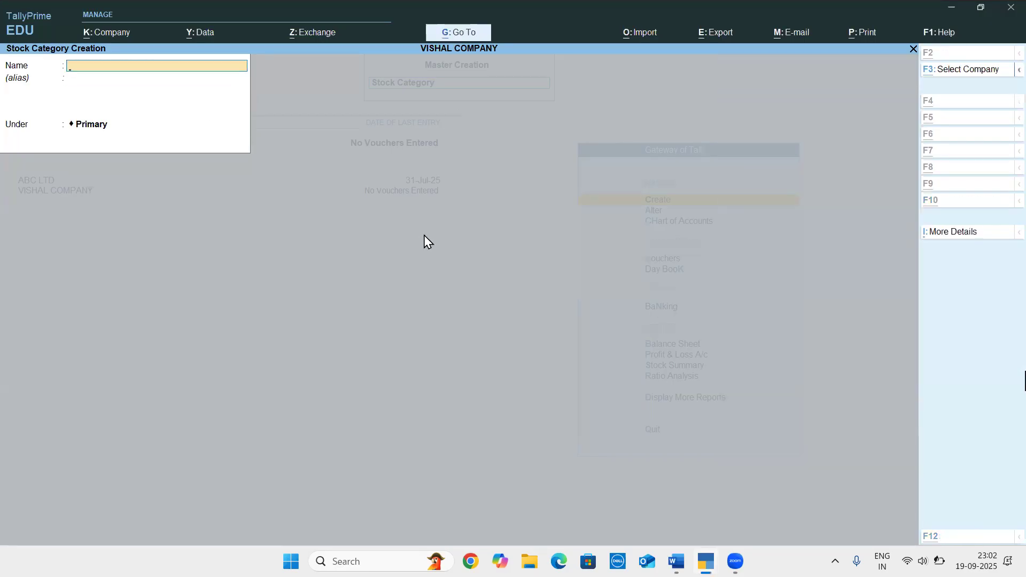
key(alt+Tab)
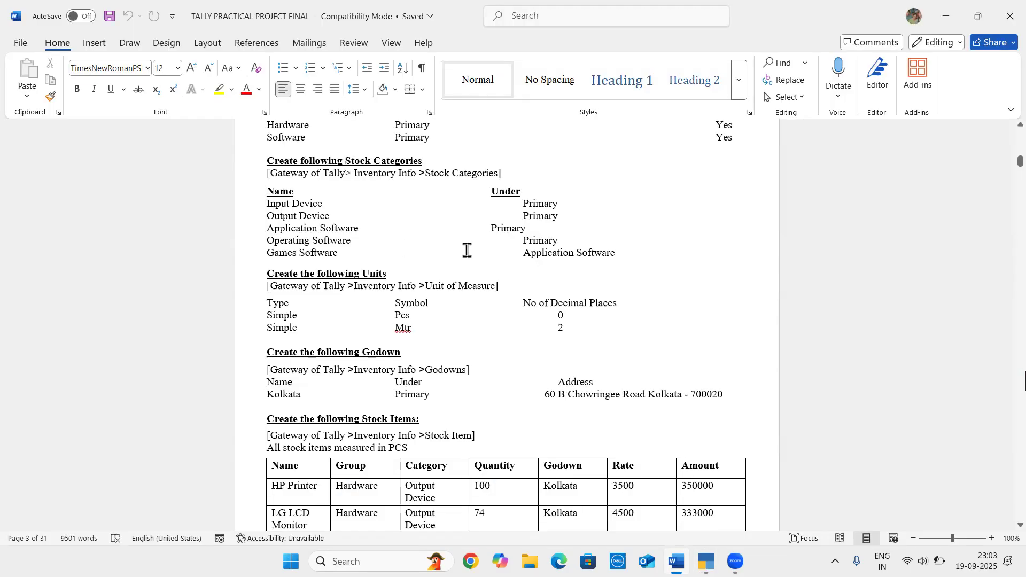
key(alt+Tab)
text(Opera)
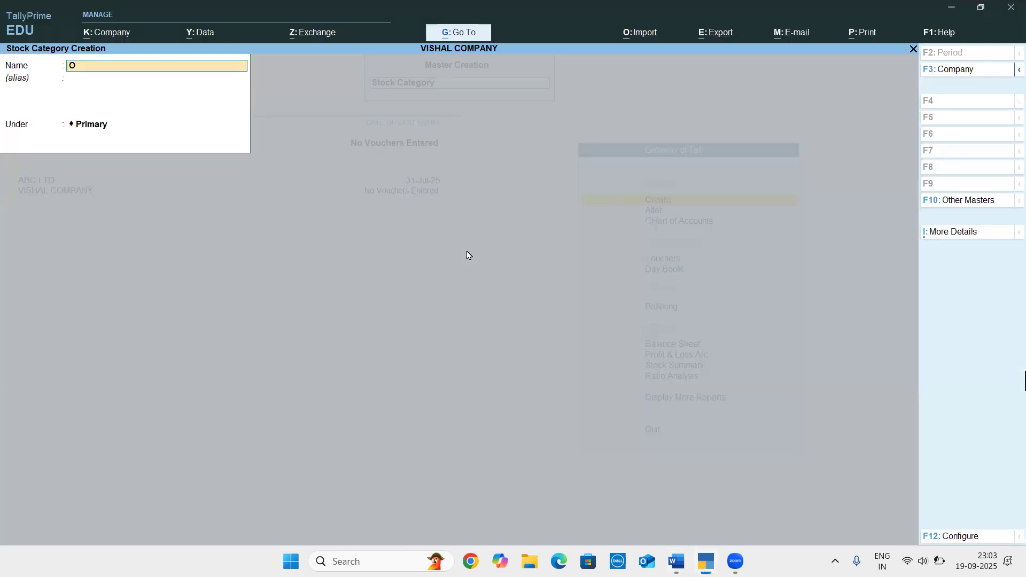
text(ting)
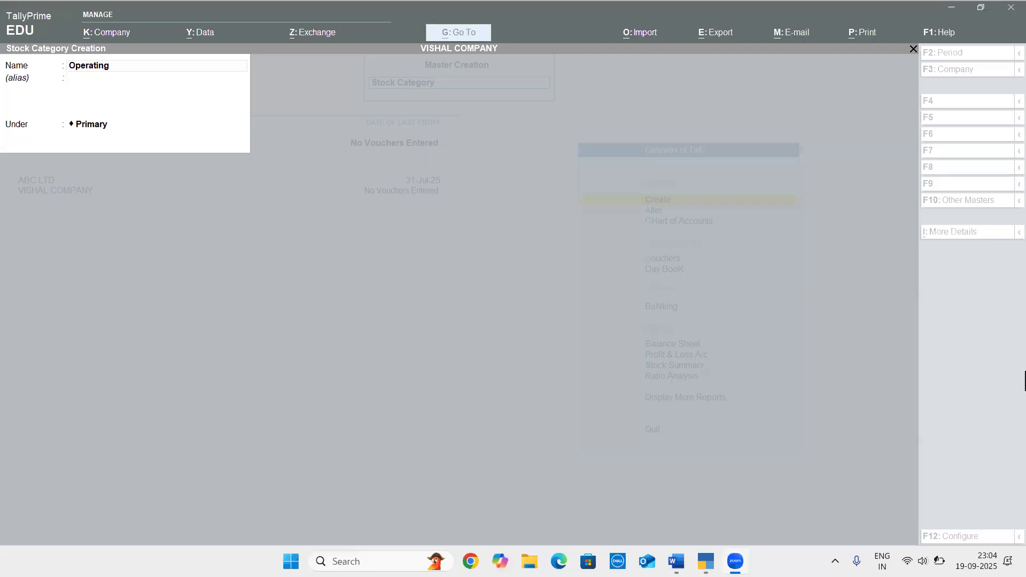
click(280, 265)
key(Return)
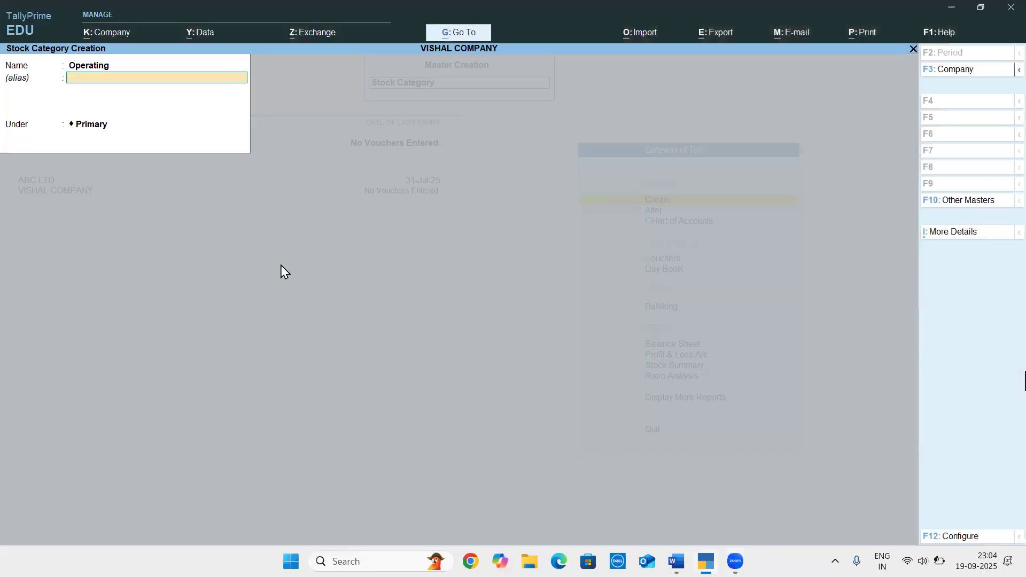
key(Return)
key(BackSpace)
key(BackSpace)
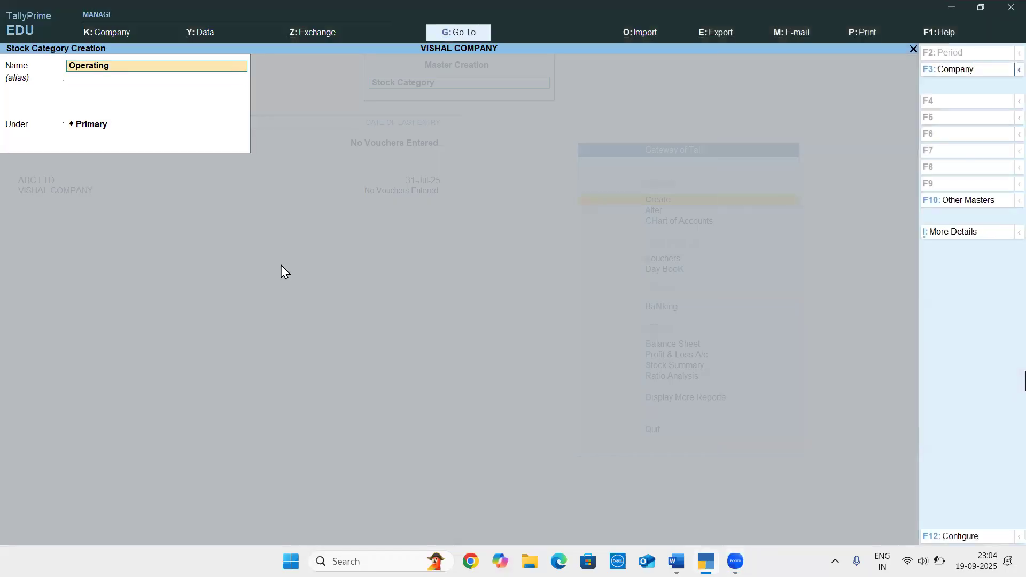
Check the fourth stock category in the Word document, and create Operating Software under Primary in TallyPrime
key(alt+Tab)
key(alt+Tab)
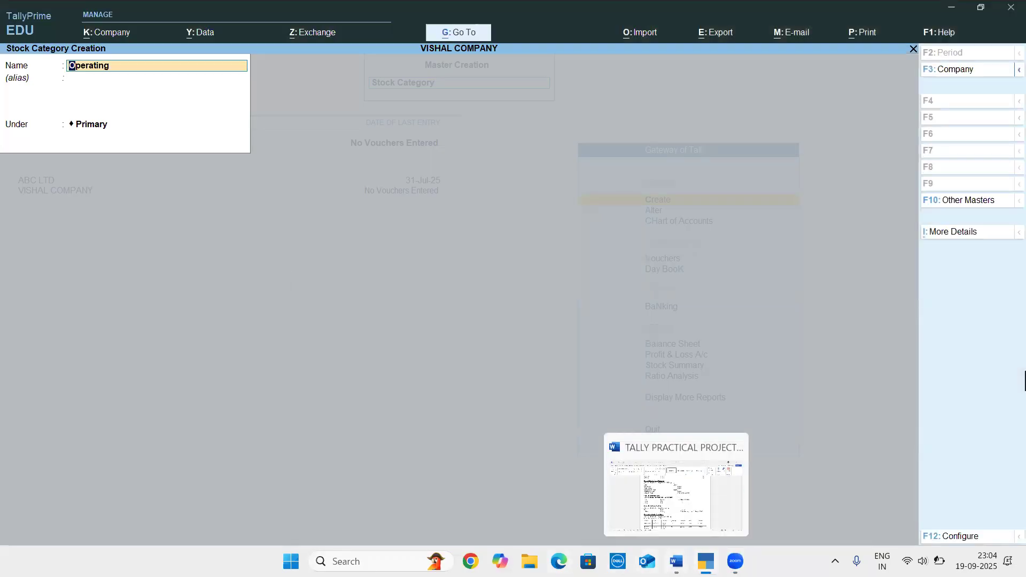
click(676, 561)
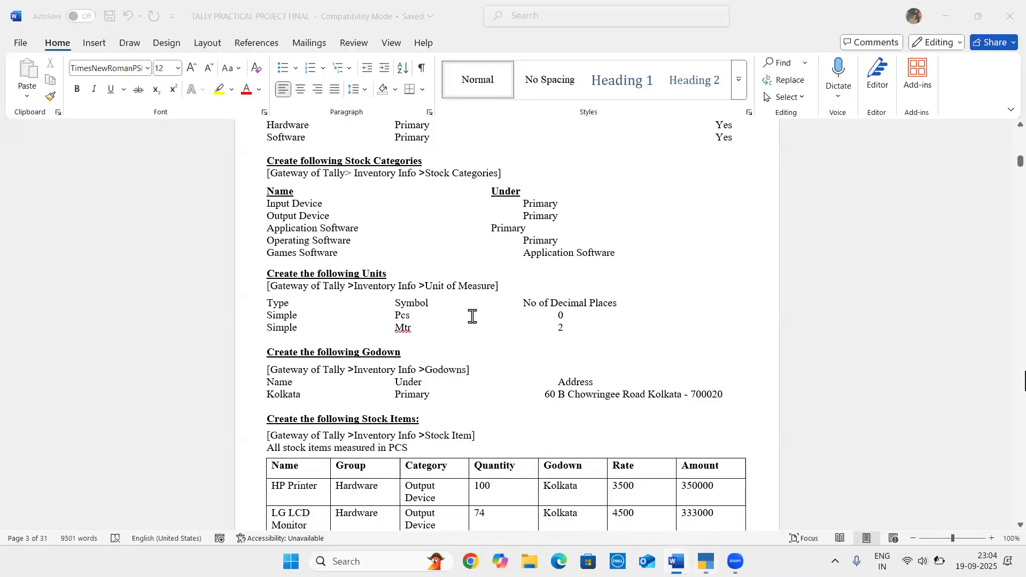
key(alt+Tab)
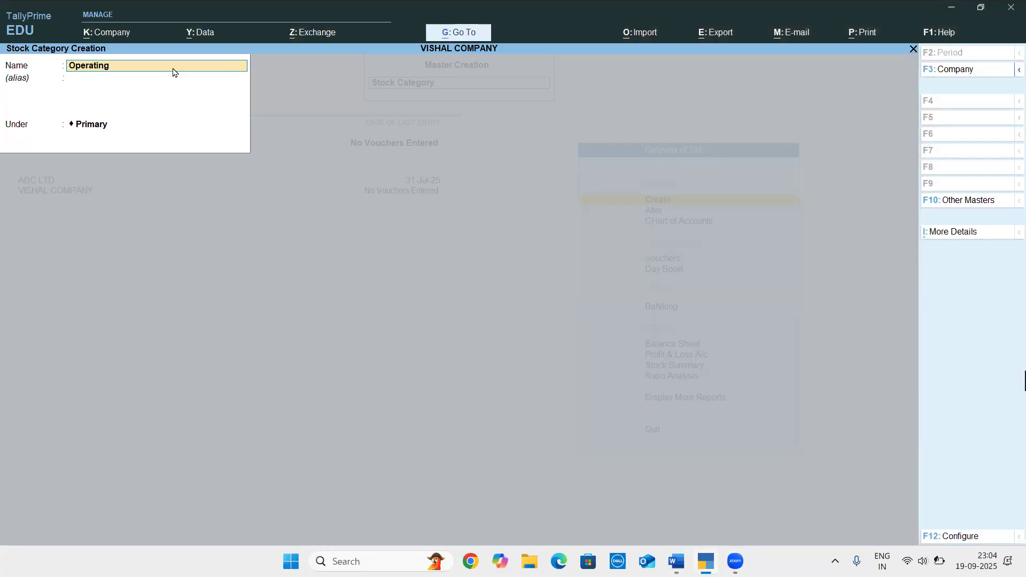
text(Operati)
text(ong)
key(BackSpace)
key(BackSpace)
key(BackSpace)
text(ing Software)
key(Return)
key(Return)
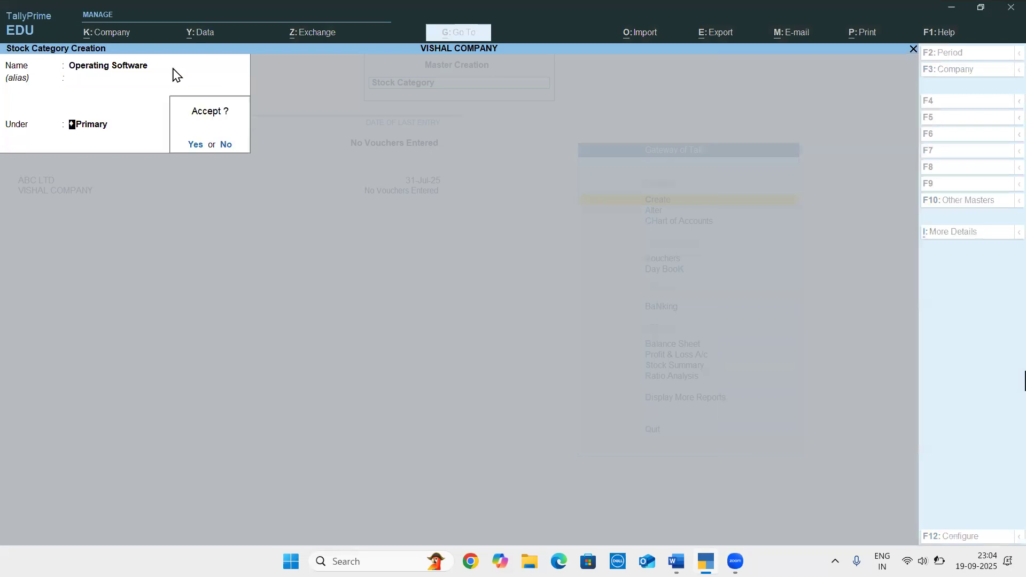
key(Return)
Check the fifth stock category in the Word document, and create Games Software under Application Software in TallyPrime
key(alt+Tab)
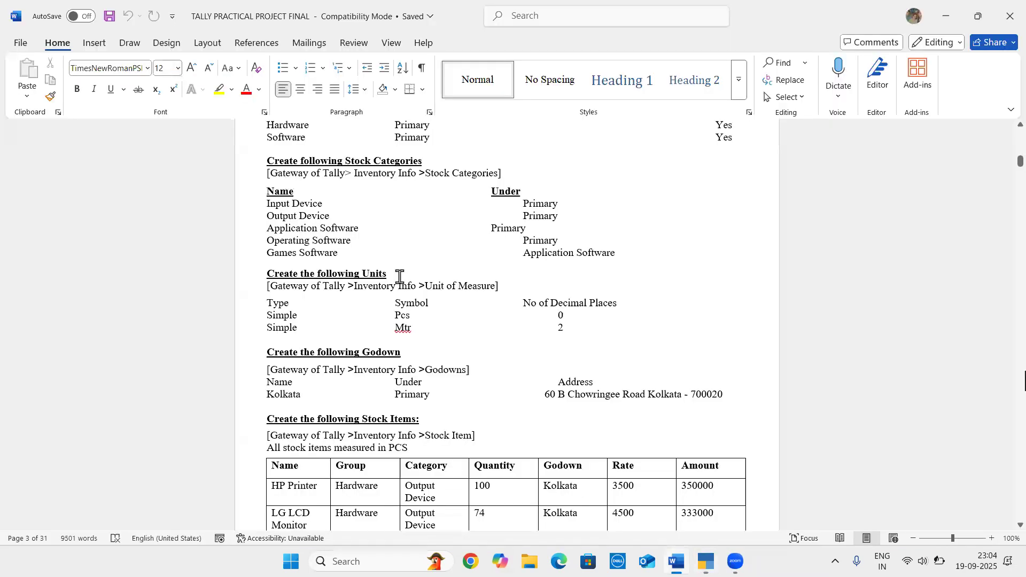
key(alt+Tab)
text(G)
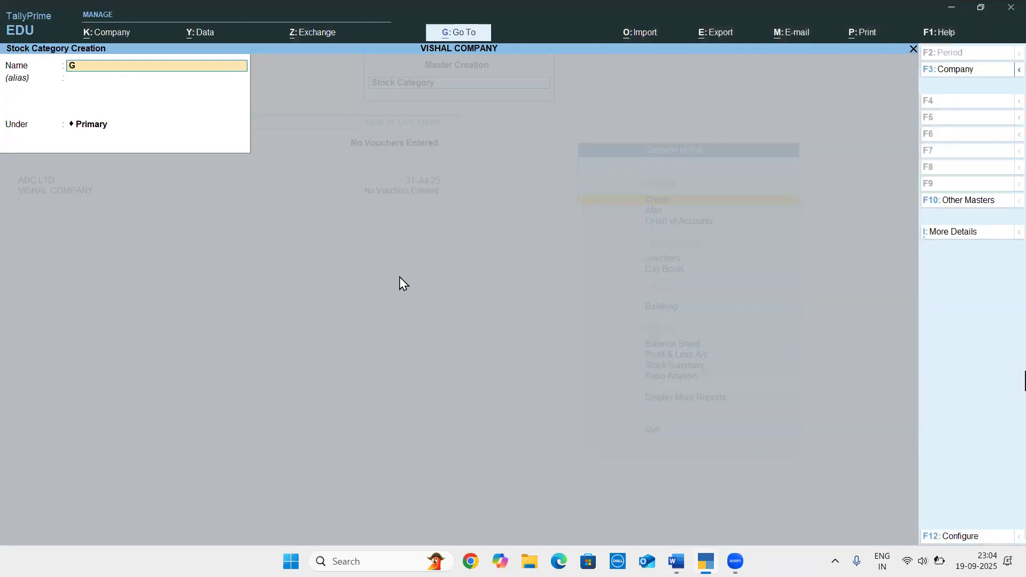
text(ames Software)
key(Return)
key(Return)
key(Down)
key(Return)
key(Return)
Look up the units of measure in the Word document, and open a new unit master in TallyPrime
key(alt+Tab)
scroll(455, 305, down, 2)
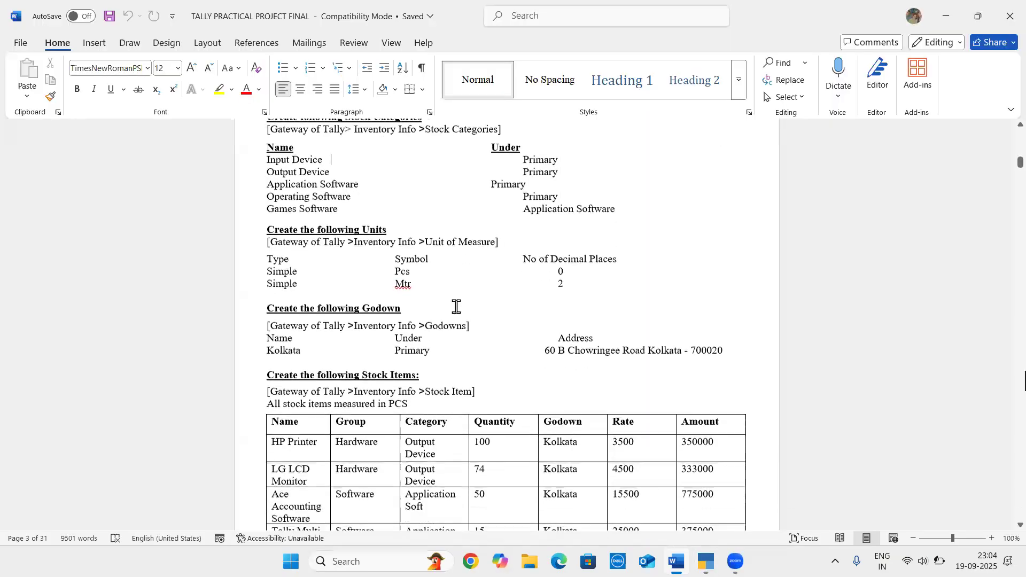
scroll(456, 306, down, 1)
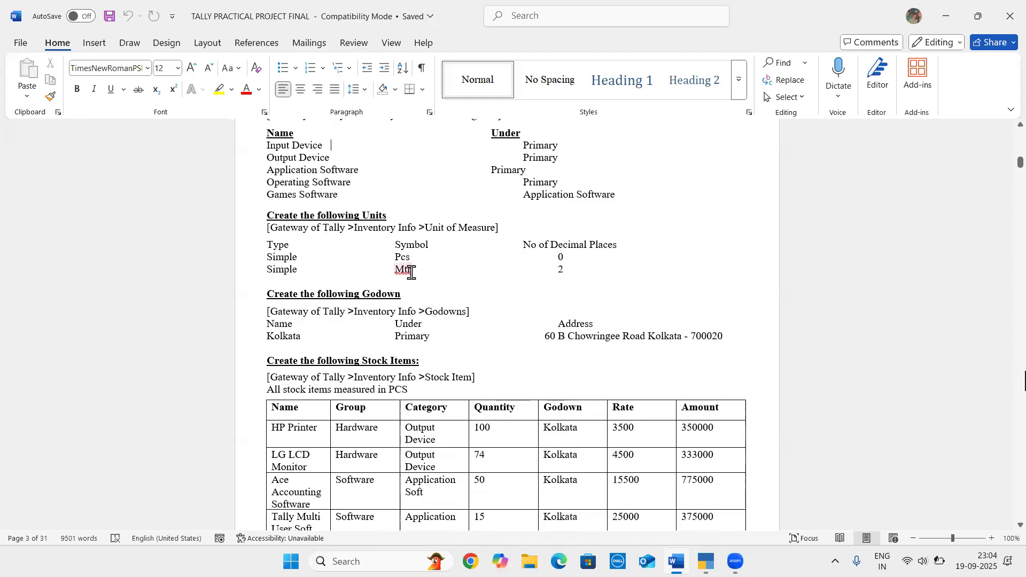
click(489, 305)
key(alt+Tab)
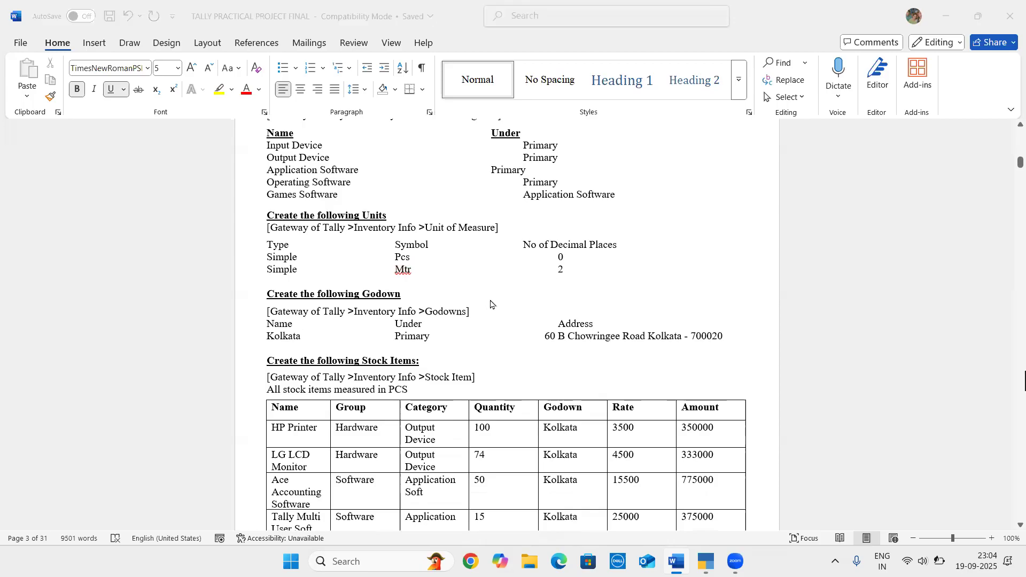
key(Escape)
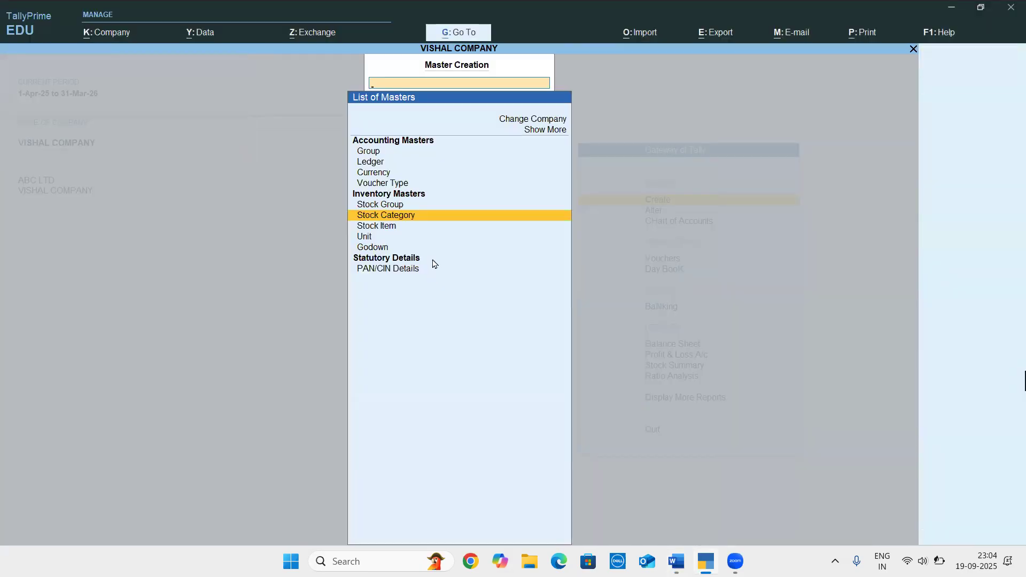
key(Down)
key(Down)
key(Return)
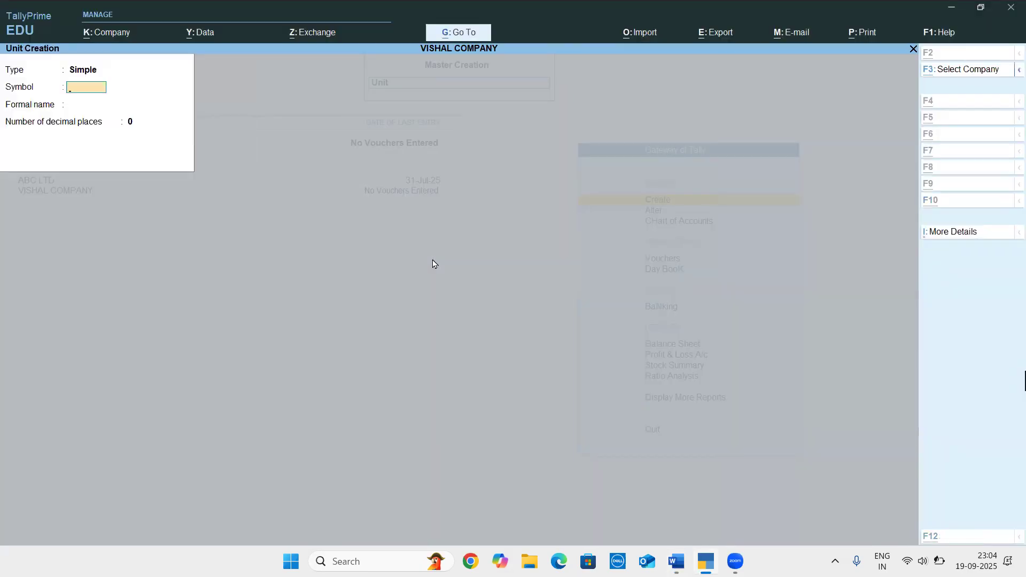
Check the first unit in the Word document, and create the simple unit pcs with formal name Pieces and 0 decimal places in TallyPrime
key(alt+Tab)
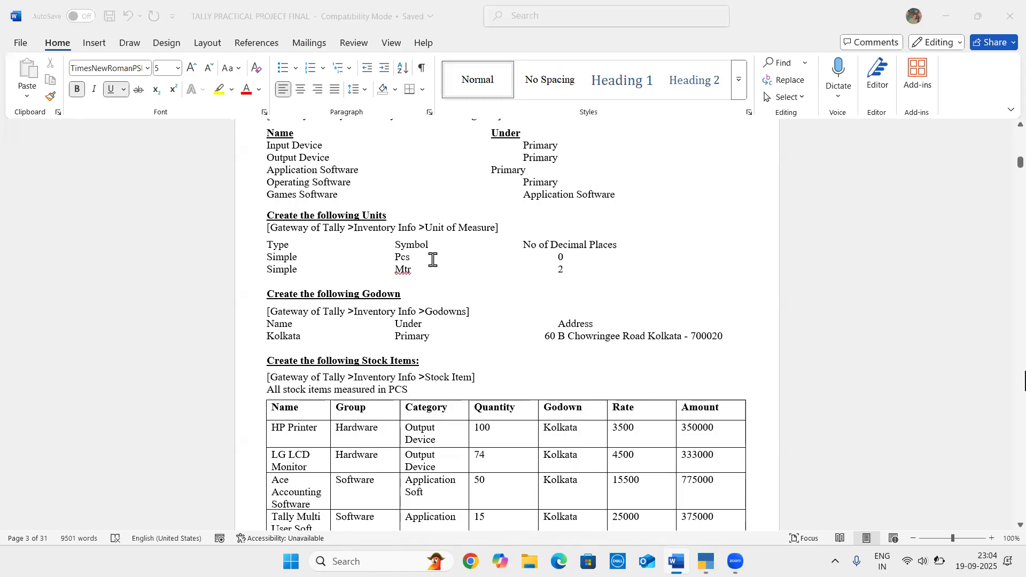
key(alt+Tab)
key(alt+Tab)
key(alt+Tab)
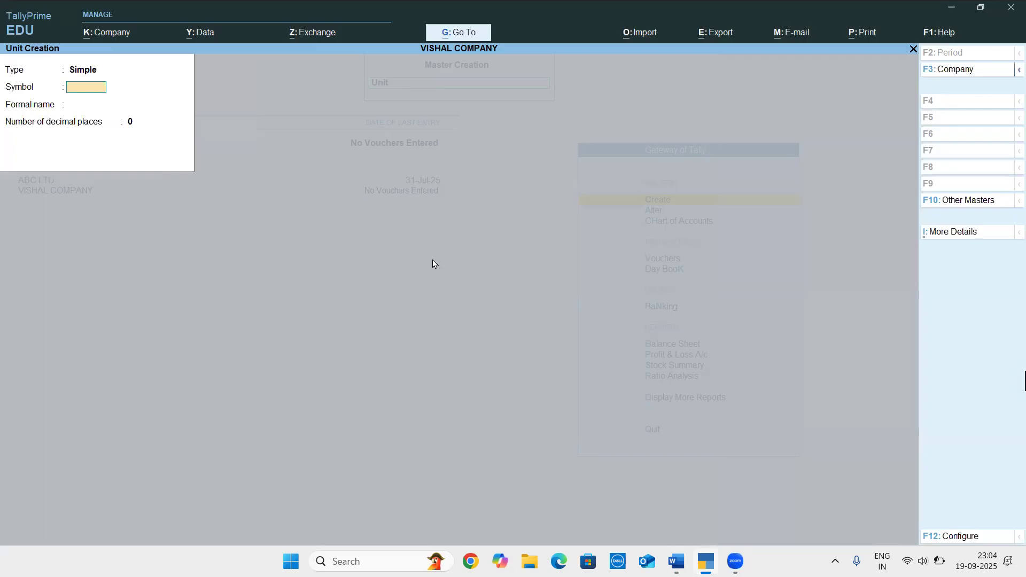
text(s)
key(Return)
text(Pie)
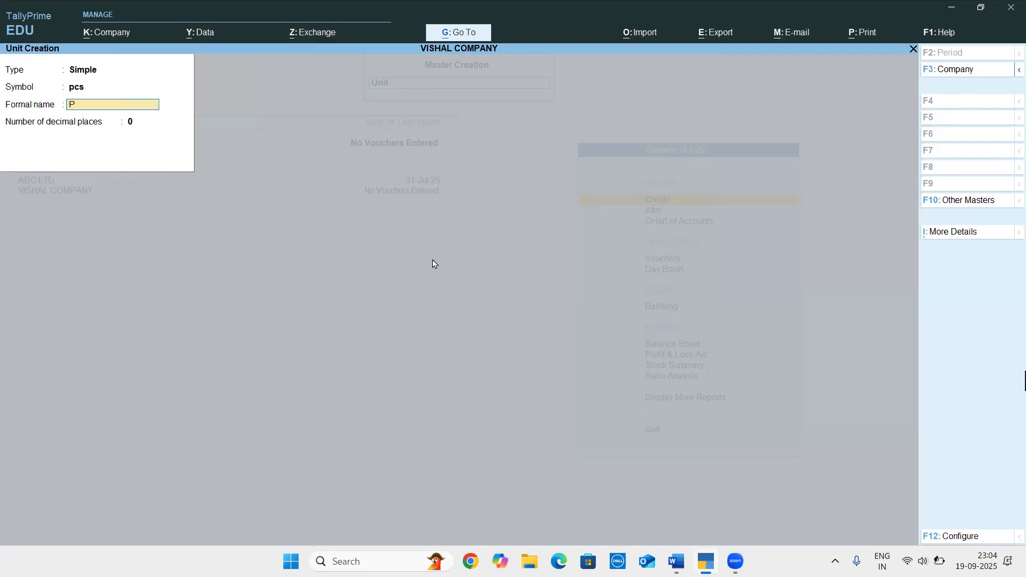
key(Return)
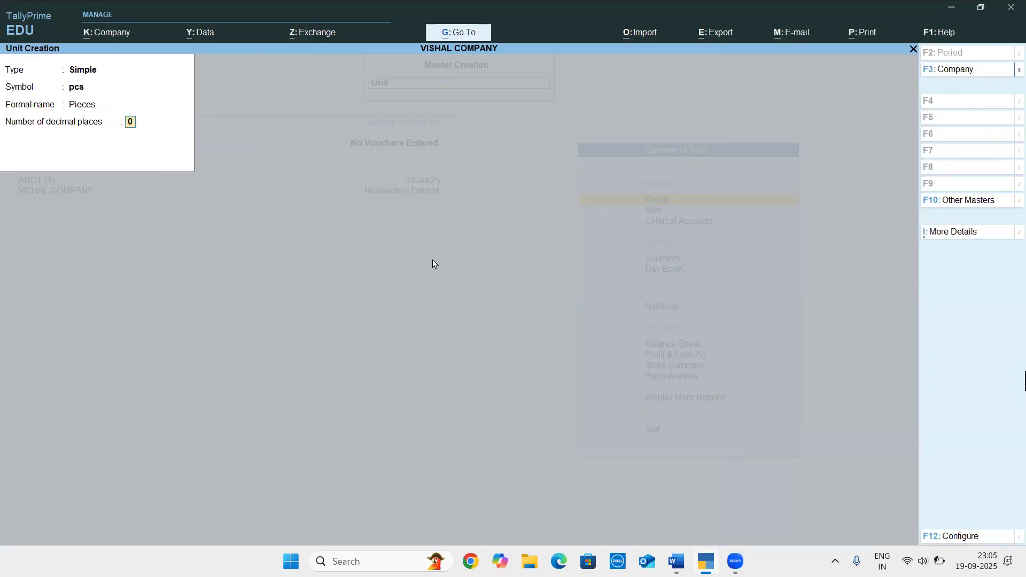
key(alt+Tab)
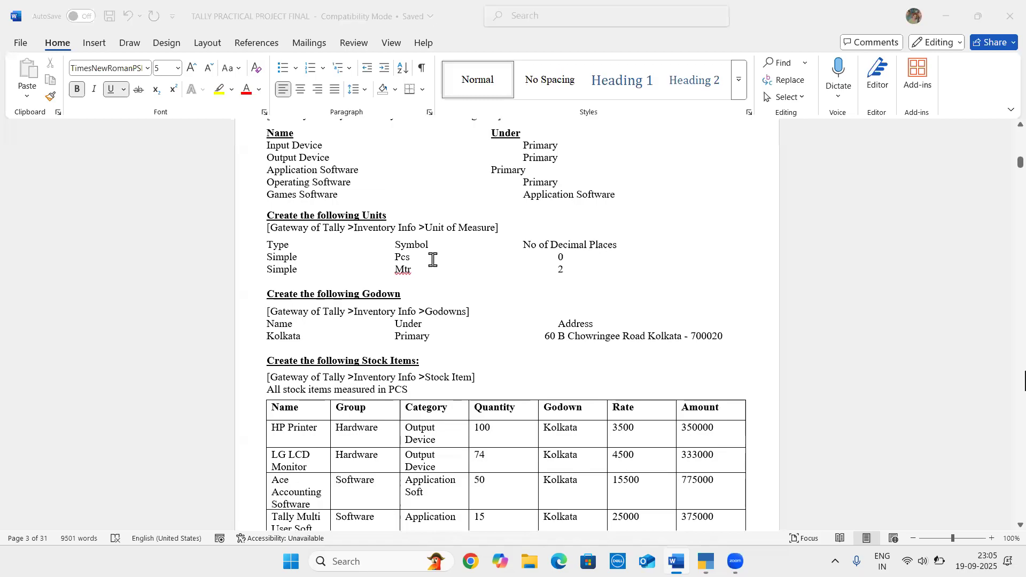
key(alt+Tab)
key(Return)
key(Return)
Check the second unit in the Word document, and create the simple unit mtr with formal name Metre in TallyPrime
key(alt+Tab)
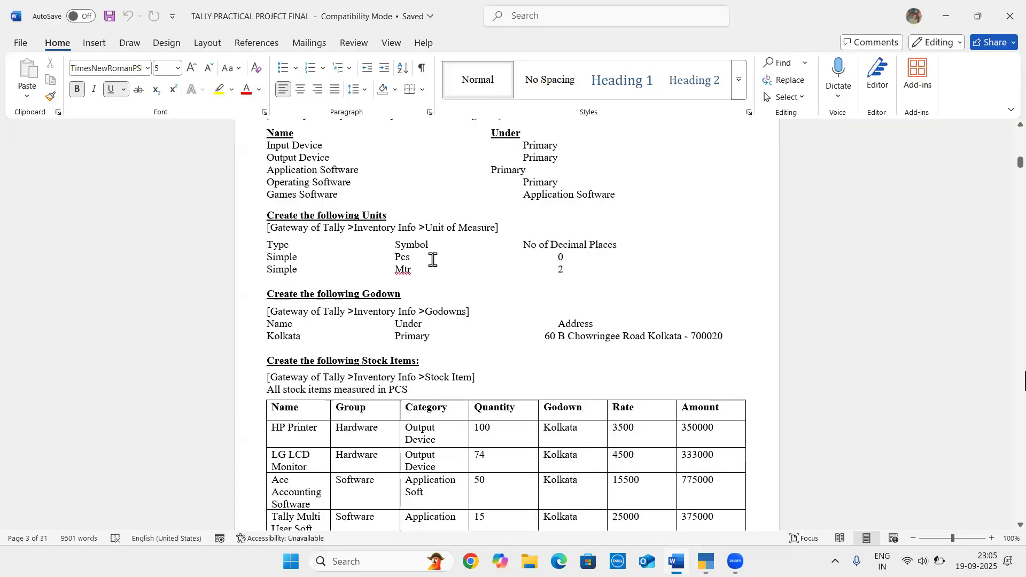
key(alt+Tab)
text(m)
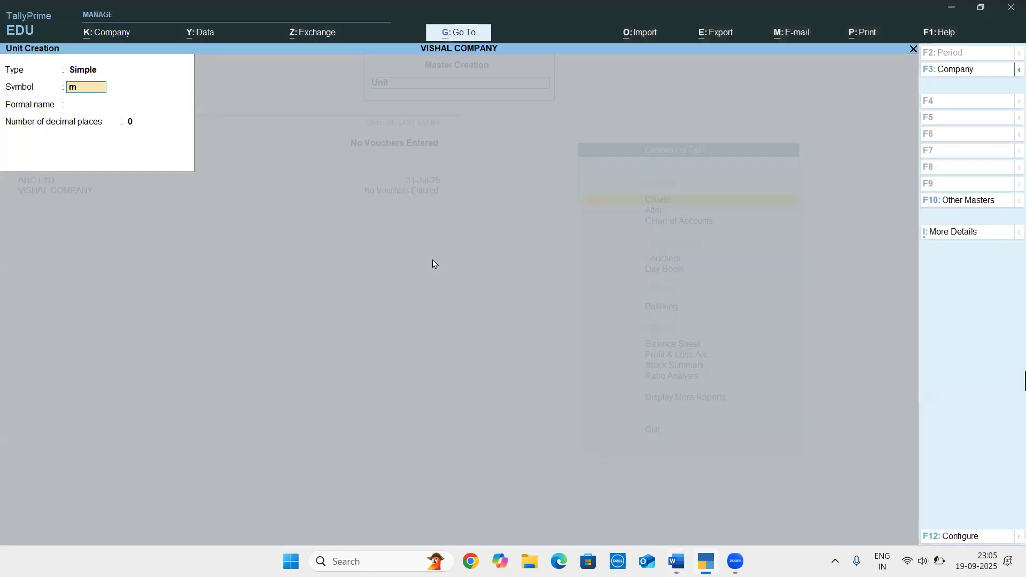
key(Return)
text(Meter)
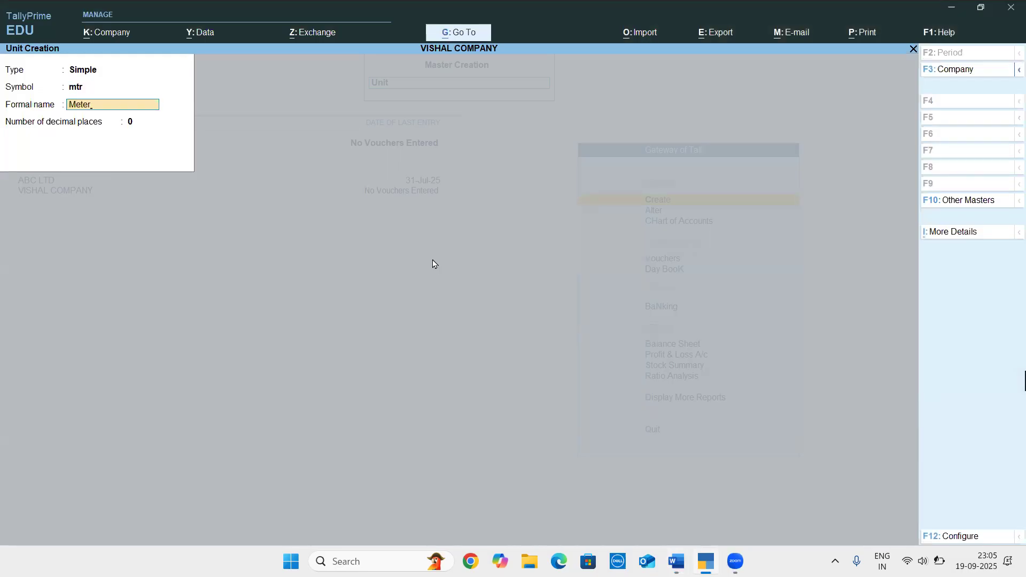
key(BackSpace)
key(BackSpace)
key(Return)
key(Return)
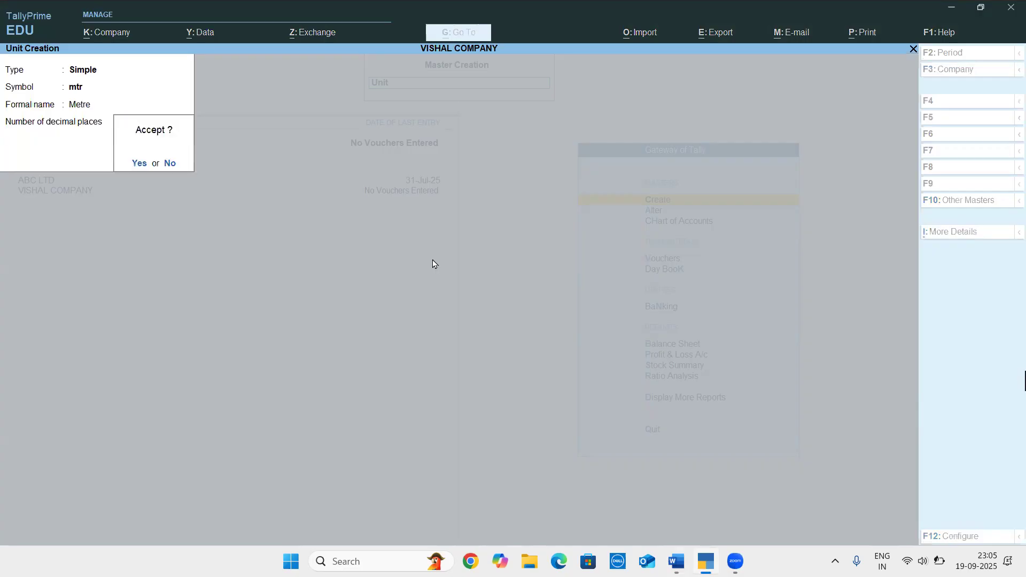
key(Return)
Look up the godown details in the Word document, and start a new godown named Kolkata in TallyPrime
key(alt+Tab)
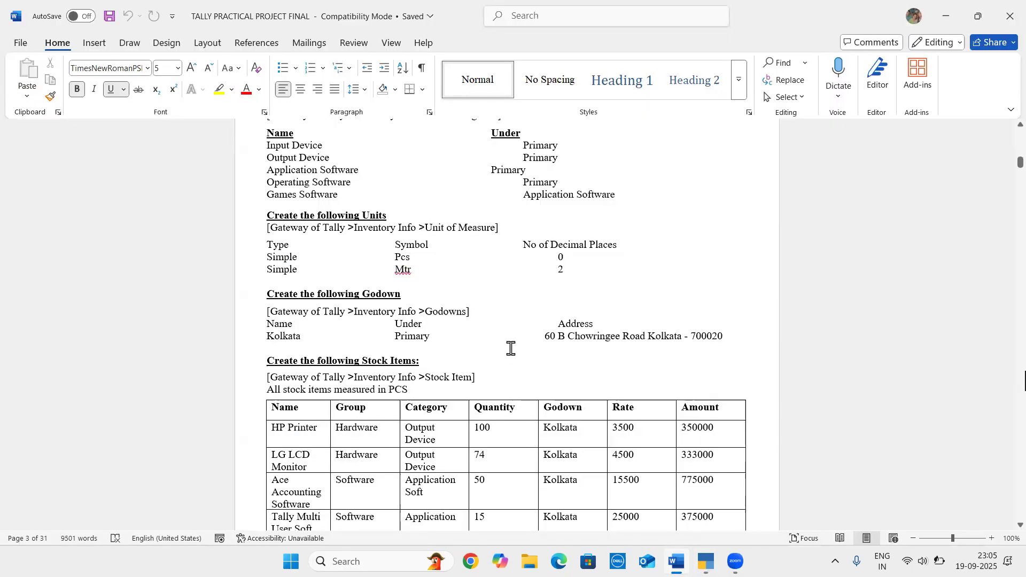
scroll(510, 348, down, 4)
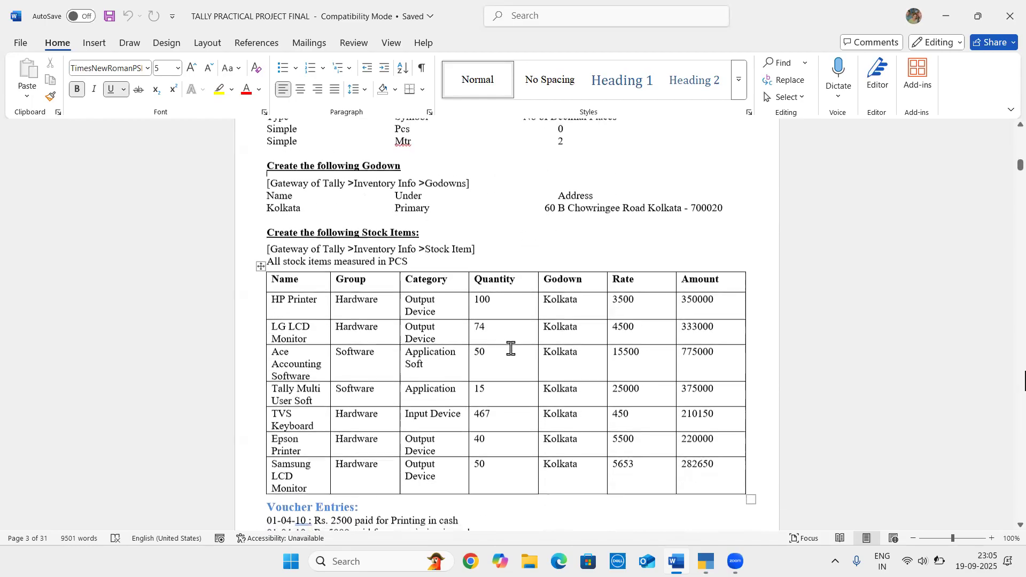
key(alt+Tab)
key(Escape)
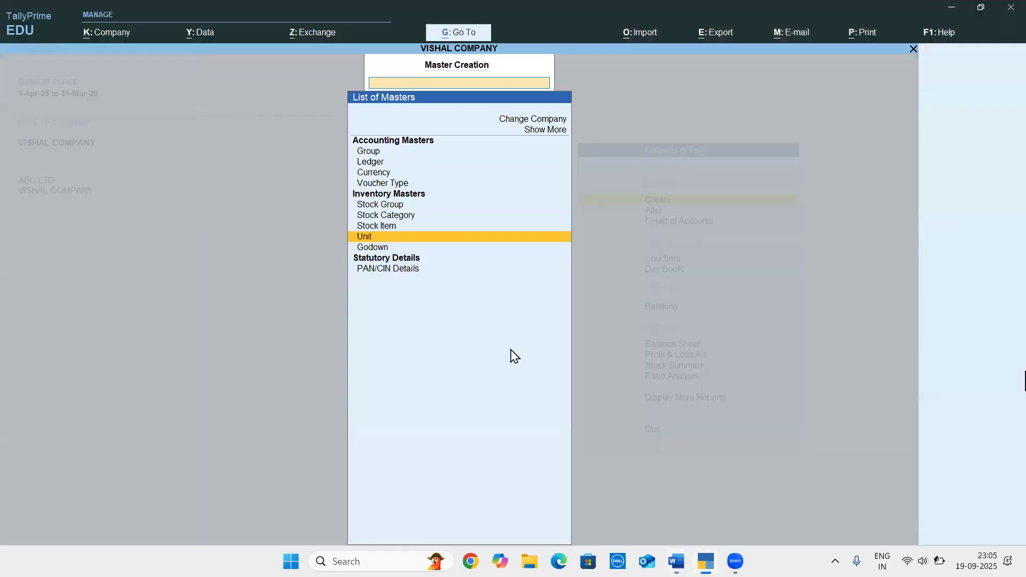
key(Down)
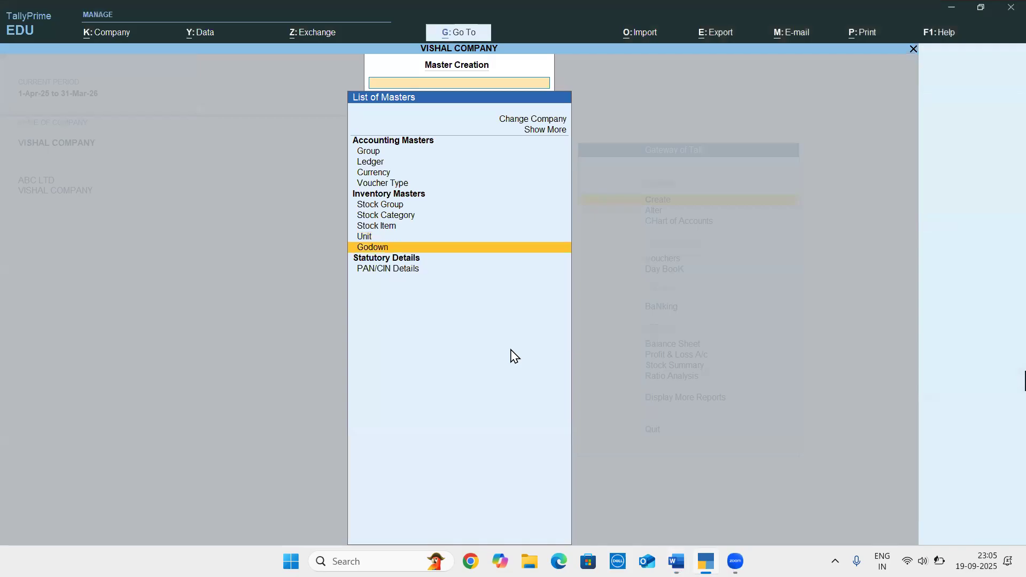
key(Return)
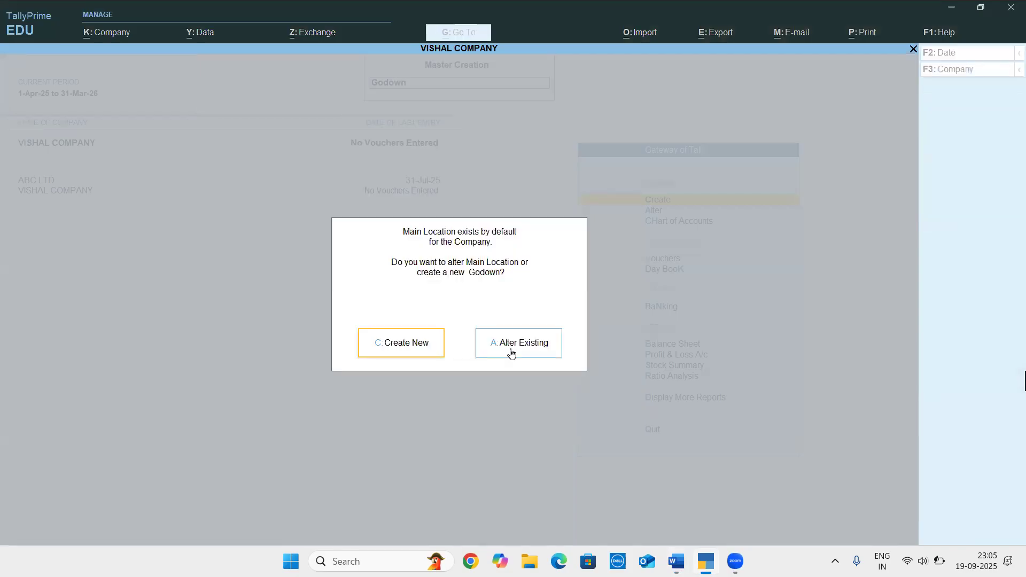
key(Return)
key(alt+Tab)
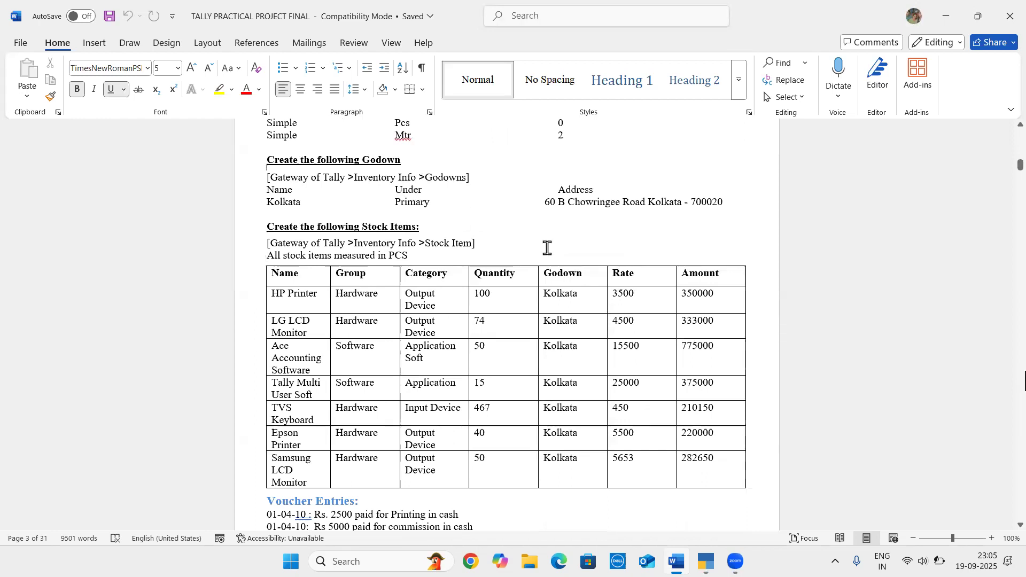
key(alt+Tab)
text(Kolkata)
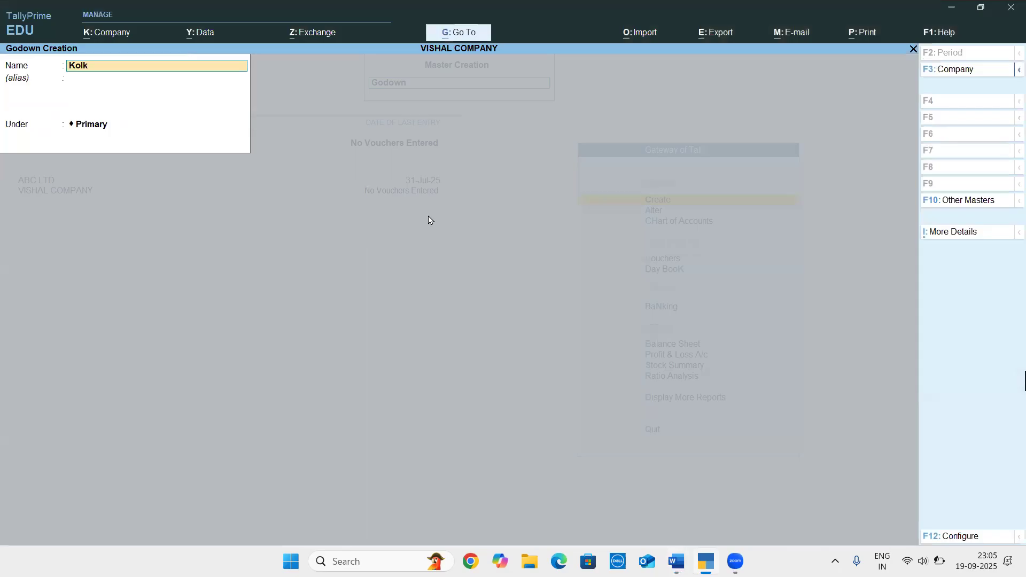
key(Return)
key(Return)
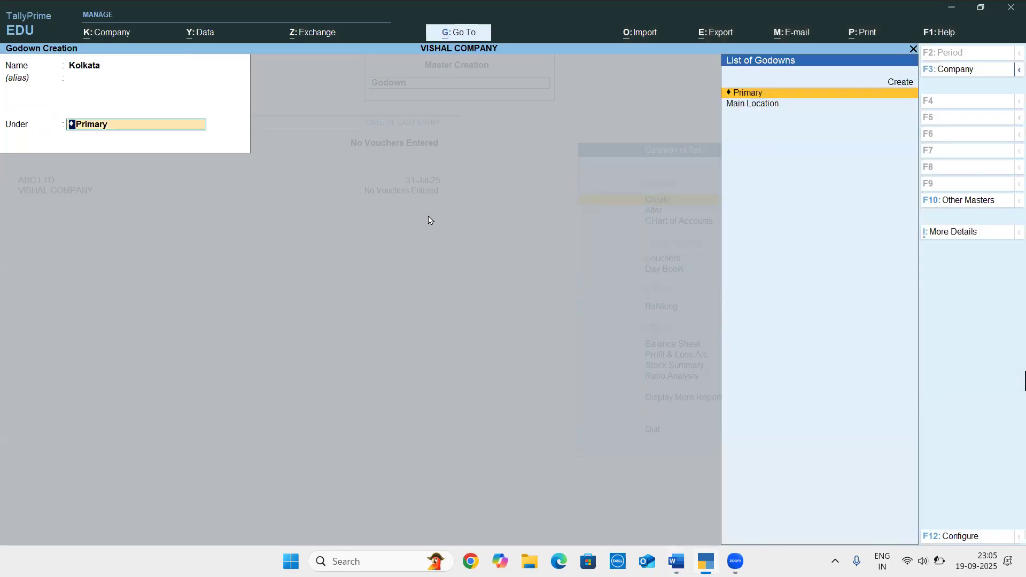
Set Use address for Godowns to Yes in the godown configuration, and place the Kolkata godown under Primary
key(F12)
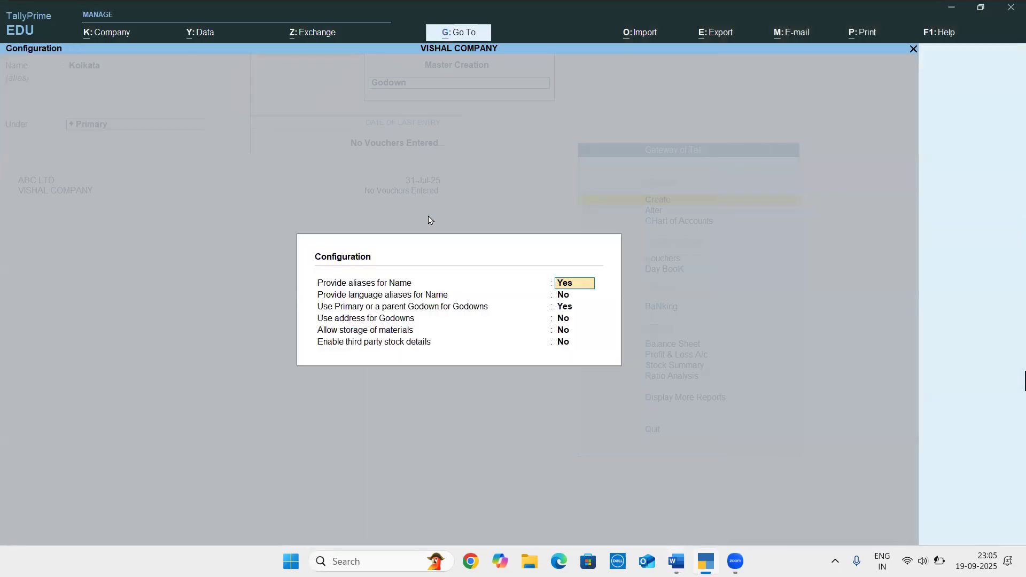
key(Return)
key(Return)
key(Return)
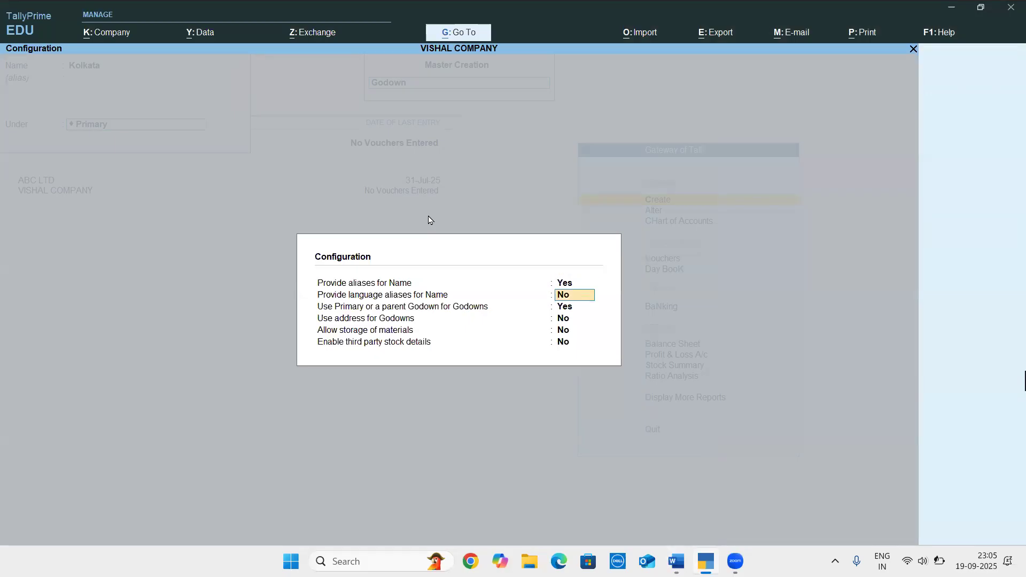
text(y)
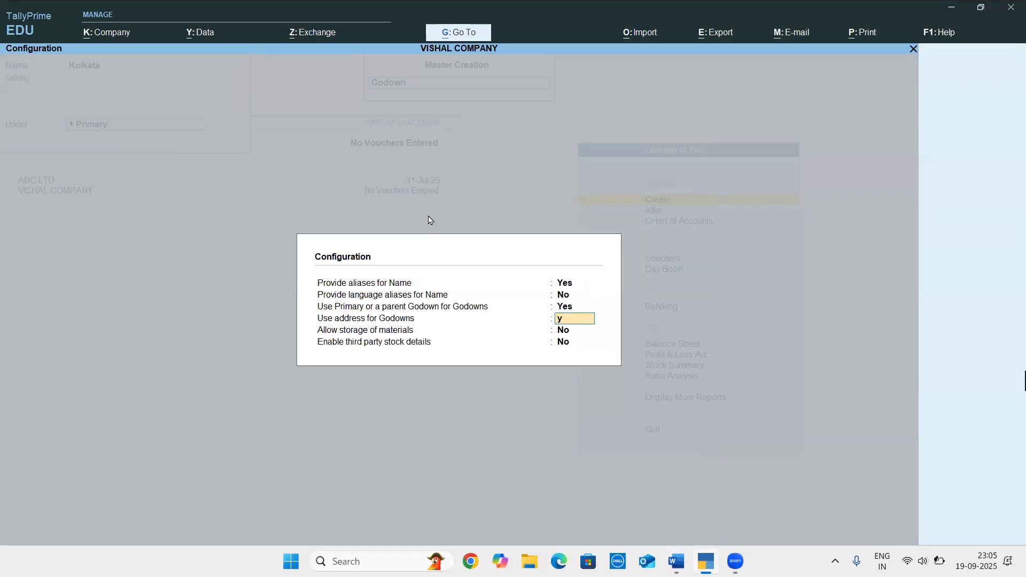
key(ctrl+a)
key(Return)
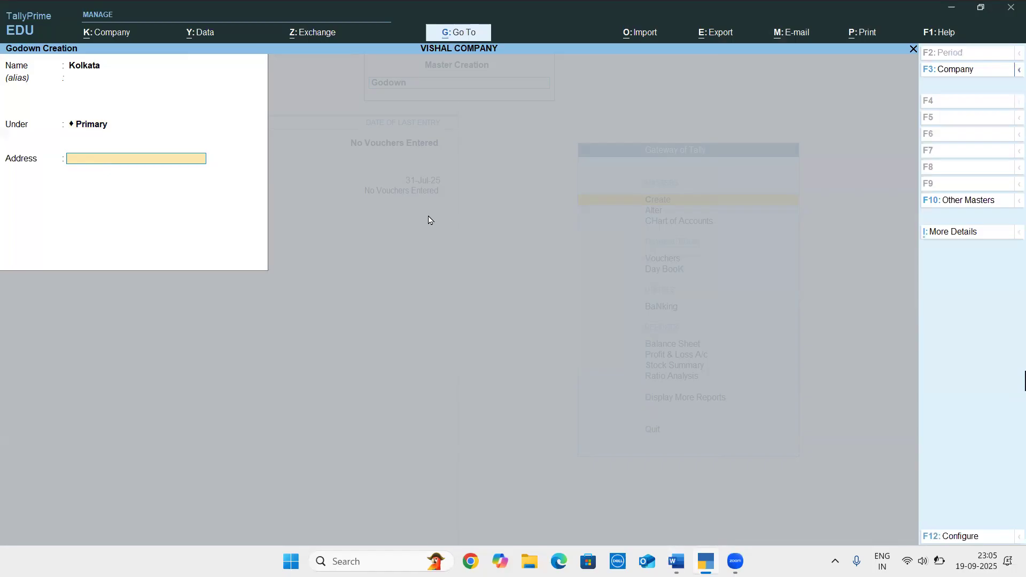
Enter the Kolkata godown's address from the Word document in TallyPrime, and save the godown
key(alt+Tab)
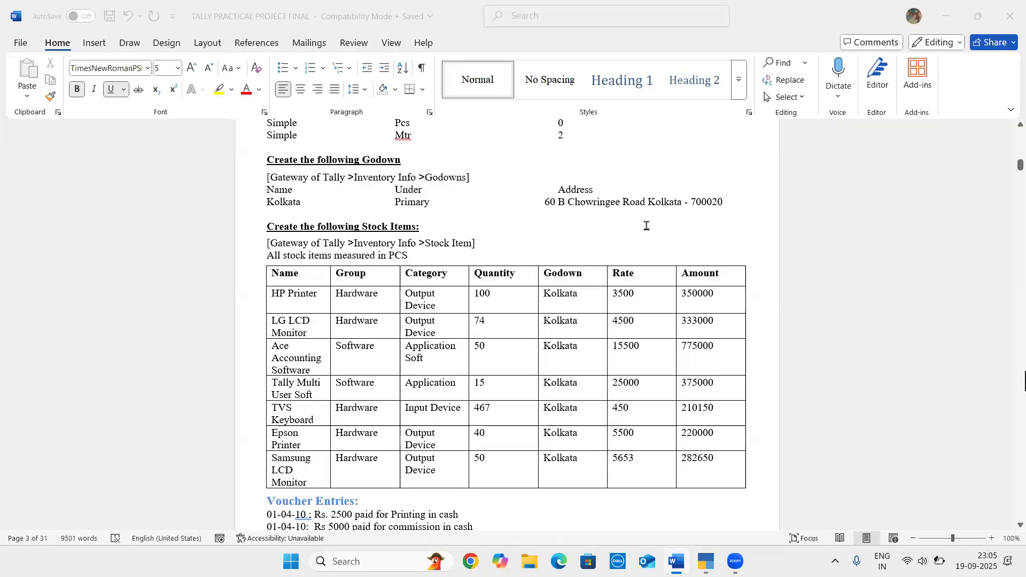
key(alt+Tab)
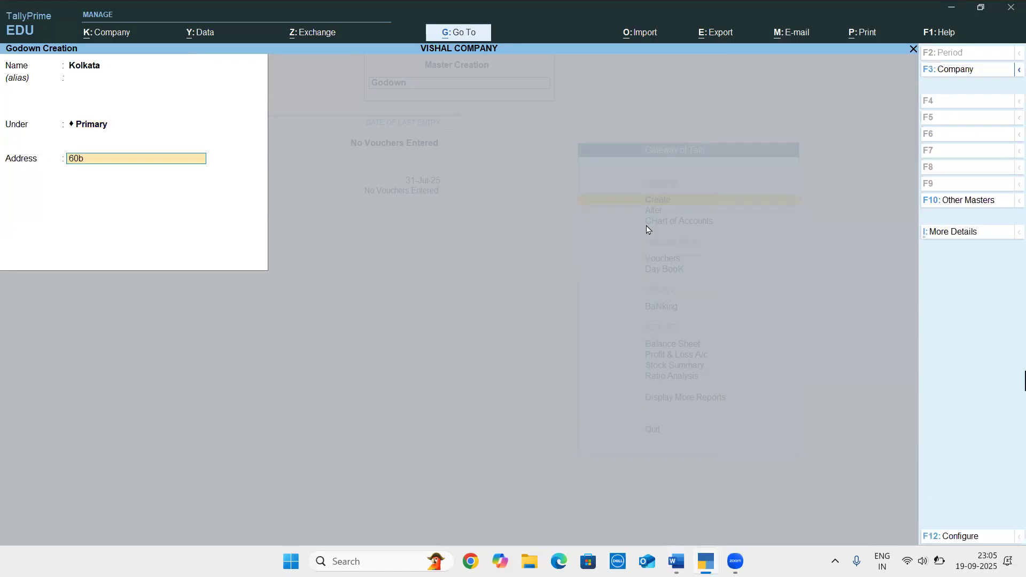
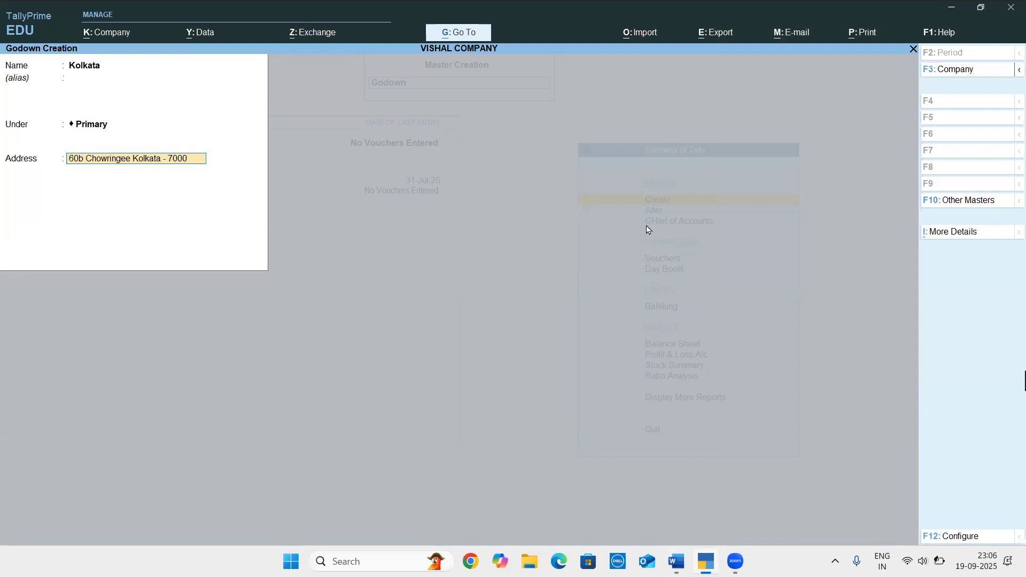
key(ctrl)
key(alt+Tab)
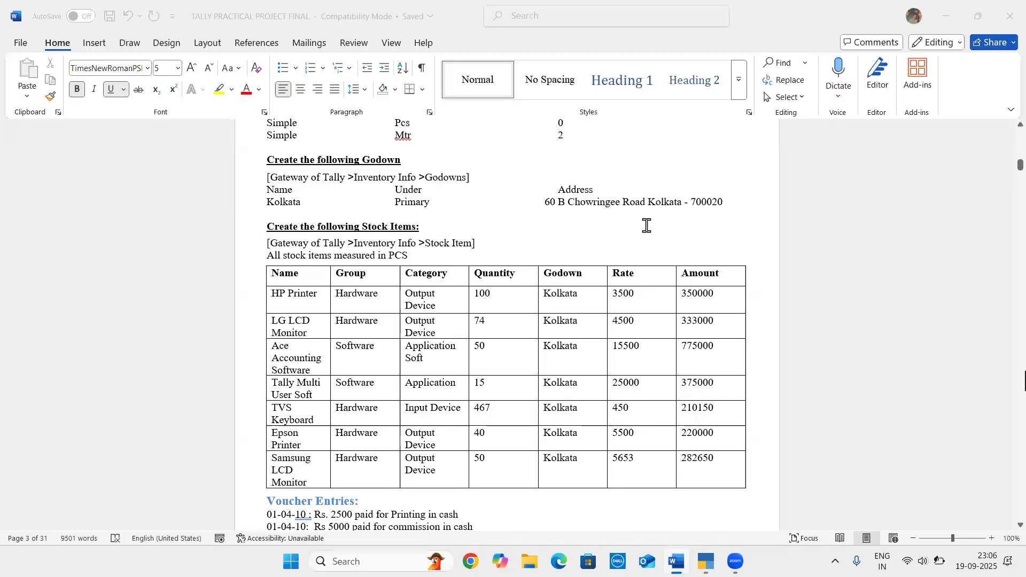
key(alt+Tab)
key(Return)
key(Return)
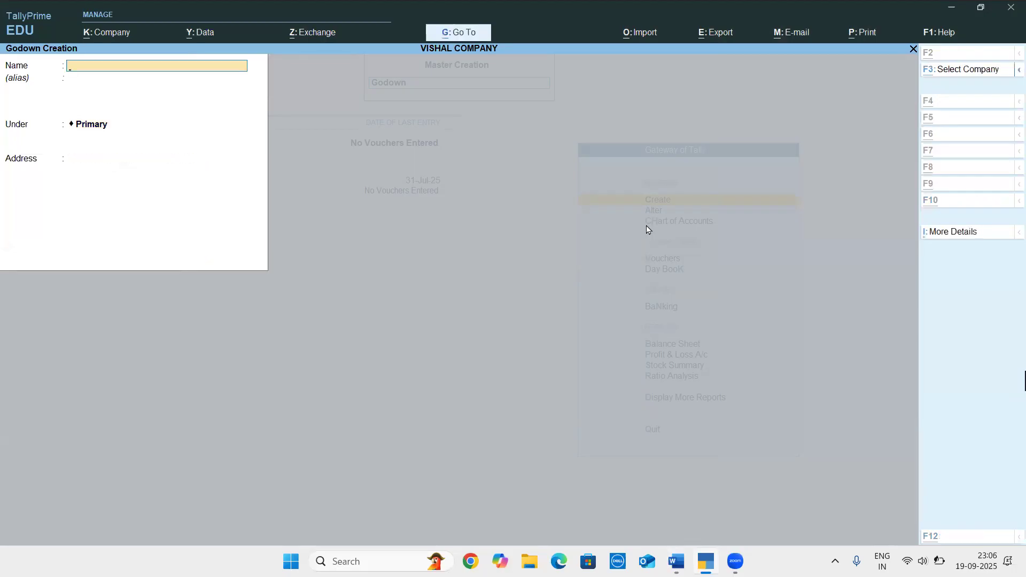
Review the stock items table in the Word document, and start a new stock item in TallyPrime
key(alt+Tab)
scroll(470, 243, down, 3)
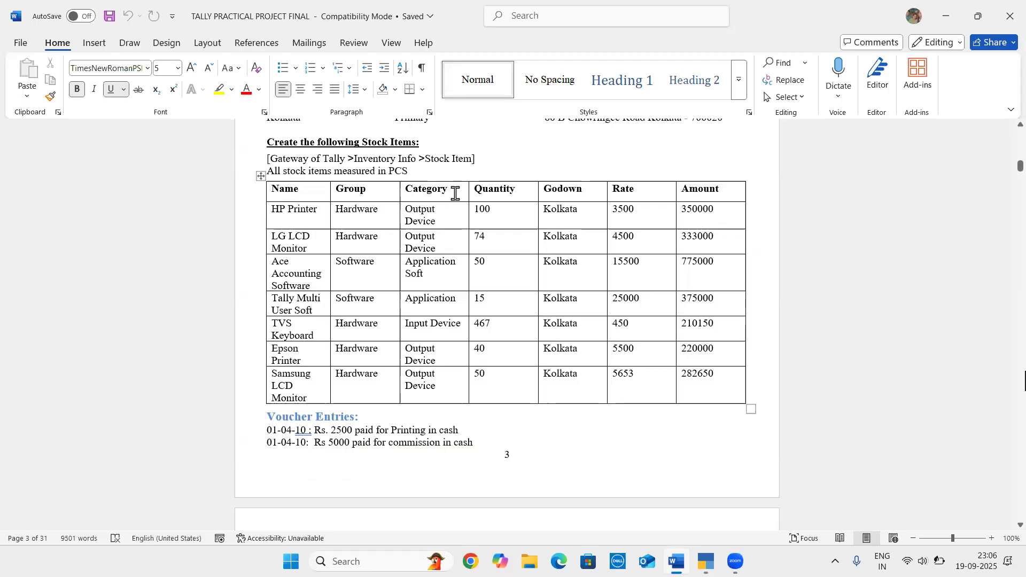
scroll(455, 193, down, 1)
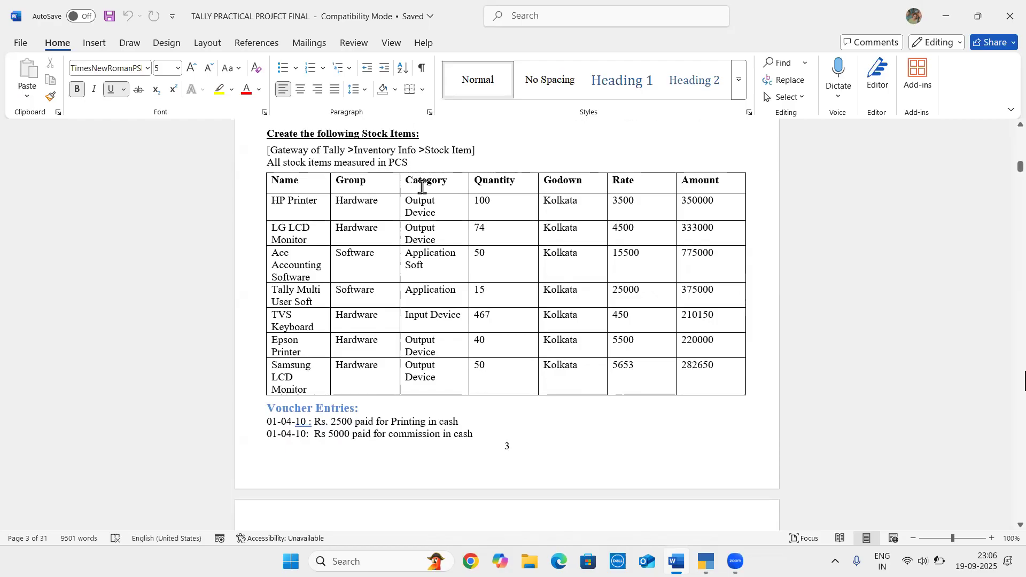
key(alt+Tab)
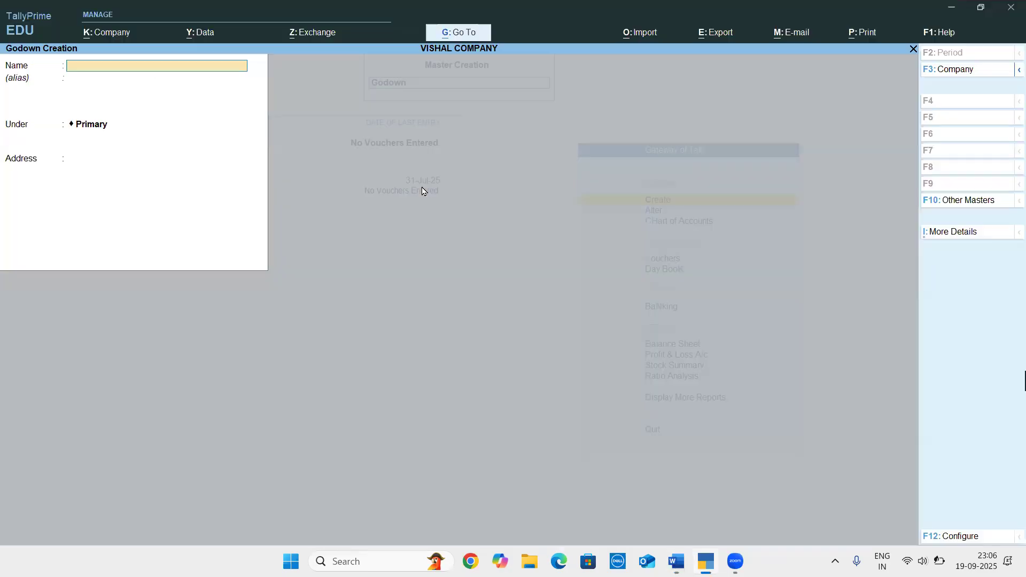
key(Escape)
key(Up)
key(Up)
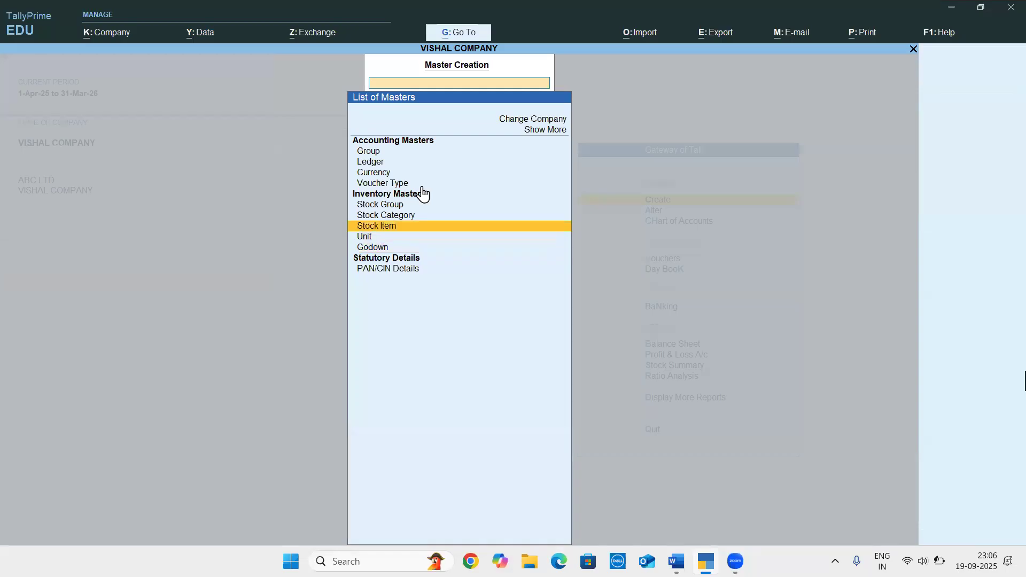
key(Return)
Check the first stock item in the Word document, and name the new stock item Hp Printer in TallyPrime
key(alt+Tab)
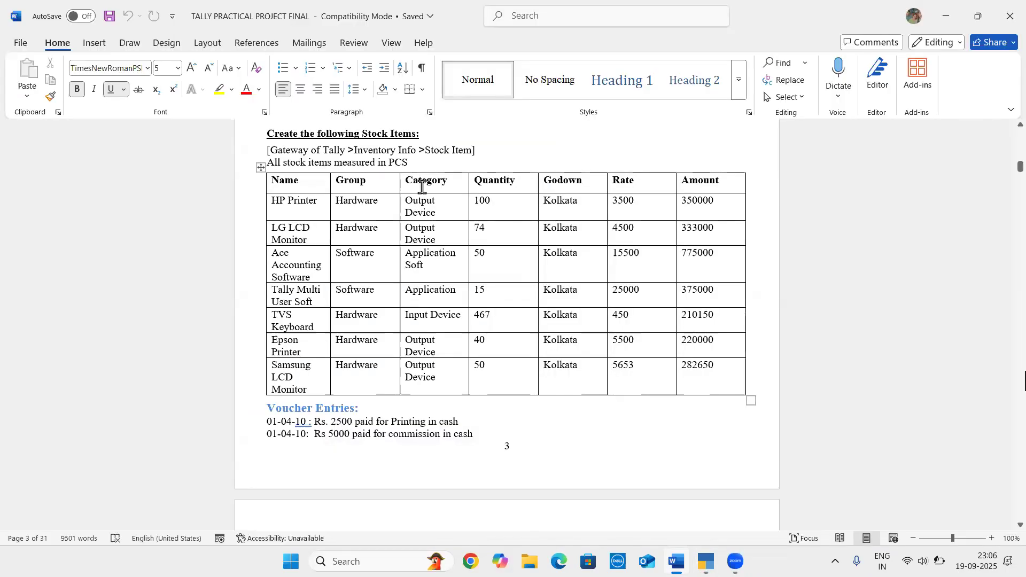
key(alt+Tab)
text(Hp Pr)
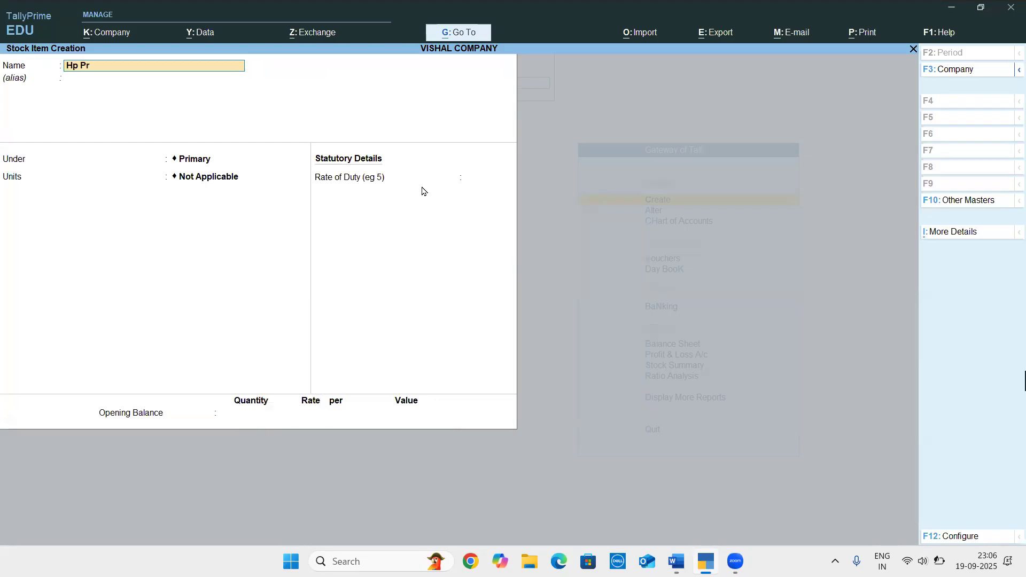
text(inter)
key(Return)
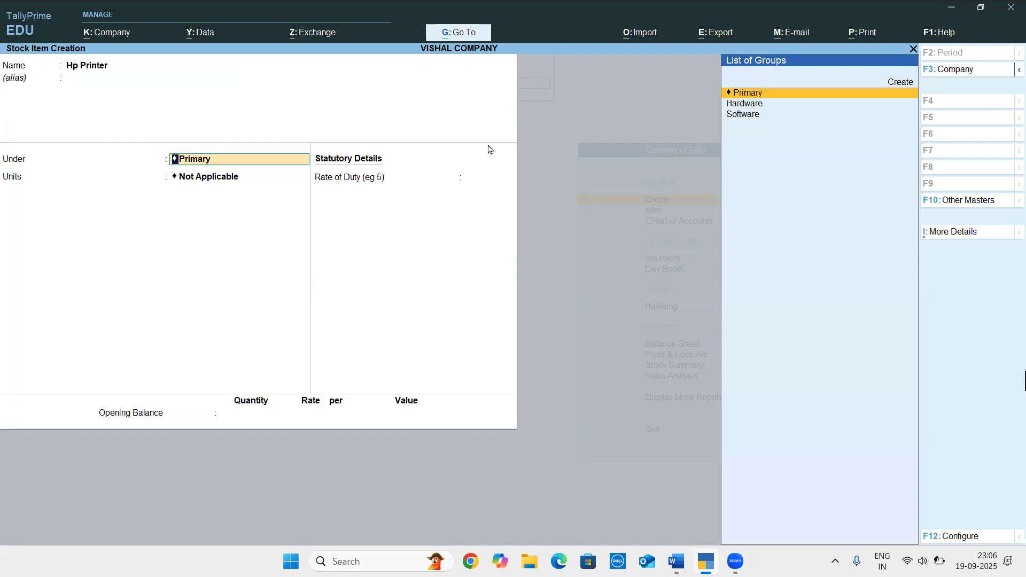
Assign Hp Printer to the Hardware stock group through its additional details
key(ctrl)
key(ctrl+i)
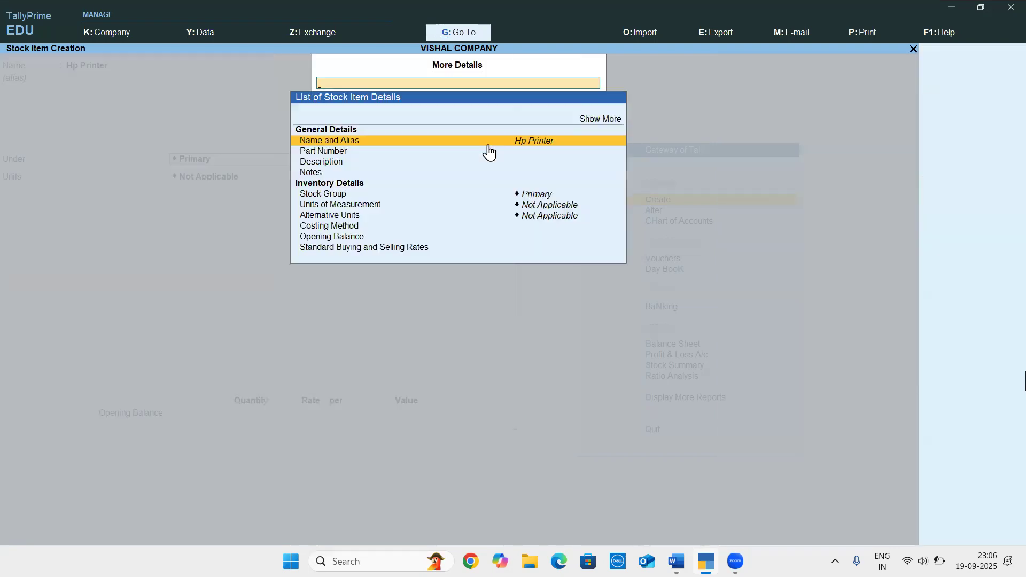
key(Down)
key(Down)
key(Down)
key(Down)
key(Down)
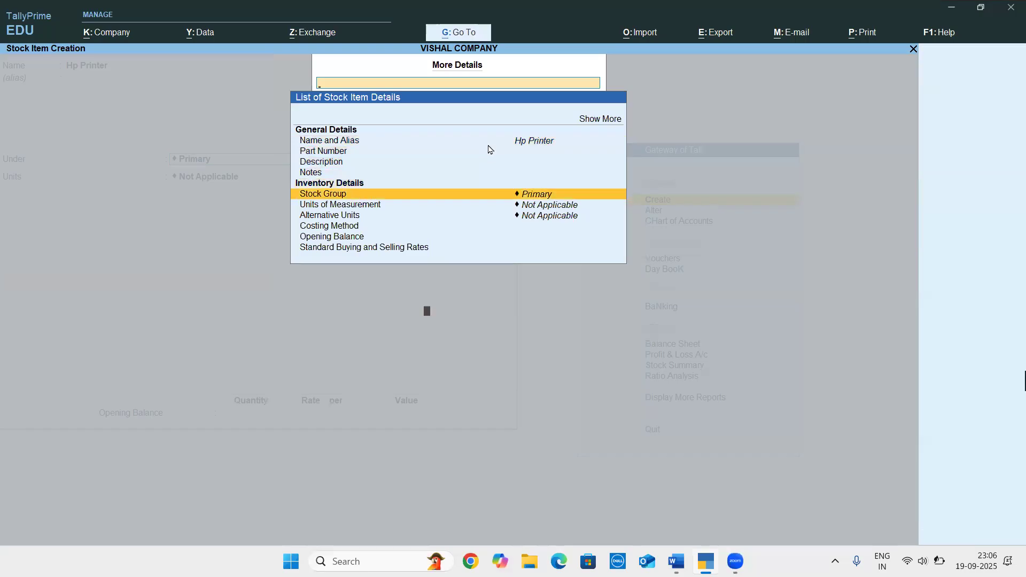
key(Return)
key(Down)
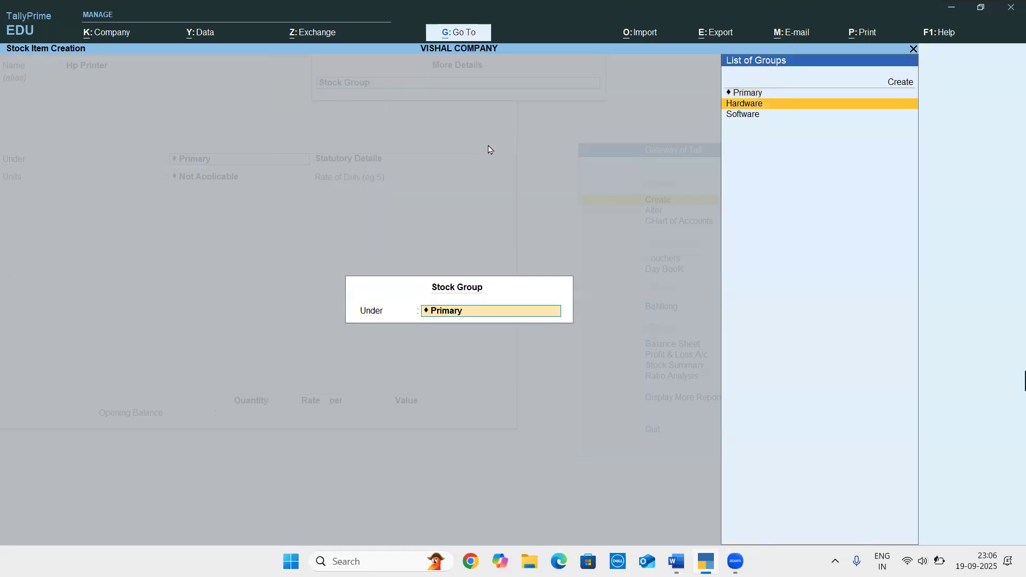
key(Return)
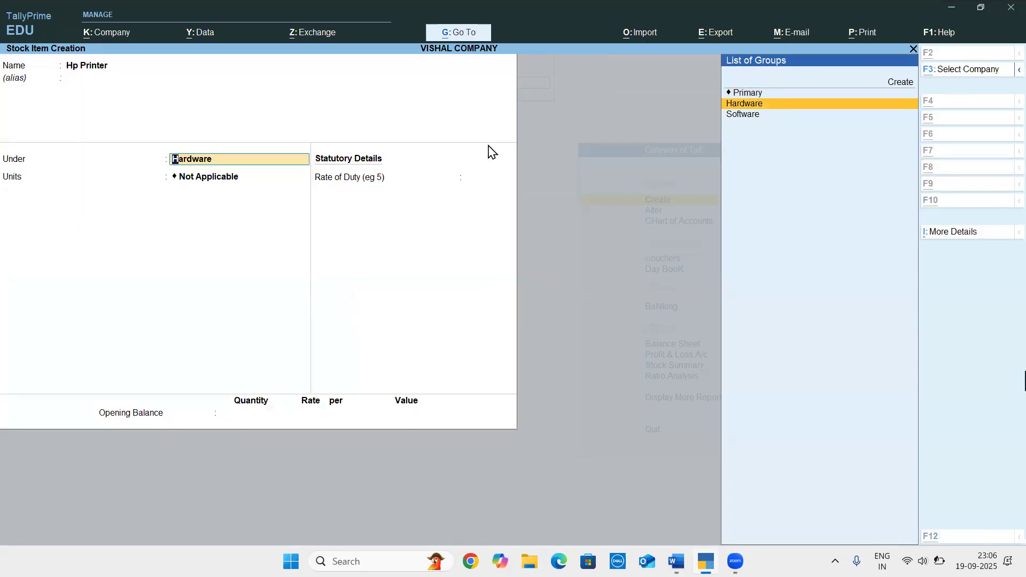
Check HP Printer's group and category in the Word document, and accept Hardware as its stock group in TallyPrime
key(alt+Tab)
key(alt+Tab)
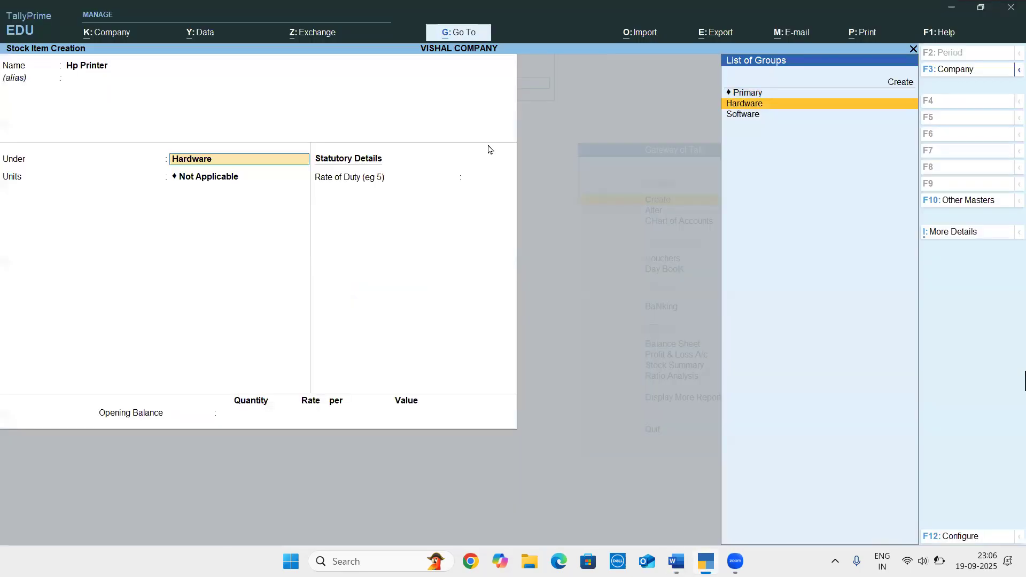
text(O)
key(alt+Tab)
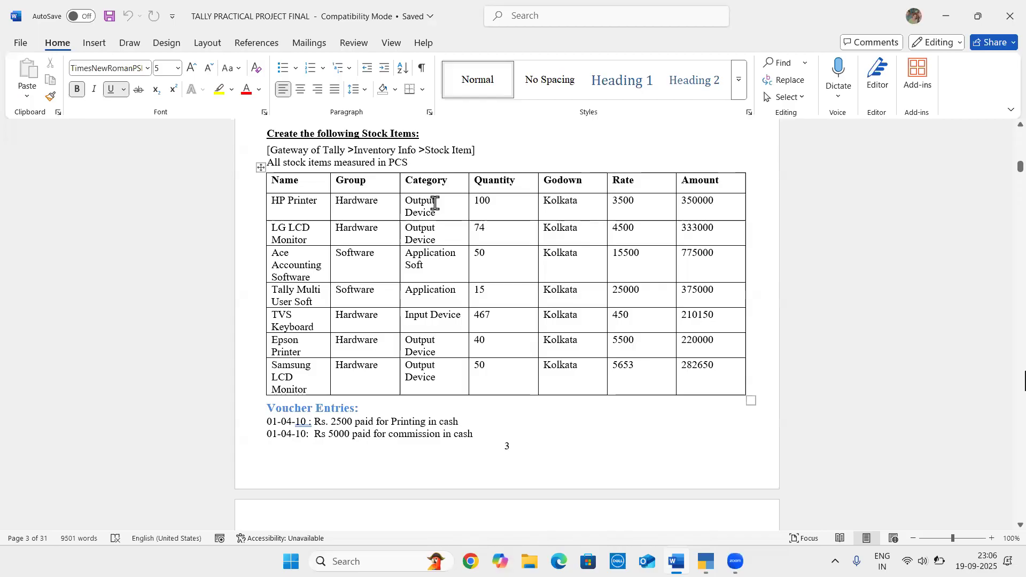
key(alt+Tab)
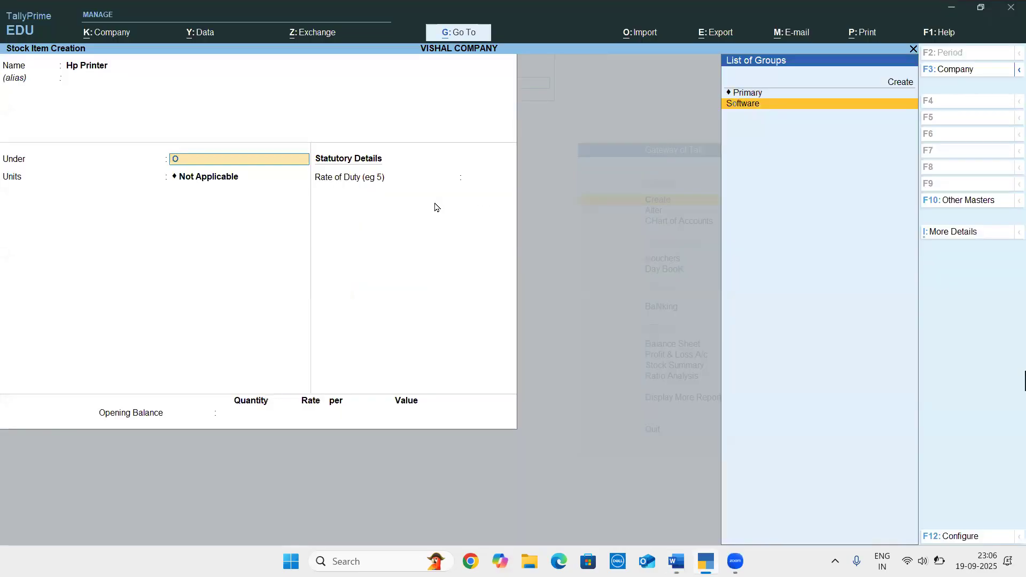
key(BackSpace)
key(Return)
key(alt+Tab)
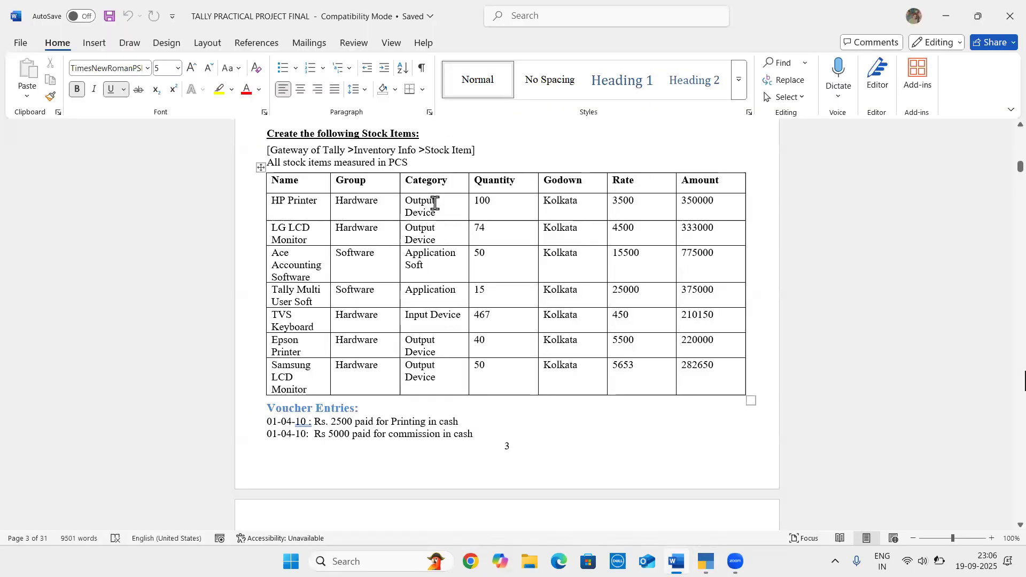
key(alt+Tab)
key(ctrl+i)
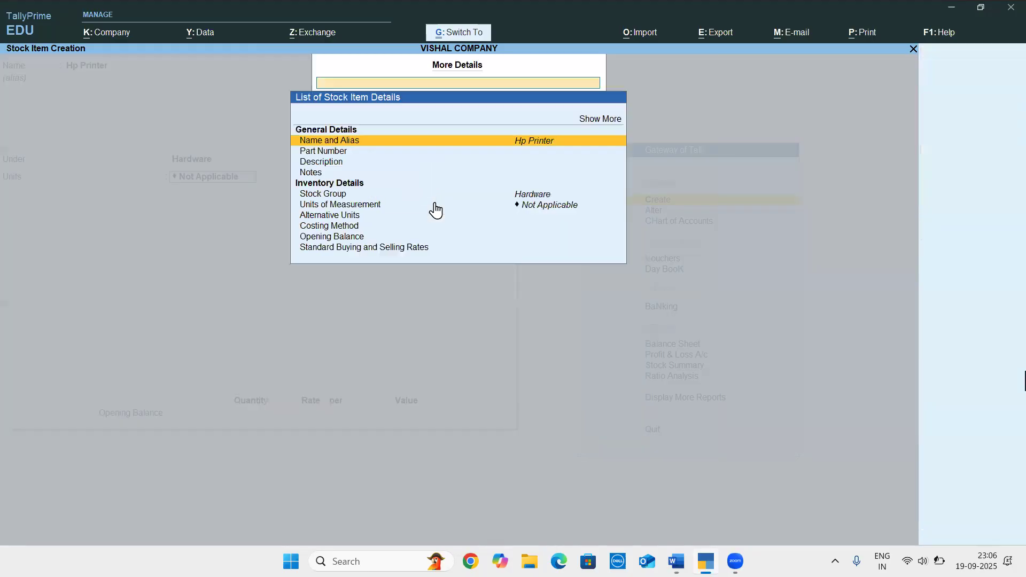
key(Down)
key(Down)
key(Down)
key(Down)
key(Down)
key(Return)
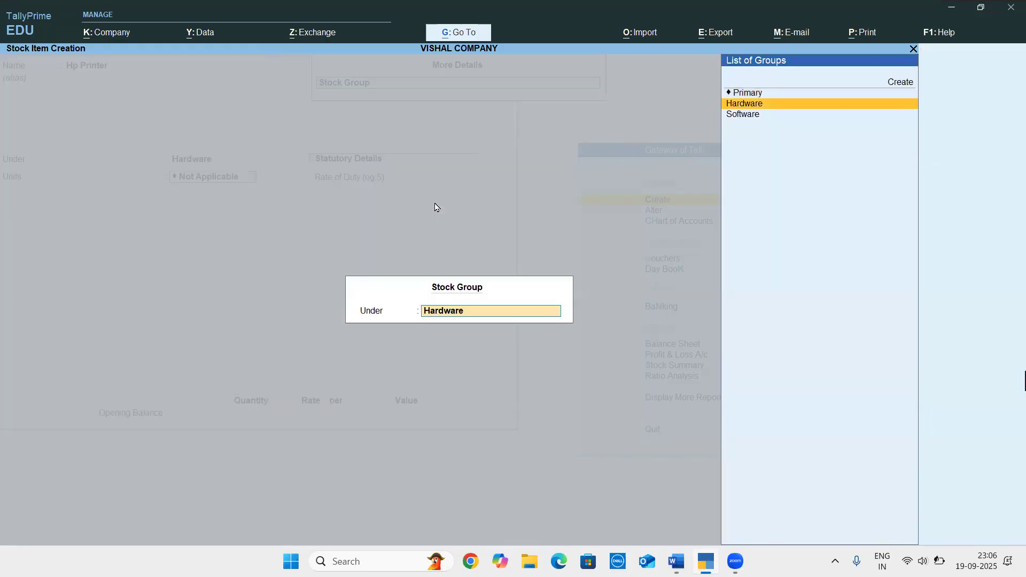
key(Return)
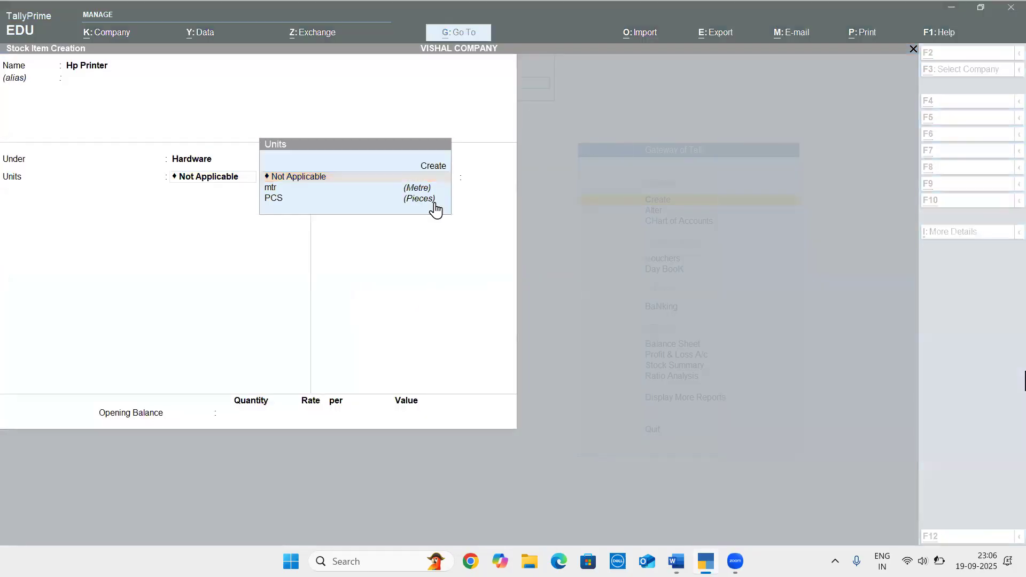
Recheck the Word document, and expand Hp Printer's additional details in TallyPrime to list all fields, including inactive ones
key(alt+Tab)
key(alt+Tab)
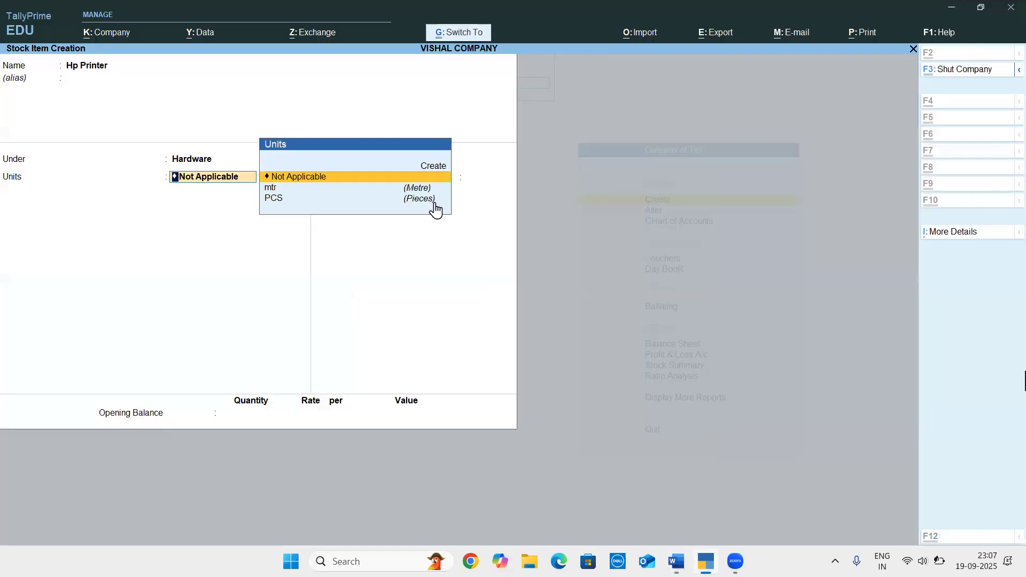
key(ctrl+i)
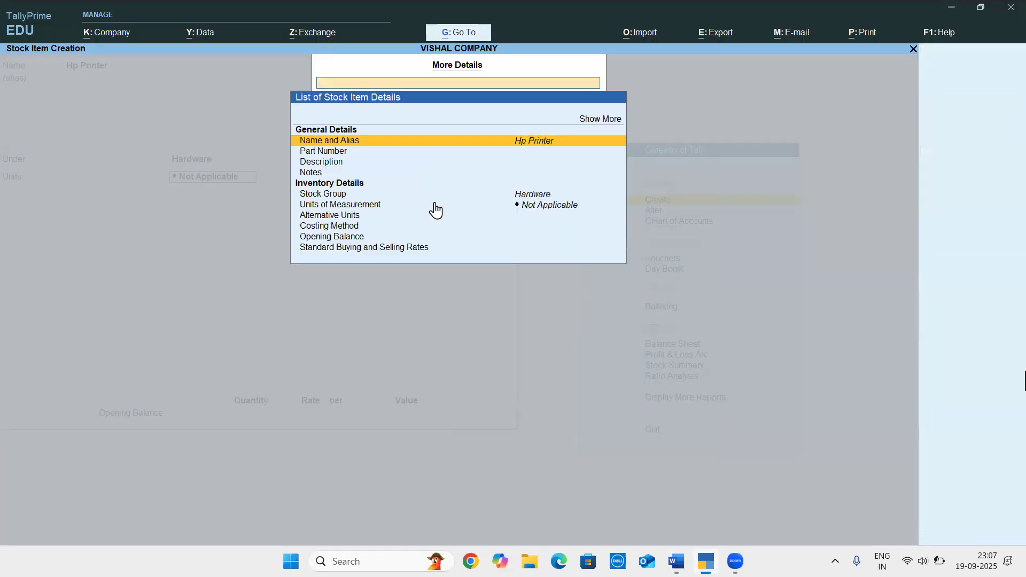
key(Up)
key(Up)
key(Return)
key(Down)
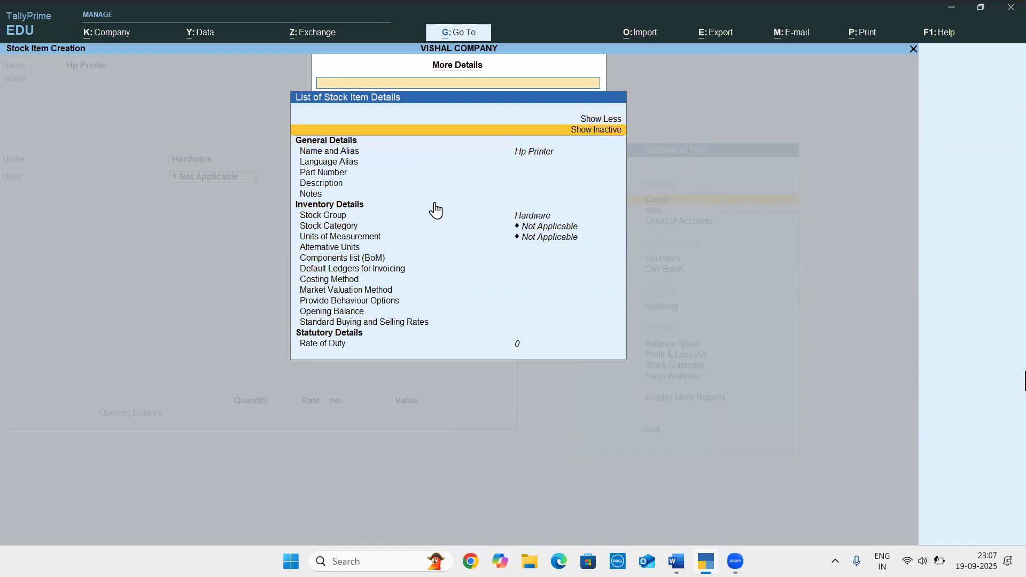
key(Return)
Set Hp Printer's stock category to Output Device, as given in the Word document
key(Down)
key(Down)
key(Down)
key(Down)
key(Down)
key(Down)
key(Down)
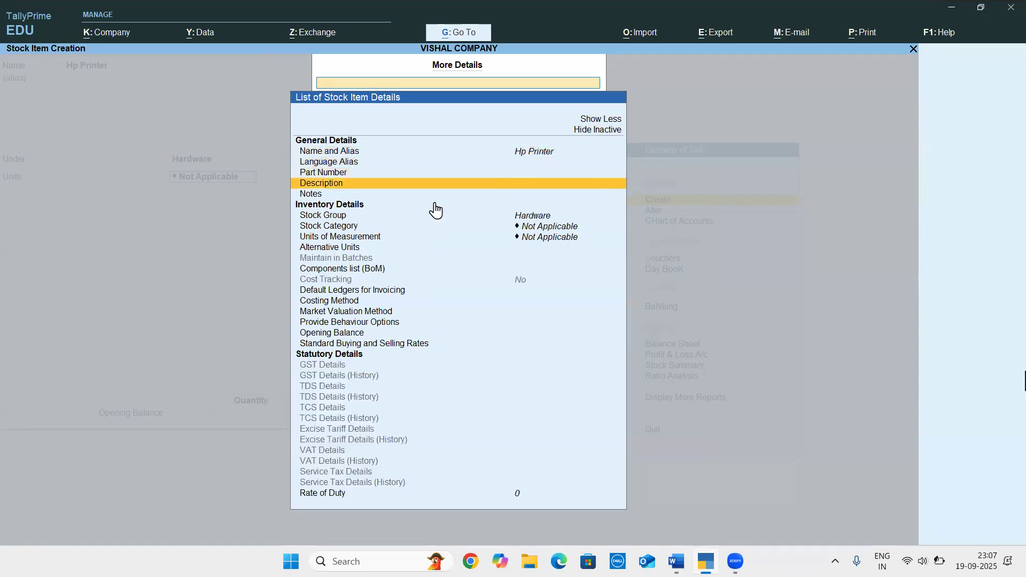
key(Down)
key(Down)
key(Return)
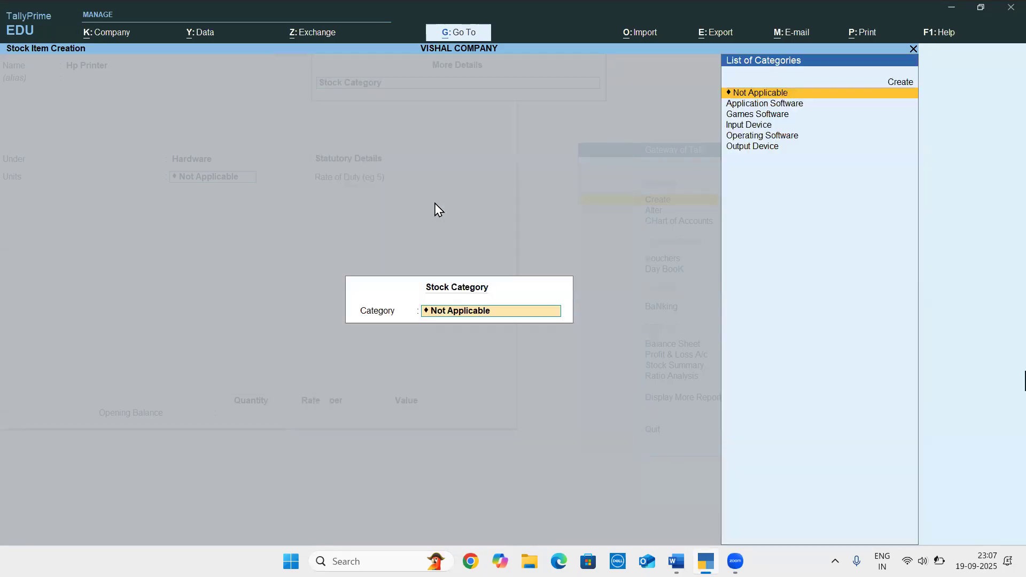
key(alt+Tab)
key(alt+Tab)
key(Down)
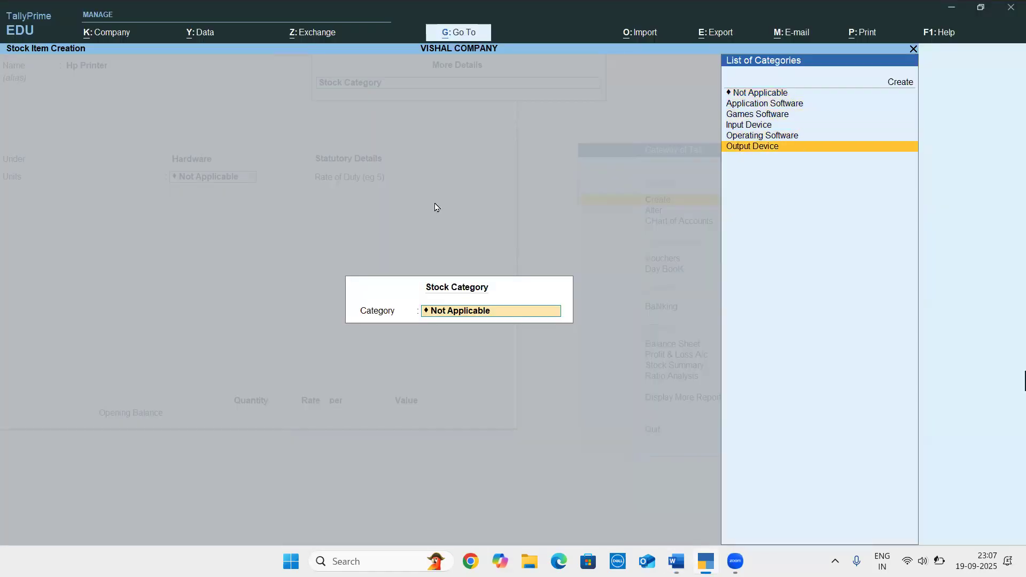
key(Return)
Check the Word document, set Hp Printer's unit to PCS, and enter an opening quantity of 100 in TallyPrime
key(alt+Tab)
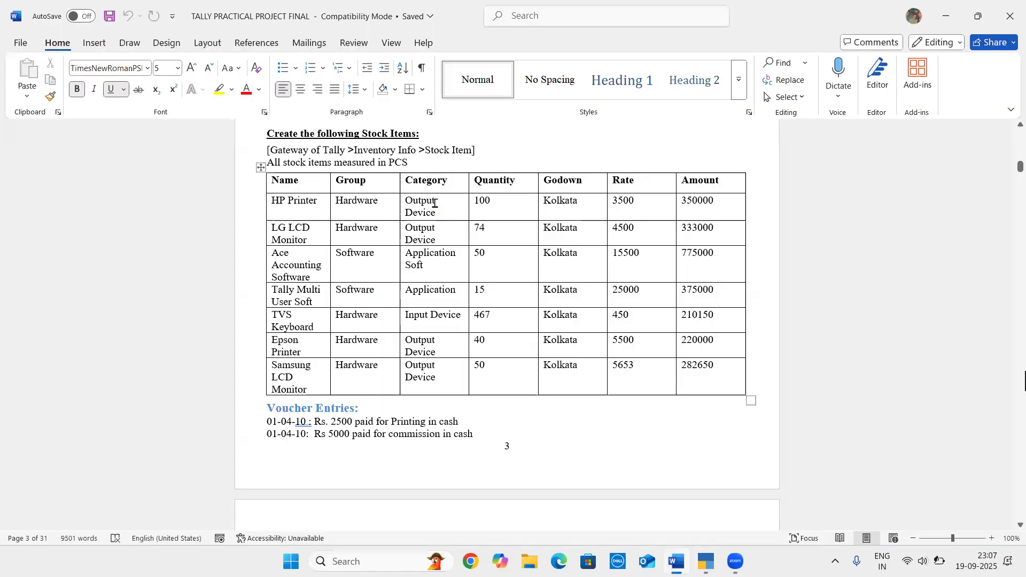
key(alt+Tab)
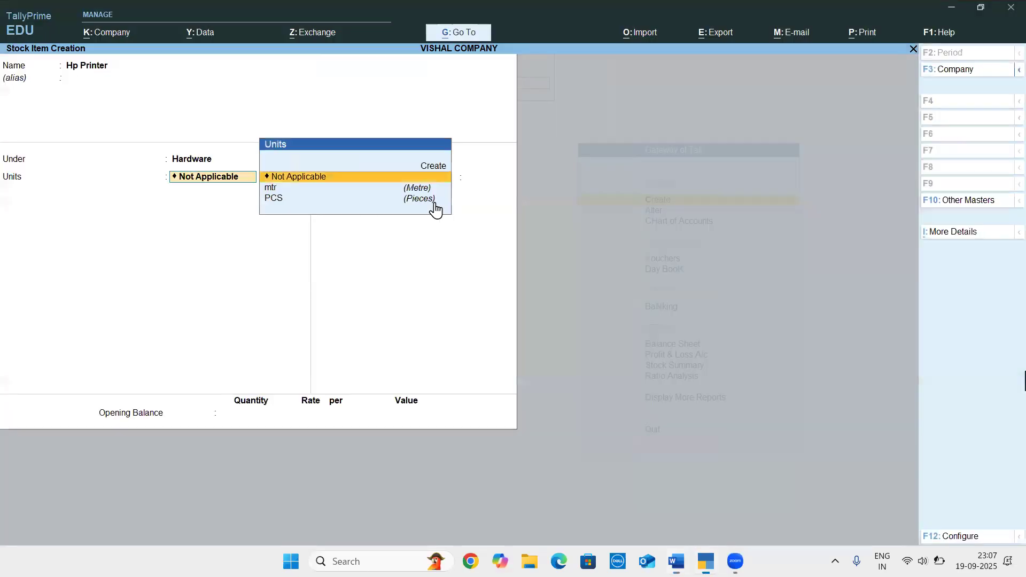
key(Down)
key(Down)
key(Return)
key(Return)
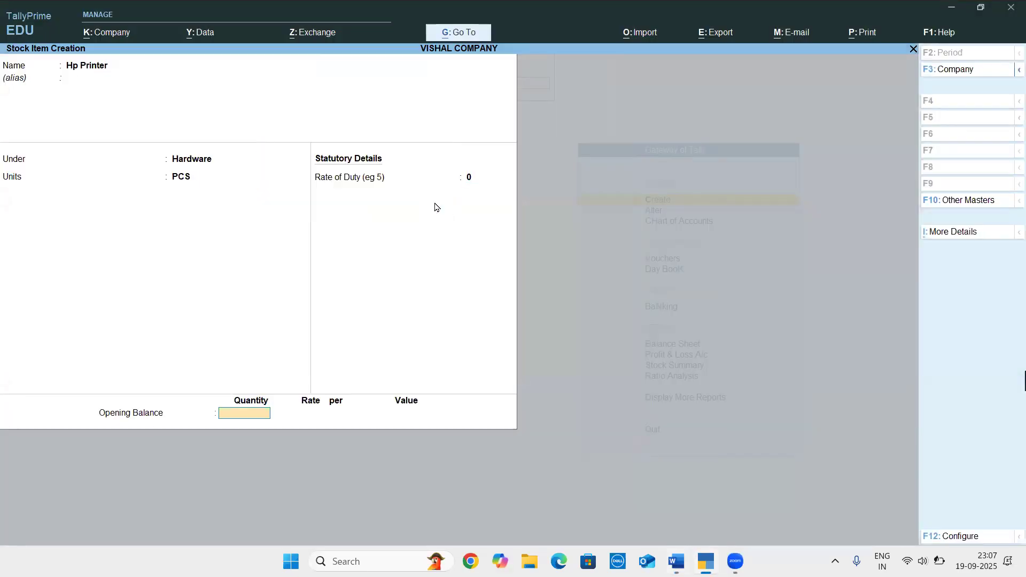
text(100)
key(Return)
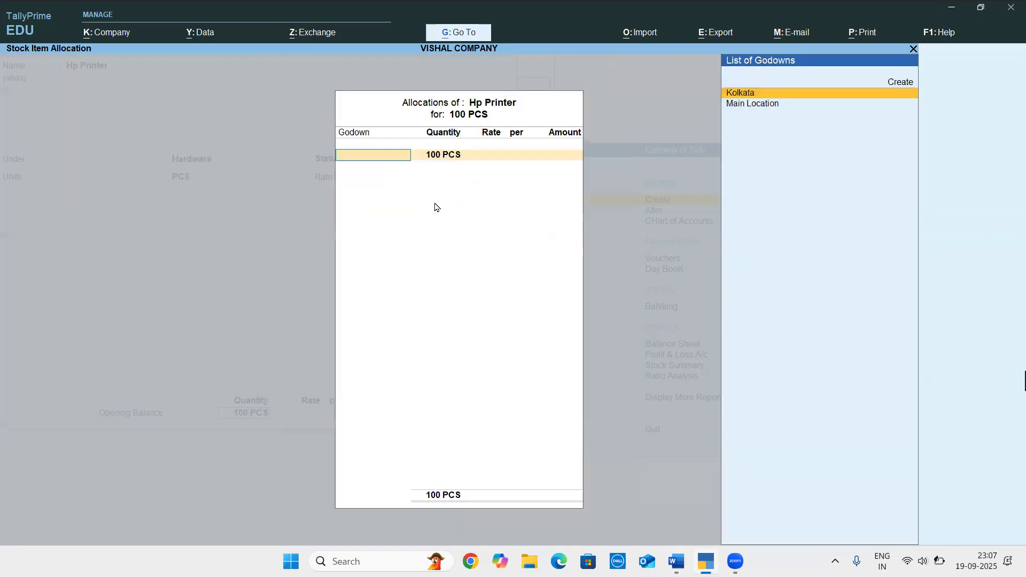
key(alt+Tab)
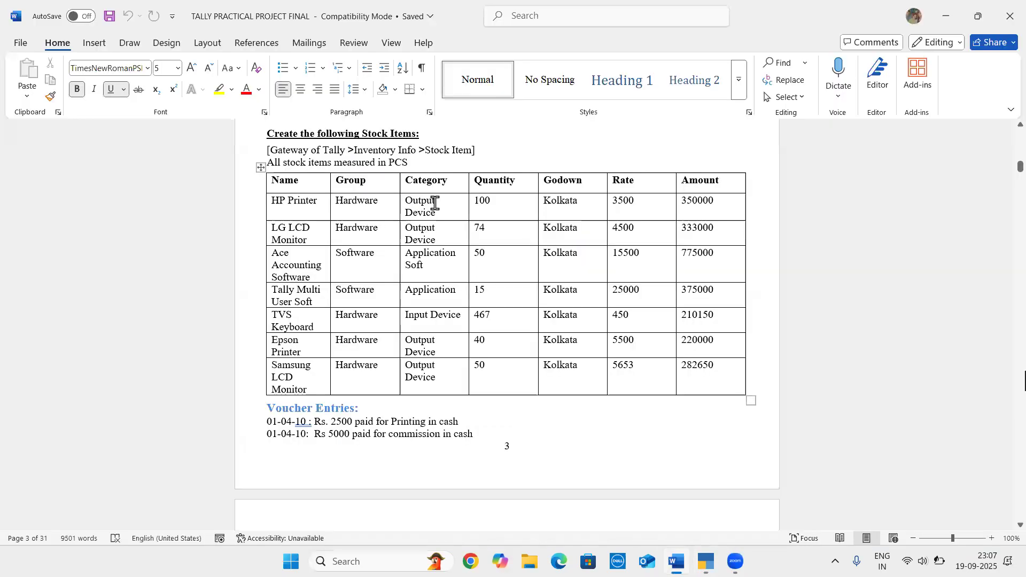
key(alt+Tab)
key(Return)
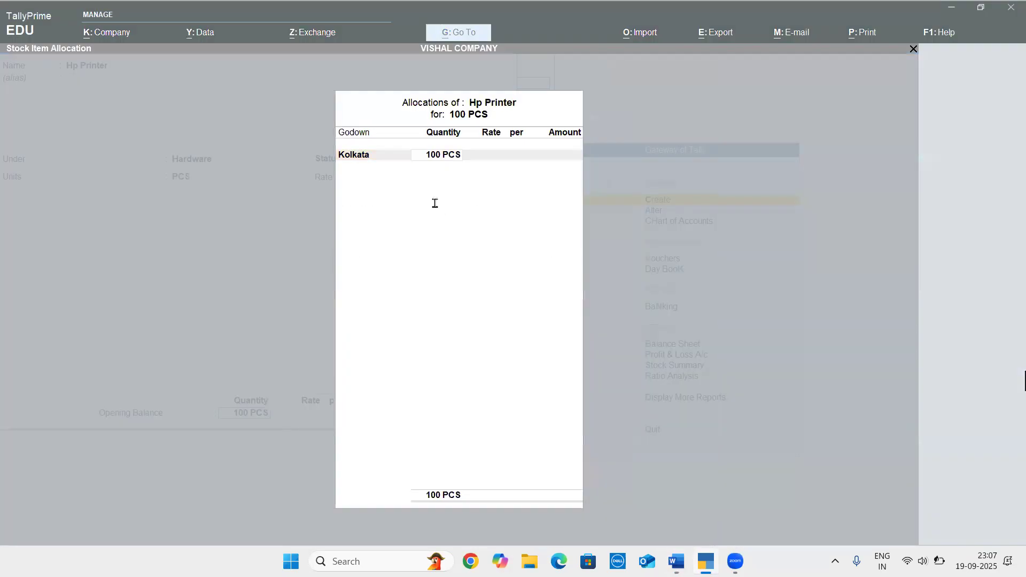
key(alt+Tab)
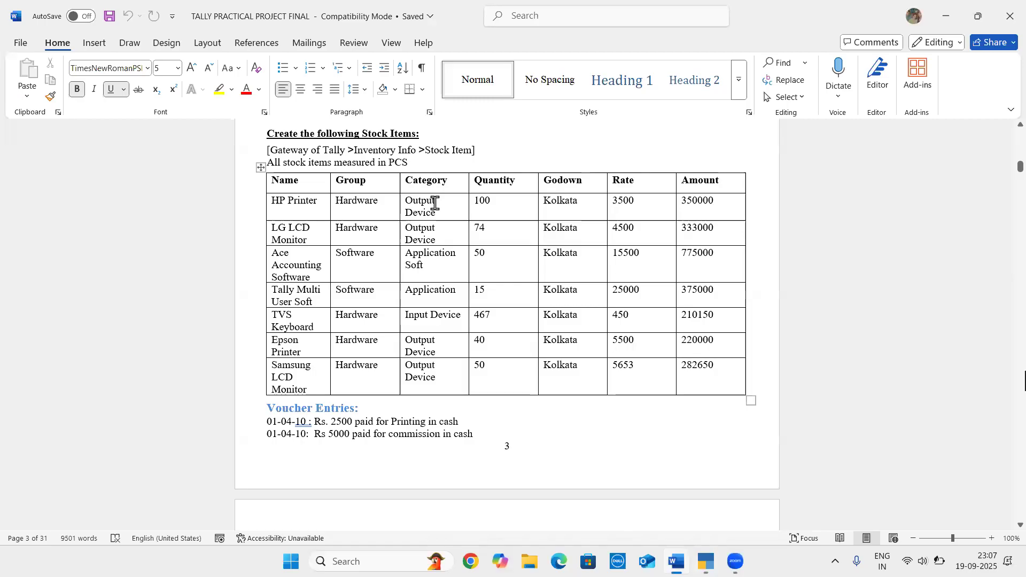
key(alt+Tab)
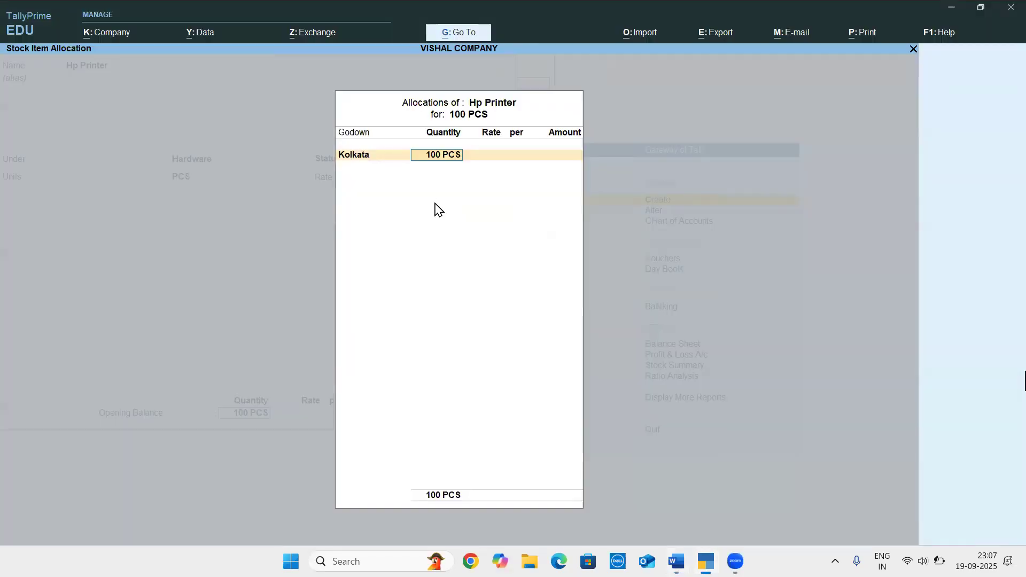
key(Return)
key(Return)
key(Return)
key(Escape)
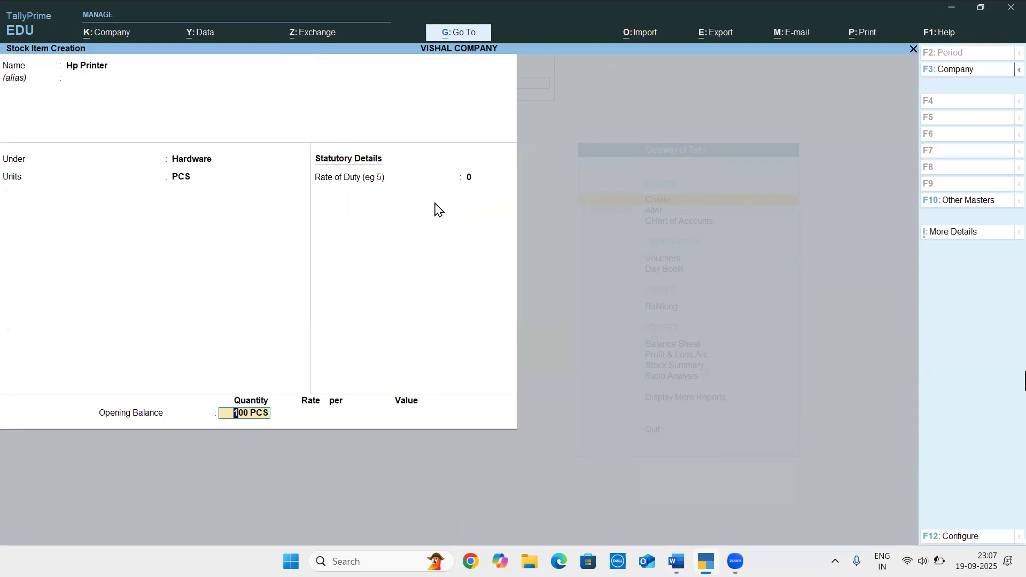
Allocate the 100 PCS of Hp Printer to the Kolkata godown at a rate of 3500, and save the stock item
key(Return)
key(Return)
key(Return)
text(3500)
key(Return)
key(Return)
key(Return)
key(Return)
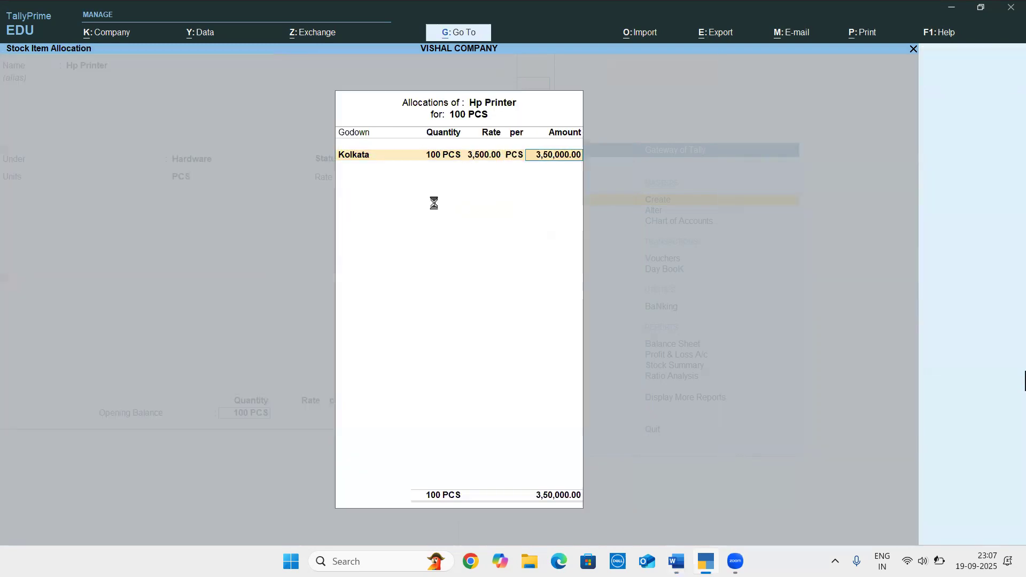
Check the stock item table in the Word document, and name the new stock item Lg Lcd Monitor in TallyPrime
key(Return)
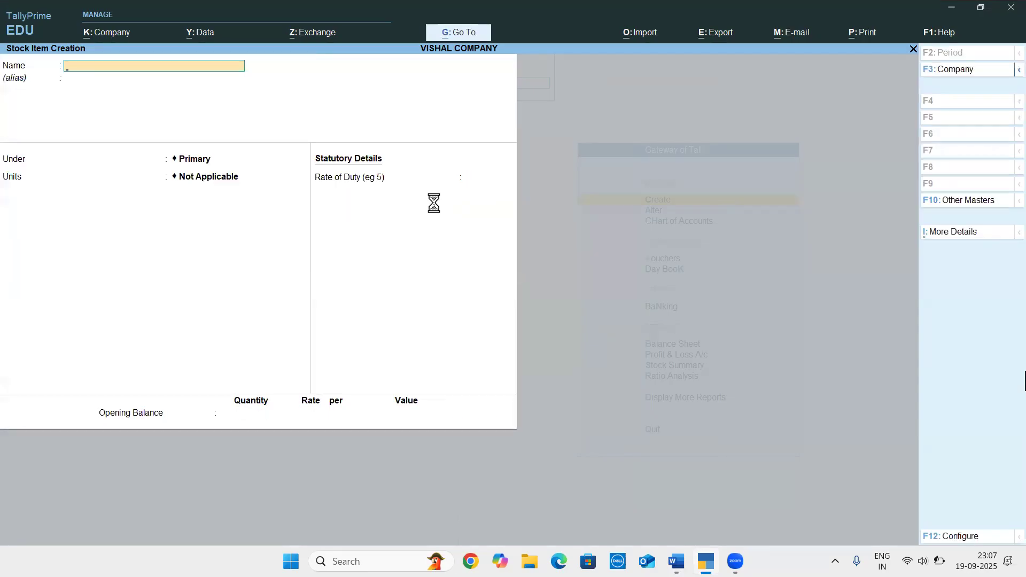
key(alt+Tab)
key(alt+Tab)
text(Lg Lcdm)
key(BackSpace)
text(Monie)
key(BackSpace)
text(tor)
key(Return)
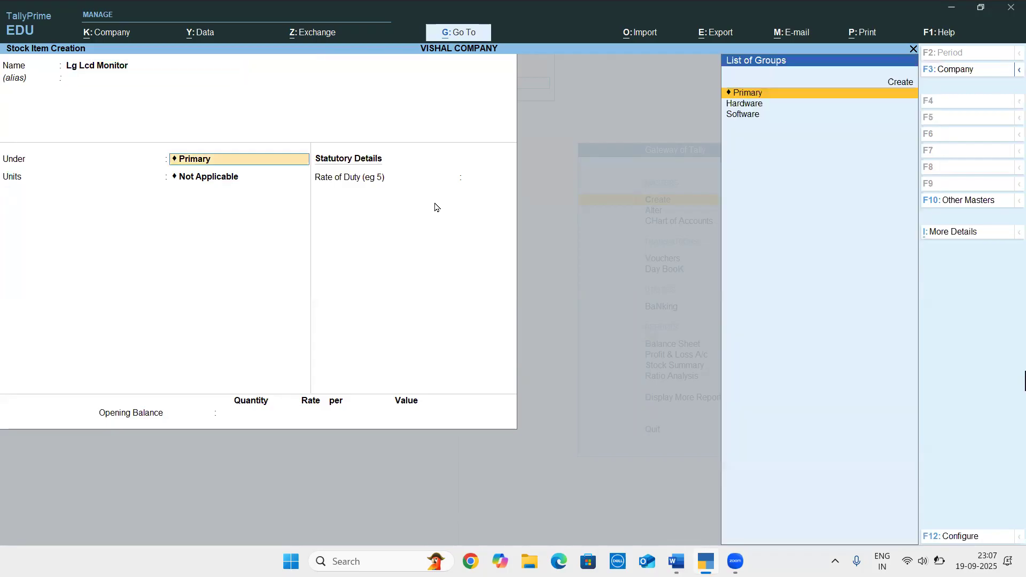
Recheck the Word document, and set Lg Lcd Monitor's group to Hardware and its unit to PCS in TallyPrime
key(alt+Tab)
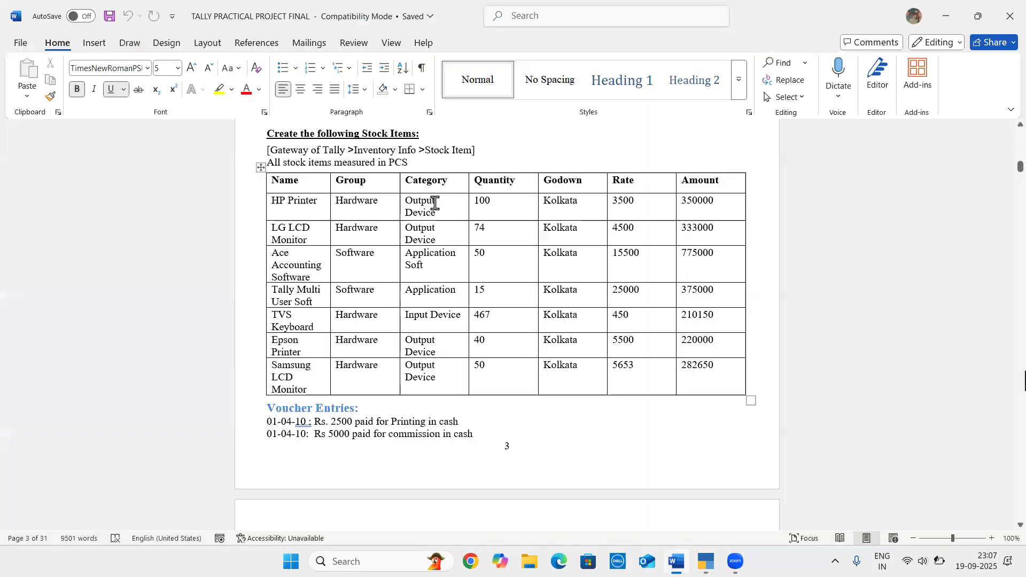
key(alt+Tab)
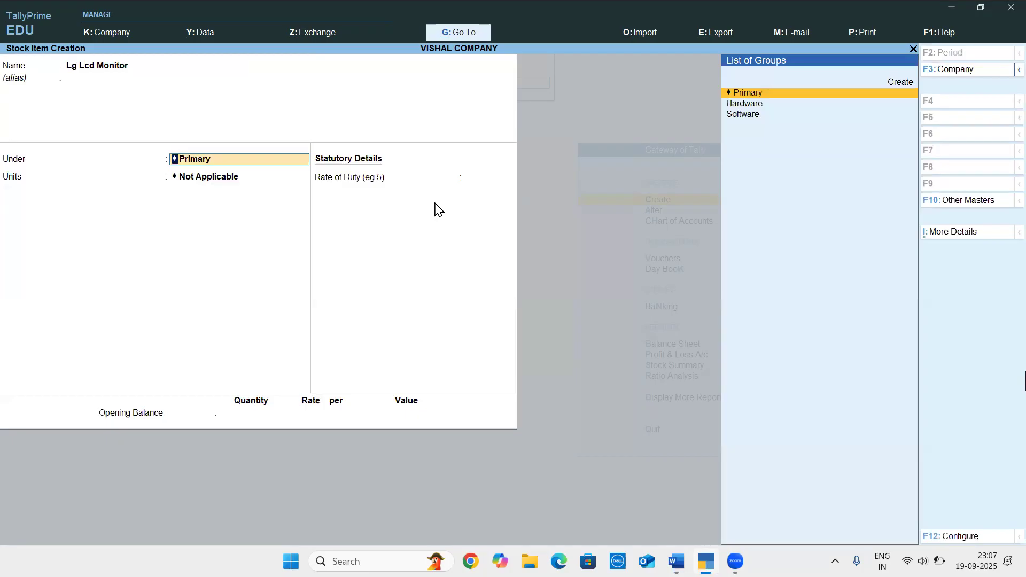
key(Down)
key(Return)
click(433, 203)
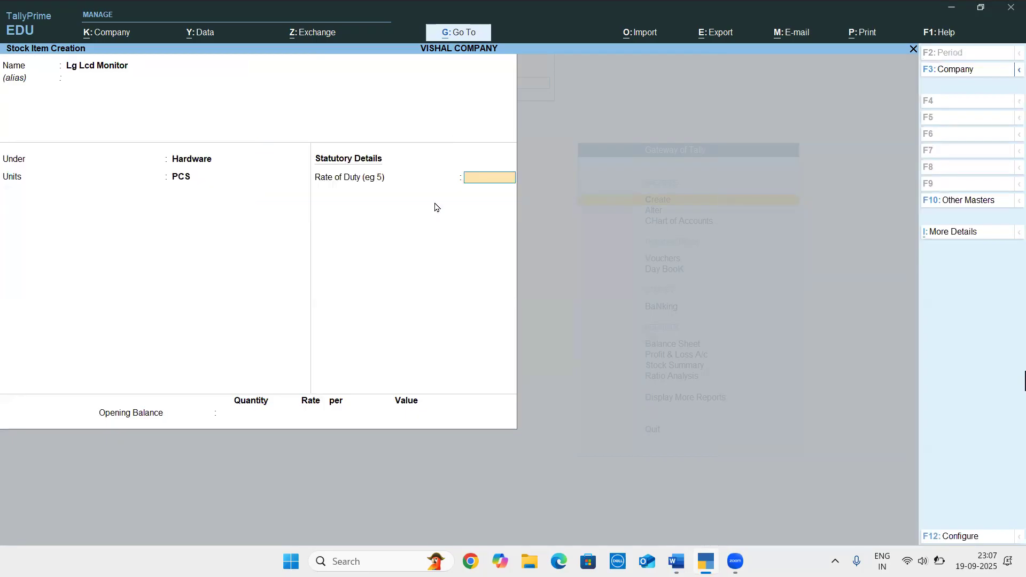
Check the category in the Word document, and expand Lg Lcd Monitor's additional details in TallyPrime to show more fields
key(alt+Tab)
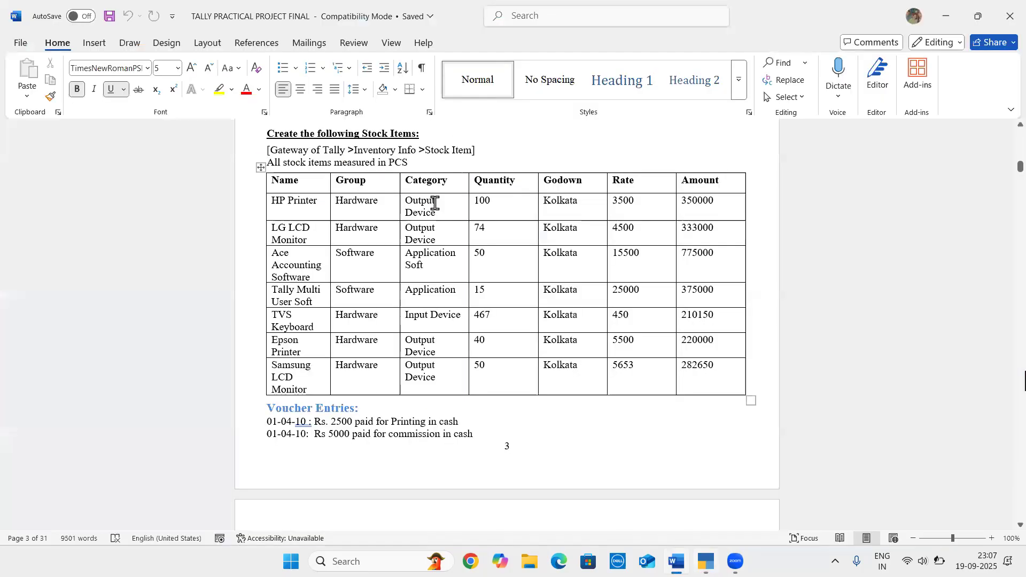
key(alt+Tab)
key(ctrl+i)
key(Down)
Set Lg Lcd Monitor's stock category to Output Device, and return to the opening balance quantity
key(Down)
key(Down)
key(Up)
key(Up)
key(Up)
key(Up)
key(Up)
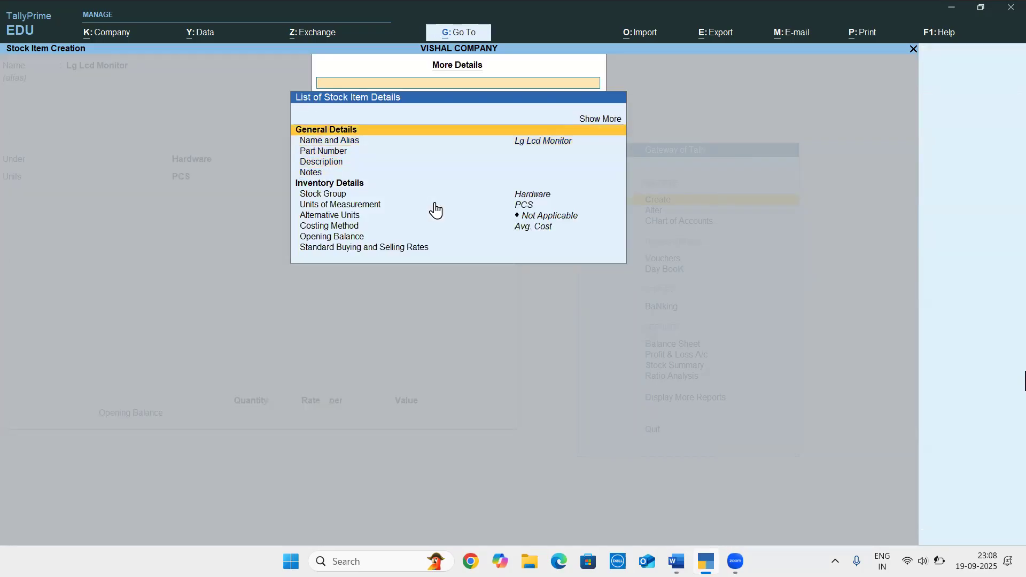
key(Return)
key(Down)
key(Down)
key(Down)
key(Down)
key(Down)
key(Down)
key(Down)
key(Down)
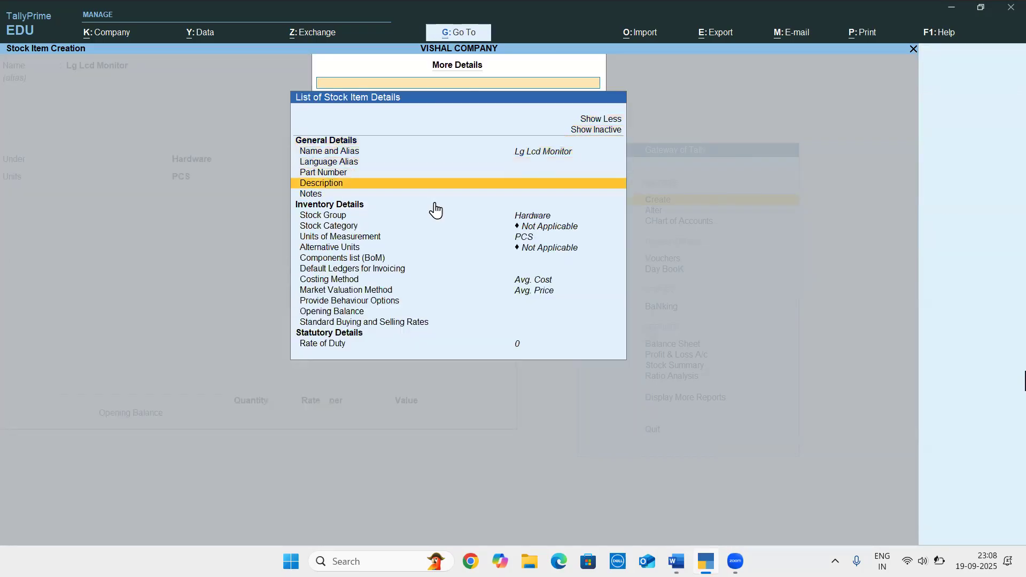
key(Return)
key(Down)
key(Down)
key(Down)
key(Down)
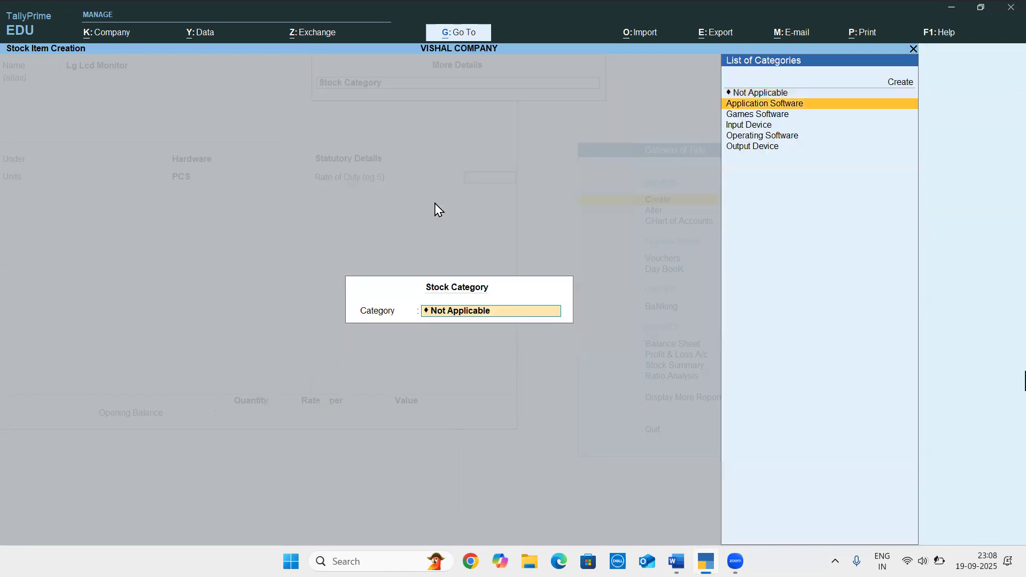
key(Down)
key(Return)
key(Return)
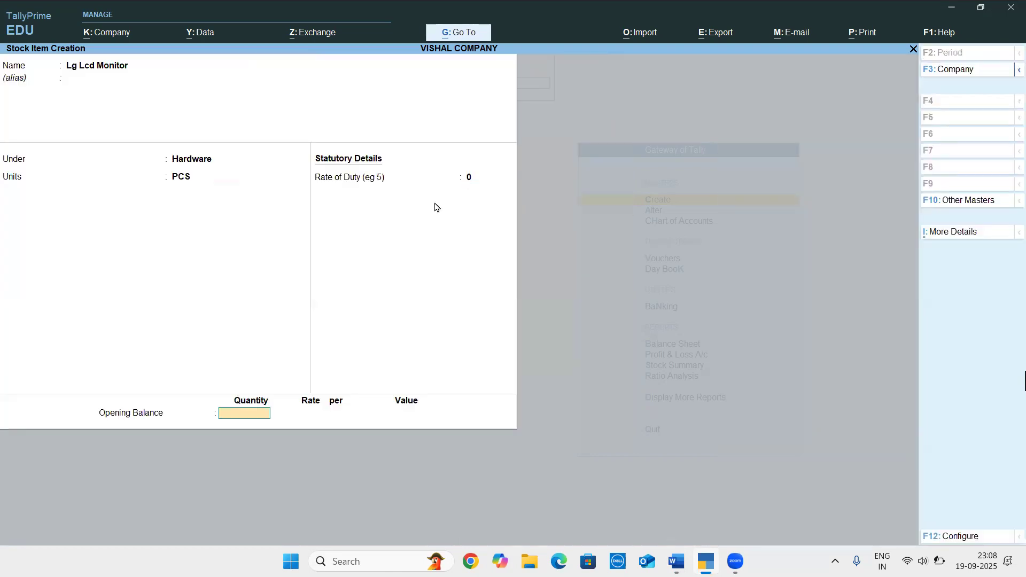
Check the quantity in the Word document, and enter an opening quantity of 74 for Lg Lcd Monitor in TallyPrime
key(alt+Tab)
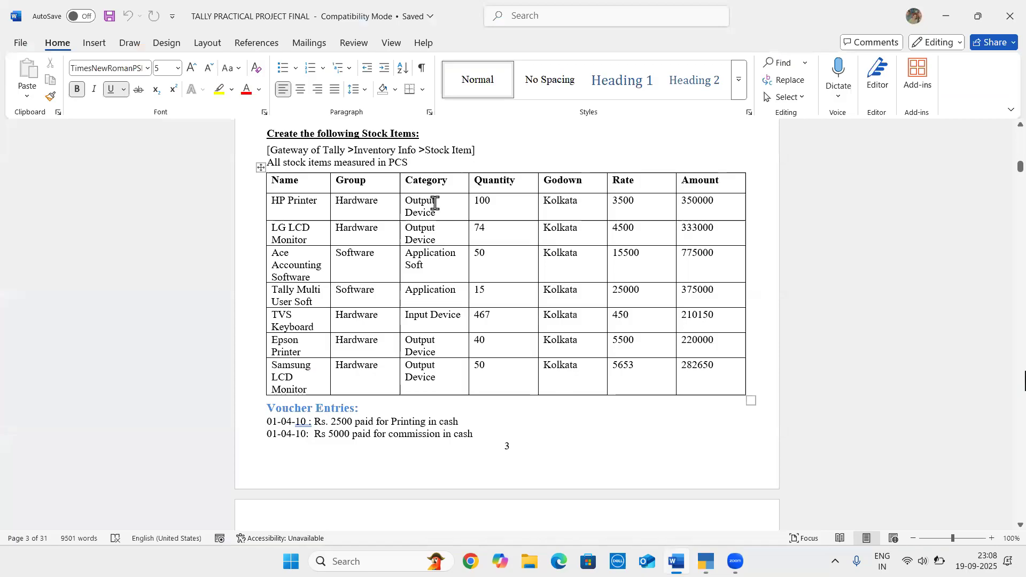
key(alt+Tab)
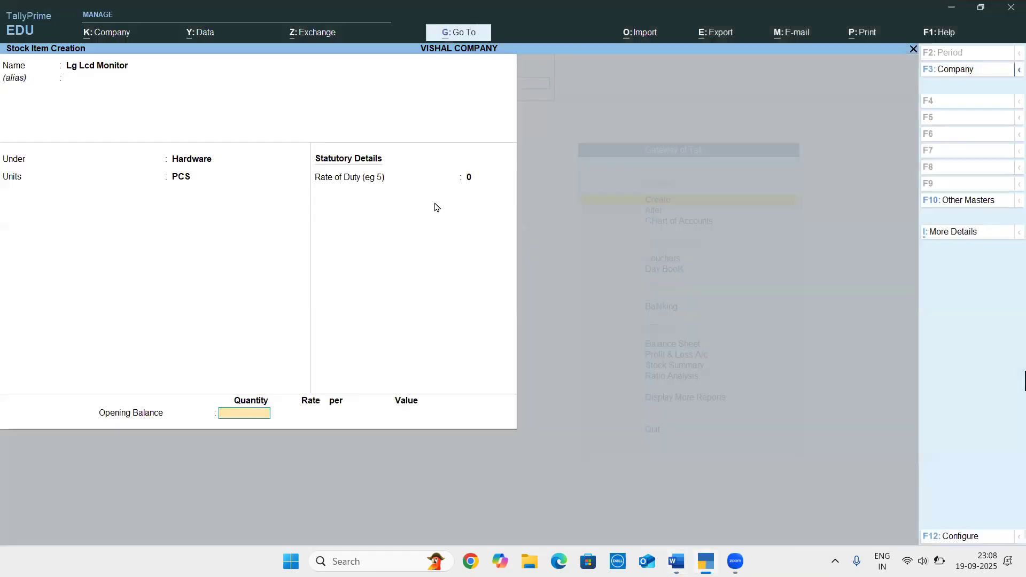
text(74)
key(Return)
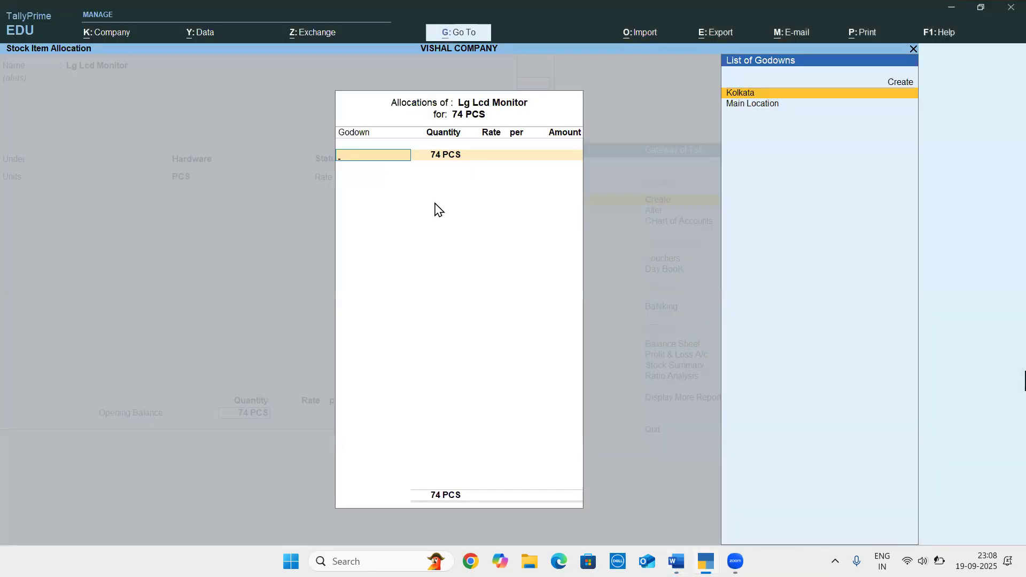
Allocate the 74 PCS of Lg Lcd Monitor to the Kolkata godown at a rate of 4500, and save the stock item
key(Return)
key(Return)
text(4500)
key(Return)
key(Return)
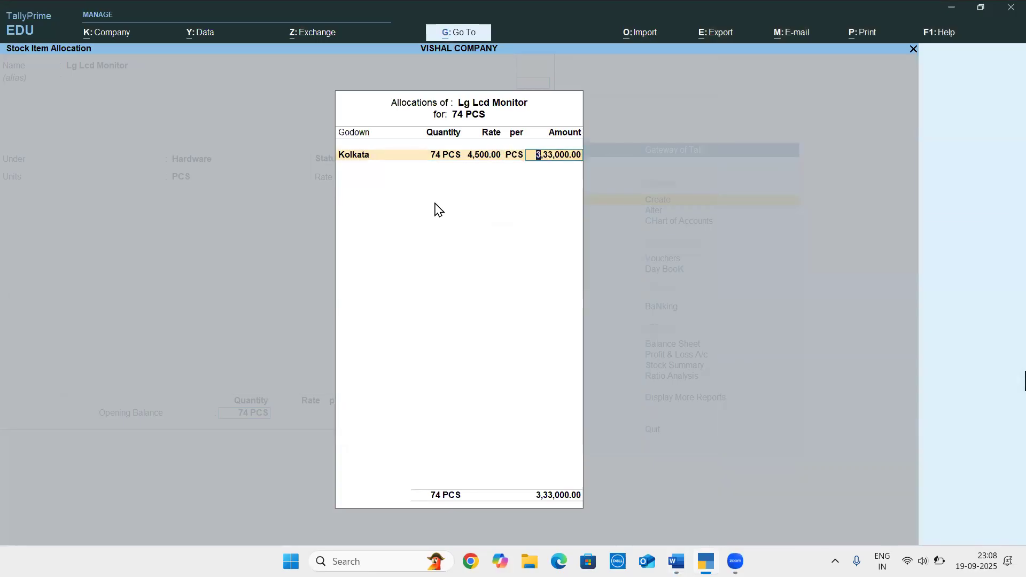
key(ctrl+a)
key(ctrl+a)
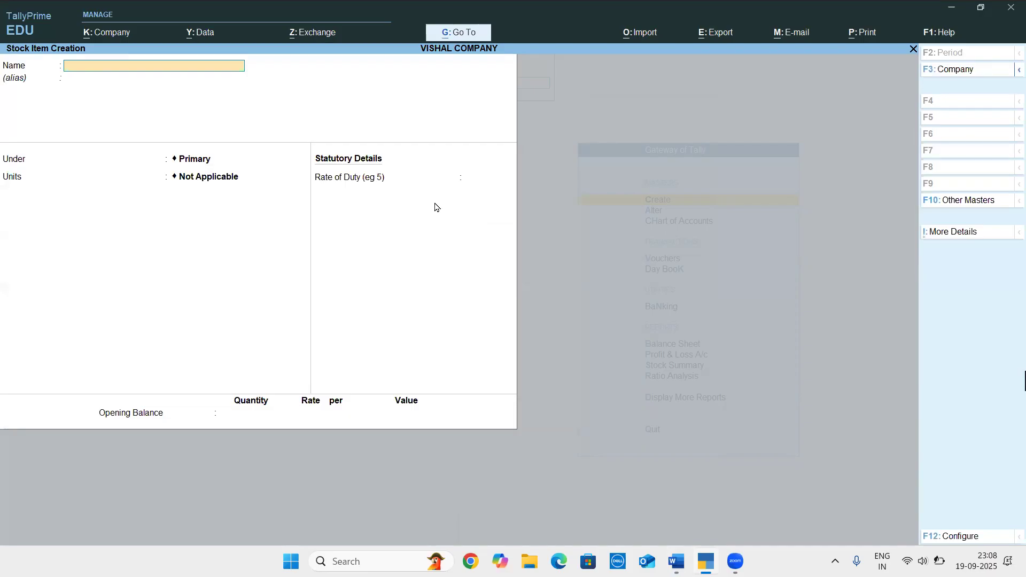
Check the Word document, and name the new stock item Ace Accounting Software in TallyPrime, without an alias
key(alt+Tab)
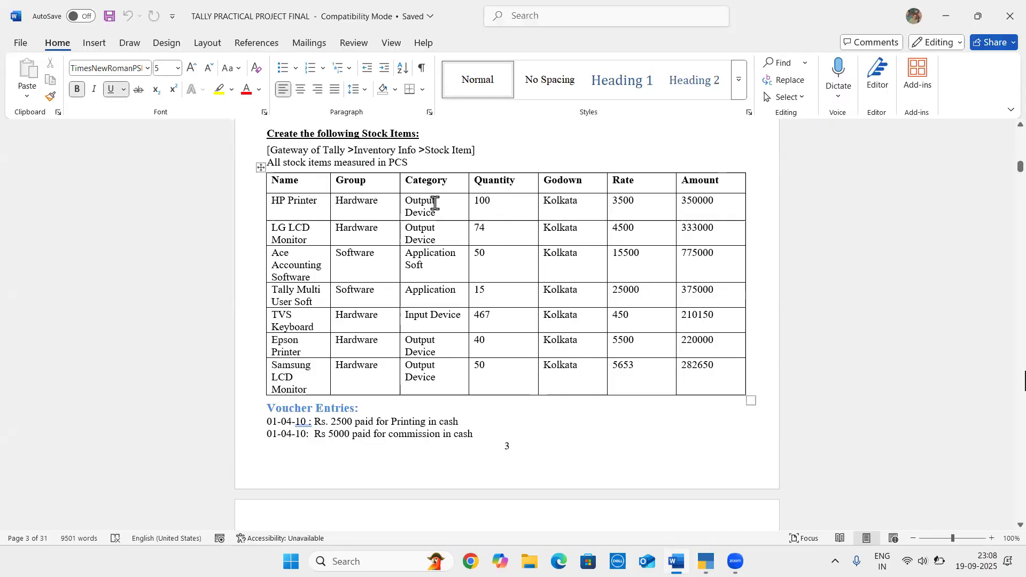
key(alt+Tab)
text(Ace Accounting Soft)
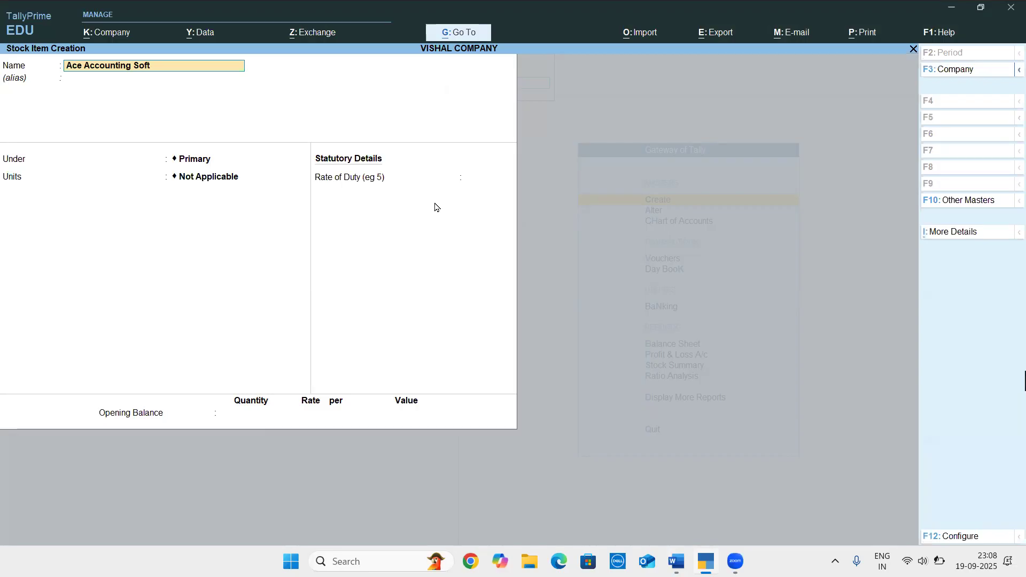
text(ware)
key(Return)
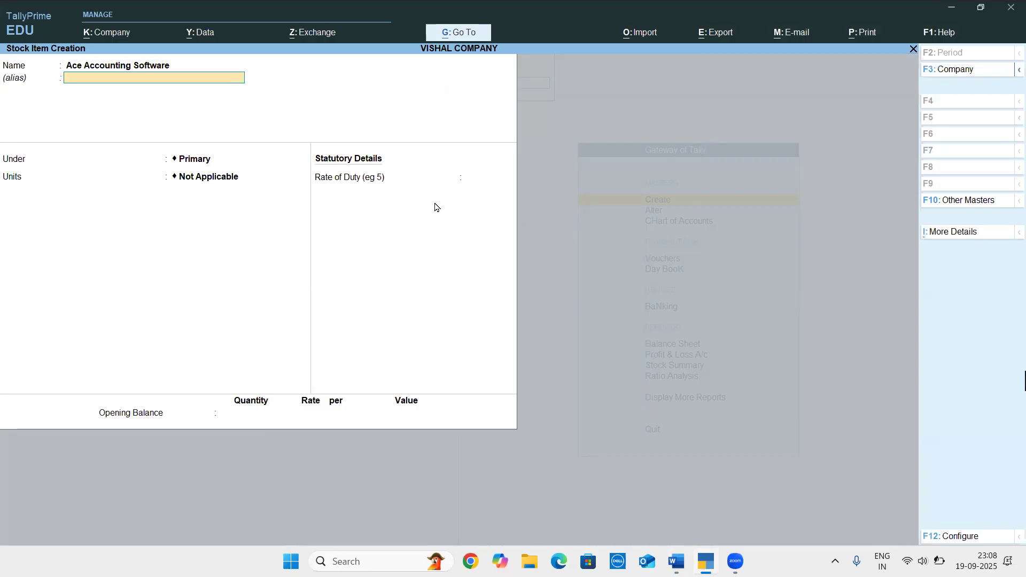
key(Return)
Check the group in the Word document, and place Ace Accounting Software under the Software group in TallyPrime
key(alt+Tab)
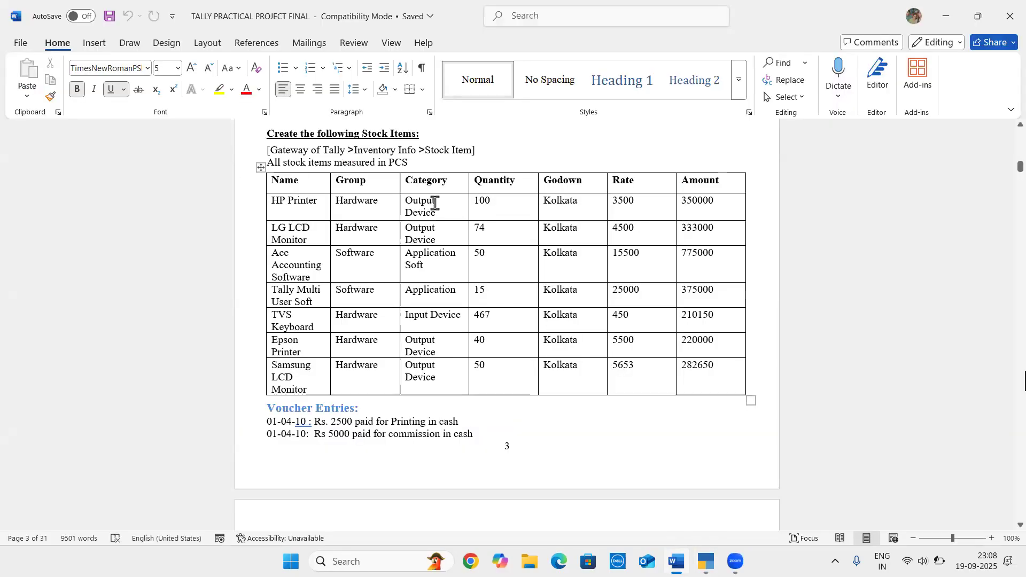
key(alt+Tab)
key(Down)
key(Down)
key(Return)
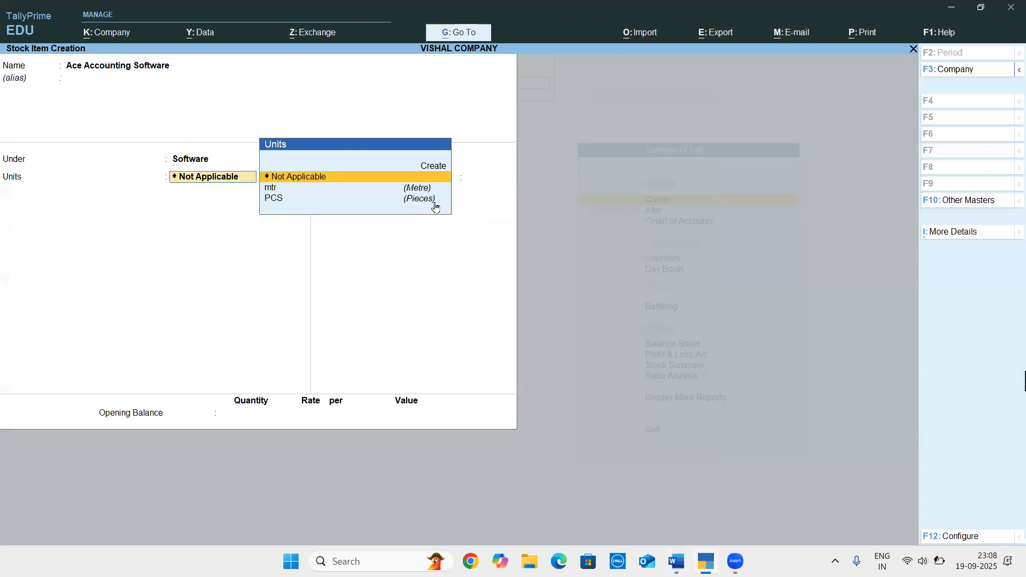
Open Ace Accounting Software's additional details, check the category in the Word document, and expand the details list in TallyPrime
key(ctrl+i)
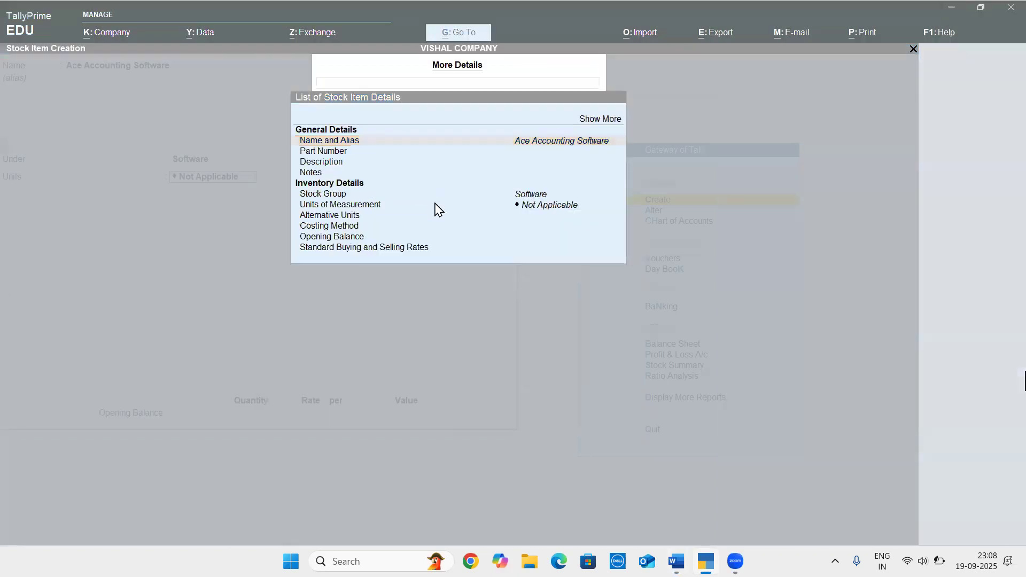
key(alt+Tab)
key(alt+Tab)
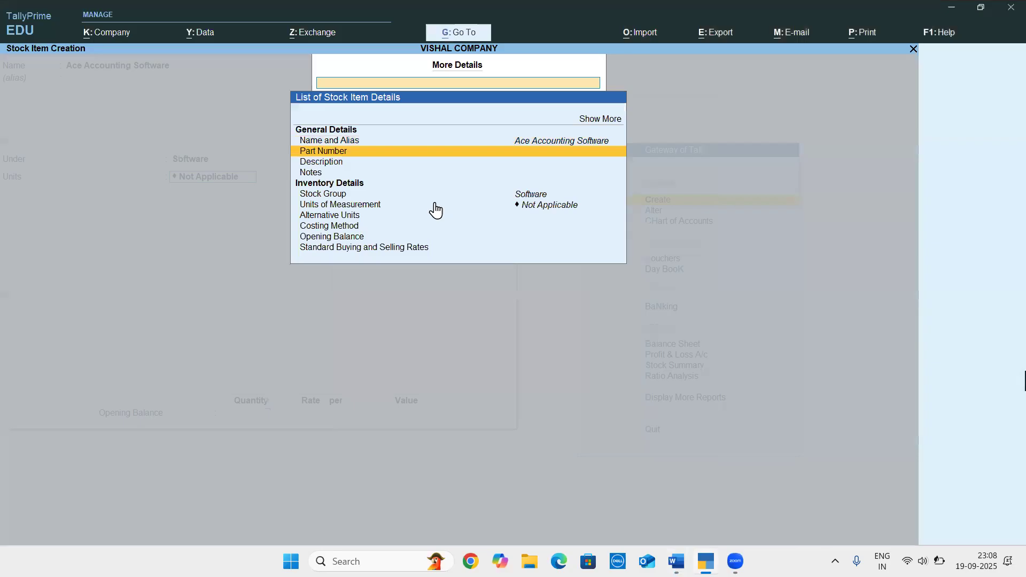
key(Up)
key(Up)
key(Return)
Set Ace Accounting Software's stock category to Application Software
key(Down)
key(Down)
key(Down)
key(Down)
key(Down)
key(Down)
key(Down)
key(Down)
key(Down)
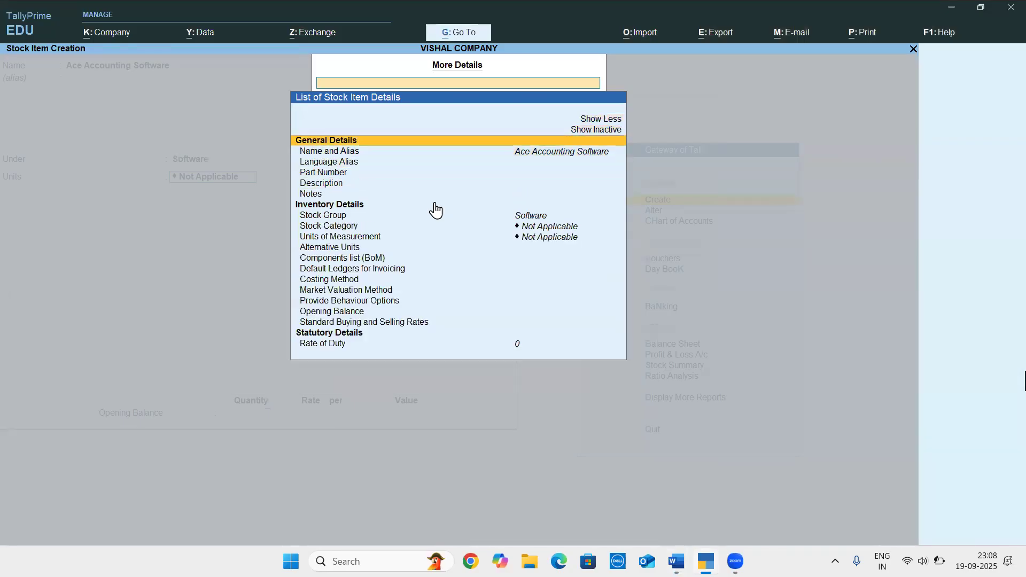
key(Up)
key(Return)
key(Down)
key(Down)
key(Up)
key(Return)
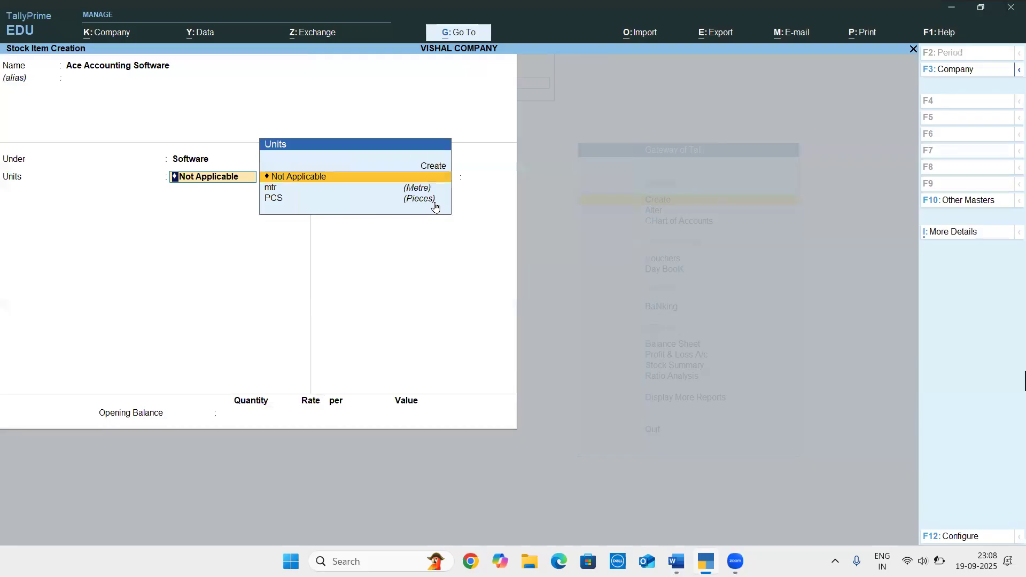
Set Ace Accounting Software's unit to PCS and its opening quantity to 50 per the Word document, choosing the Kolkata godown in TallyPrime
key(Down)
key(Down)
key(Return)
key(alt+Tab)
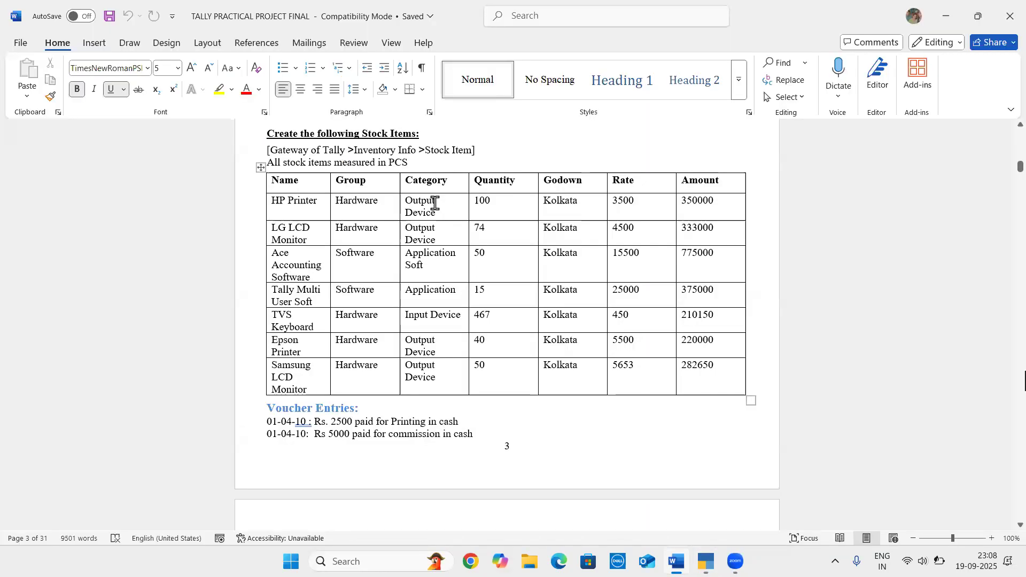
key(alt+Tab)
key(Return)
text(50)
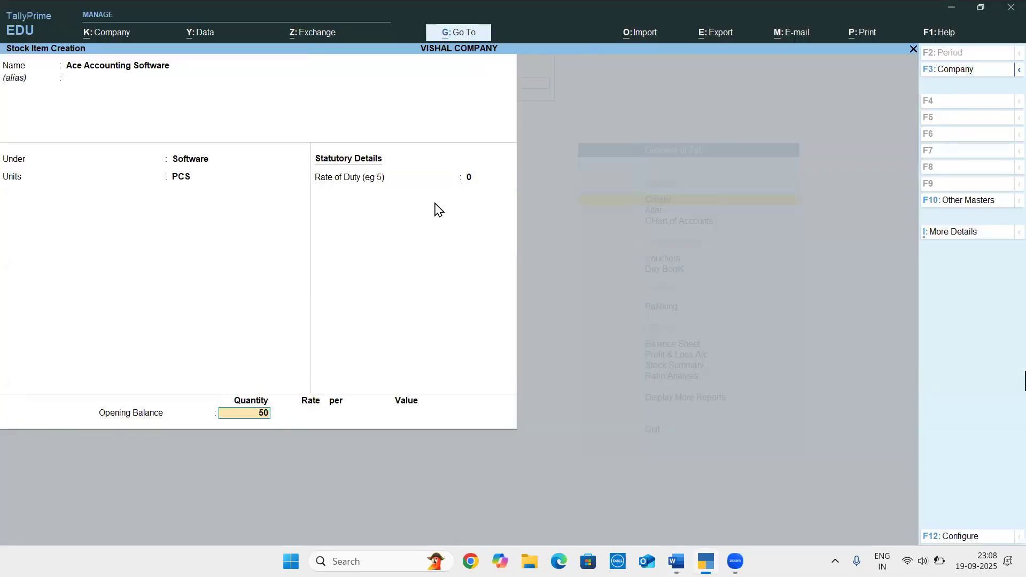
key(Return)
key(Return)
text(15,500)
key(Return)
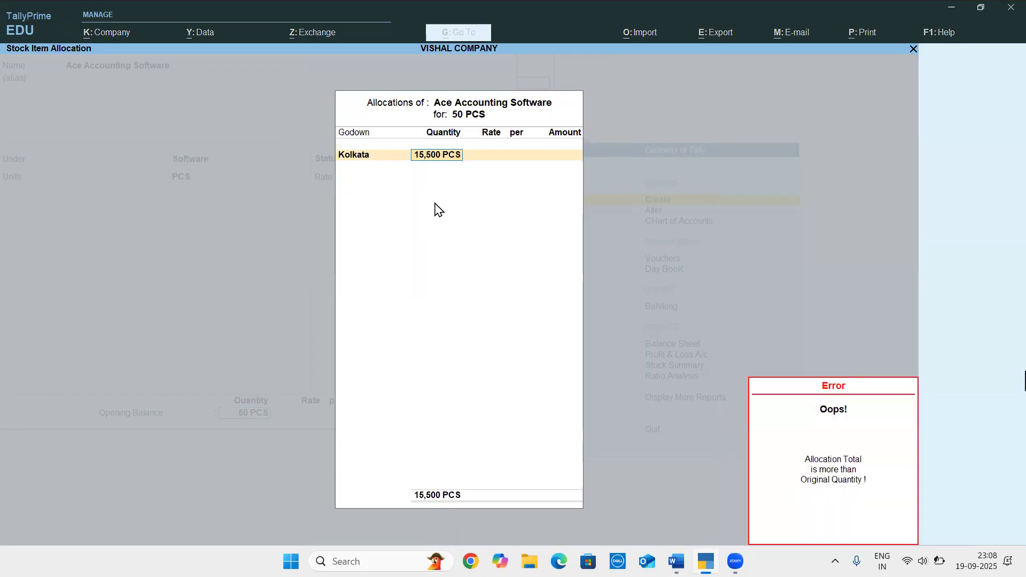
text(150)
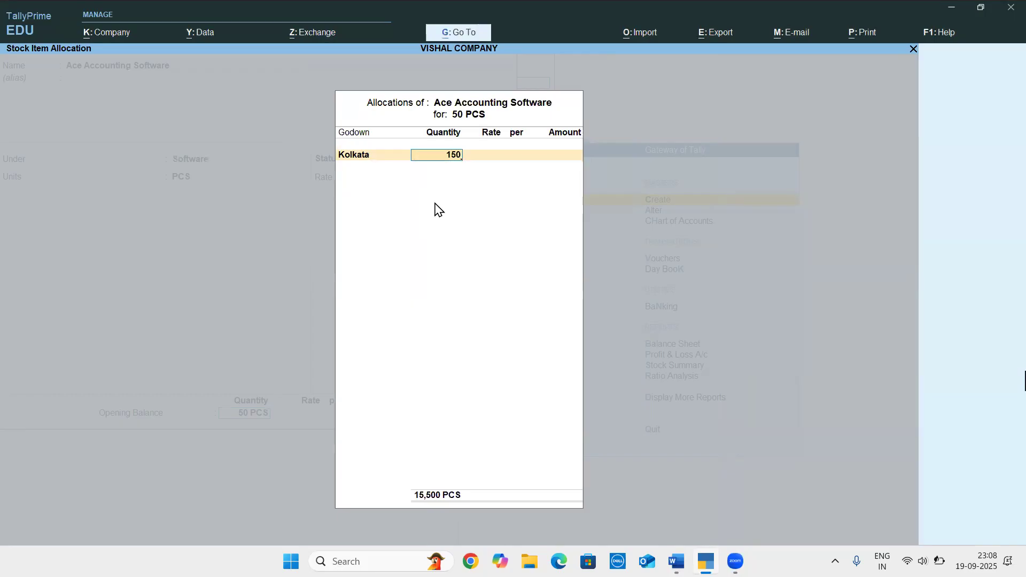
key(BackSpace)
text(500)
key(Return)
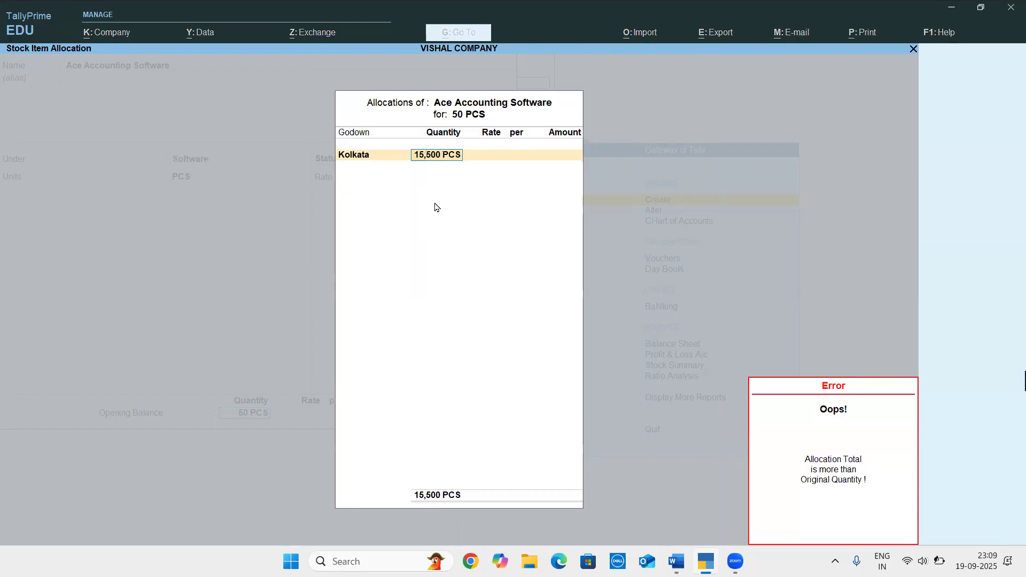
Recheck the Word document, allocate 50 PCS of Ace Accounting Software at a rate of 15500 in TallyPrime, and save the stock item
key(alt+Tab)
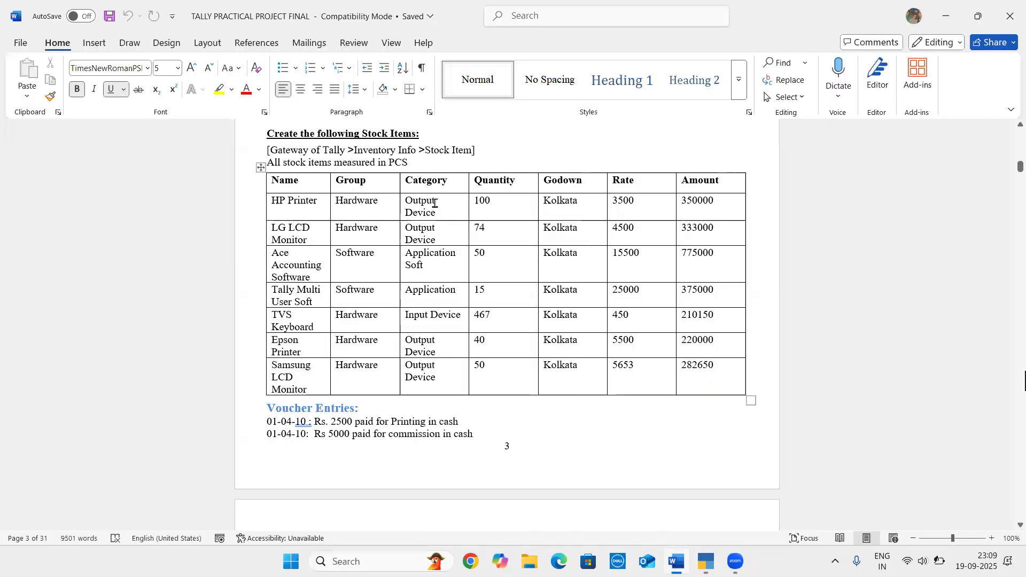
key(alt+Tab)
text(50)
key(Return)
text(15,500)
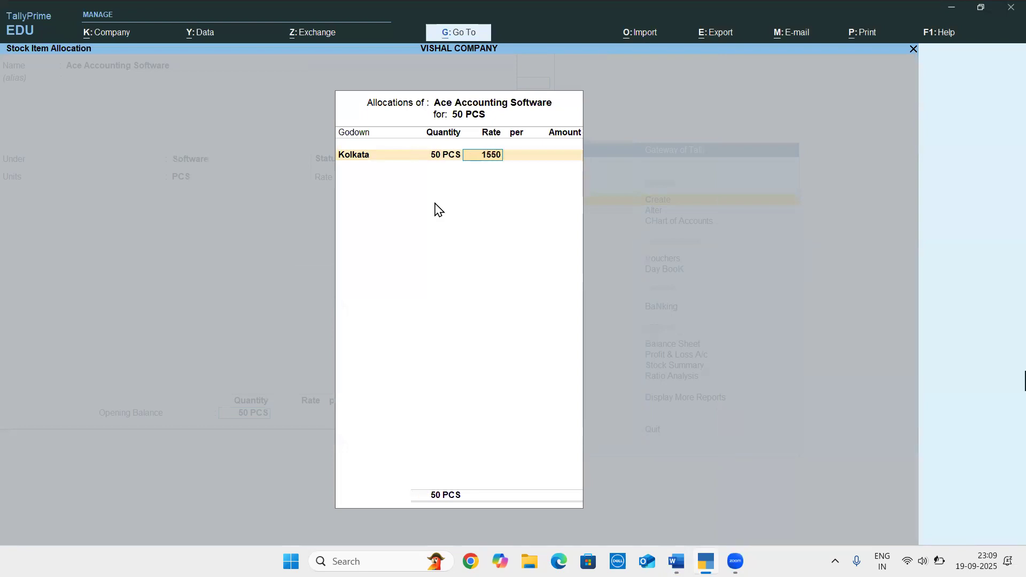
key(Return)
key(Return)
key(Return)
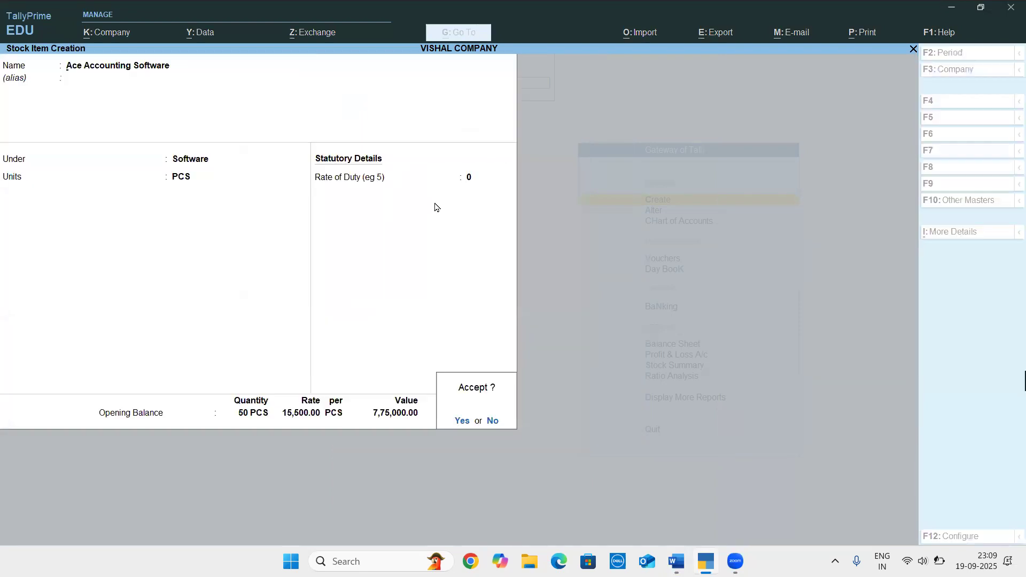
key(Return)
Check the Word document, and name the new stock item Tally Multi User Software in TallyPrime, without an alias
key(alt+Tab)
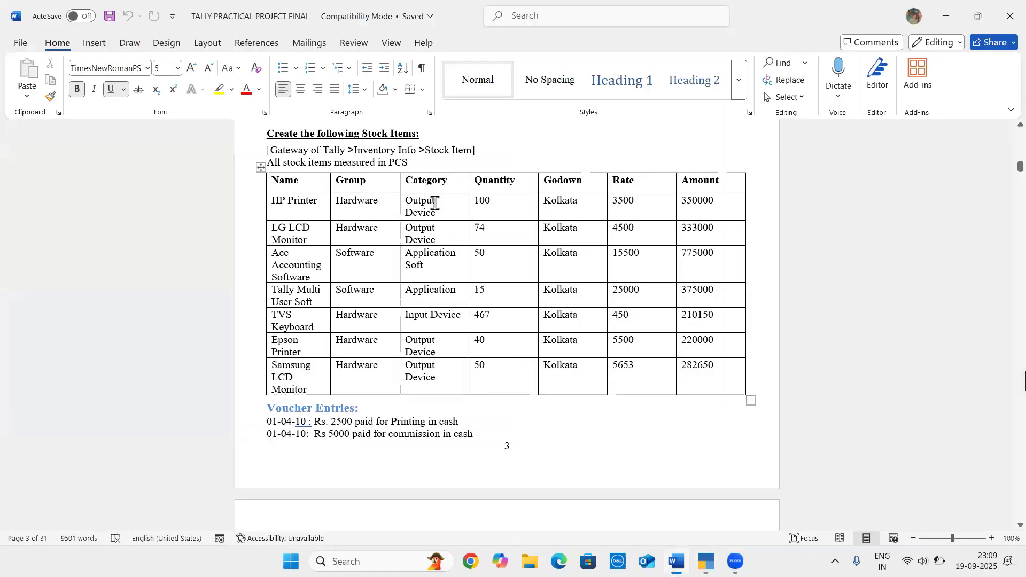
key(alt+Tab)
text(Tally Mul)
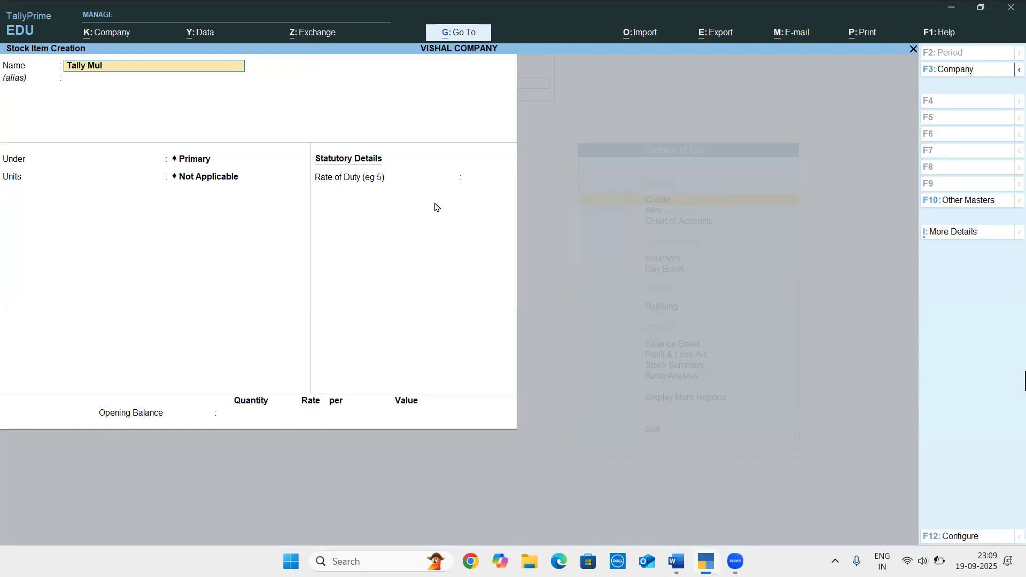
text(ti User Software)
key(Return)
key(Return)
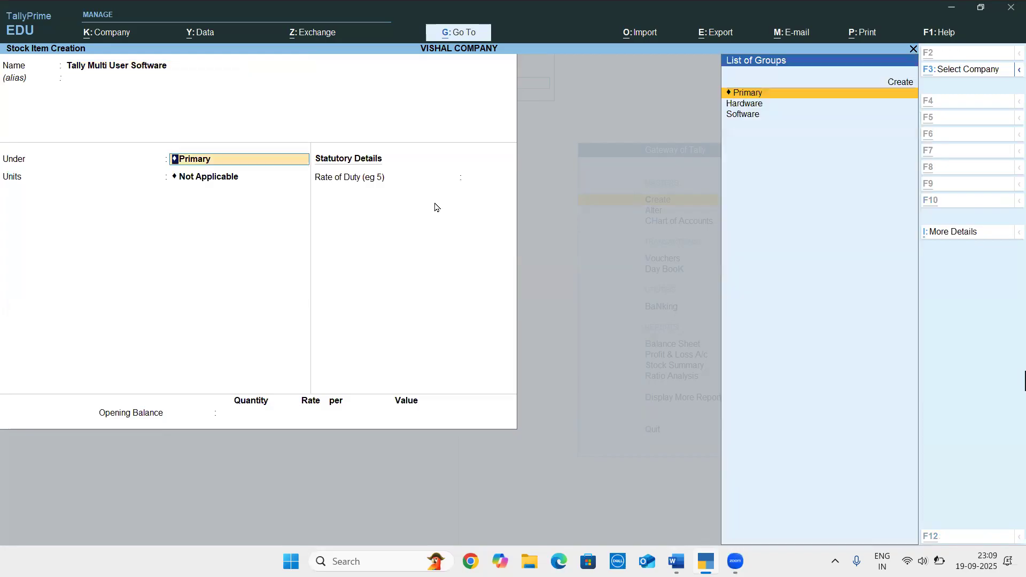
Check the Word document, and place Tally Multi User Software under the Software group with PCS as its unit in TallyPrime
key(alt+Tab)
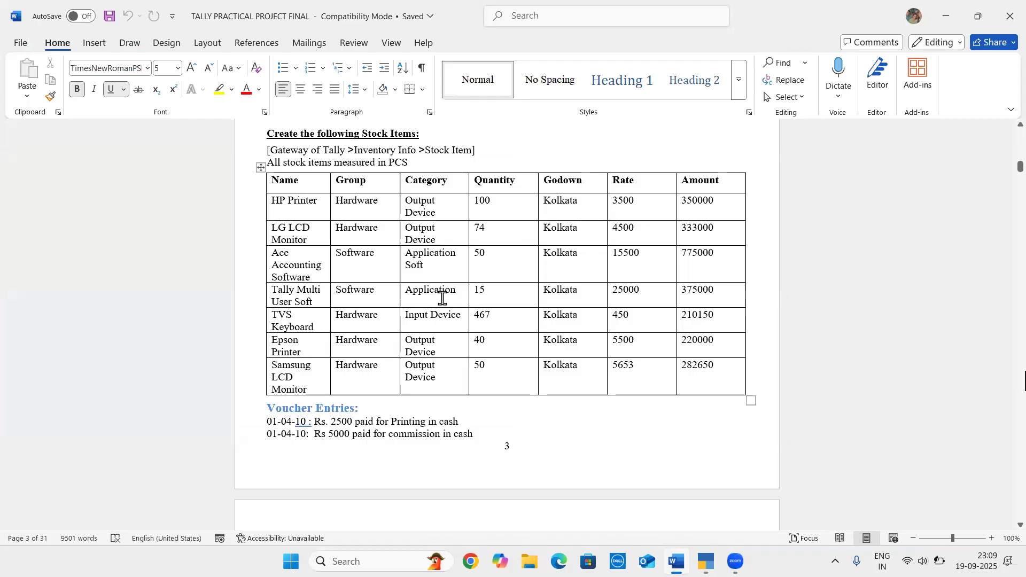
key(alt+Tab)
key(Down)
key(Down)
key(Return)
key(Down)
key(Down)
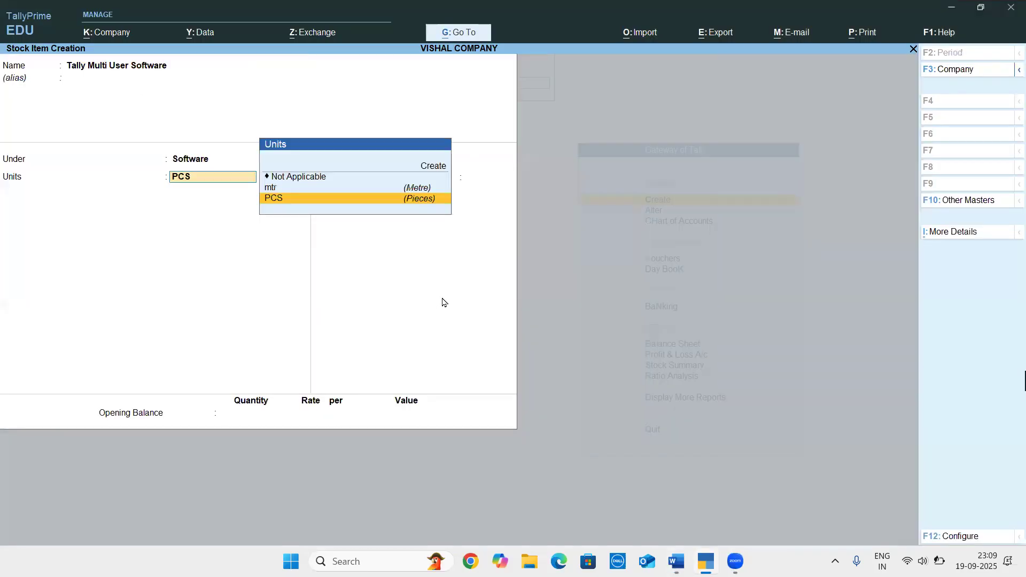
Set Tally Multi User Software's stock category to Application Software in TallyPrime, checking the category in the Word document
key(ctrl)
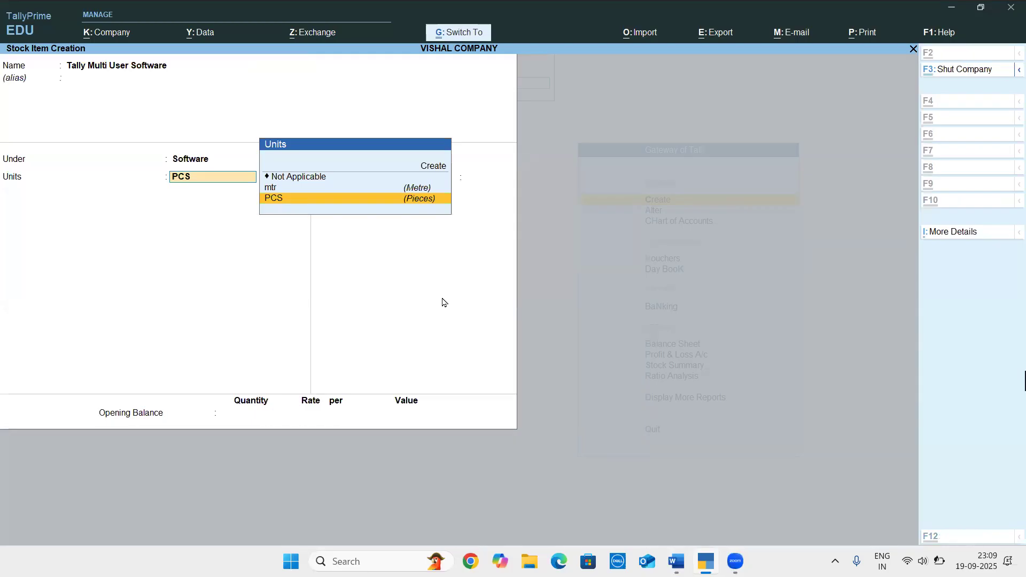
key(ctrl+i)
key(Up)
key(Up)
key(Return)
key(Down)
key(Down)
key(Down)
key(Down)
key(Down)
key(Down)
key(Down)
key(Down)
key(Down)
key(Down)
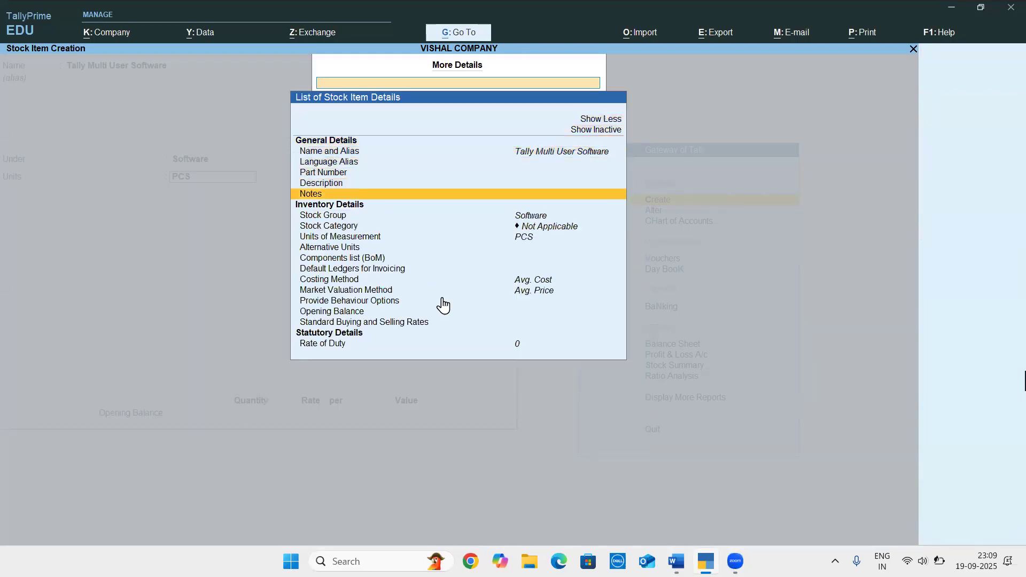
key(Return)
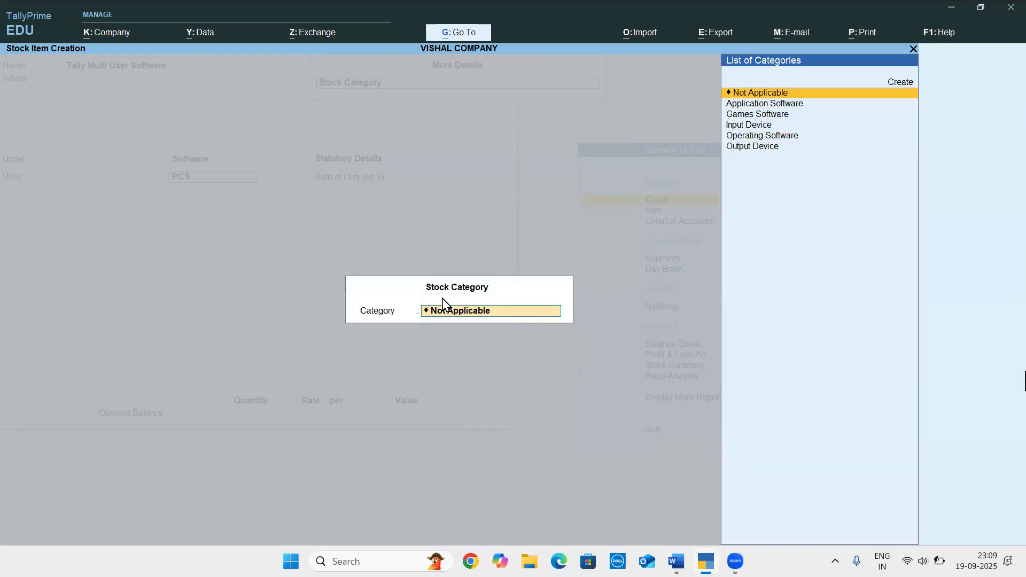
key(Down)
key(alt+Tab)
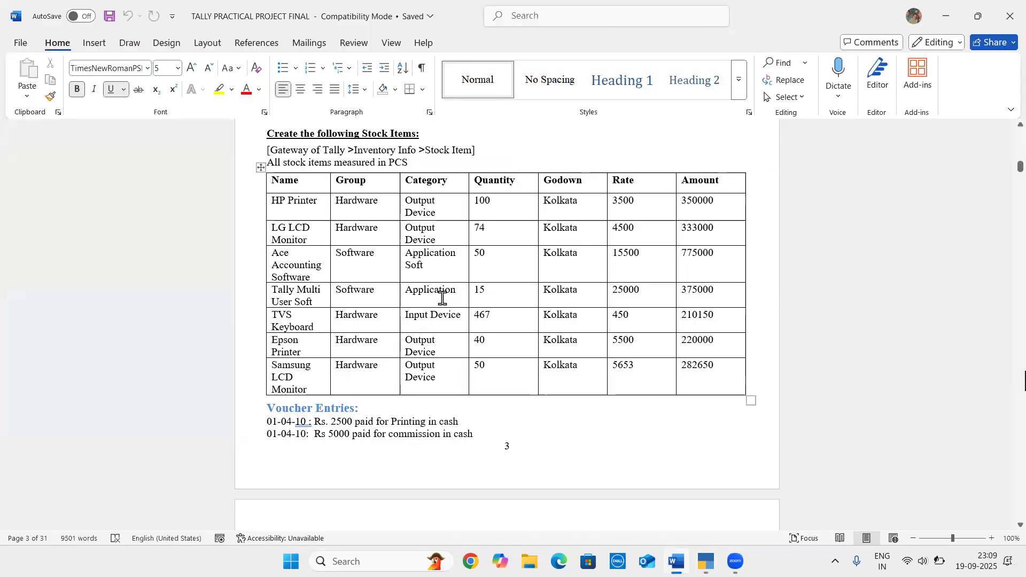
key(alt+Tab)
key(Return)
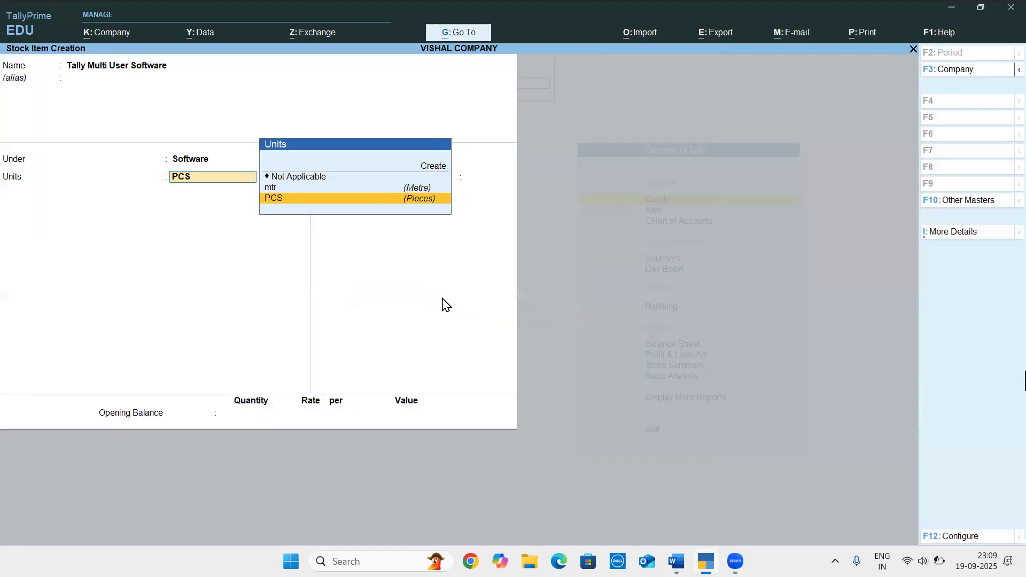
Check the quantity in the Word document, and set Tally Multi User Software's opening quantity to 15 PCS in TallyPrime
key(Return)
key(alt+Tab)
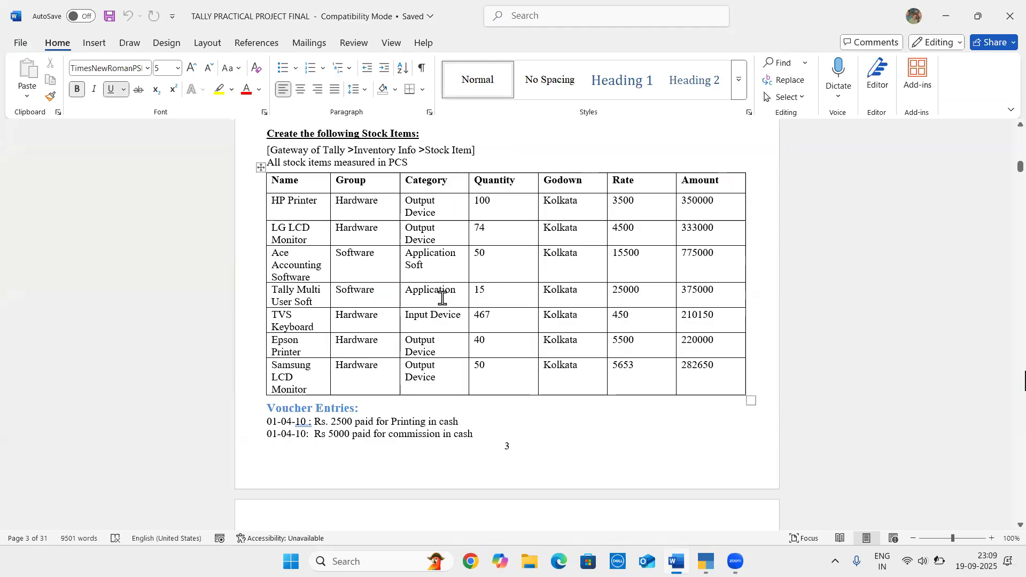
key(alt+Tab)
key(Return)
text(15)
key(Return)
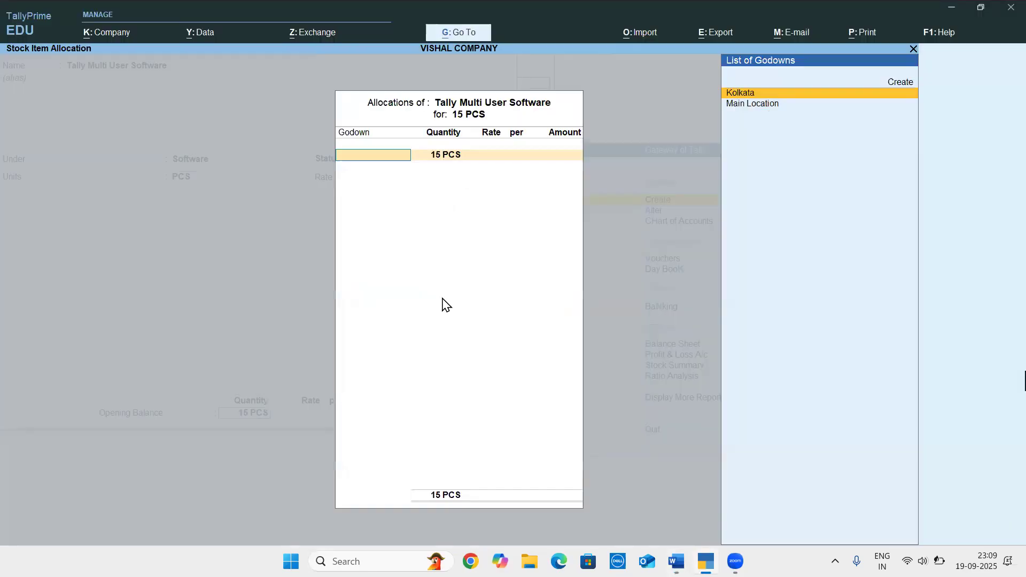
Allocate the 15 PCS to the Kolkata godown at a rate of 25000, and save the stock item
key(Return)
key(Return)
text(25000)
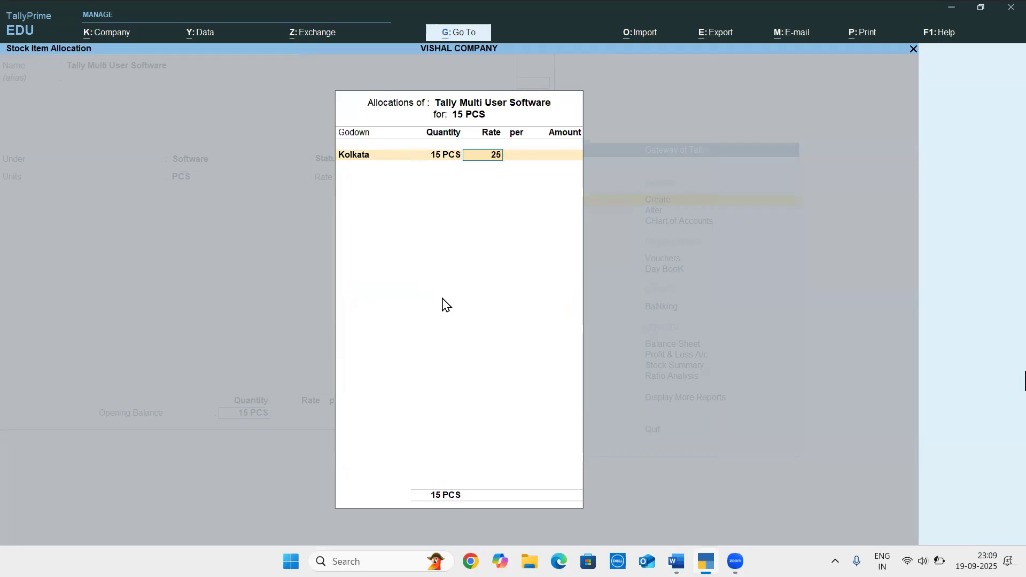
key(Return)
key(Return)
key(Return)
key(Return)
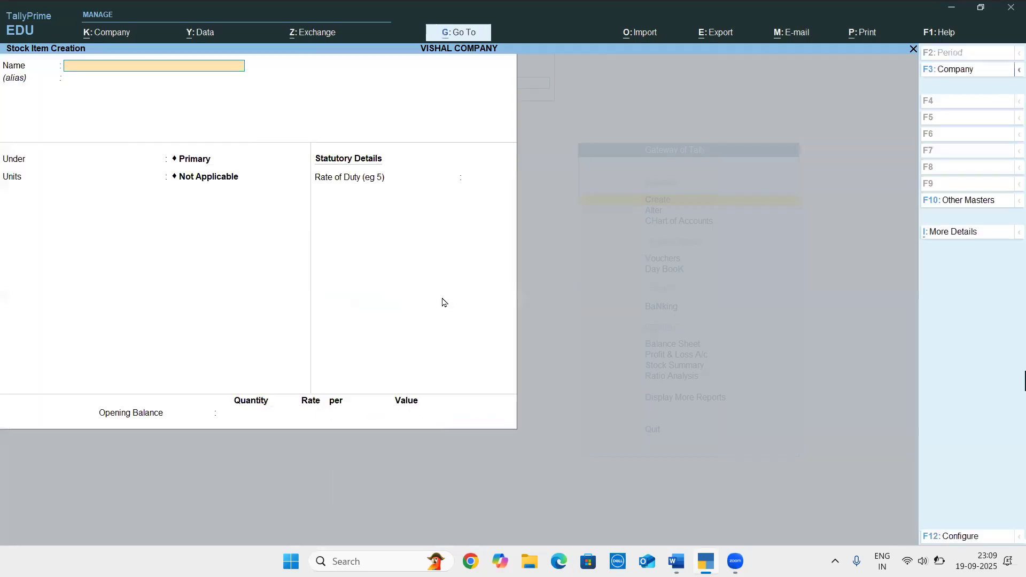
Switch to the Word document to check the details of the next stock item, TVS Keyboard
key(alt+Tab)
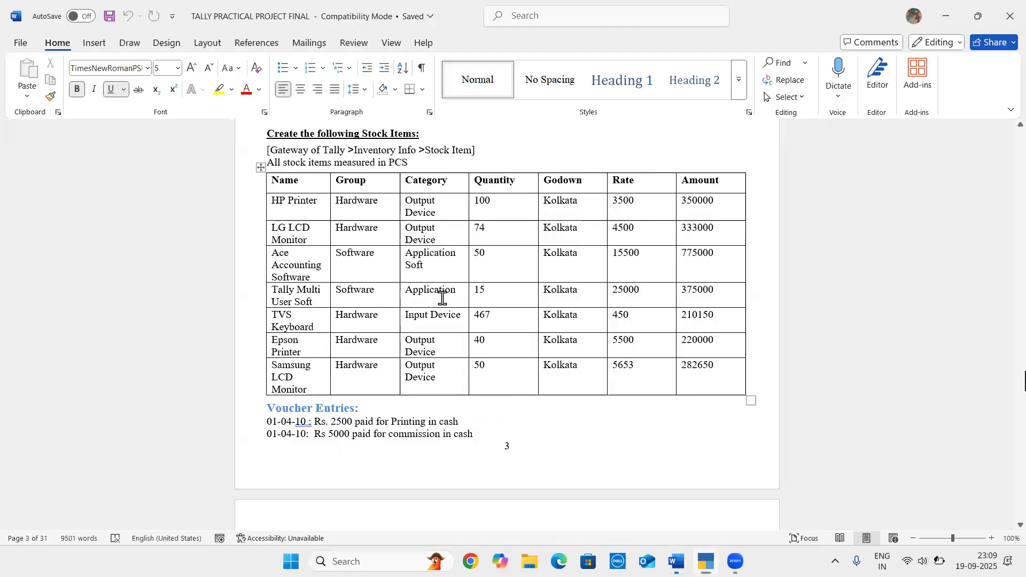
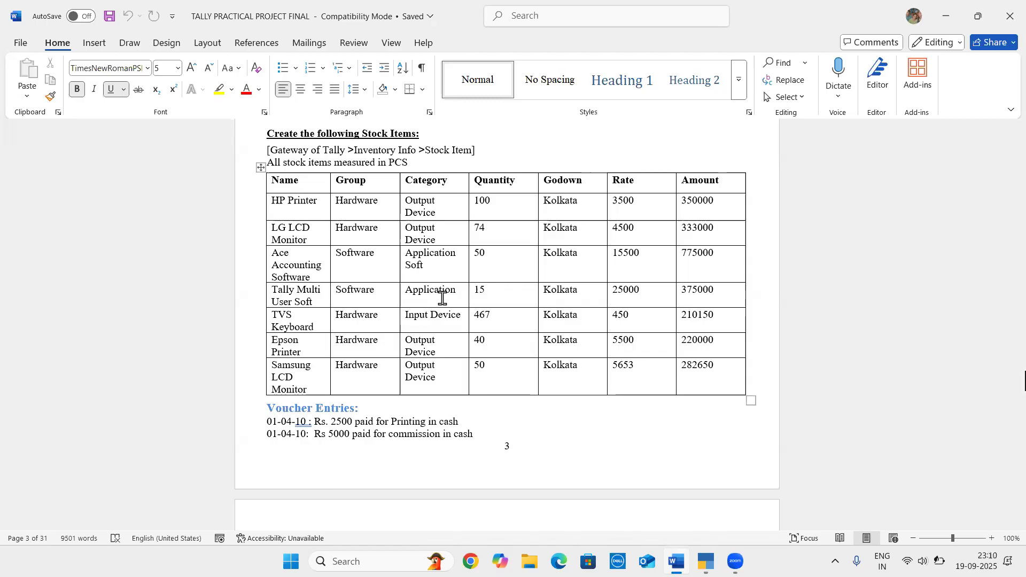
Switch to TallyPrime and name the stock item Tvs Keyboard, assigning the Hardware group checked in Word and the unit PCS
key(alt+Tab)
text(Tvs Keyboard)
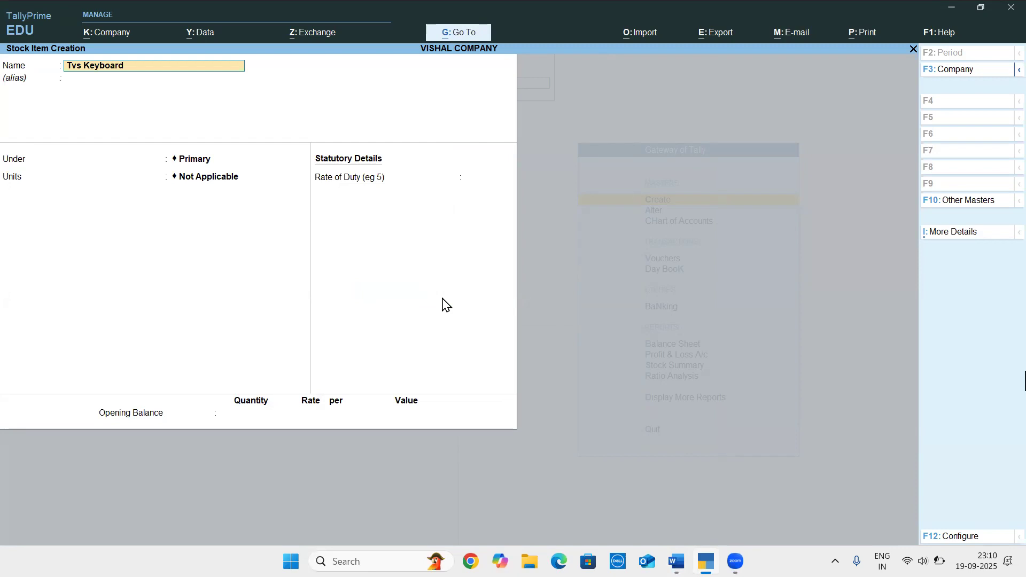
key(Return)
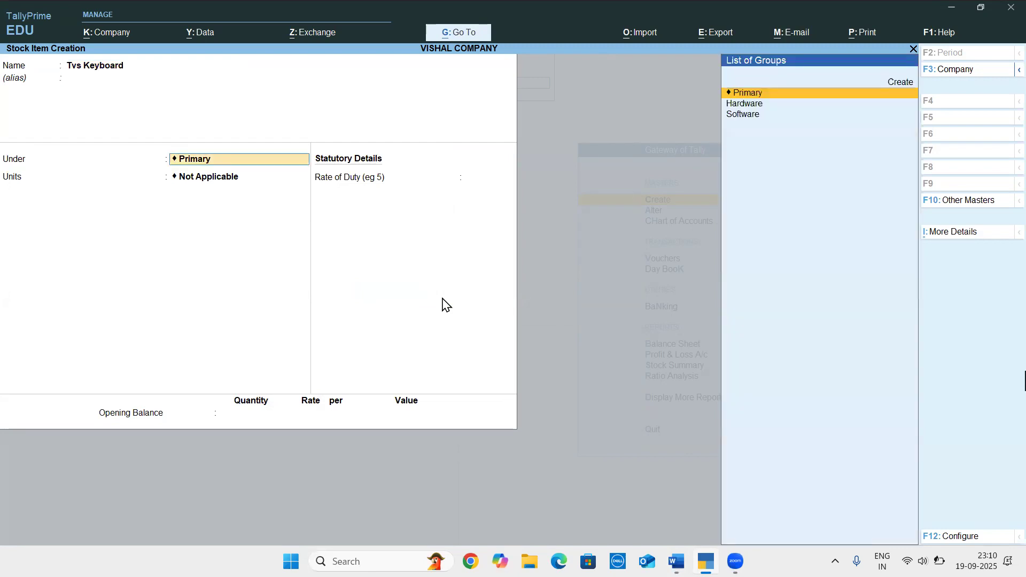
key(alt+Tab)
key(alt+Tab)
key(Down)
key(Return)
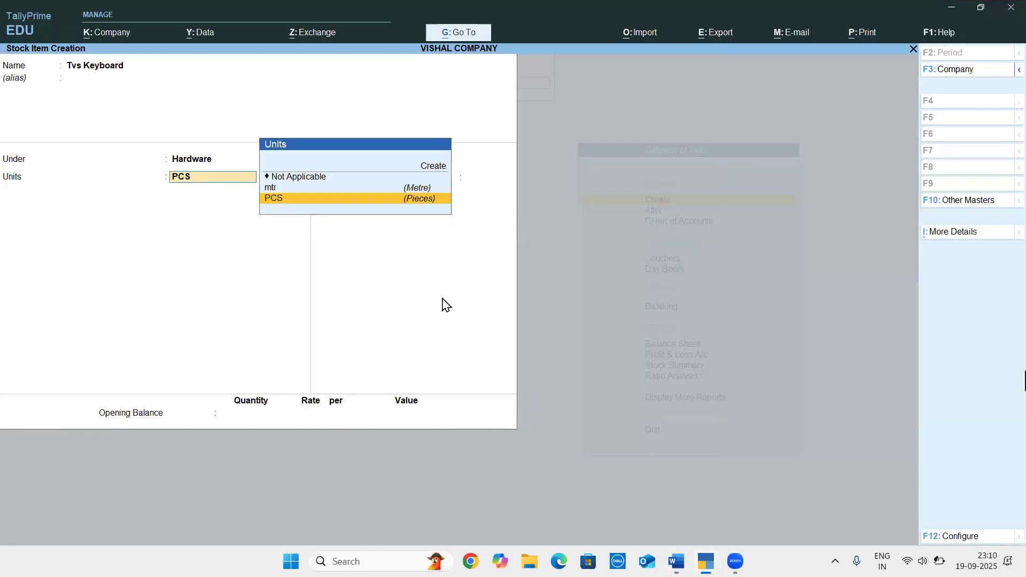
key(Return)
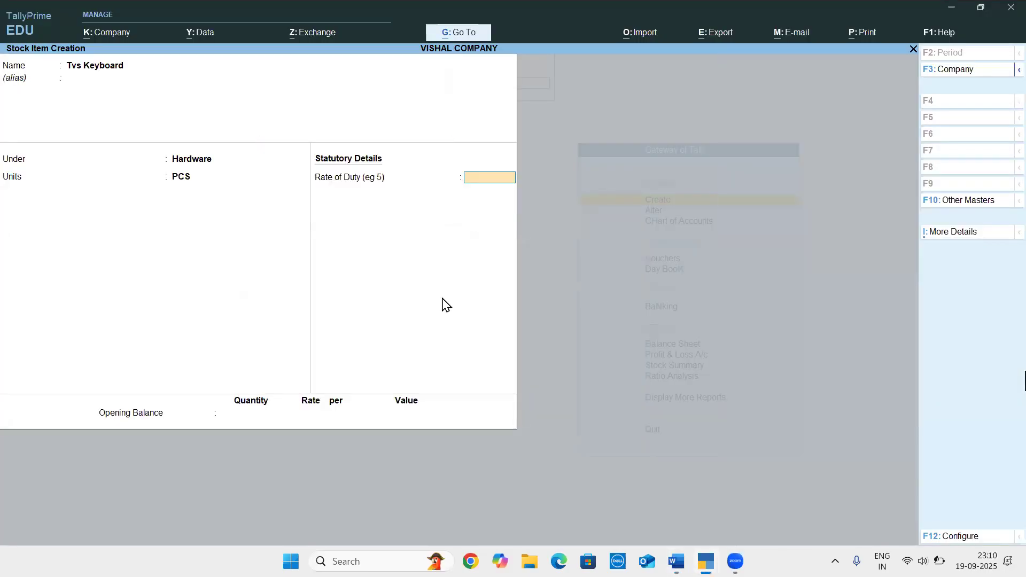
Set Tvs Keyboard's stock category to Input Device through its additional details, checking the category in the Word document
key(ctrl+i)
key(alt+Tab)
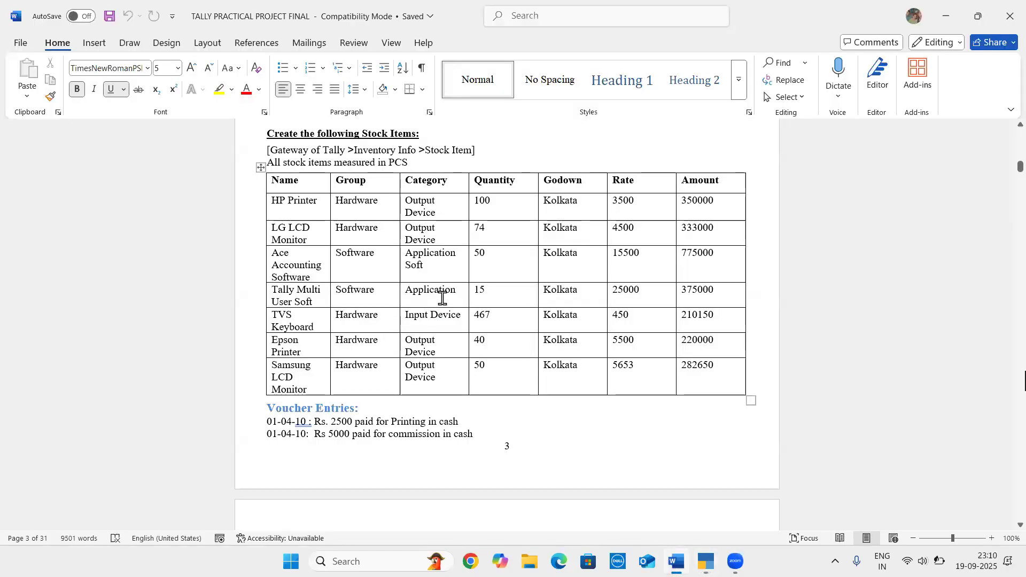
key(alt+Tab)
key(Up)
key(Up)
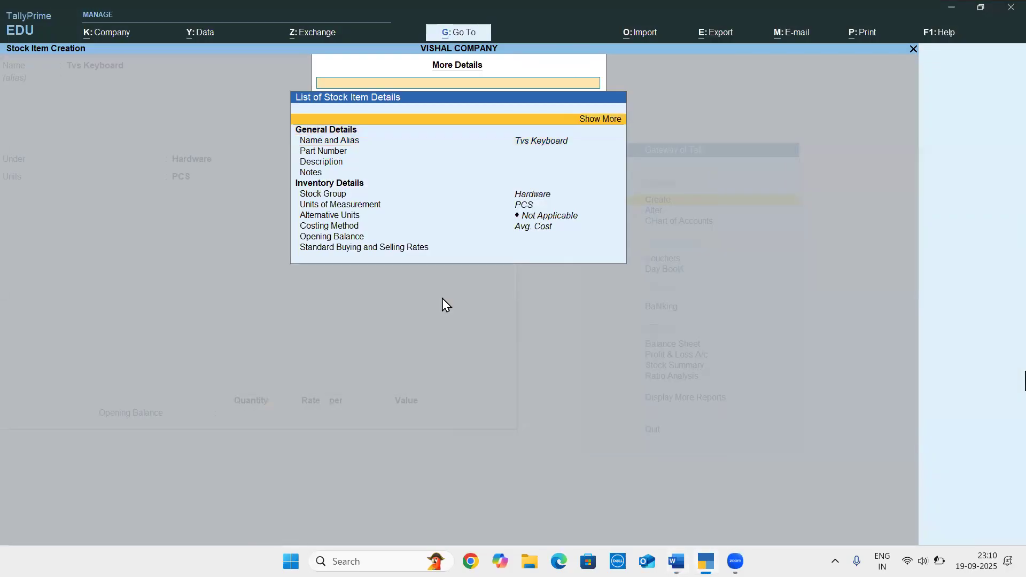
key(Return)
key(Down)
key(Down)
key(Down)
key(Down)
key(Down)
key(Down)
key(Down)
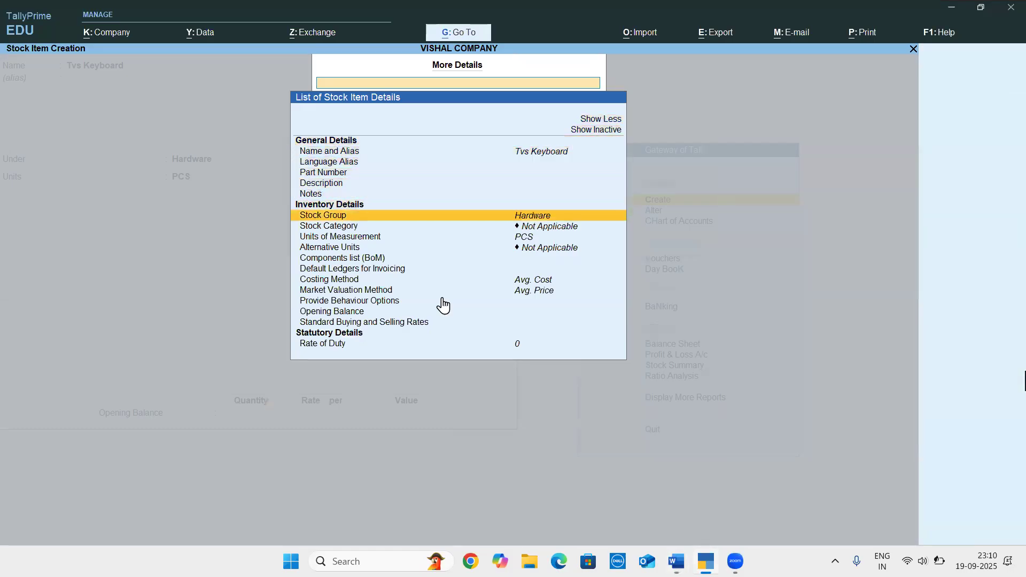
key(Down)
key(Return)
key(Down)
key(Down)
key(Down)
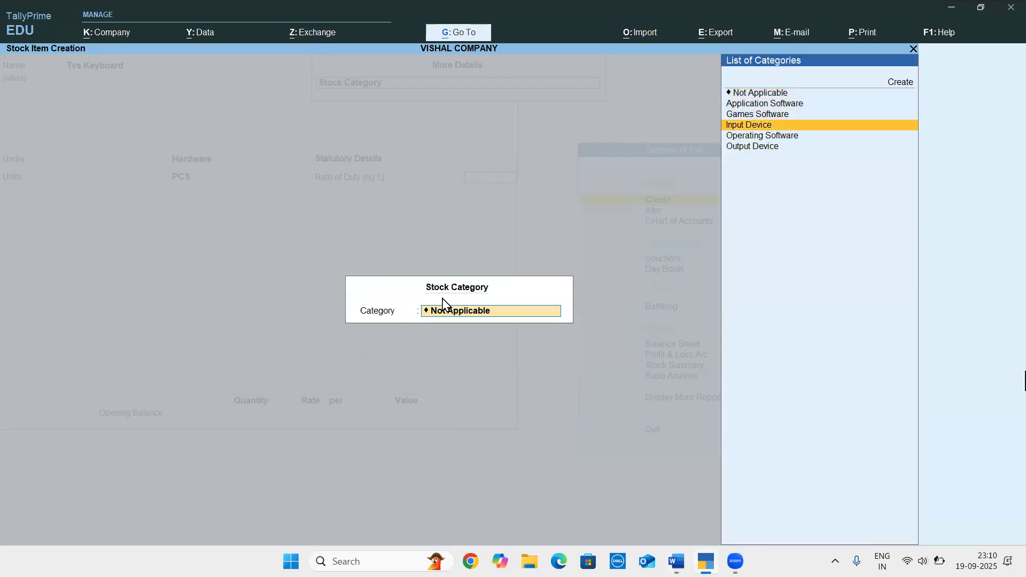
key(Return)
key(Return)
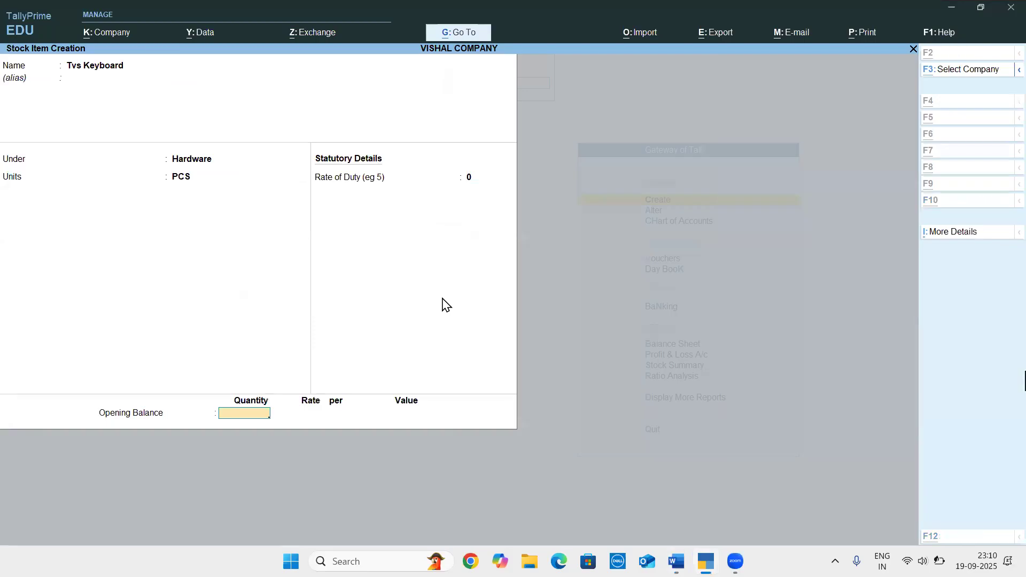
Check the quantity in the Word document, and set Tvs Keyboard's opening quantity to 467 PCS in TallyPrime
key(alt+Tab)
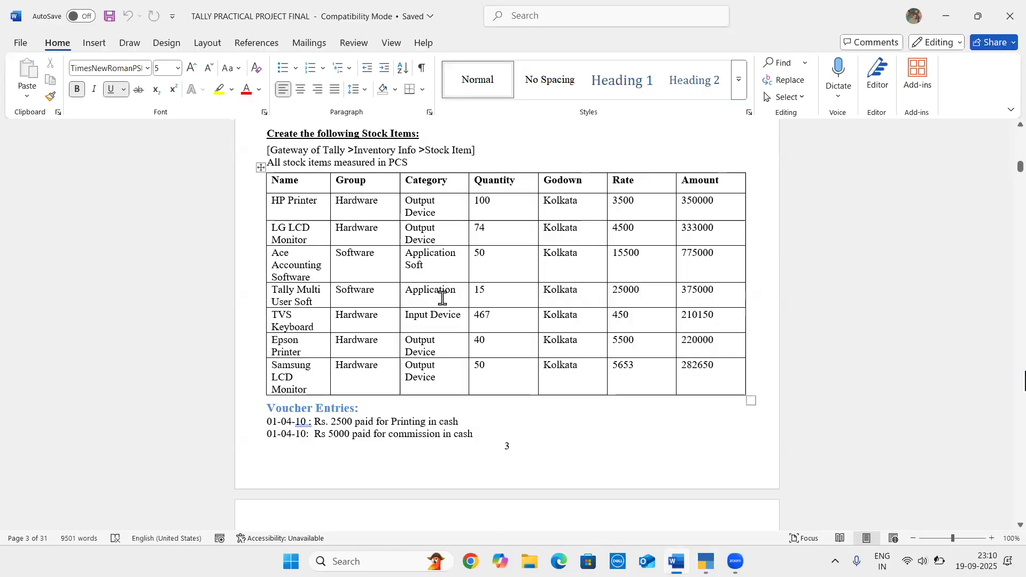
key(alt+Tab)
text(467)
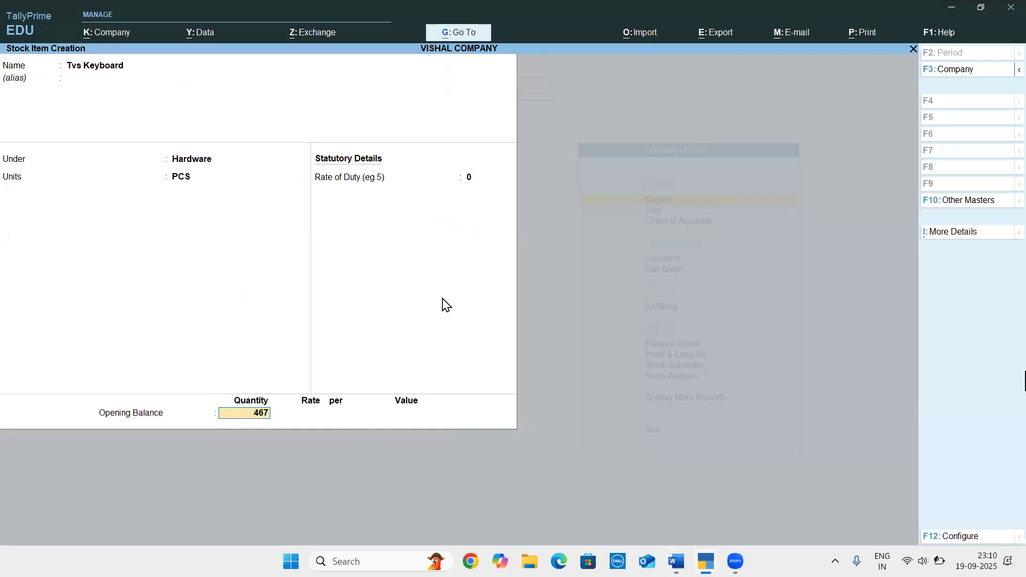
key(Return)
Allocate the 467 PCS to the Kolkata godown at a rate of 450, and save the stock item
key(Return)
text(450)
key(Return)
key(Return)
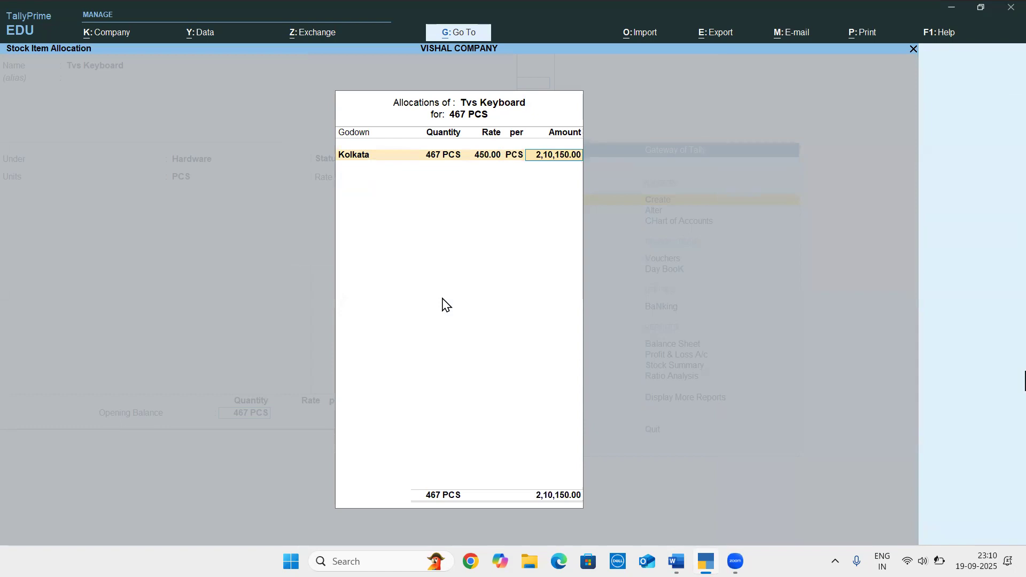
key(Return)
key(Return)
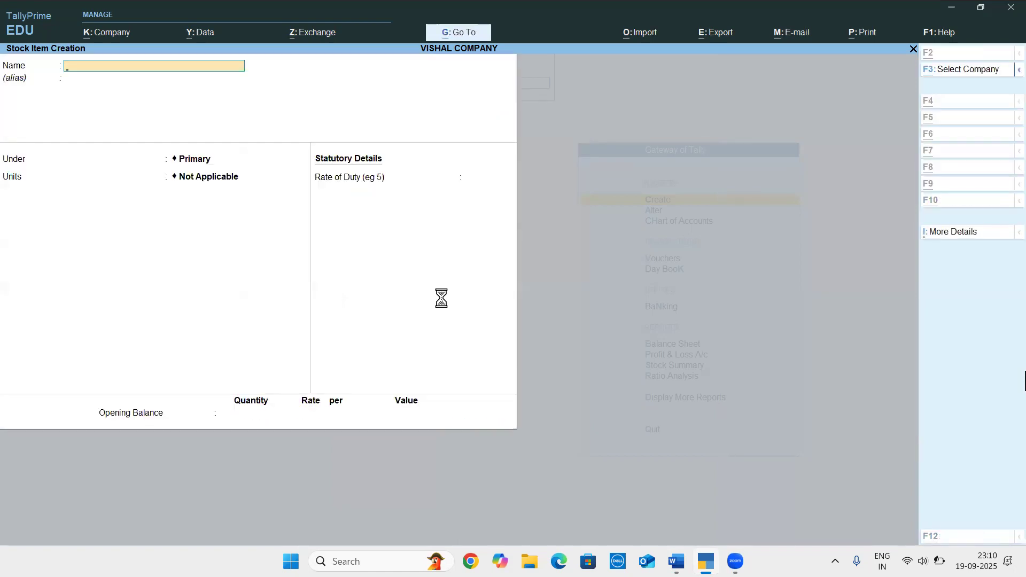
Check the Epson Printer row in the Word document, and name the new stock item Epson Printer in TallyPrime
key(alt+Tab)
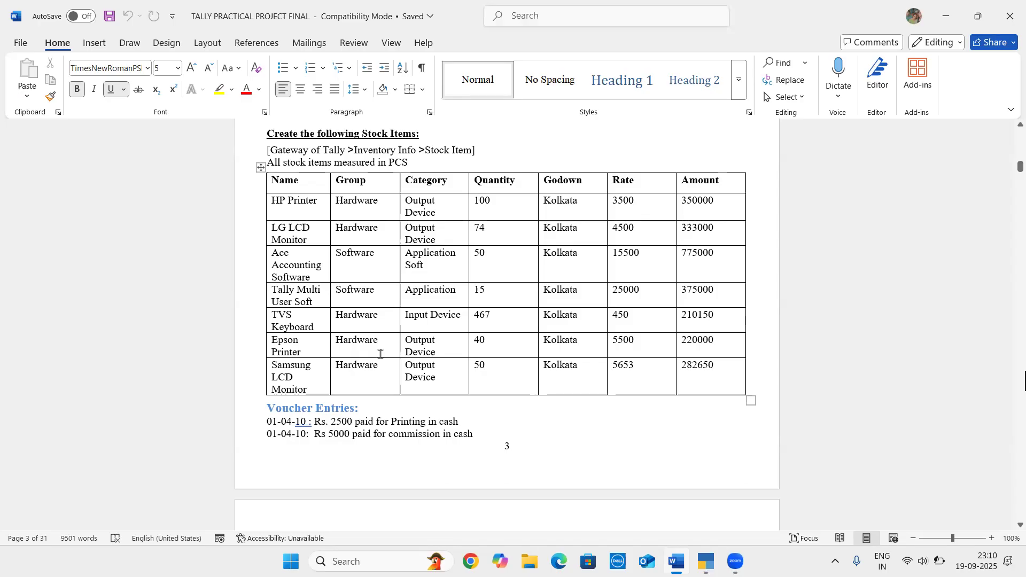
click(494, 343)
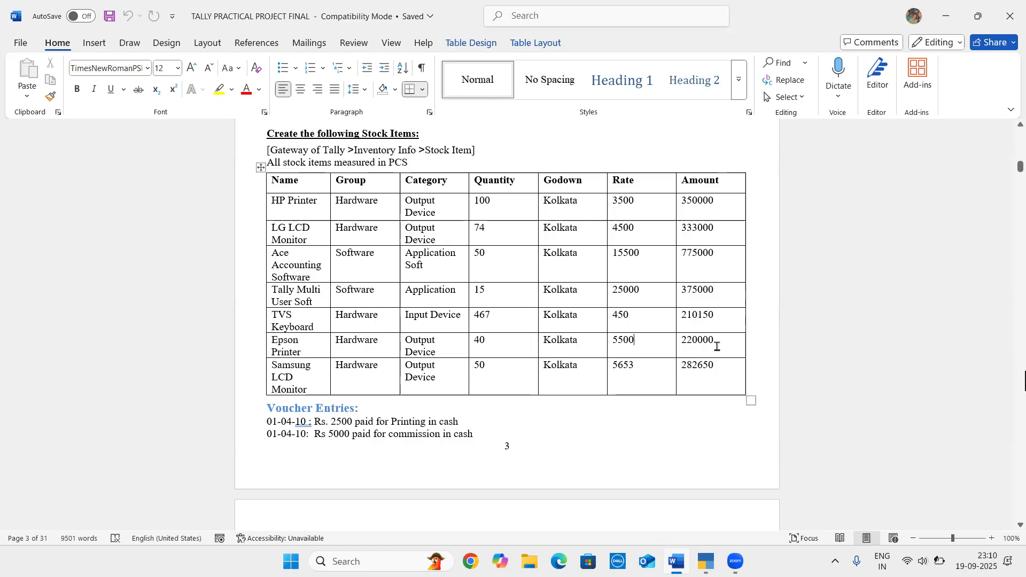
key(alt+Tab)
text(Epsomn [)
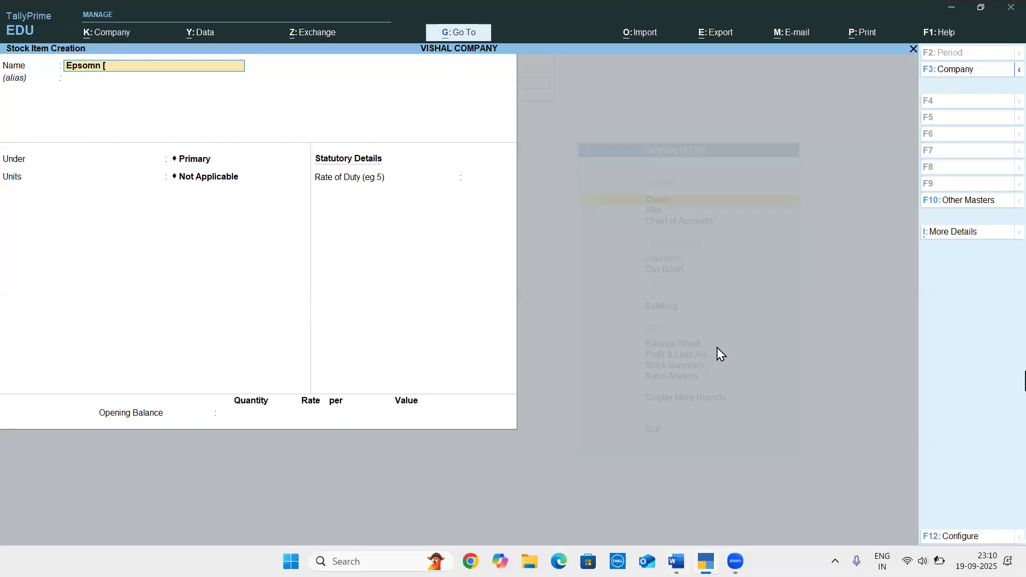
key(BackSpace)
key(BackSpace)
text(n Printer)
key(Return)
key(Return)
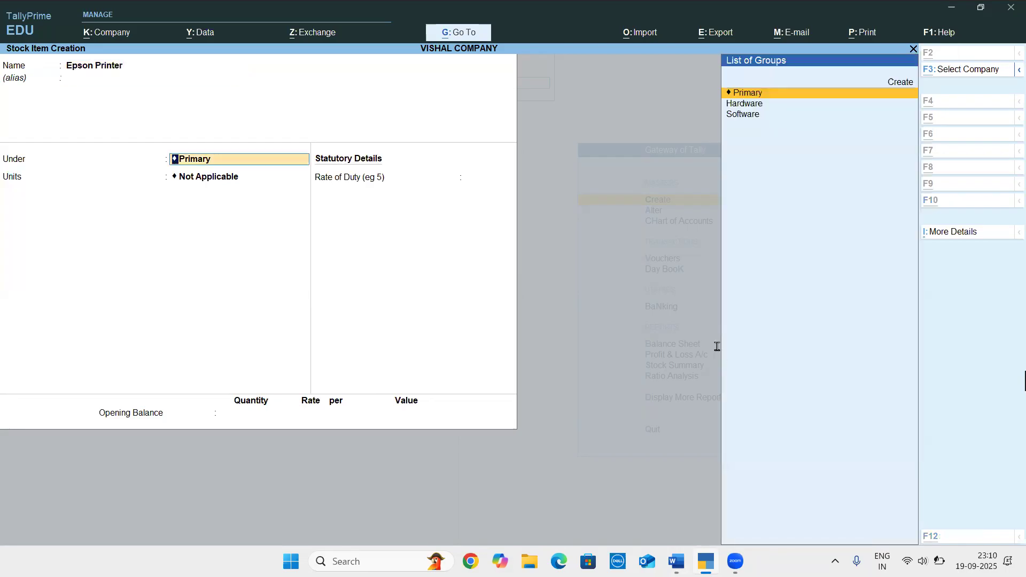
Place Epson Printer under the Hardware group, checking the group in the Word document, and choose PCS as its unit
key(alt+Tab)
key(alt+Tab)
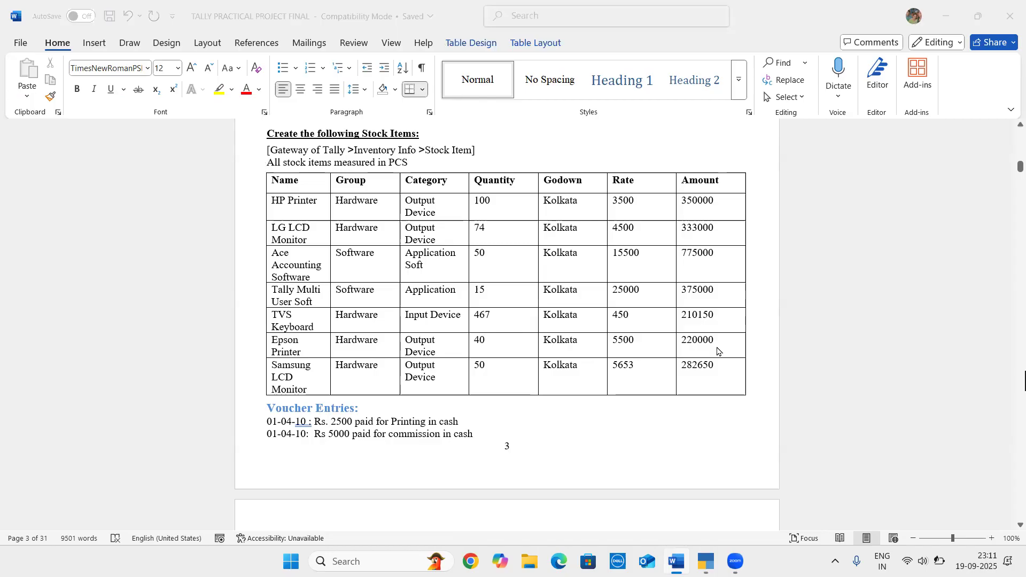
key(Down)
key(Return)
key(Down)
key(Down)
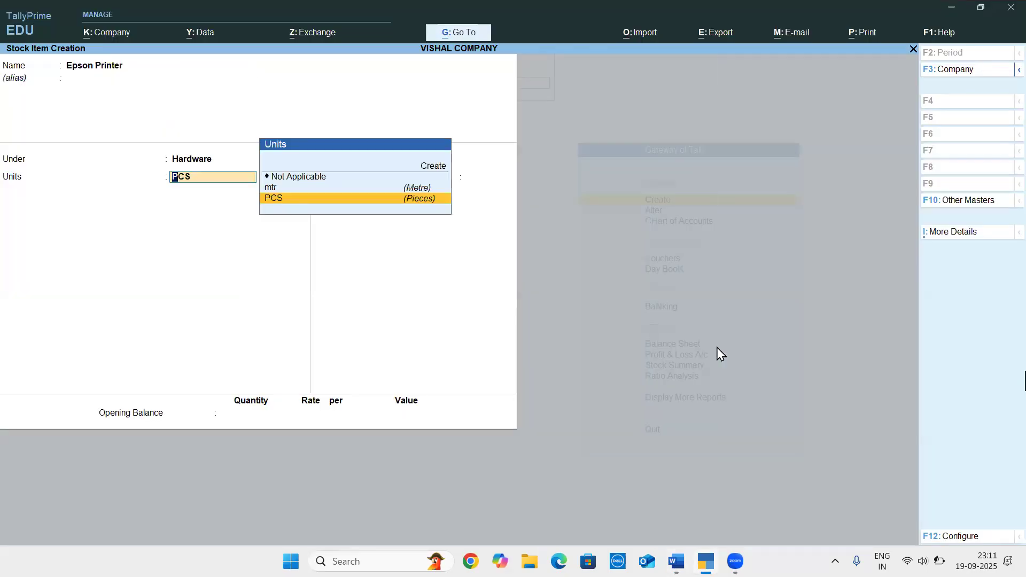
Expand Epson Printer's list of stock item details to show more details, including the inactive ones
key(ctrl+i)
key(Up)
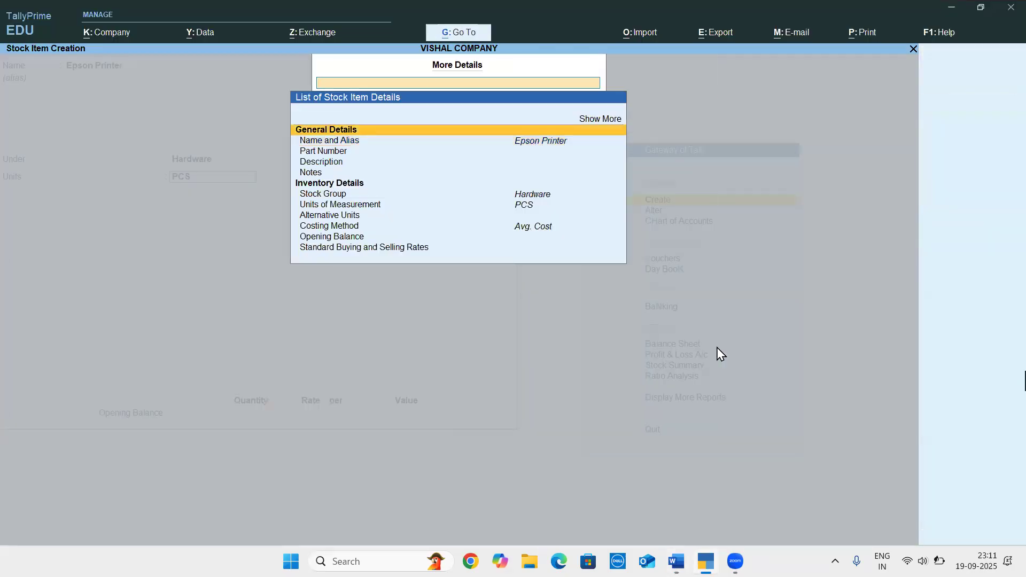
key(Up)
key(Return)
key(Down)
Set Epson Printer's stock category to Output Device, checking the category in the Word document
key(Down)
key(Up)
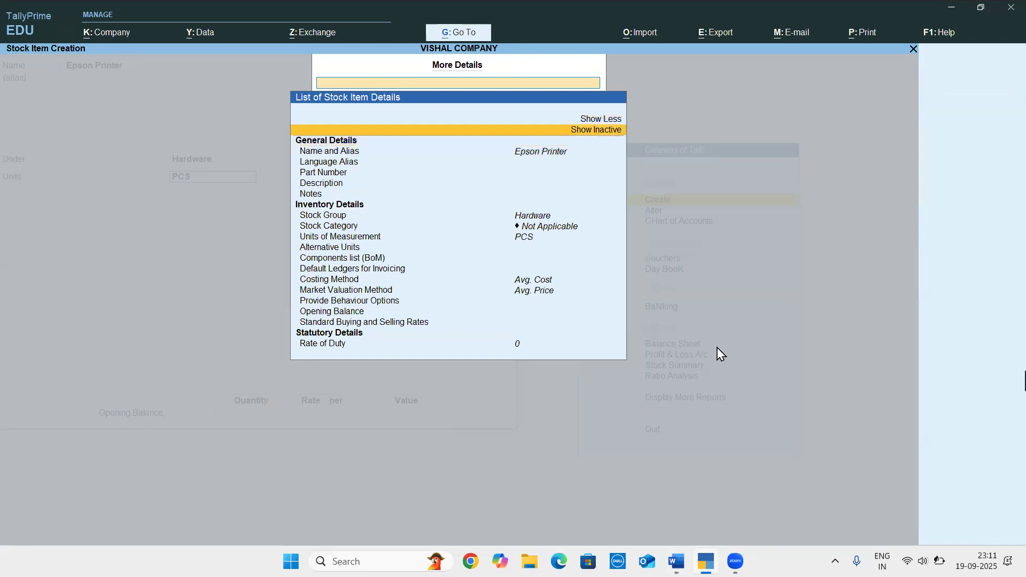
key(Return)
key(Down)
key(Down)
key(Down)
key(Down)
key(Down)
key(Down)
key(Down)
key(Down)
key(Down)
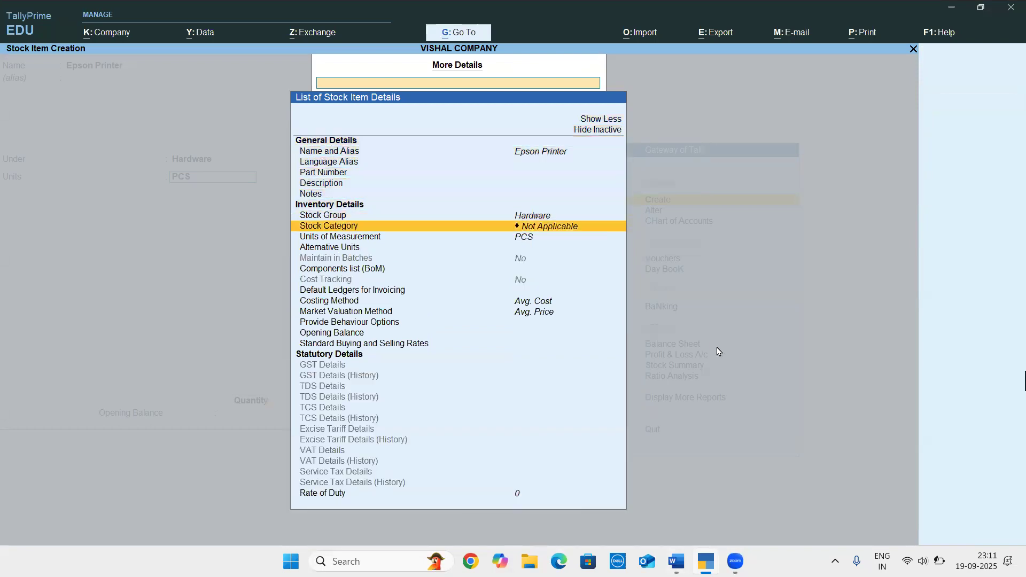
key(Return)
key(alt+Tab)
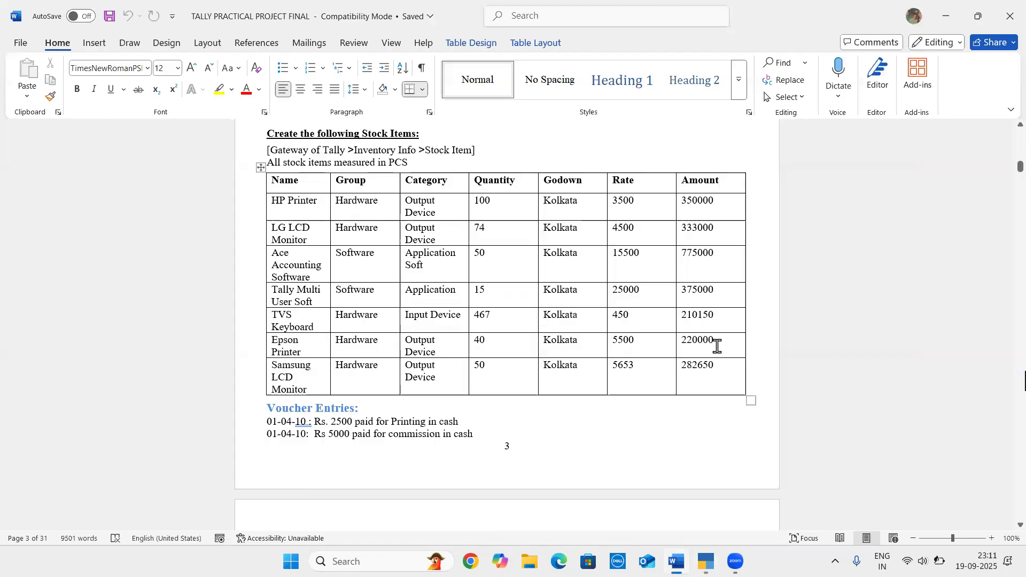
key(alt+Tab)
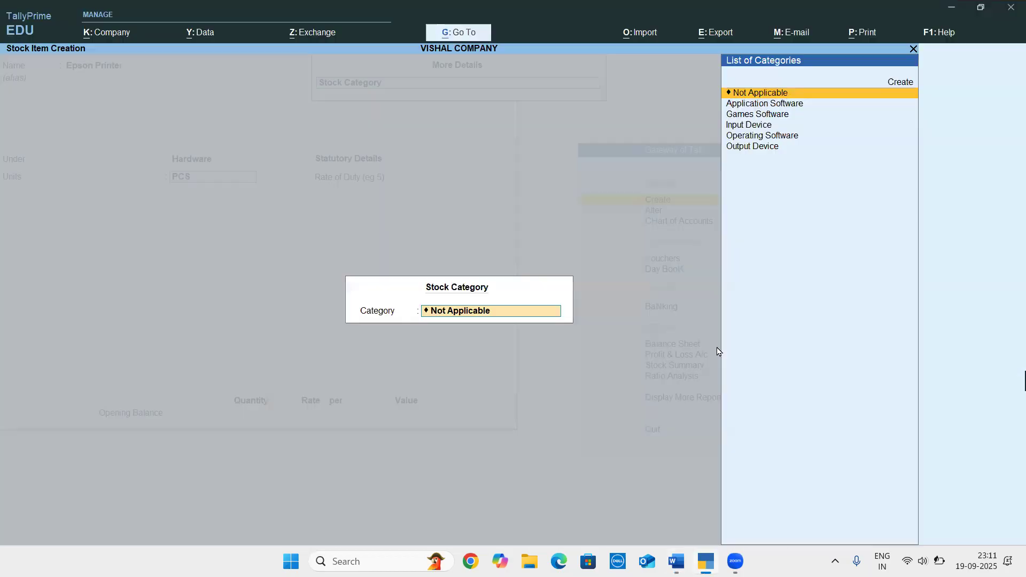
key(Down)
key(Down)
key(Down)
key(Down)
key(Down)
key(Return)
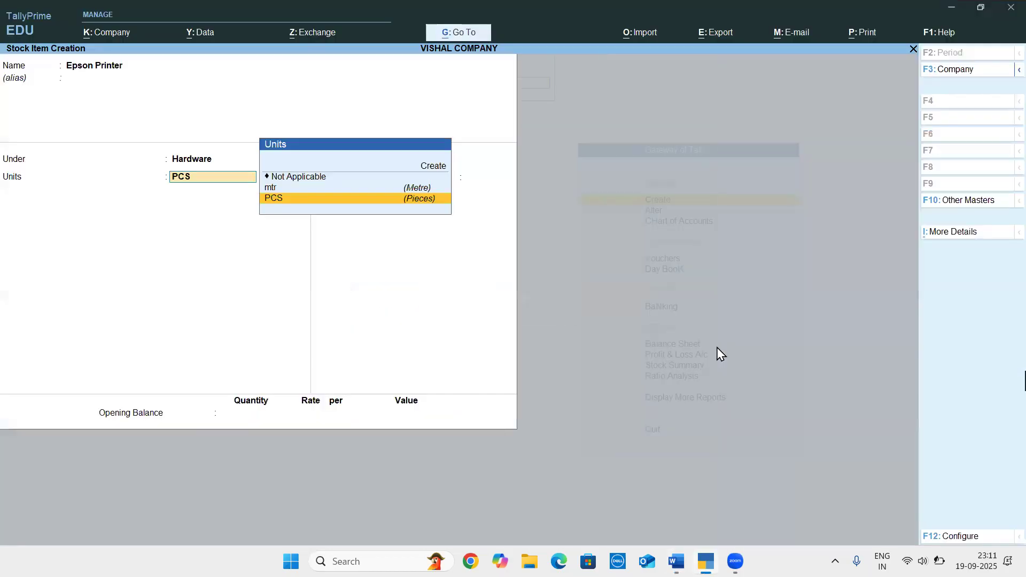
key(Return)
key(Return)
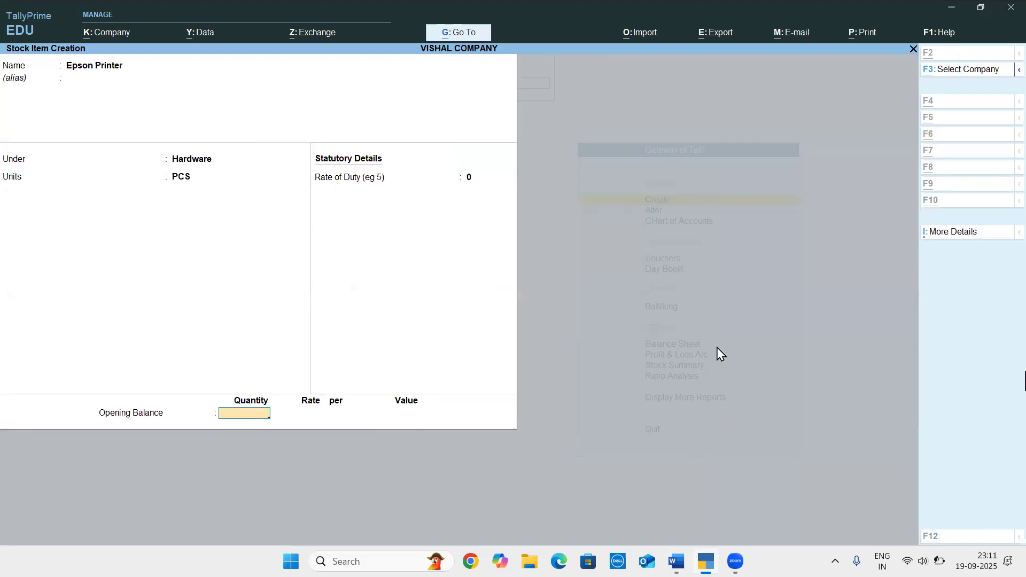
Check the quantity in the Word document, and set Epson Printer's opening quantity to 40 PCS in TallyPrime
key(alt+Tab)
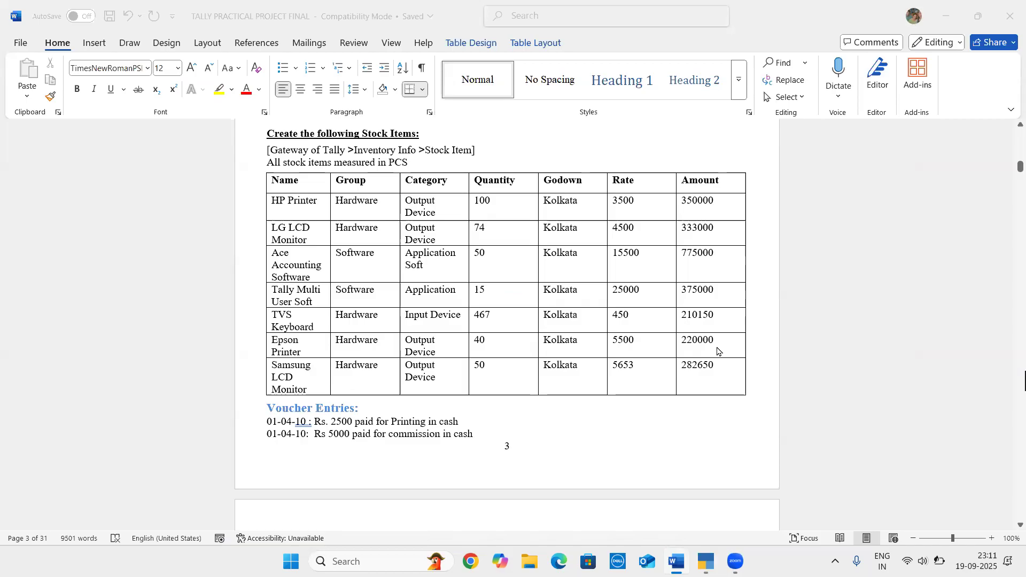
key(alt+Tab)
text(40)
key(Return)
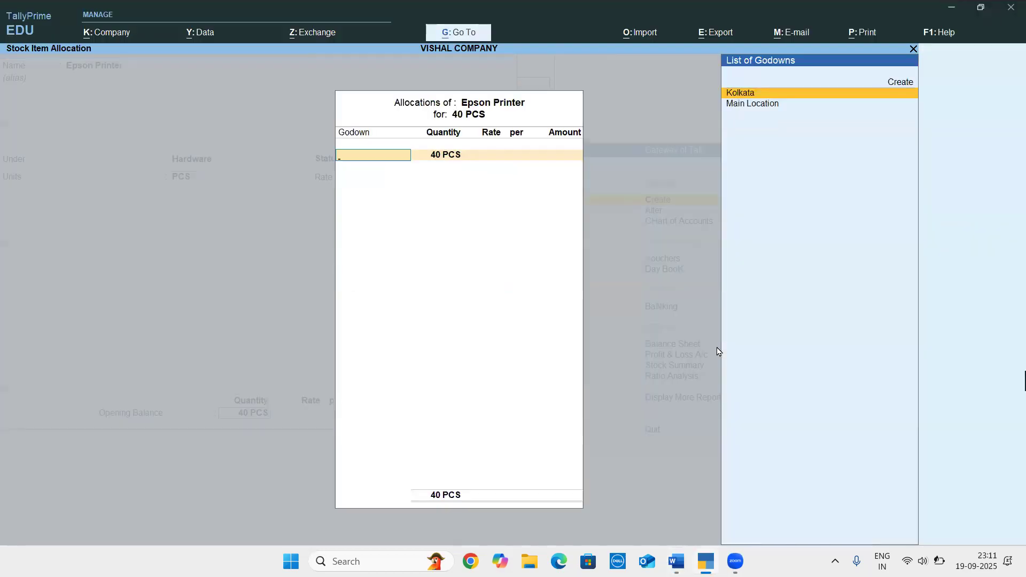
Allocate the 40 PCS to the Kolkata godown at a rate of 5500, and save the stock item
key(Return)
key(Return)
text(5500)
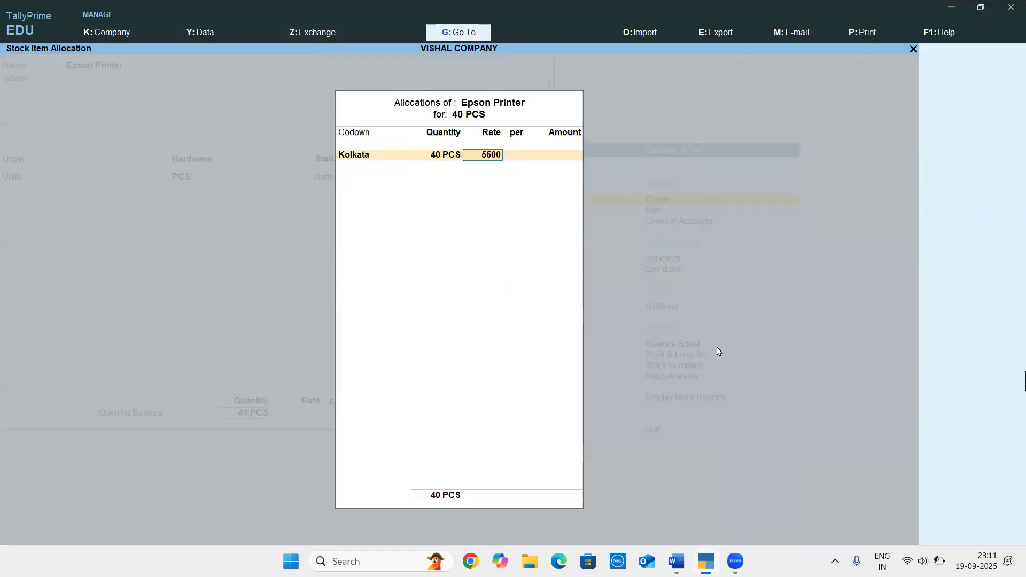
key(Return)
key(Return)
key(Return)
key(Return)
key(Return)
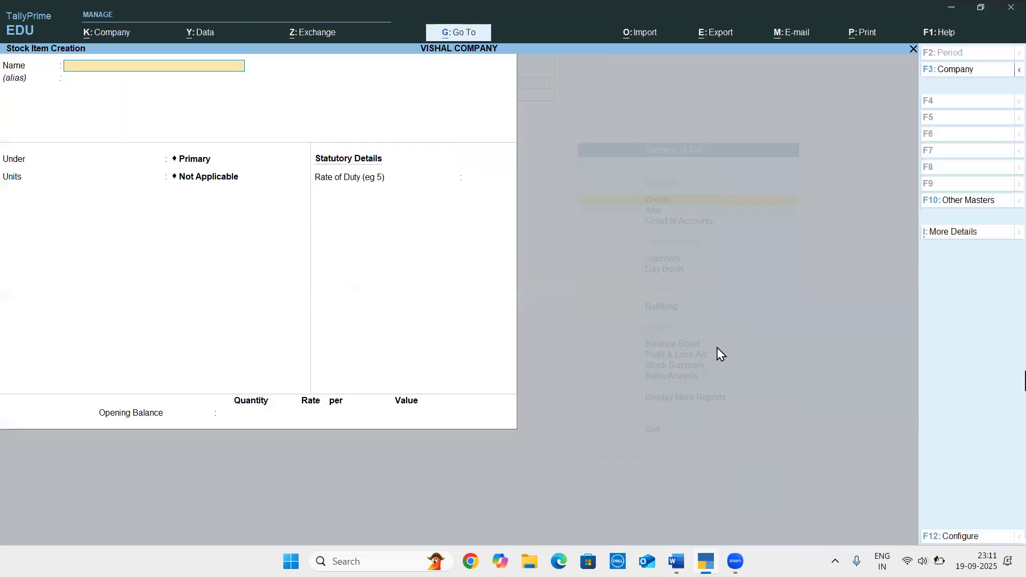
Check the next item in the Word document, and name the new stock item Samsung Lcd Monitor in TallyPrime
key(alt+Tab)
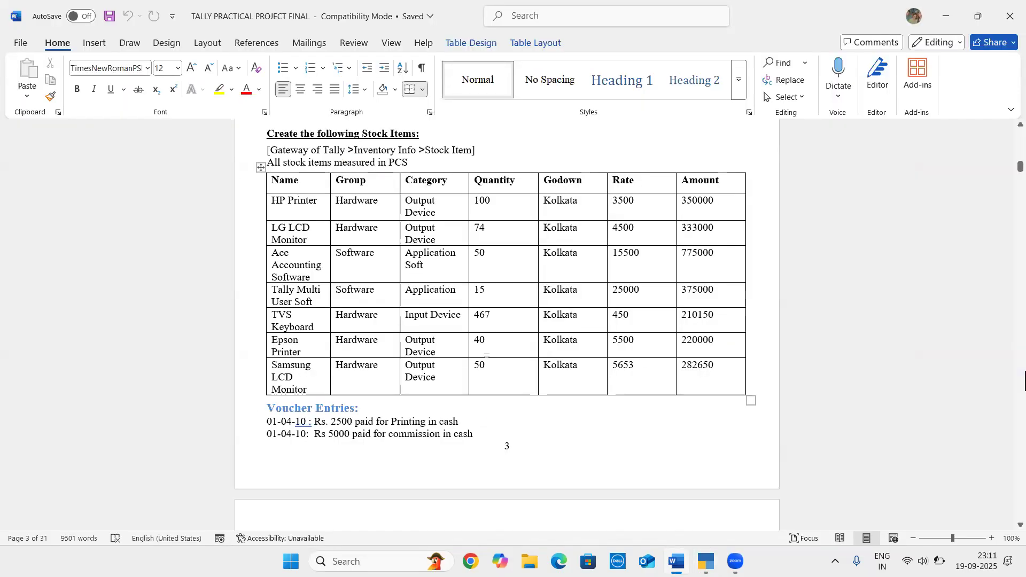
key(alt+Tab)
text(Samsung Lcd)
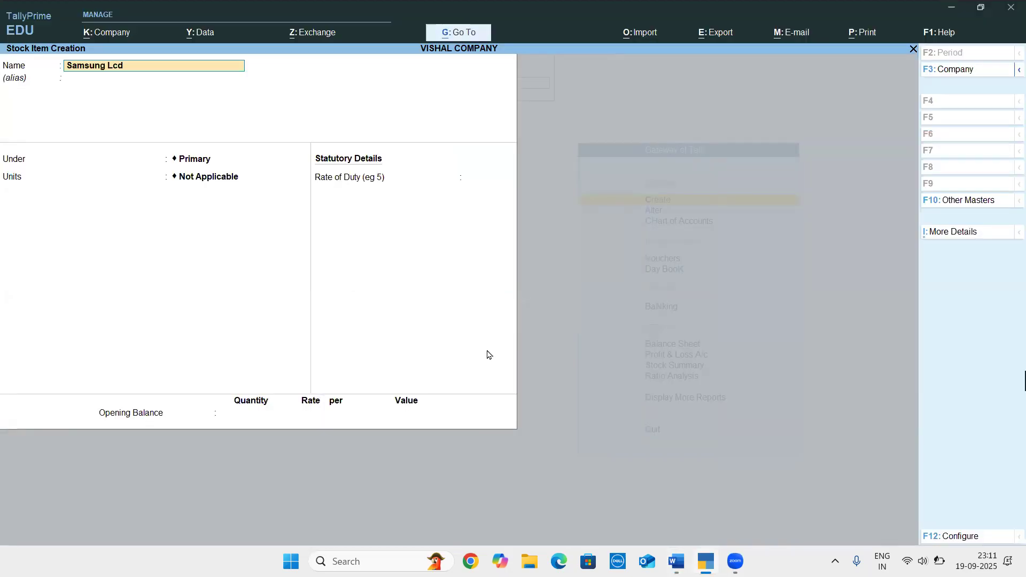
text( Monitor)
key(Return)
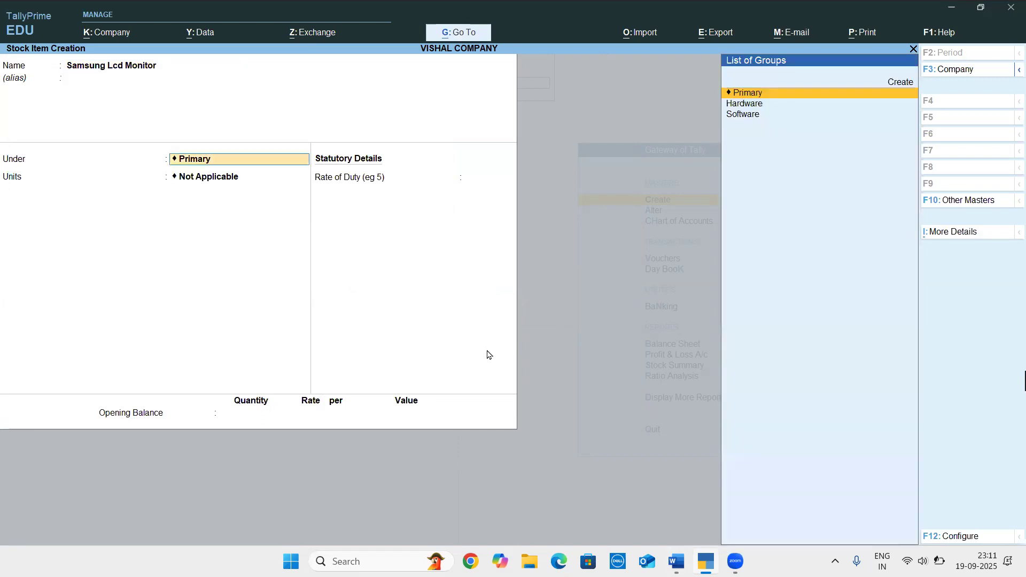
Place Samsung Lcd Monitor under the Hardware group, checking the group in the Word document
key(alt+Tab)
key(alt+Tab)
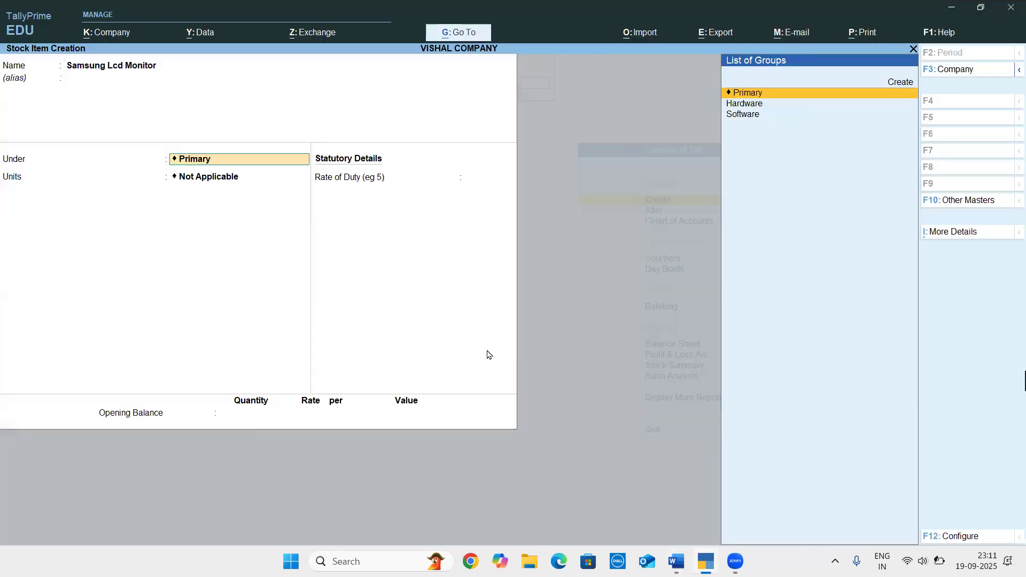
key(Down)
key(Return)
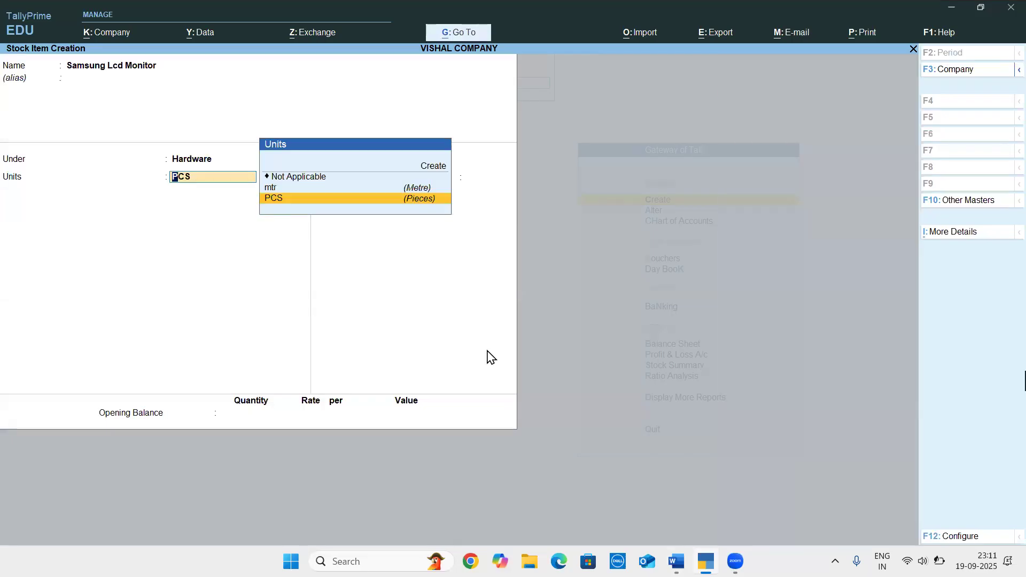
Set Samsung Lcd Monitor's unit to PCS, and expand its additional details to reach the stock category
key(Return)
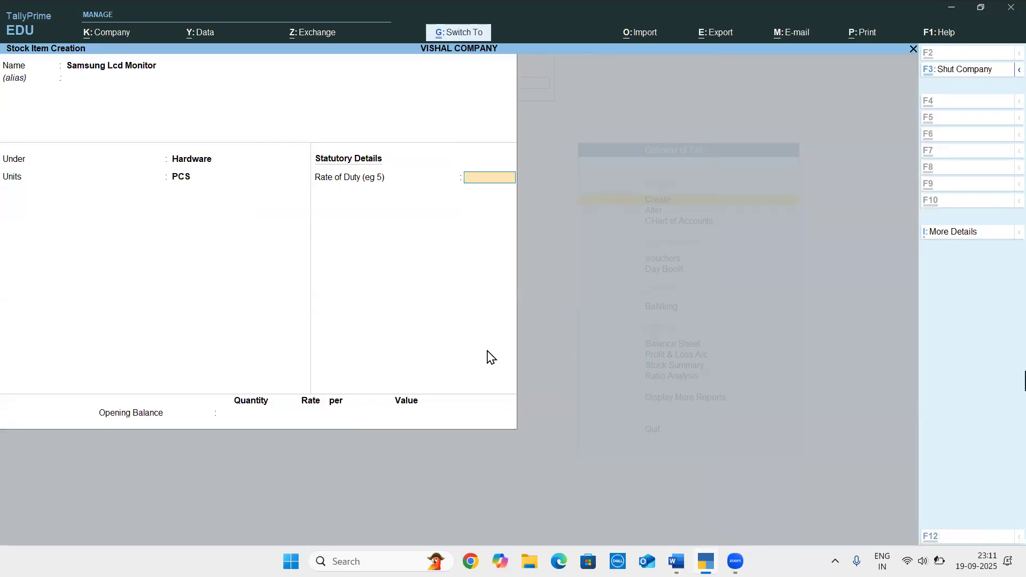
key(ctrl+i)
key(Up)
key(Up)
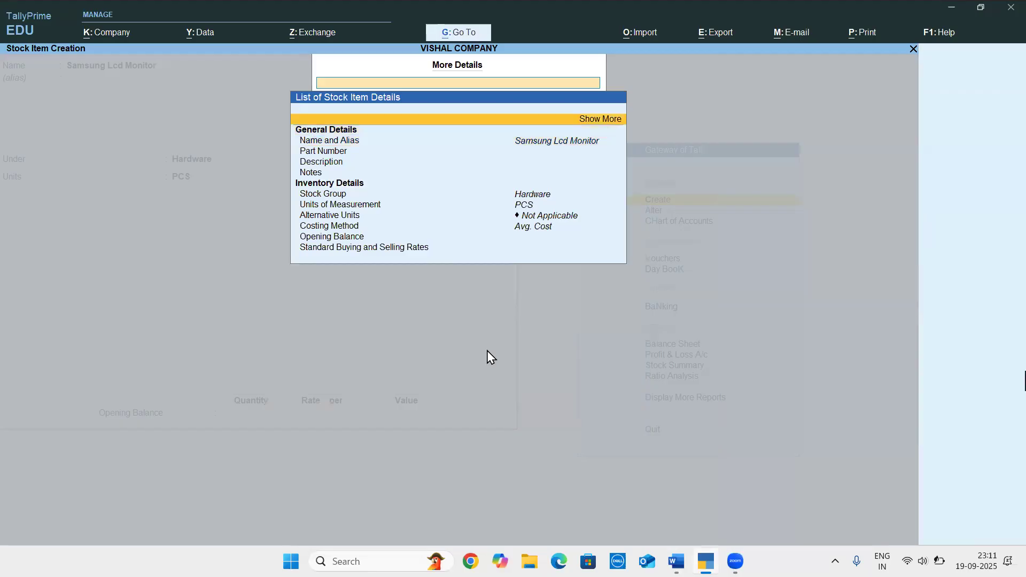
key(Return)
key(Down)
key(Down)
key(Down)
key(Down)
key(Down)
key(Down)
key(Down)
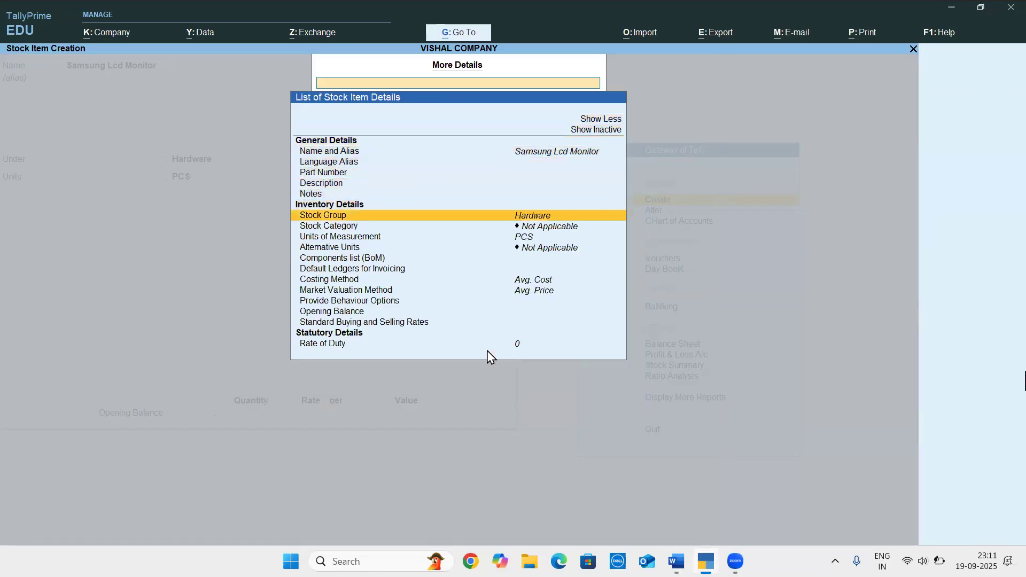
Check the category in the Word document, and set Samsung Lcd Monitor's stock category to Output Device in TallyPrime
key(Return)
key(alt+Tab)
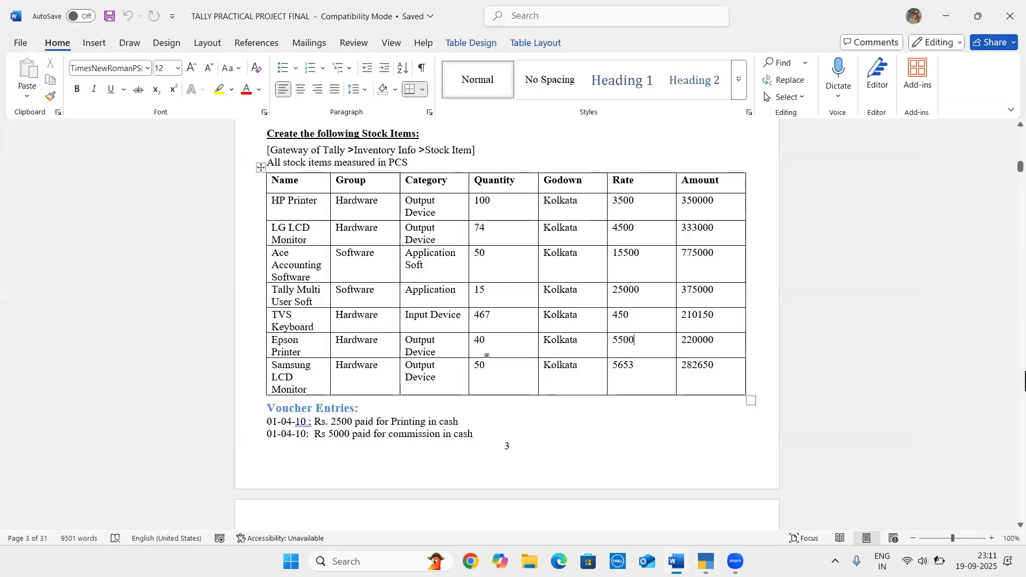
key(alt+Tab)
key(Down)
key(Down)
key(Down)
key(Down)
key(Down)
key(Return)
key(Return)
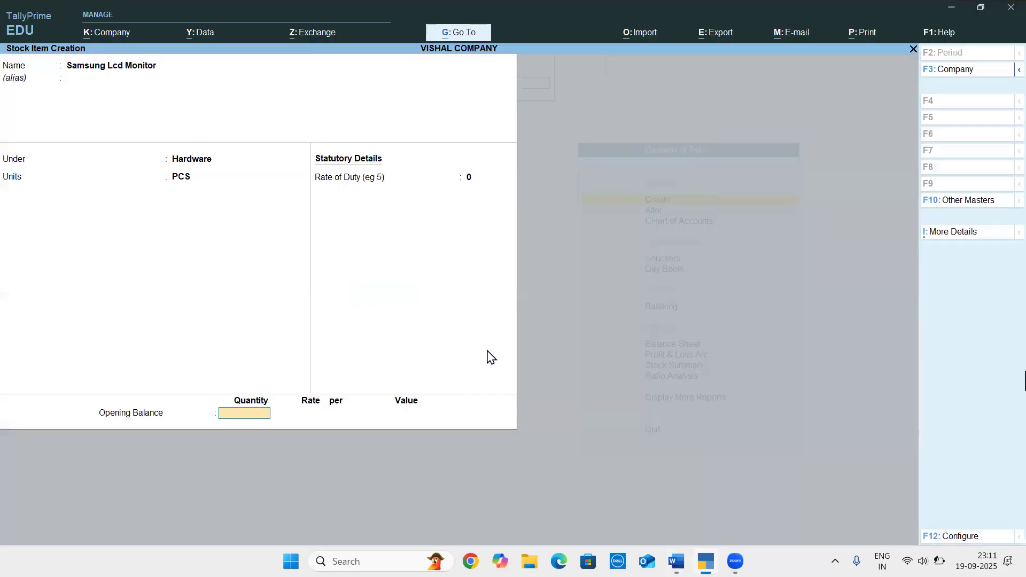
Check the quantity in the Word document, and set Samsung Lcd Monitor's opening quantity to 50 PCS in TallyPrime
key(alt+Tab)
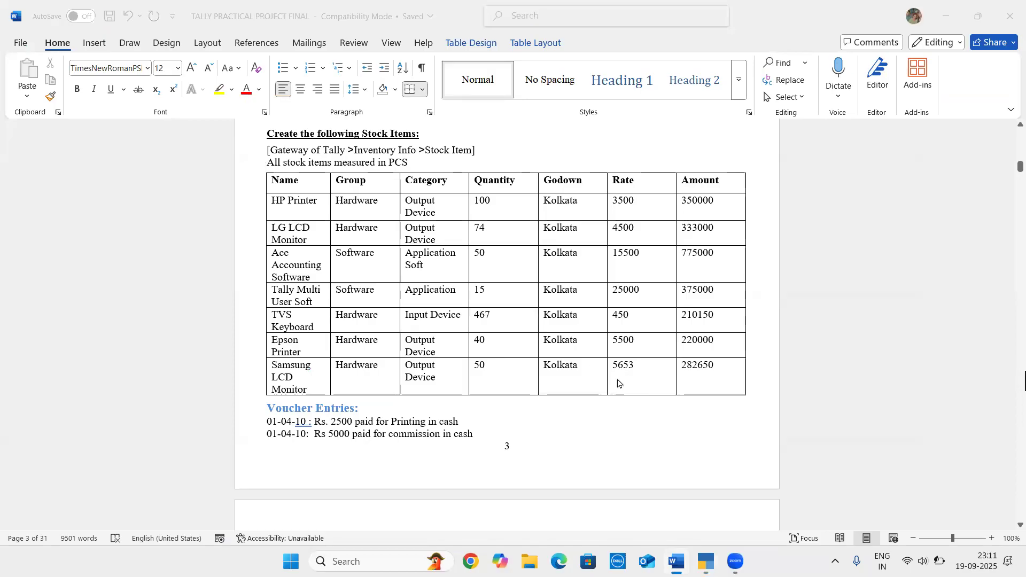
key(alt+Tab)
text(50)
key(Return)
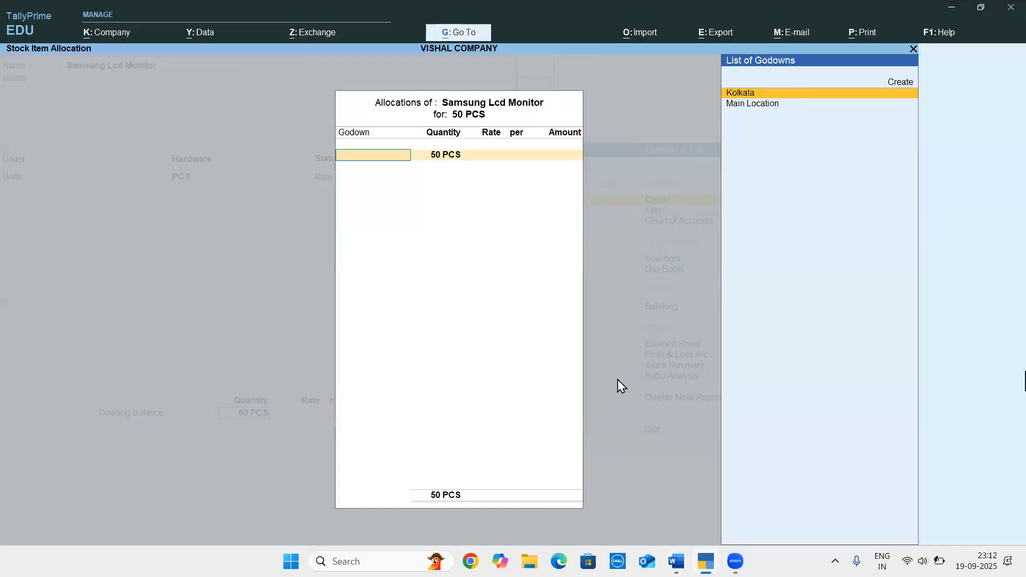
Allocate the 50 PCS to the Kolkata godown at a rate of 5353
key(Return)
key(Return)
text(5353)
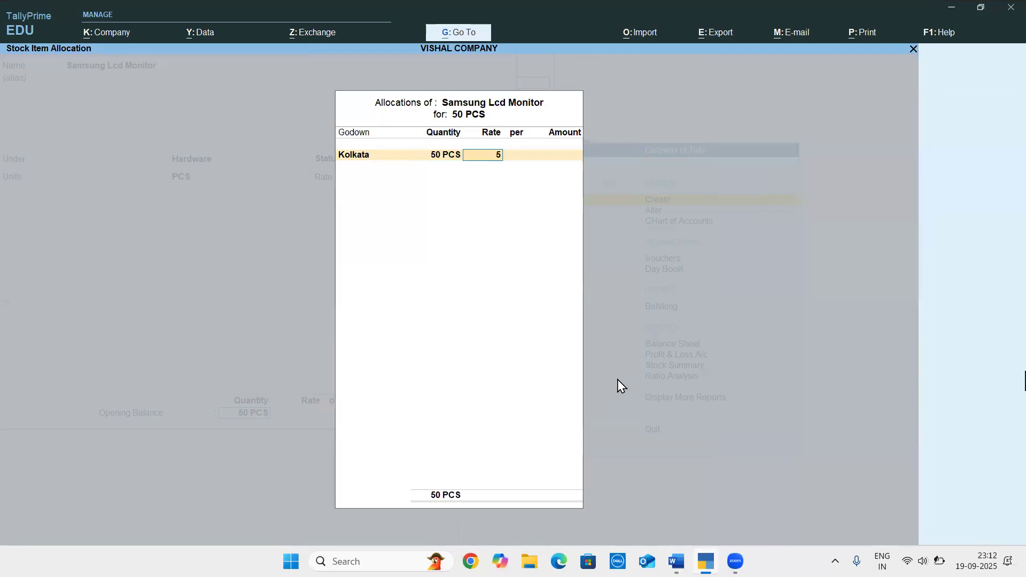
Correct the Kolkata allocation's rate to 5653, and save the stock item
key(Return)
key(BackSpace)
key(BackSpace)
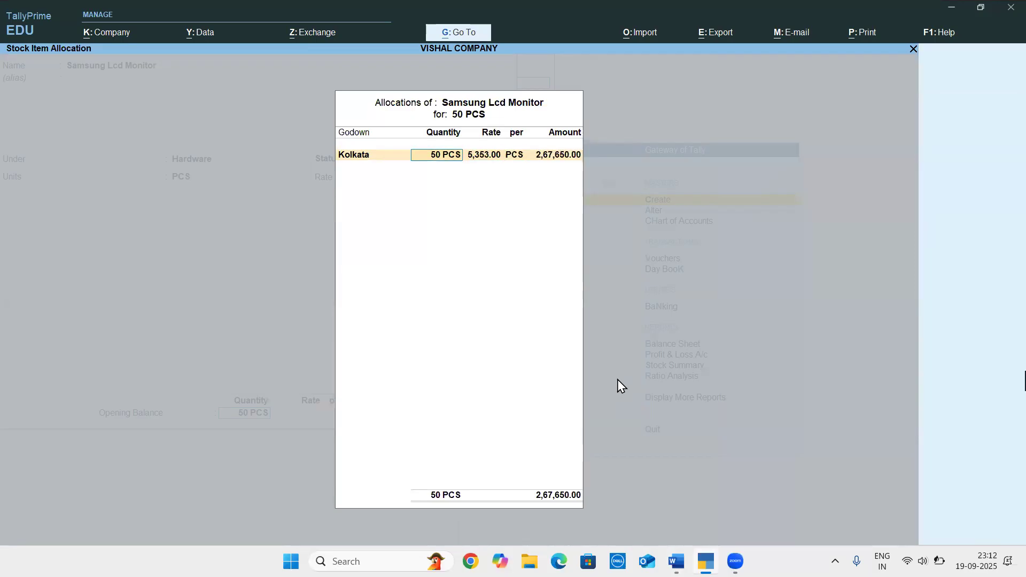
key(Return)
text(5,653)
key(Return)
key(Return)
key(Return)
key(Return)
Review the first voucher entries in the Word document, and leave stock item creation for a payment voucher in TallyPrime
key(alt+Tab)
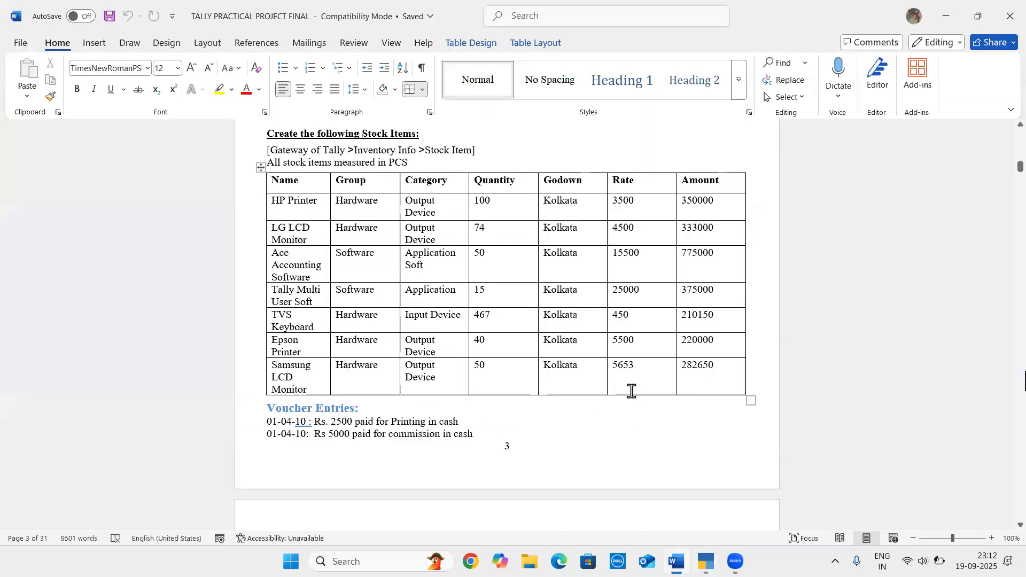
scroll(631, 391, down, 4)
click(431, 341)
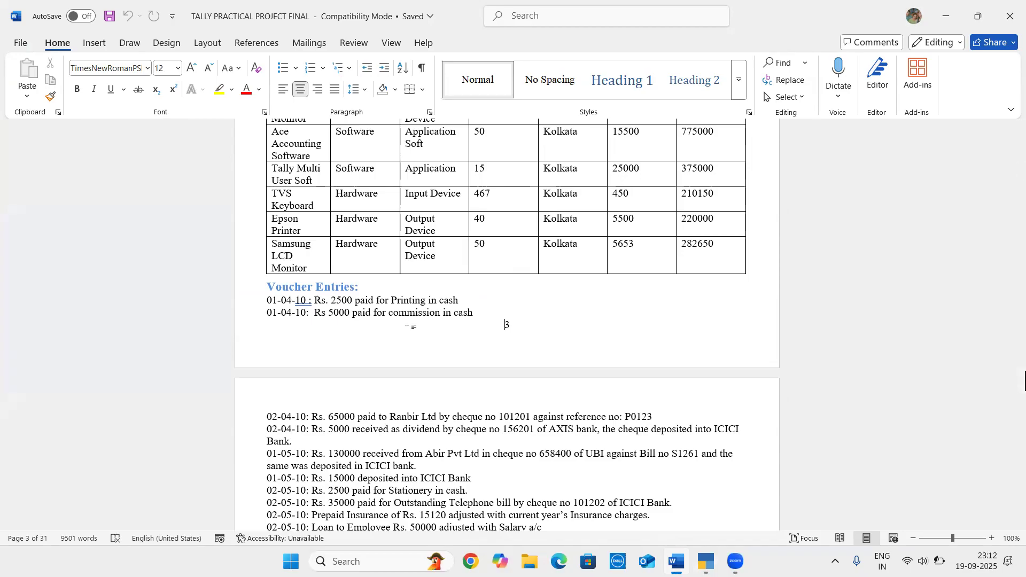
key(alt+Tab)
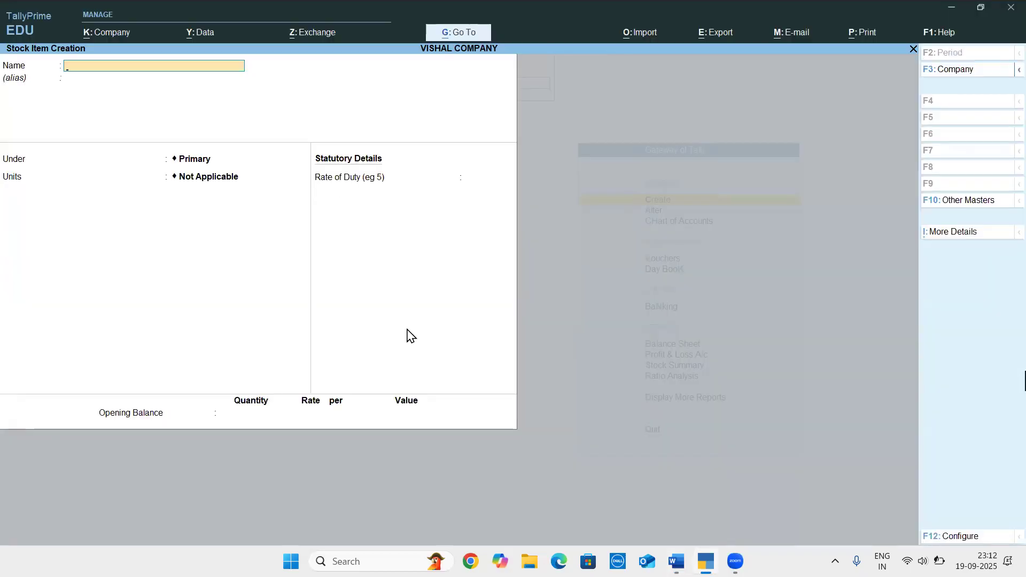
key(Escape)
key(Escape)
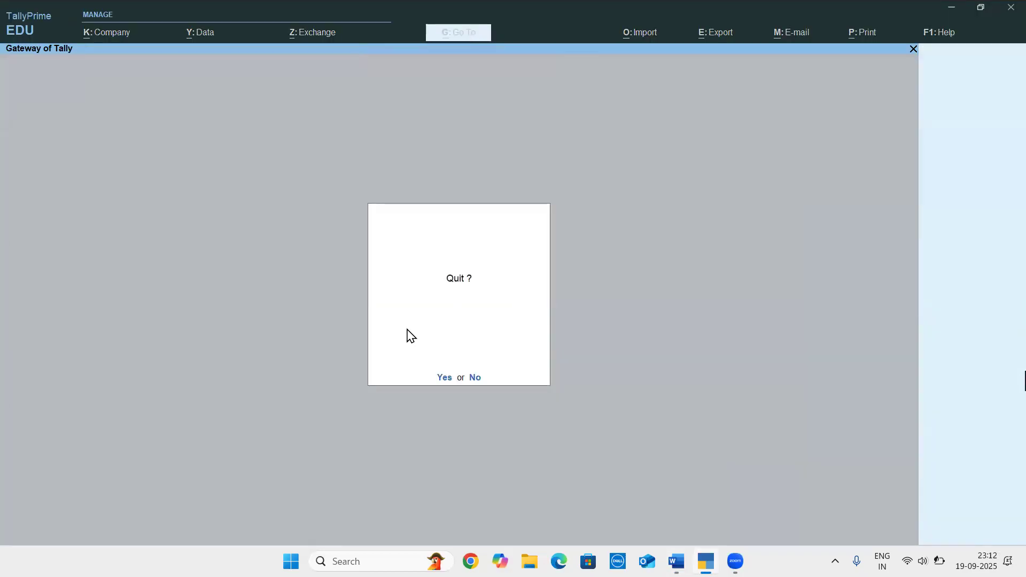
key(n)
key(v)
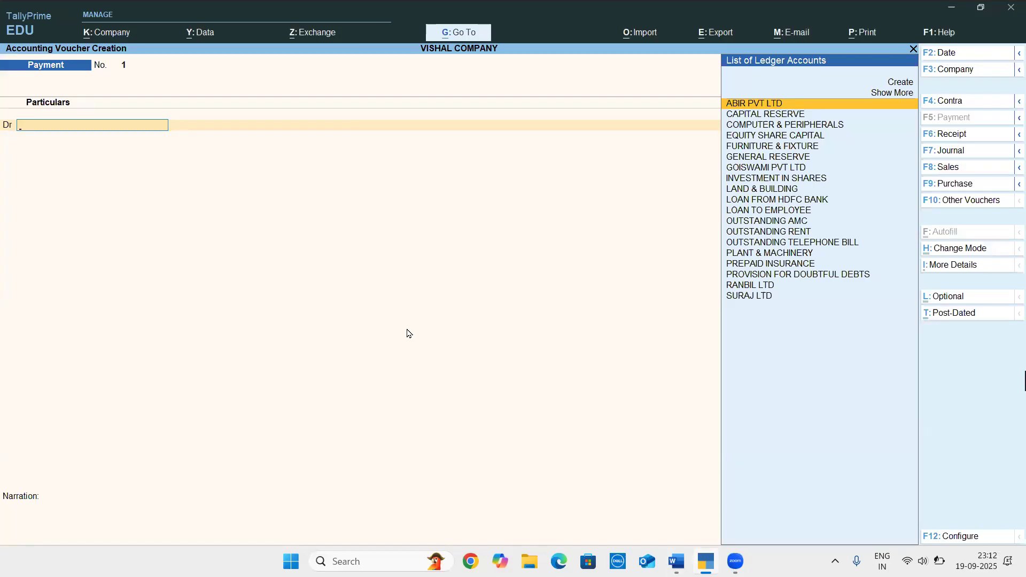
Start a new ledger from the payment voucher's debit line, and name it Printing Expenses
text(Pr)
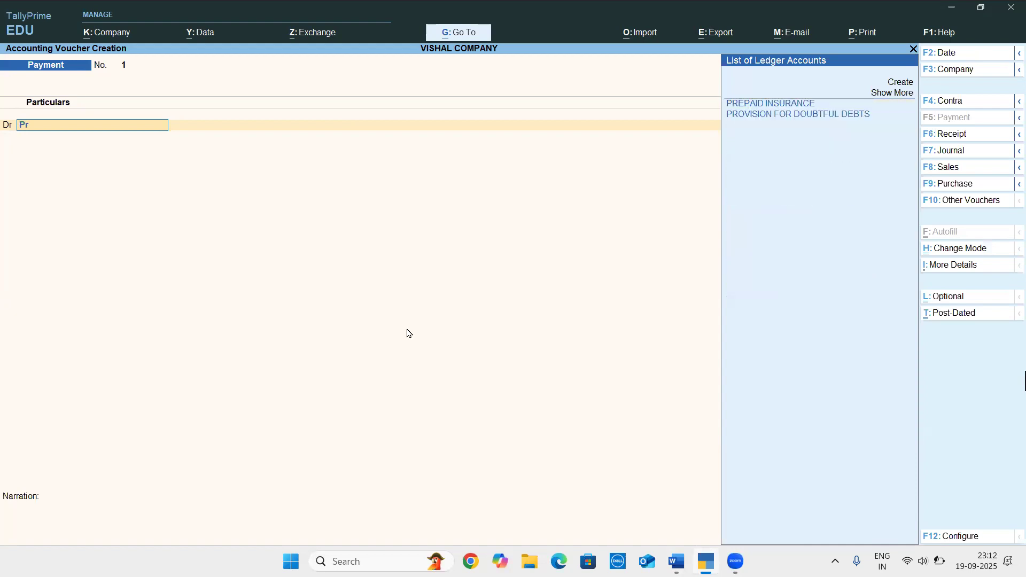
key(BackSpace)
key(BackSpace)
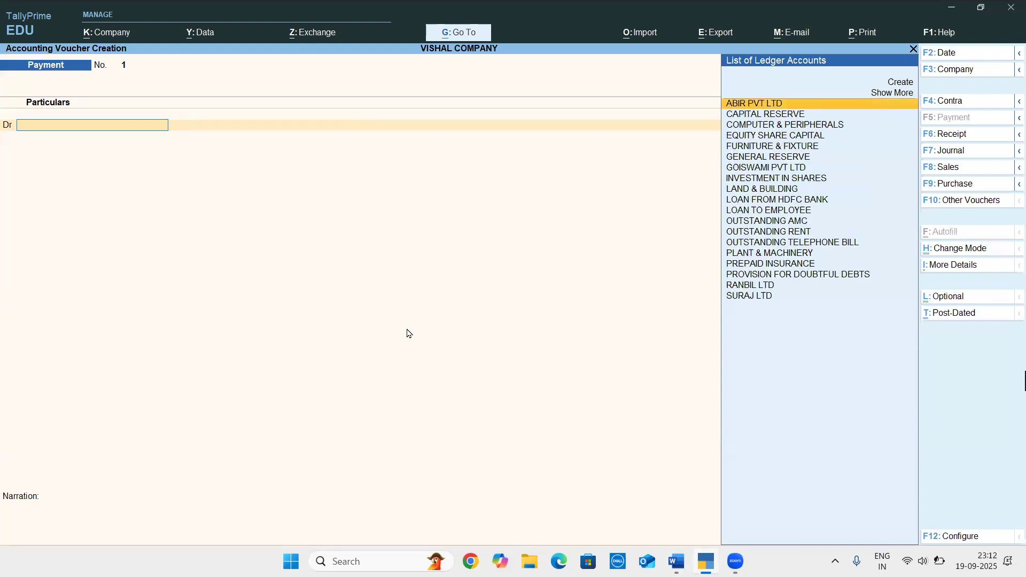
key(alt+c)
text(Pr)
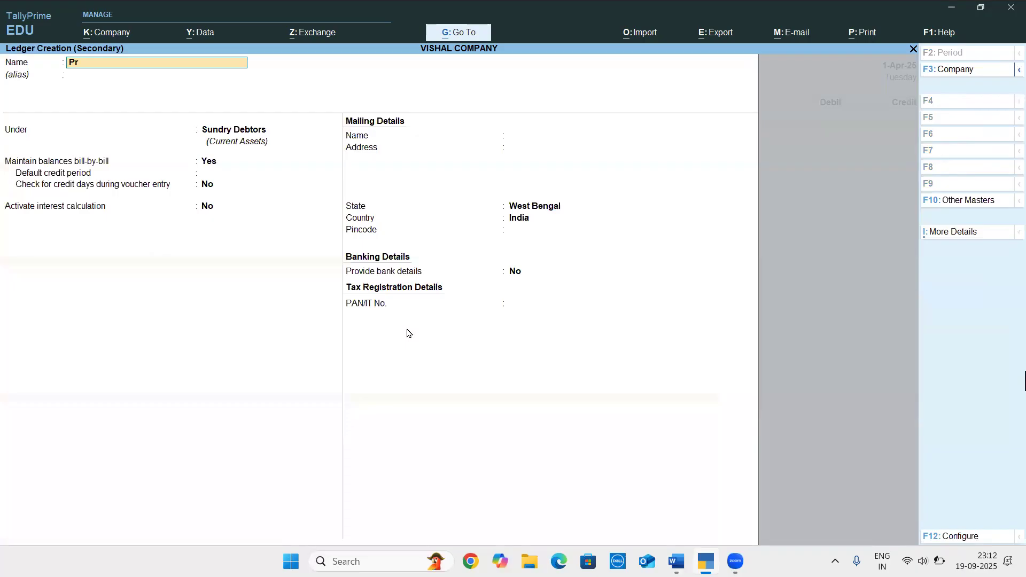
text(inting Expenses)
key(Return)
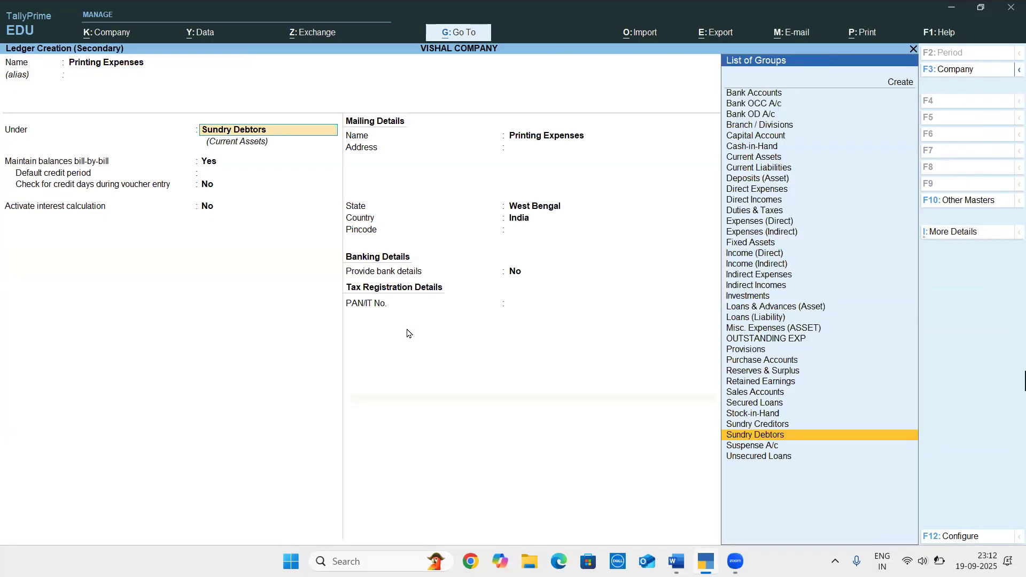
Place Printing Expenses under the Indirect Expenses group, and save the ledger
text(Ind)
key(Down)
key(Down)
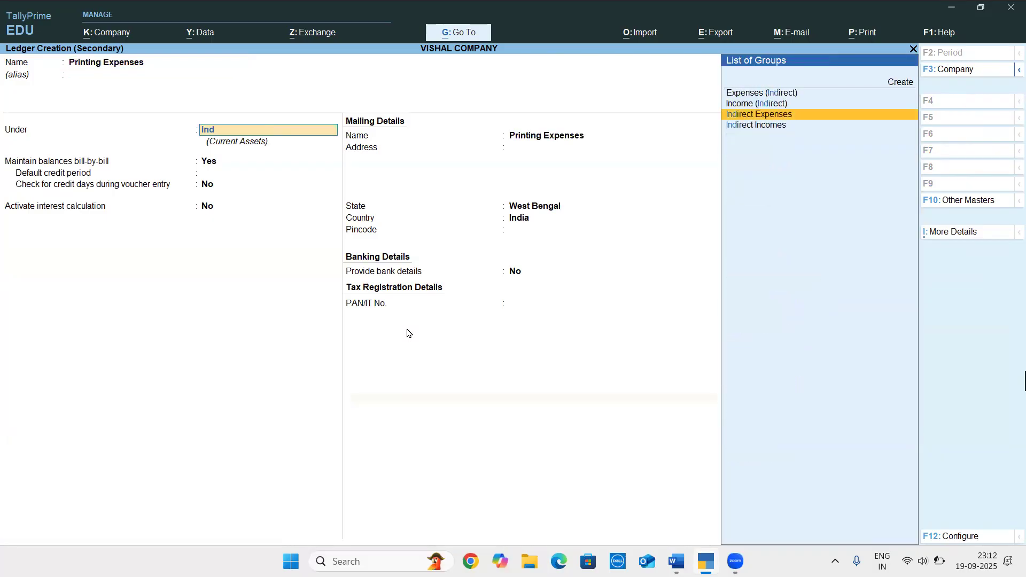
key(Up)
key(Return)
key(Return)
key(Return)
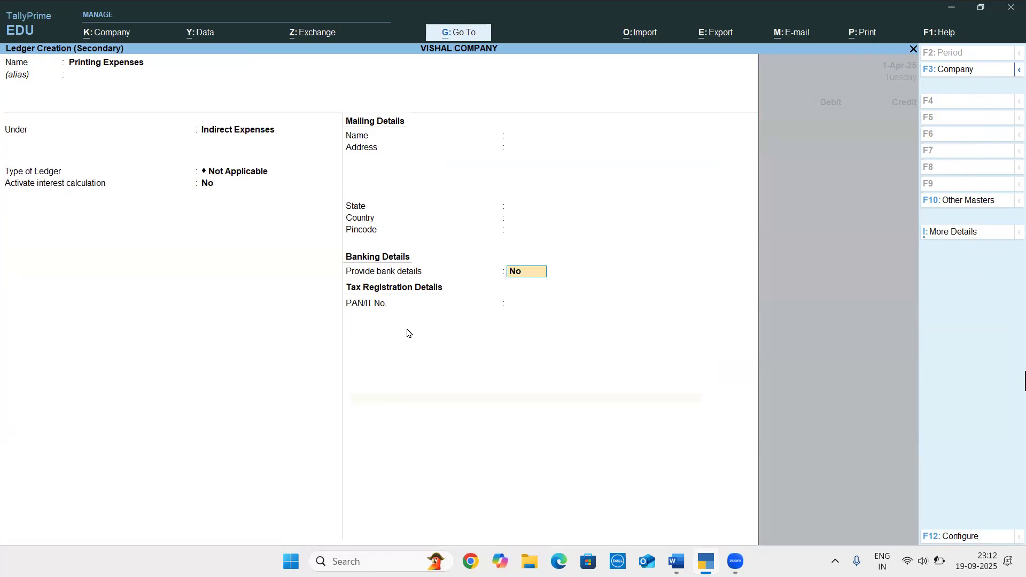
key(ctrl+a)
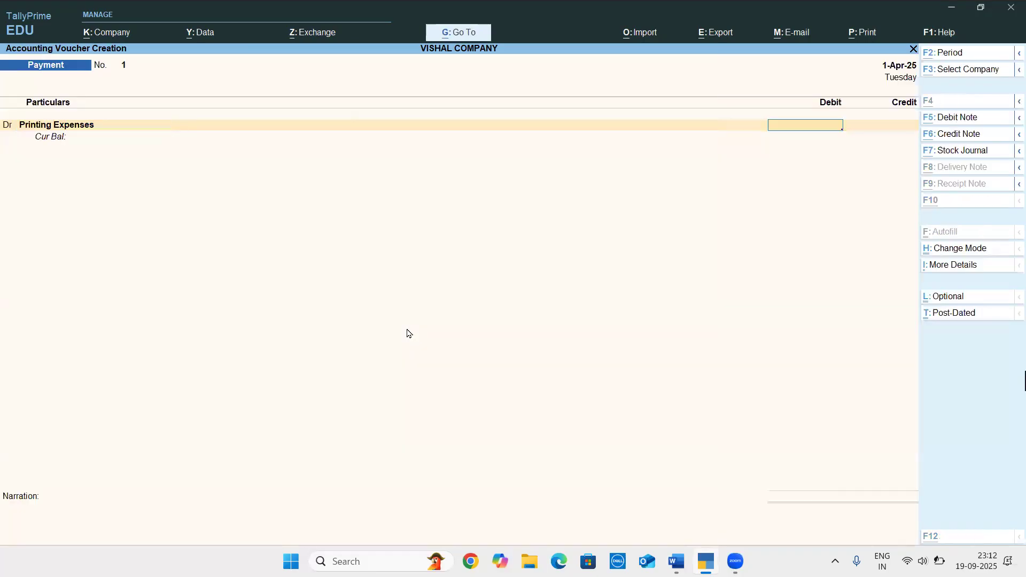
Check the printing payment in the Word document, and debit Printing Expenses with 2500 in TallyPrime
key(alt+Tab)
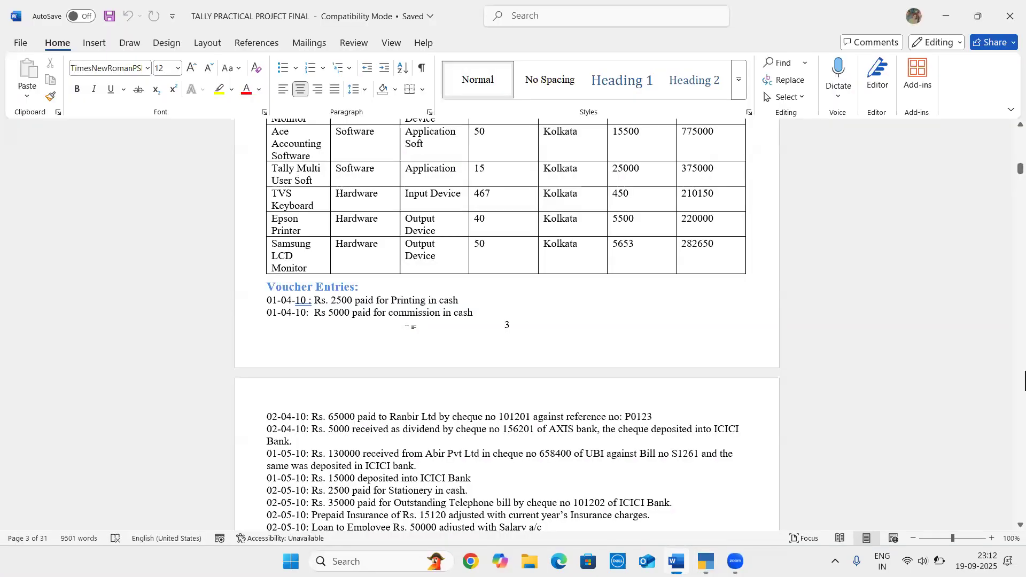
key(alt+Tab)
text(2500)
key(Return)
Credit Cash with 2500, and save the printing payment voucher without a narration
text(Cas)
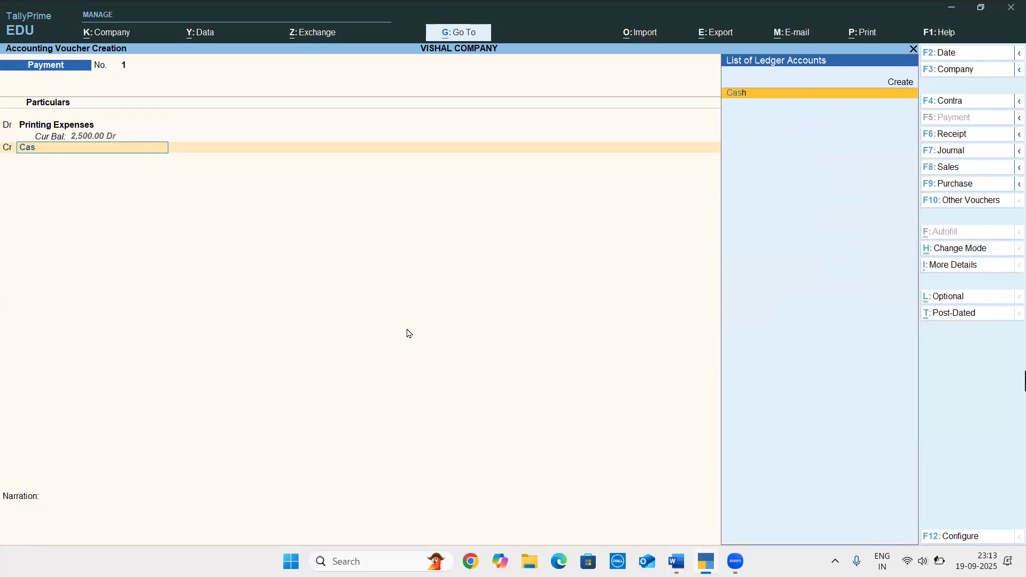
key(Return)
key(alt+Tab)
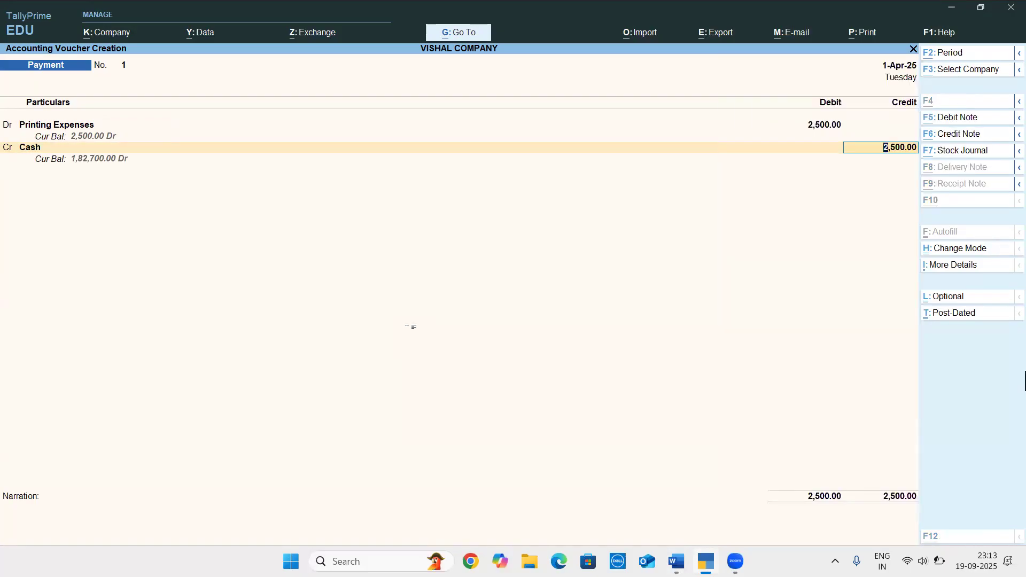
key(alt+Tab)
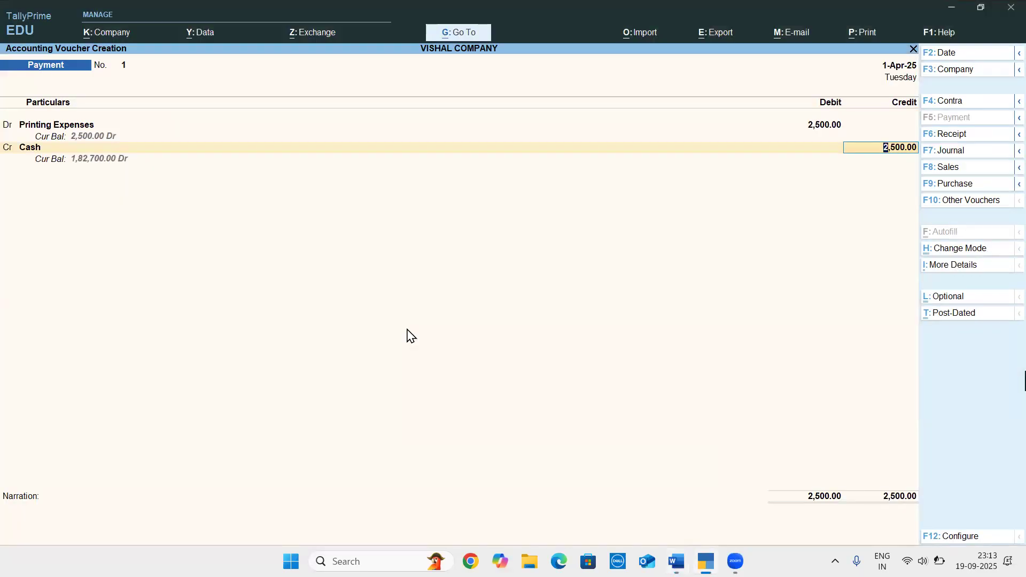
key(Return)
key(Return)
key(Return)
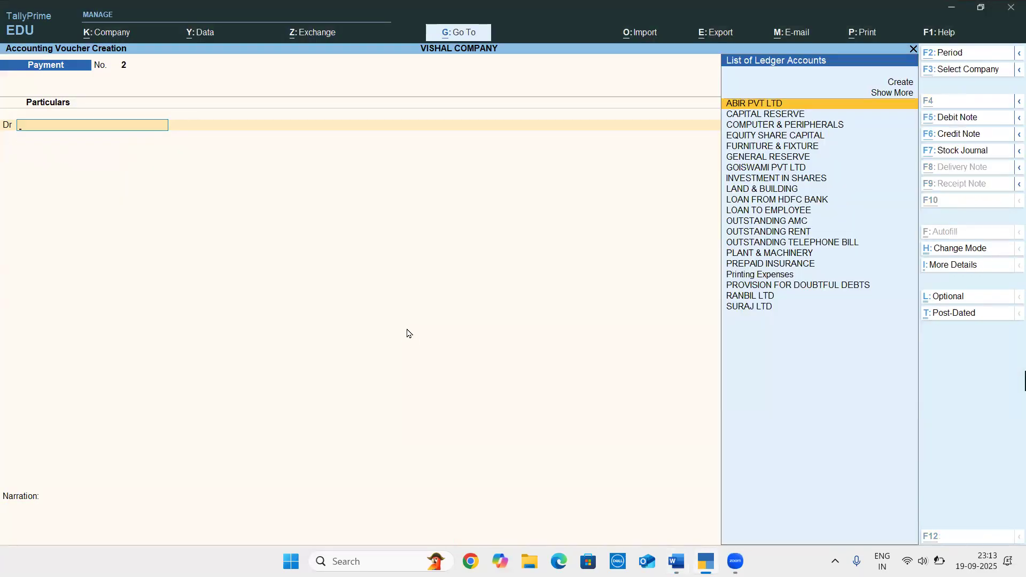
Check the next voucher entry in the Word document, and start a new ledger named Commission from the payment voucher in TallyPrime
key(alt+Tab)
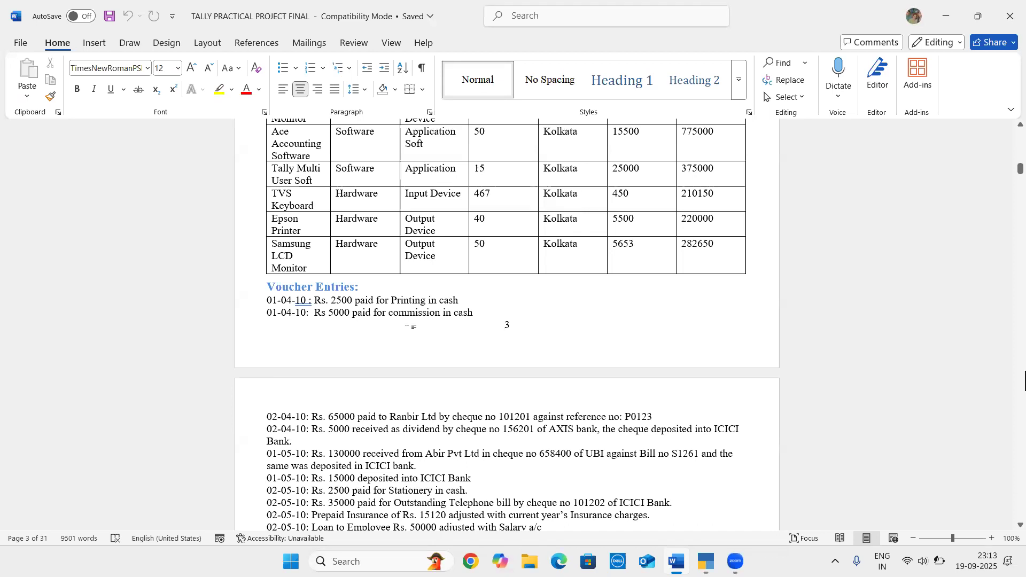
key(alt+Tab)
text(Co)
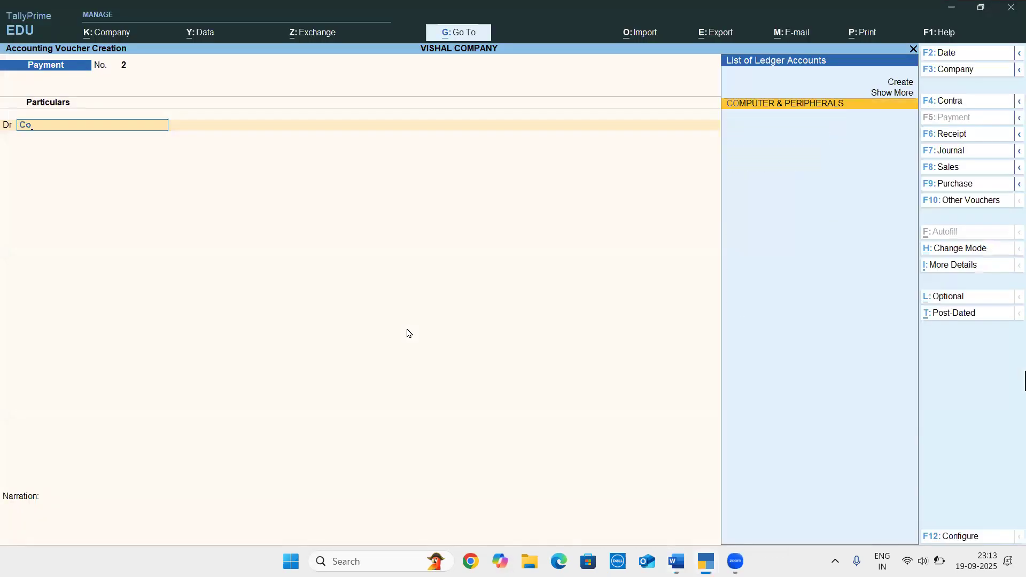
key(BackSpace)
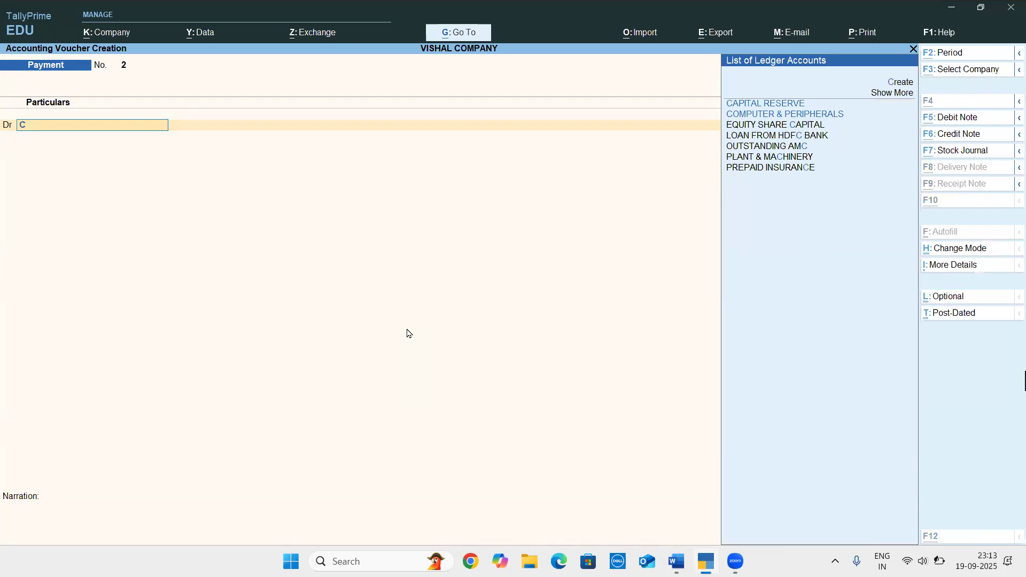
key(alt+c)
text(Commission)
key(Return)
Keep Commission under the Indirect Expenses group, and save the ledger
key(Return)
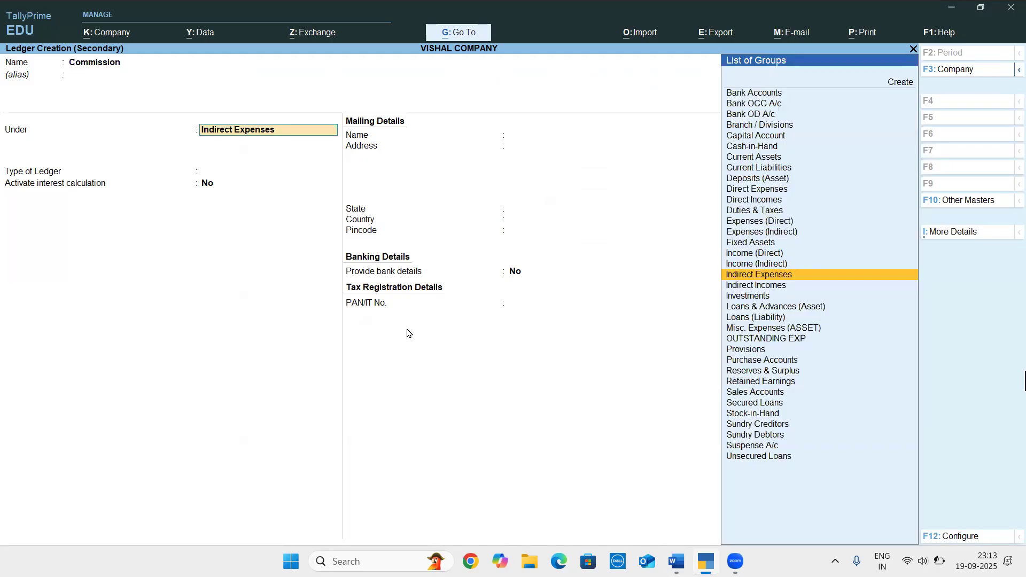
key(Return)
key(Return)
key(Return)
key(Return)
key(Return)
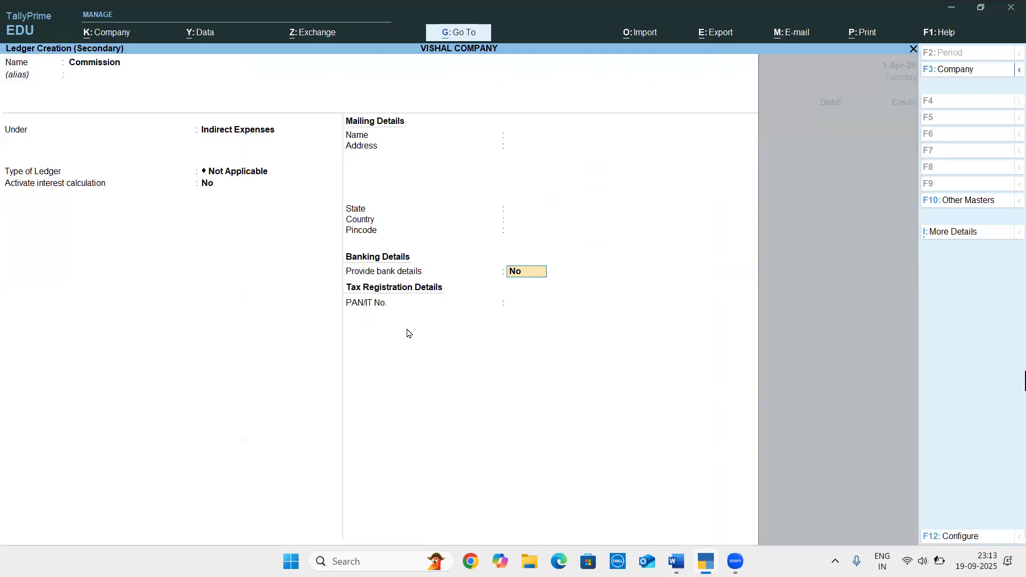
Debit Commission and credit Cash with 5000, and save the payment voucher without a narration
text(5000)
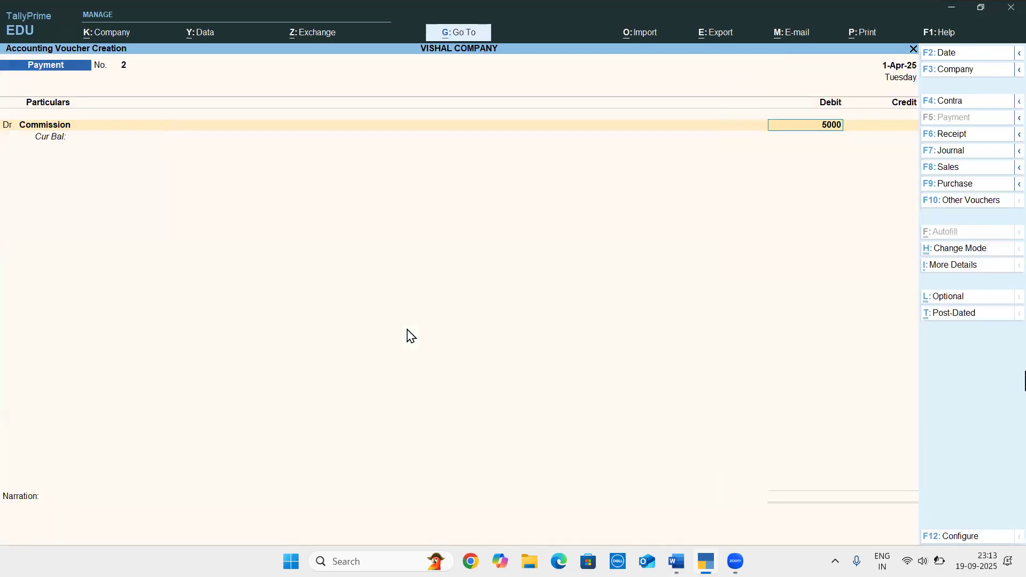
key(Return)
text(cash)
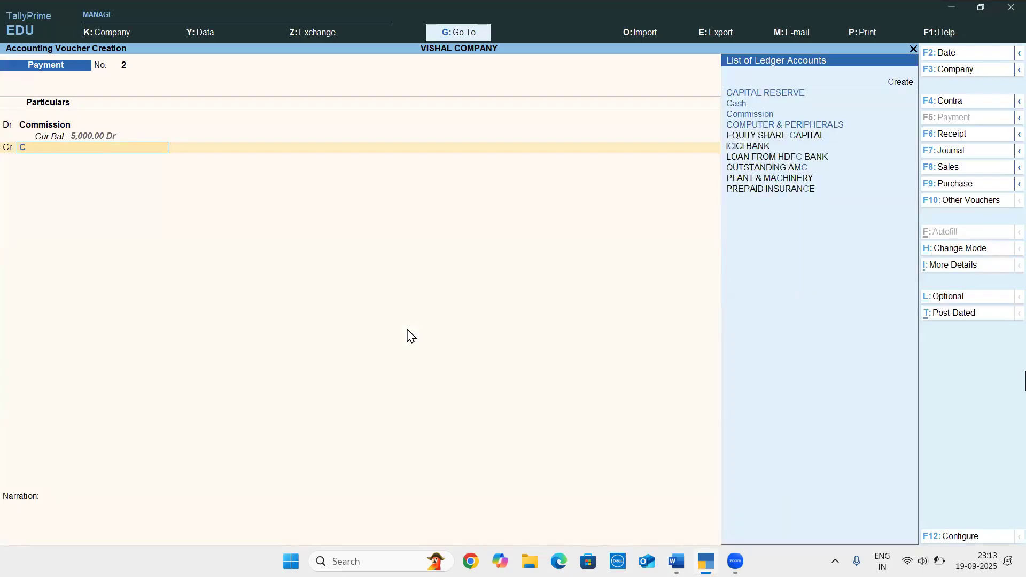
key(Return)
key(Return)
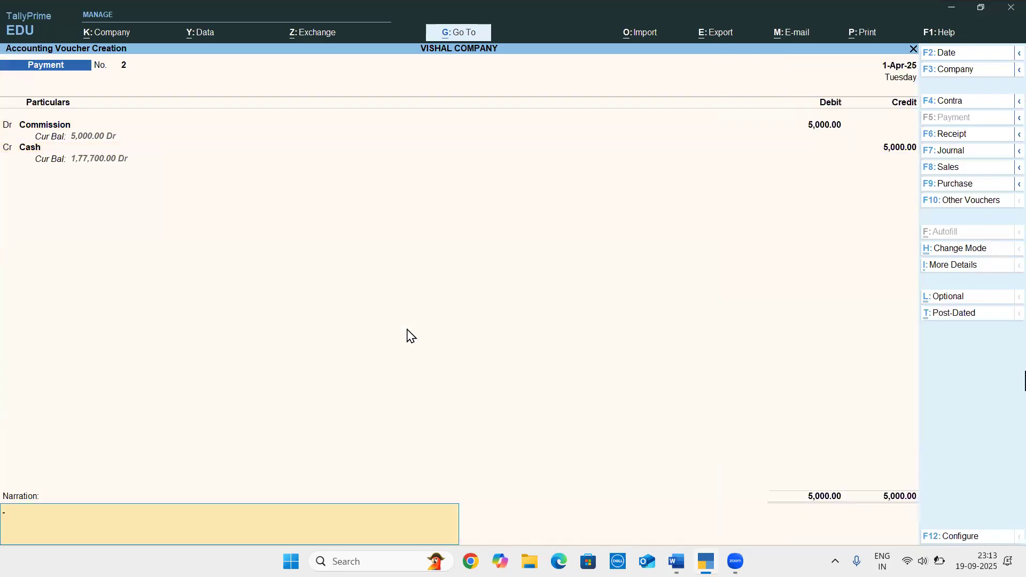
key(Return)
key(Return)
Check the next voucher entries in the Word document, and select RANBIL LTD as the debit account of the payment voucher in TallyPrime
key(alt+Tab)
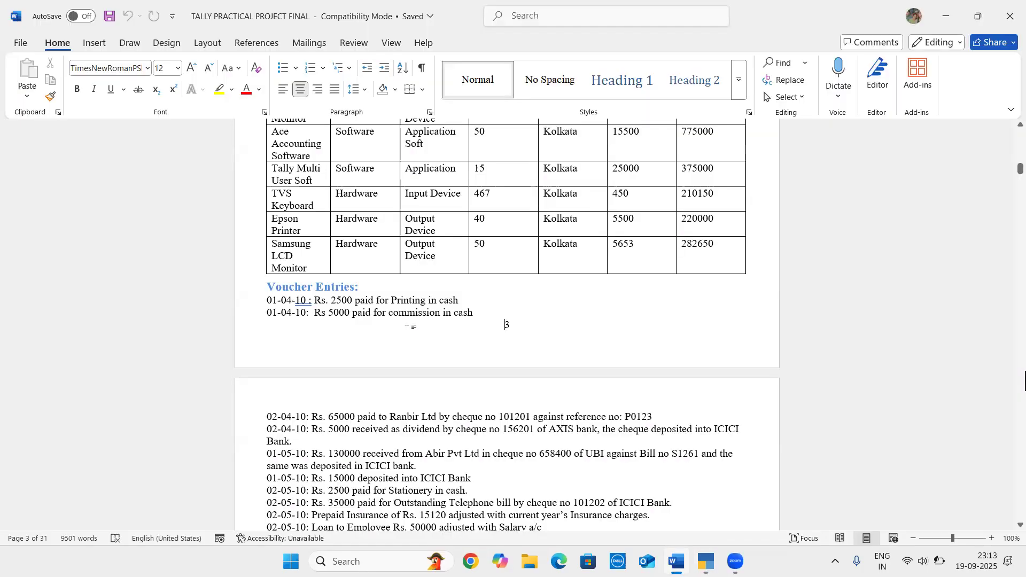
click(410, 326)
scroll(407, 327, down, 4)
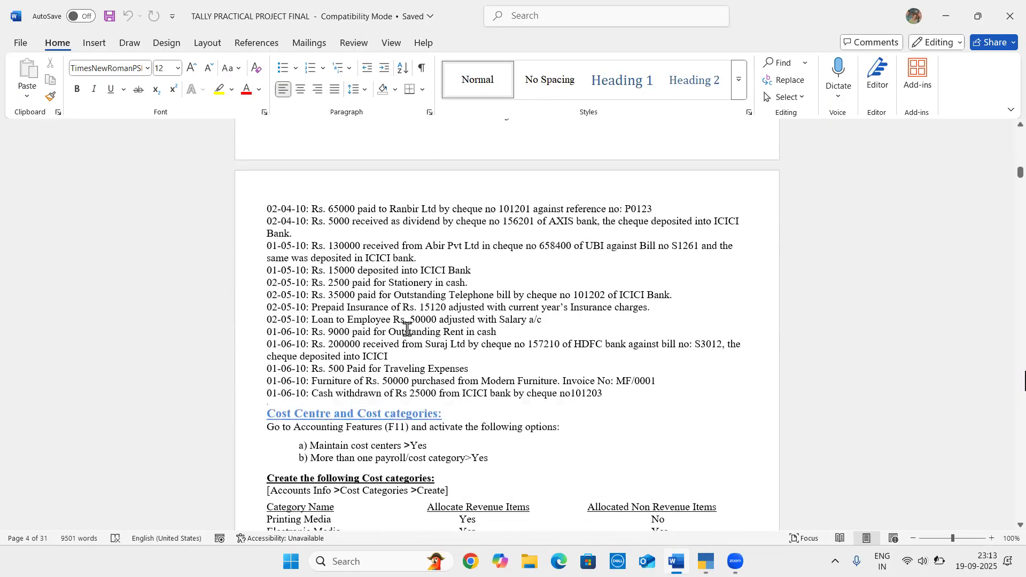
scroll(360, 234, down, 1)
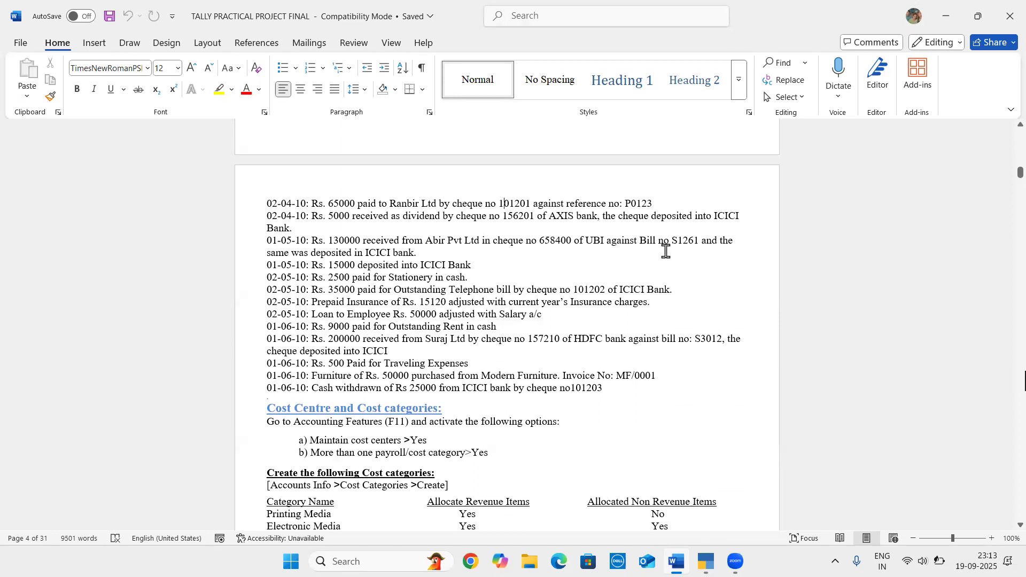
key(alt+Tab)
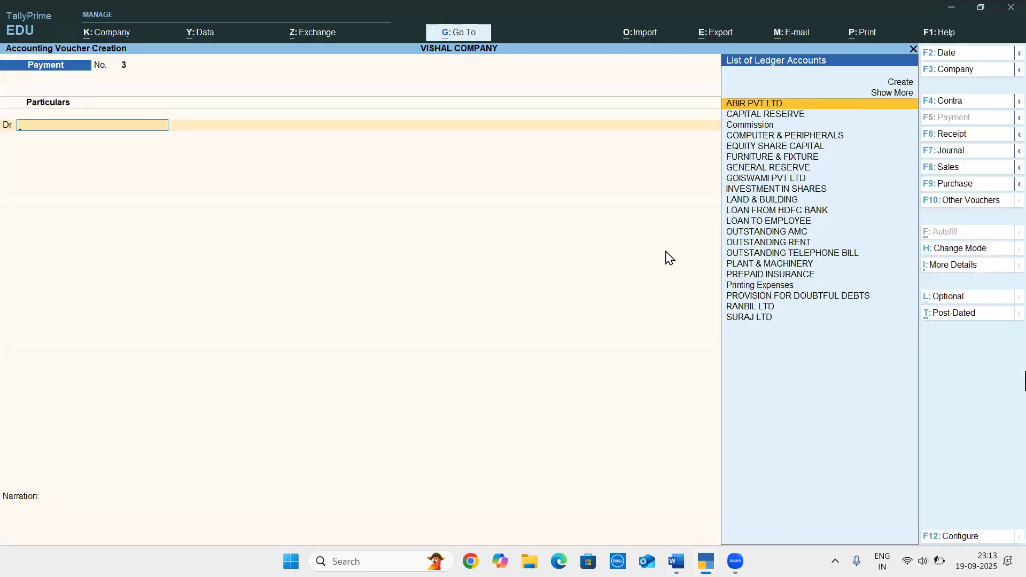
text(Ra)
key(Return)
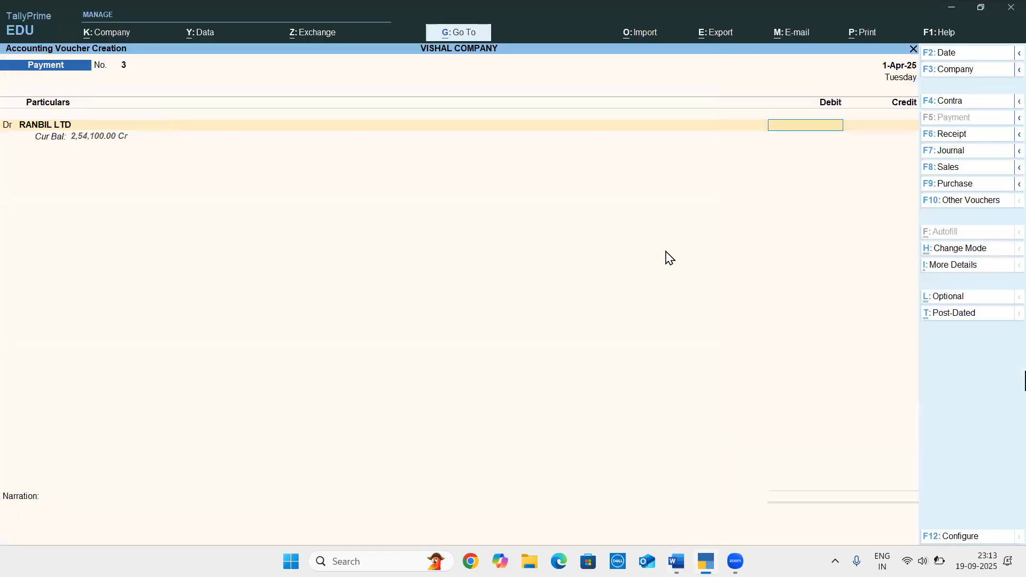
Debit RANBIL LTD with 65000, and allocate the amount against the pending bill P0123
text(65000)
key(Return)
key(Return)
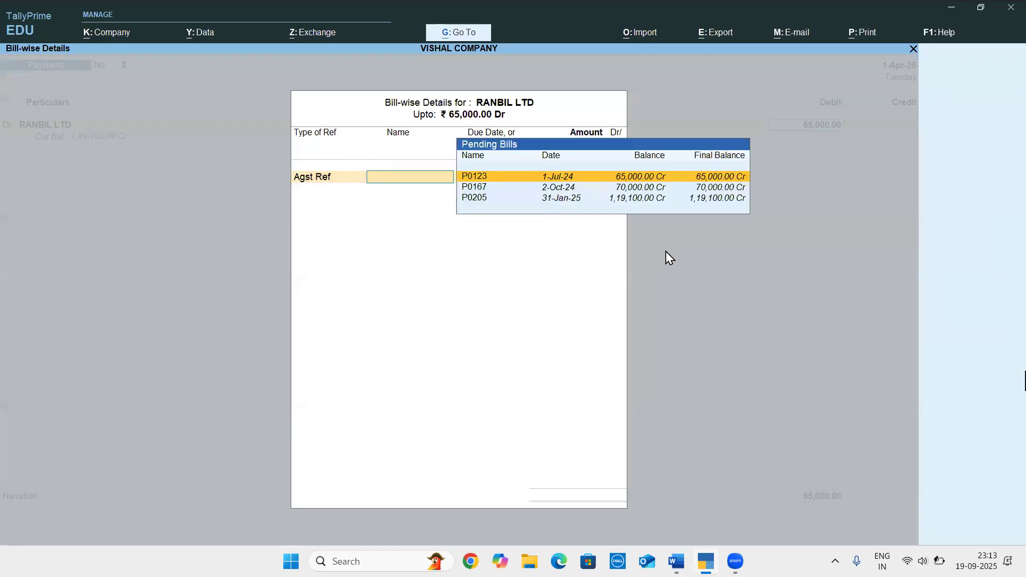
key(Return)
key(Return)
key(Return)
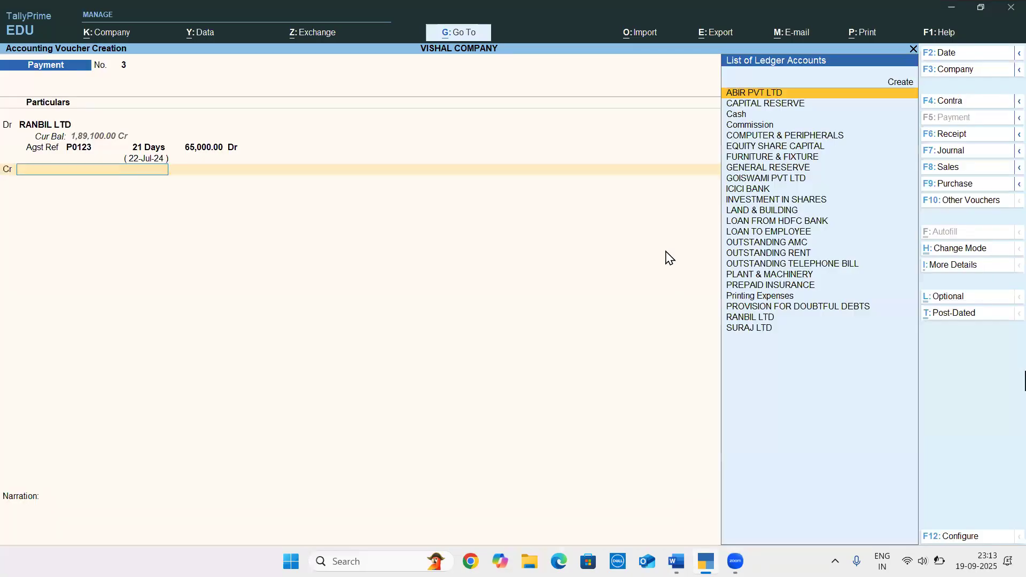
Recheck the Ranbir Ltd entry in the Word document, and credit ICICI BANK with 65000 in the TallyPrime payment voucher
key(alt)
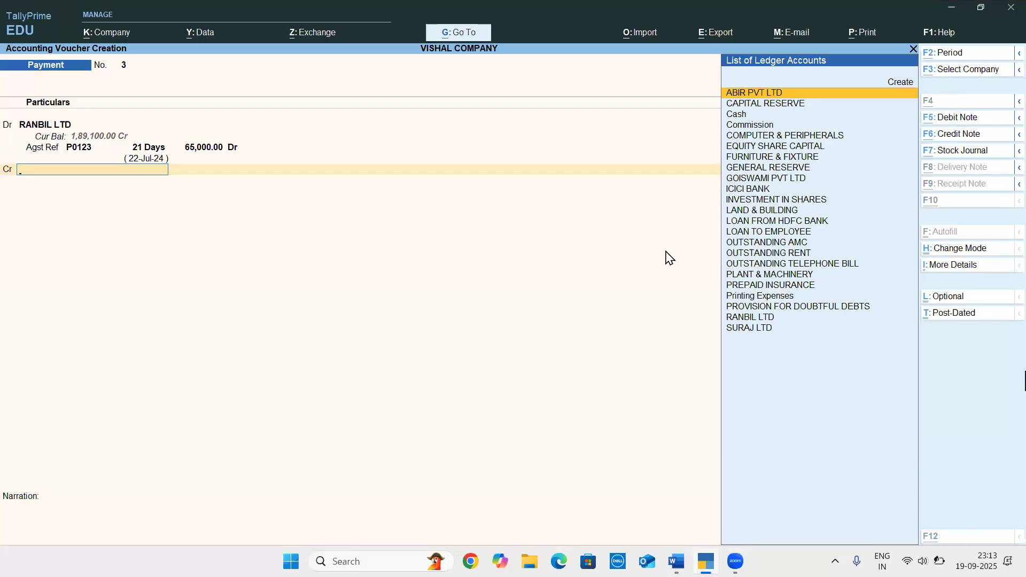
key(alt+Tab)
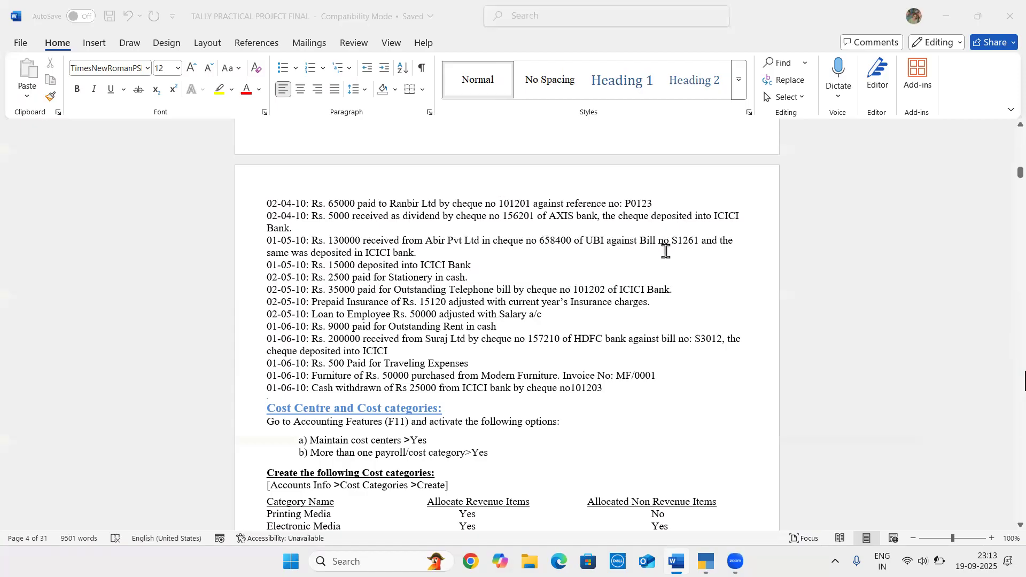
key(alt+Tab)
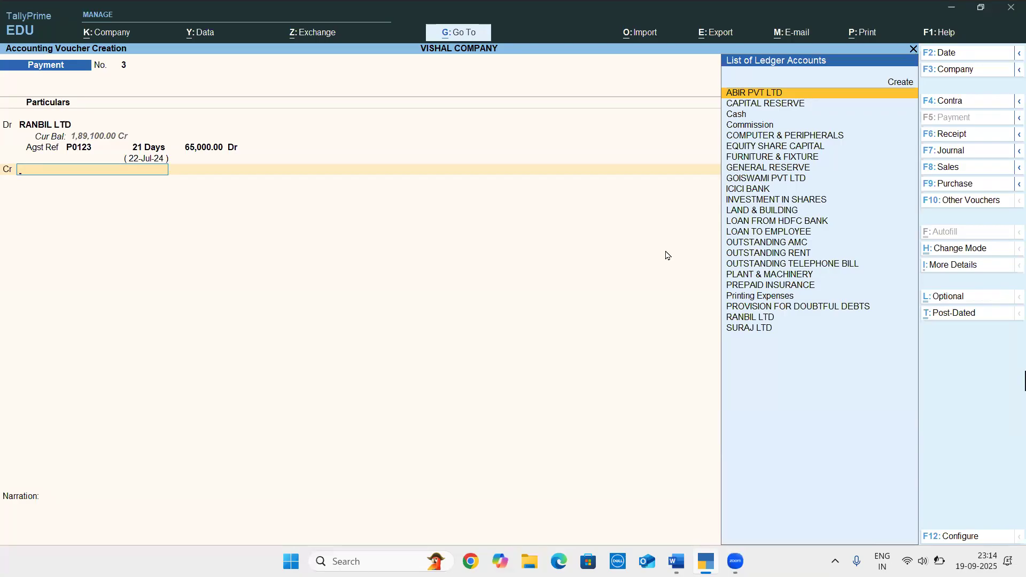
key(Down)
key(Down)
key(Down)
key(Down)
key(Down)
key(Down)
key(Down)
key(Down)
key(Down)
key(Down)
key(Up)
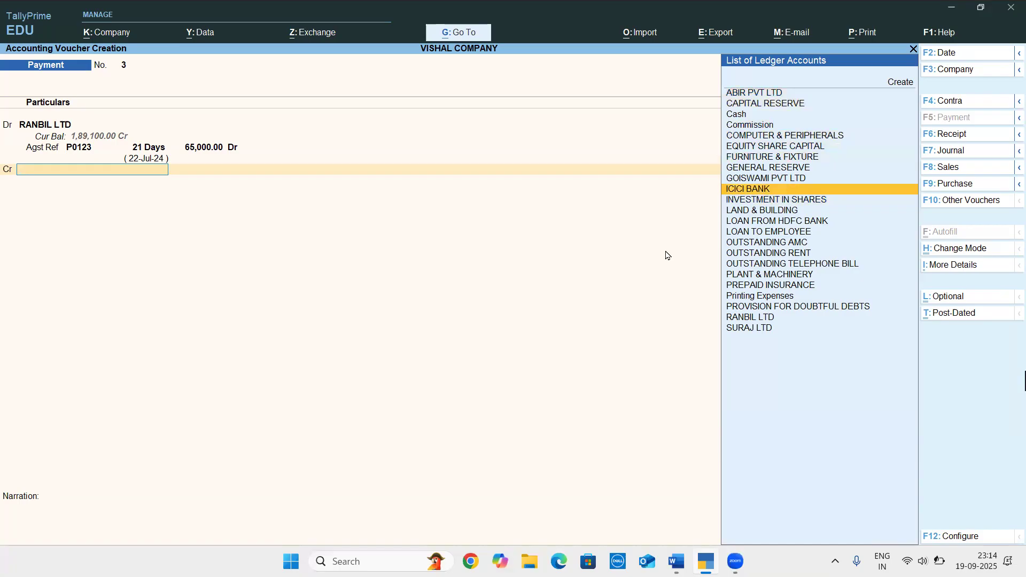
key(Return)
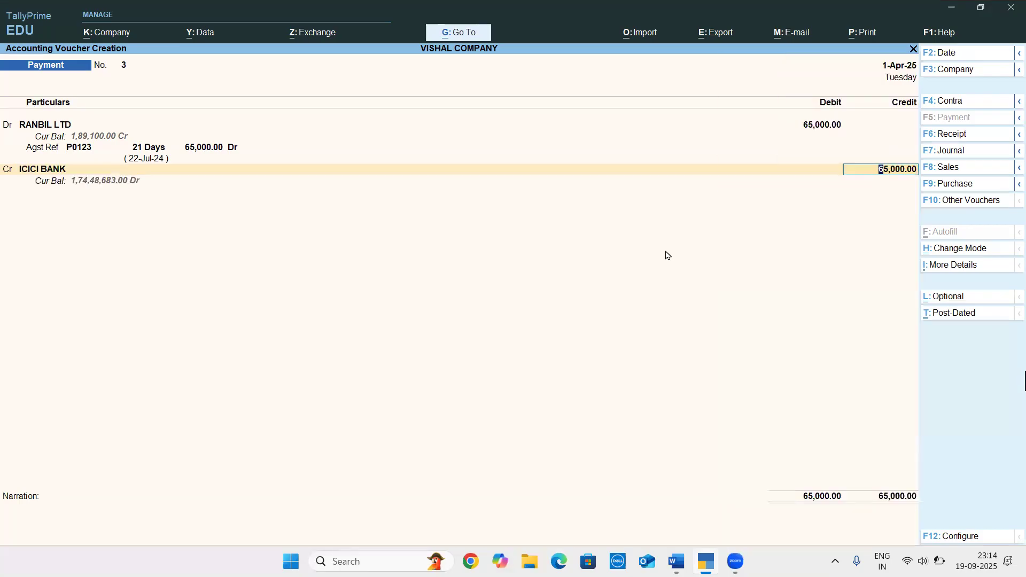
key(Return)
Enter cheque number 101201 from the Word document in the ICICI BANK allocation, and save the payment voucher without a narration
key(Return)
key(Return)
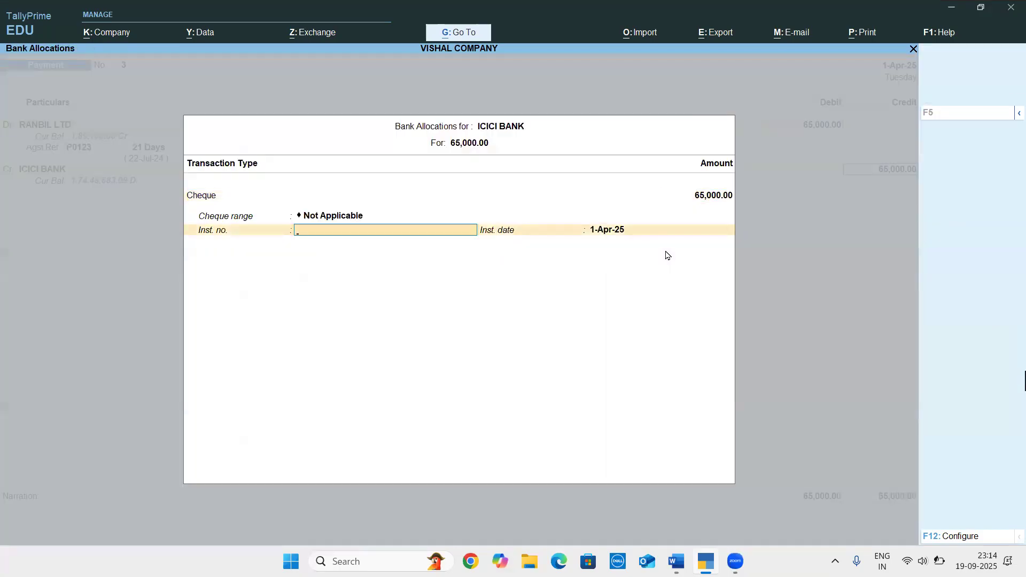
key(BackSpace)
key(Return)
key(alt+Tab)
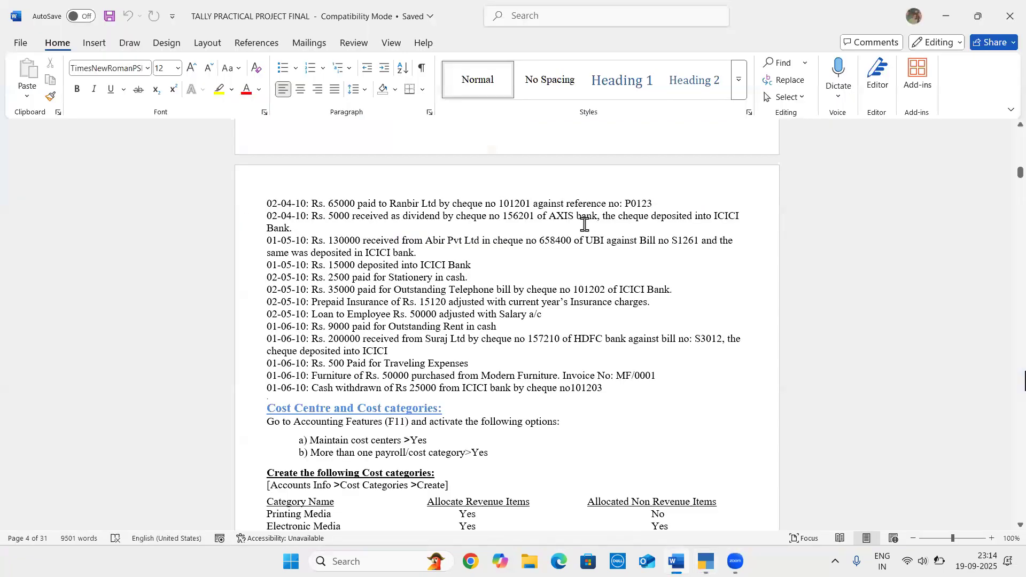
key(alt+Tab)
text(101201)
key(Return)
key(Return)
key(Return)
key(Return)
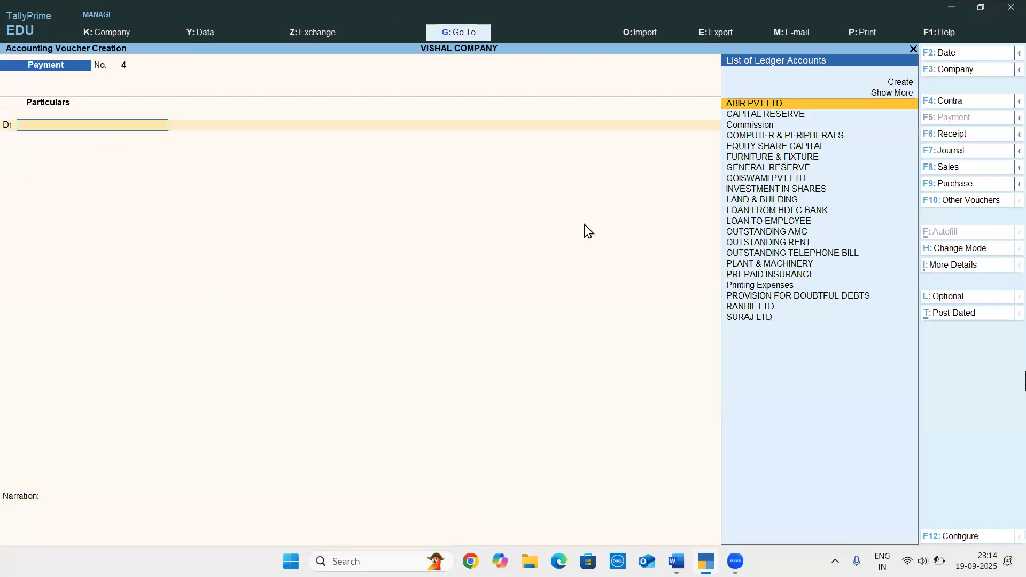
Check the dividend entry in the Word document, and start a ledger named Dividend Recieved from a new receipt voucher in TallyPrime
key(alt+Tab)
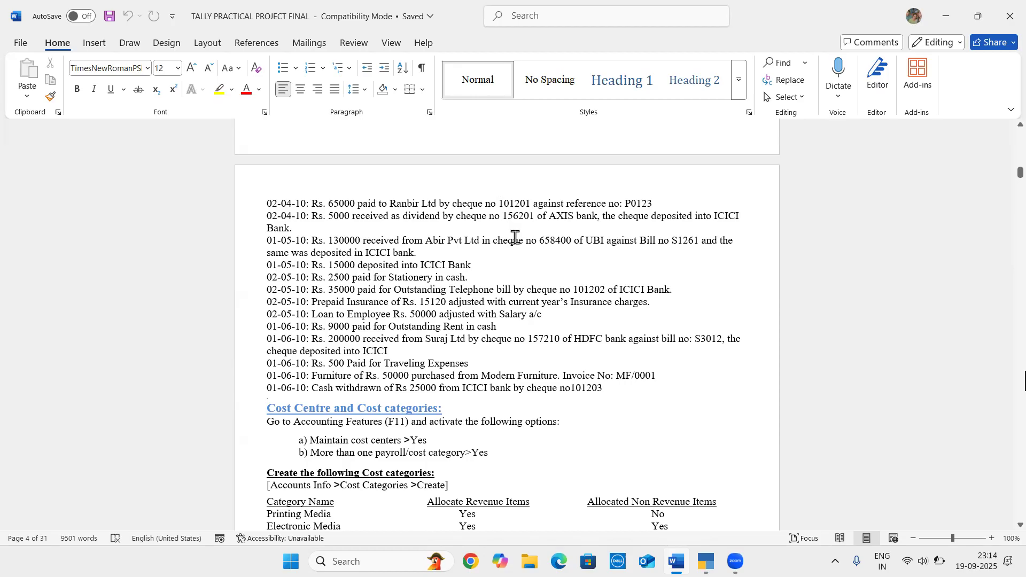
key(alt+Tab)
key(F6)
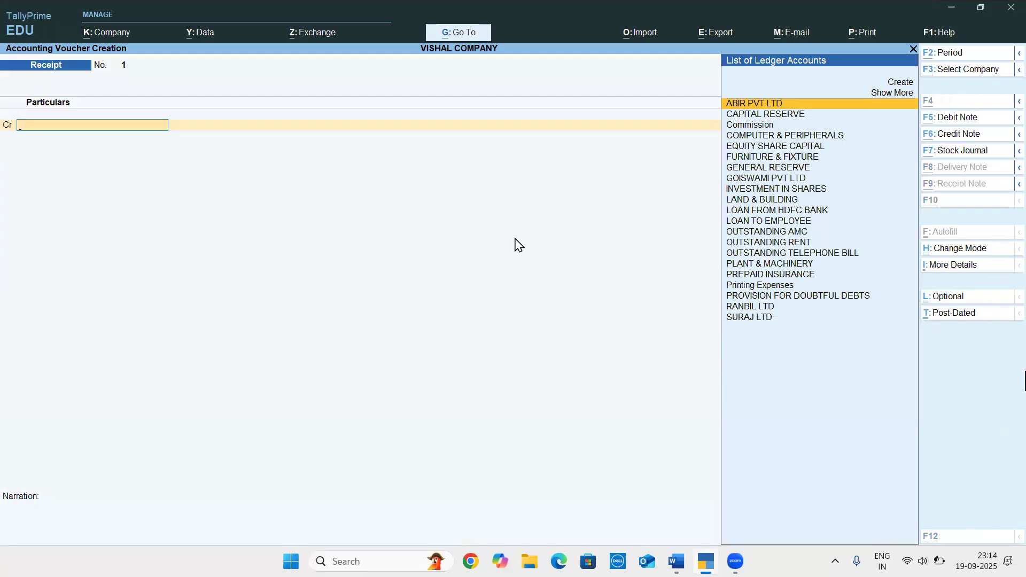
key(alt+c)
text(Divide)
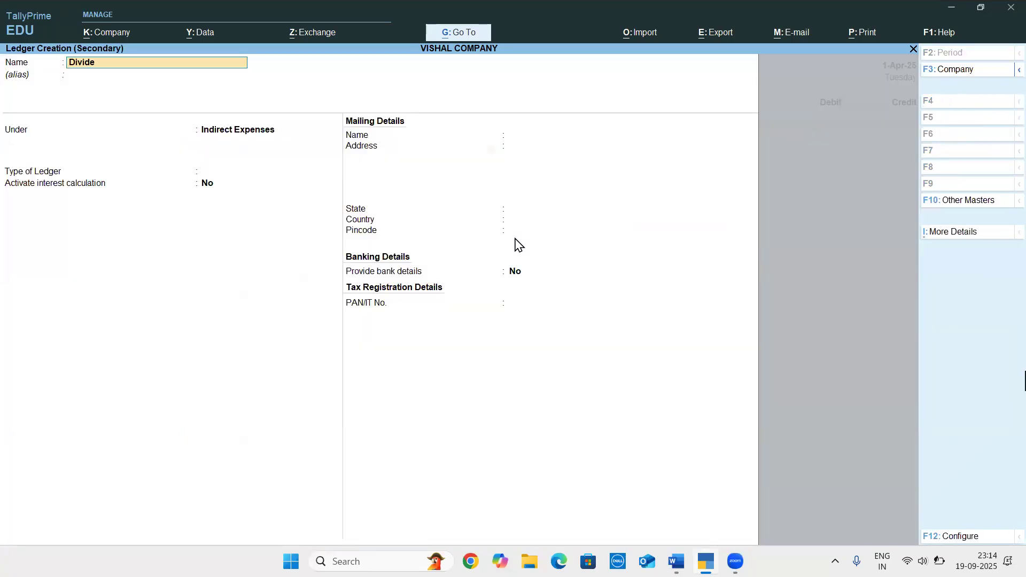
text(nd Recieved)
key(Return)
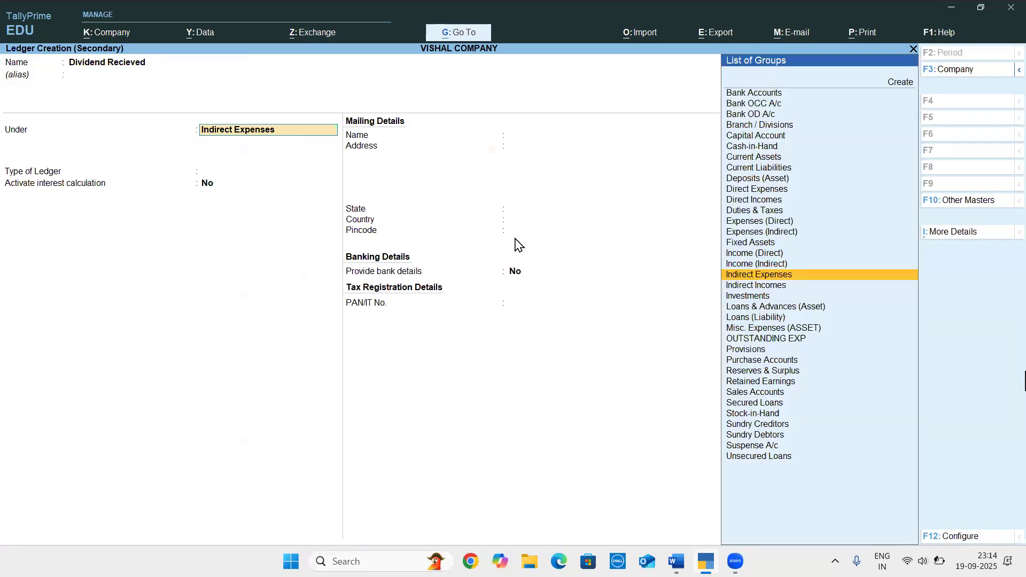
Place the Dividend Recieved ledger under the Indirect Incomes group, and save it
text(Ind)
key(Down)
key(Down)
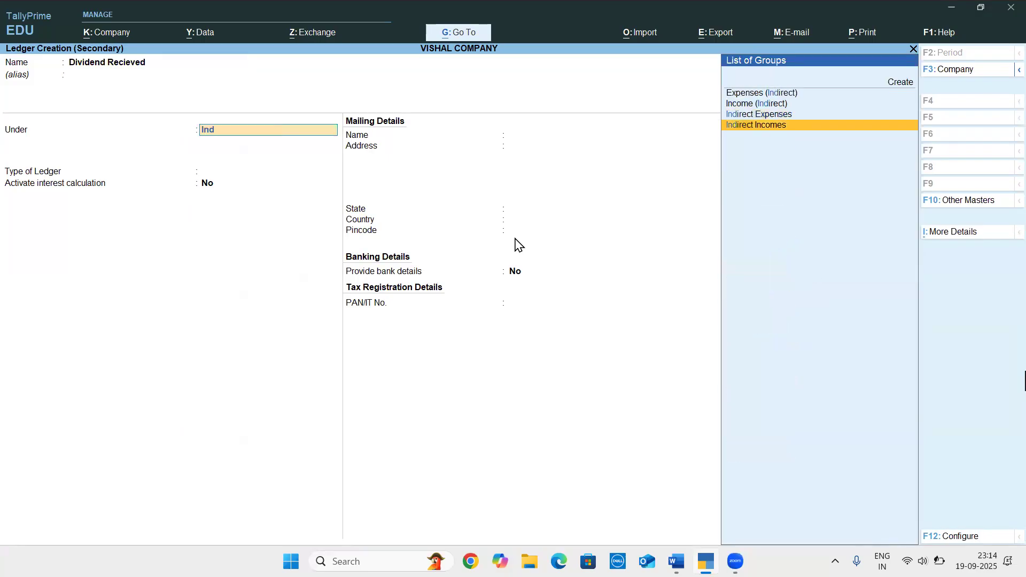
key(Return)
key(Return)
key(Return)
key(Return)
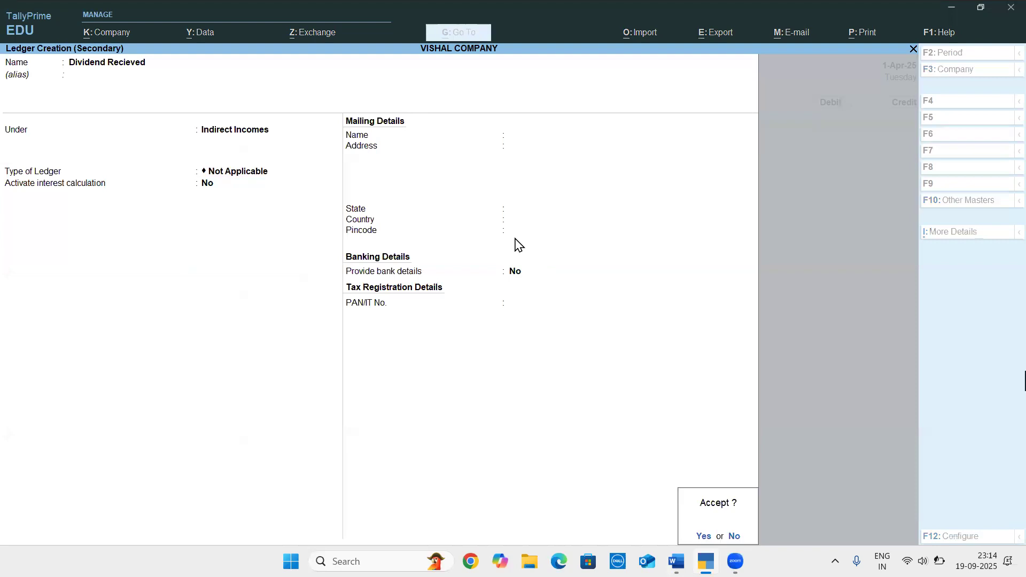
key(Return)
Check the dividend amount in the Word document, and credit Dividend Recieved with 5000 in the TallyPrime receipt voucher
key(alt+Tab)
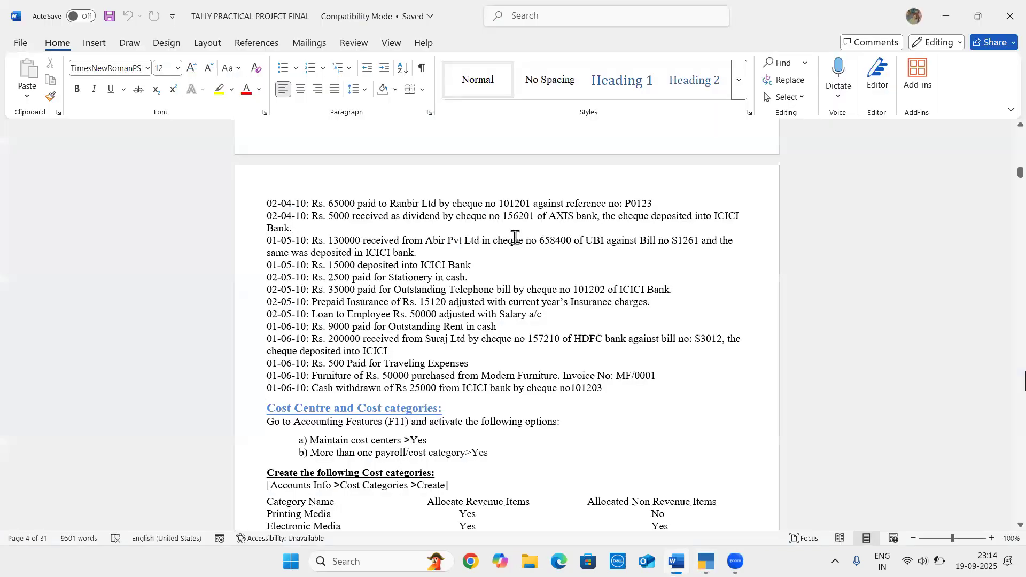
key(alt+Tab)
text(5000)
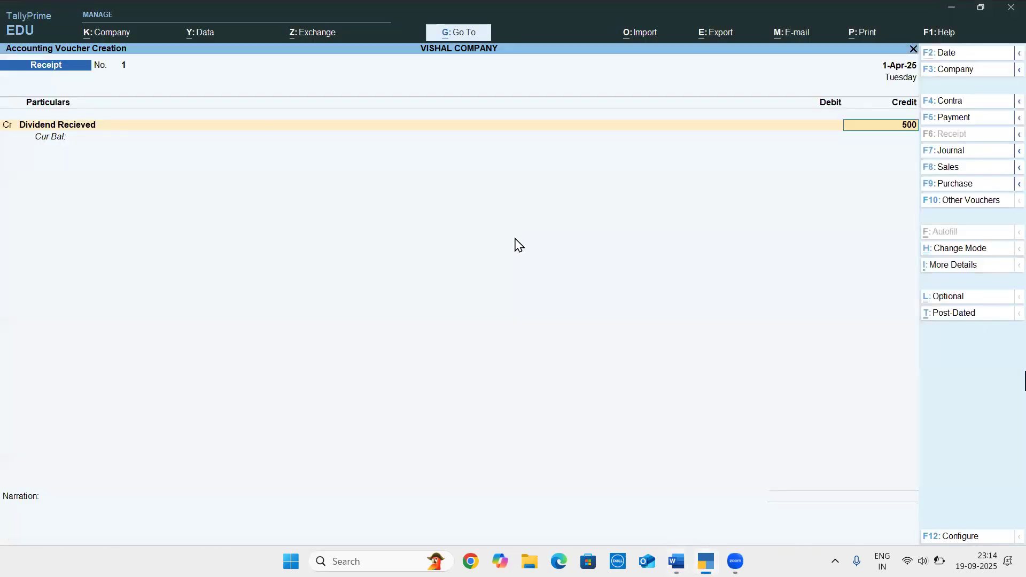
key(Return)
key(Return)
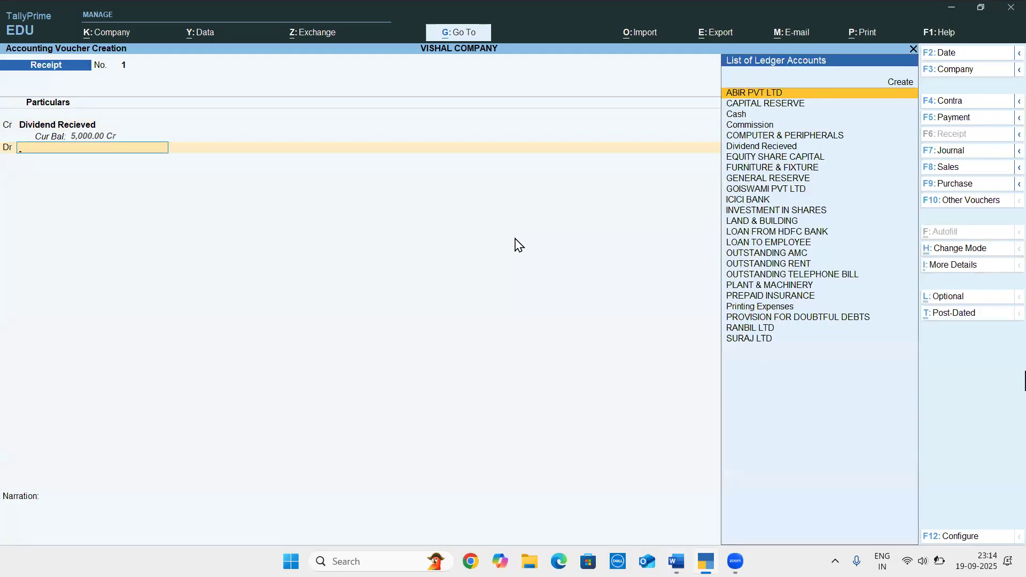
Create a ledger named Axis Bank under the Bank Accounts group as the receipt voucher's debit account
text(A)
key(alt+c)
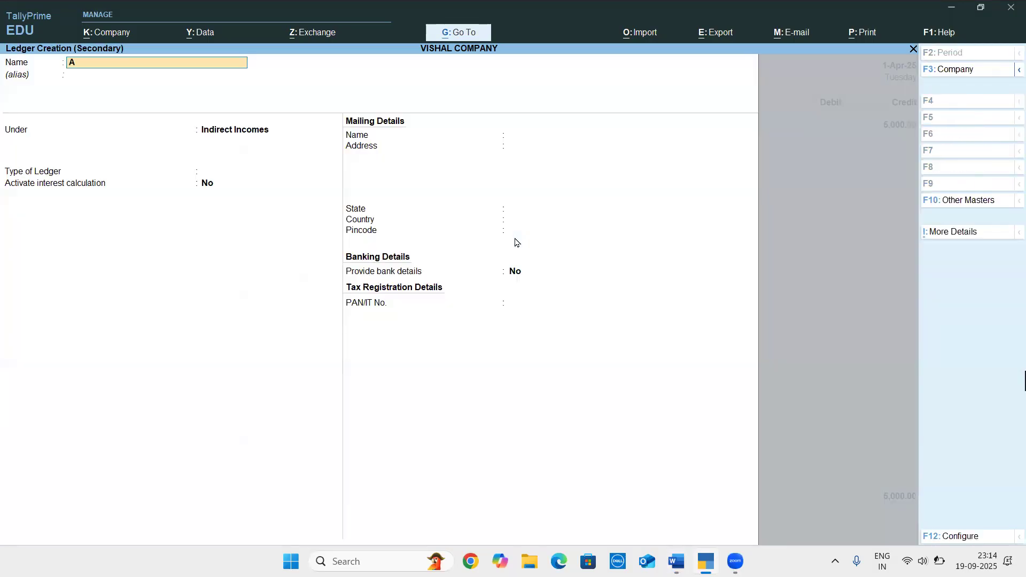
text(xis Bank)
key(Return)
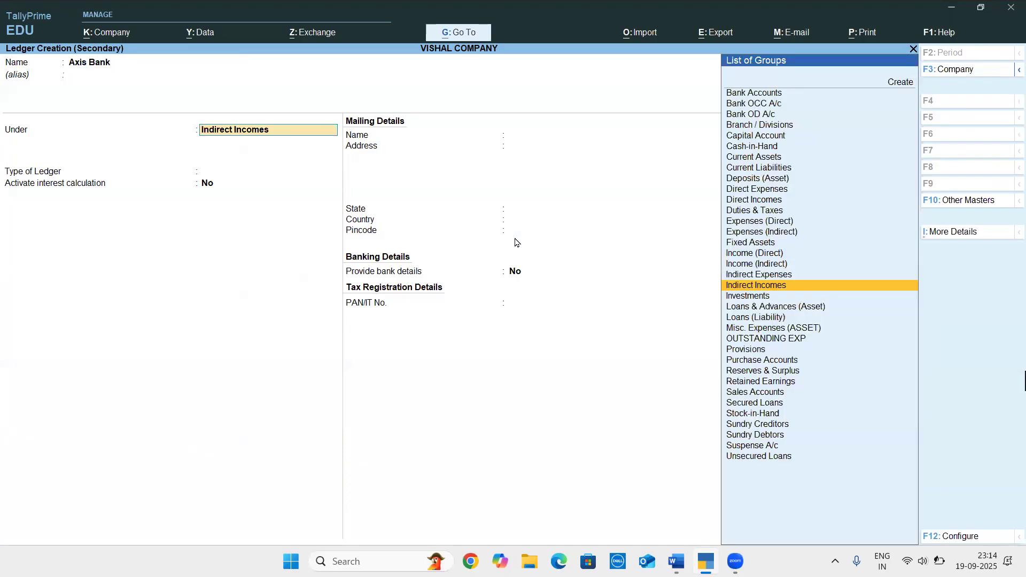
text(Ba)
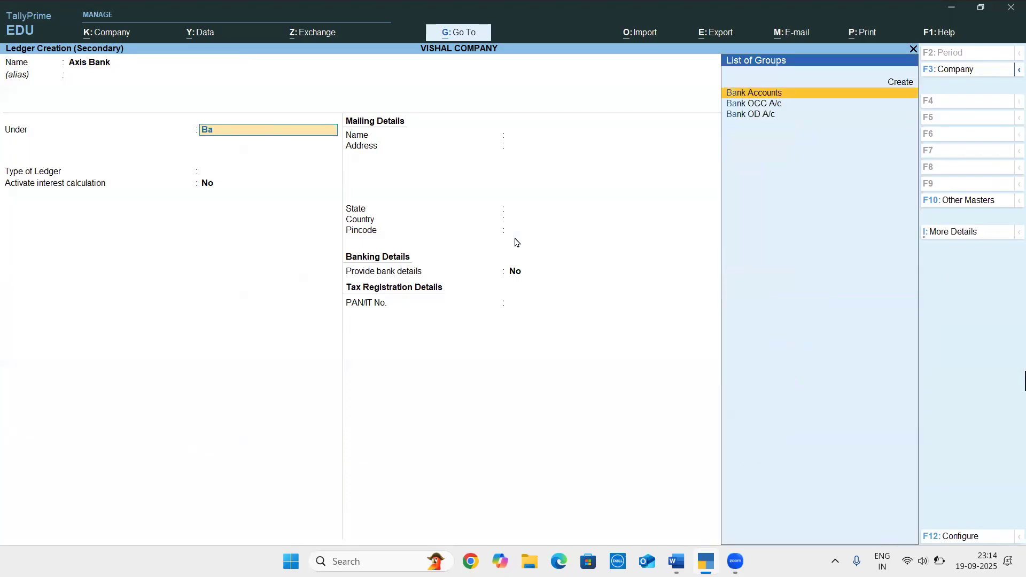
key(Return)
key(Return)
key(Return)
key(Return)
key(Return)
key(Return)
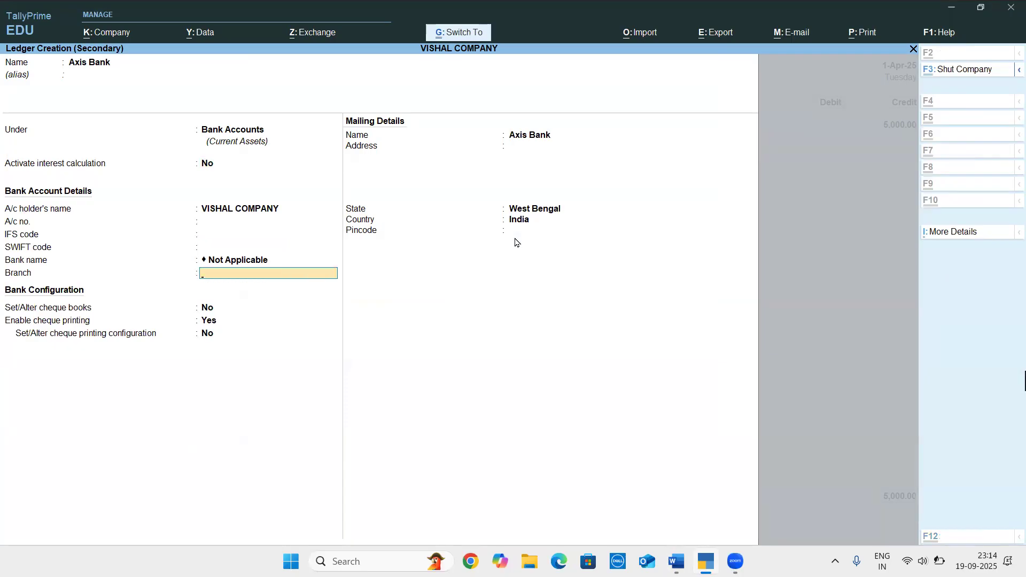
key(ctrl+a)
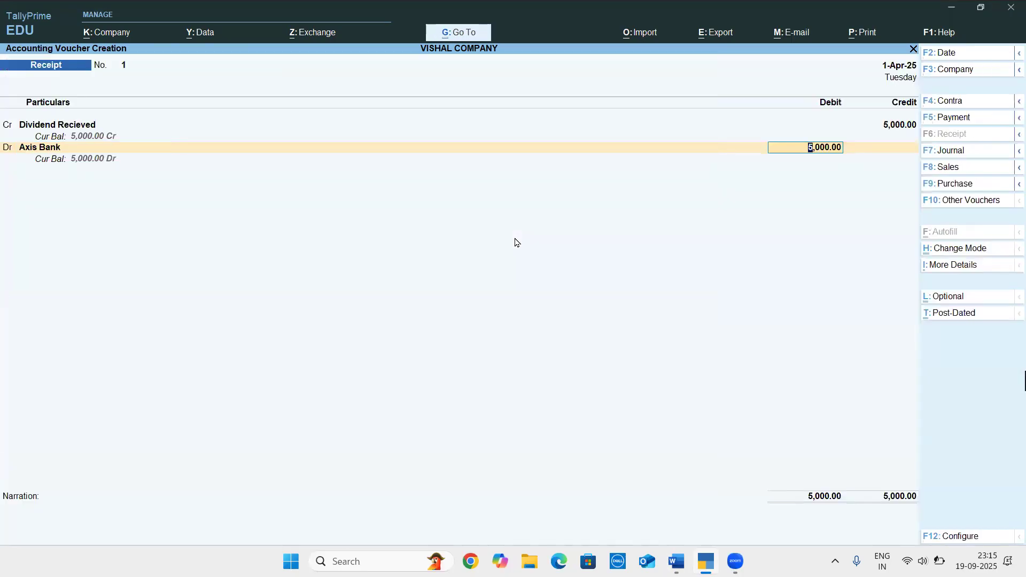
Debit Axis Bank with 5000 by cheque number 156201 from the Word document, and save the receipt voucher without a narration
key(alt+Tab)
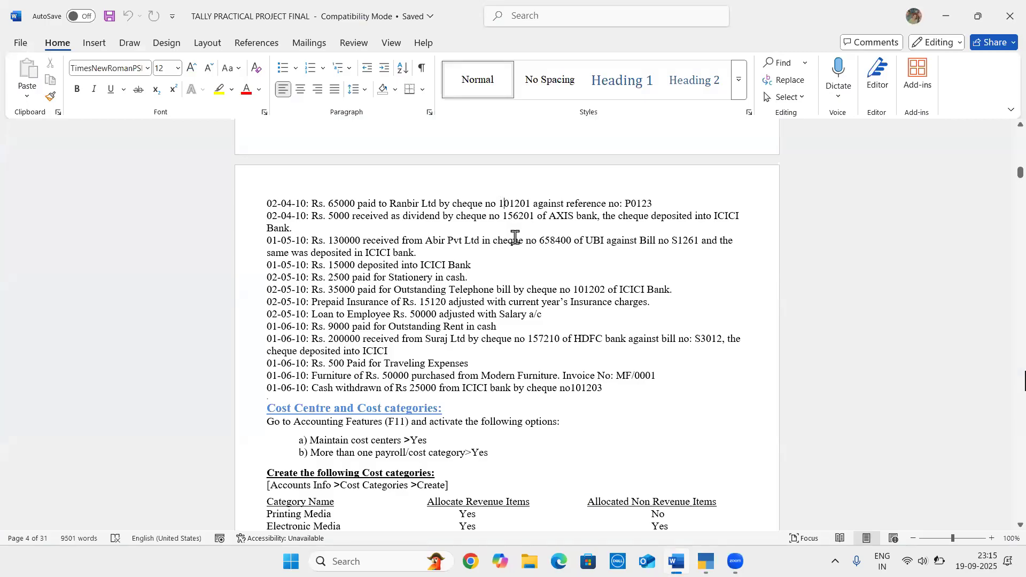
key(alt+Tab)
key(Return)
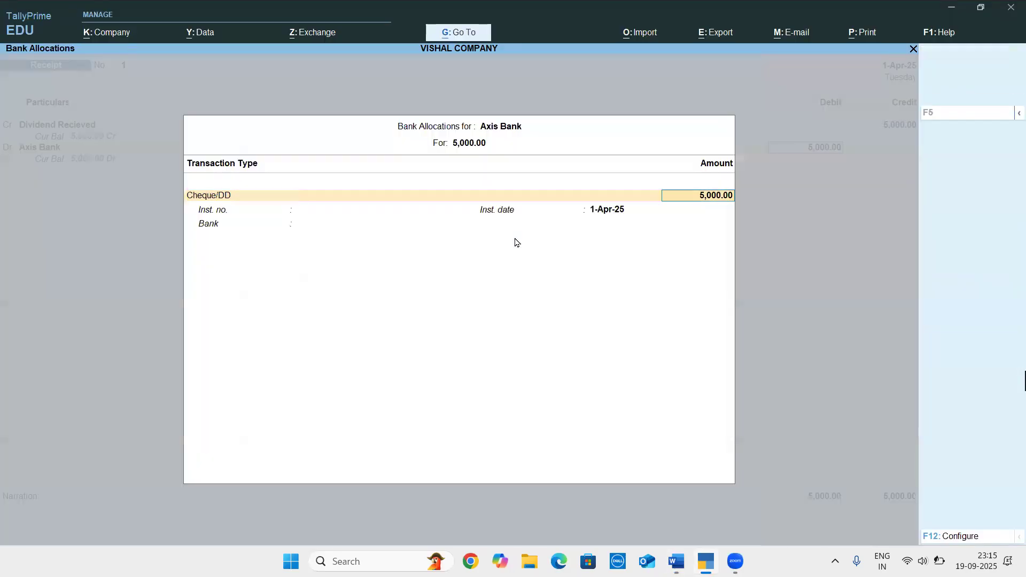
key(Return)
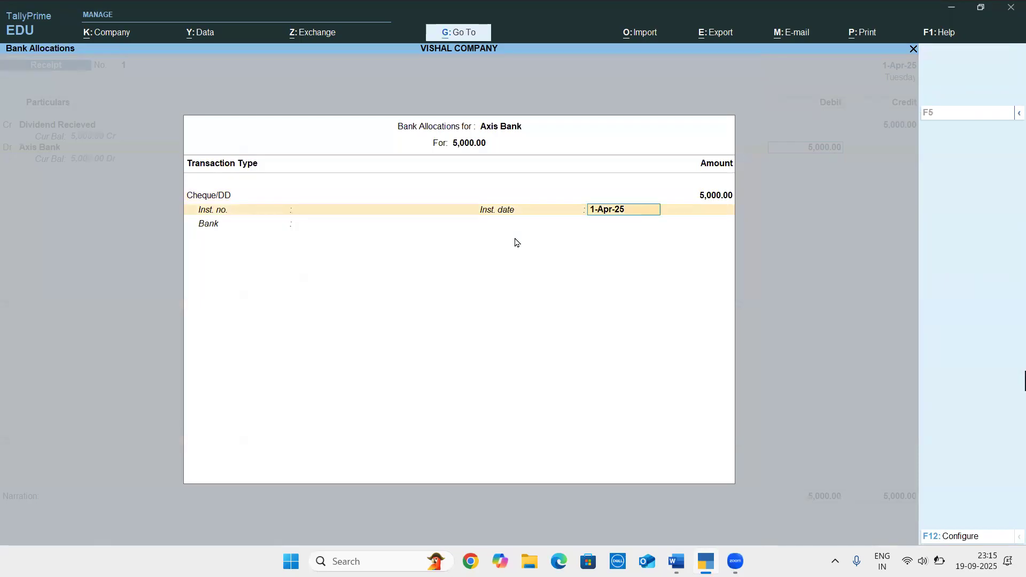
key(alt+Tab)
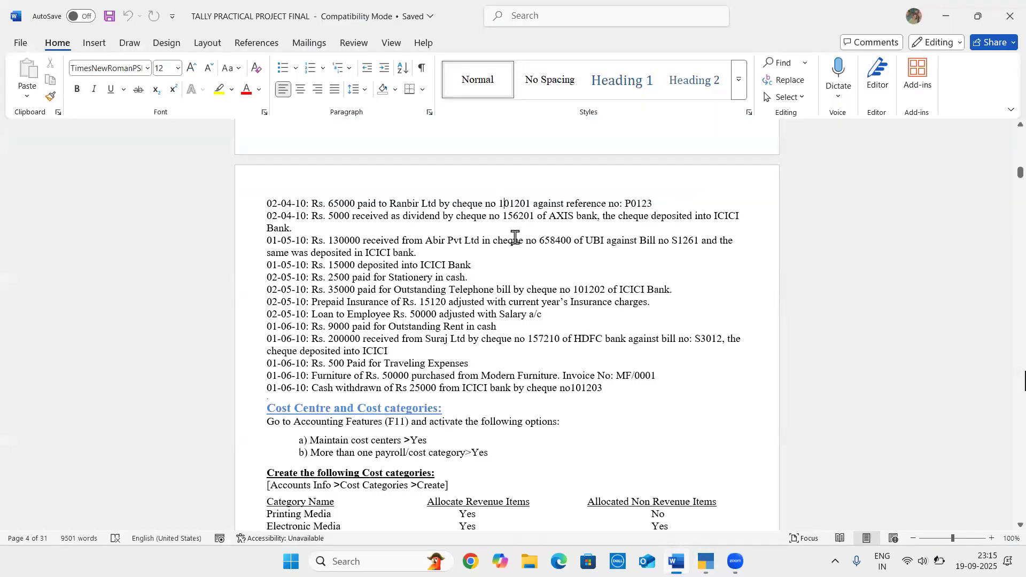
key(alt+Tab)
text(156201)
key(Return)
key(Return)
key(Return)
key(Return)
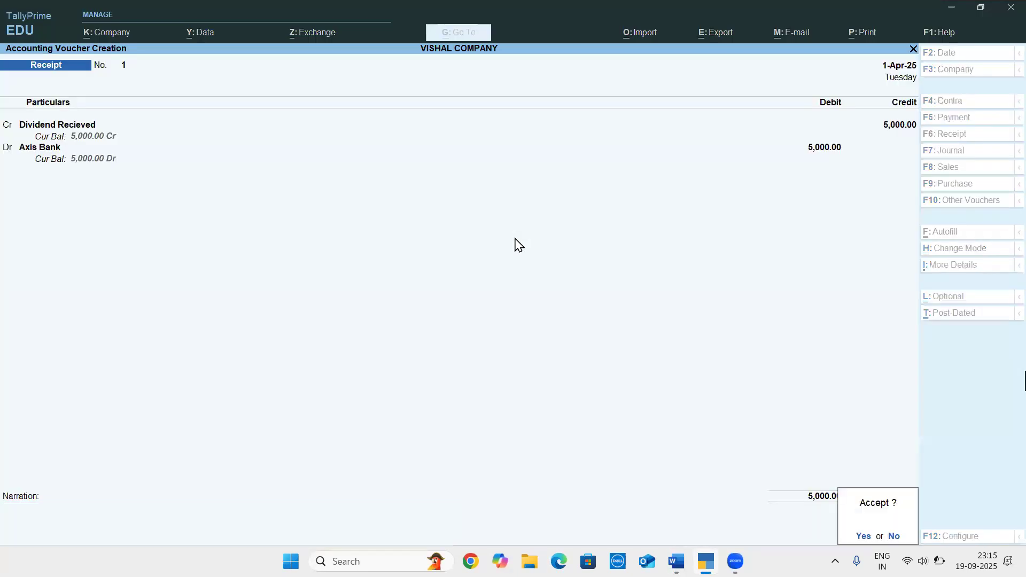
key(Return)
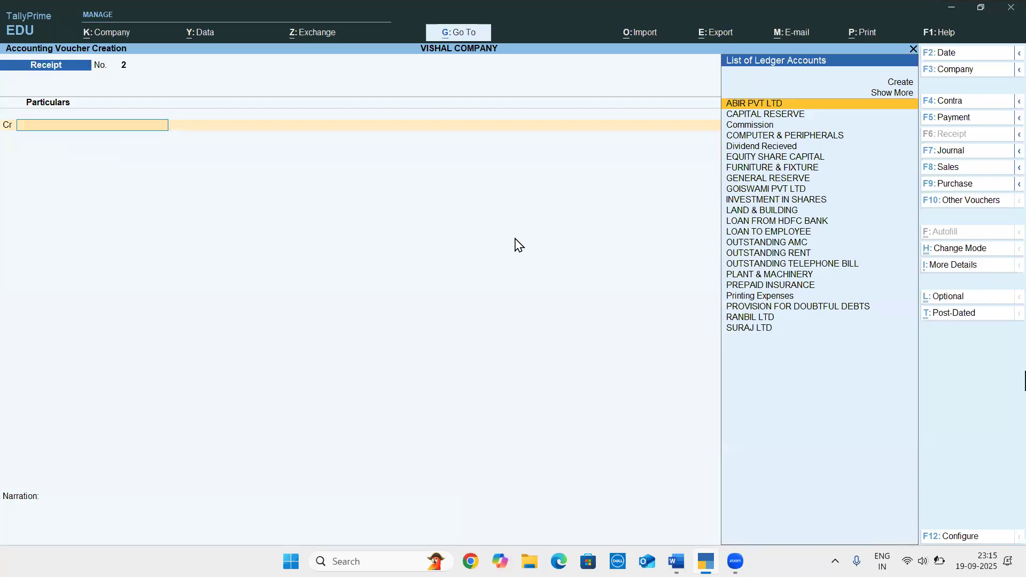
Start a contra voucher and credit Axis Bank with 5000 as a cheque allocation, leaving its cheque details blank
key(F4)
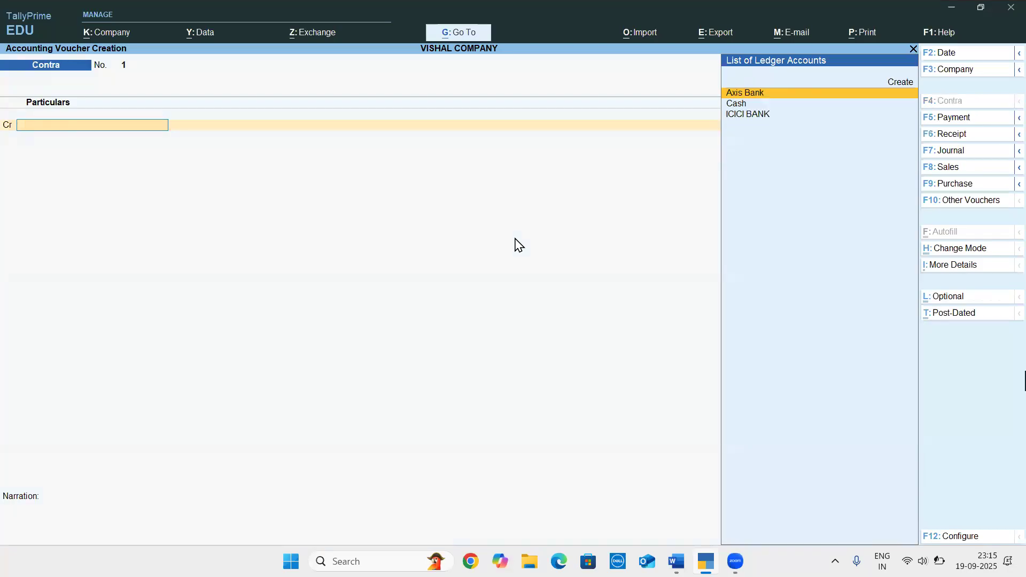
key(Return)
text(5000)
key(Return)
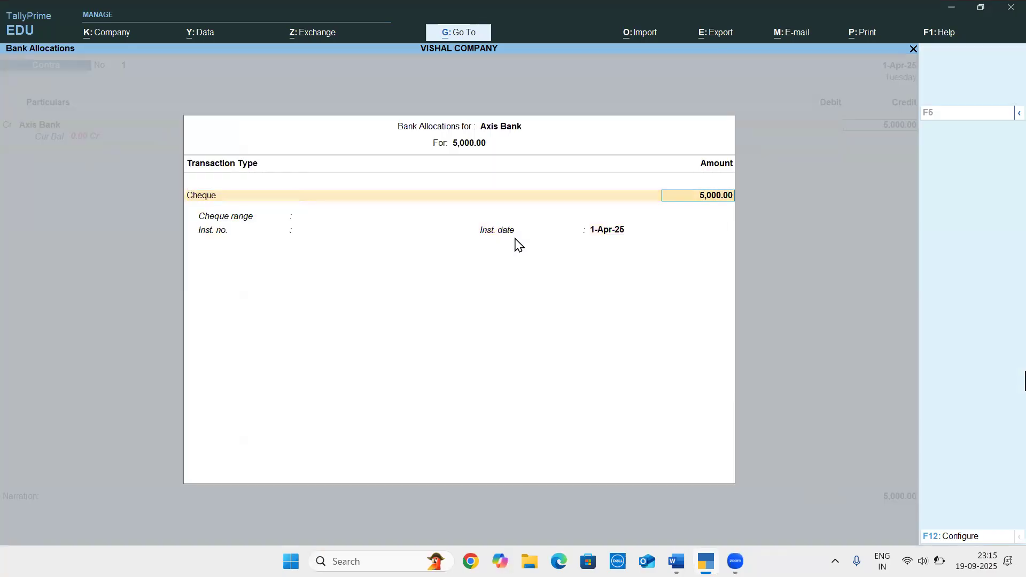
key(Return)
Check the deposit bank in the Word document, and debit ICICI BANK with 5000 as Cheque/DD in the TallyPrime contra voucher
key(Return)
key(Return)
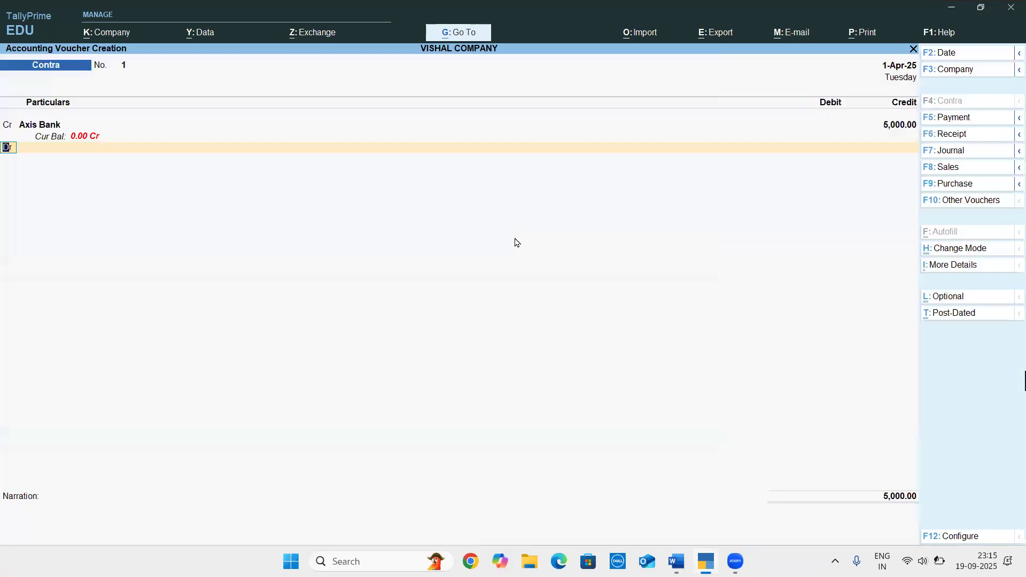
key(Return)
key(alt+Tab)
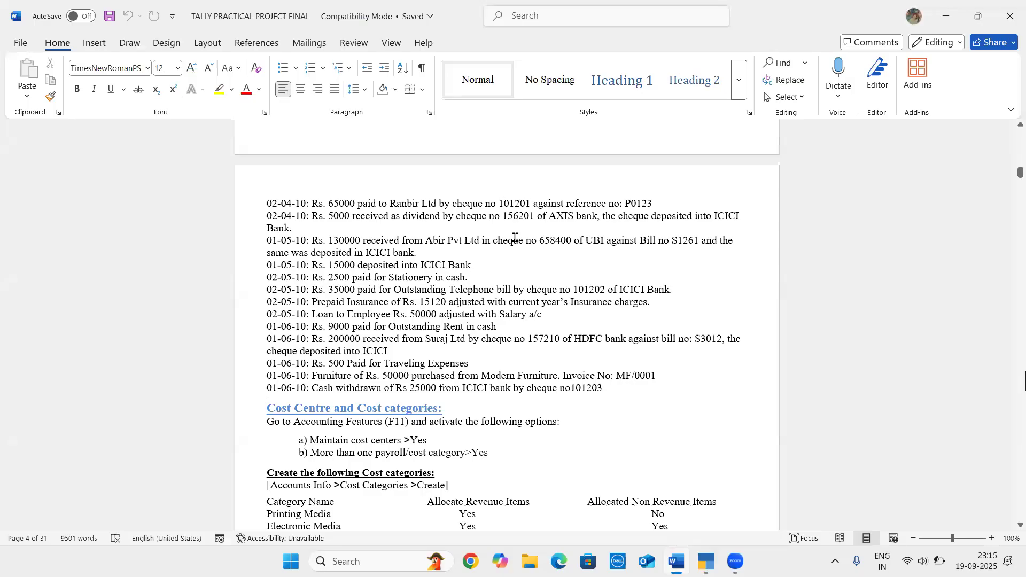
key(alt+Tab)
text(ic)
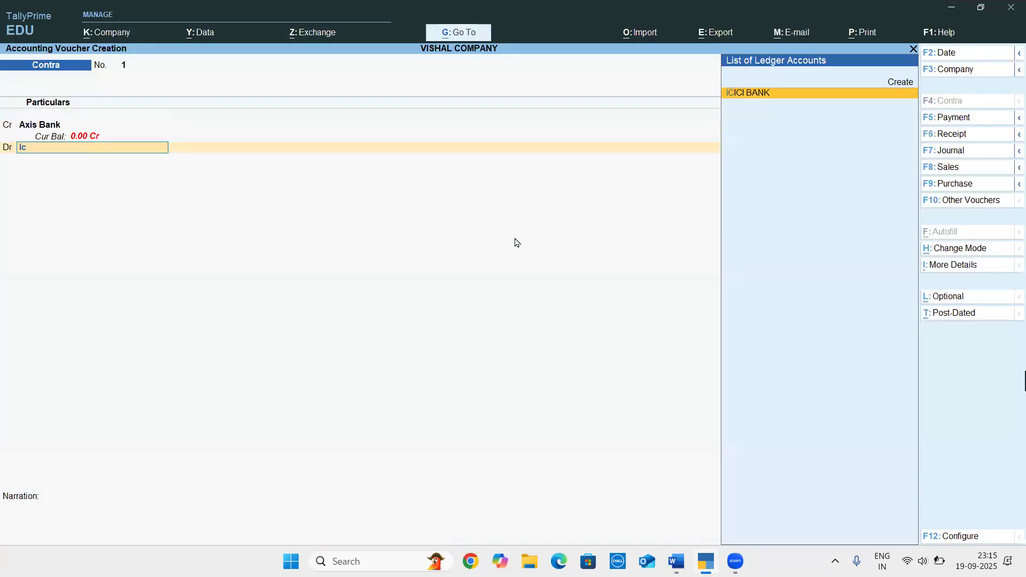
key(Return)
key(Return)
key(Return)
key(Return)
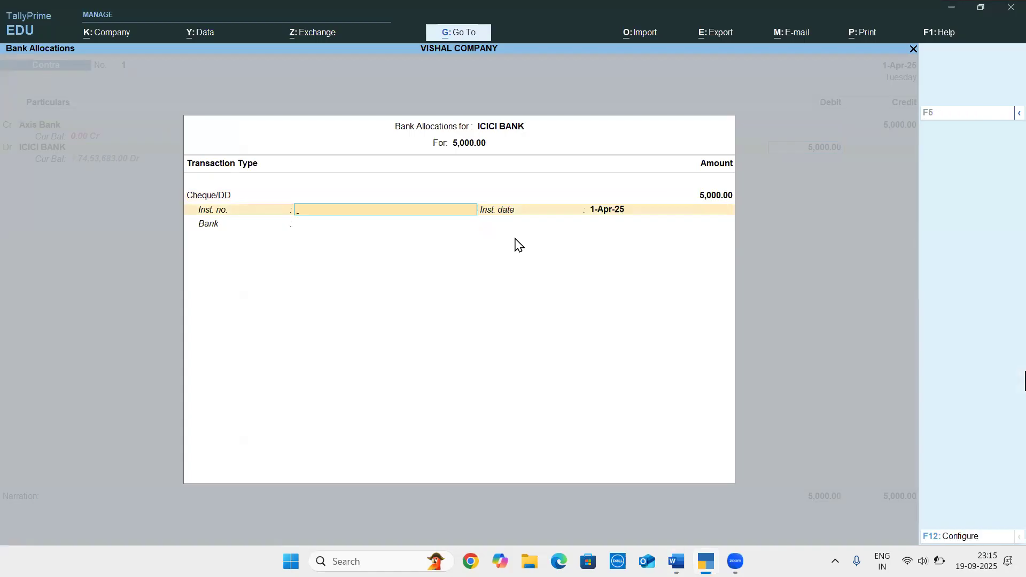
Enter instrument number 156201 from the Word document in the ICICI BANK allocation, and save the contra voucher without a narration
key(alt+Tab)
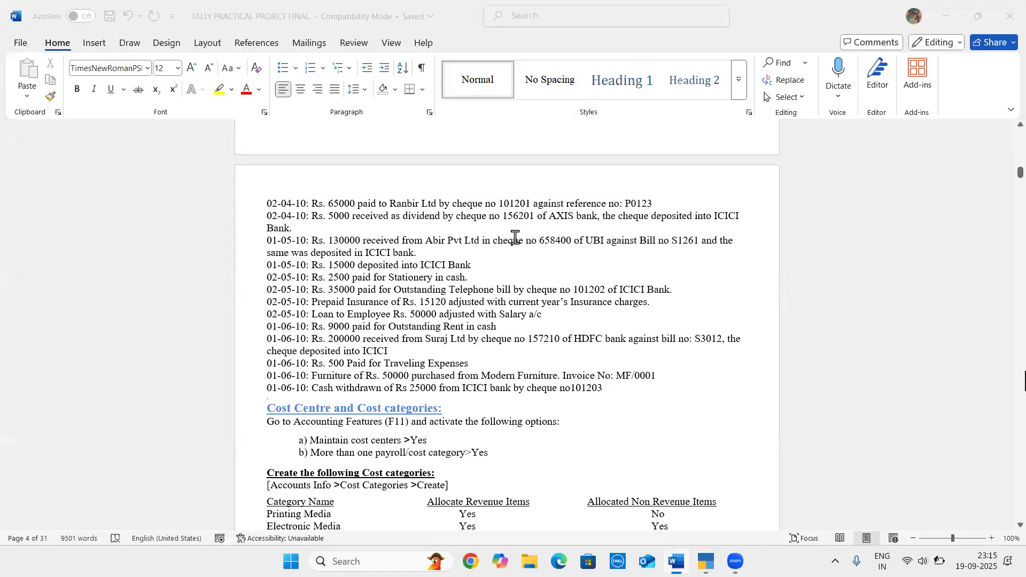
key(alt+Tab)
text(158281)
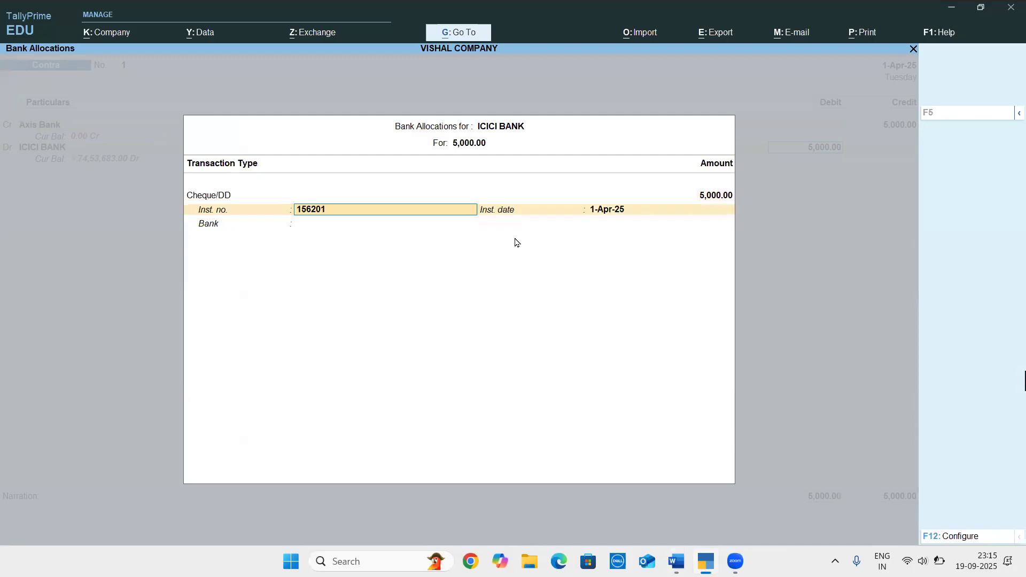
key(Return)
key(Return)
key(Return)
key(Return)
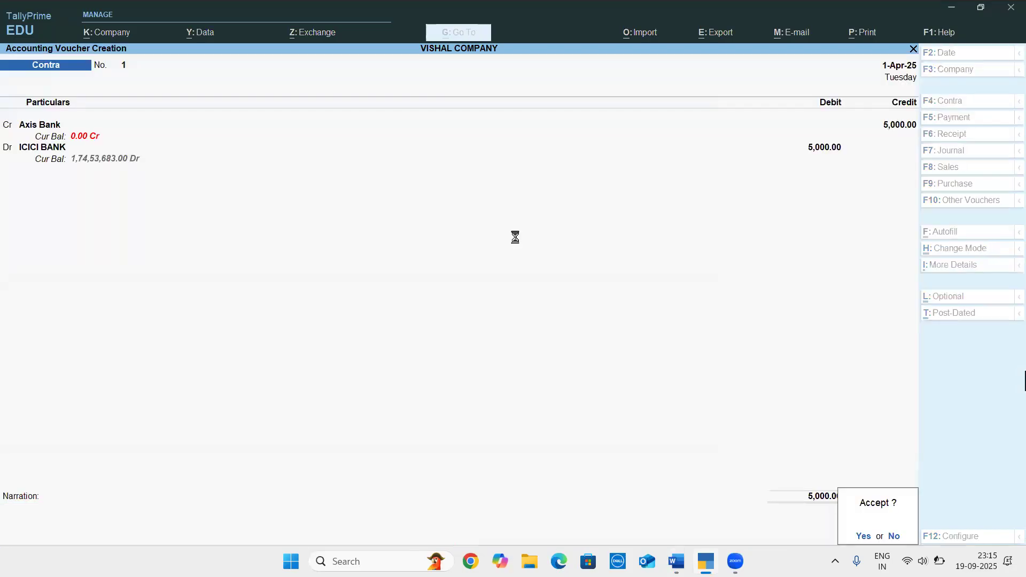
key(Return)
Check the next transaction in the Word document, and start a TallyPrime receipt voucher with ABIR PVT LTD as the credit account
key(alt+Tab)
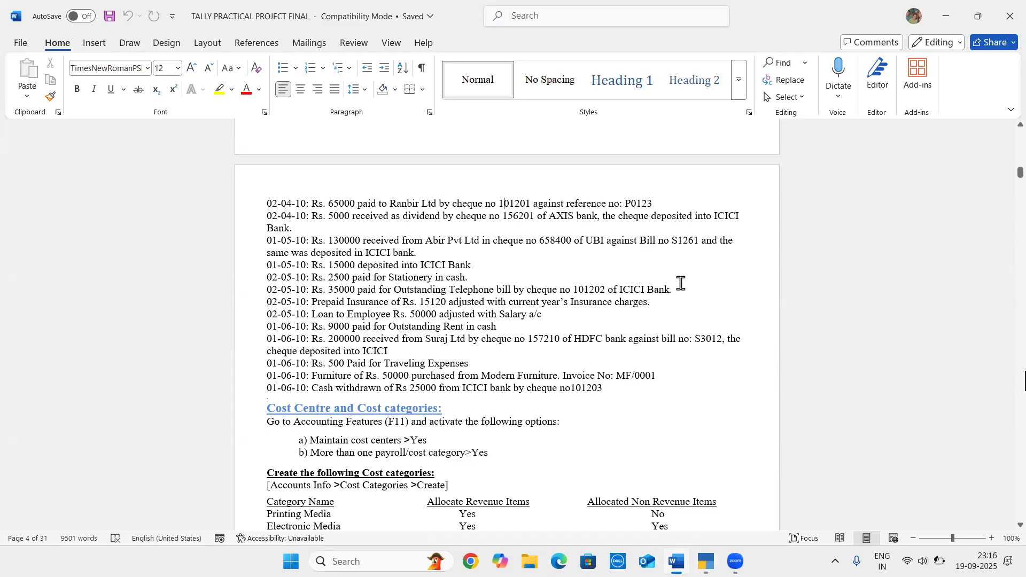
key(alt)
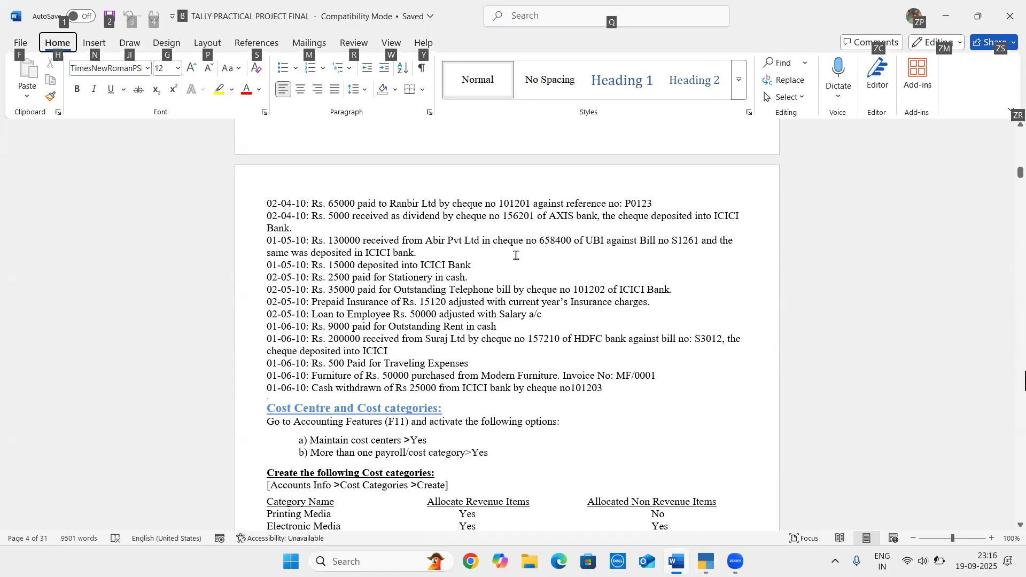
click(516, 255)
key(alt+Tab)
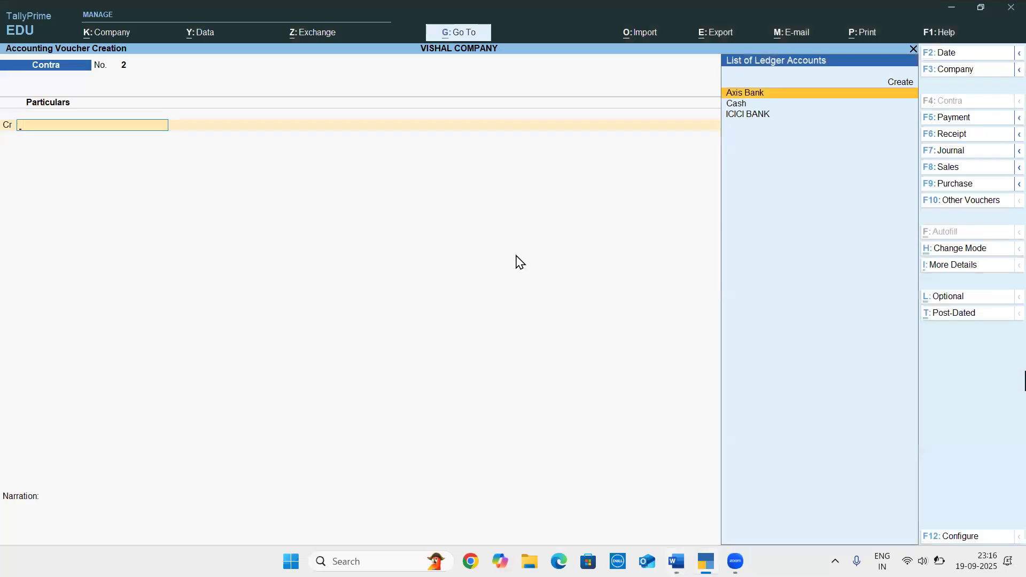
key(F6)
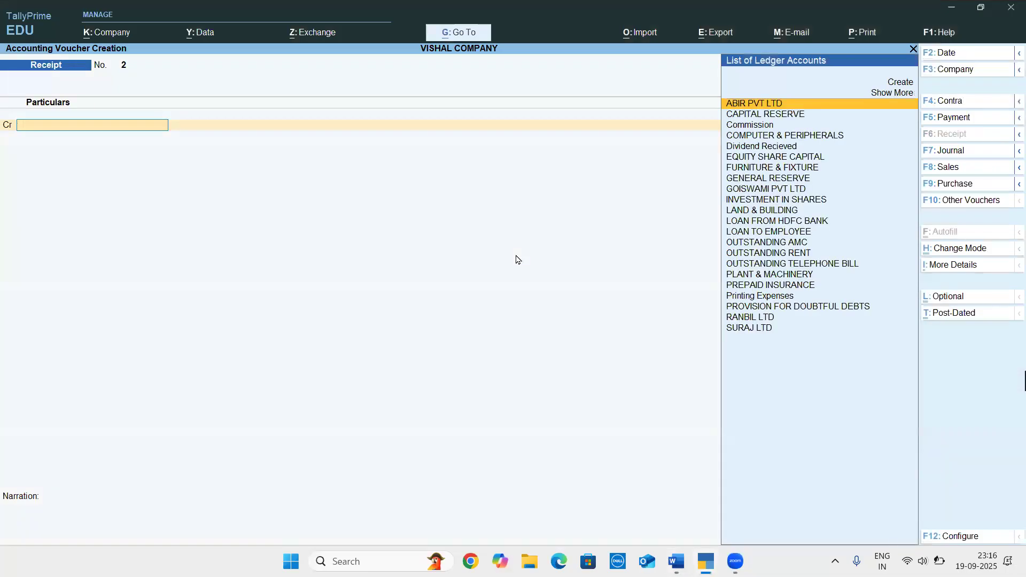
key(alt+Tab)
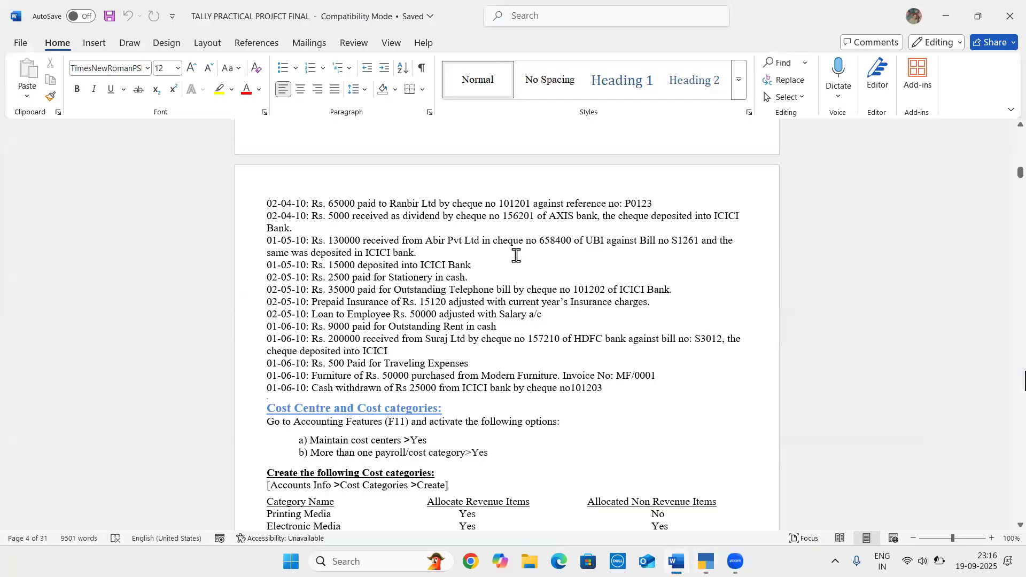
key(alt+Tab)
text(Abi)
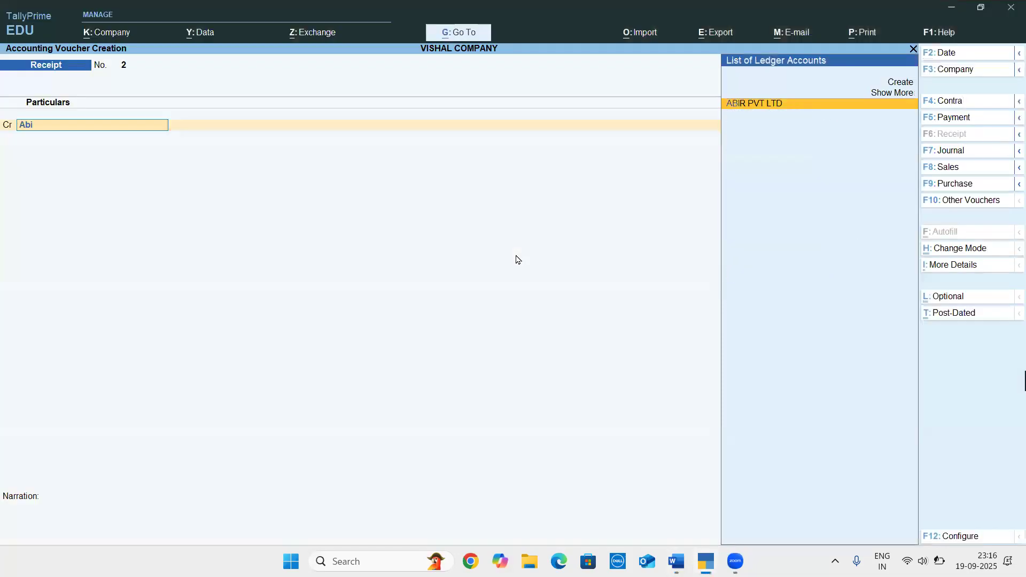
key(Return)
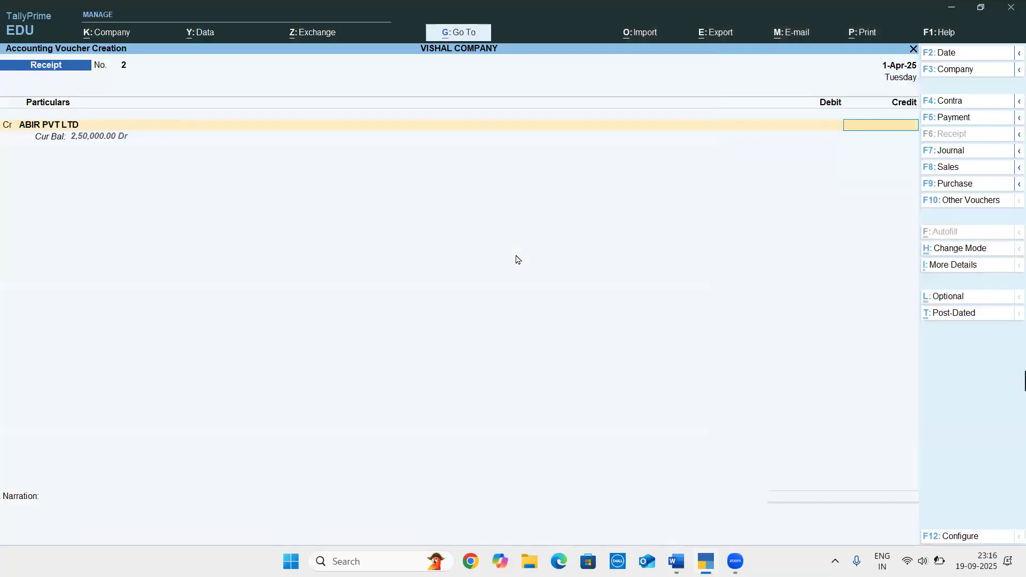
Credit ABIR PVT LTD with 1,30,000 against the pending bill S1261, checking the amount and bill number in the Word document
key(alt+Tab)
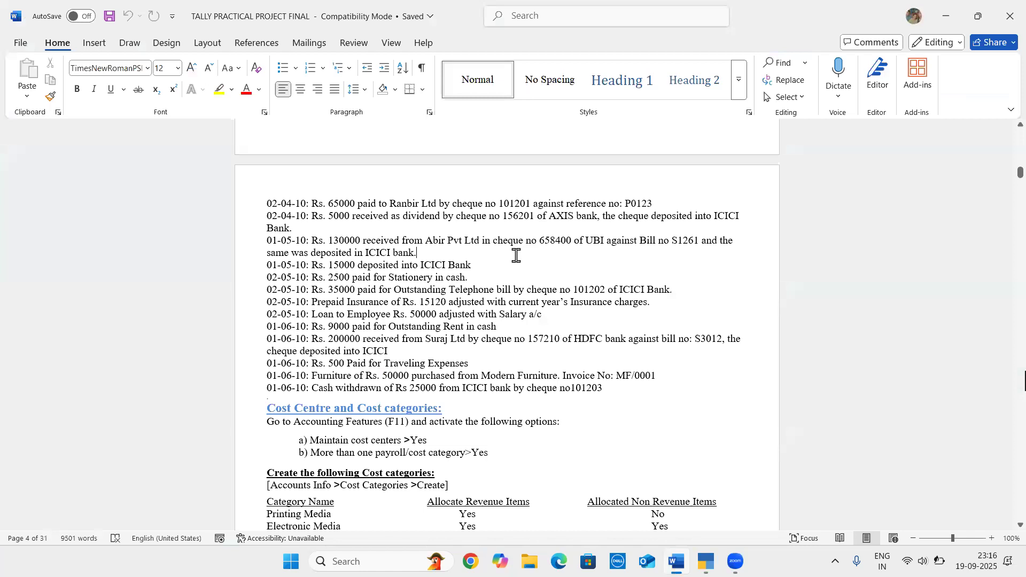
key(alt+Tab)
text(1,30,000)
key(Return)
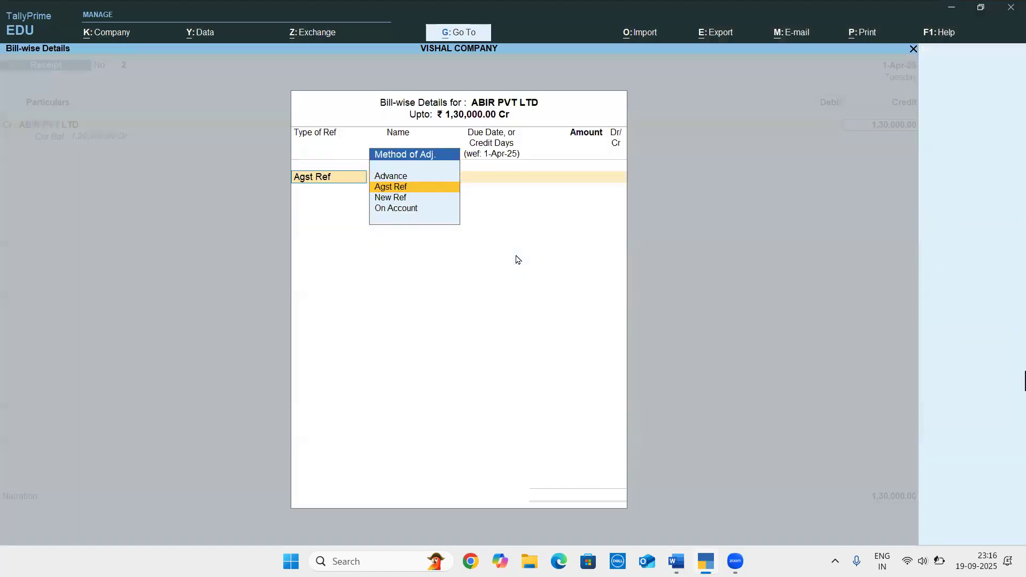
key(Return)
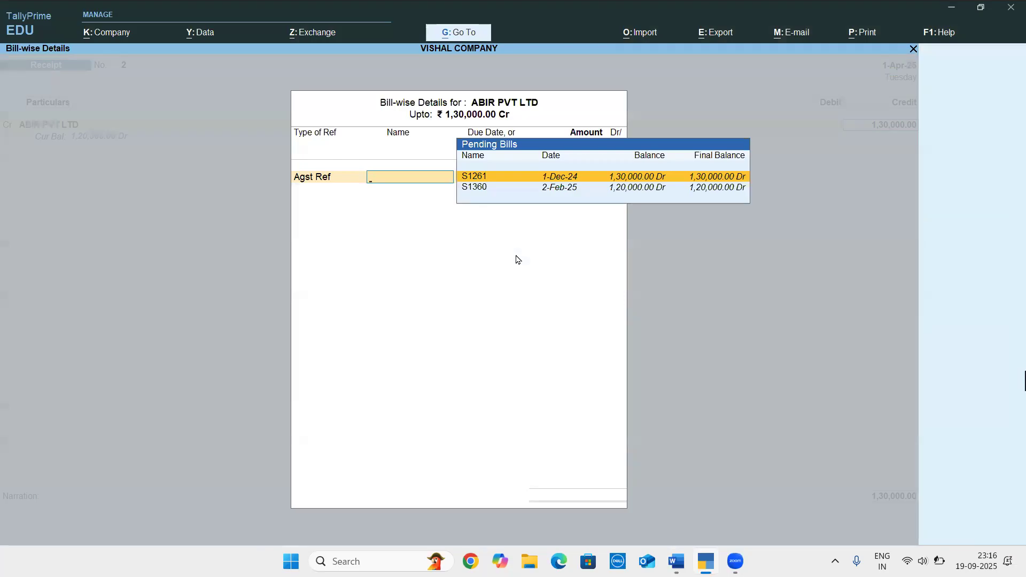
key(alt+Tab)
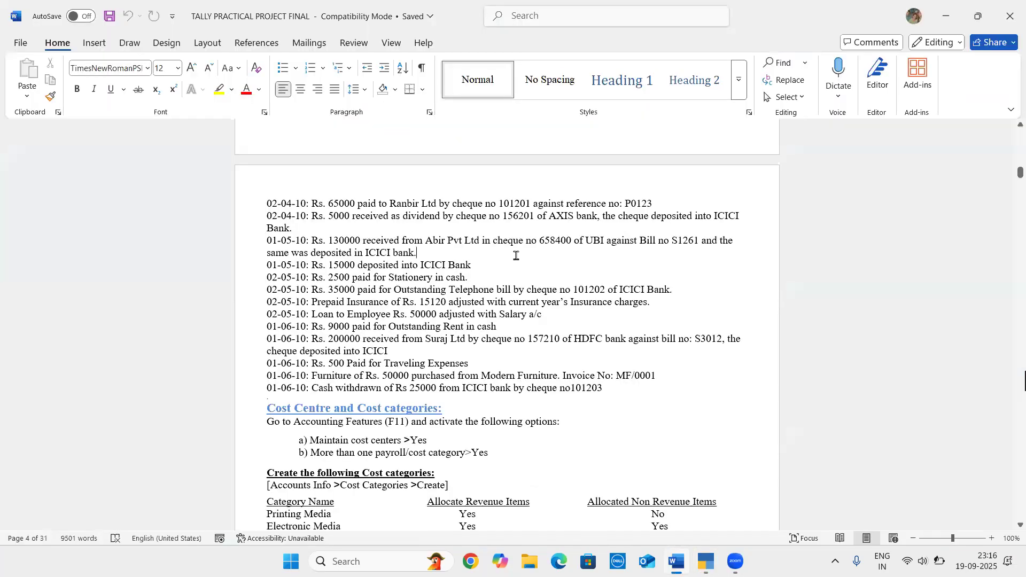
key(alt+Tab)
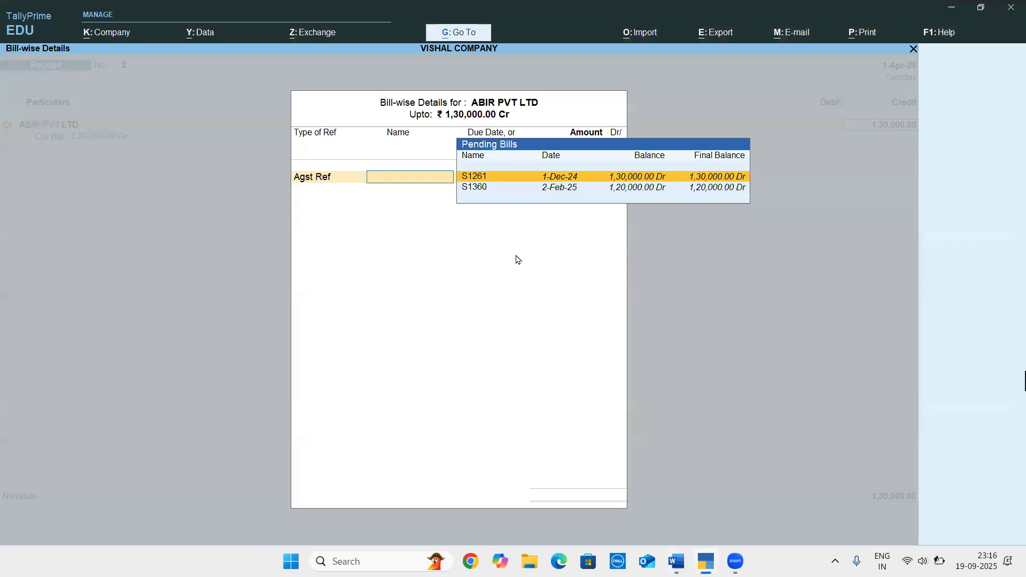
key(Return)
key(Return)
key(Return)
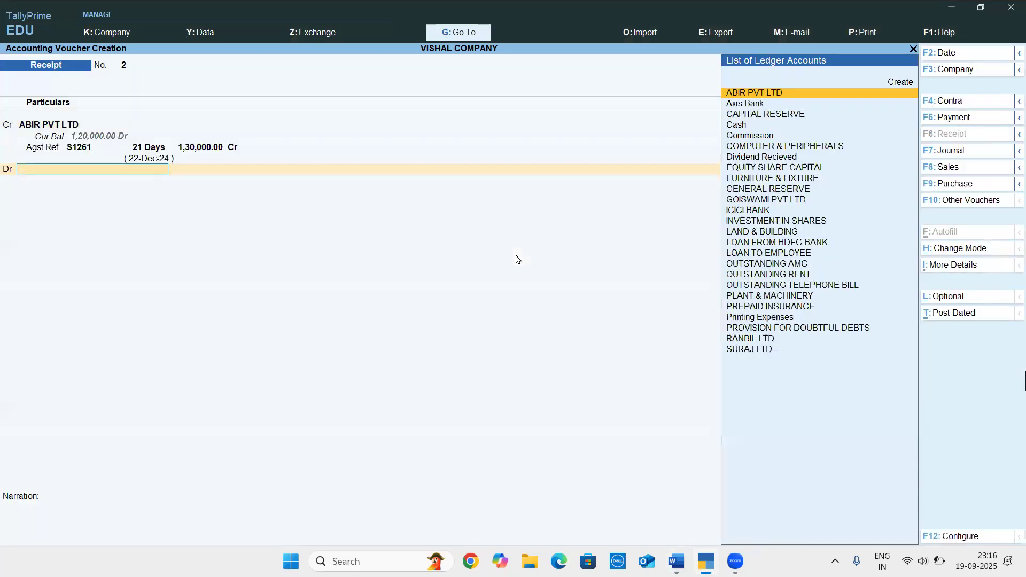
Check the cheque's bank in the Word document, and create a TallyPrime ledger named Ubi under Bank Accounts as the debit account
key(alt+Tab)
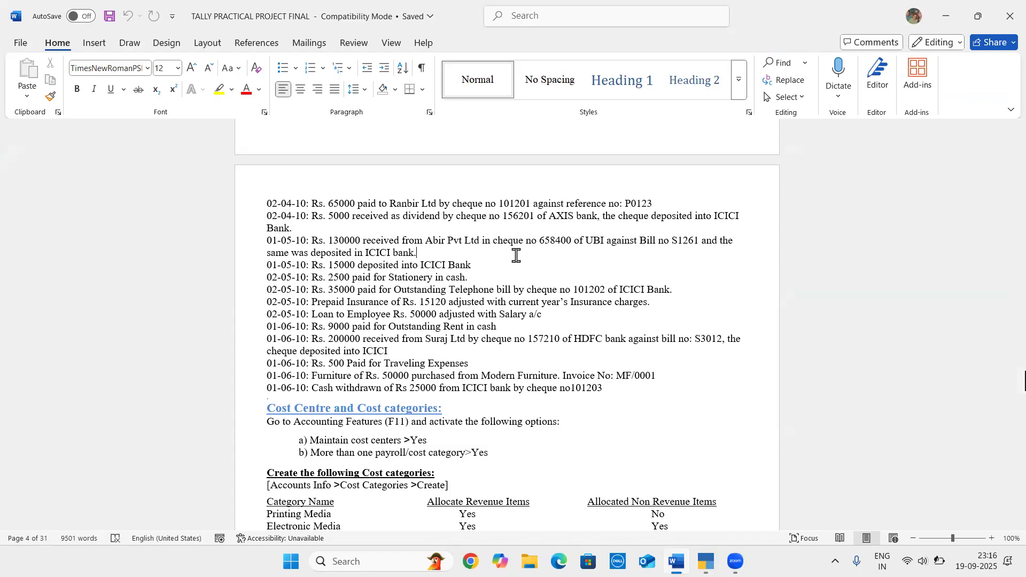
key(alt+Tab)
key(alt+c)
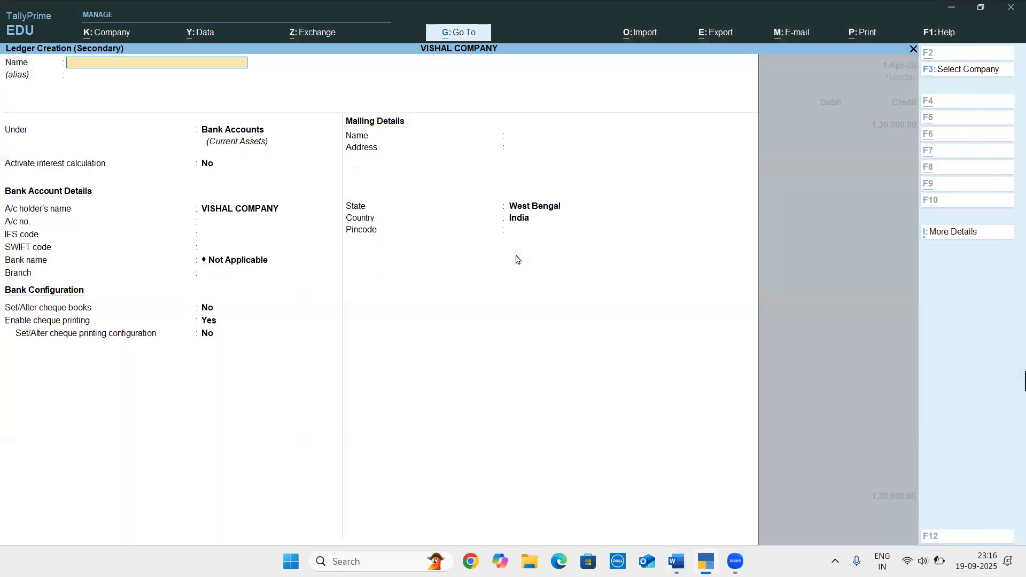
text(Ubi)
key(Return)
key(Return)
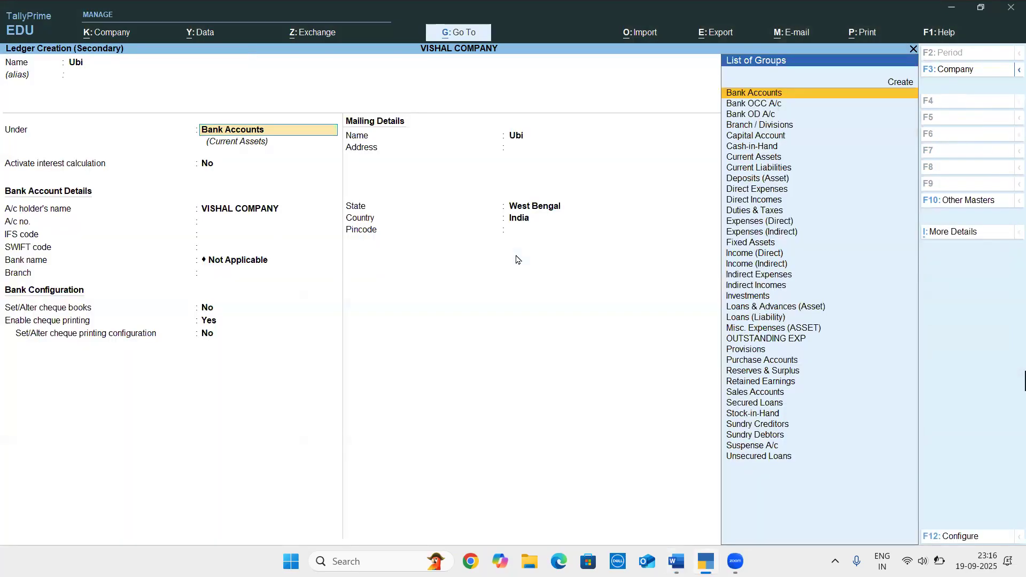
key(Return)
key(Return)
key(ctrl+a)
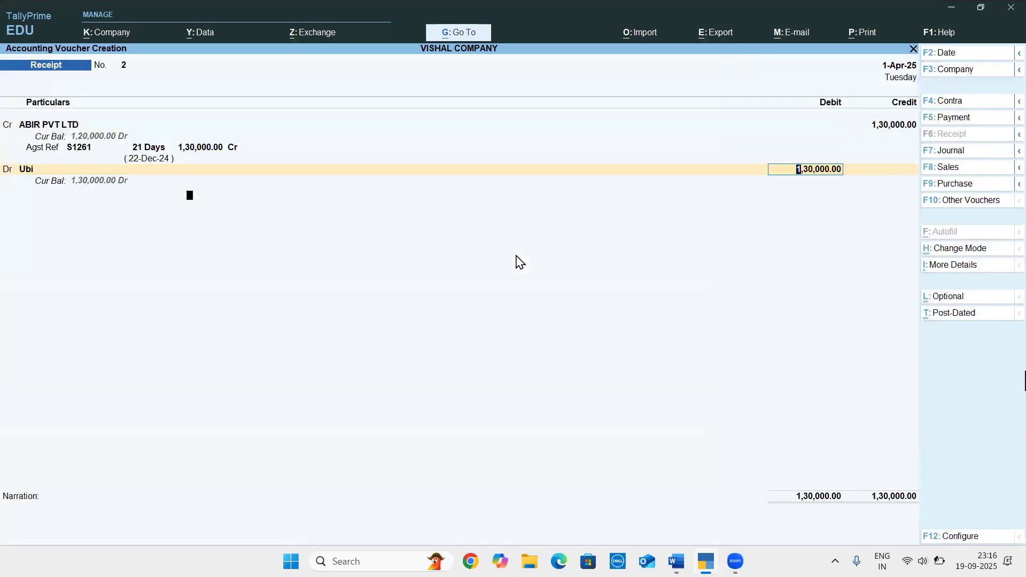
Debit Ubi with 1,30,000 as Cheque/DD and enter instrument number 658400 from the Word document in its bank allocation
key(Return)
key(Return)
key(Return)
key(Return)
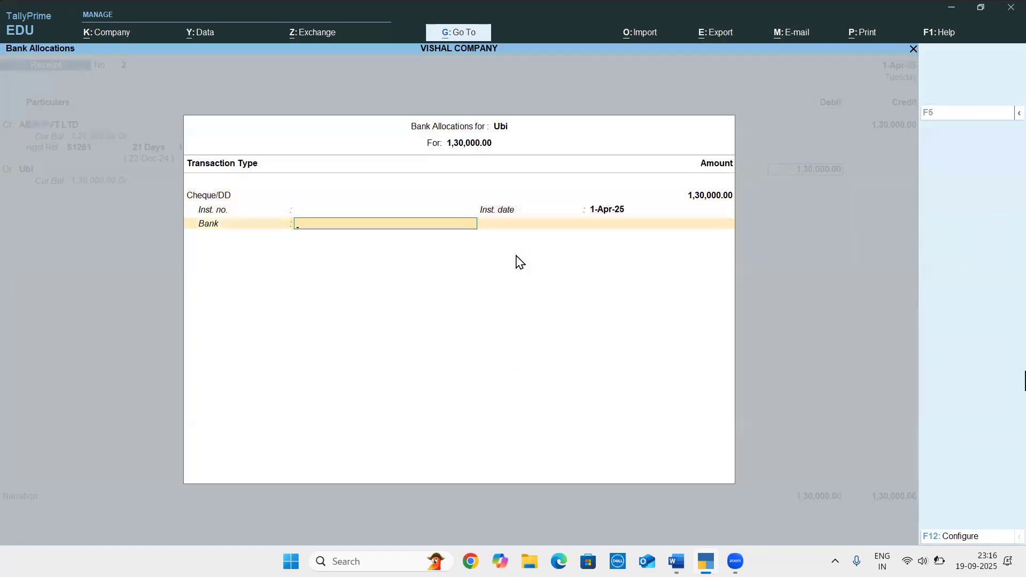
key(alt+Tab)
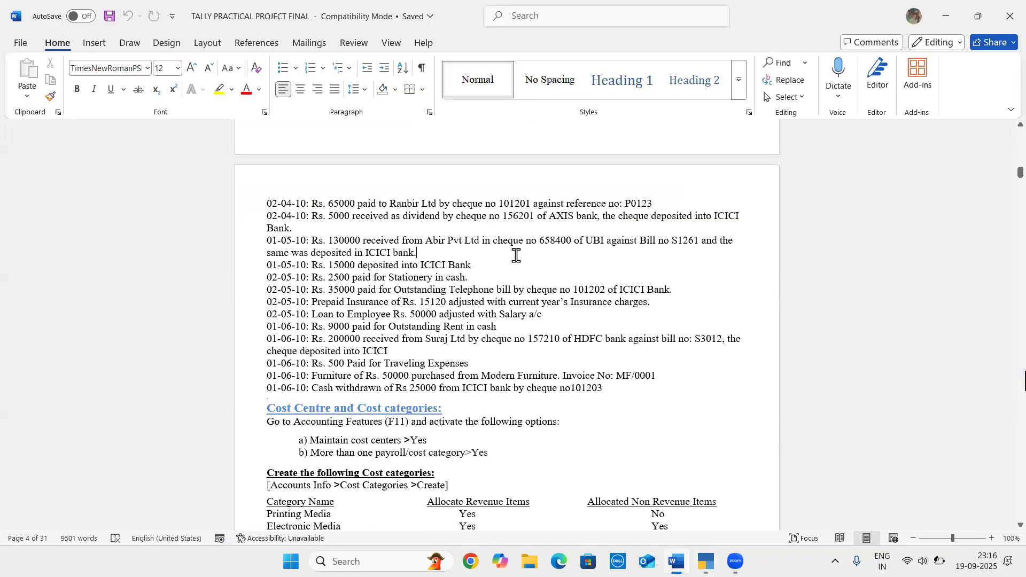
key(alt+Tab)
key(BackSpace)
key(Return)
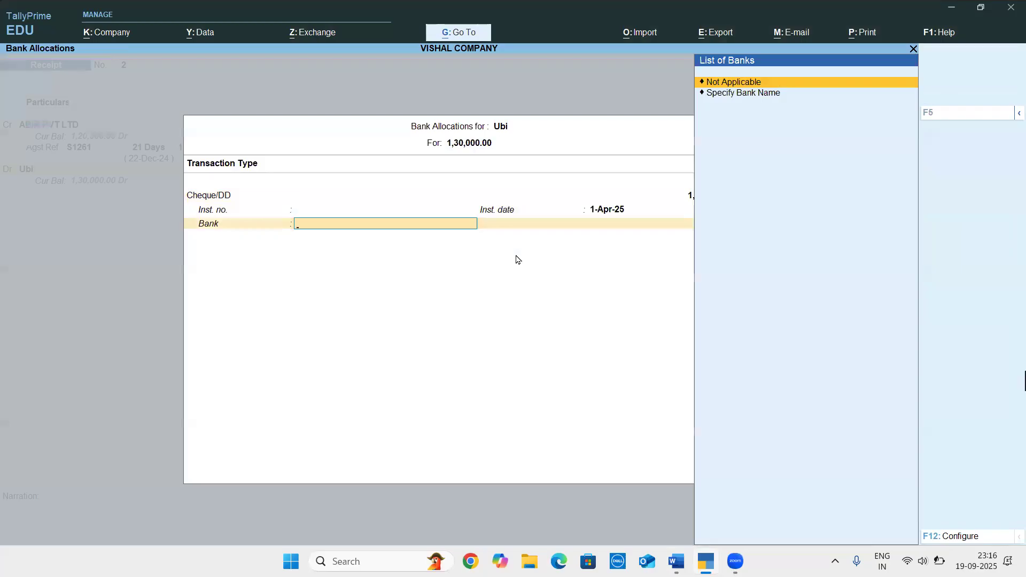
key(BackSpace)
key(BackSpace)
text(658400)
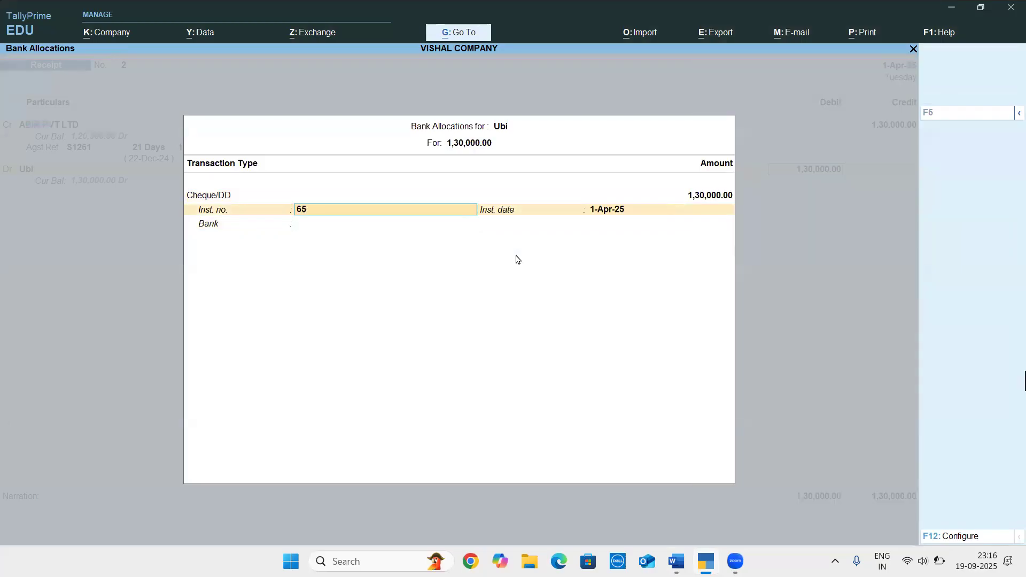
Finish the Ubi bank allocation without a bank name, and save the receipt voucher without a narration
key(Return)
key(Return)
key(Return)
key(Return)
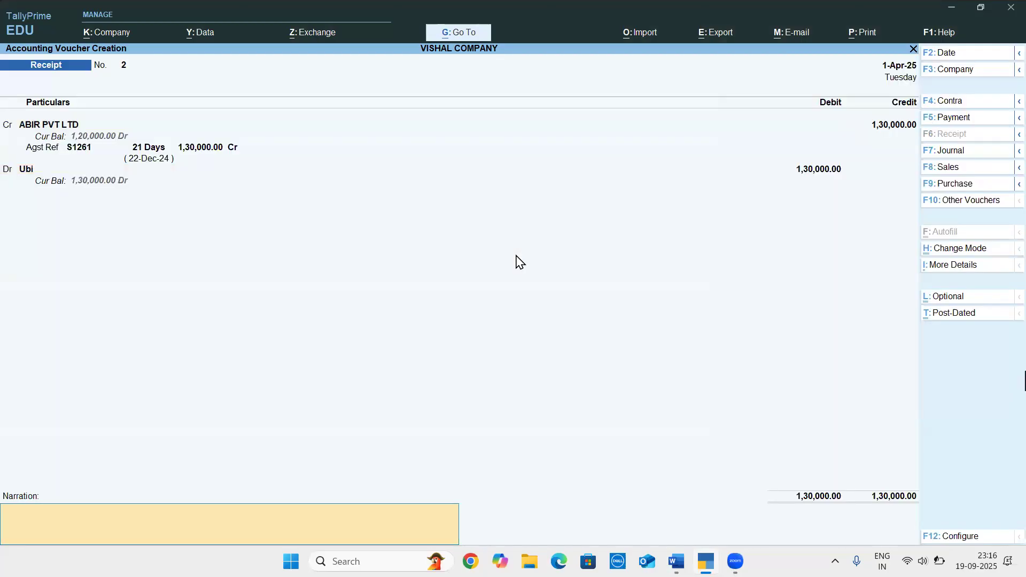
key(Return)
key(Return)
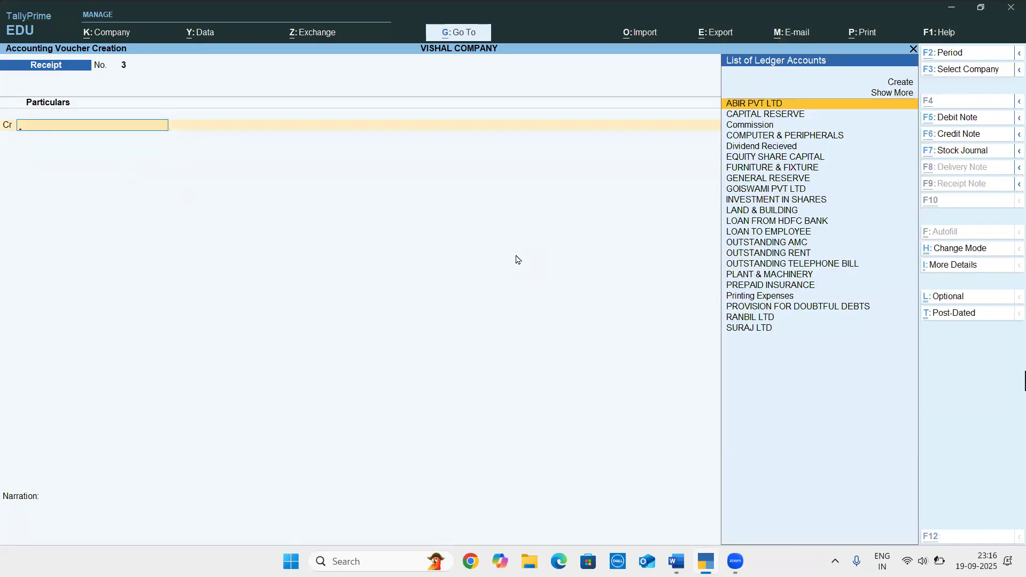
Check the Abir Pvt Ltd deposit entry in the Word document, and start a contra voucher in TallyPrime with Ubi as the credit account
key(alt+Tab)
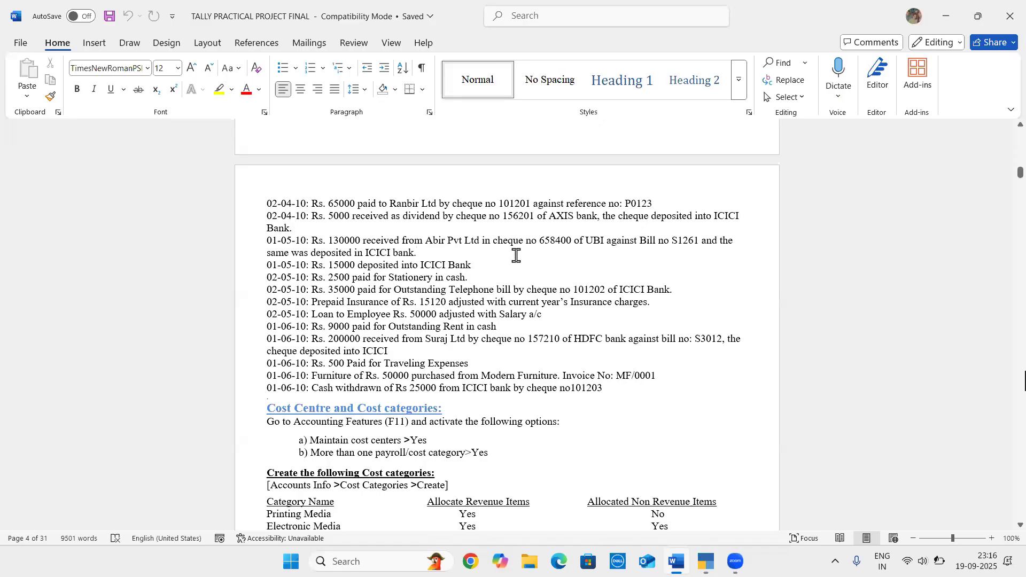
key(alt+Tab)
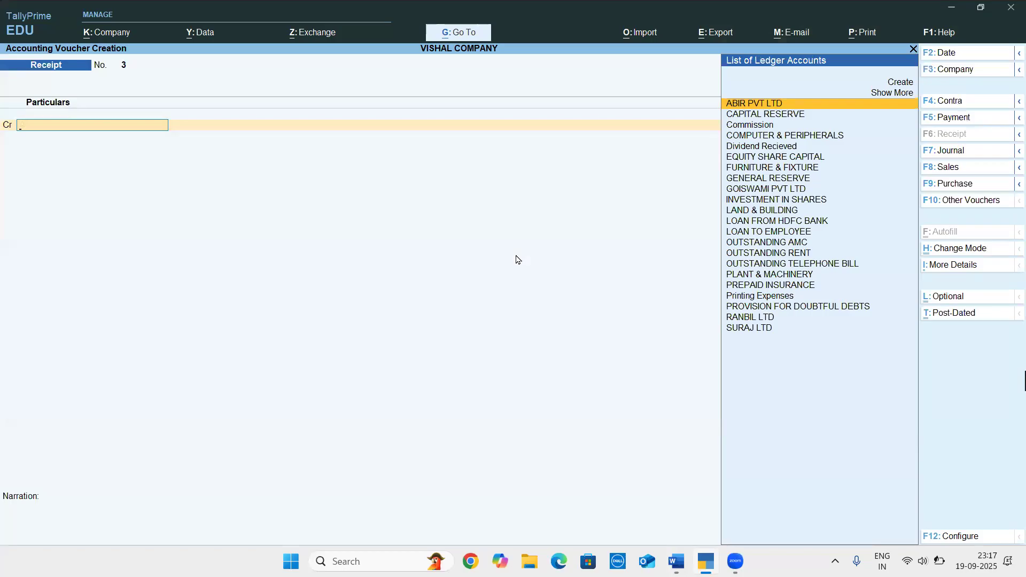
key(F4)
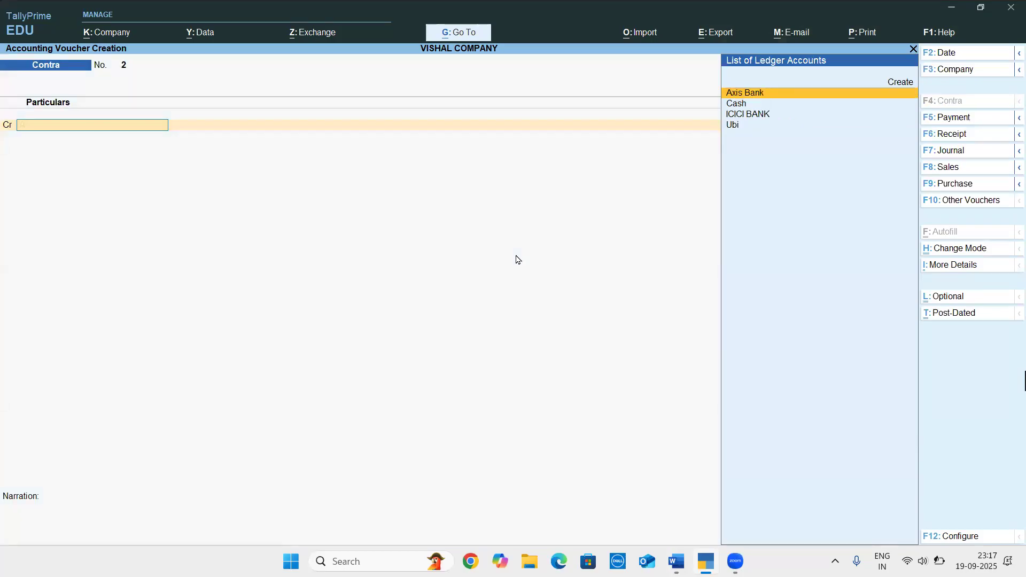
key(alt+Tab)
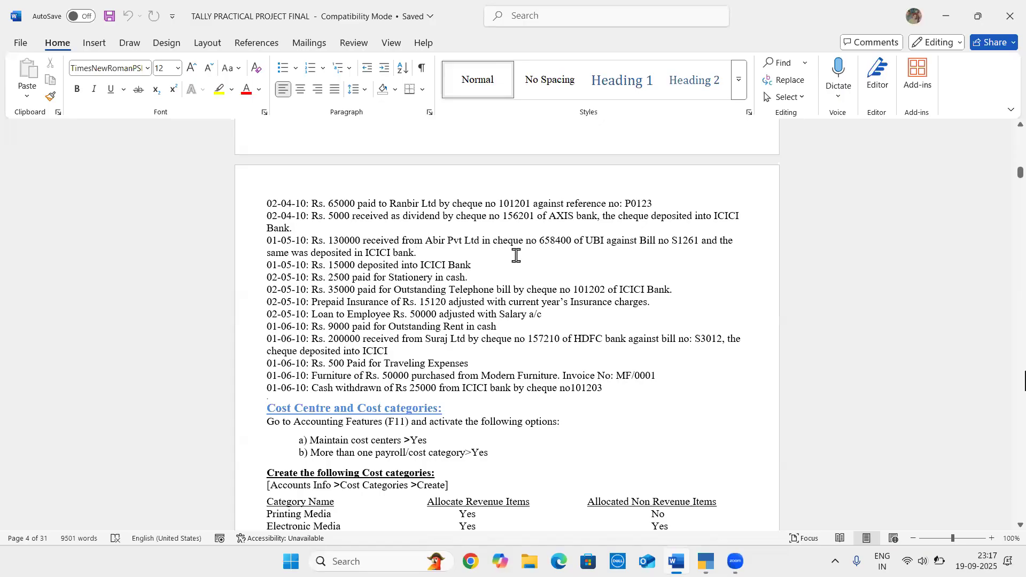
key(alt+Tab)
text(ub)
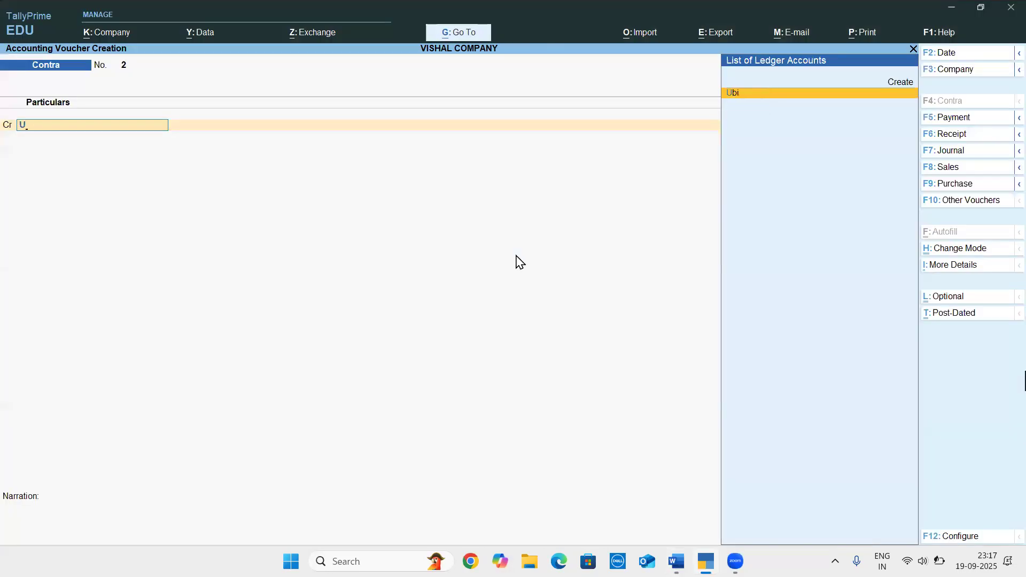
key(Return)
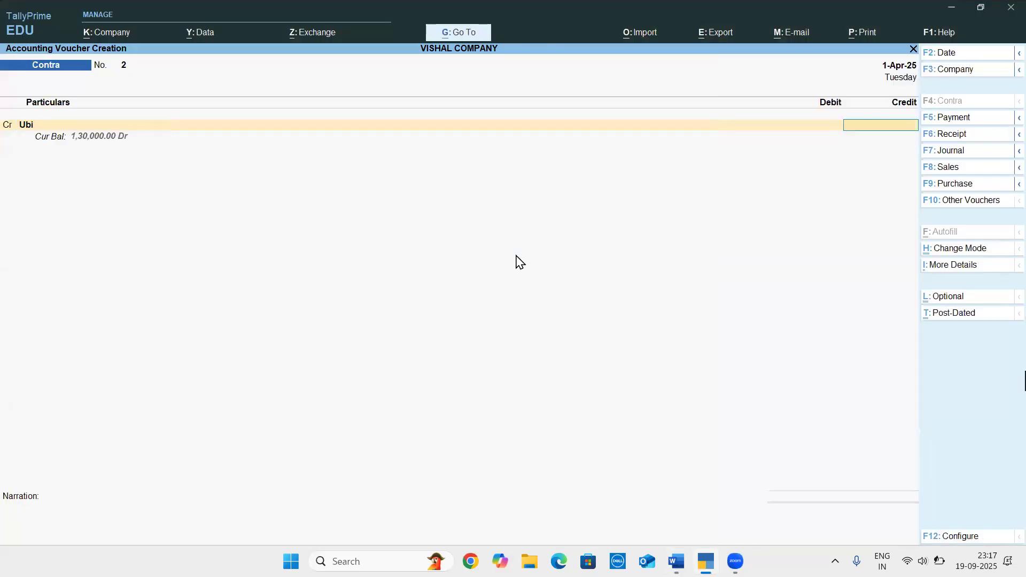
Set the Ubi credit amount to 1,30,000, checking the figure in the Word document
key(alt+Tab)
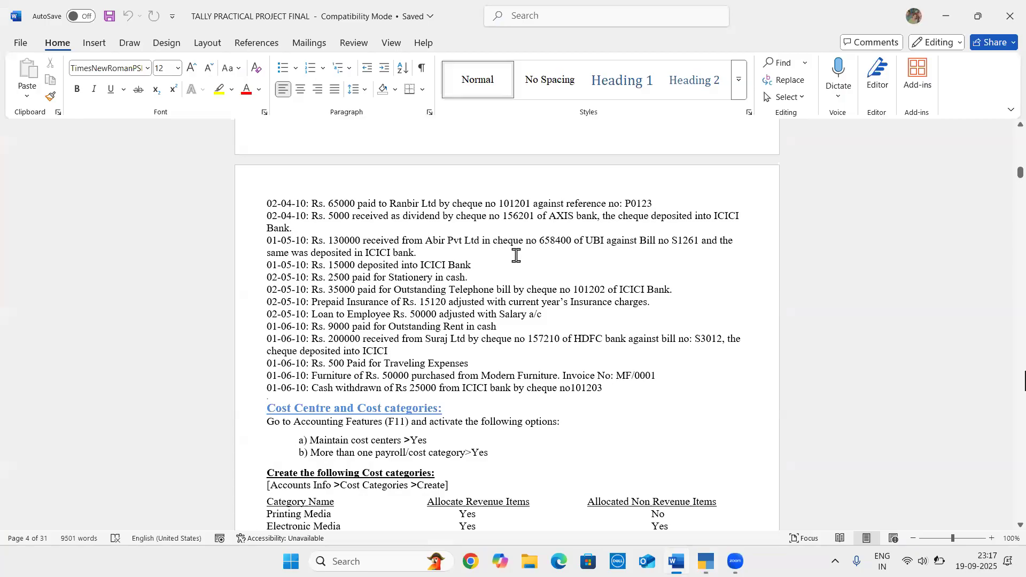
key(alt+Tab)
text(1,30,00)
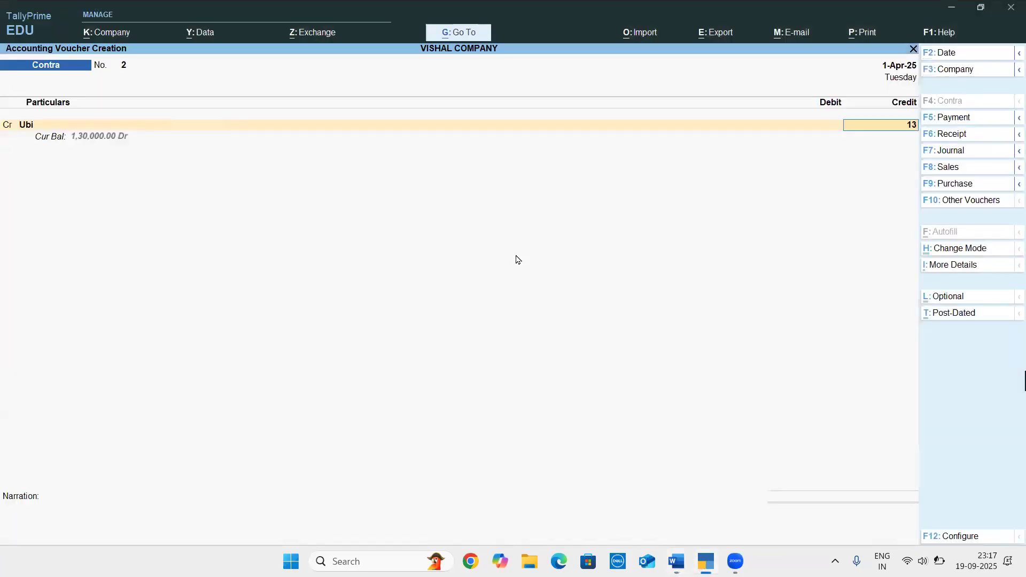
text(0)
key(Return)
Allocate the Ubi credit as Cheque with cheque range Not Applicable and instrument number 658400 from the Word document
key(Return)
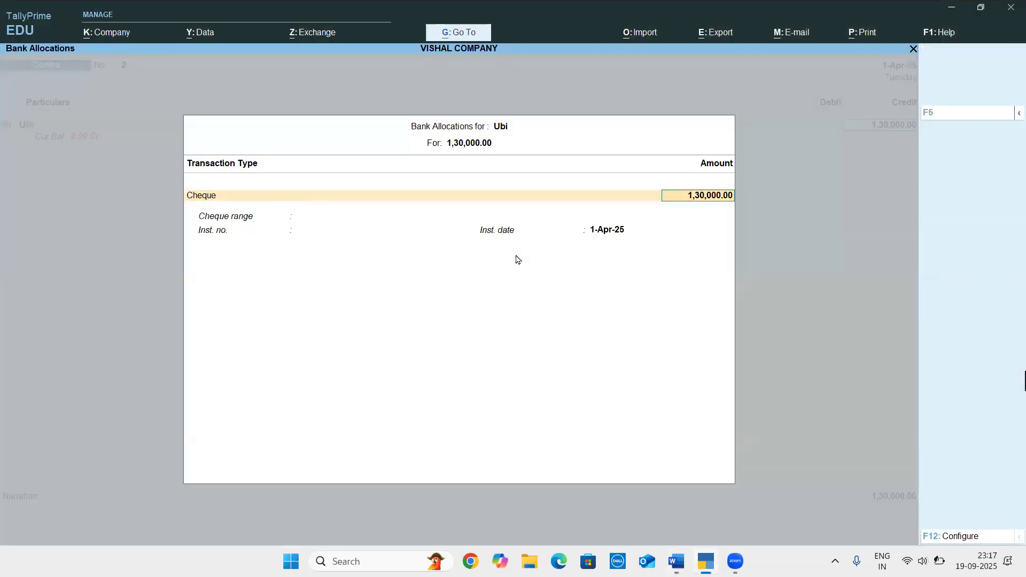
key(Return)
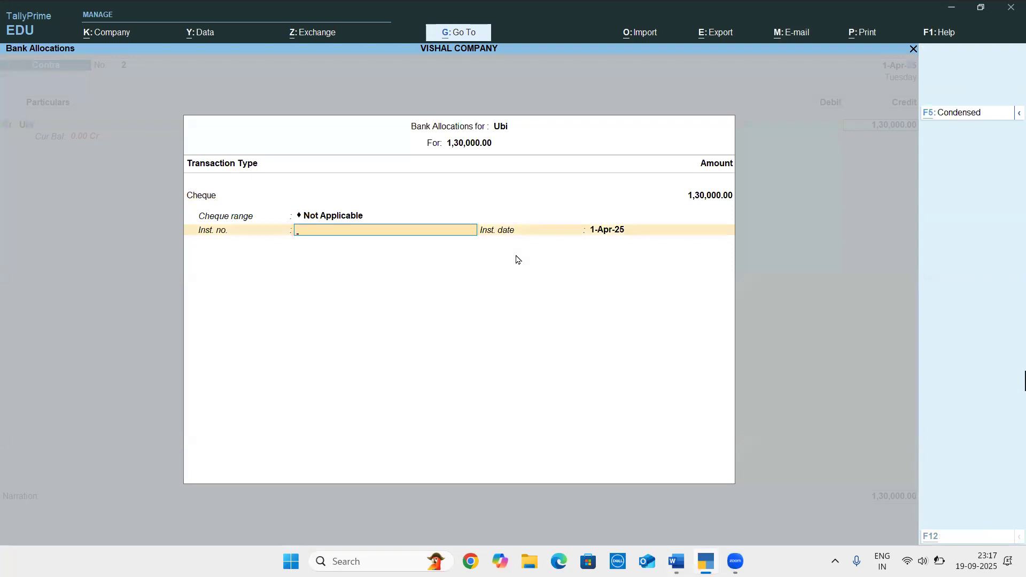
key(alt+Tab)
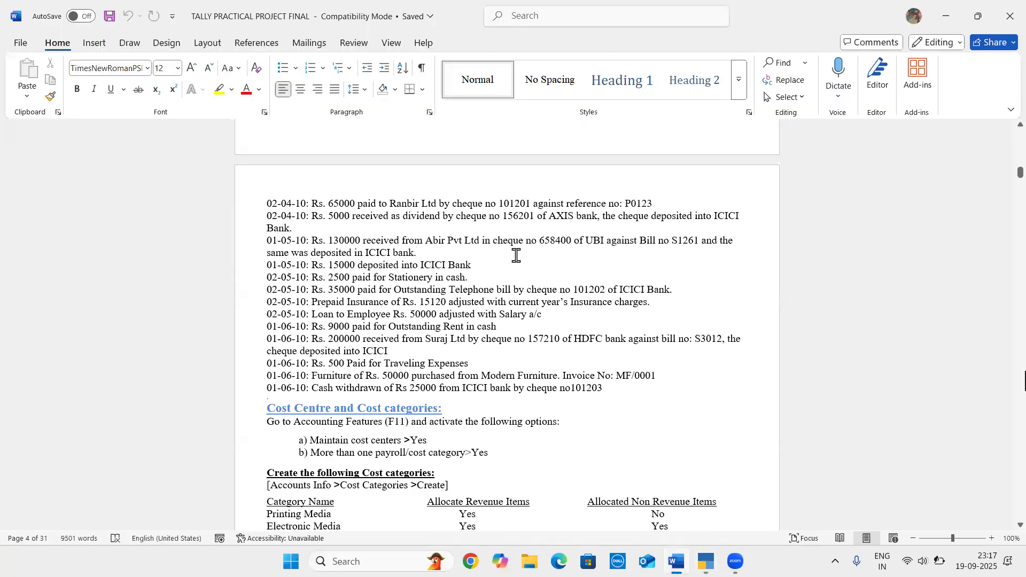
key(alt+Tab)
text(658400)
key(Return)
key(Return)
key(Return)
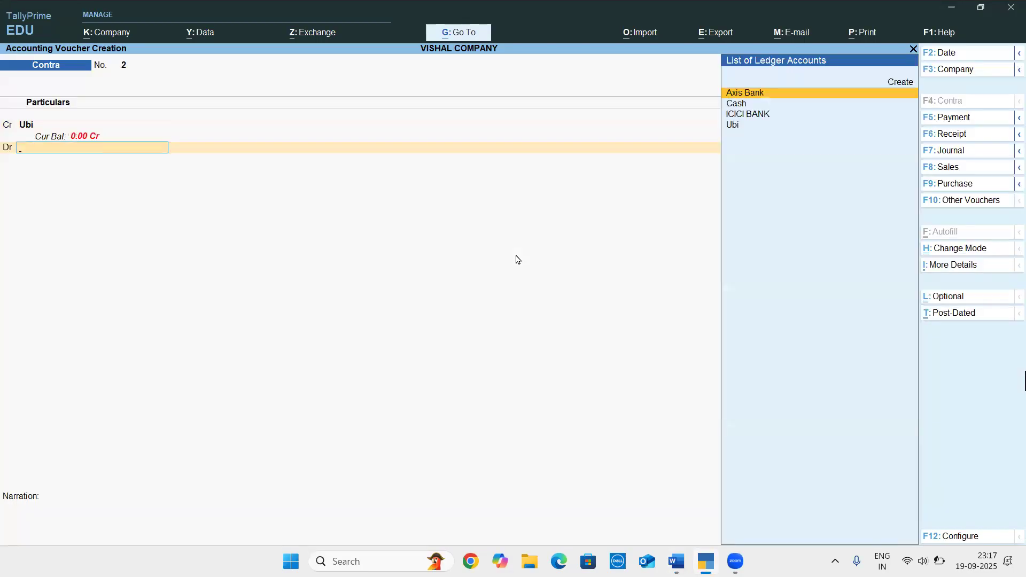
Check the deposit bank in the Word document, and debit ICICI BANK with 1,30,000 as Cheque/DD, leaving the bank name and narration blank
key(alt+Tab)
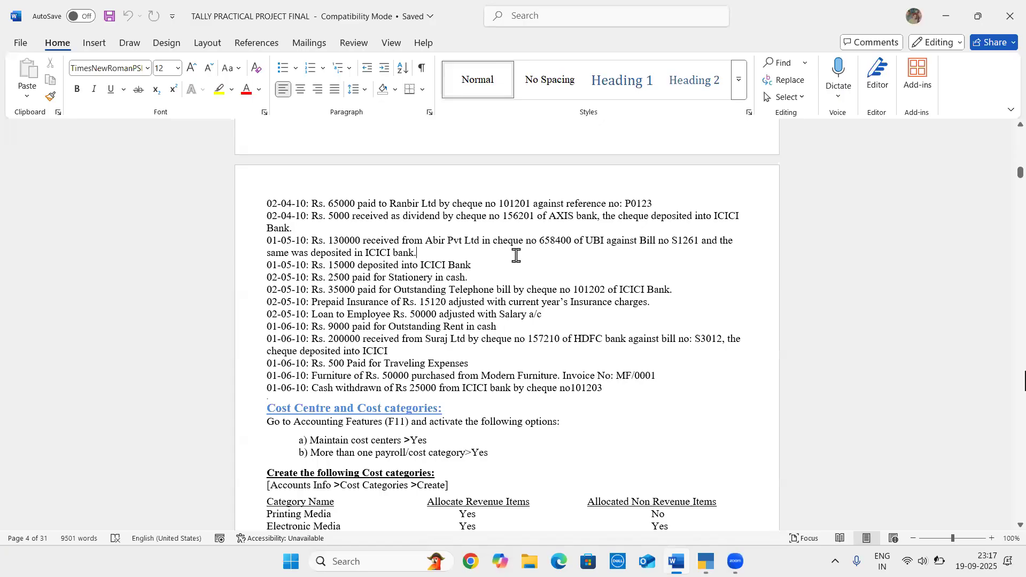
key(alt+Tab)
text(Ic)
key(Return)
key(Return)
key(Return)
key(Return)
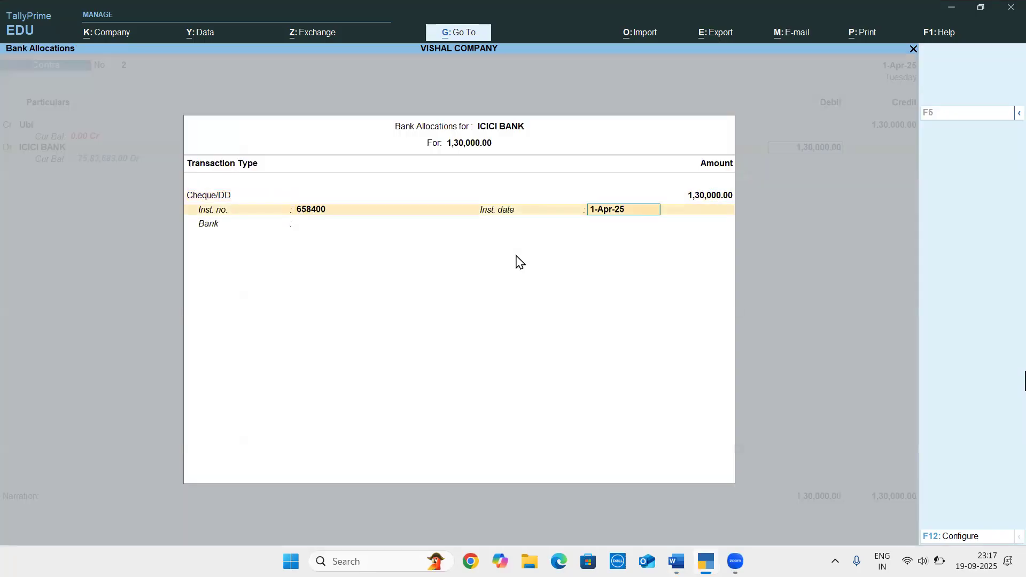
key(Return)
key(Return)
key(Return)
Highlight the 15000 ICICI Bank deposit entry in the Word document, and save the Ubi contra voucher in TallyPrime
key(alt+Tab)
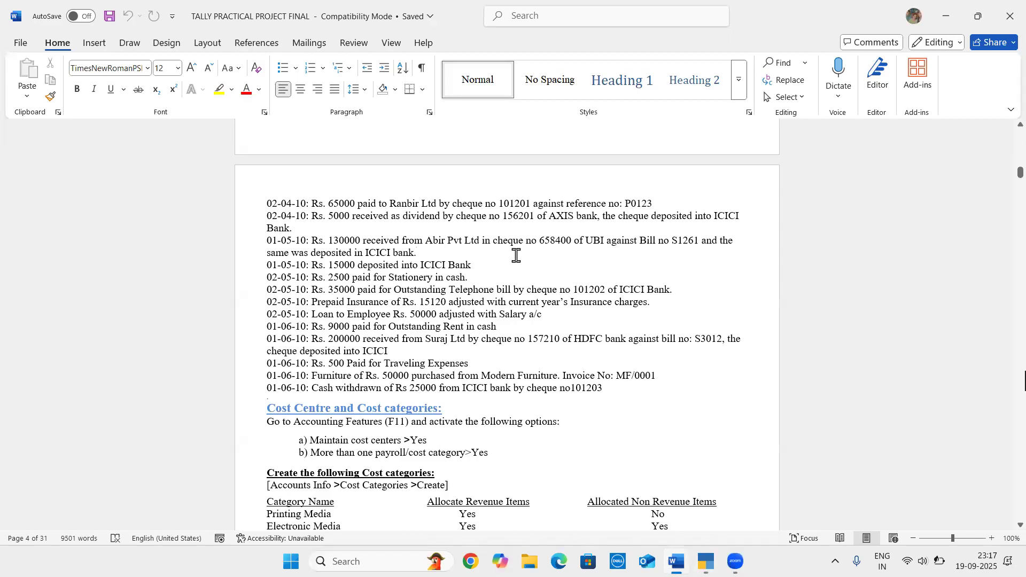
drag(473, 265, 340, 264)
key(alt+Tab)
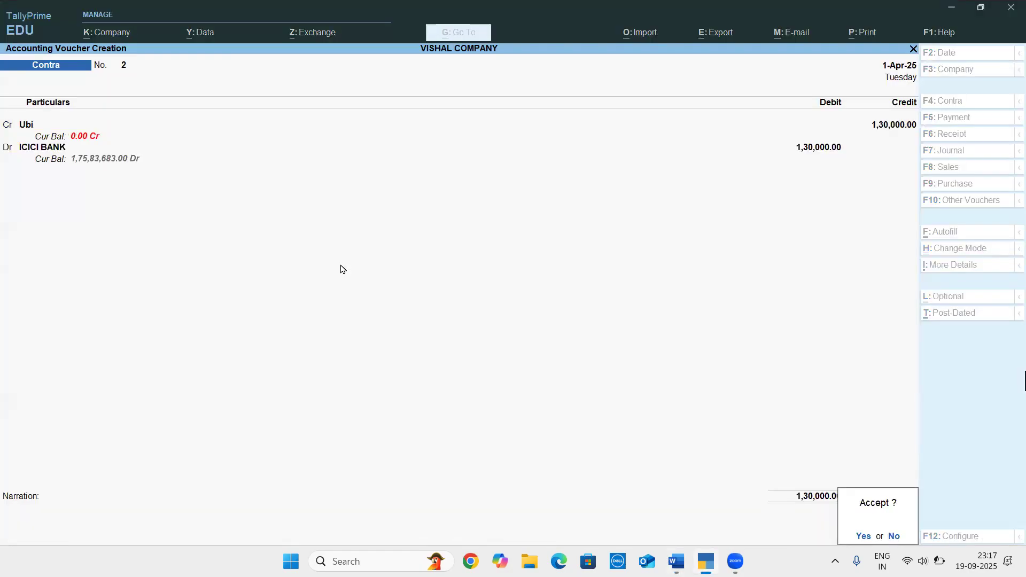
text(y)
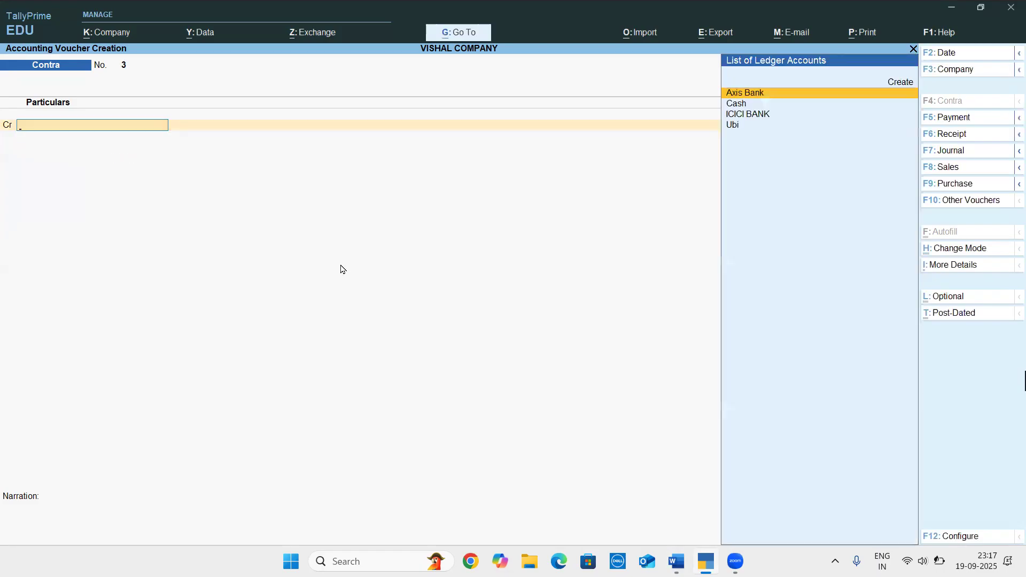
text(ca)
Credit Cash with 15,000 in a new contra voucher and debit ICICI BANK with the same amount as a Cash transaction
key(Return)
text(10000)
key(Return)
text(I)
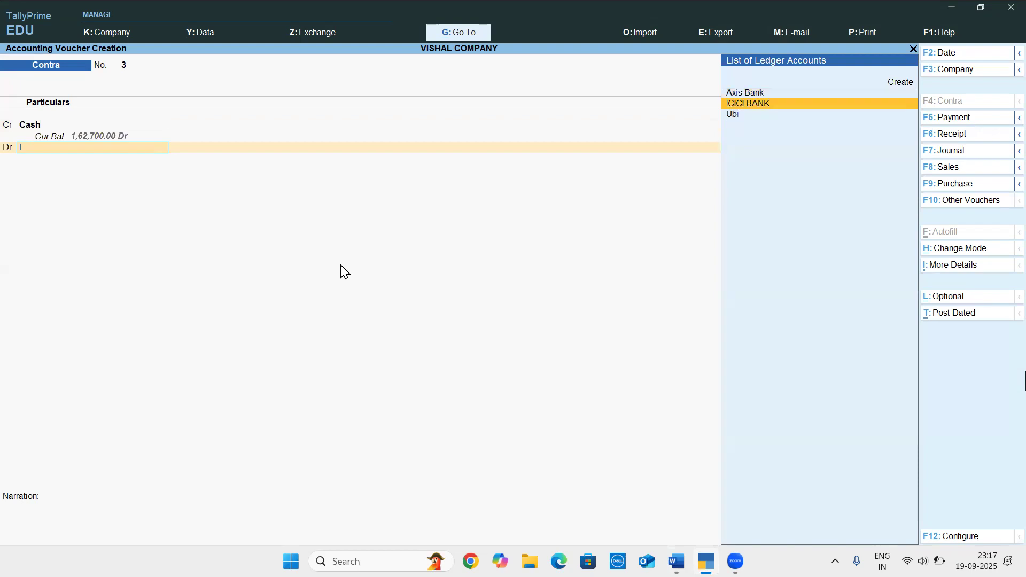
text(viv)
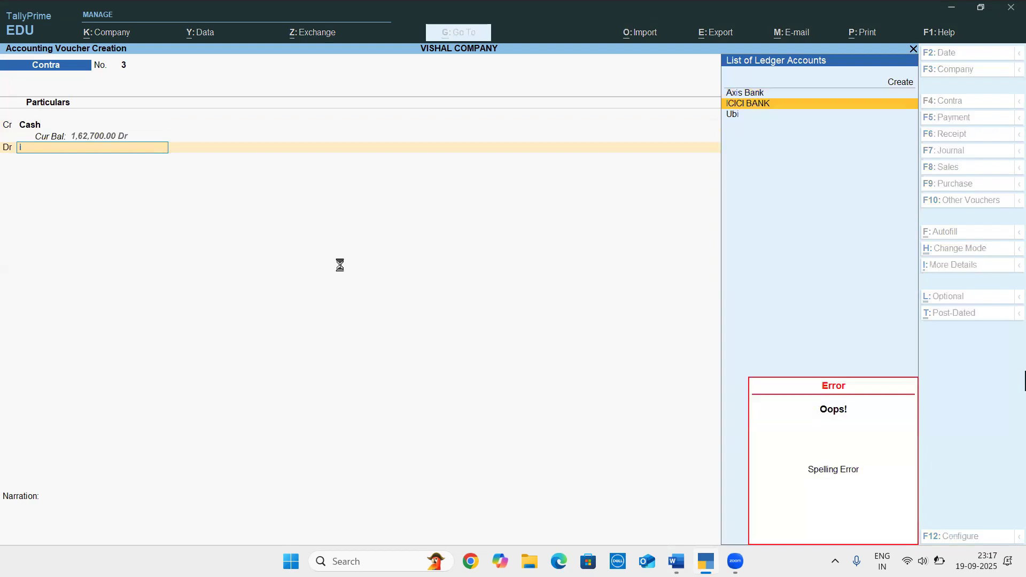
key(Return)
Accept the remaining ICICI BANK cash allocation defaults, and save the 15,000 contra voucher without a narration
key(Return)
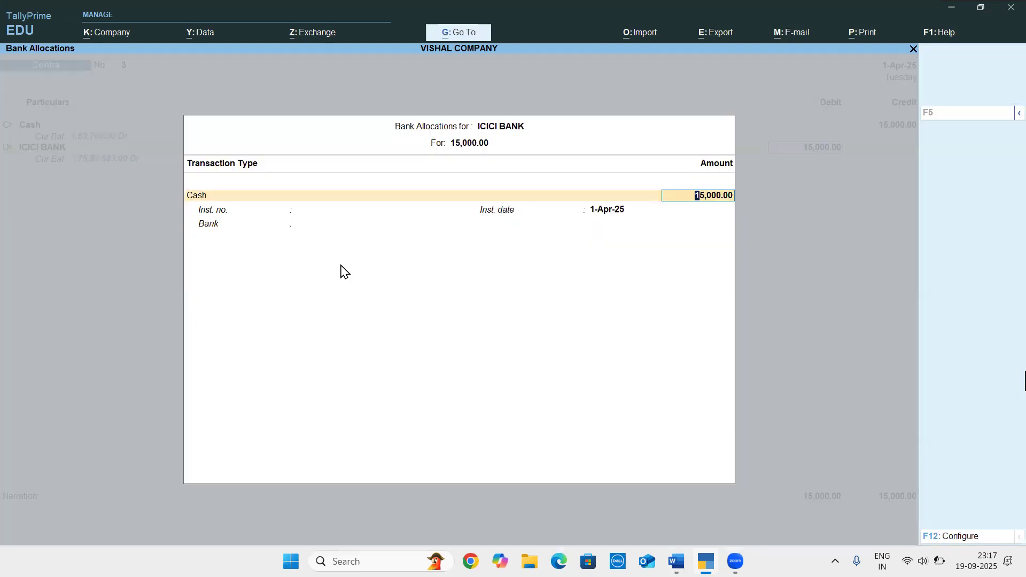
key(Return)
key(Return)
key(Return)
key(Return)
key(Return)
key(Return)
key(Return)
key(Return)
key(Return)
key(Return)
key(Return)
key(Return)
key(Return)
key(Return)
key(Return)
key(Return)
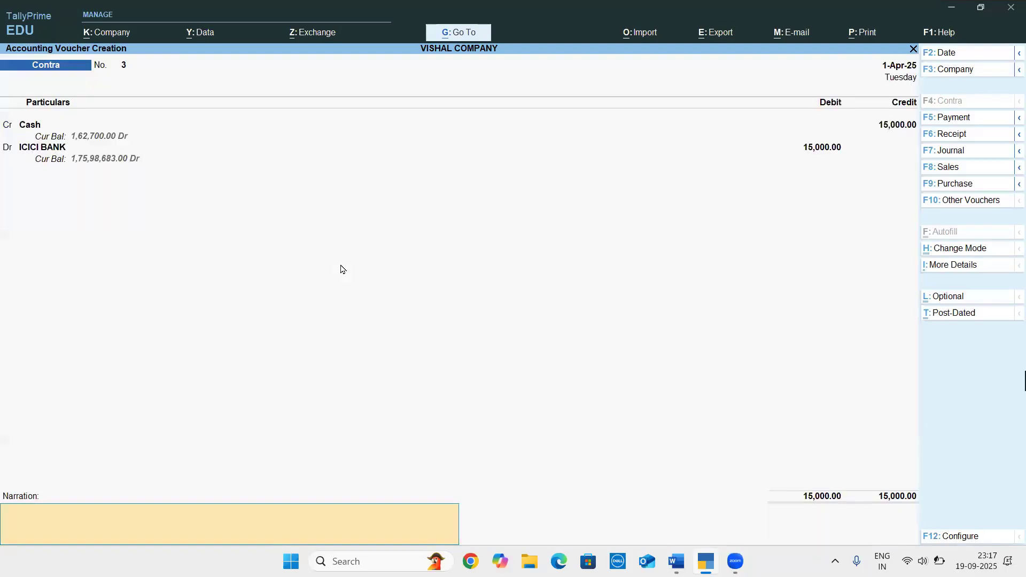
key(Return)
key(Return)
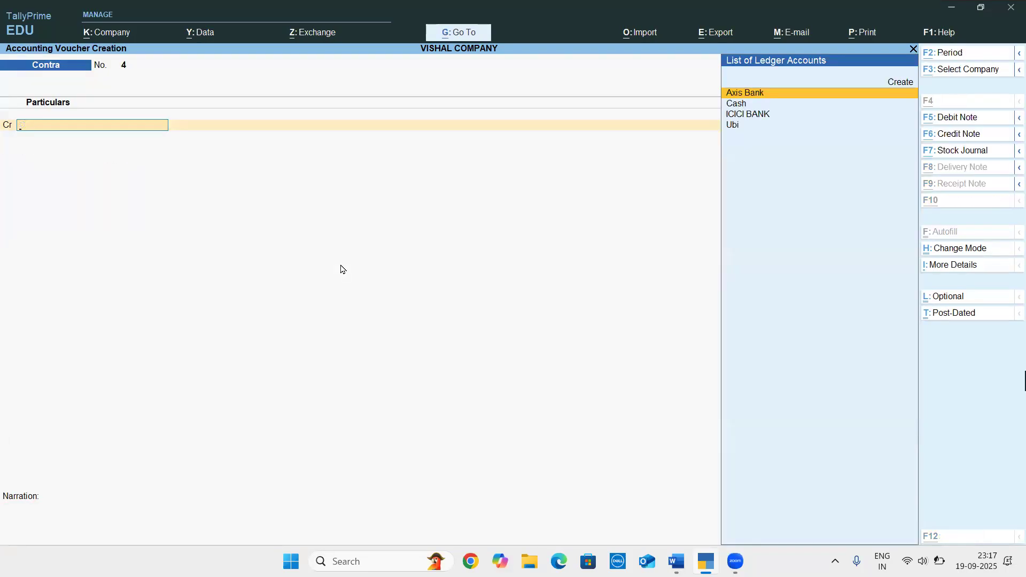
Check the Stationery payment entry in the Word document, and start a payment voucher in TallyPrime
key(alt+Tab)
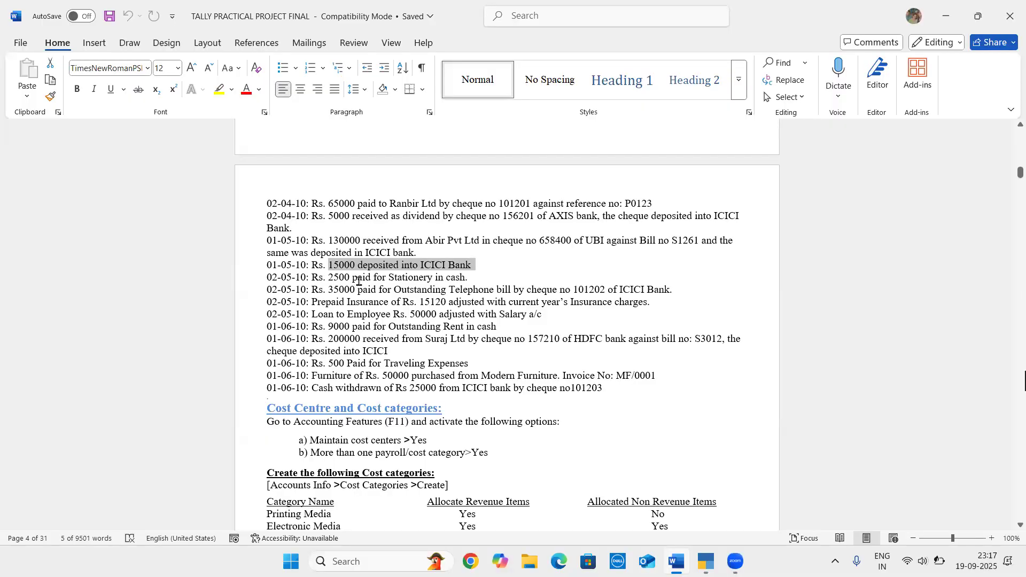
click(358, 281)
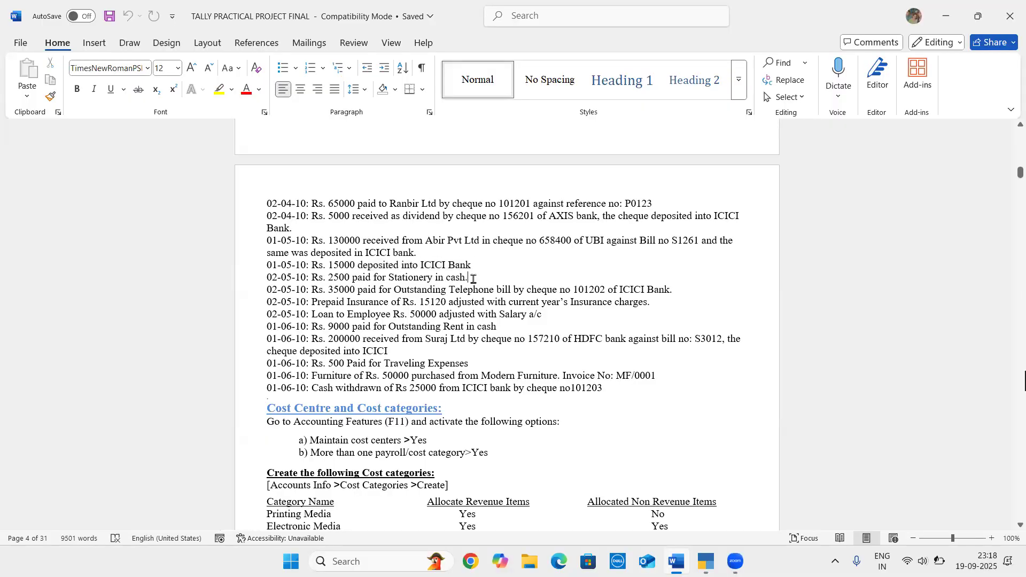
key(alt+Tab)
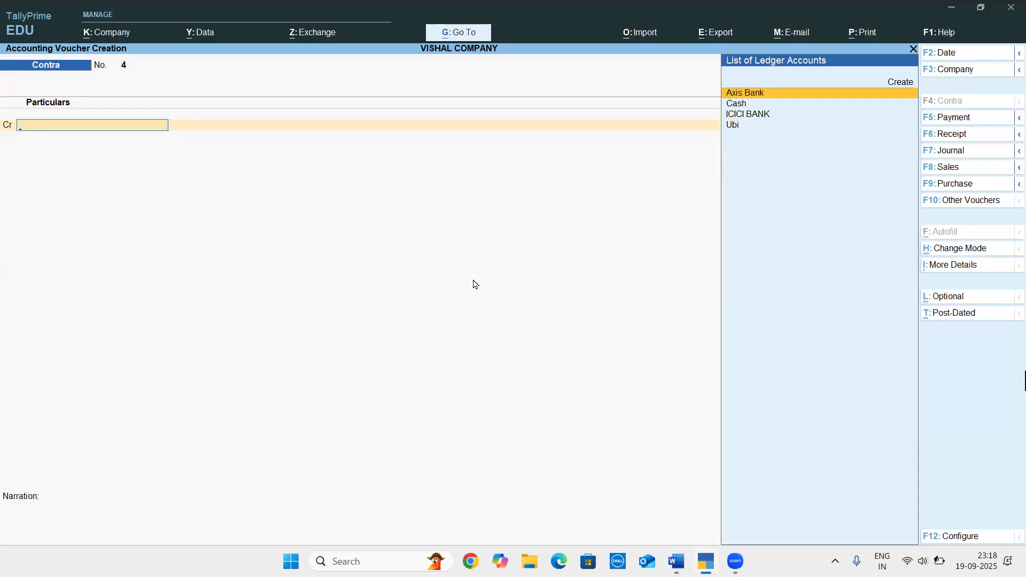
key(F5)
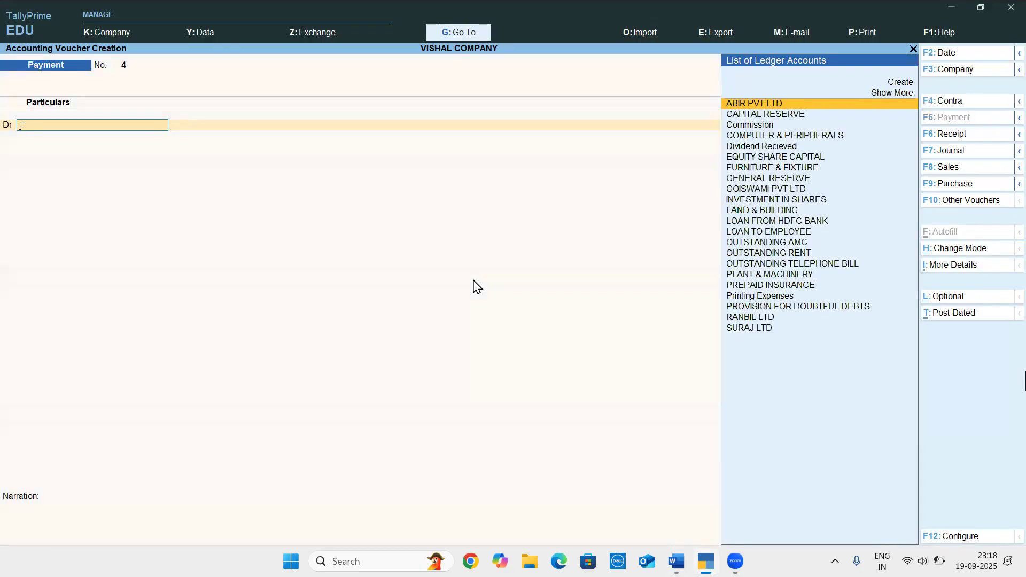
Create a ledger named Stationery Expenses under Indirect Expenses as the debit account, keeping its other settings at their defaults
key(alt+c)
text(St)
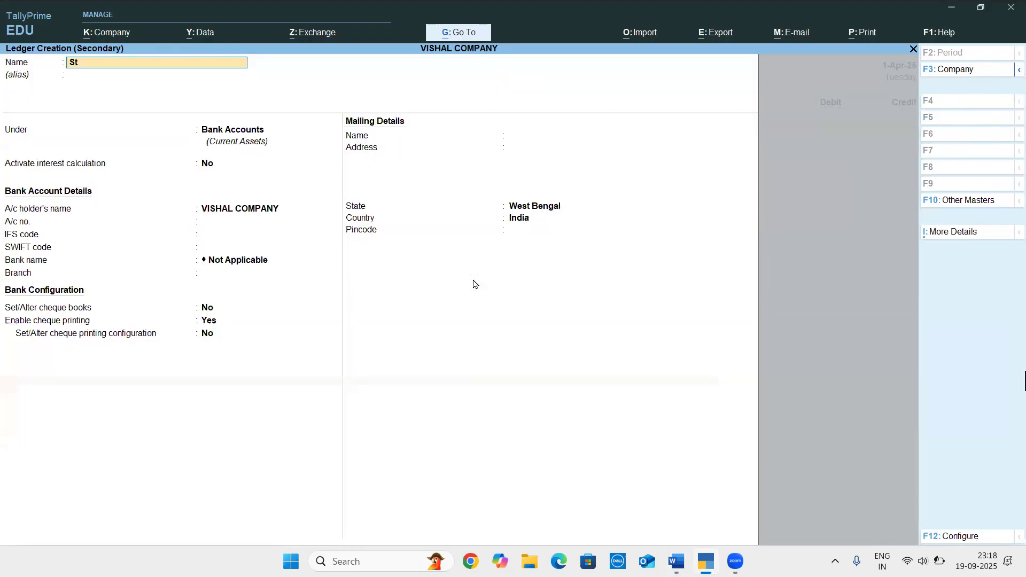
text(ationery Expenses)
key(Return)
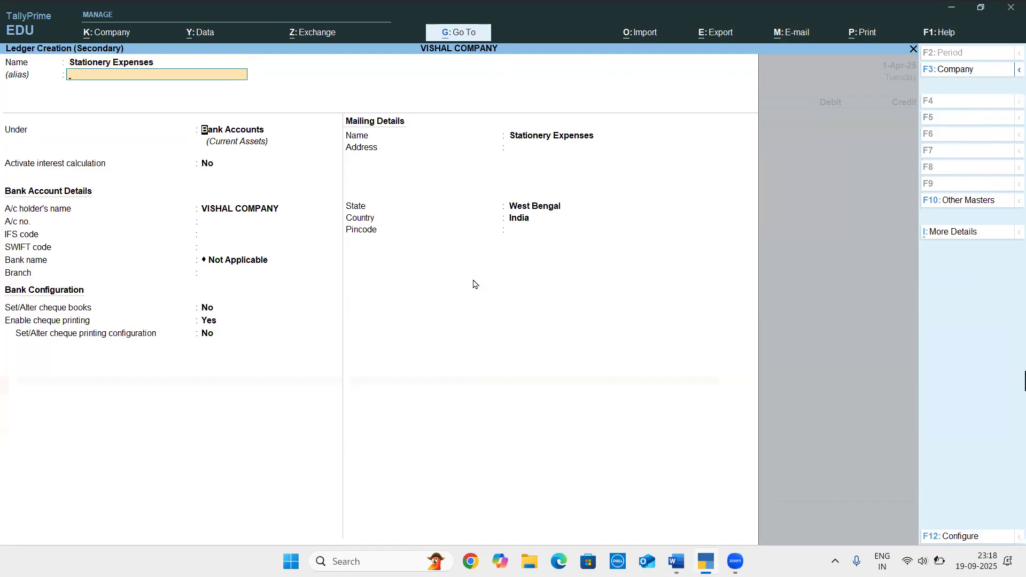
text(ind)
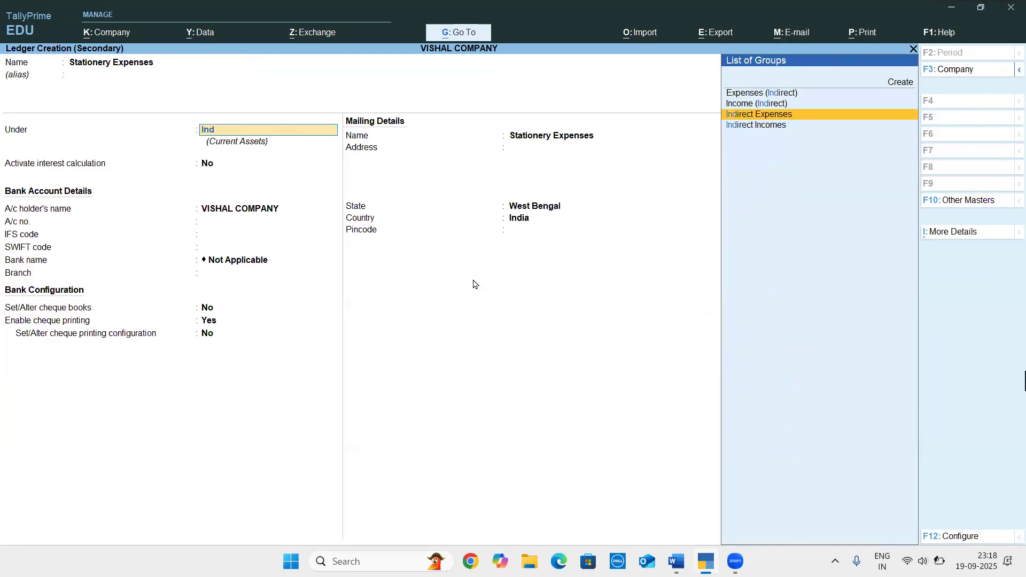
key(Return)
key(Return)
key(Return)
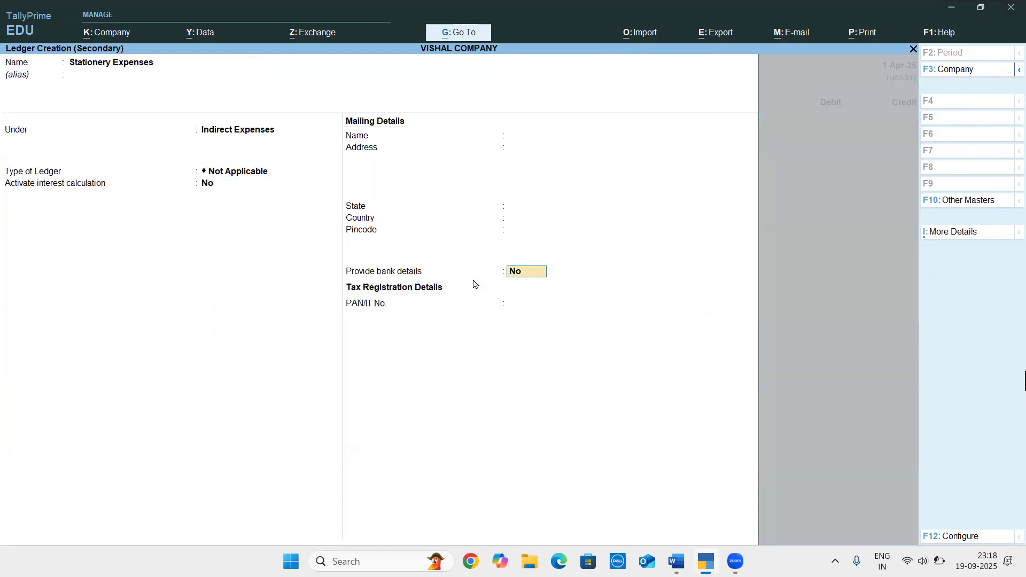
key(ctrl+a)
Debit Stationery Expenses with 2,500 from the Word document, credit Cash, and save the payment voucher without a narration
key(alt+Tab)
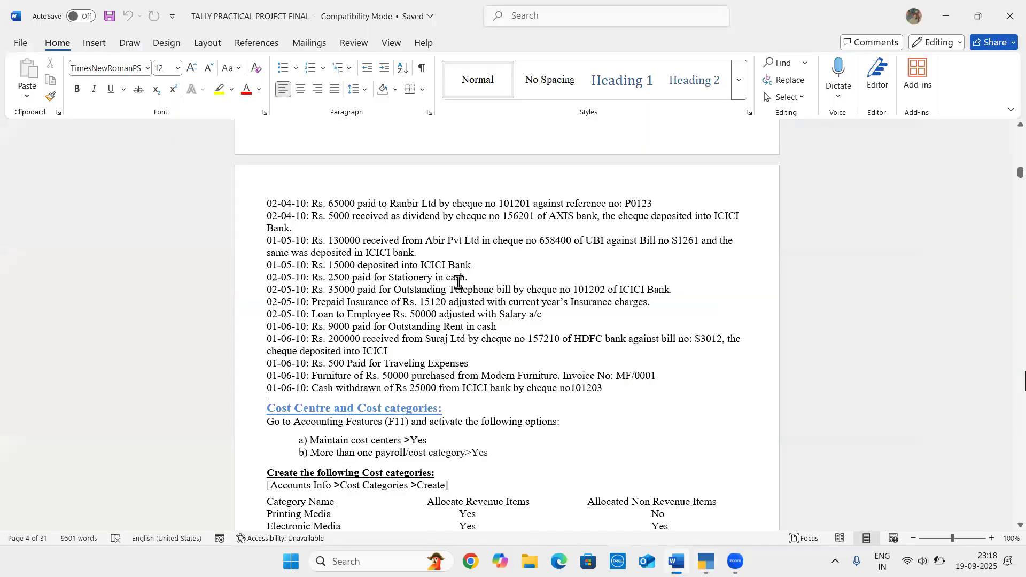
key(alt+Tab)
text(2500)
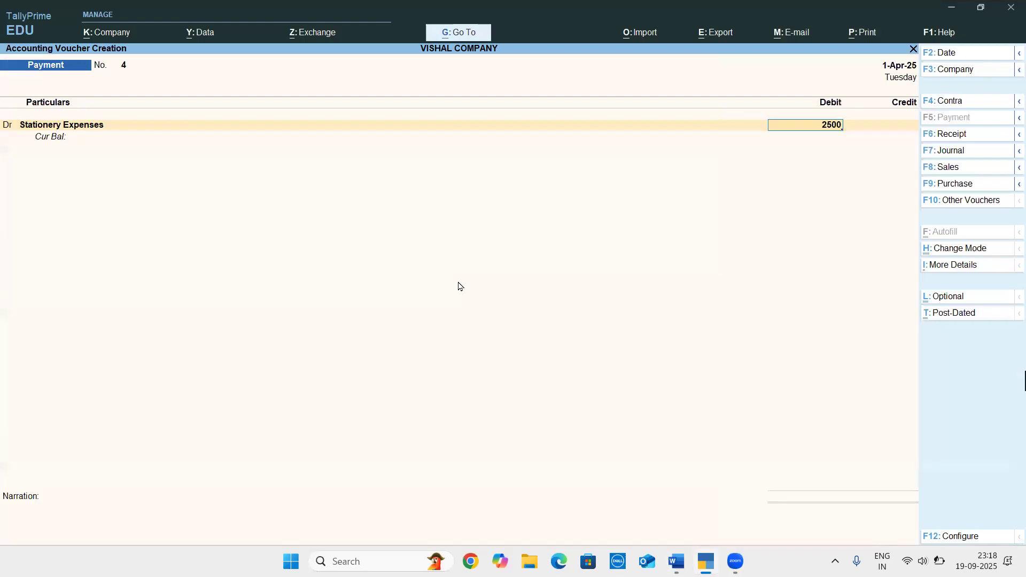
key(Return)
text(cas)
key(Return)
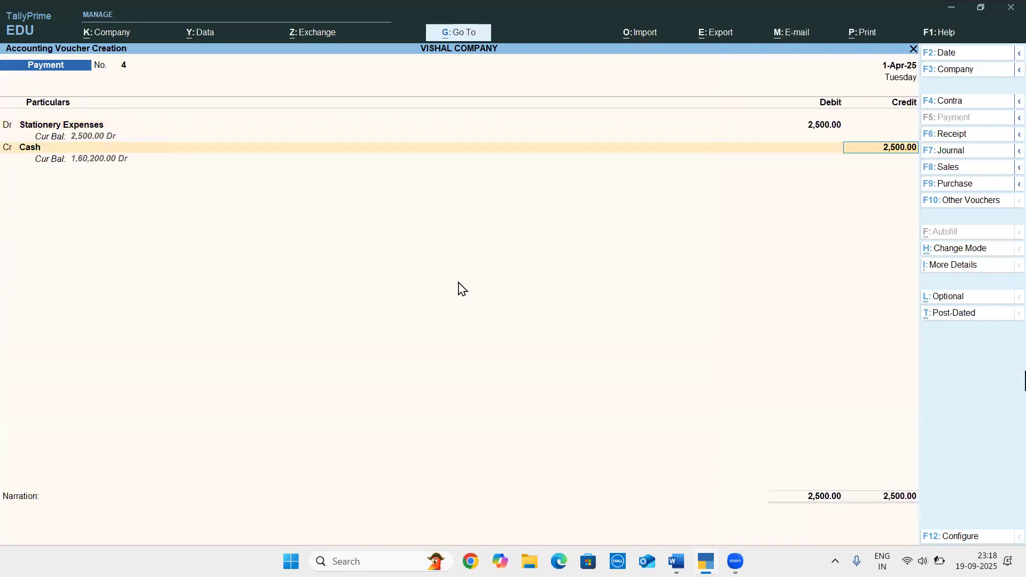
key(Return)
key(Return)
key(Return)
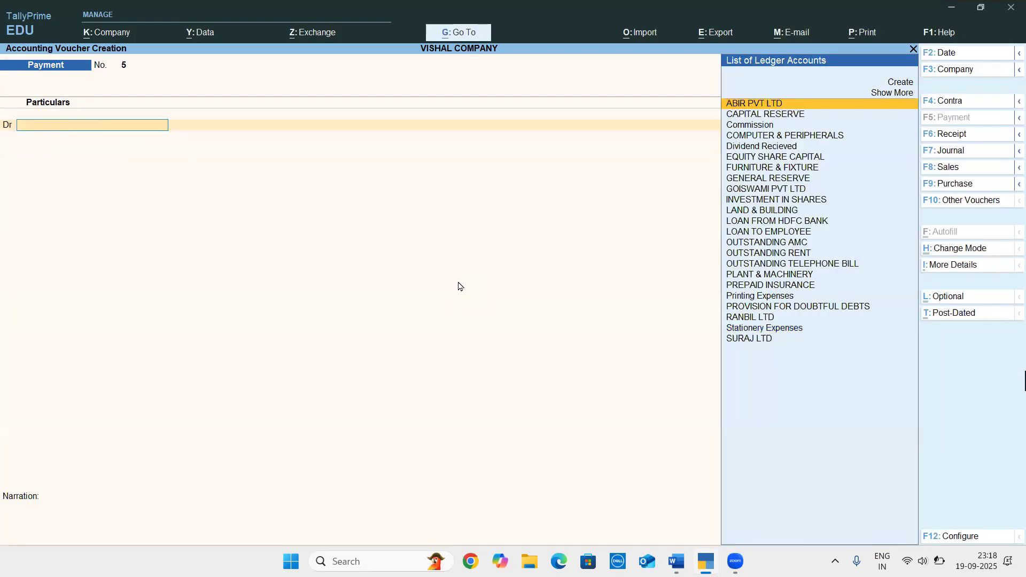
Check the Outstanding Telephone bill entry in the Word document, and debit OUTSTANDING TELEPHONE BILL with 35,000 in the TallyPrime payment voucher
key(alt+Tab)
key(Down)
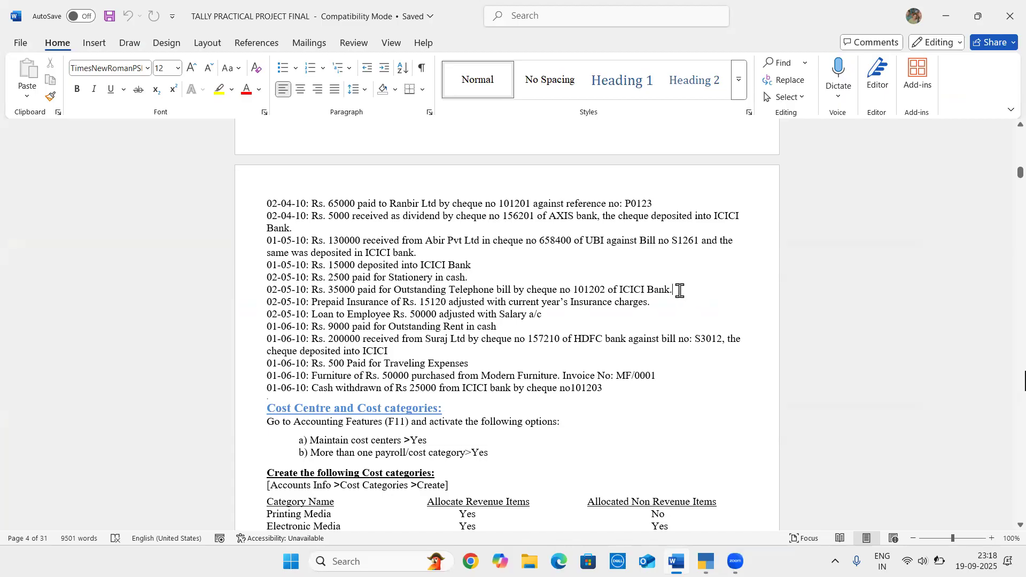
key(alt+Tab)
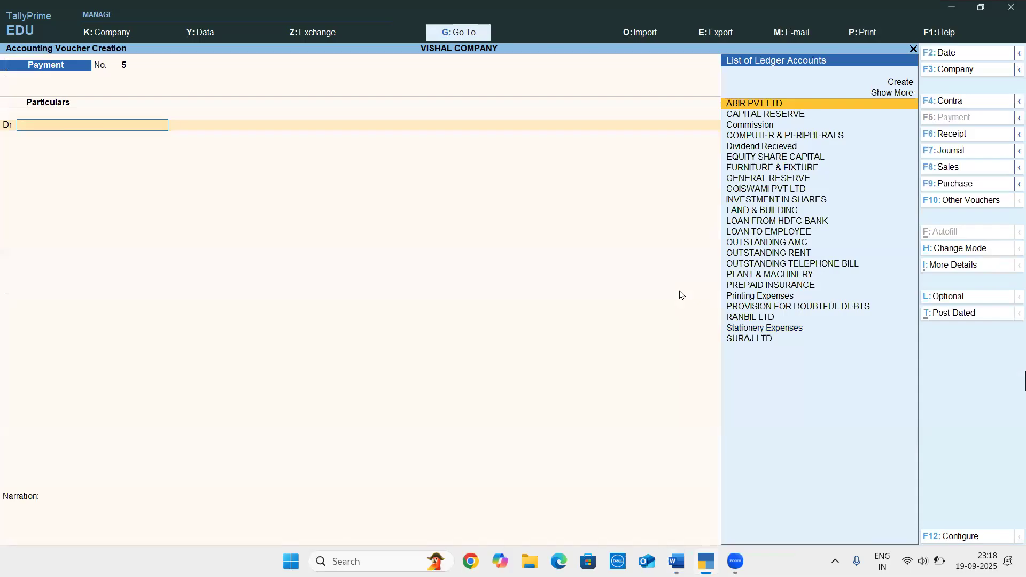
key(alt)
key(alt+Tab)
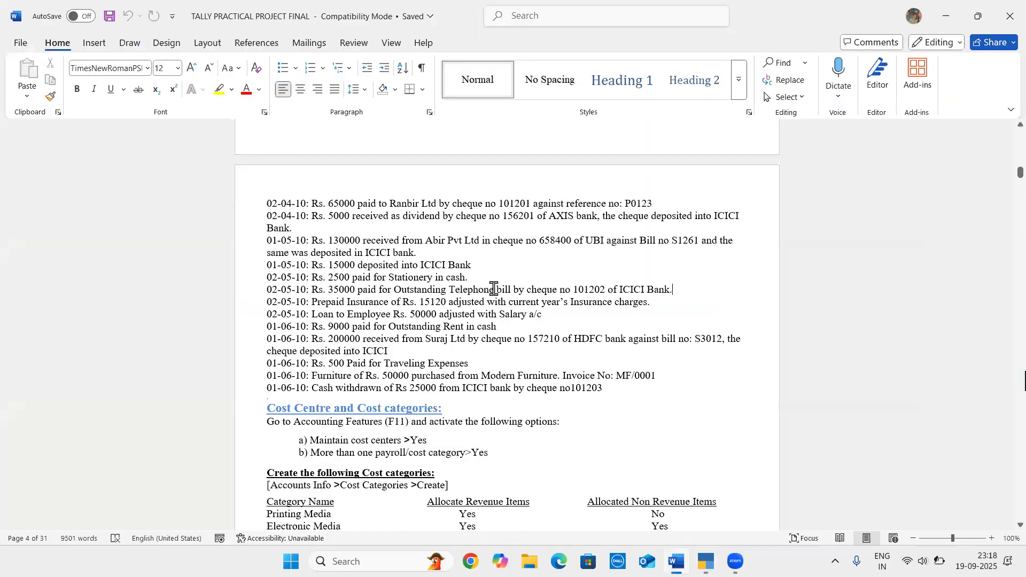
key(alt+Tab)
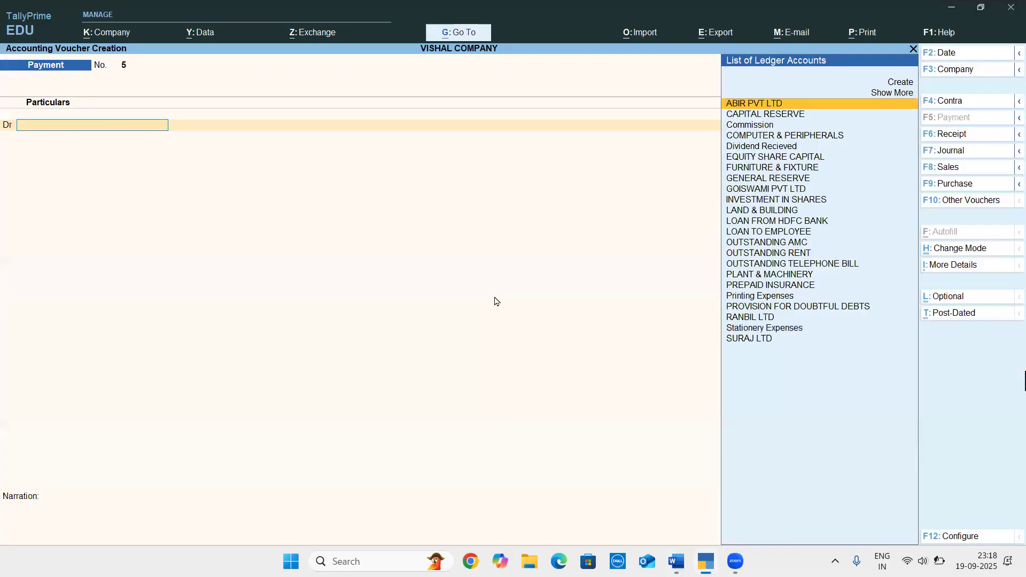
text(Out)
key(Down)
key(Down)
key(Return)
text(35000)
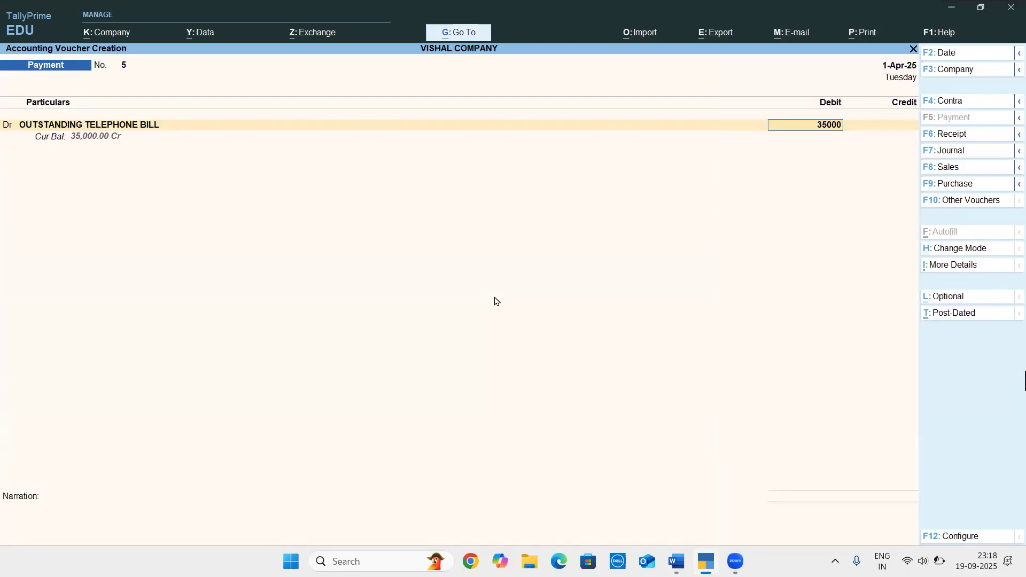
key(Return)
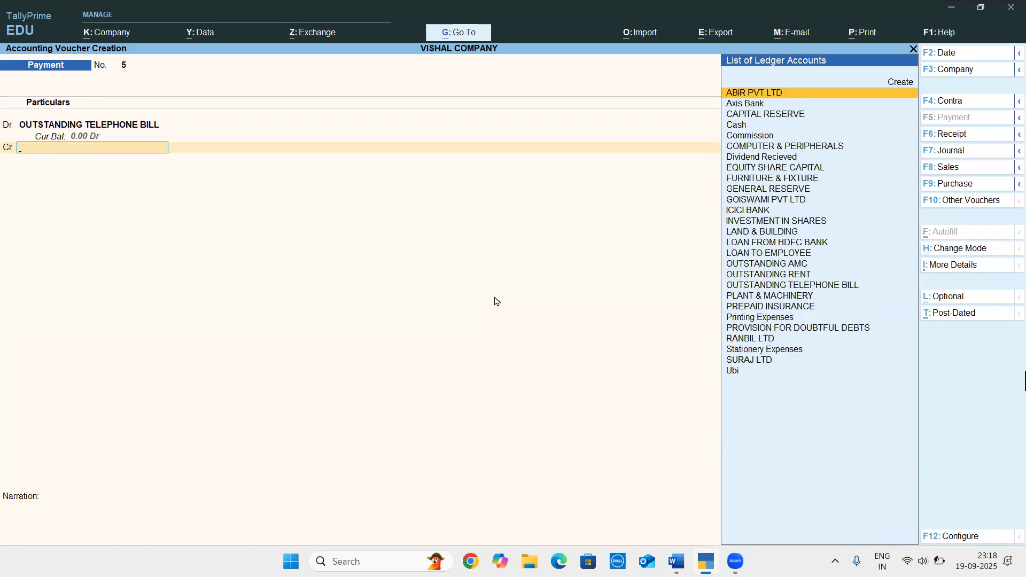
Credit ICICI BANK with 35,000, and keep Cheque as the transaction type with the cheque range Not Applicable
key(alt+Tab)
key(alt+Tab)
text(ici)
key(Return)
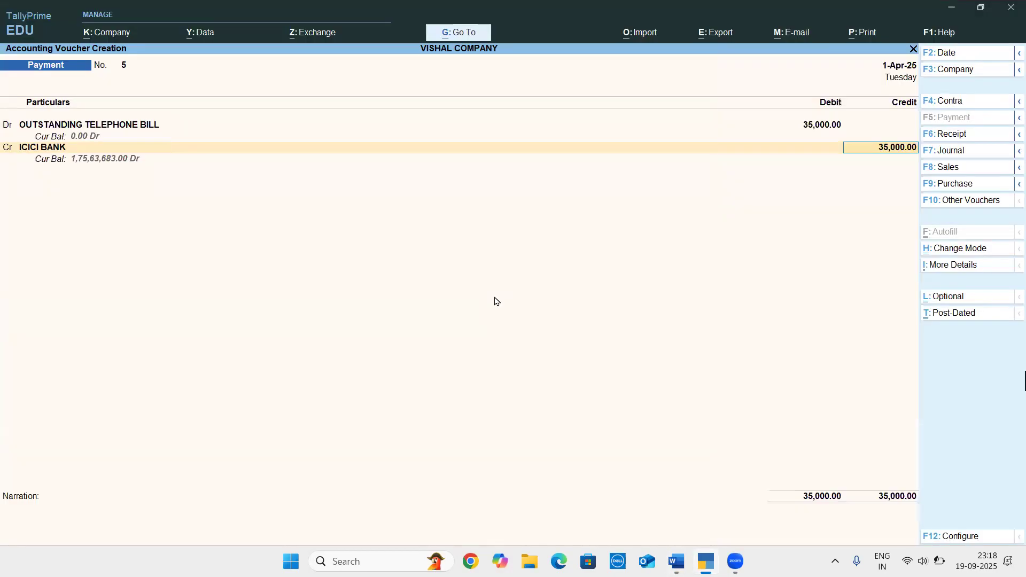
key(Return)
key(Return)
key(Return)
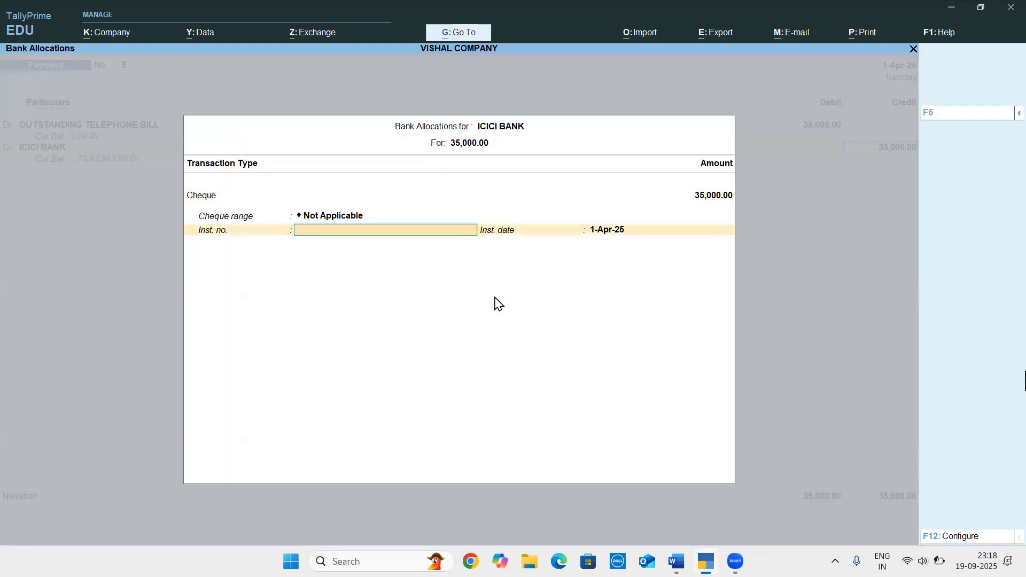
Enter cheque number 101202 from the Word document as the instrument number, and save the payment voucher without a narration
key(alt+Tab)
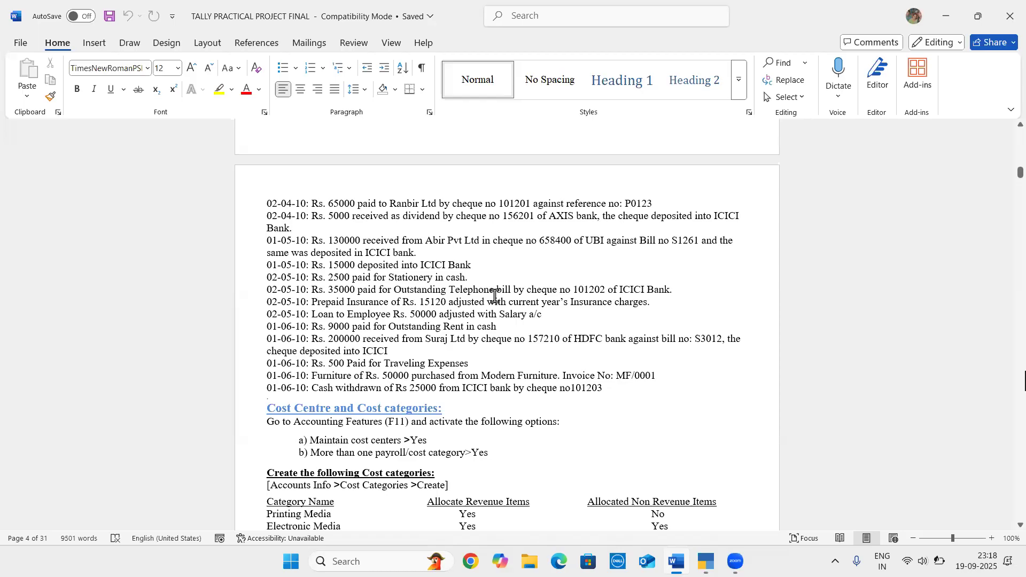
key(alt+Tab)
text(101202)
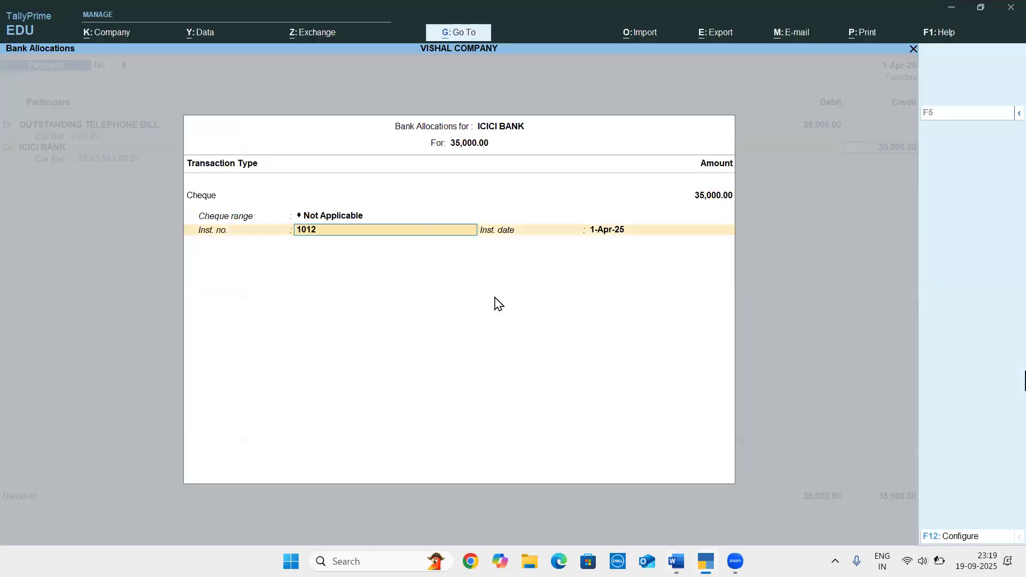
key(Return)
key(Return)
key(Return)
key(Return)
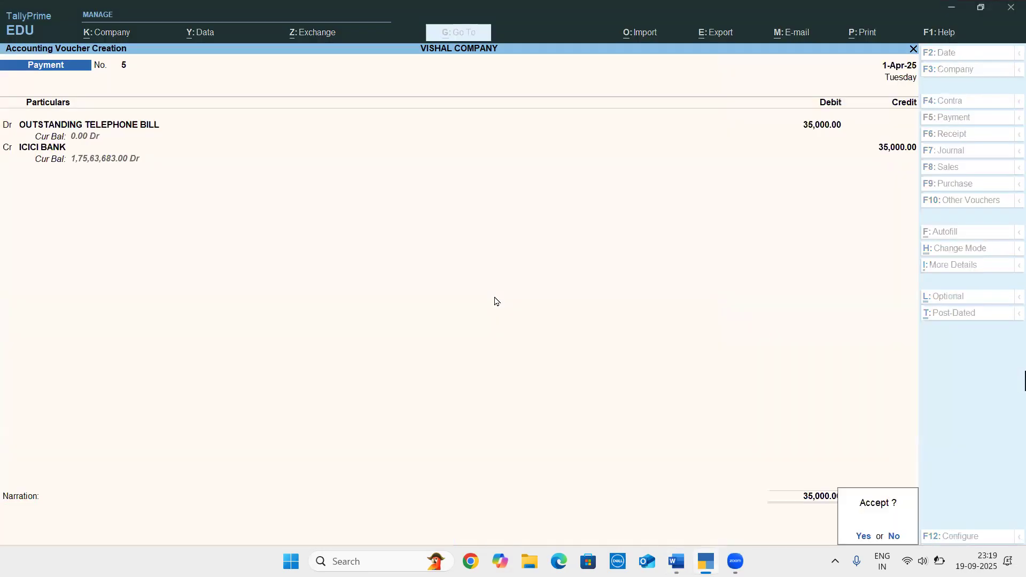
key(Return)
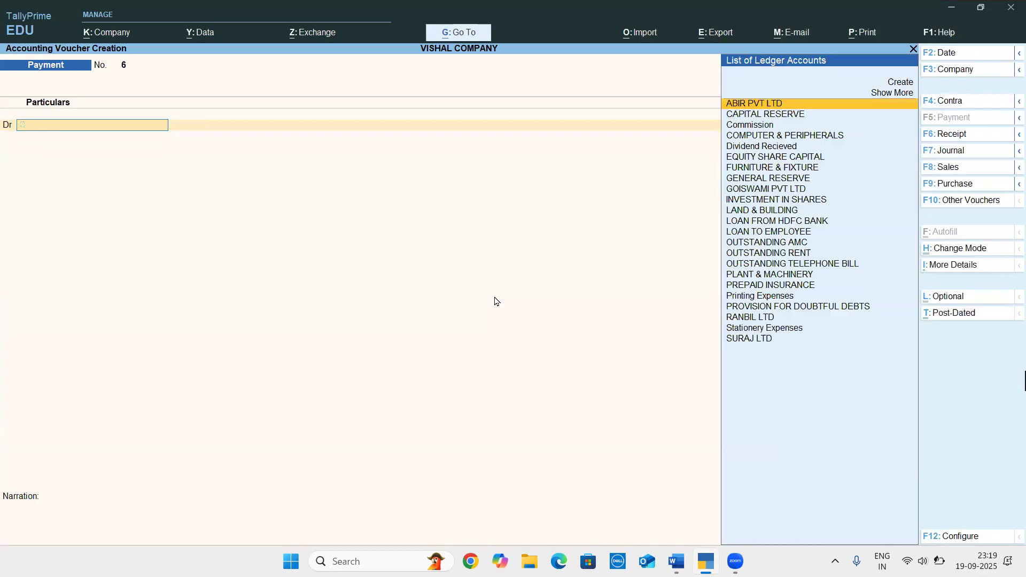
Check the Prepaid Insurance entry in the Word document, and choose PREPAID INSURANCE as the debit account in TallyPrime
key(alt+Tab)
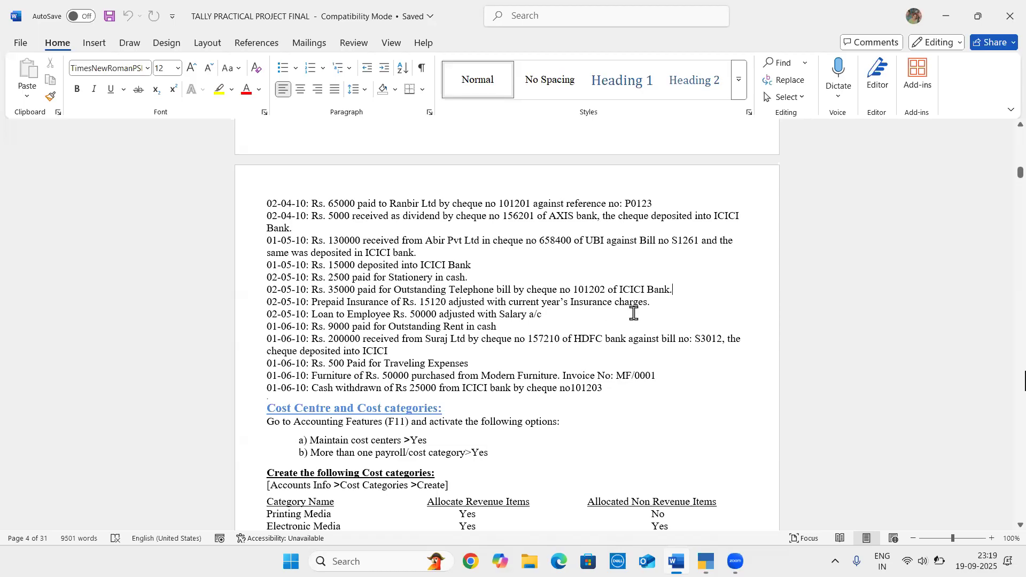
key(alt+Tab)
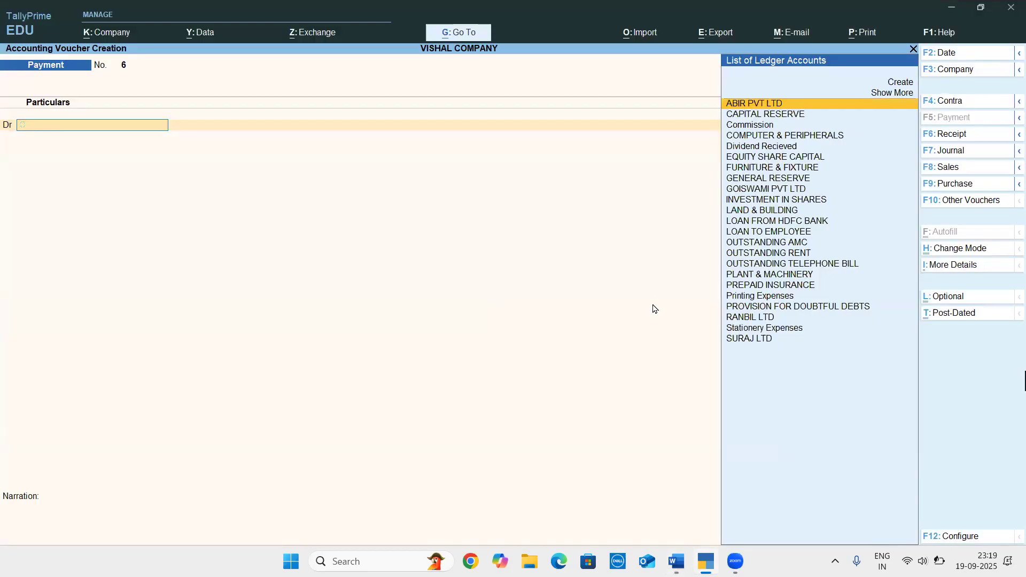
text(pre)
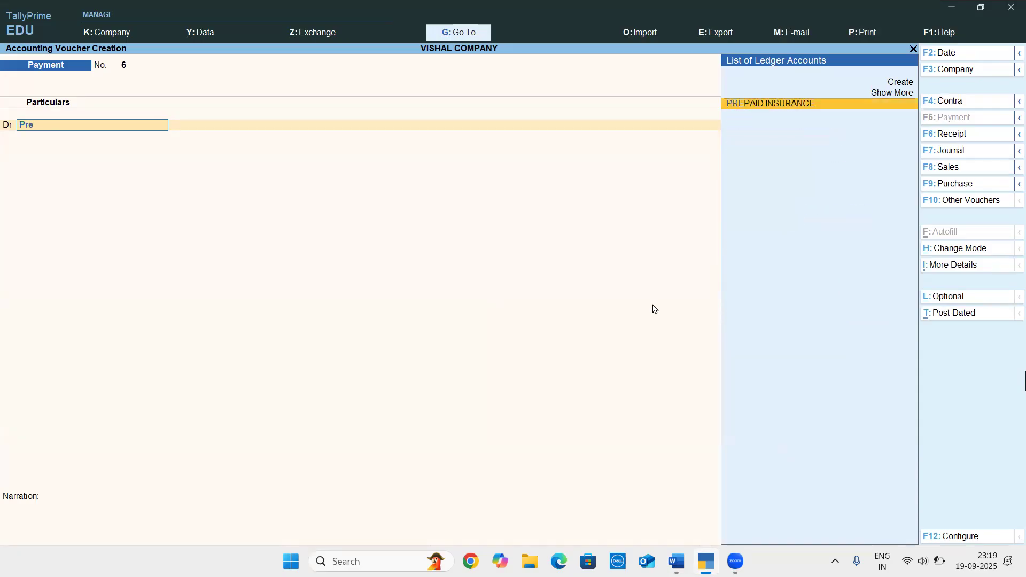
key(Return)
Recheck the entry in the Word document, change the voucher type to Journal, and debit PREPAID INSURANCE with 15,120
key(alt+Tab)
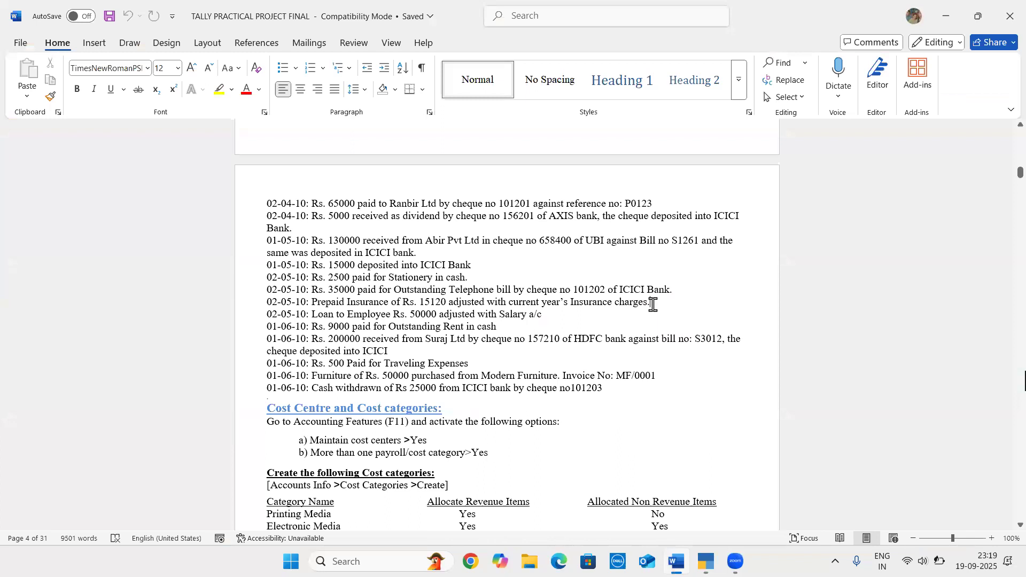
key(alt+Tab)
text(15)
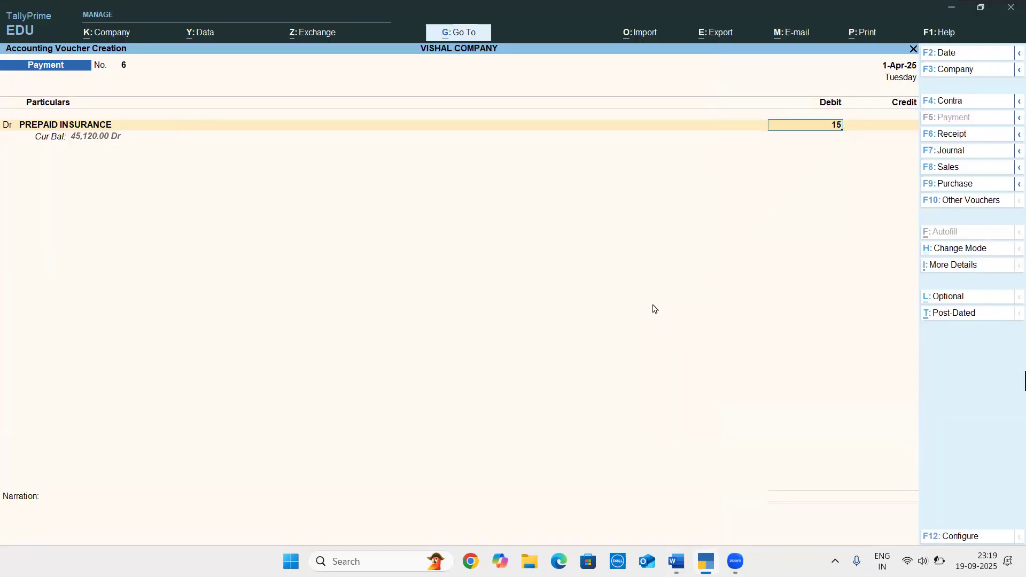
key(alt+Tab)
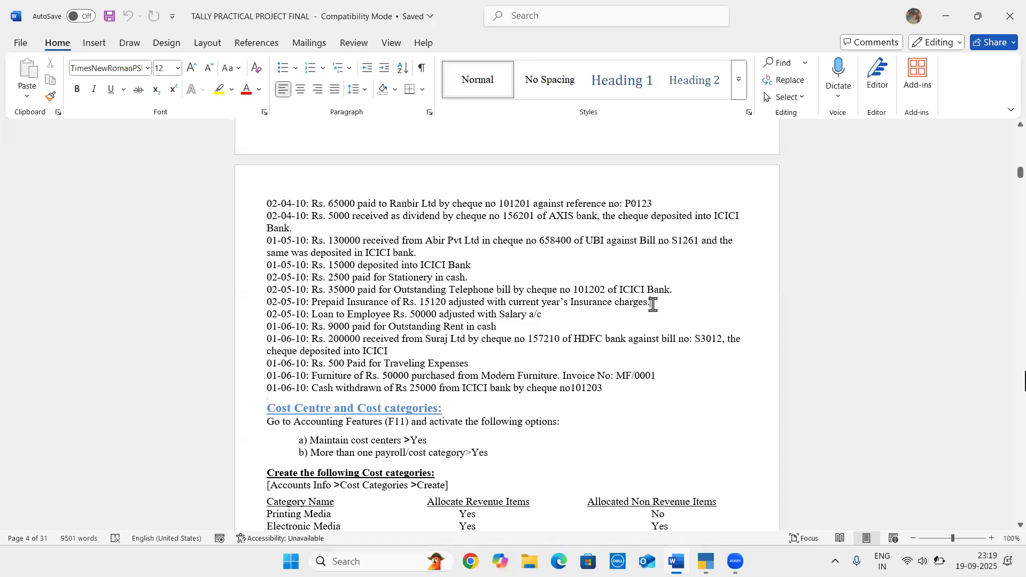
key(alt+Tab)
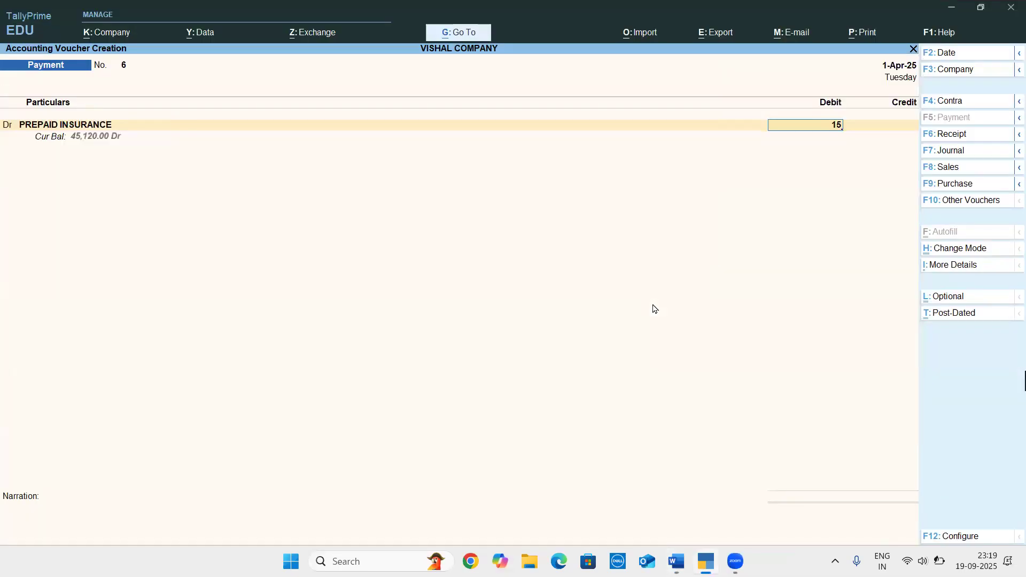
key(F7)
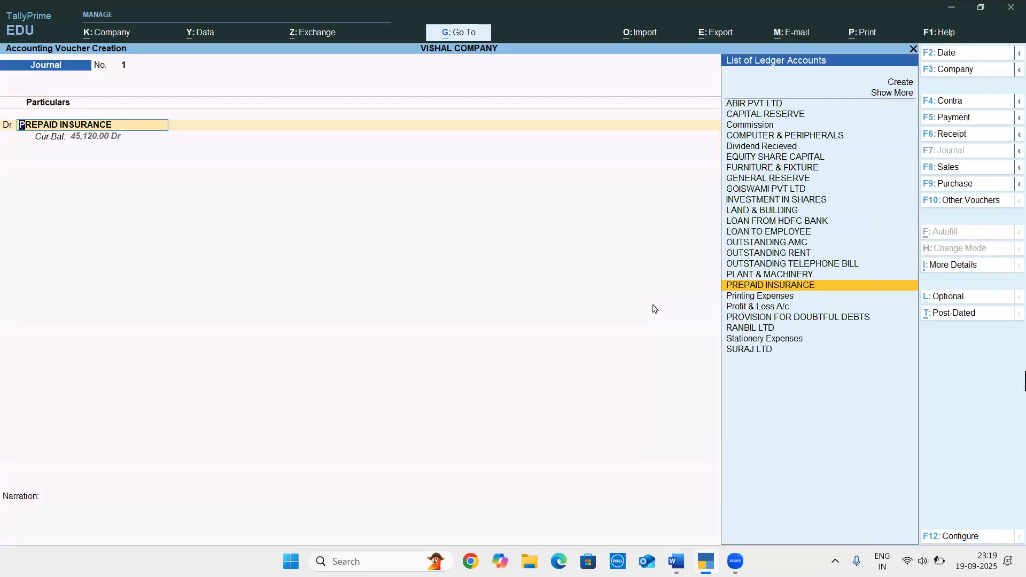
key(Return)
text(15120)
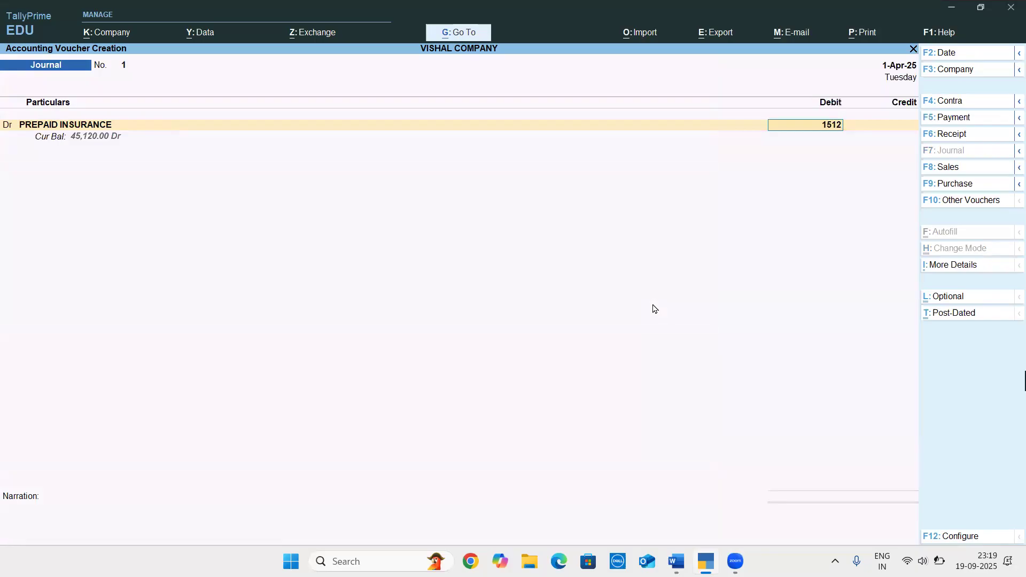
key(Return)
Check the Word entry's insurance charges, and create a ledger named INSURANCE EXP as the journal's credit account with its default settings
key(alt)
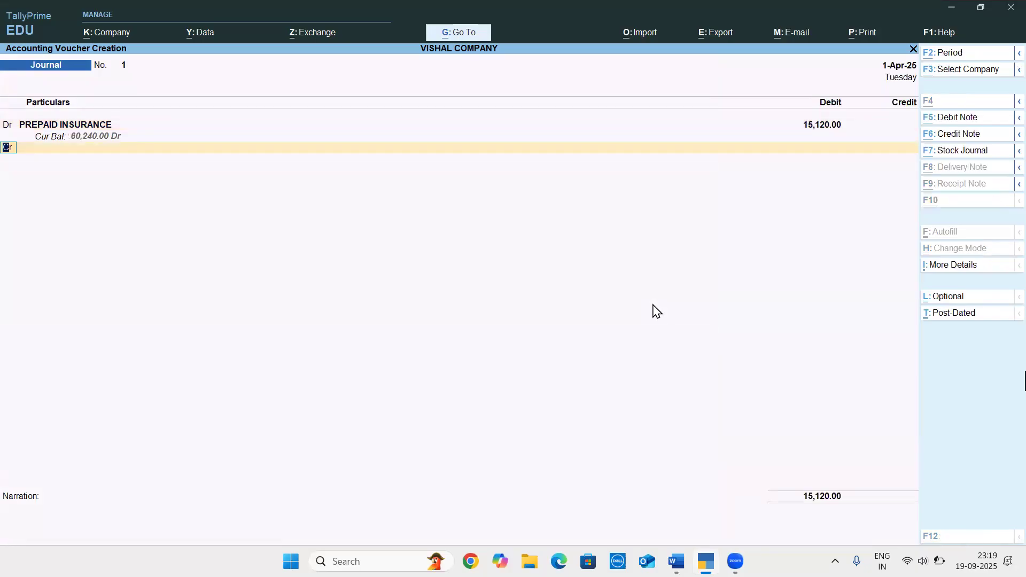
key(alt+Tab)
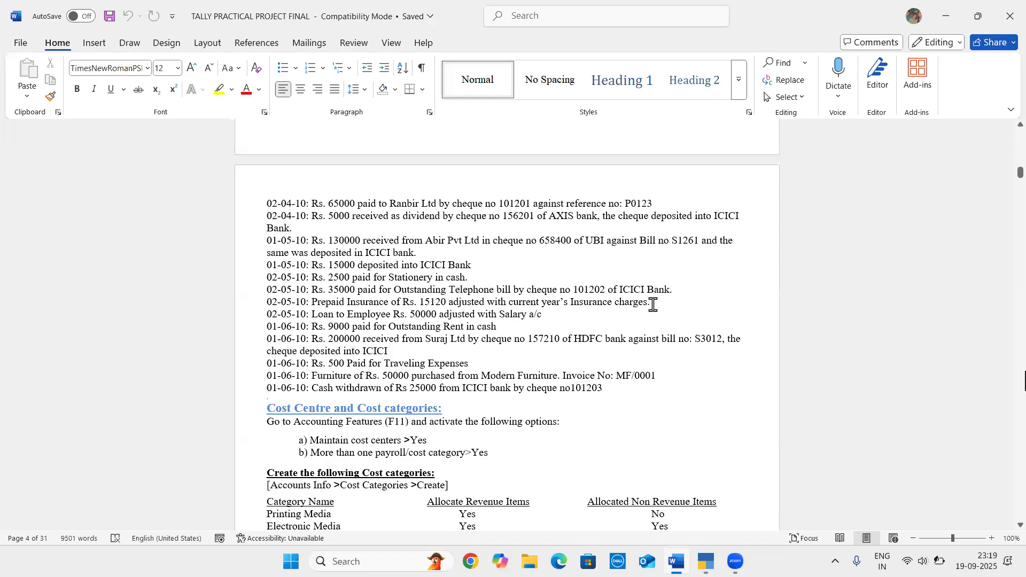
key(alt+Tab)
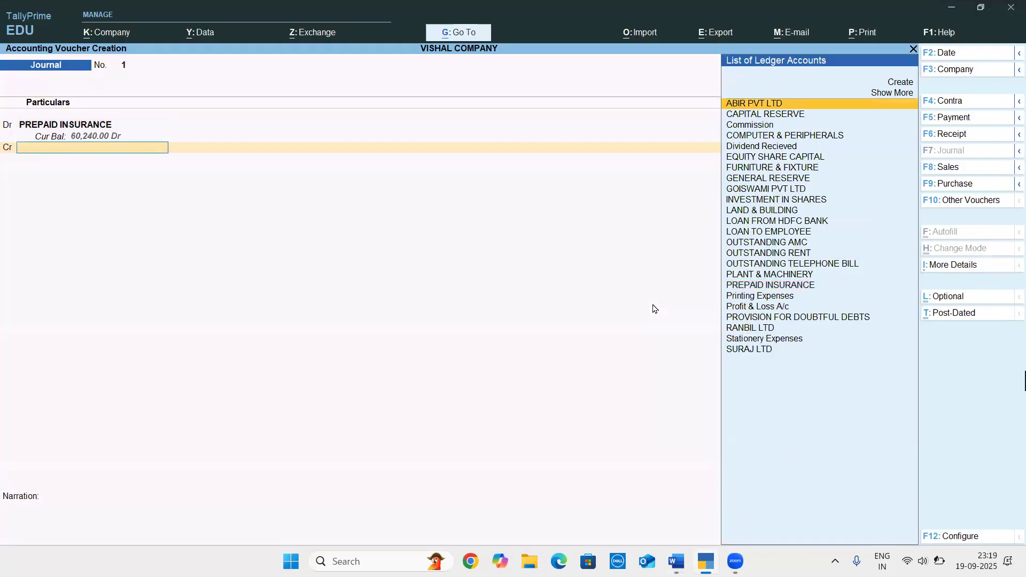
key(alt+c)
text(INSURANCE EXP)
key(Return)
key(Return)
key(Return)
key(Return)
key(Return)
key(Return)
key(Return)
key(Return)
key(Return)
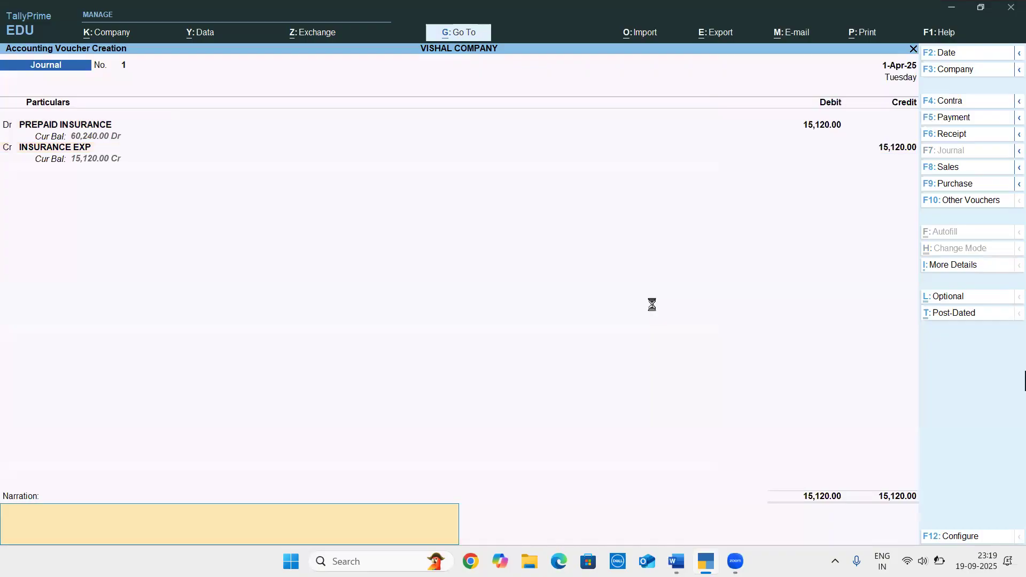
Credit INSURANCE EXP with 15,120, and save the journal voucher without a narration
key(Return)
key(Return)
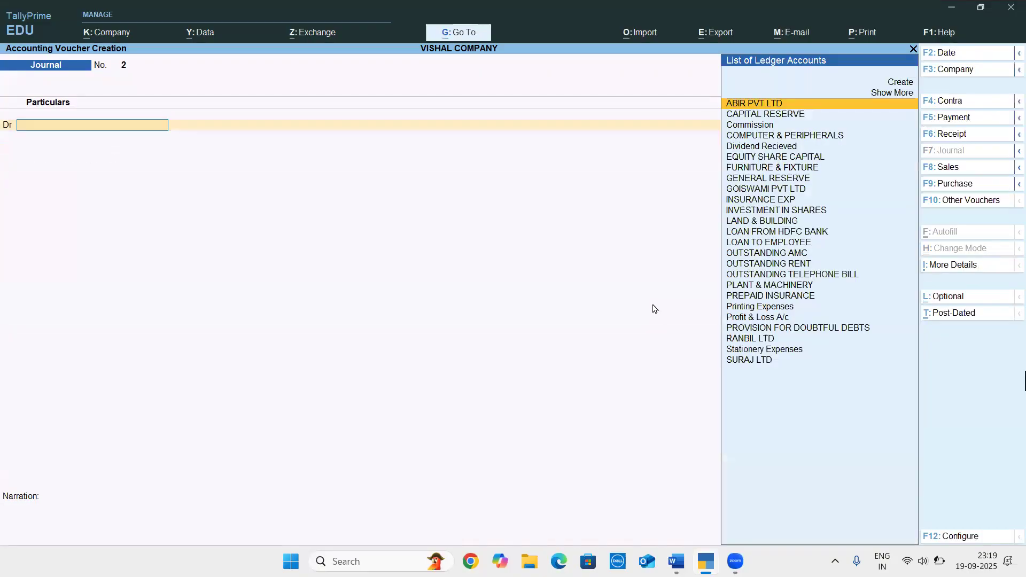
Check the employee loan entry in the Word document, and create a ledger named SALARY EXP under Indirect Expenses as the journal's debit account
key(alt+Tab)
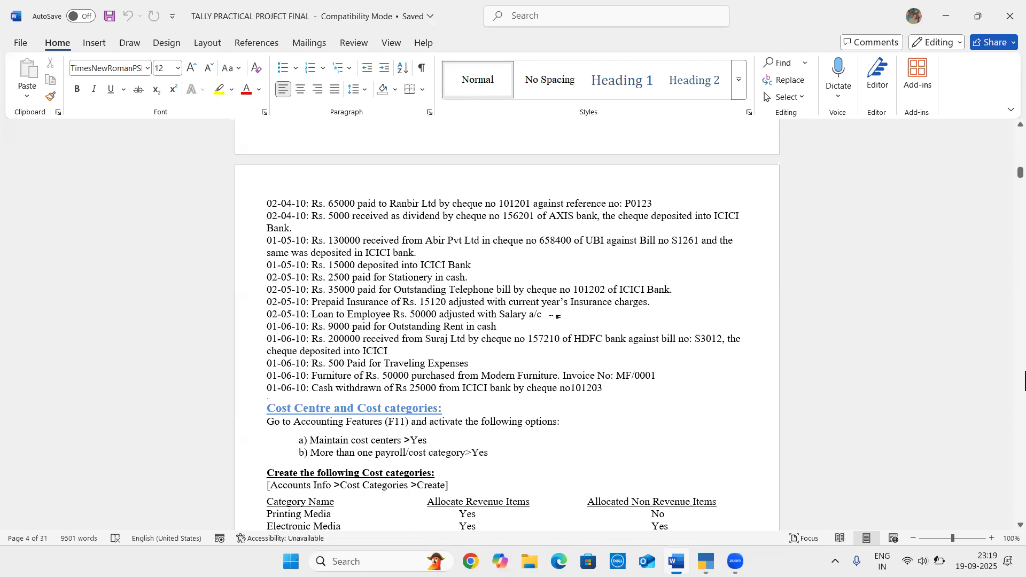
key(alt+Tab)
text(SA)
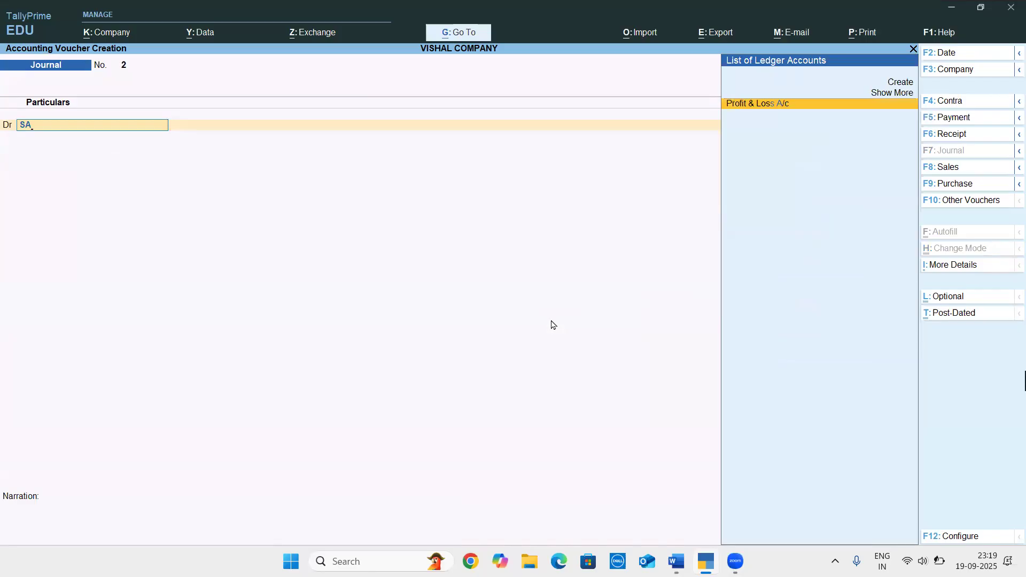
key(BackSpace)
key(alt+c)
text(SA)
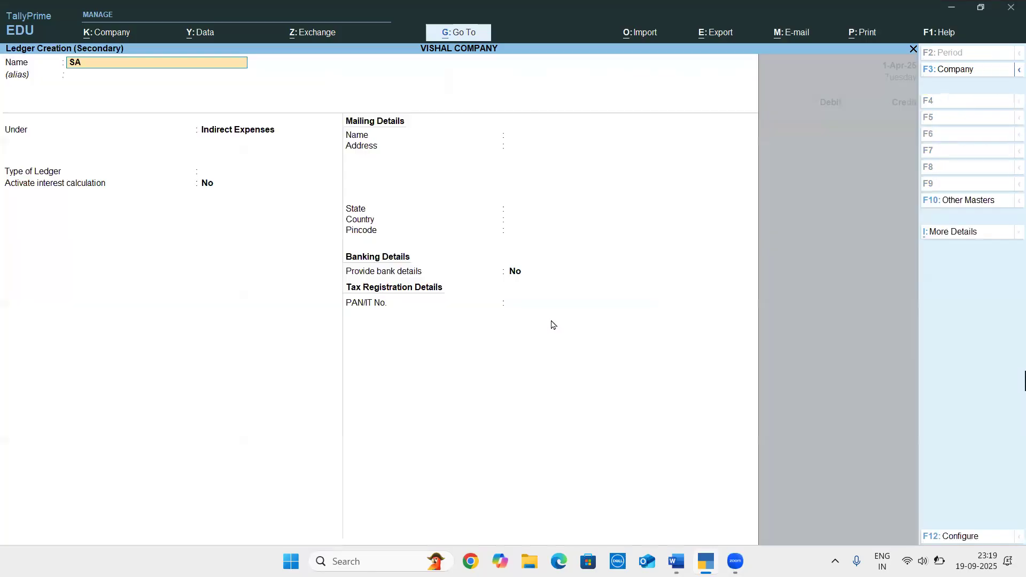
text(LARY EXP)
key(Return)
key(Return)
key(Return)
key(Return)
key(Return)
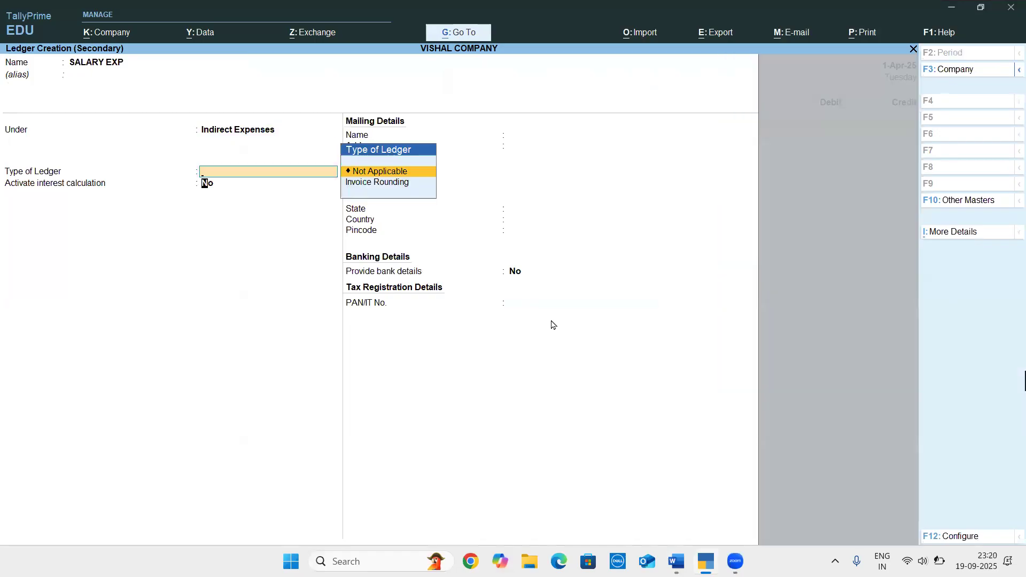
key(ctrl+a)
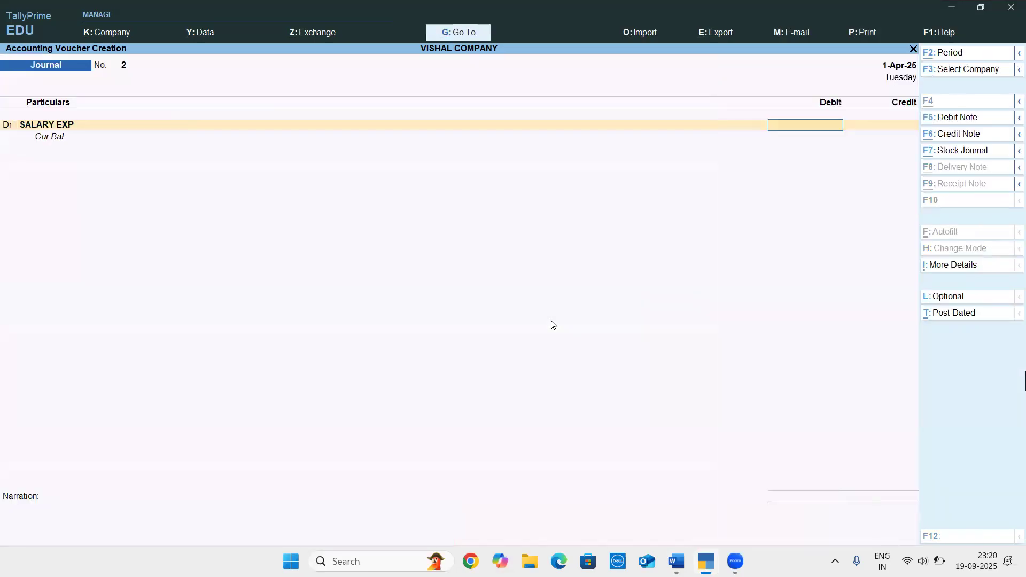
Debit SALARY EXP with 50,000, taking the amount from the employee loan entry in the Word document
key(alt+Tab)
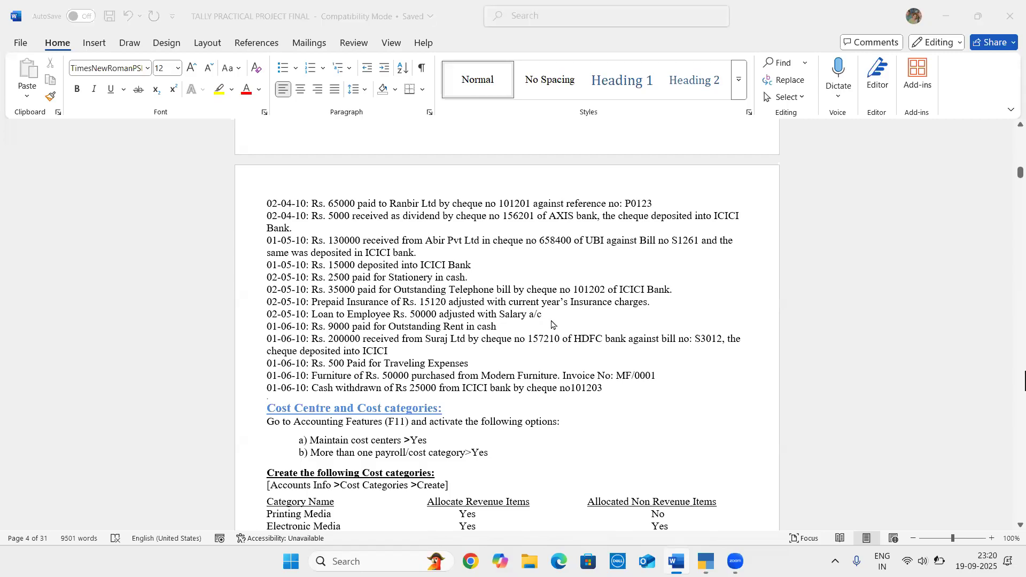
key(alt+Tab)
text(50000)
key(Return)
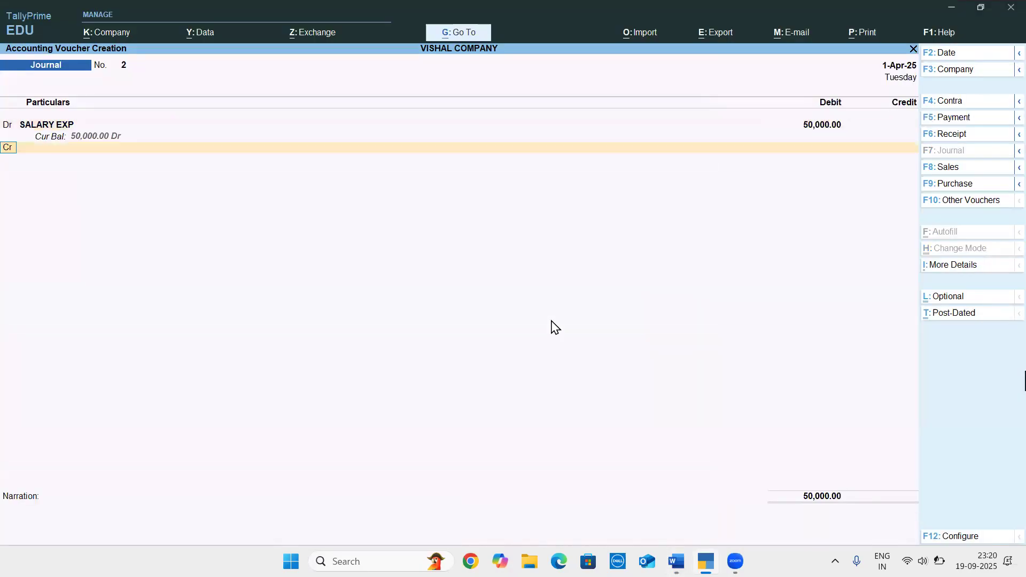
Credit Cash with 50,000 against SALARY EXP, and save the journal voucher without a narration
text(CAS)
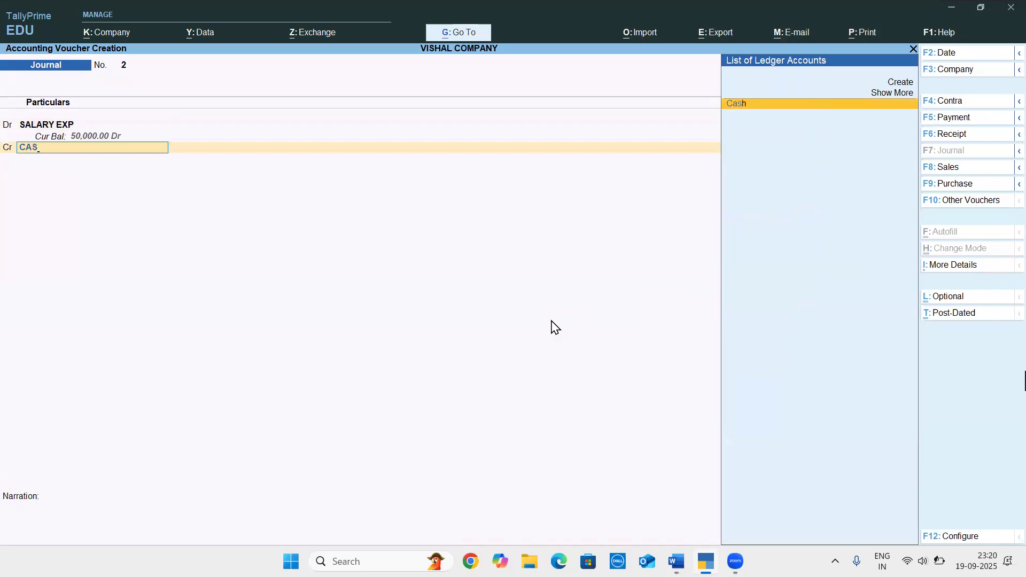
key(Return)
key(Return)
key(Return)
key(Return)
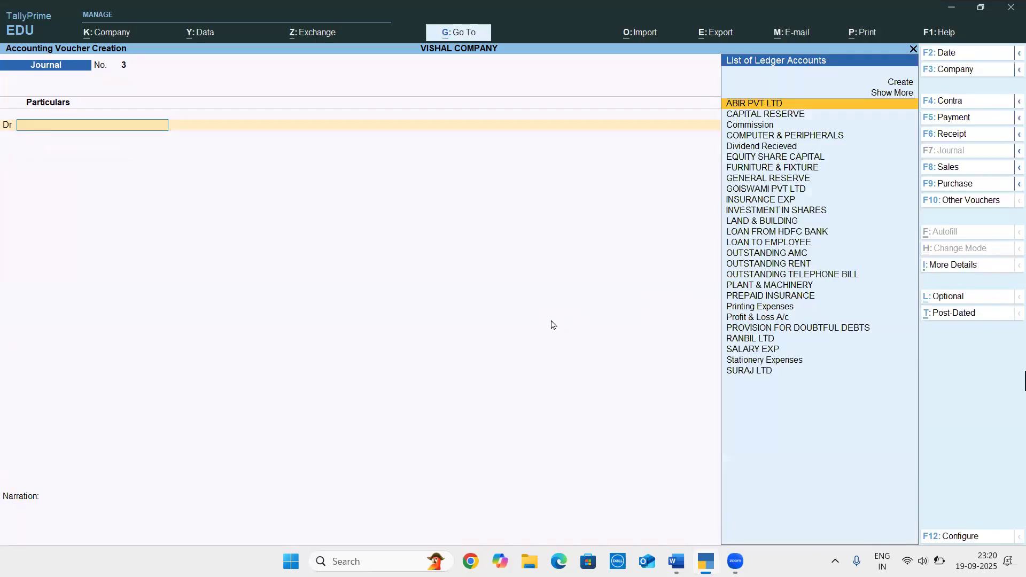
Look up the outstanding rent payment in the Word document, and choose OUTSTANDING RENT as the journal's debit account
key(alt+Tab)
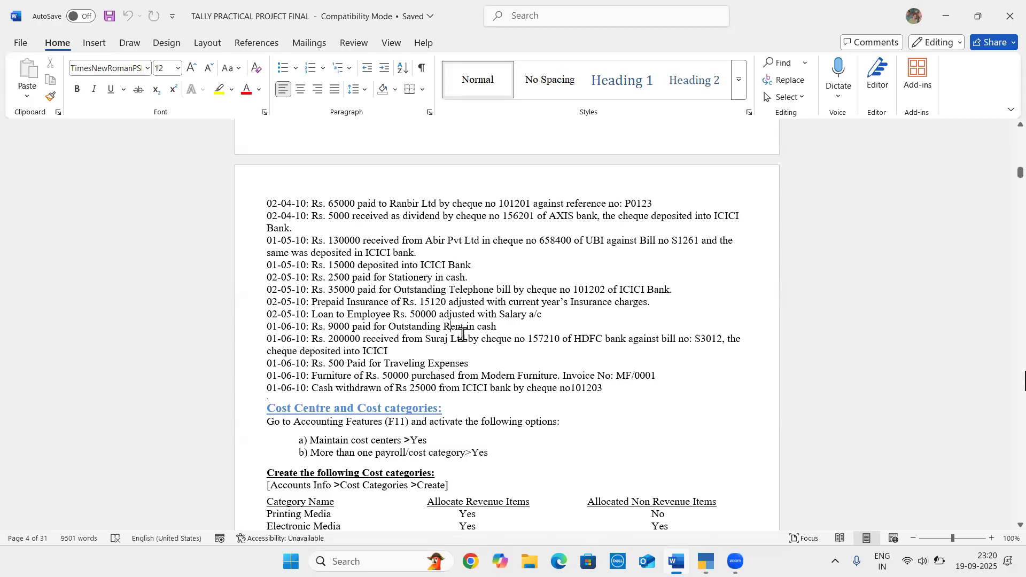
drag(500, 327, 316, 326)
key(ctrl+c)
key(alt+Tab)
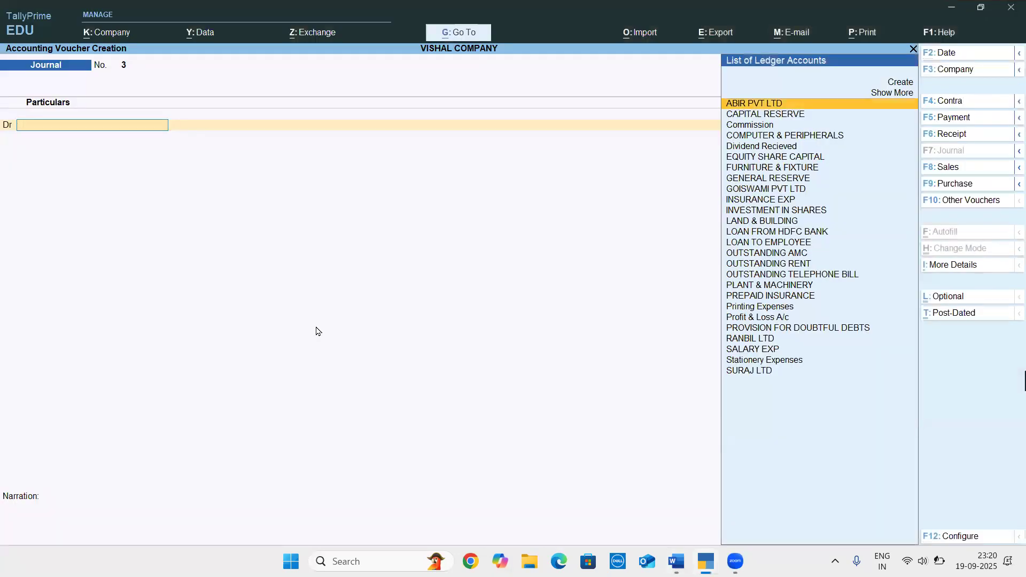
text(OU)
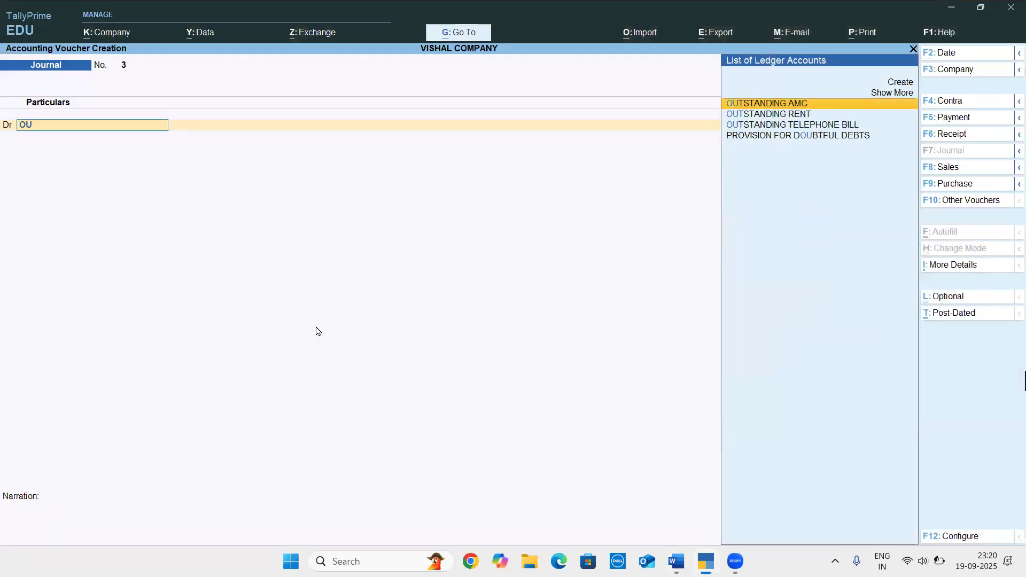
key(Down)
key(Return)
Set the OUTSTANDING RENT debit to 9,000, checking the amount against the rent entry in the Word document
text(9500)
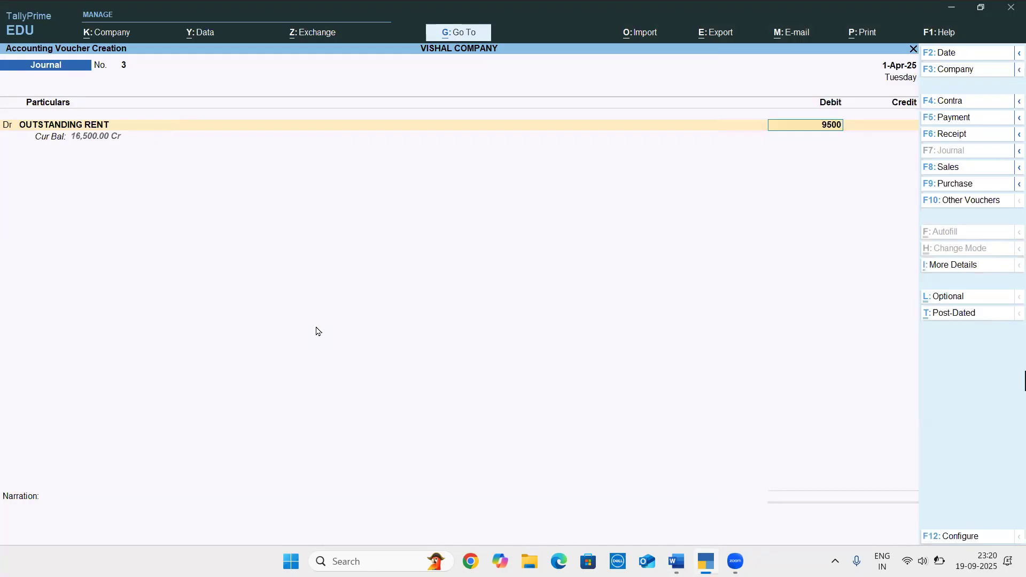
key(alt)
key(alt+Tab)
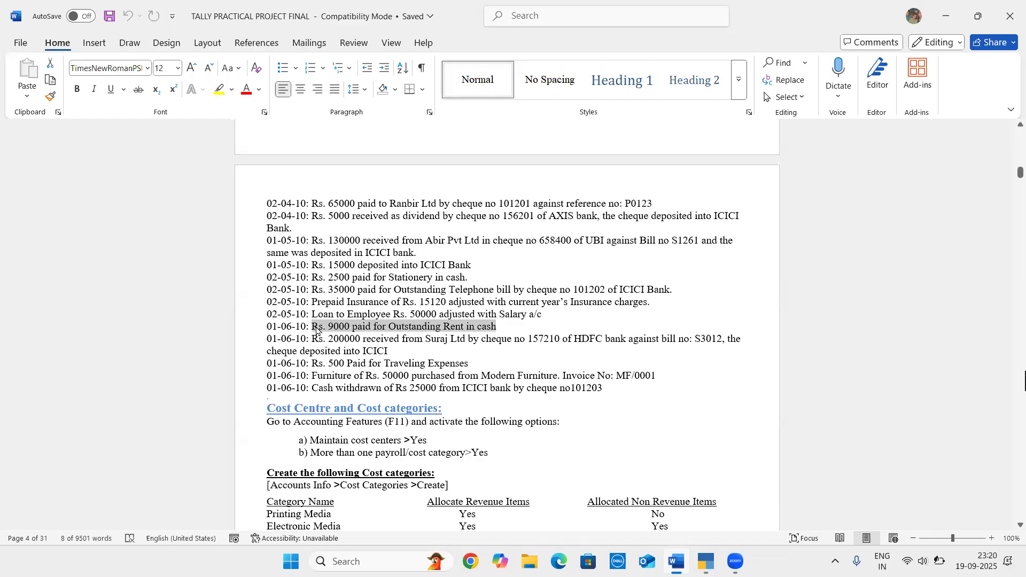
key(alt+Tab)
key(BackSpace)
key(BackSpace)
key(BackSpace)
text(000)
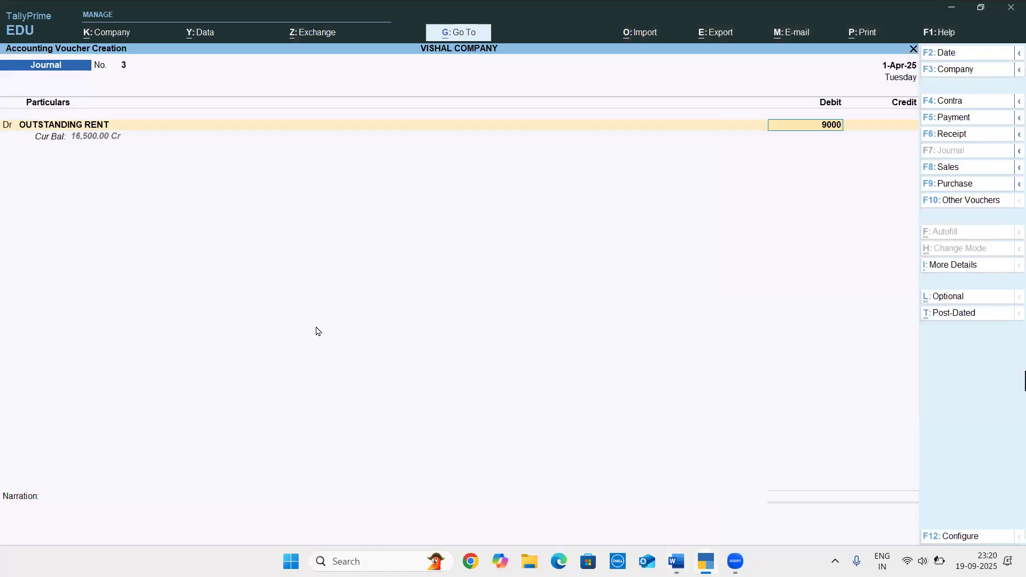
Credit Cash with 9,000 against OUTSTANDING RENT, and save the journal voucher without a narration
key(Return)
text(CAS)
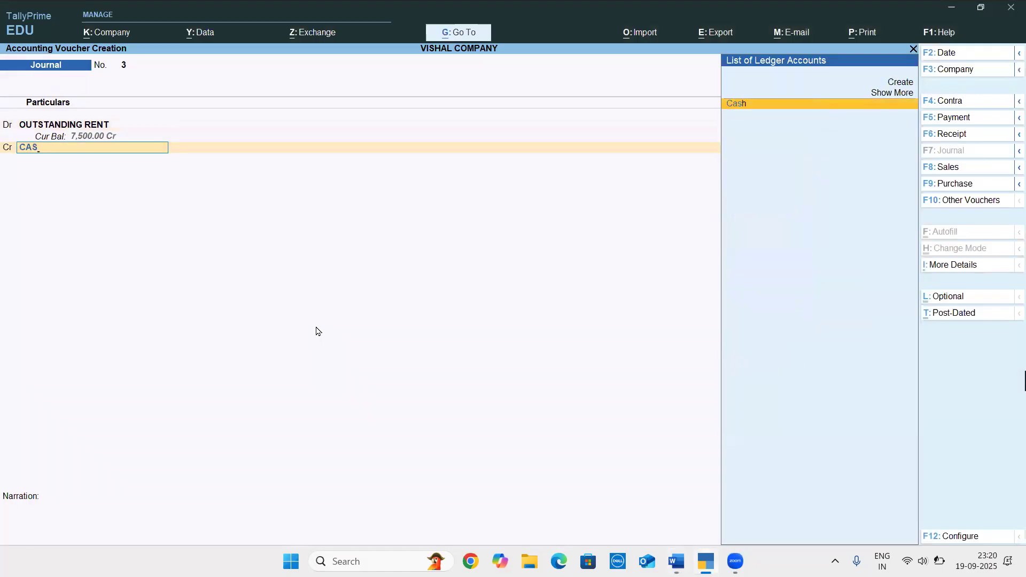
key(Return)
key(Return)
key(Return)
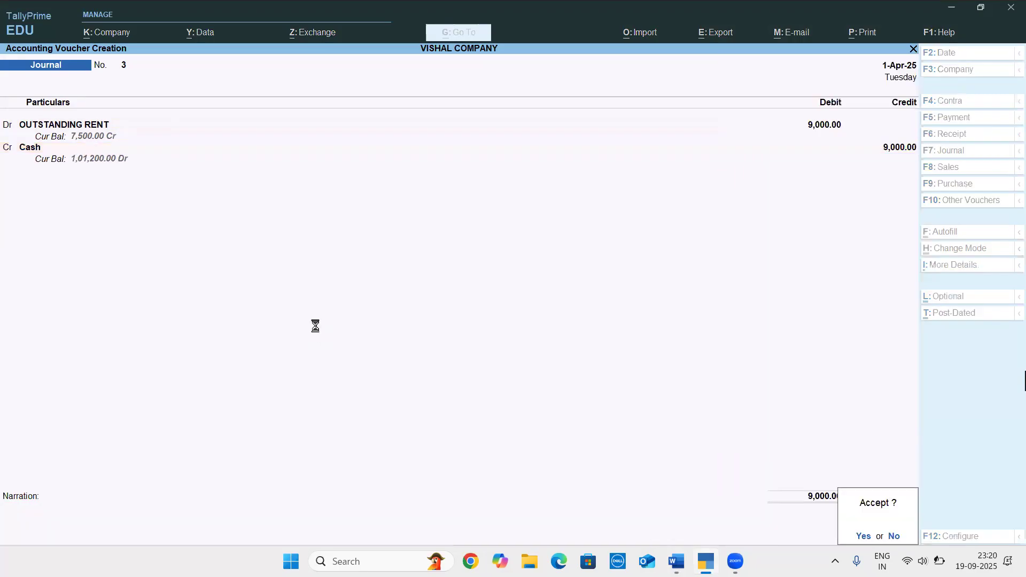
key(Return)
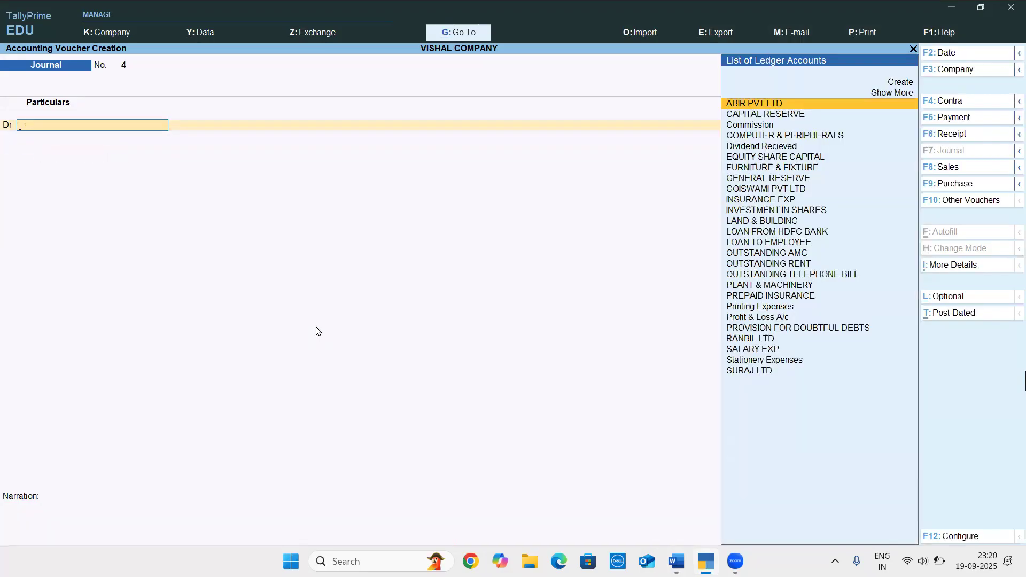
Read the Suraj Ltd receipt entry in the Word document, and start a receipt voucher crediting SURAJ LTD with 2,00,000
key(alt+Tab)
click(377, 340)
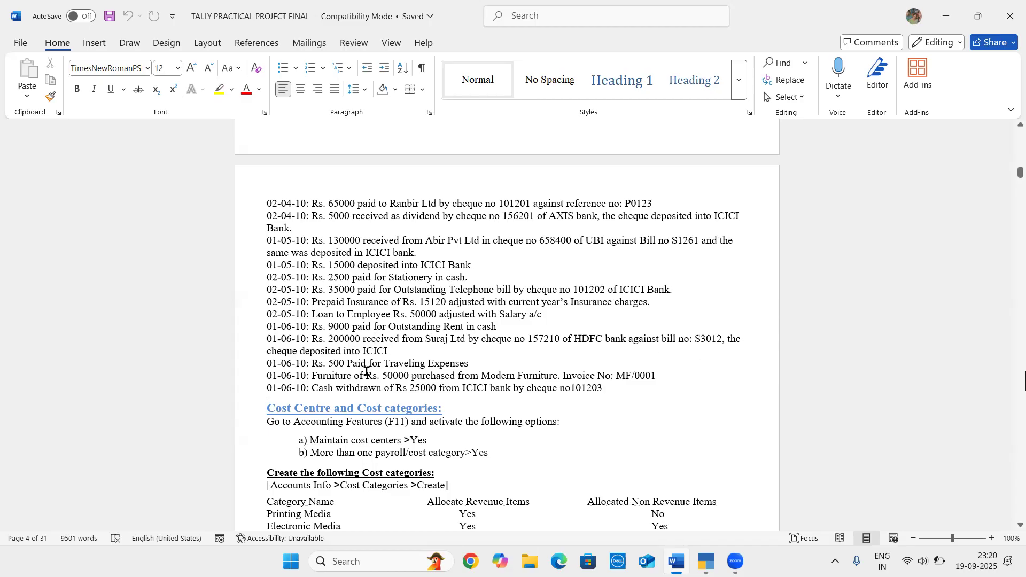
click(329, 339)
drag(407, 340, 407, 354)
key(alt+Tab)
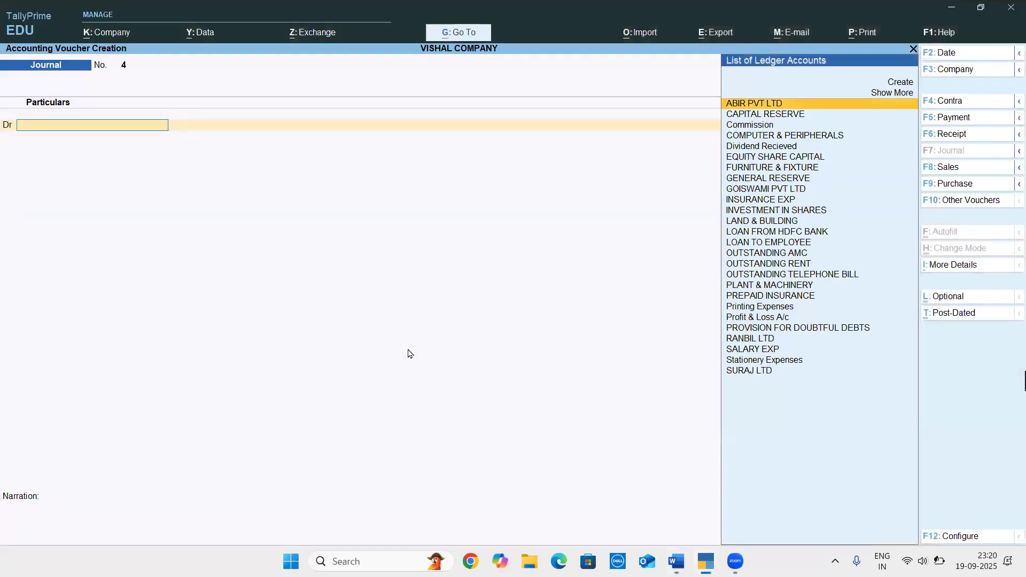
key(F6)
text(su)
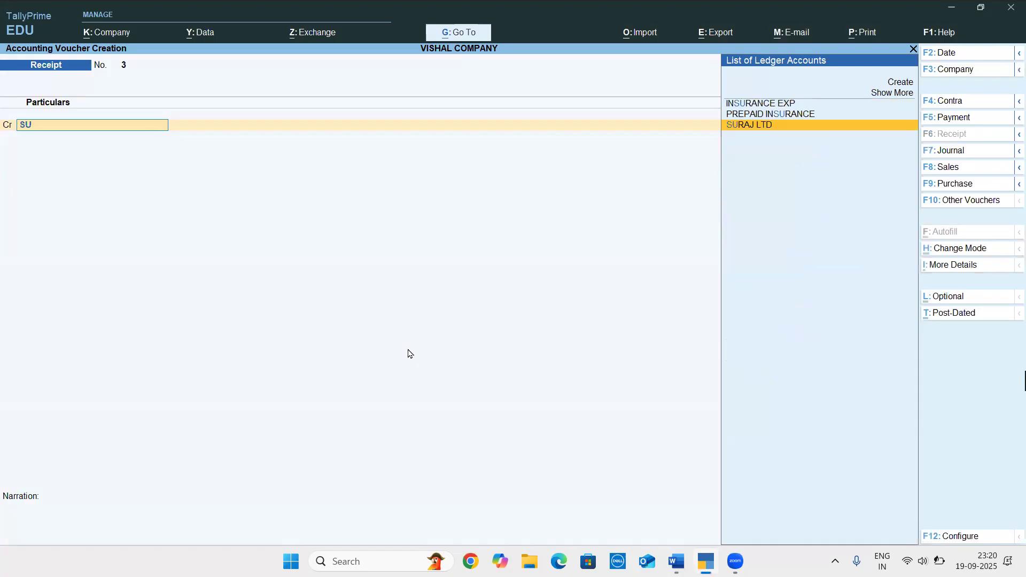
key(Return)
text(200000)
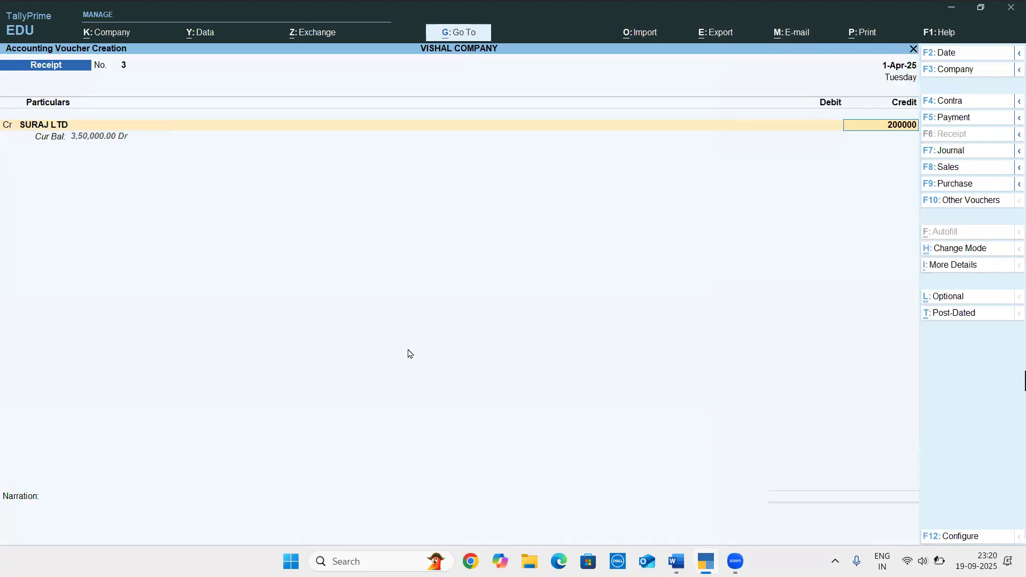
key(Return)
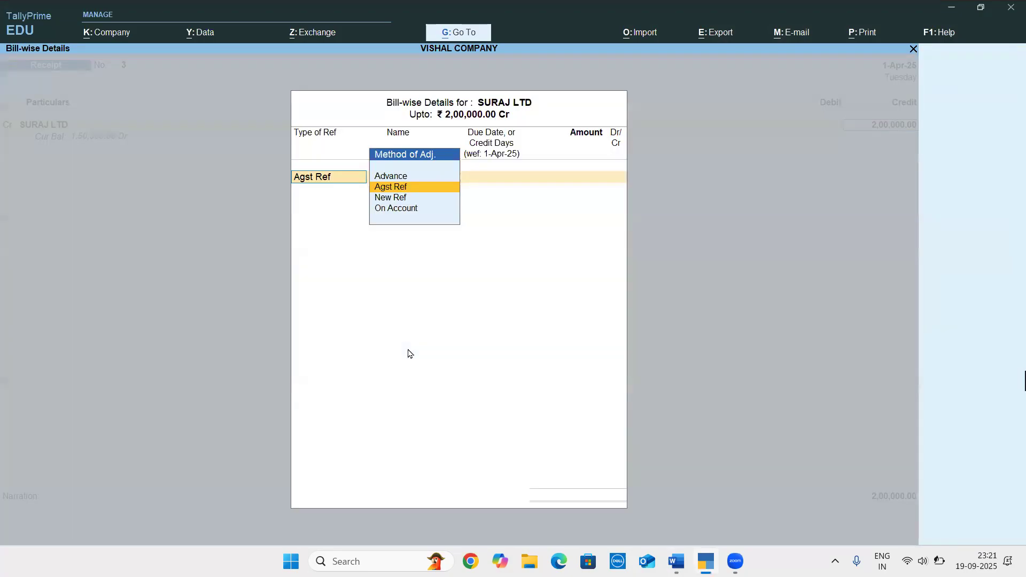
Allocate the SURAJ LTD amount as Agst Ref to bill S3012, checking the bill number in the Word document
key(Return)
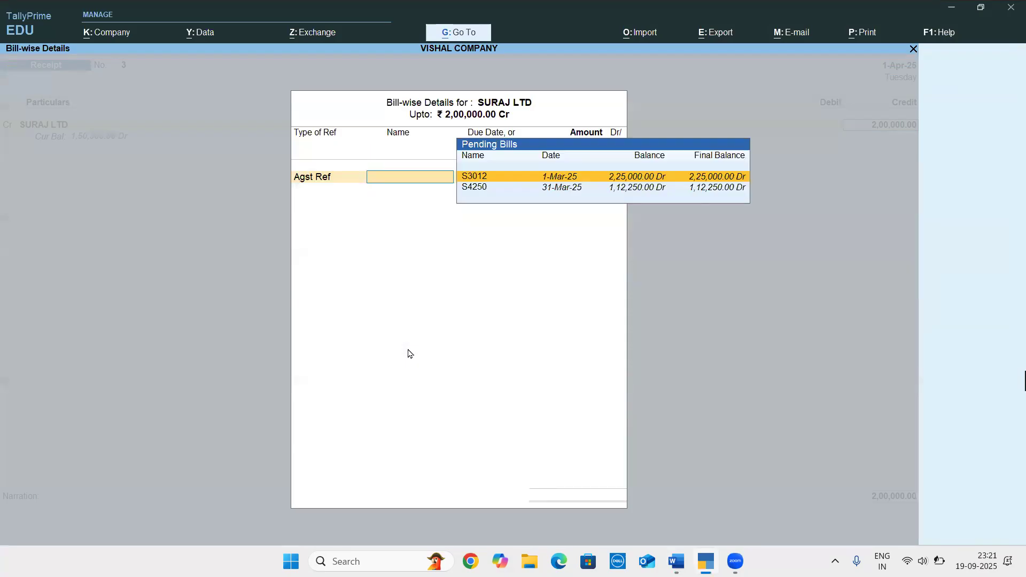
key(alt+Tab)
click(550, 342)
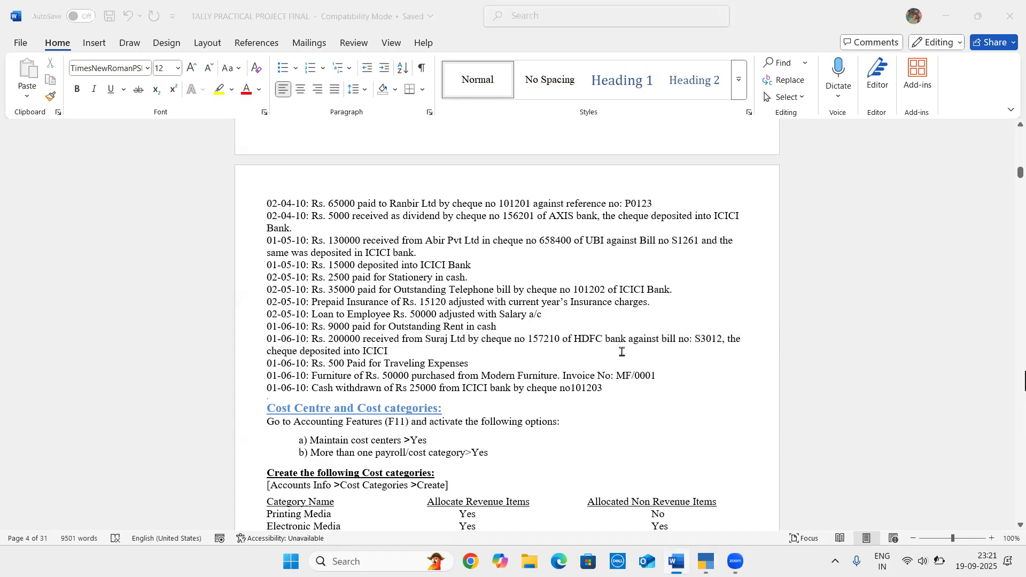
key(alt+Tab)
key(Return)
key(Return)
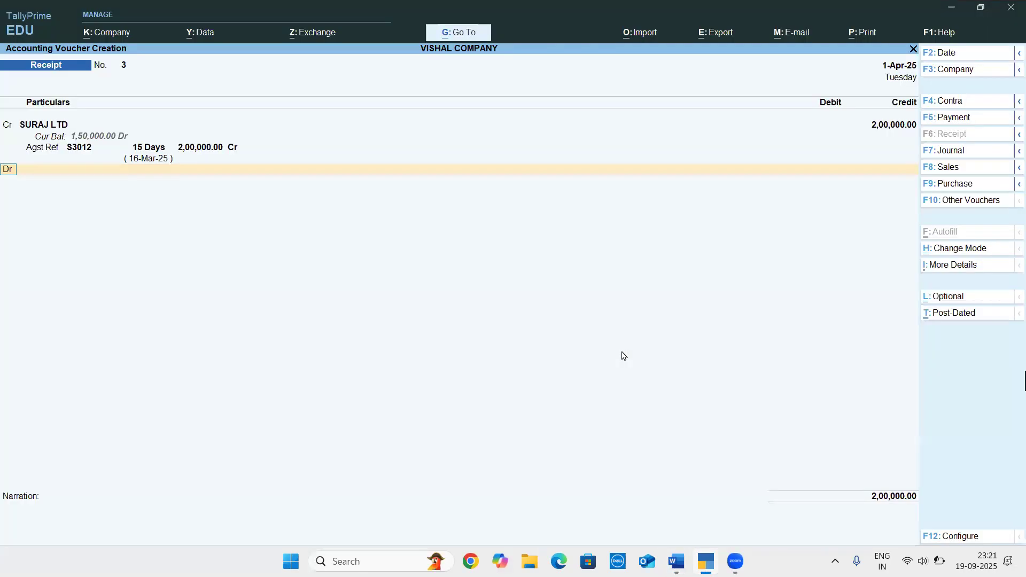
Check the cheque's bank in the Word document, and create a ledger named HDFC BANK under Bank Accounts as the receipt's debit account
key(alt+Tab)
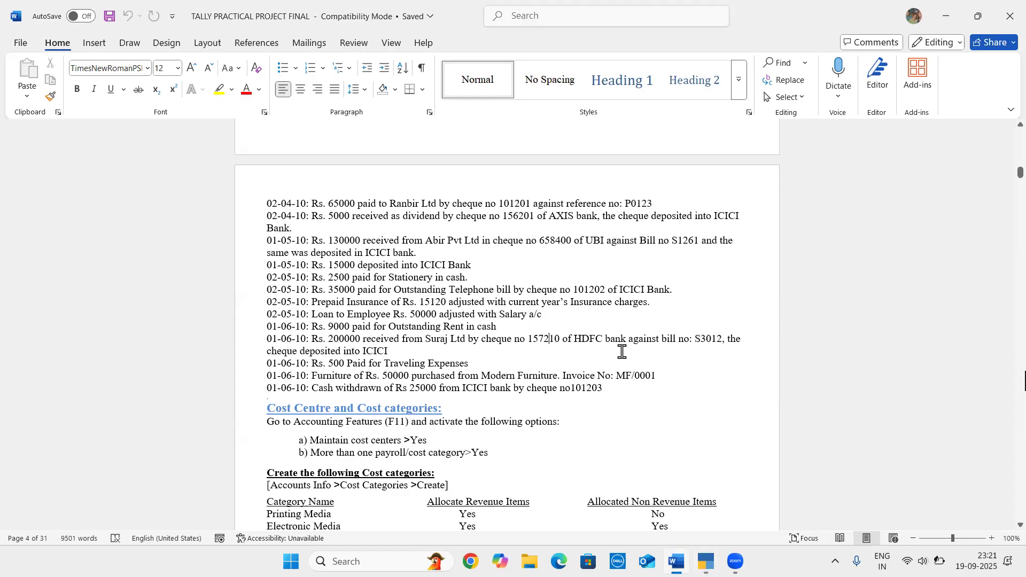
key(alt+Tab)
key(alt+c)
text(HDFC BANK)
key(Return)
key(Return)
text(BANK)
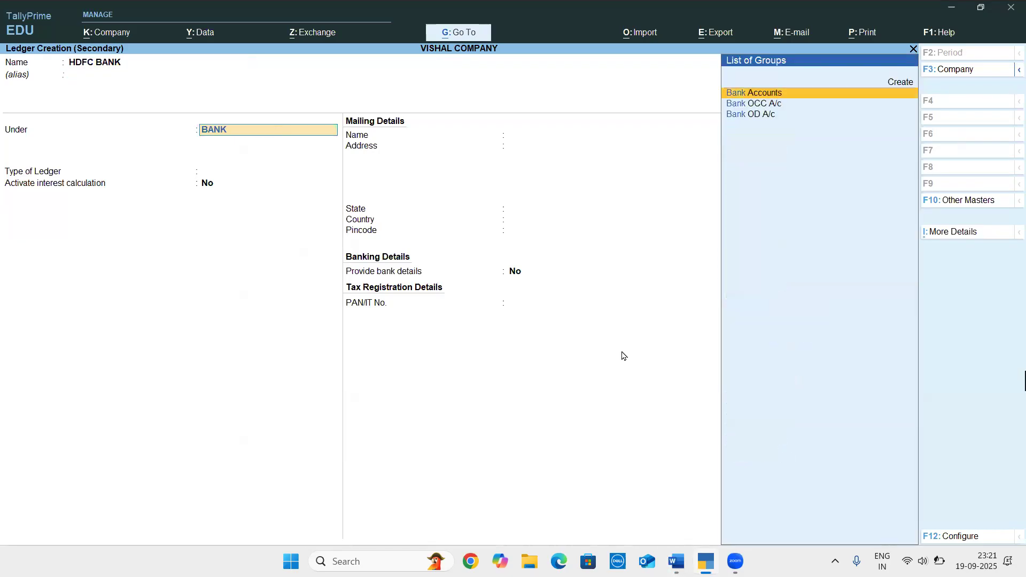
key(Return)
key(Return)
key(ctrl+a)
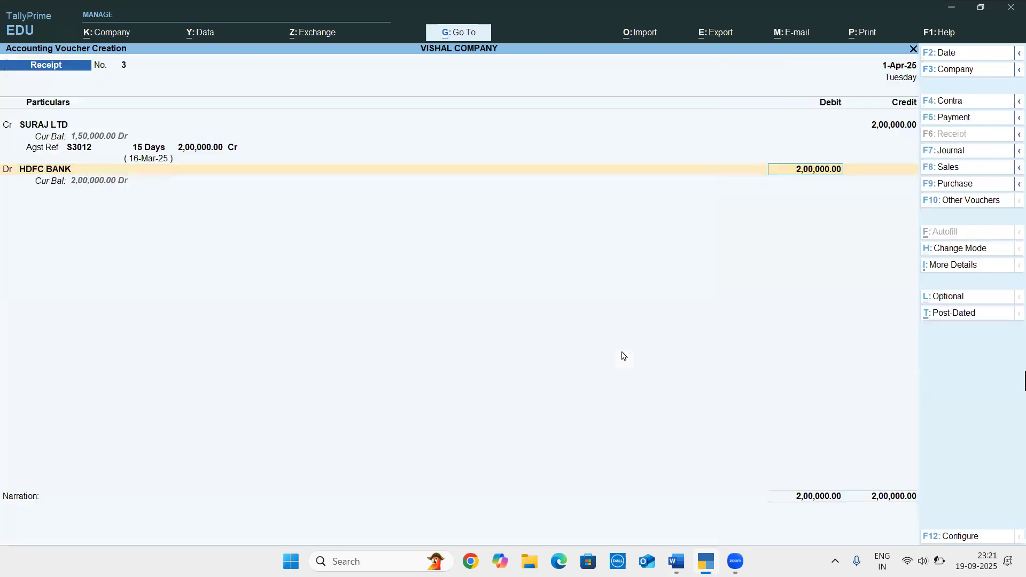
Debit HDFC BANK with 2,00,000 by Cheque/DD using instrument number 157210 from the Word document, and save the receipt voucher
key(alt+Tab)
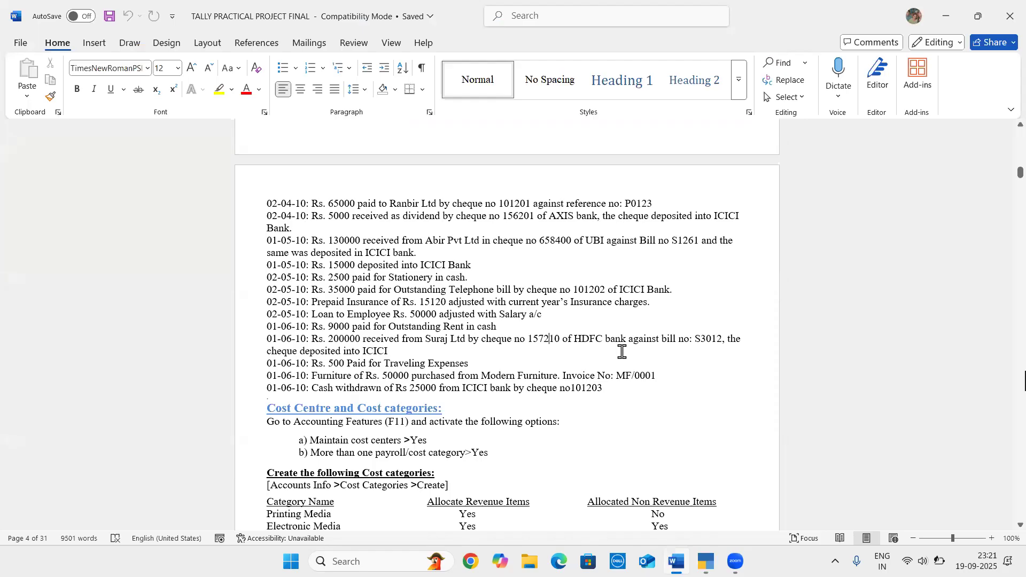
key(alt+Tab)
key(Return)
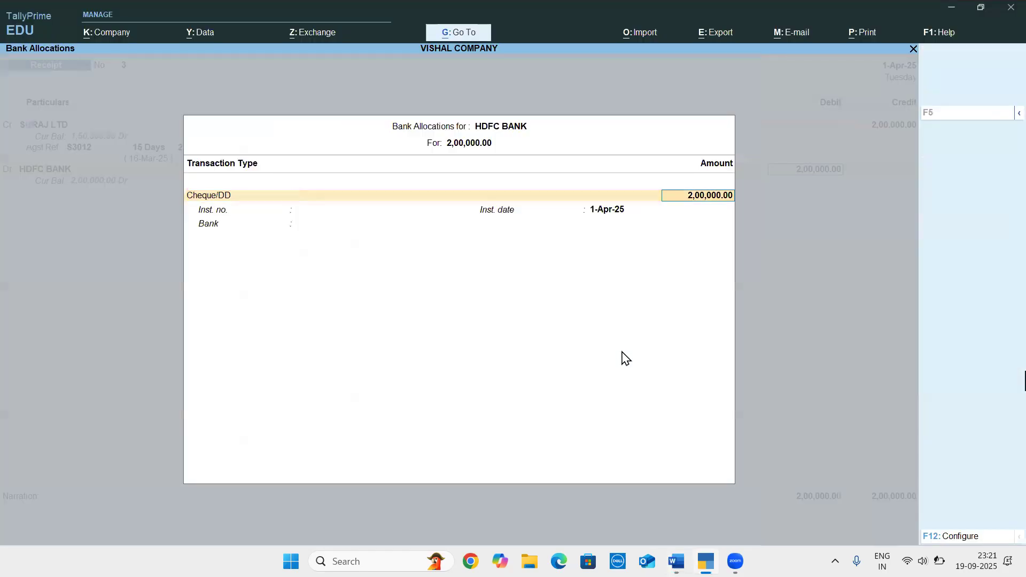
key(Return)
text(157210)
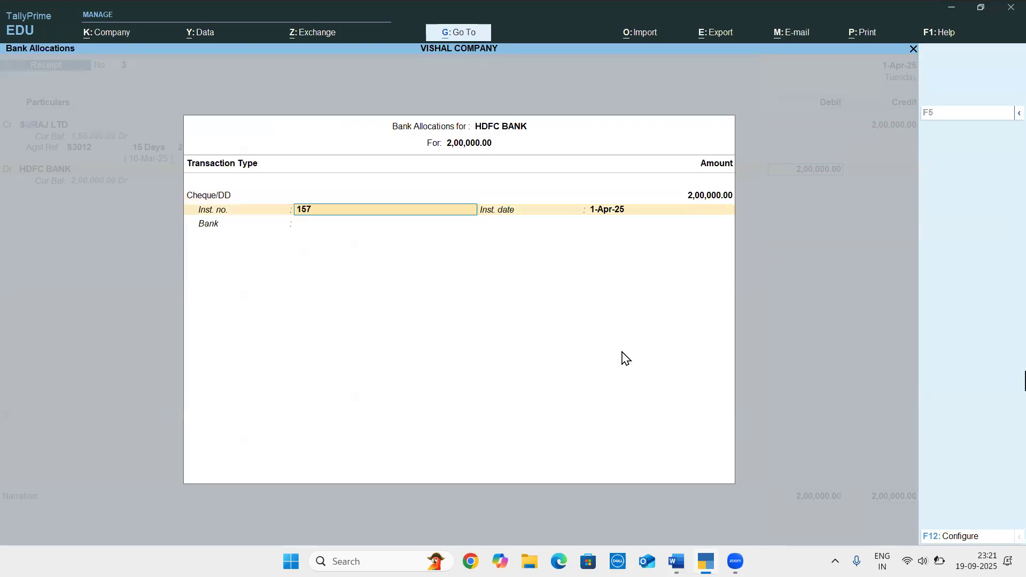
key(Return)
key(Return)
key(Return)
key(Return)
key(y)
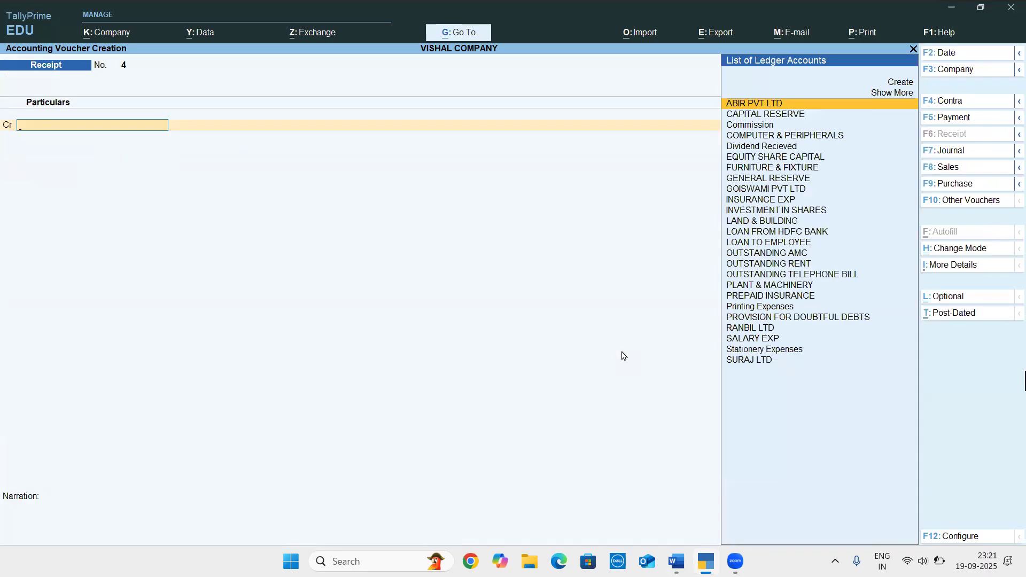
Start a contra voucher crediting HDFC BANK with 2,00,000 by cheque, entering instrument number 157210 from the Word document
key(F4)
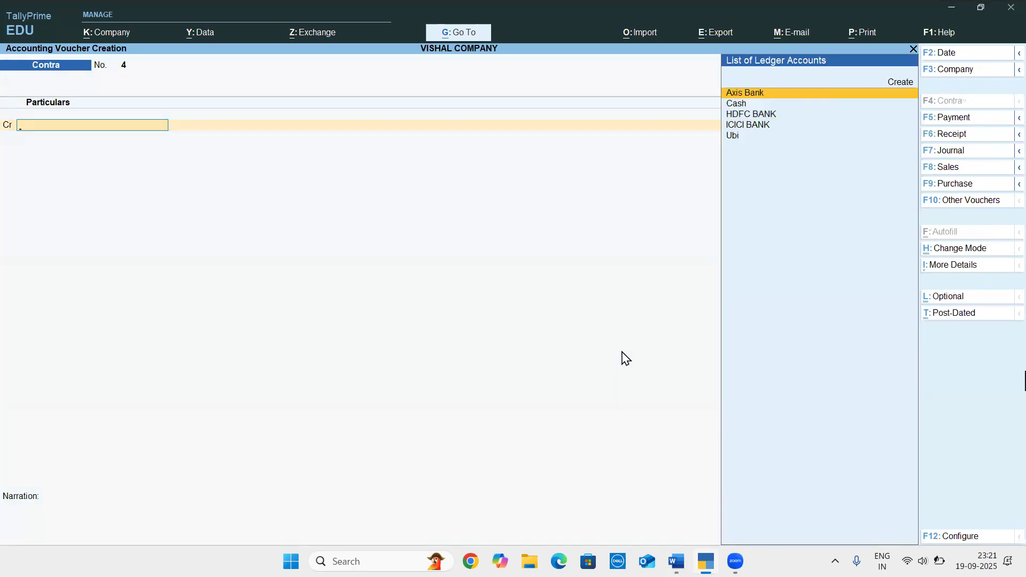
text(hd)
key(Return)
text(200000)
key(Return)
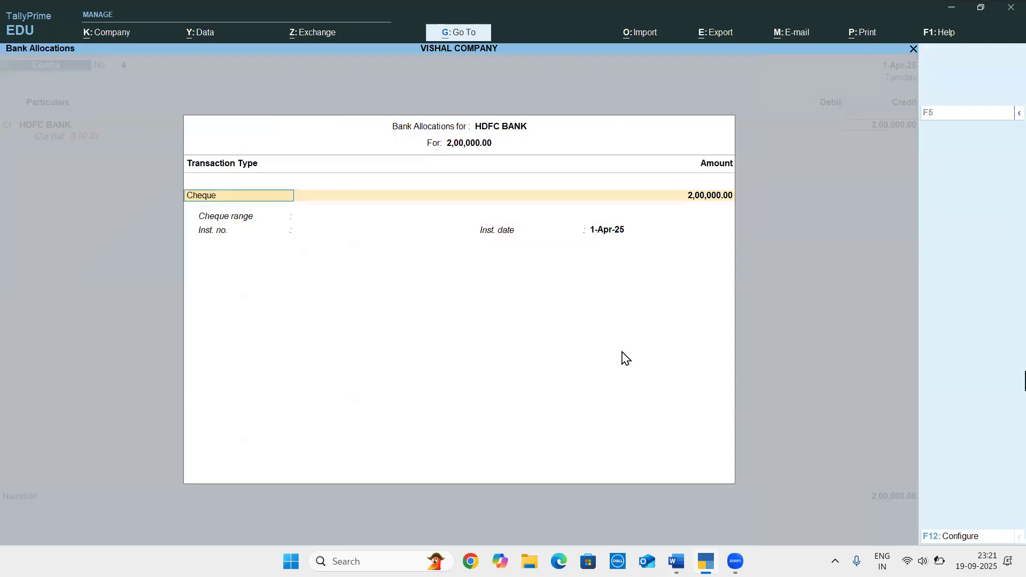
key(Return)
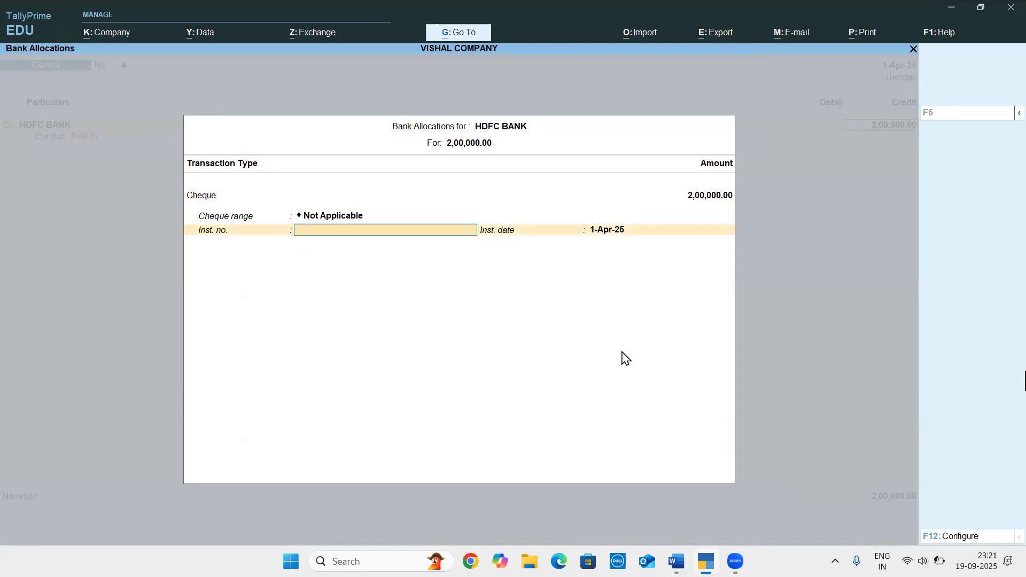
key(alt+Tab)
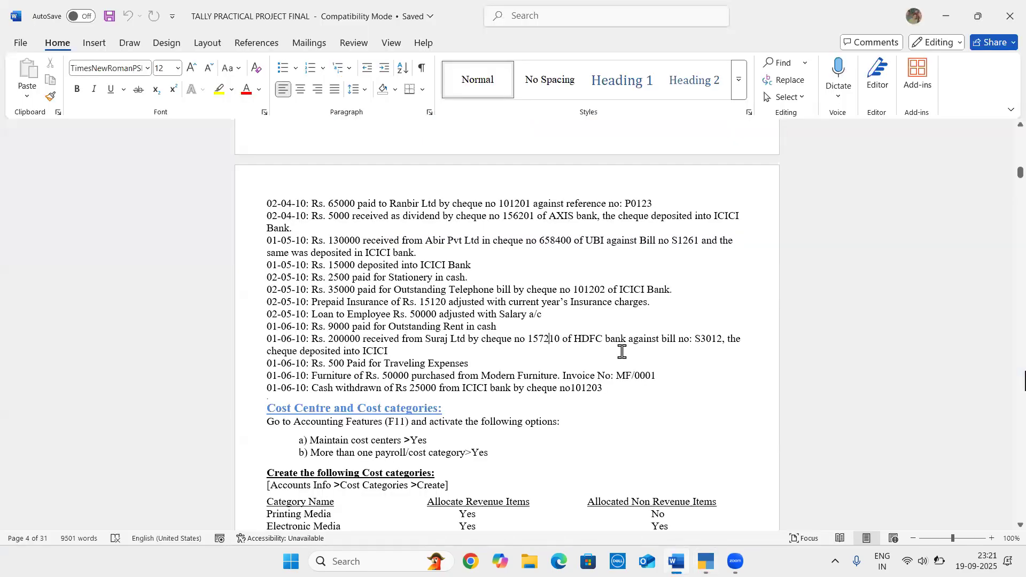
key(alt+Tab)
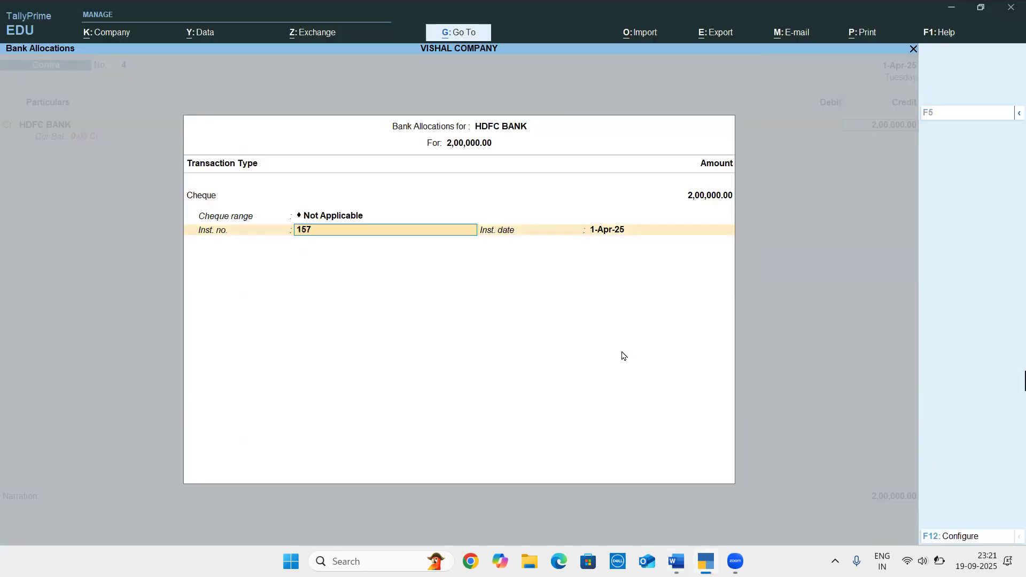
text(0)
key(Return)
Debit ICICI BANK with 2,00,000 under instrument number 157210, and save the contra voucher without a narration
key(Return)
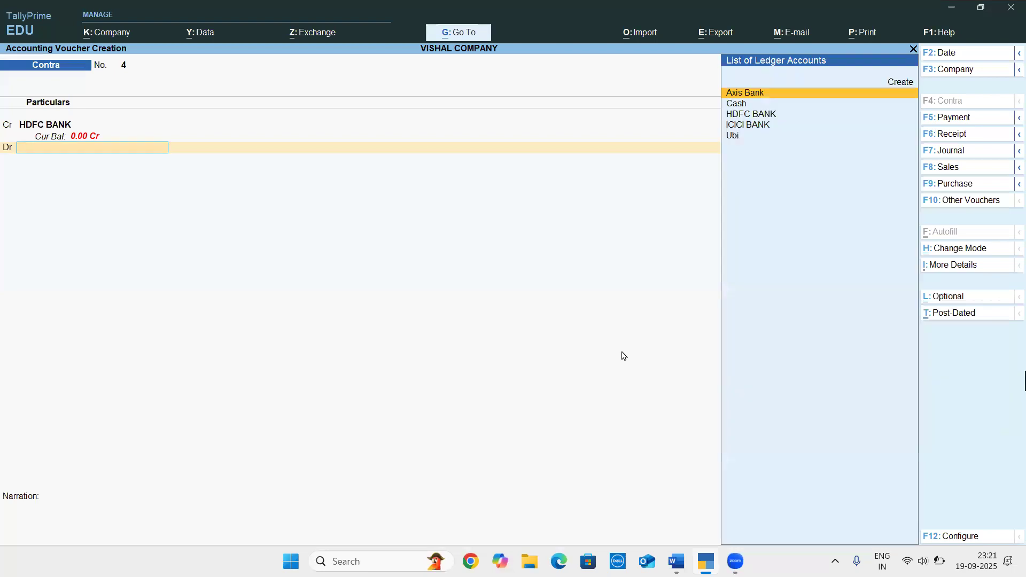
text(IC)
key(Return)
key(Return)
key(Return)
key(Return)
key(Return)
key(Return)
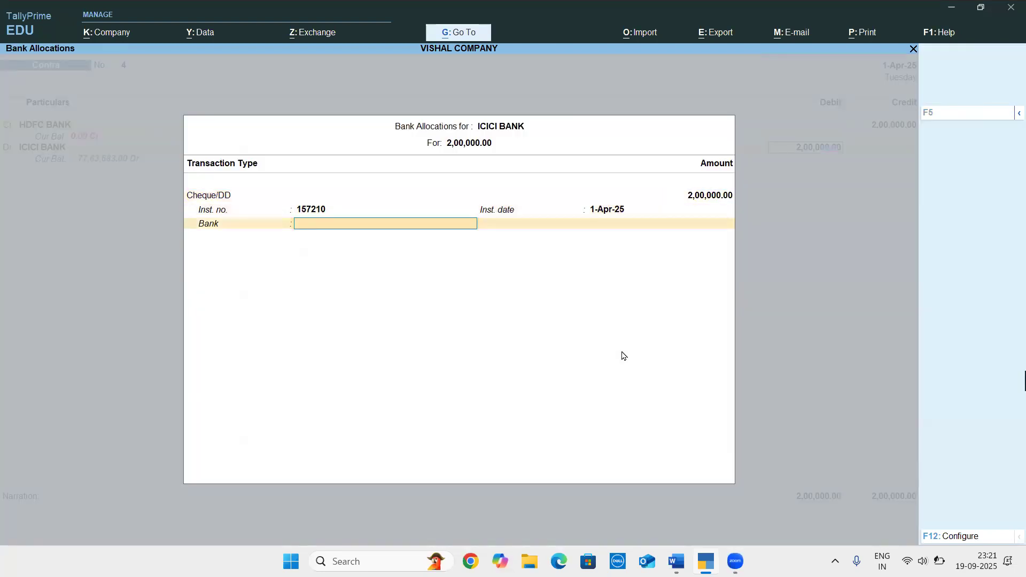
key(Return)
key(Return)
key(Return)
key(Return)
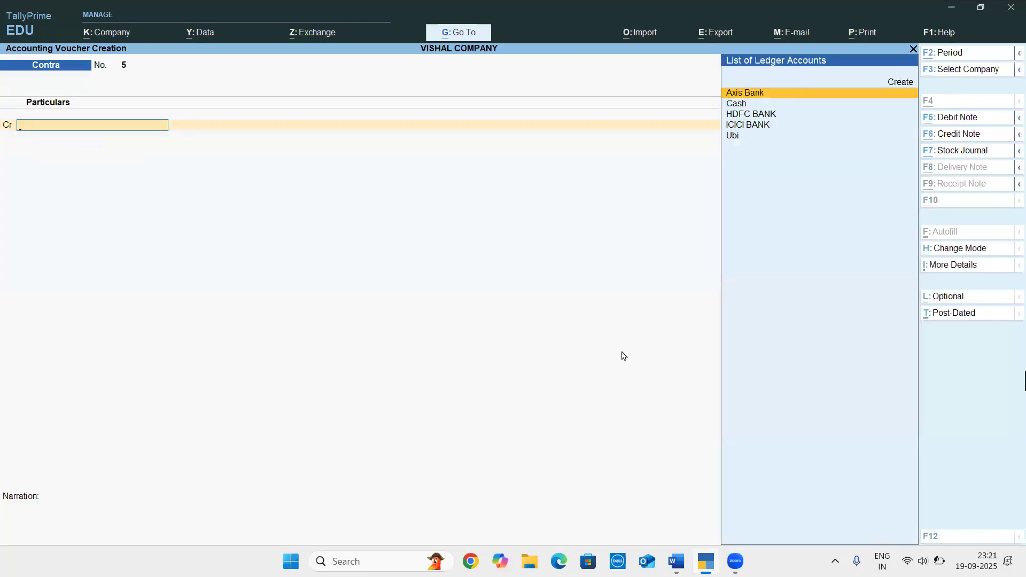
Check the next entry in the Word document, start a payment voucher, and create a debit ledger named TRAVELLING EXP under Indirect Expenses
key(alt+Tab)
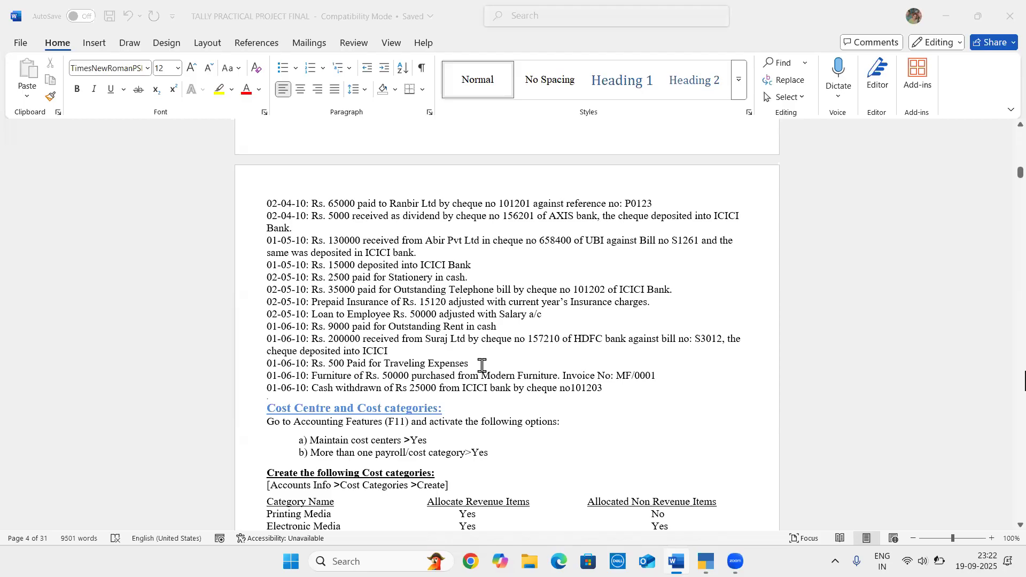
key(alt+Tab)
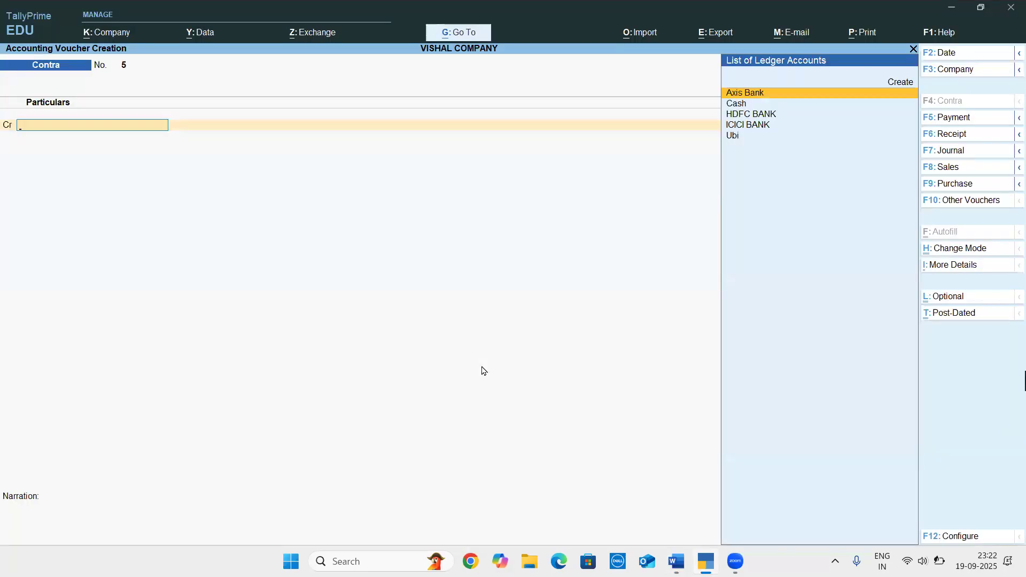
key(F5)
key(alt+c)
text(T)
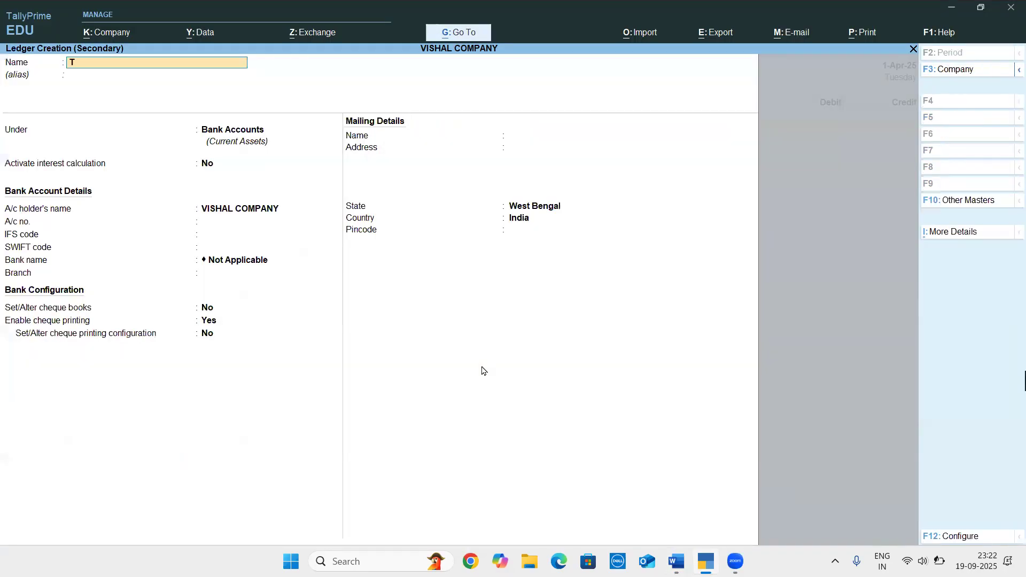
text(RAVELLING EXP)
key(Return)
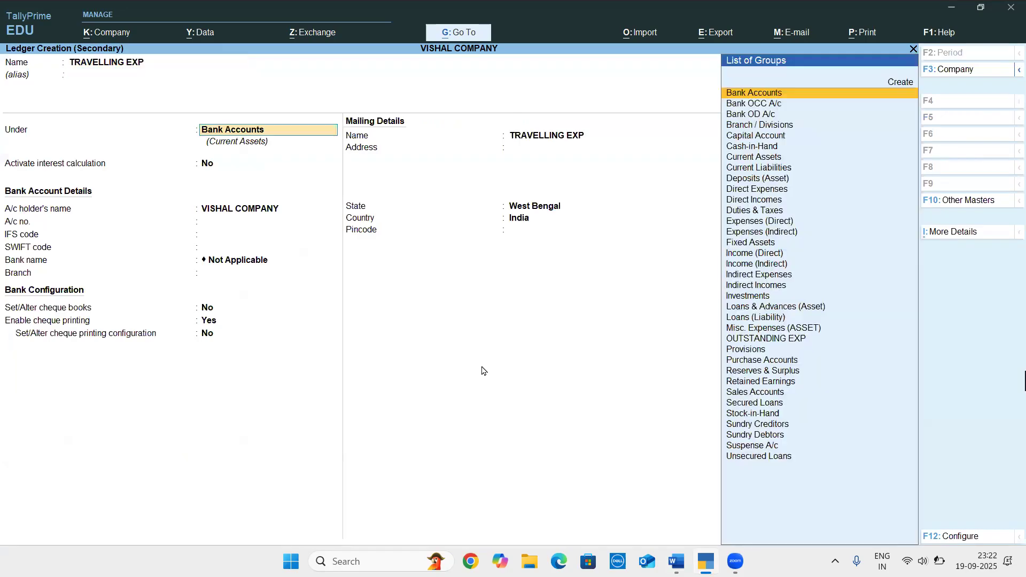
text(IND)
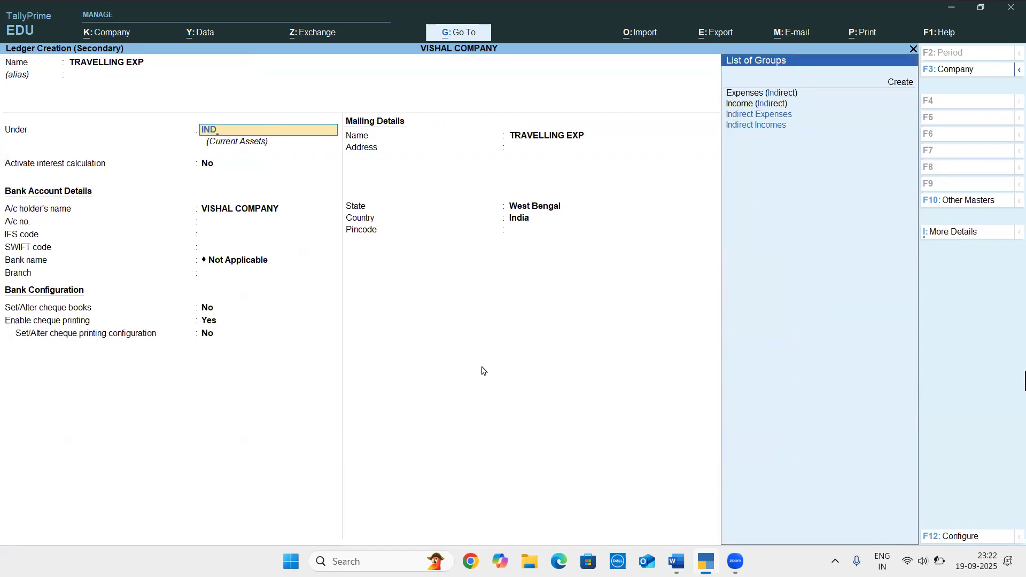
key(Return)
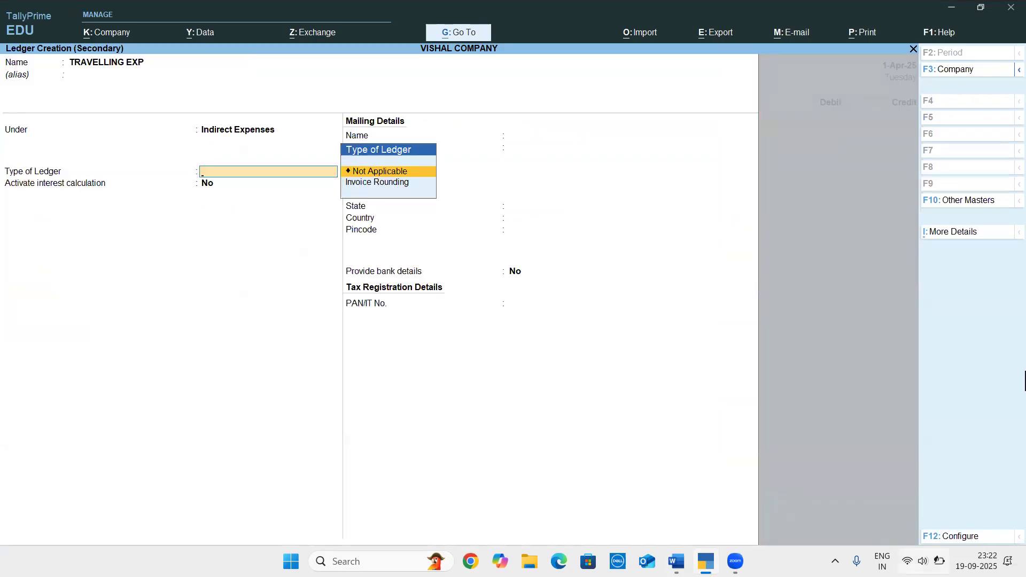
click(940, 561)
click(939, 561)
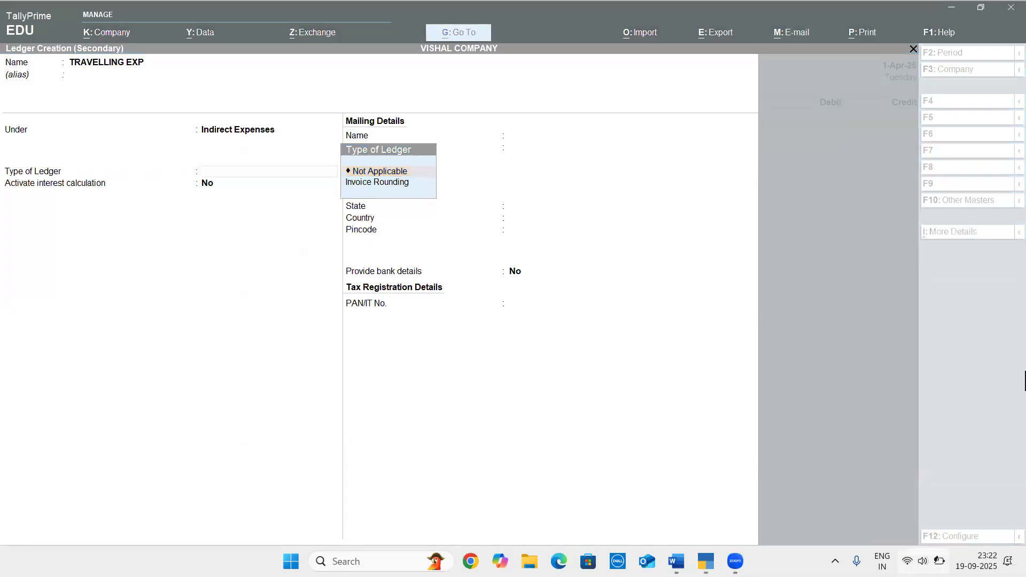
click(939, 561)
click(541, 385)
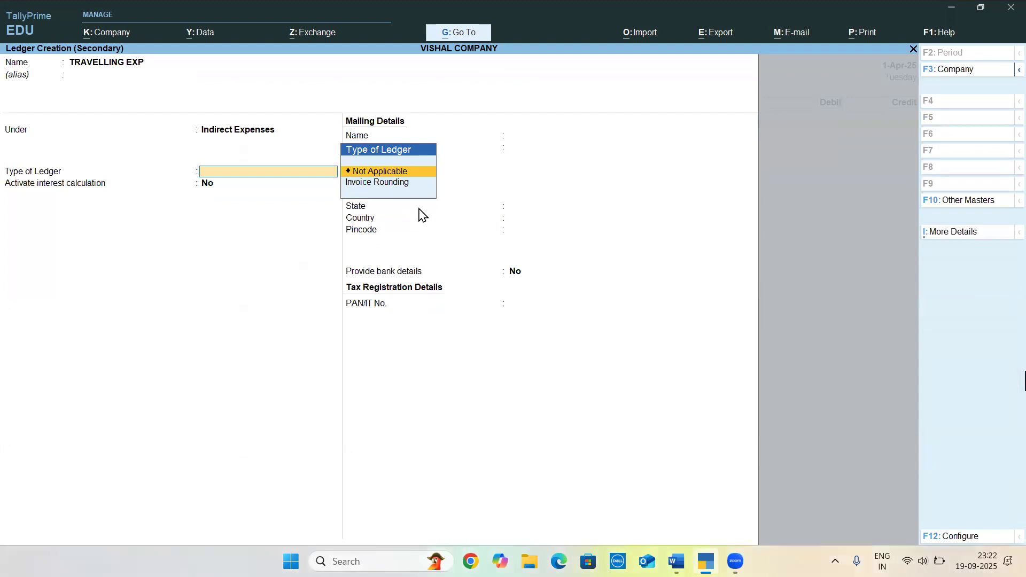
Save the travelling expense ledger with its type Not Applicable, and debit it with 500 as given in the Word document
key(Return)
key(Return)
key(Return)
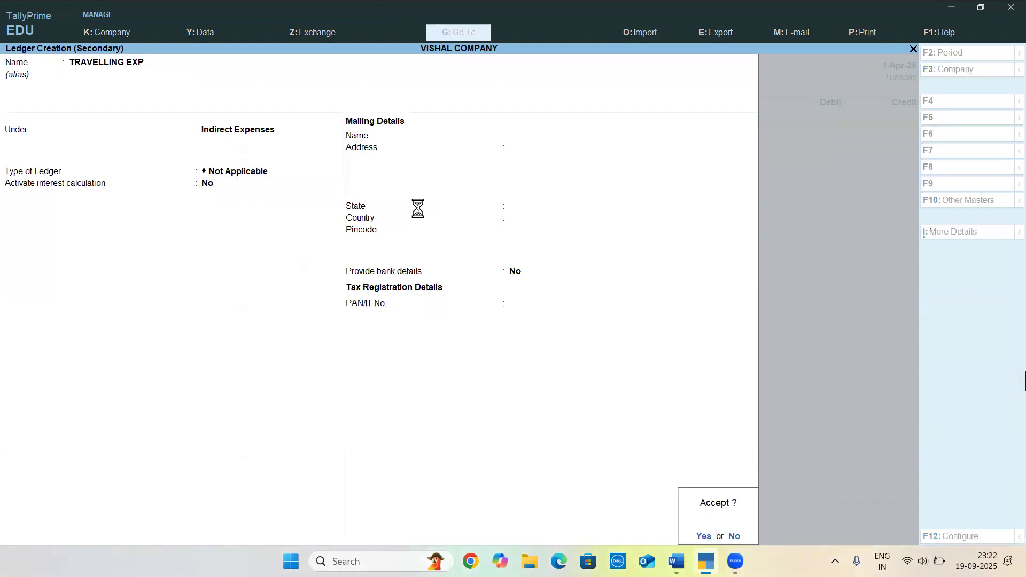
key(Return)
key(alt+Tab)
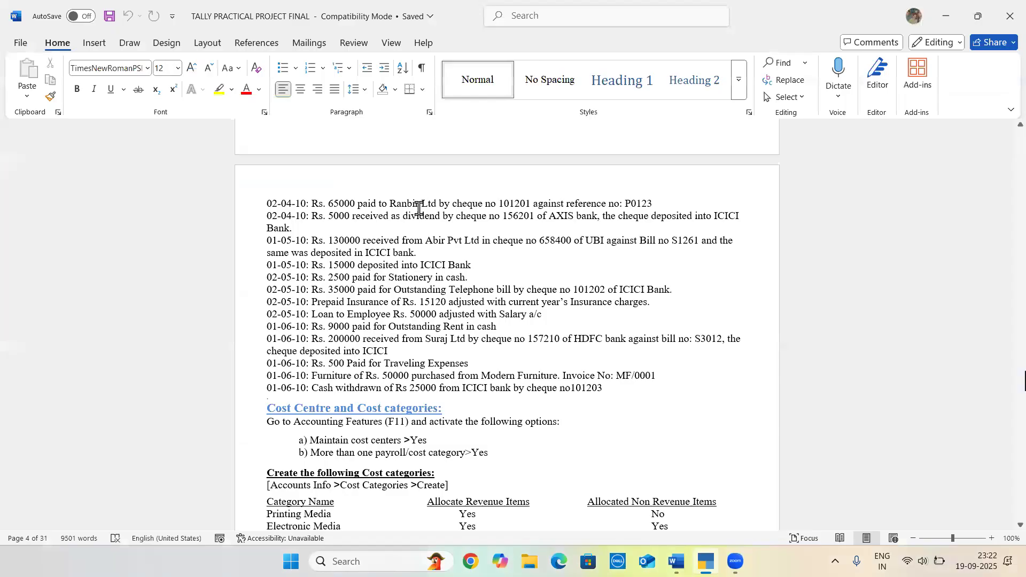
key(alt+Tab)
text(500)
key(Return)
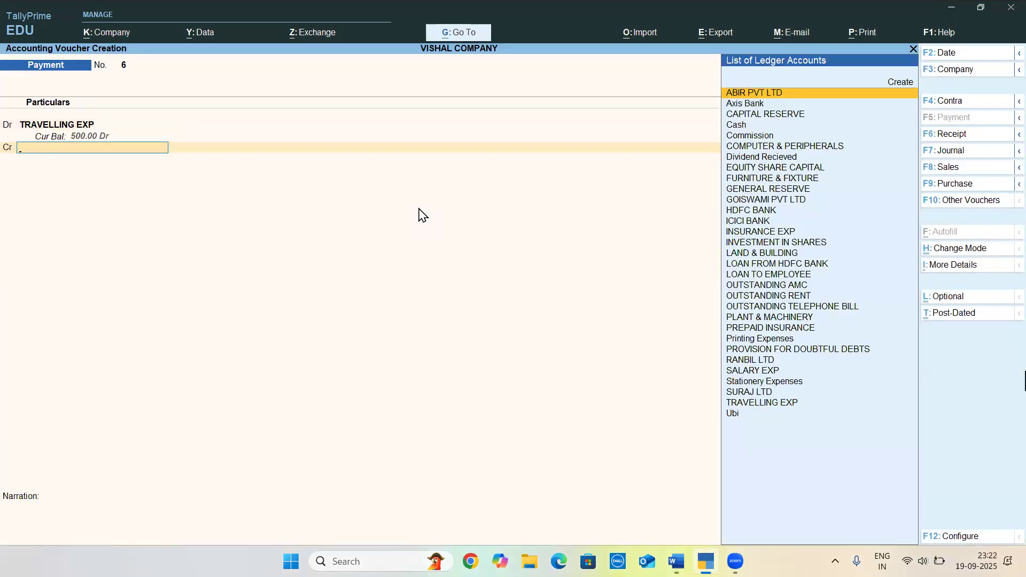
Credit Cash with 500 for the travelling expenses, and save the payment voucher without a narration
key(alt+Tab)
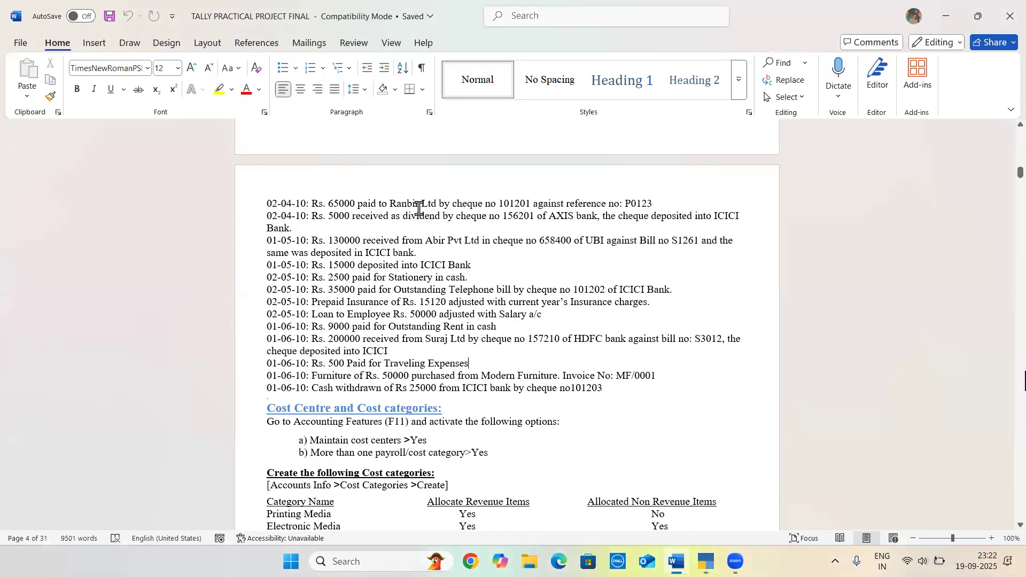
key(alt+Tab)
text(cash)
key(Return)
key(Return)
key(Return)
key(Return)
Check the furniture purchase entry in Word, and start a purchase voucher in As Voucher mode with the supplier invoice number and date blank
key(alt+Tab)
click(378, 352)
key(alt+Tab)
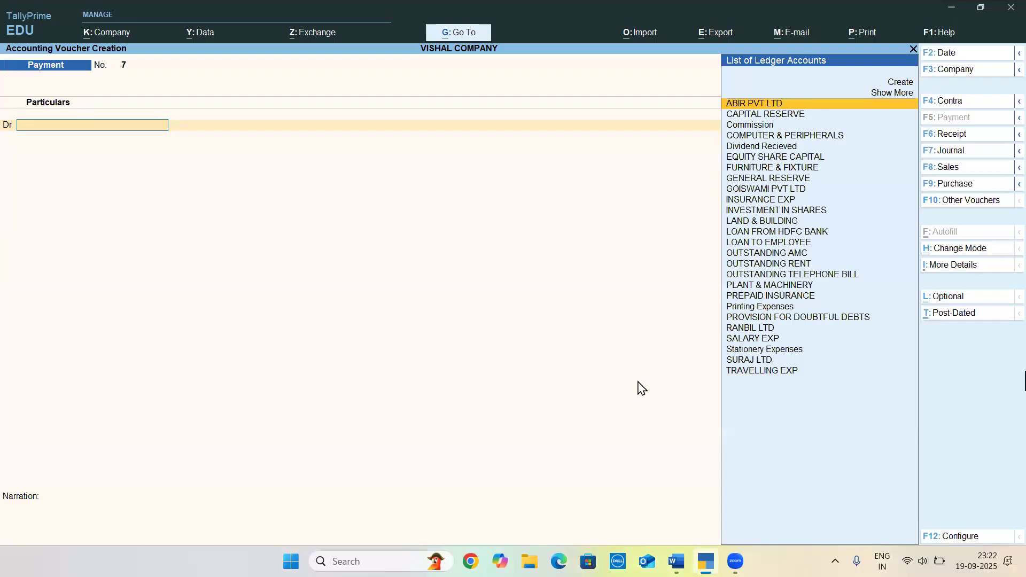
key(F9)
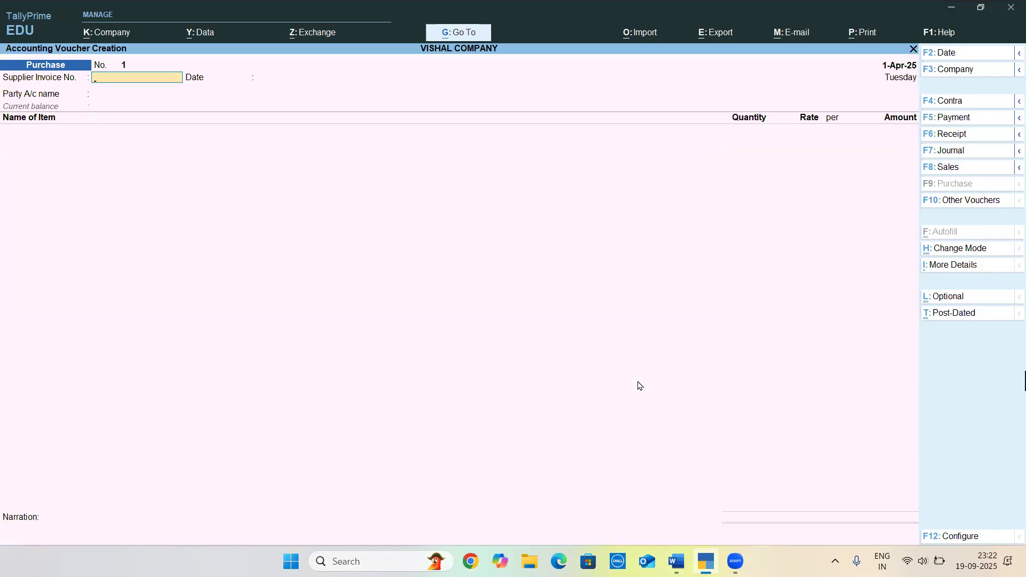
key(ctrl+h)
key(Down)
key(Down)
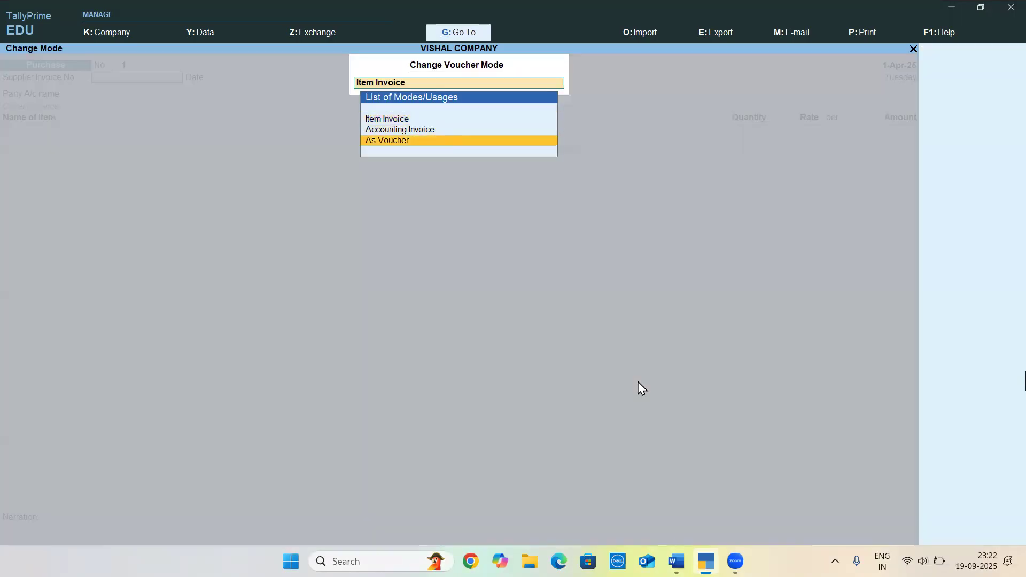
key(Return)
key(Return)
key(Return)
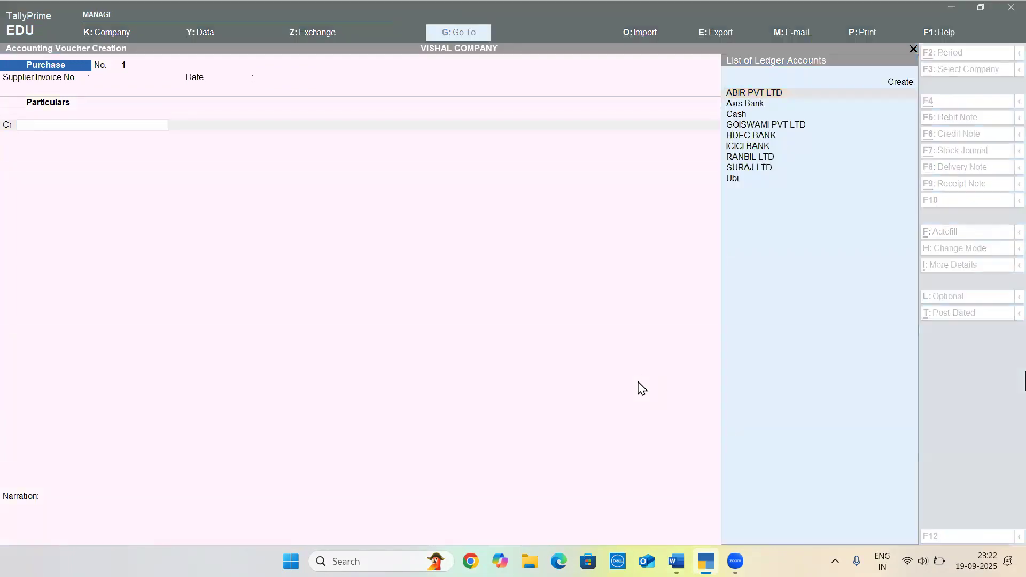
Look up the supplier in the Word document, and create a ledger named MODERN FURNITURE under Sundry Creditors as the credit account
key(alt+Tab)
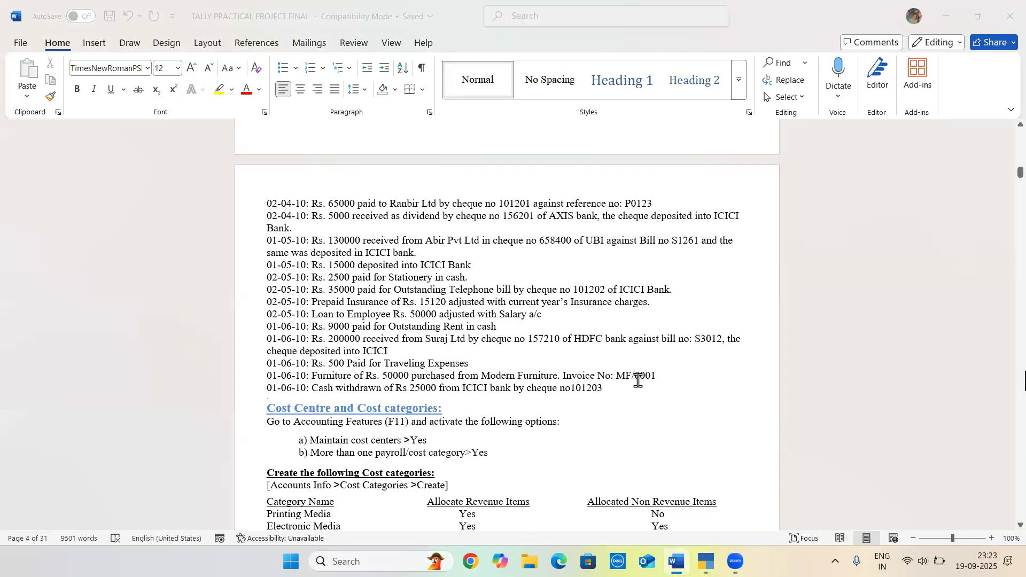
key(alt+Tab)
key(alt+c)
text(MOD)
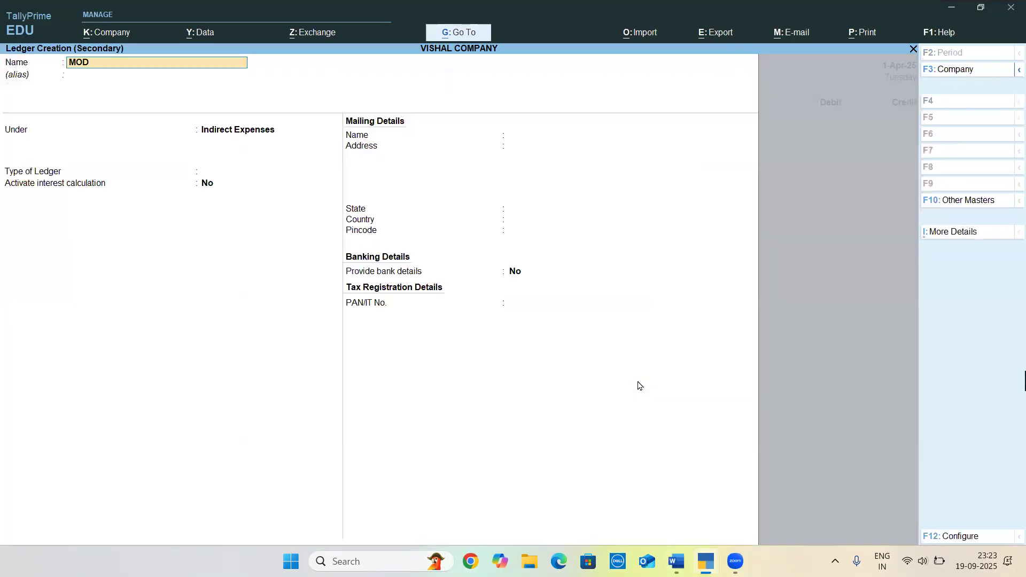
text(ERN FURNITURE)
key(Return)
text(SUN)
key(Down)
key(Up)
key(Return)
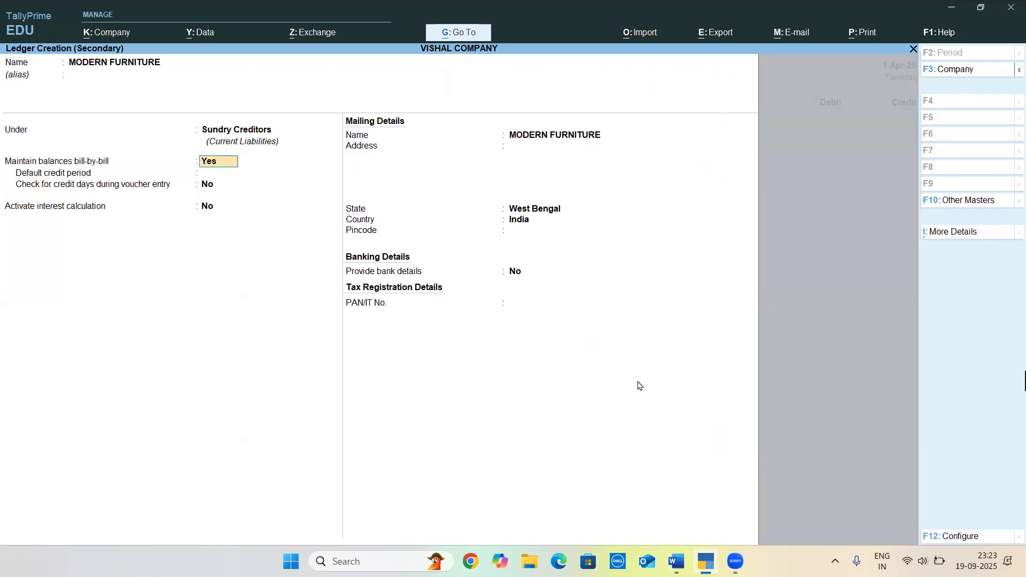
key(ctrl+a)
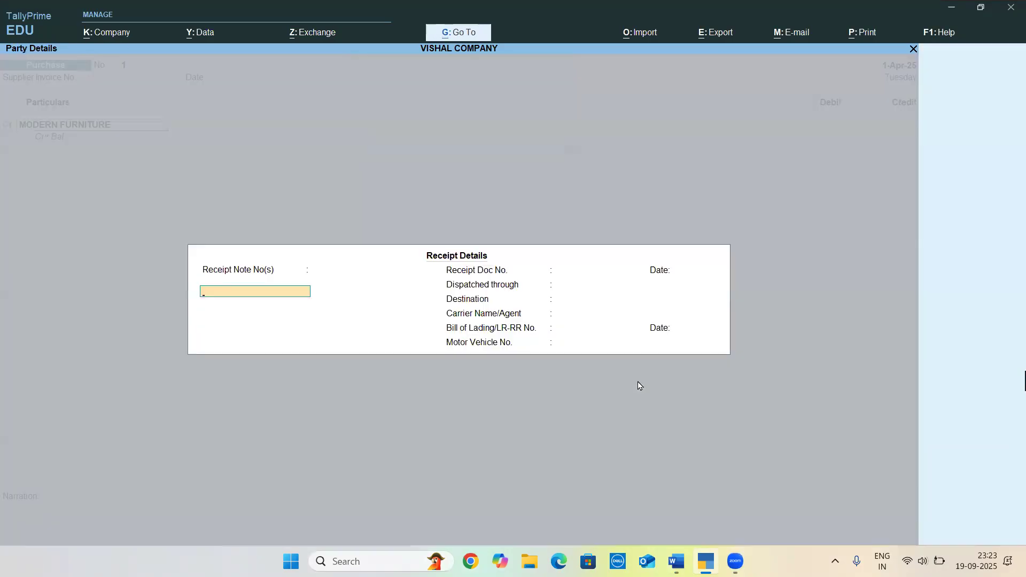
Accept the receipt and party details unchanged, and credit MODERN FURNITURE with 50,000 as given in the Word document
key(ctrl+a)
key(ctrl+a)
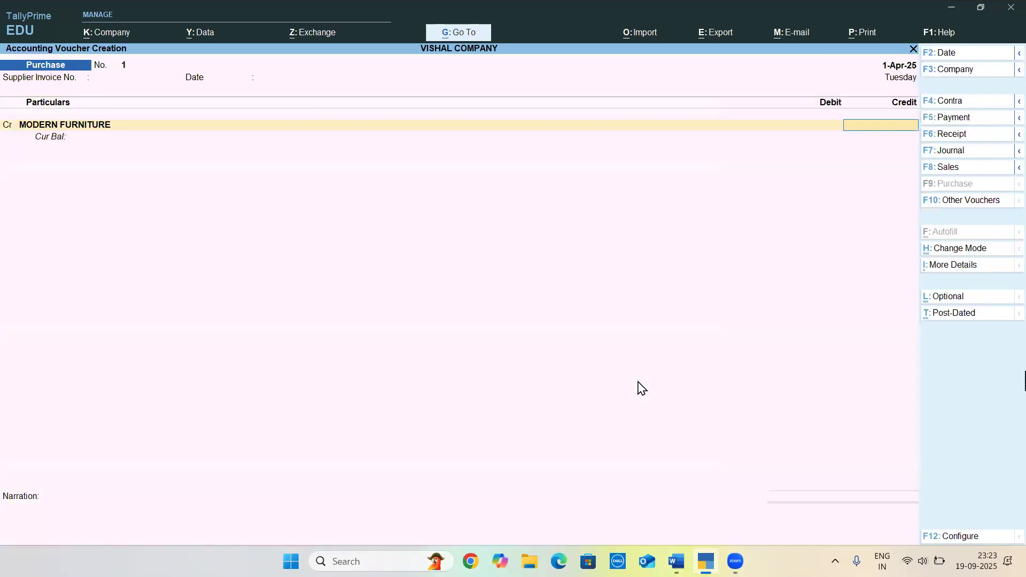
key(alt+Tab)
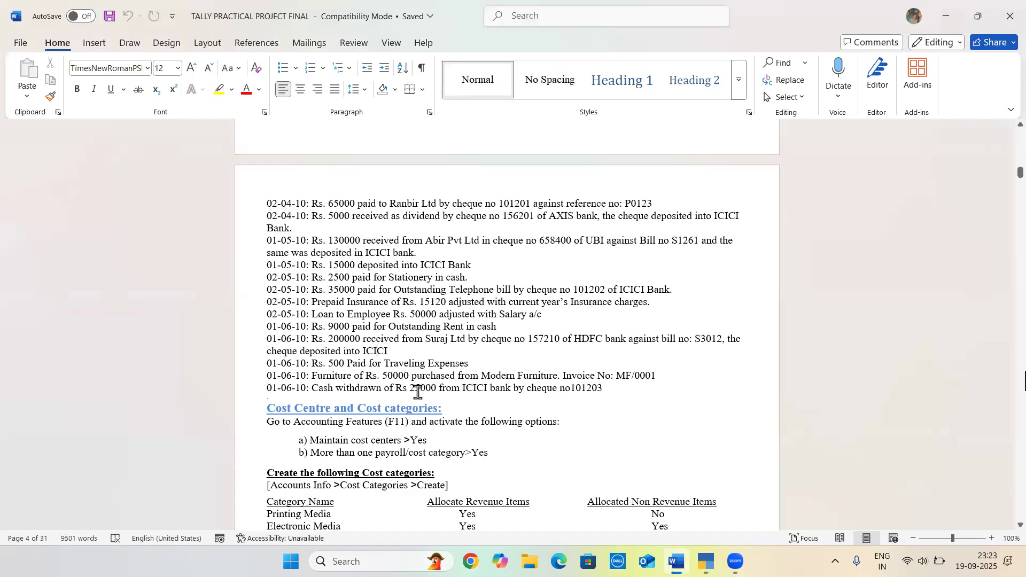
key(alt+Tab)
text(50000.)
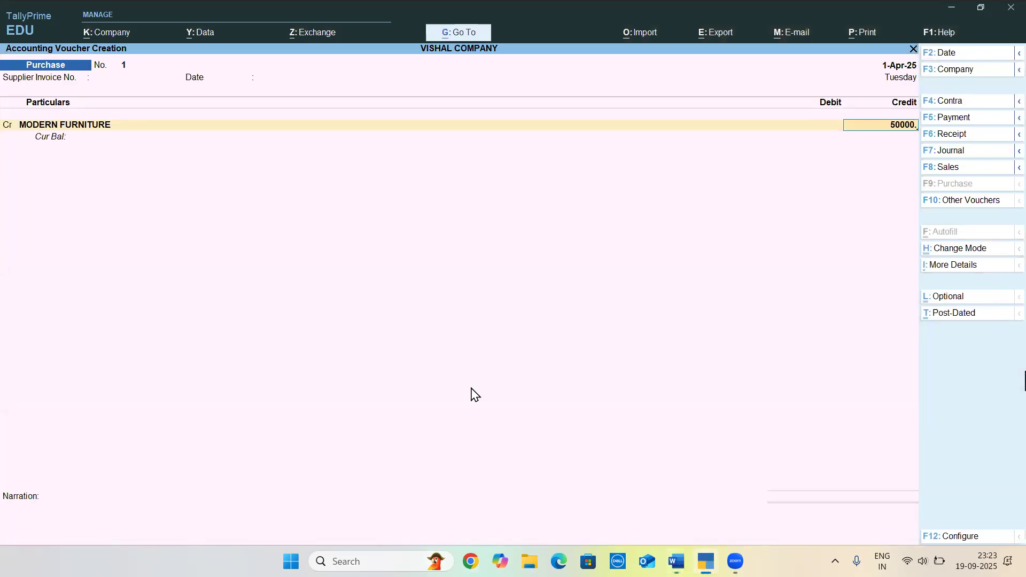
key(Return)
key(Return)
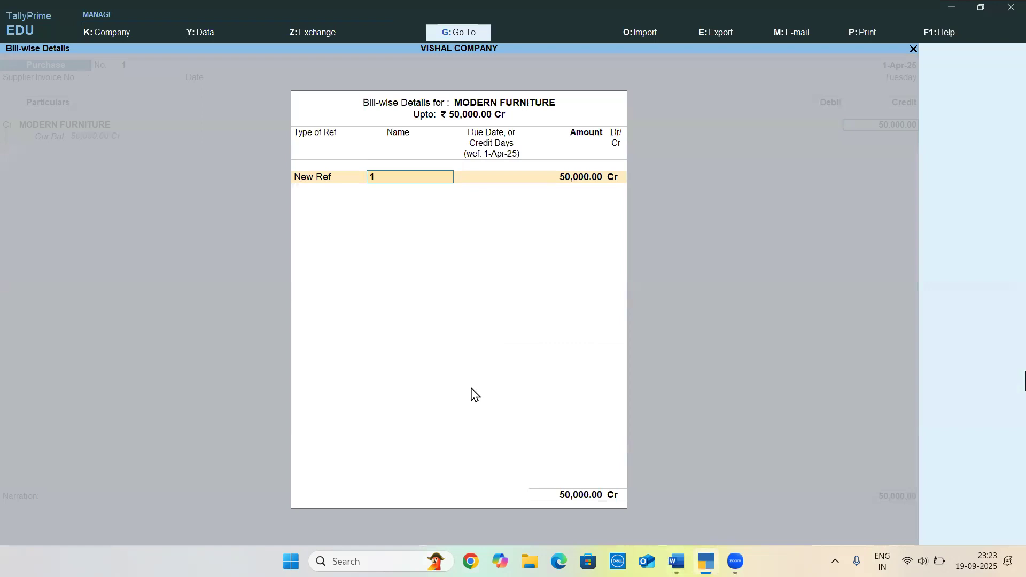
Look up the invoice number in Word, and allocate the 50,000 credit to a New Ref named MF/001
key(alt+Tab)
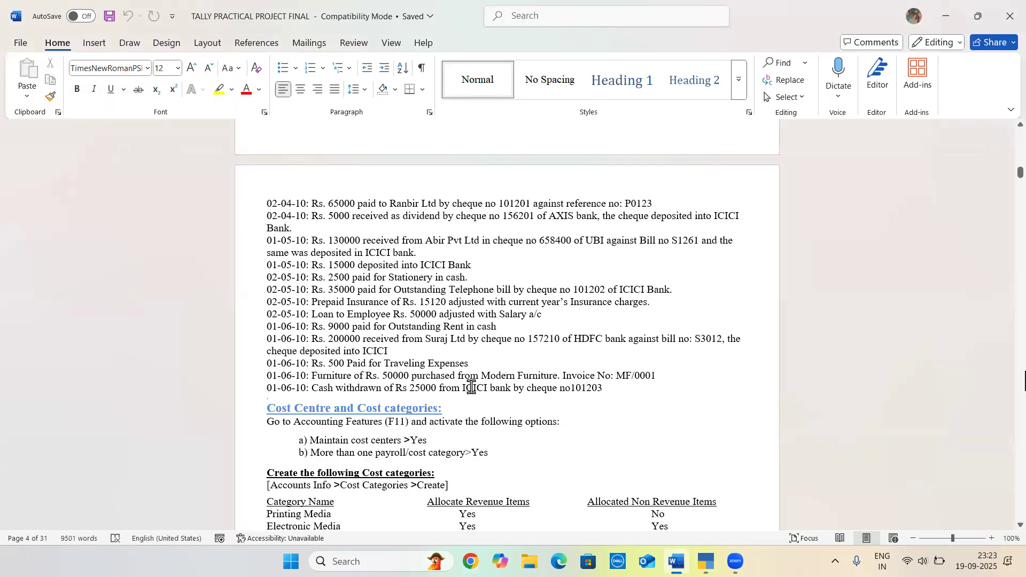
key(alt+Tab)
text(MF)
key(BackSpace)
text(F/001)
key(Return)
key(Return)
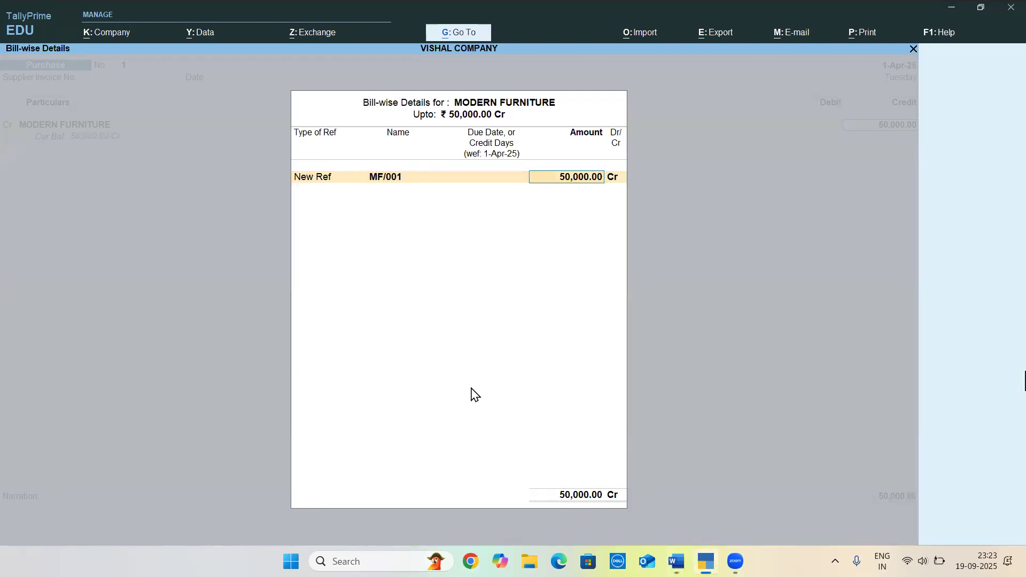
key(Return)
key(alt+c)
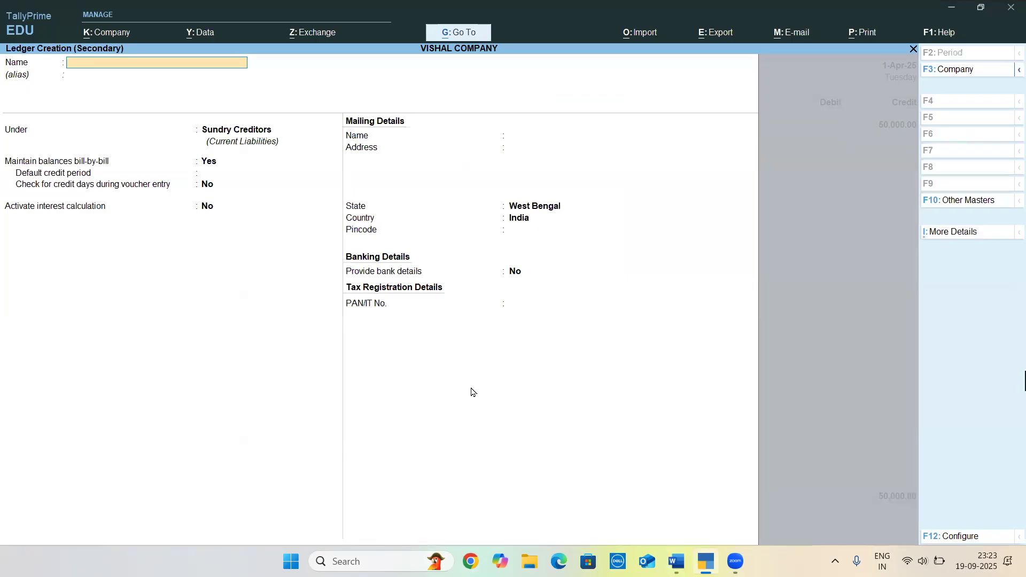
key(Escape)
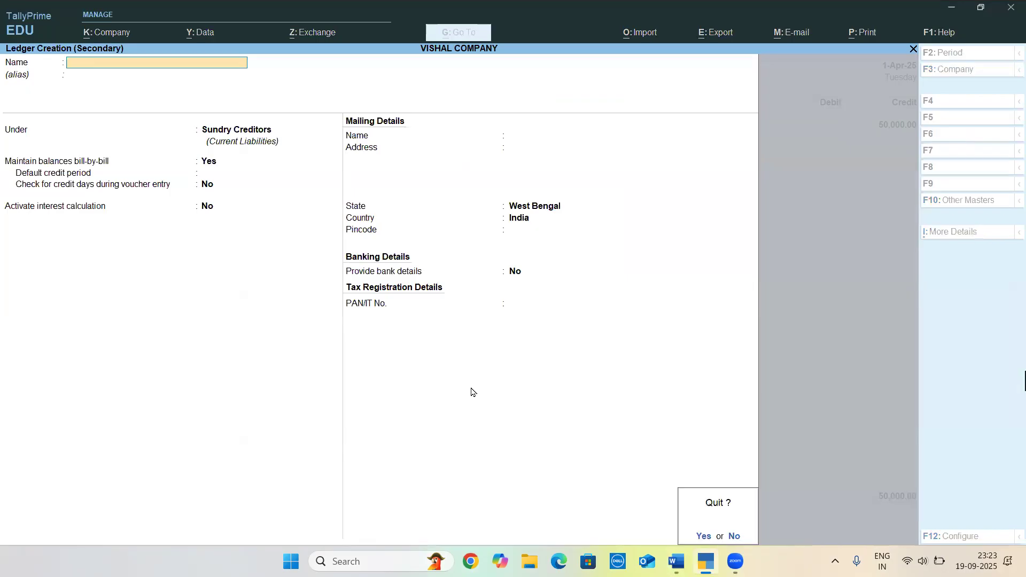
key(y)
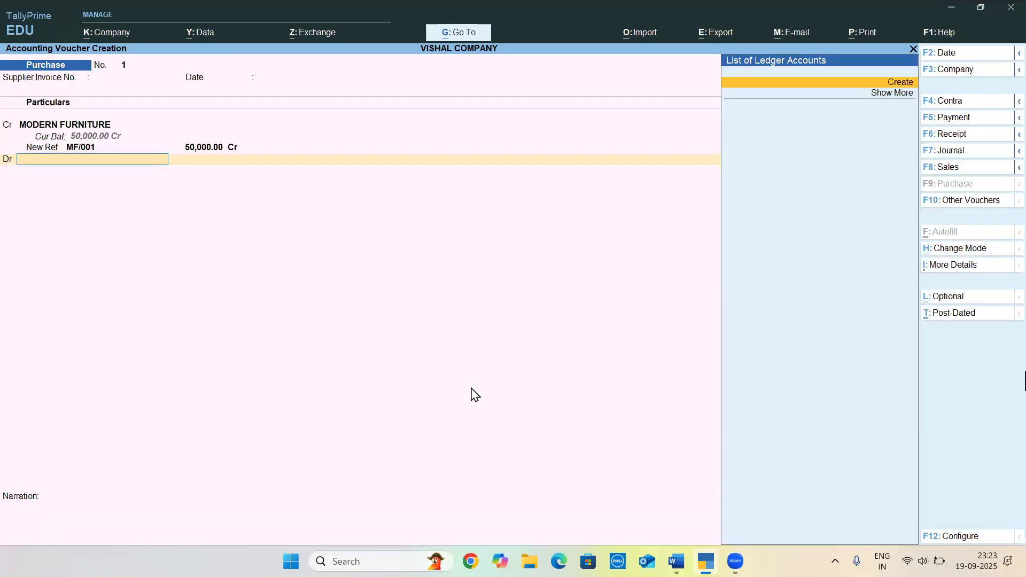
Create a ledger named FURNITURE under Fixed Assets as the purchase voucher's debit account, with interest calculation set to No
key(alt+c)
text(FUR)
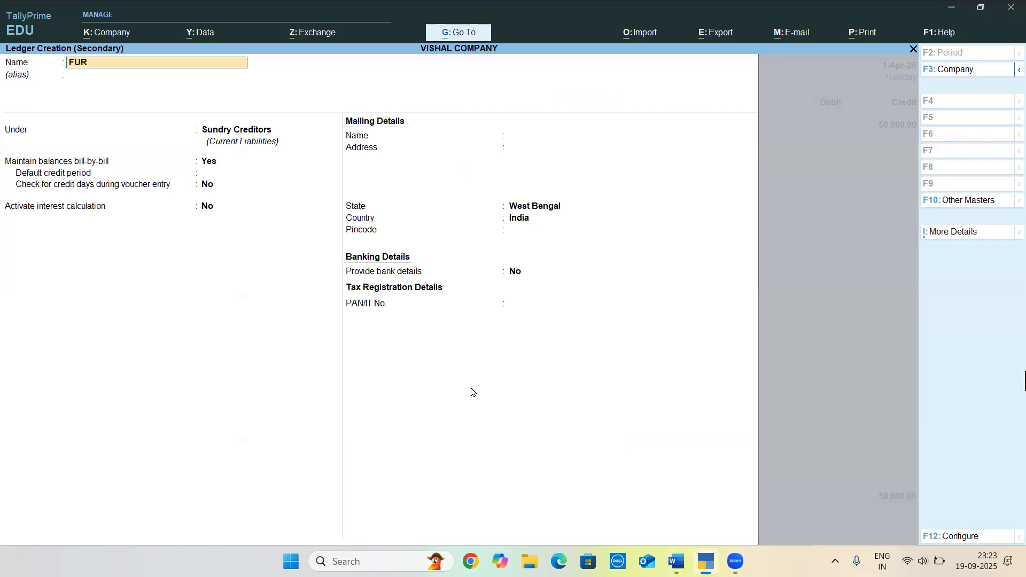
text(NITURE')
key(Return)
key(BackSpace)
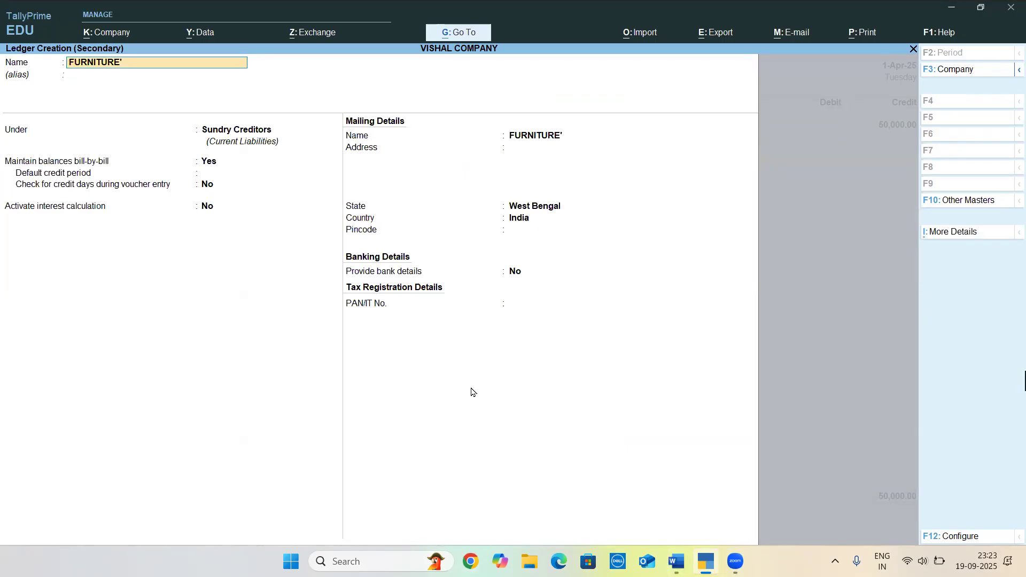
key(BackSpace)
key(Return)
key(Return)
text(FI)
key(Return)
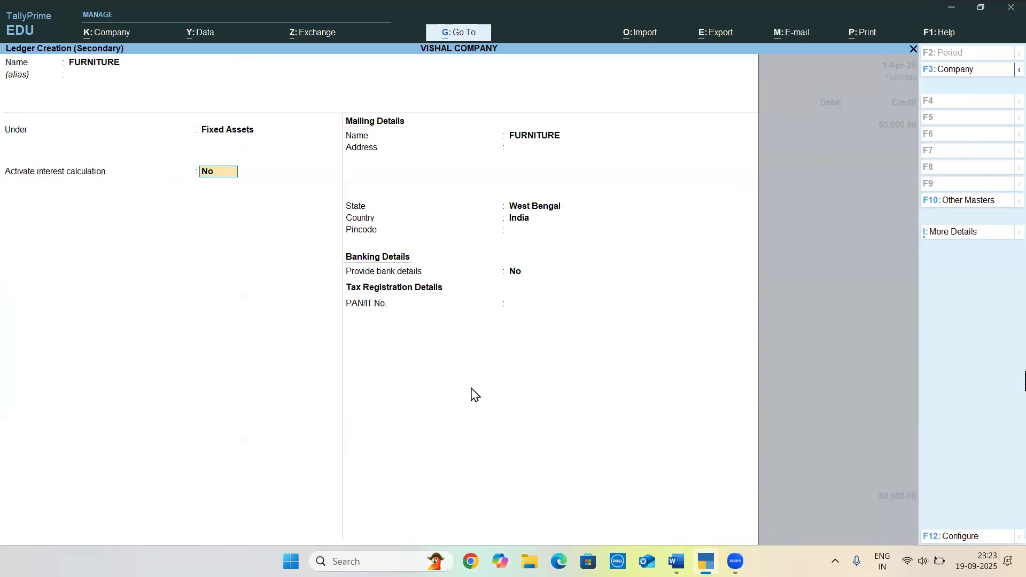
Save the purchase voucher with 50,000 debited to FURNITURE, and locate the cash withdrawal entry in the Word document
key(Return)
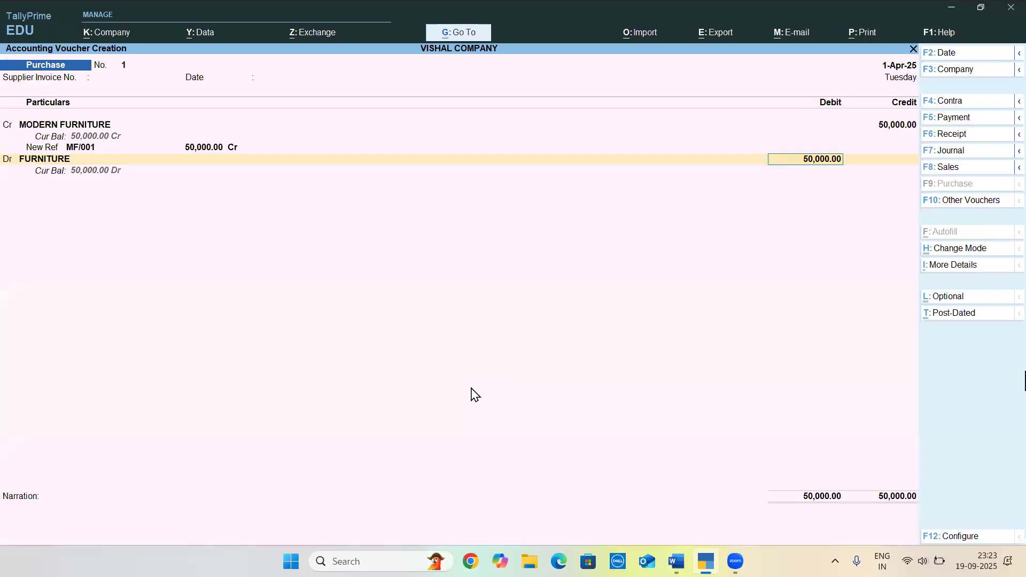
key(Return)
key(Return)
key(Return)
key(alt+Tab)
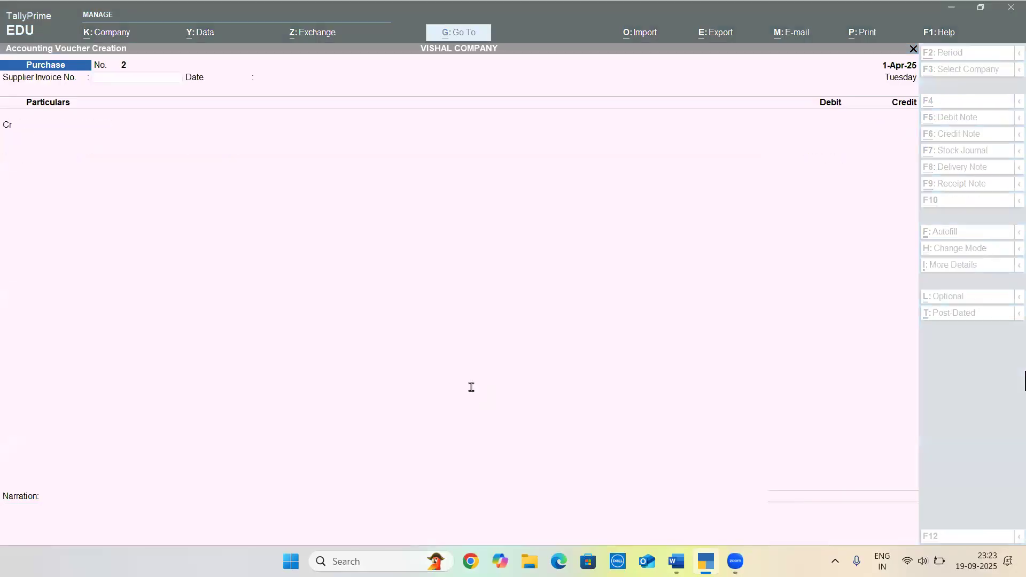
click(369, 387)
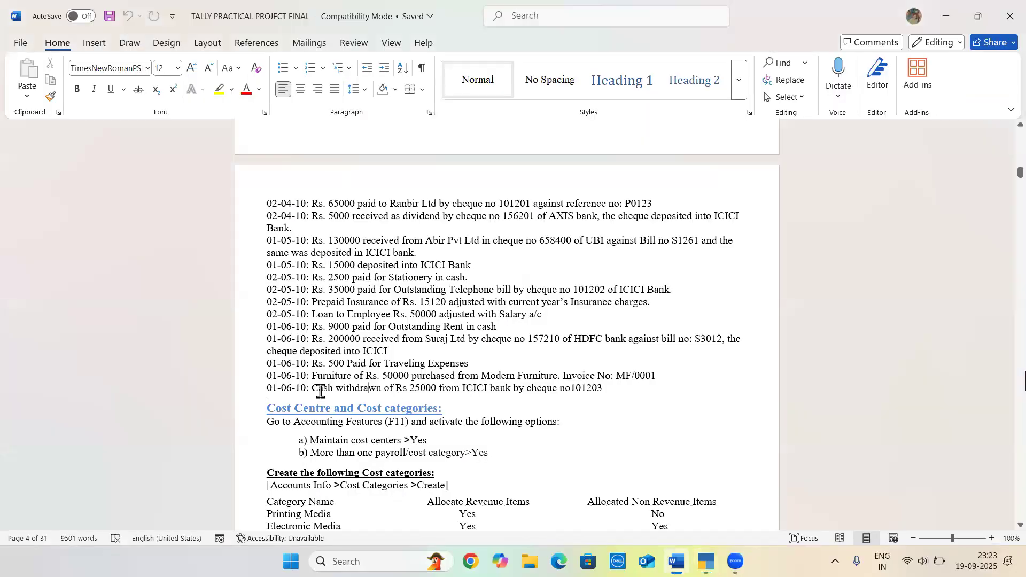
Start a contra voucher in TallyPrime and choose ICICI BANK as the credit account, checking the cash withdrawal entry in Word
click(571, 388)
key(alt+Tab)
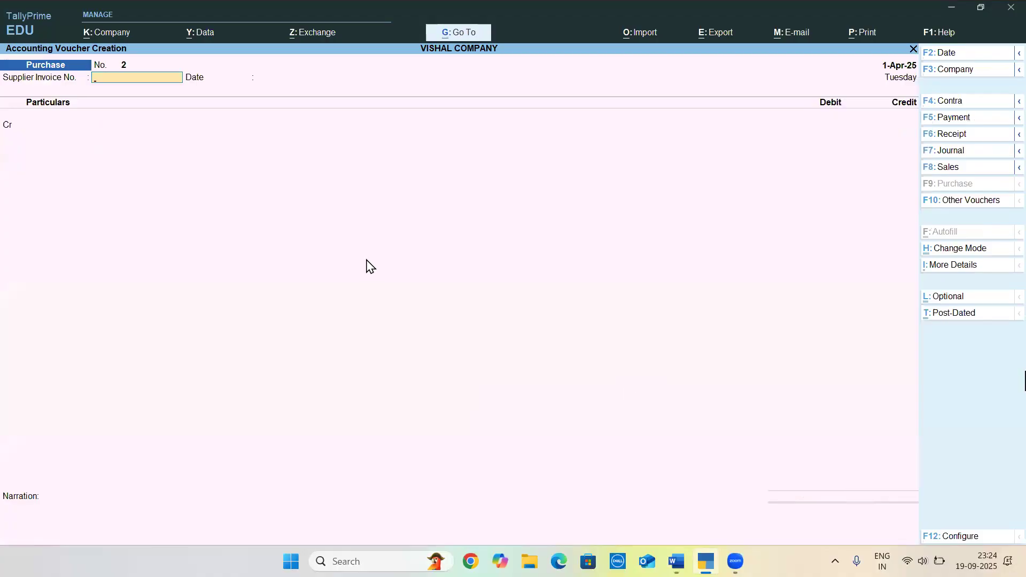
key(F4)
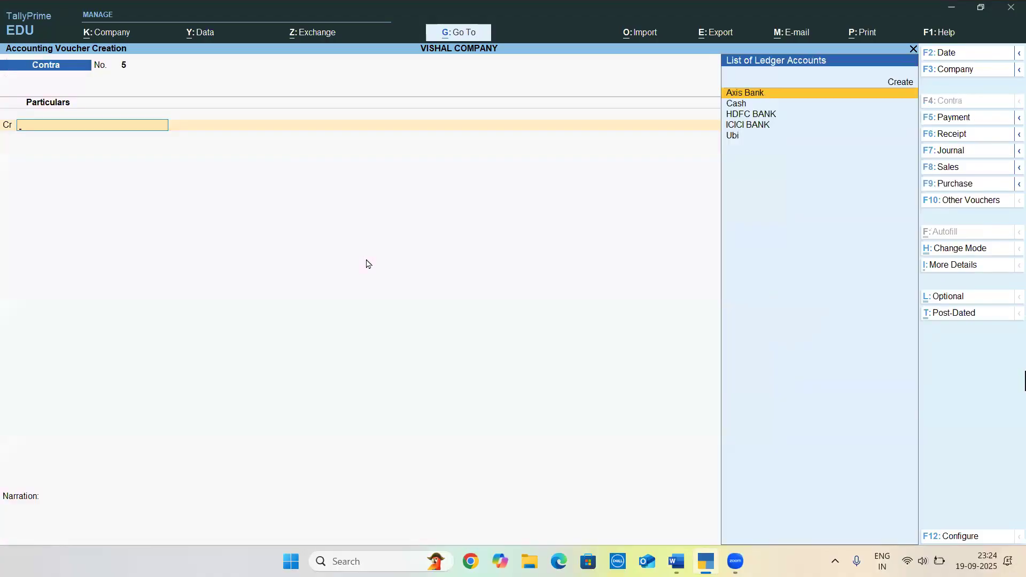
key(Down)
key(Down)
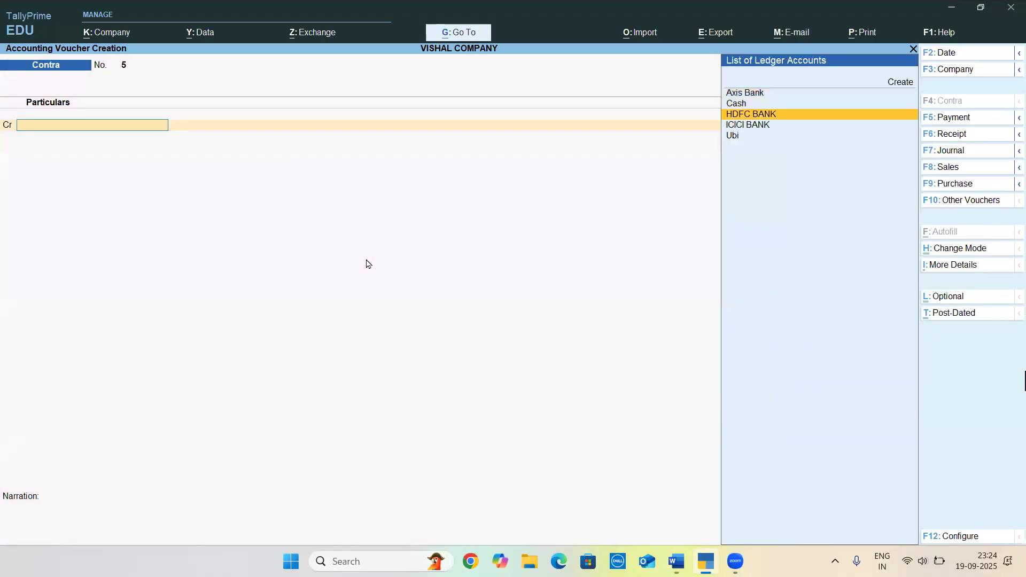
key(alt+Tab)
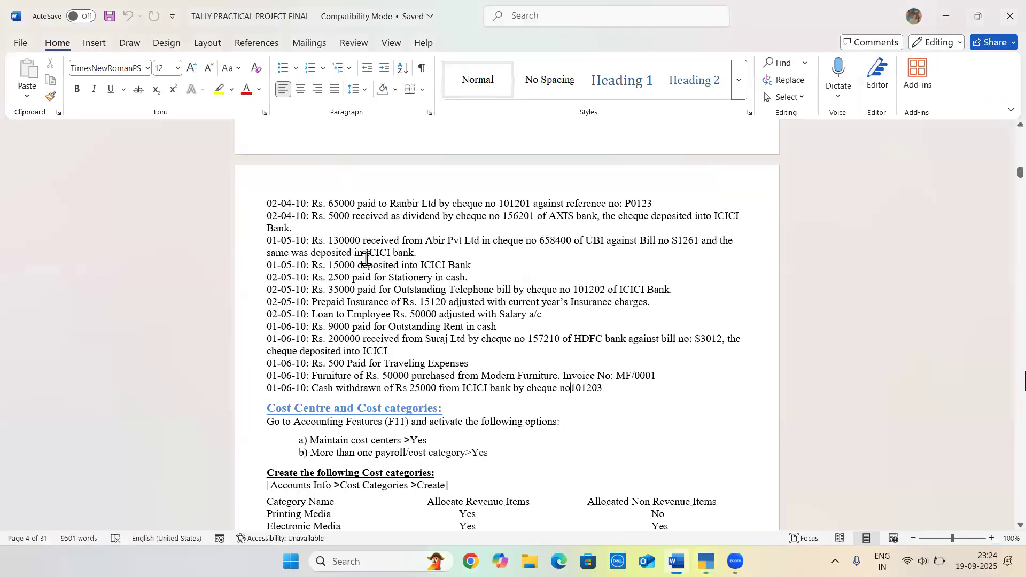
key(alt+Tab)
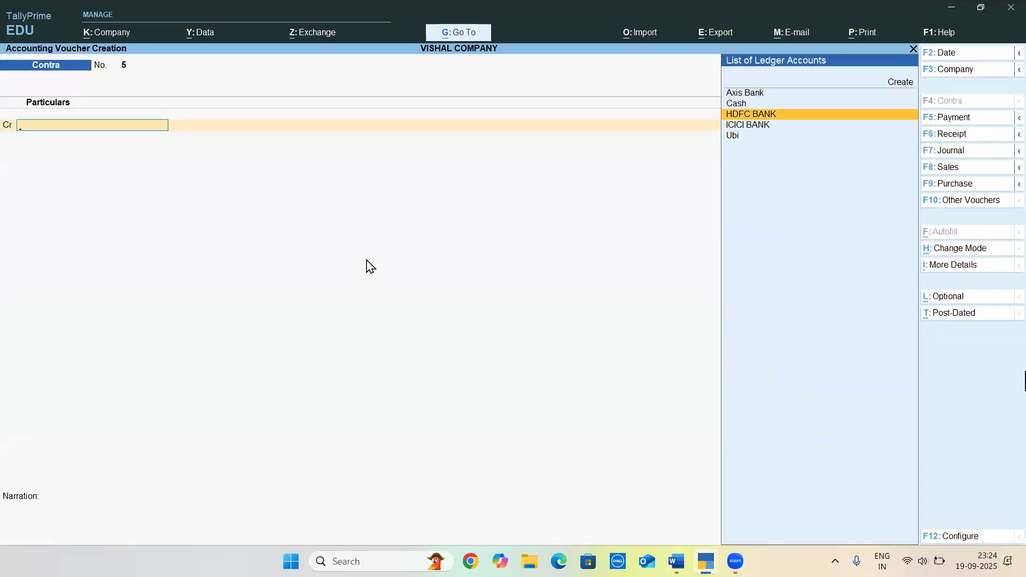
key(Down)
key(Return)
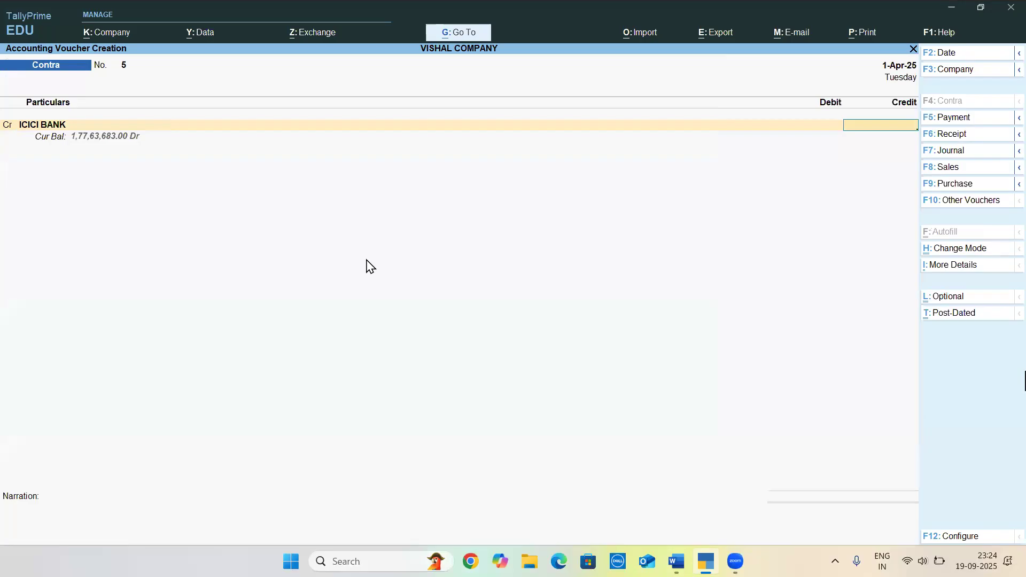
Credit ICICI BANK with 25,000 and keep Cheque as the transaction type in its bank allocation
key(ctrl)
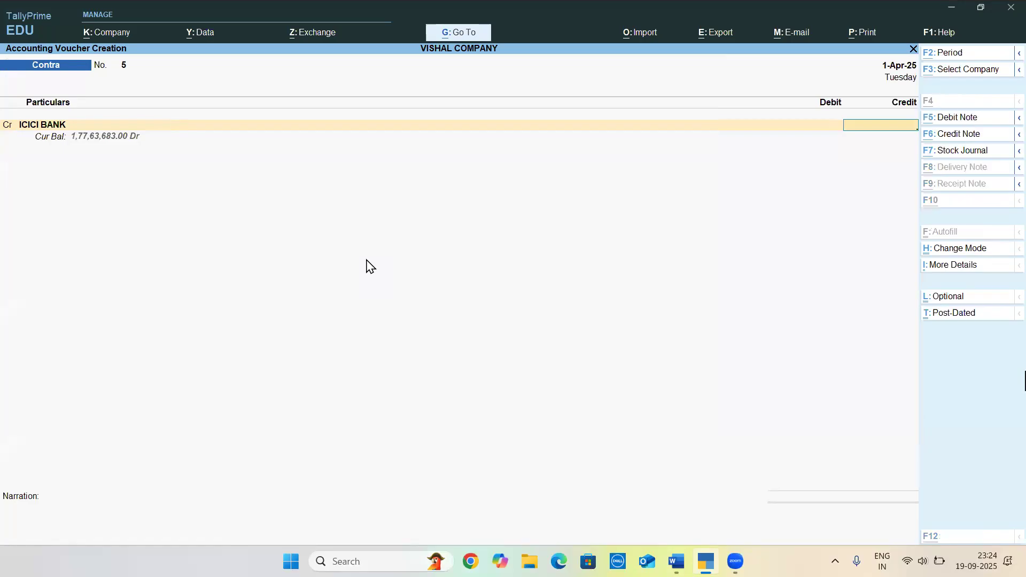
key(alt+Tab)
key(alt+Tab)
text(25000)
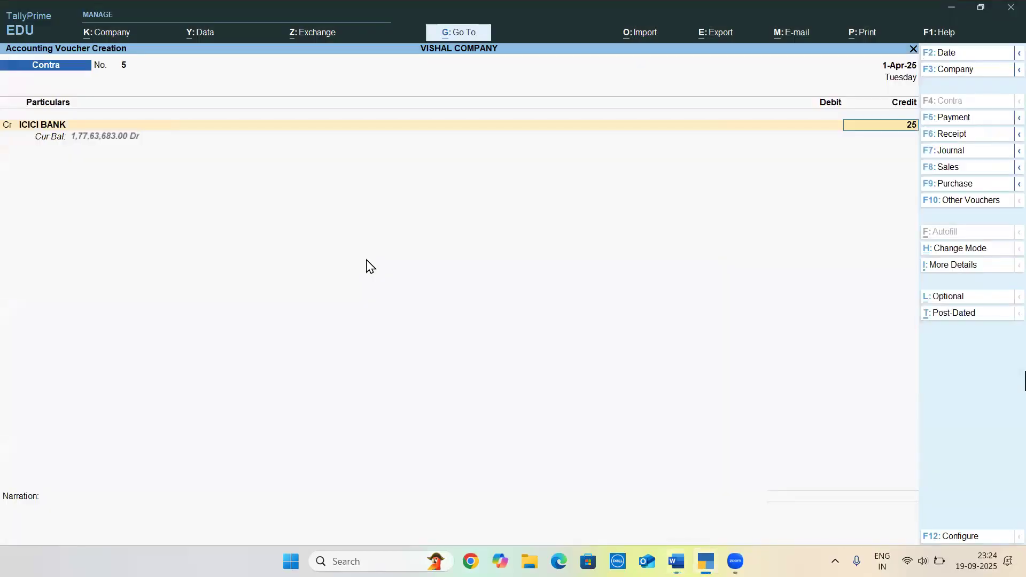
key(Return)
key(Return)
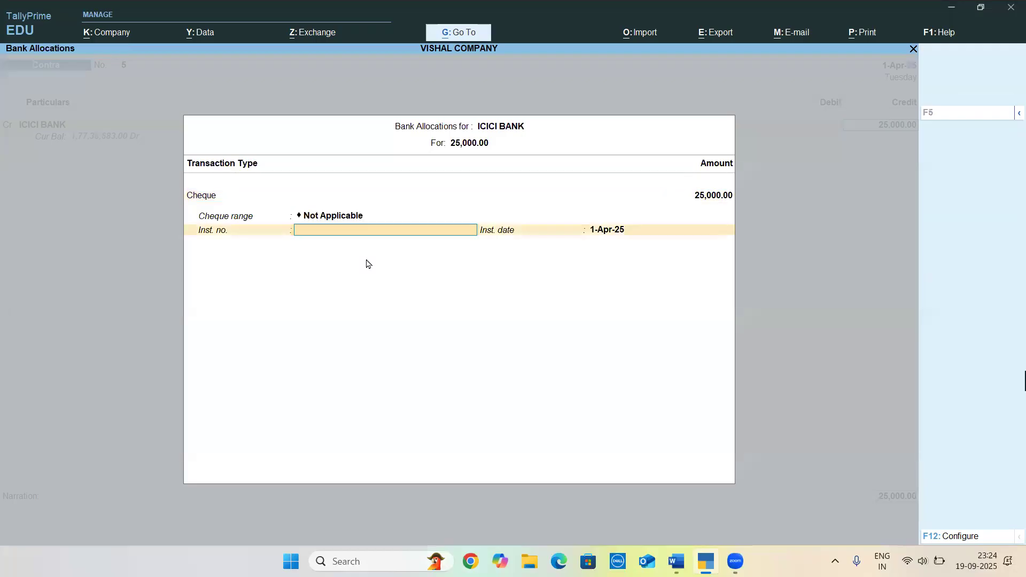
Look up the cheque number in Word, and enter instrument number 101203 for the ICICI BANK allocation, keeping the 1-Apr-25 date
key(alt+Tab)
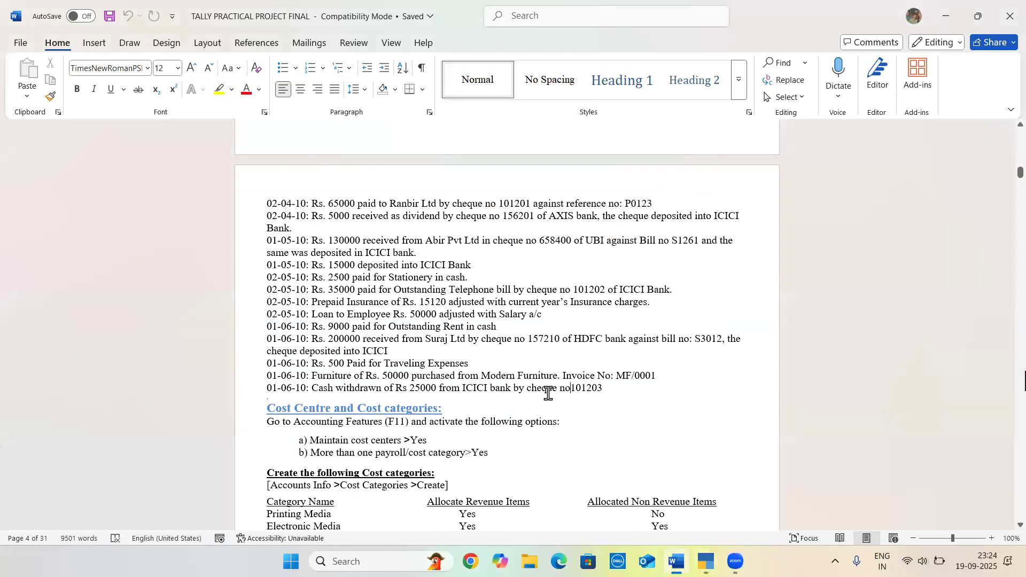
key(alt+Tab)
text(10120)
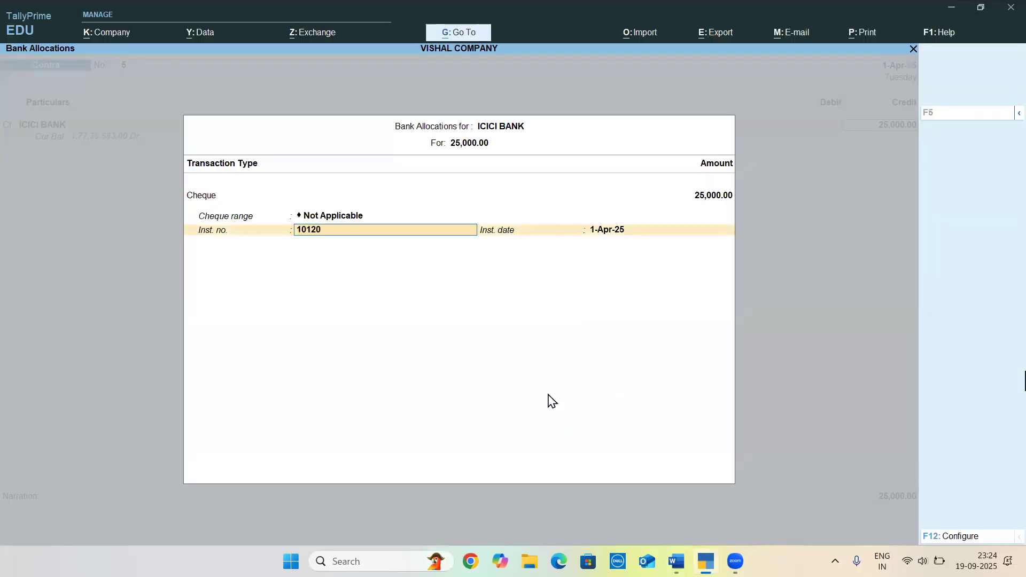
key(Return)
key(Return)
key(Return)
Debit Axis Bank with 25,000, accept its bank allocation with the bank name left blank, and save the contra voucher
key(Return)
key(Return)
key(Return)
key(Return)
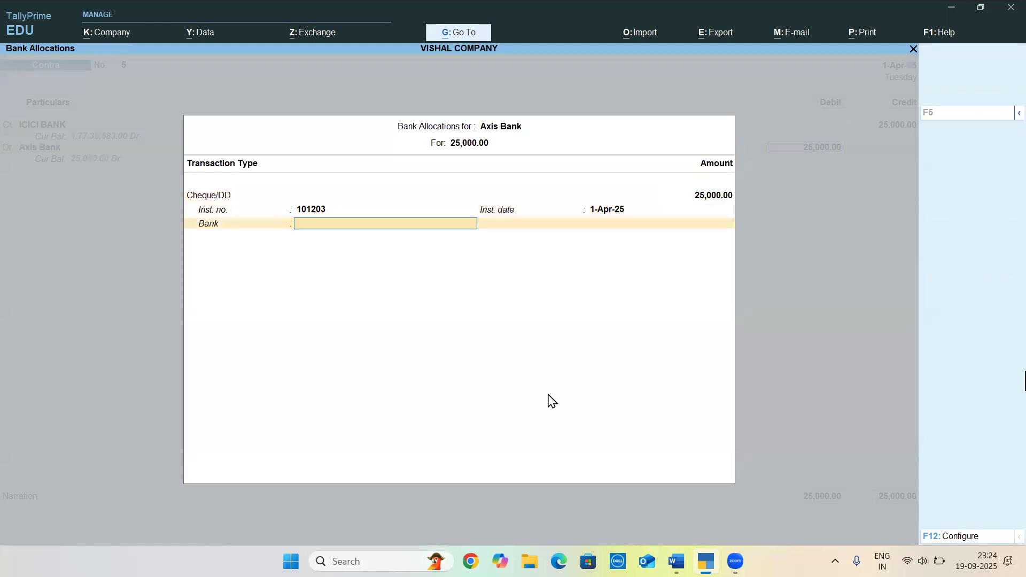
key(Return)
key(Return)
key(Return)
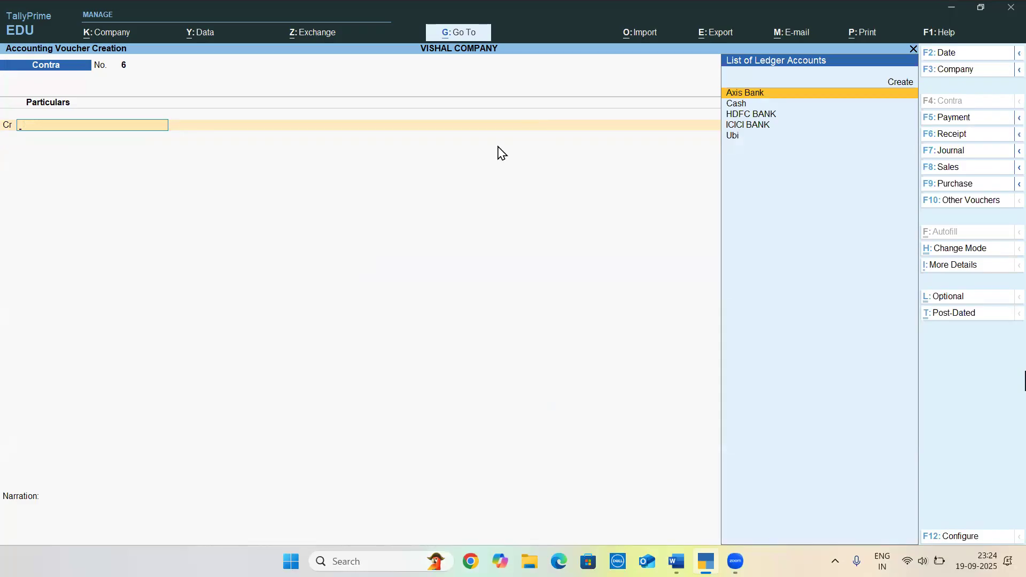
Leave contra voucher entry and review the Cost Centre and Cost categories section of the project document in Word
key(Escape)
key(Return)
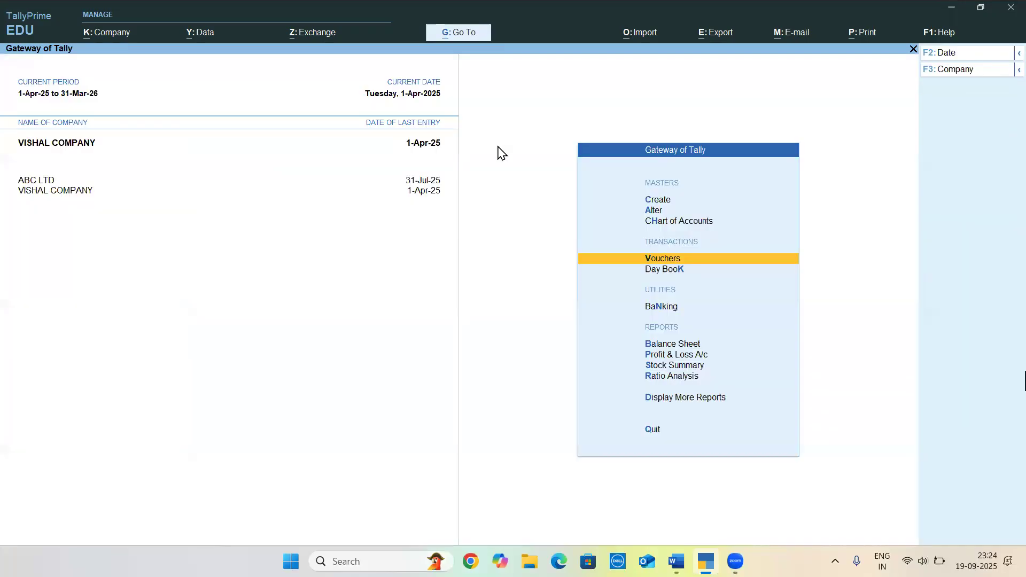
key(alt+Tab)
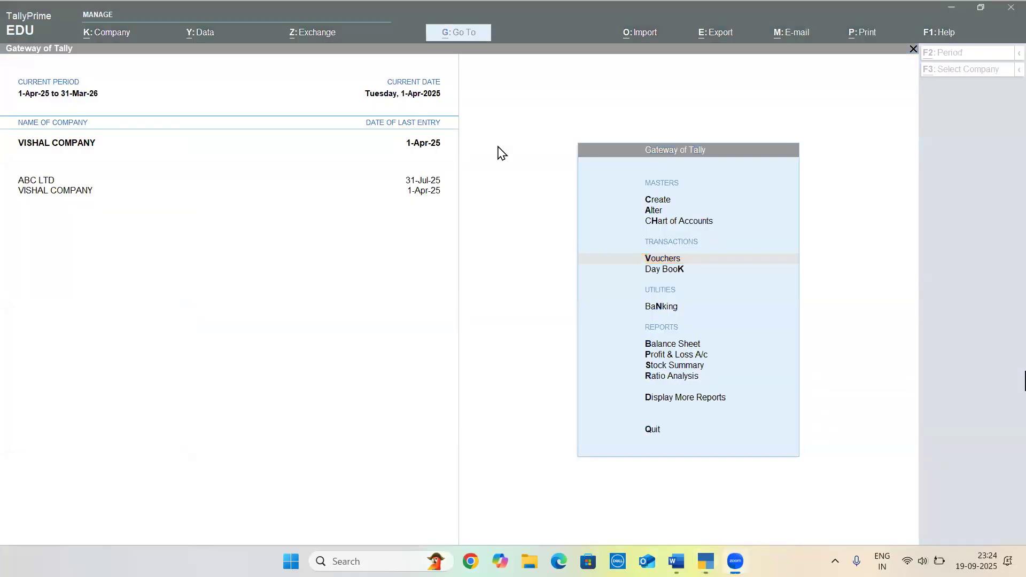
key(alt+Tab)
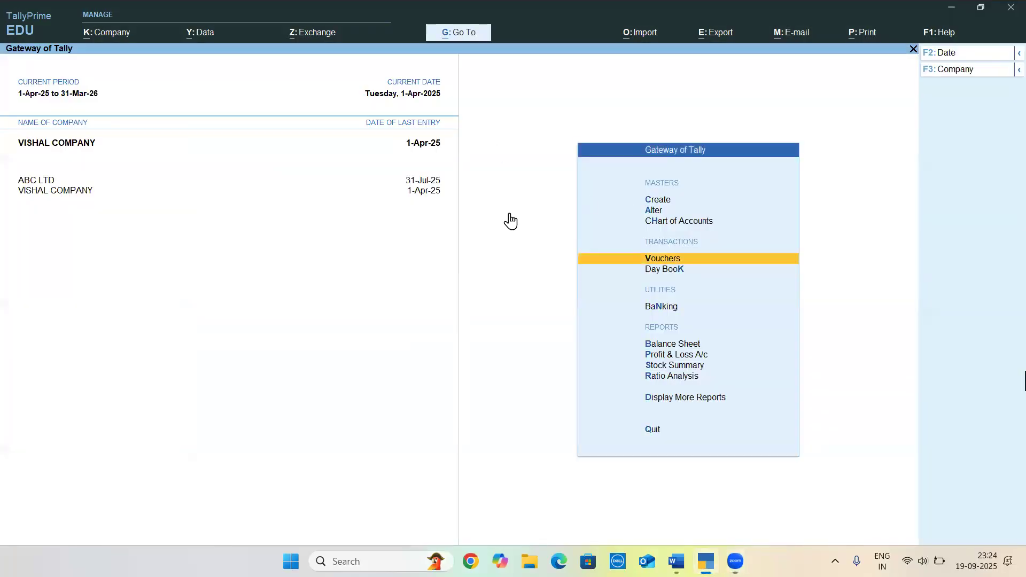
key(alt+Tab)
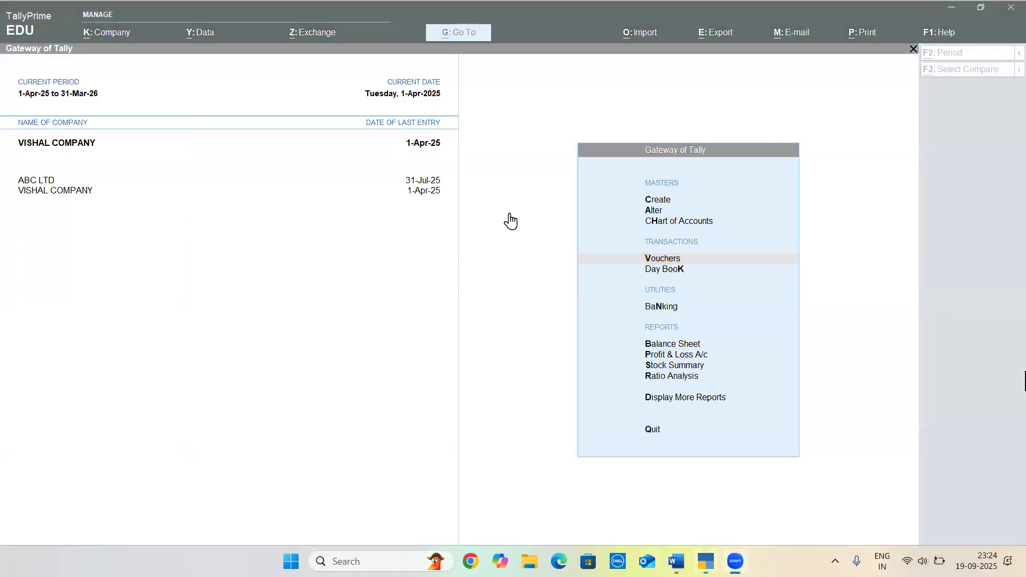
key(alt+Tab)
click(672, 561)
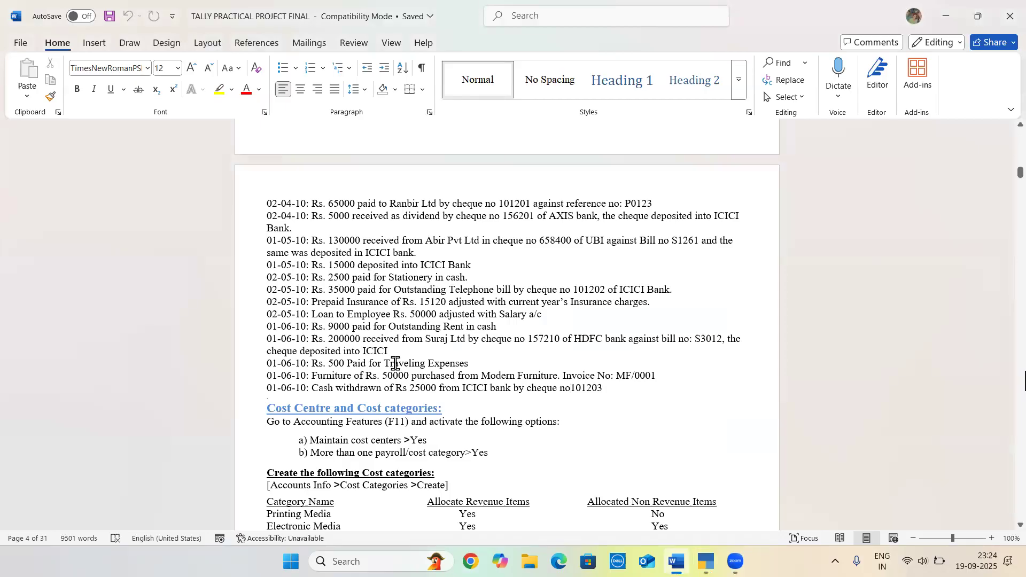
scroll(395, 364, down, 4)
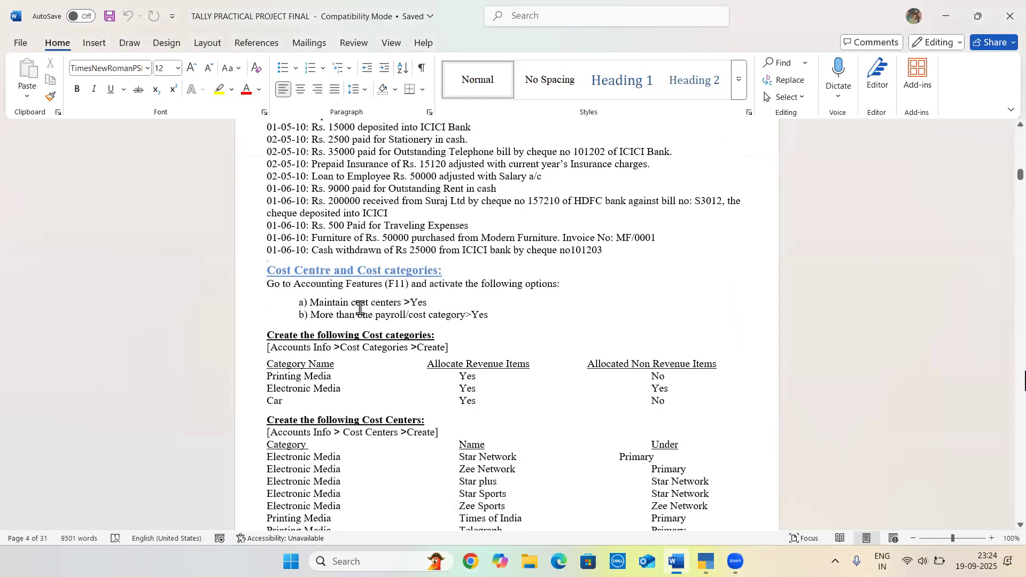
click(516, 329)
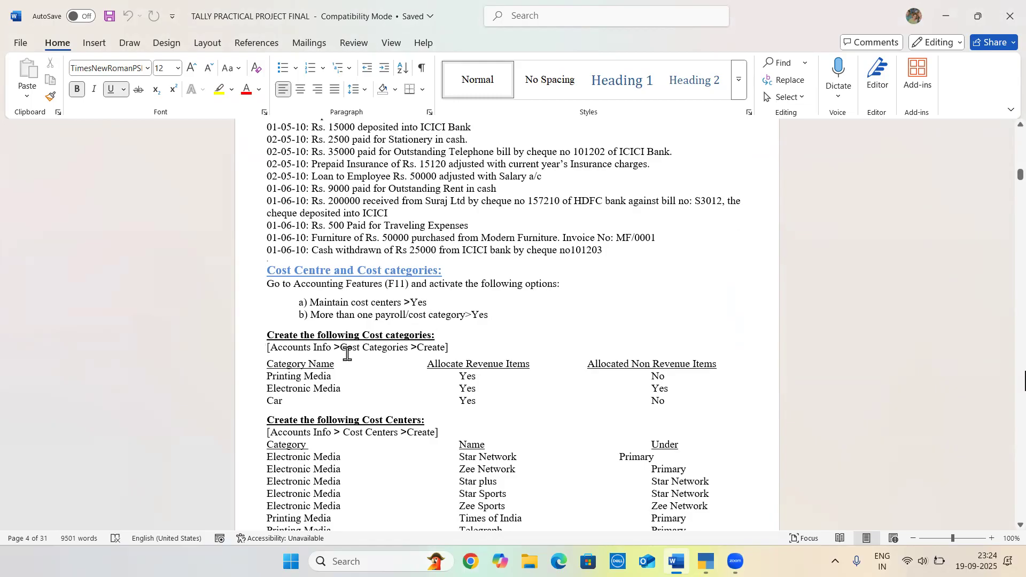
Switch back to TallyPrime, open master creation and expand the list of masters to include the inactive ones
key(alt+Tab)
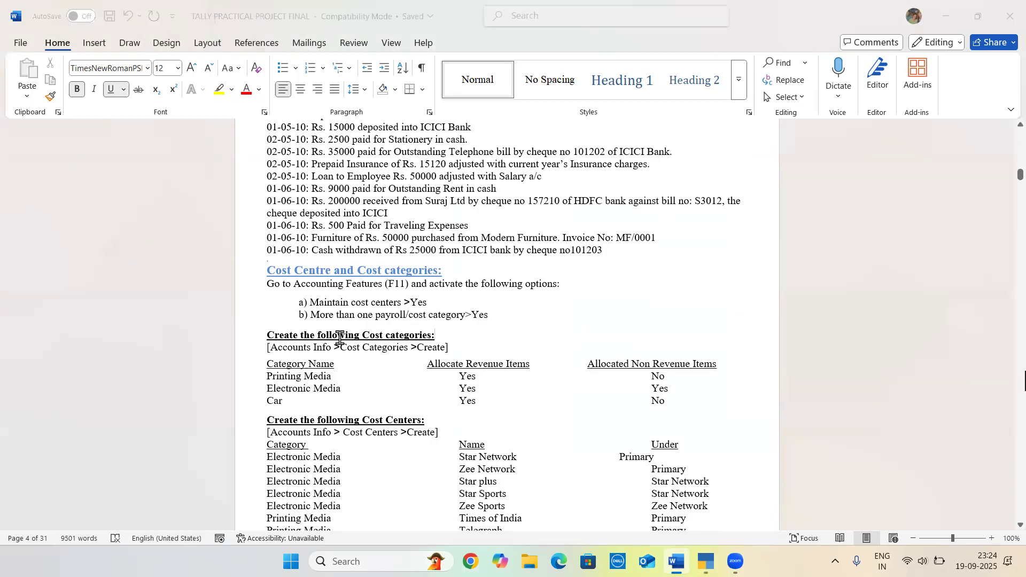
key(Up)
key(Up)
key(Up)
key(Return)
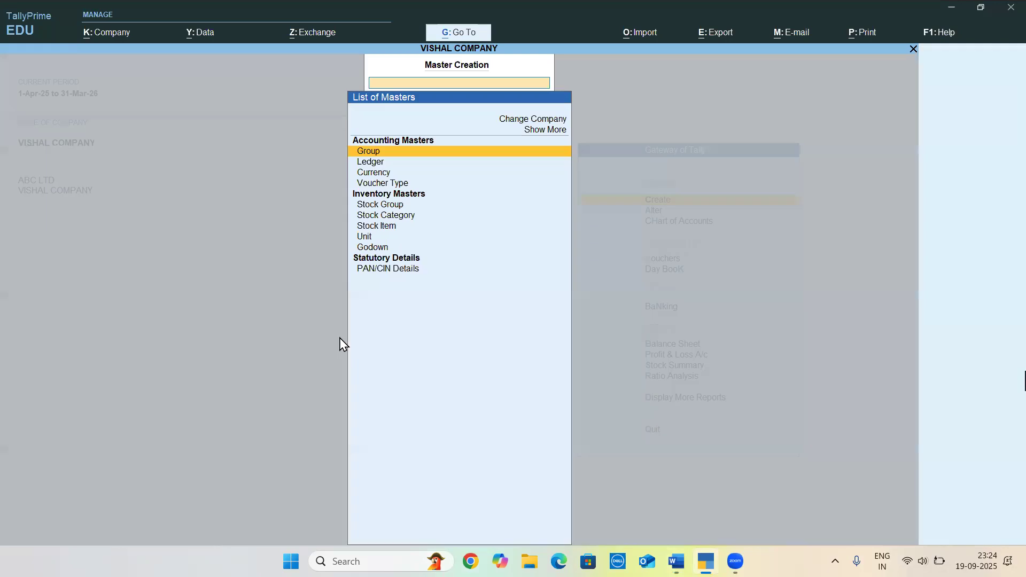
key(Down)
key(Down)
key(Up)
key(Up)
key(Up)
key(Up)
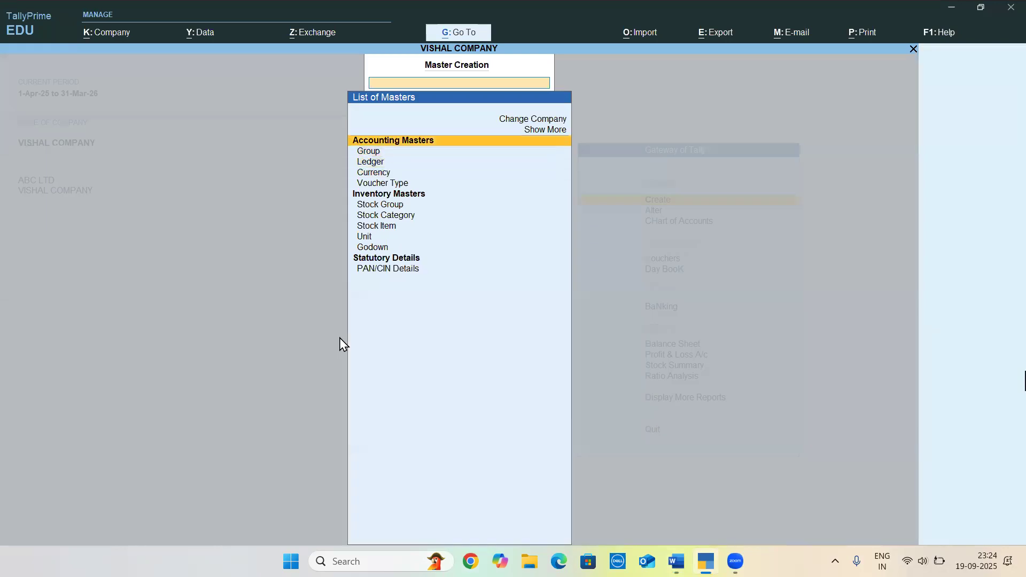
key(Return)
Choose to create a new Cost Category and enable the Cost Centres feature for the company
key(Down)
key(Down)
key(Down)
key(Down)
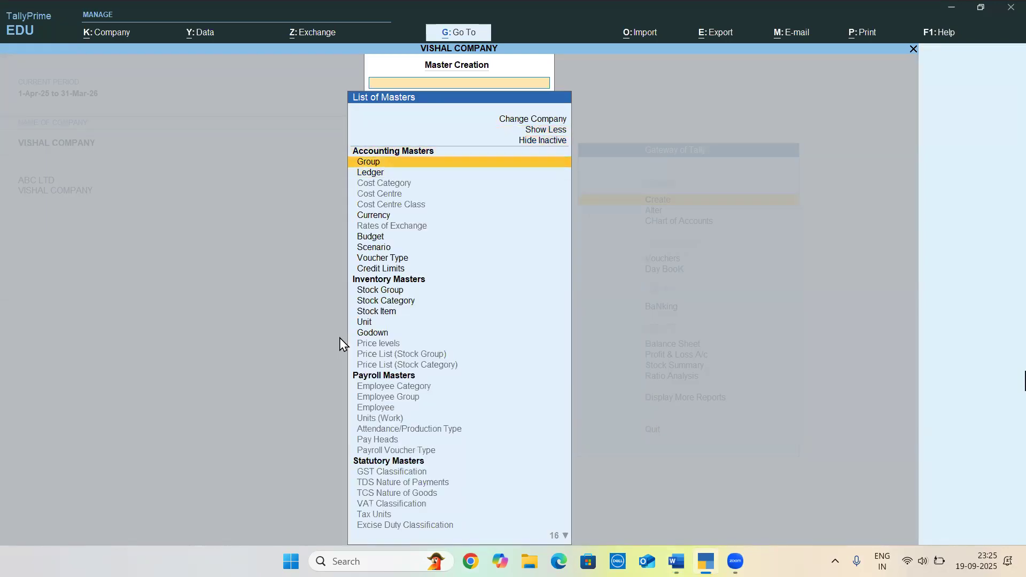
key(Return)
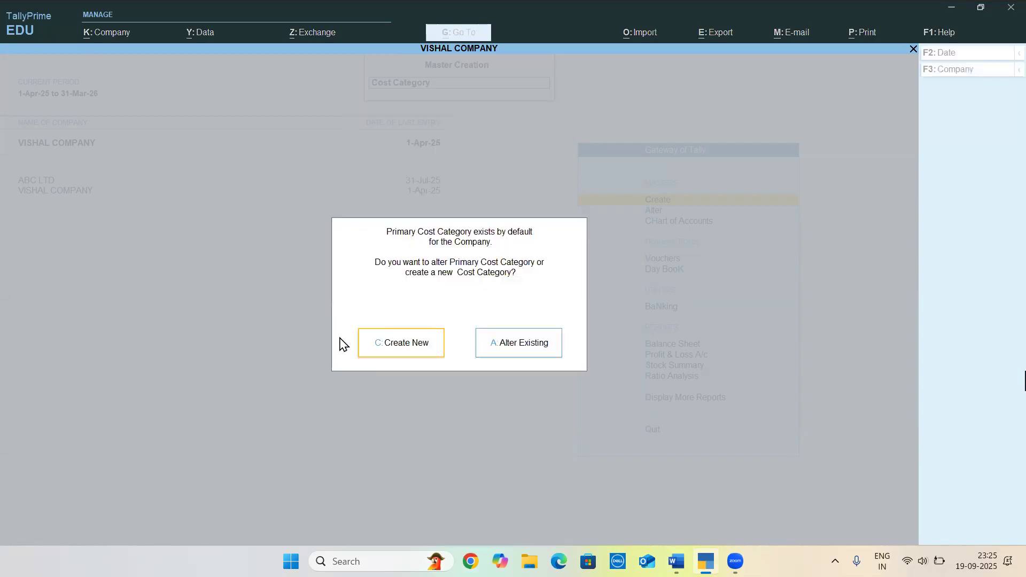
key(Return)
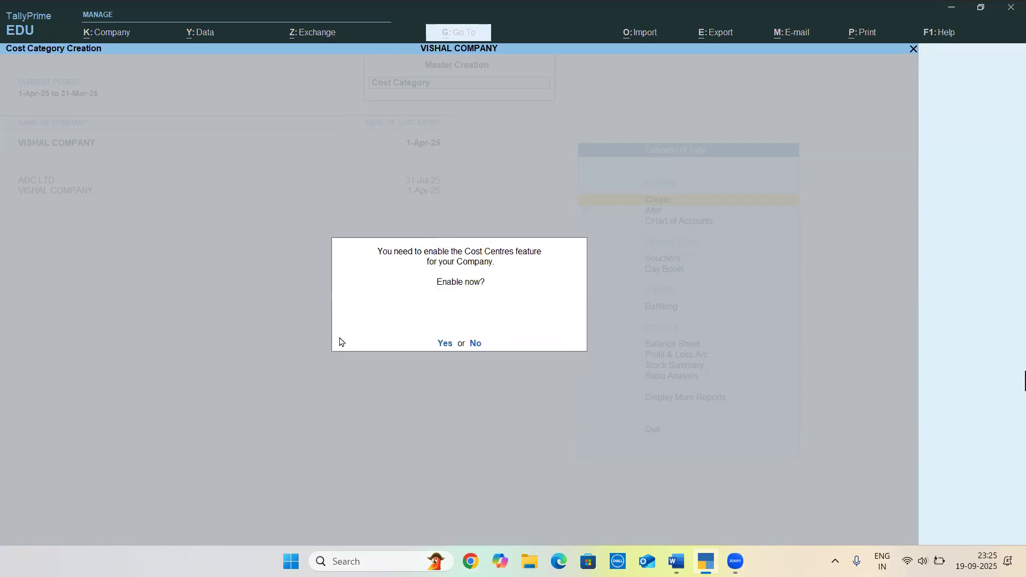
key(Return)
key(alt+Tab)
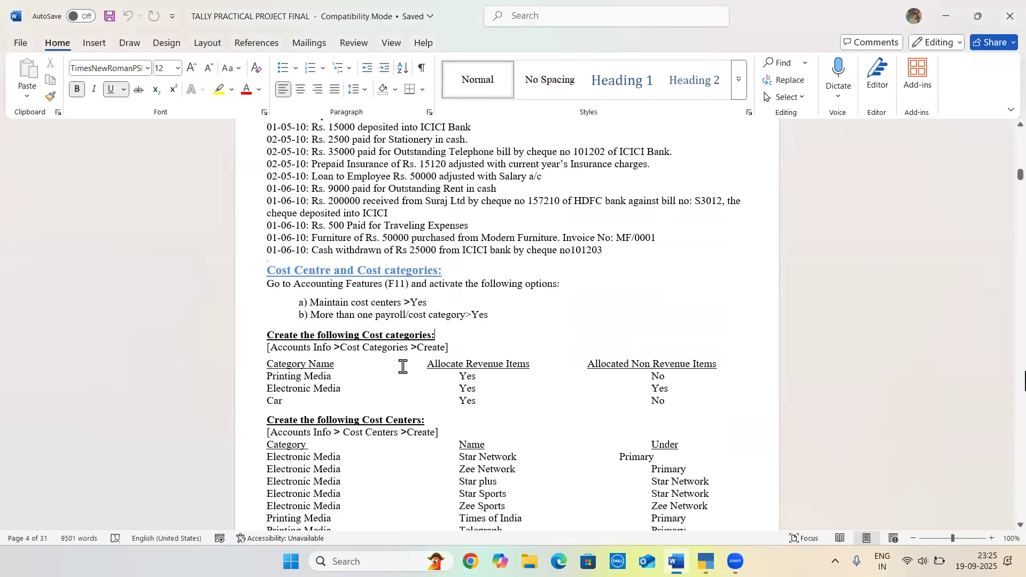
key(alt+Tab)
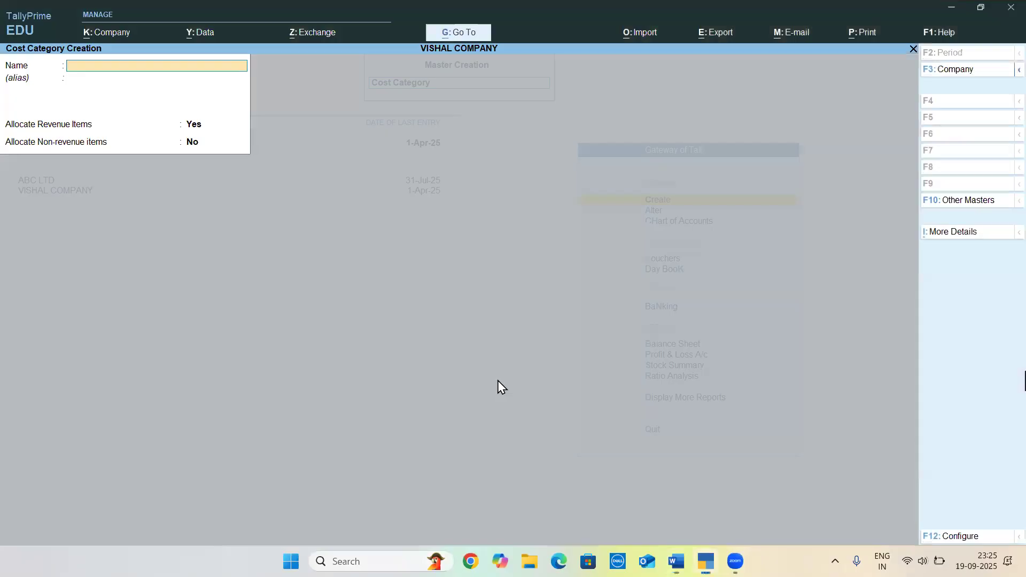
key(Escape)
key(y)
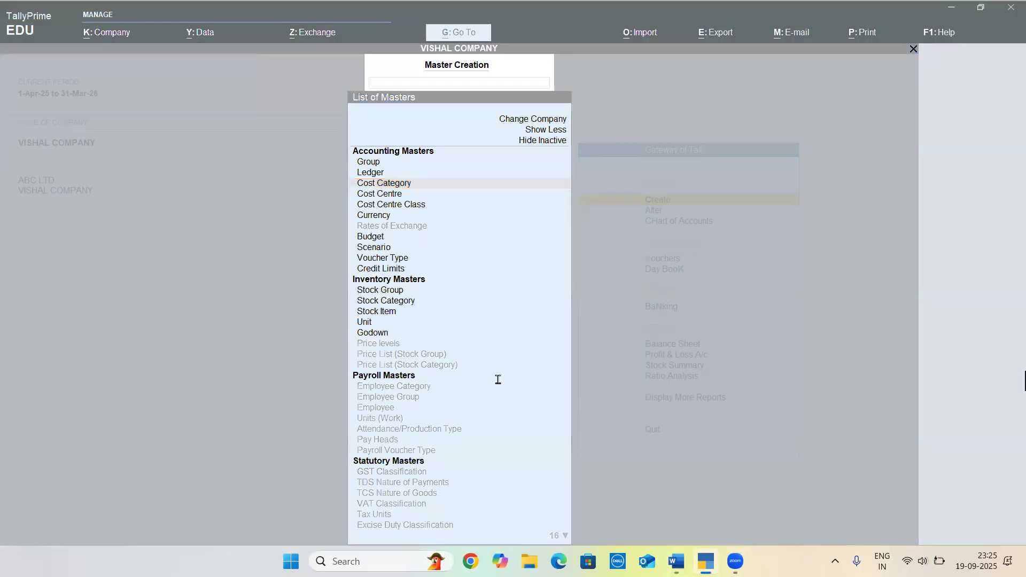
Check the cost category list in Word and open a new Cost Category form in TallyPrime
key(alt+Tab)
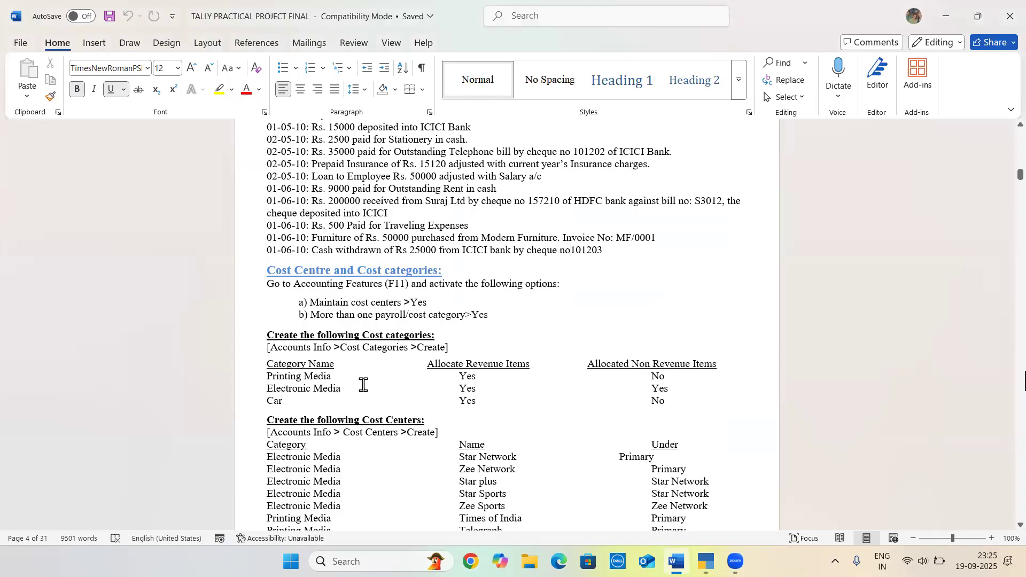
key(alt+Tab)
key(Down)
key(Up)
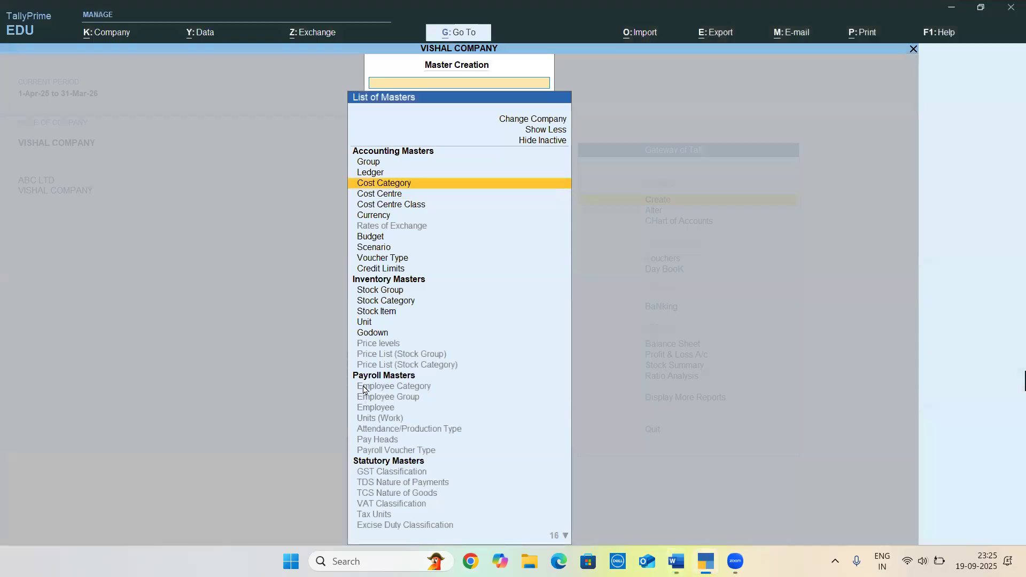
key(Return)
key(c)
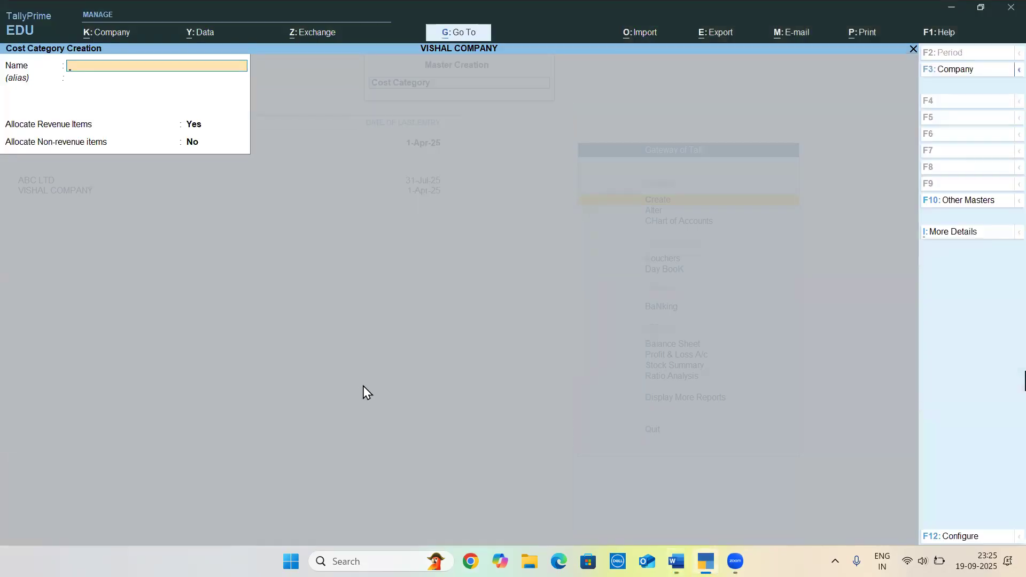
key(alt+Tab)
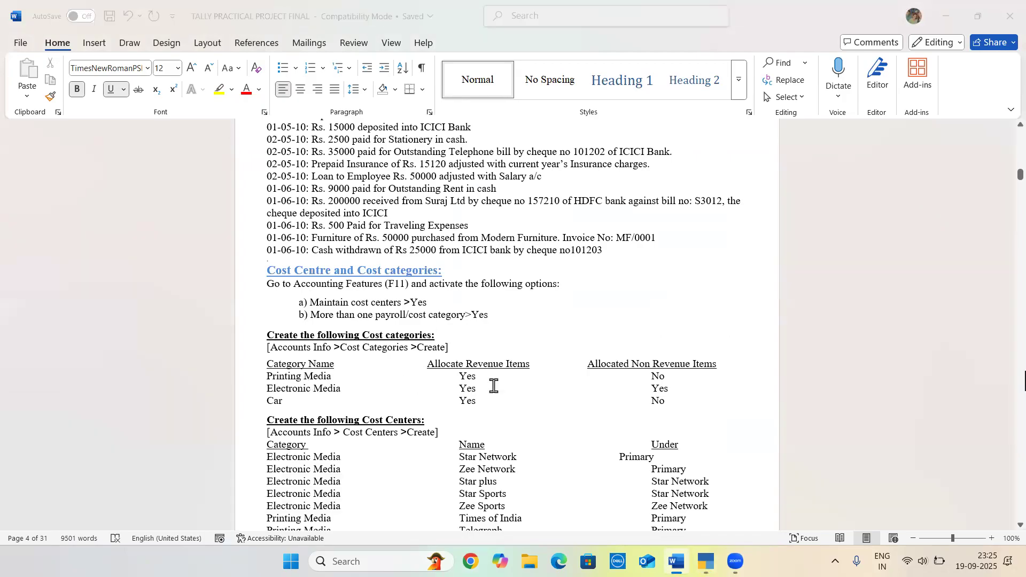
key(alt+Tab)
text(ALLOCA)
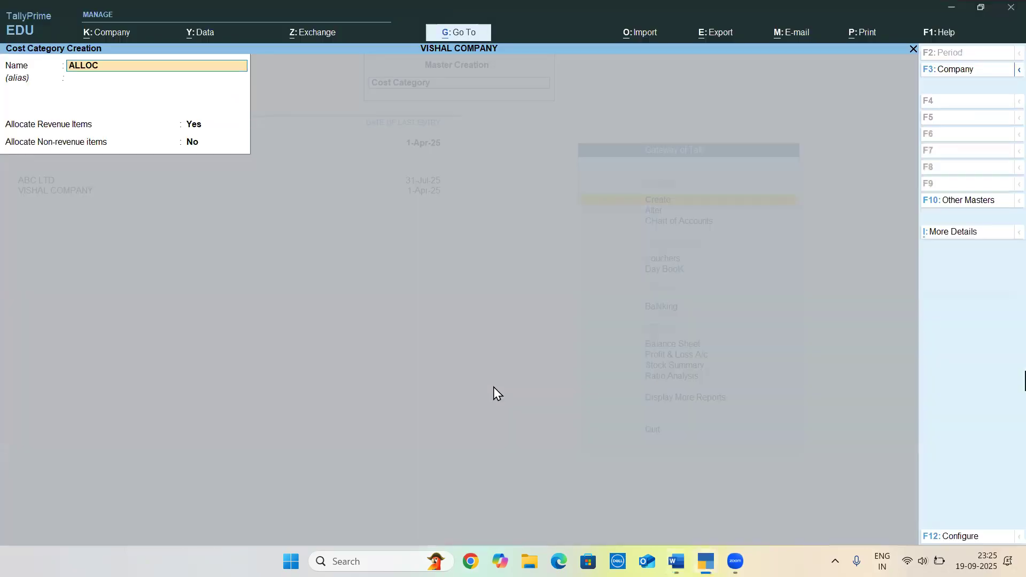
key(BackSpace)
key(BackSpace)
key(BackSpace)
key(BackSpace)
key(BackSpace)
key(BackSpace)
Create the cost category PRINTING MEDIA without an alias, keeping Allocate Revenue Items at Yes and Allocate Non-revenue items at No
text(PRINTING MEDIA)
key(Return)
key(Return)
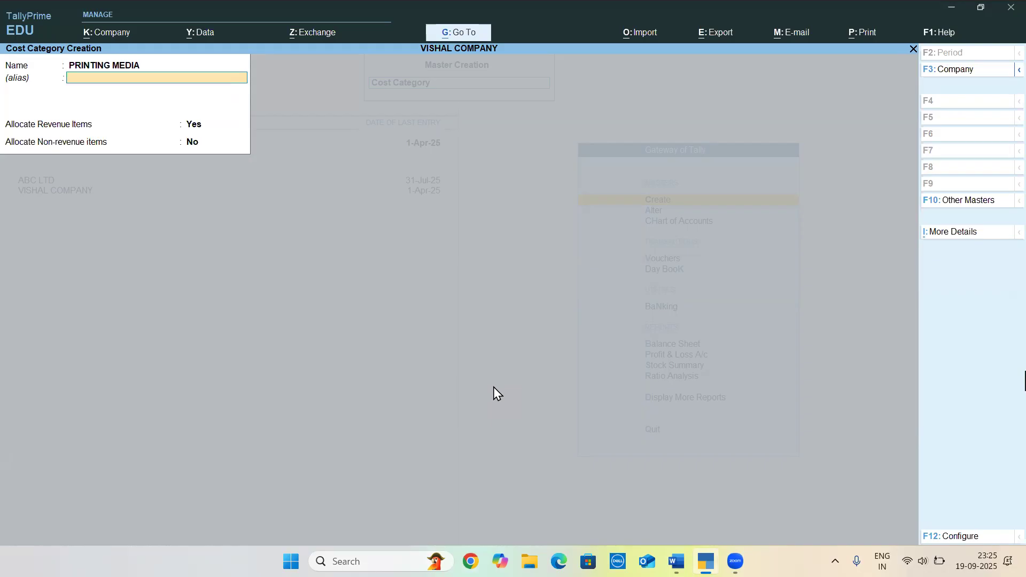
key(alt+Tab)
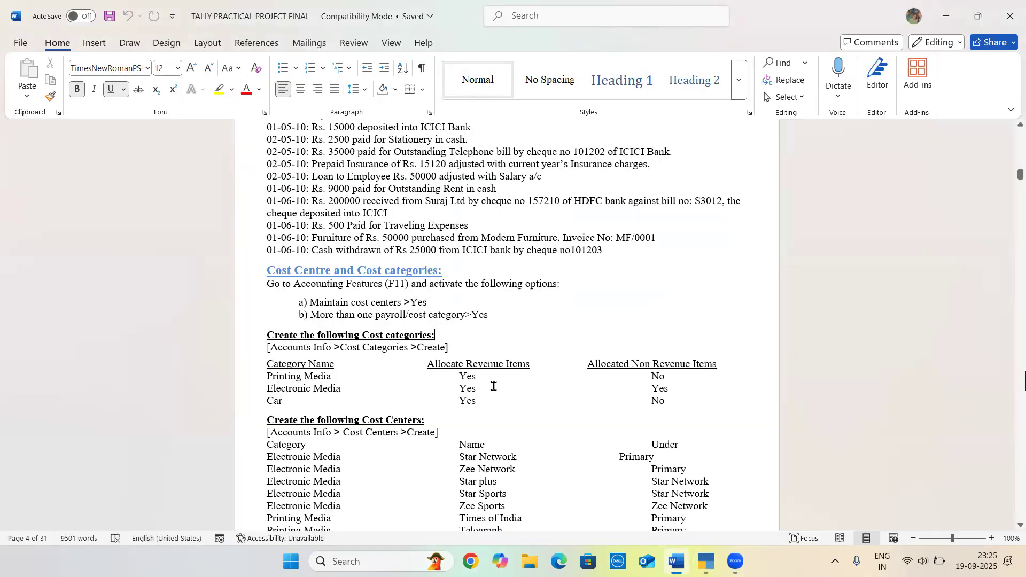
key(alt+Tab)
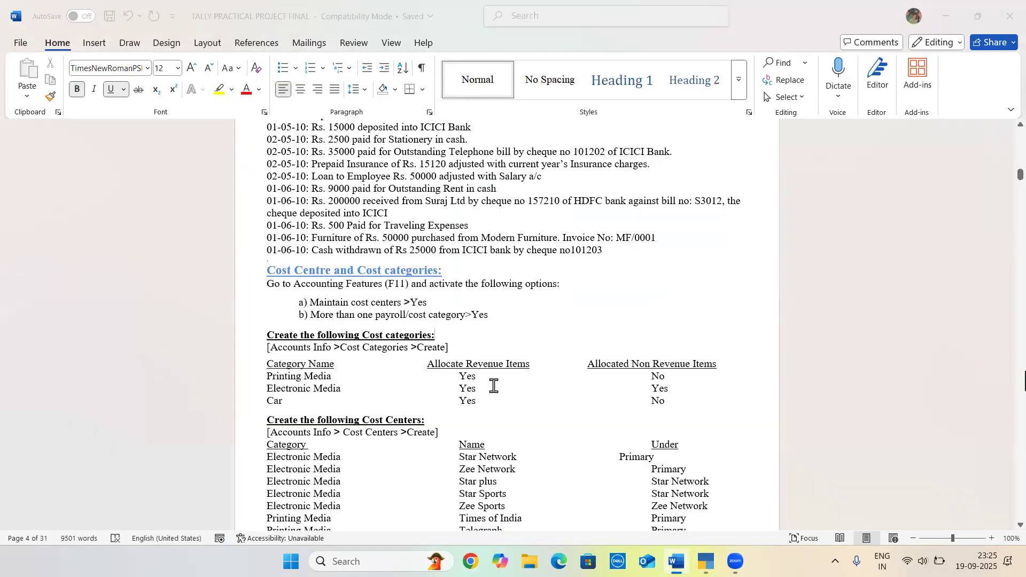
key(Return)
key(Return)
key(Return)
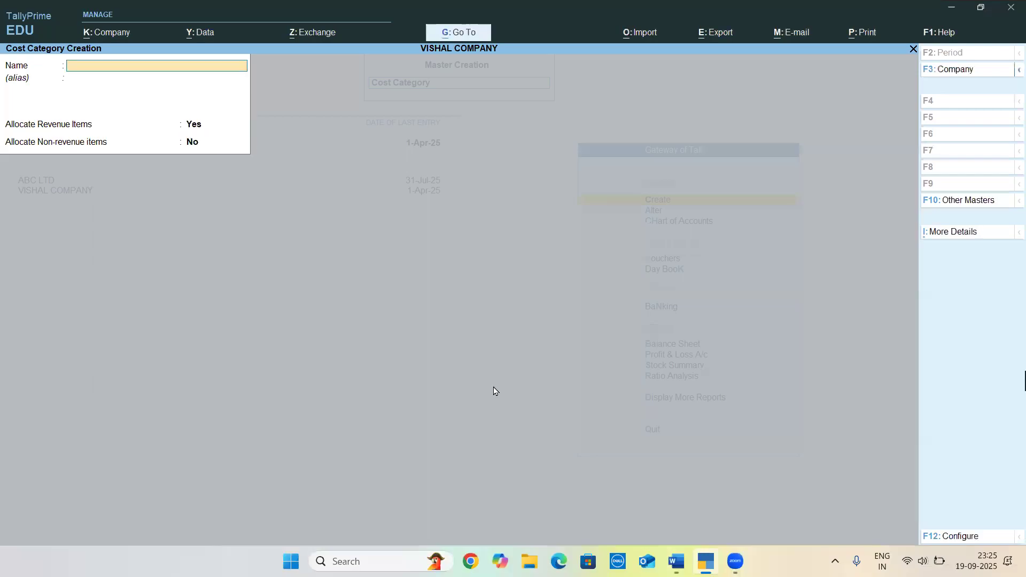
Look up the second category in Word and name the new cost category ELECTRONIC MEDIA
key(alt+Tab)
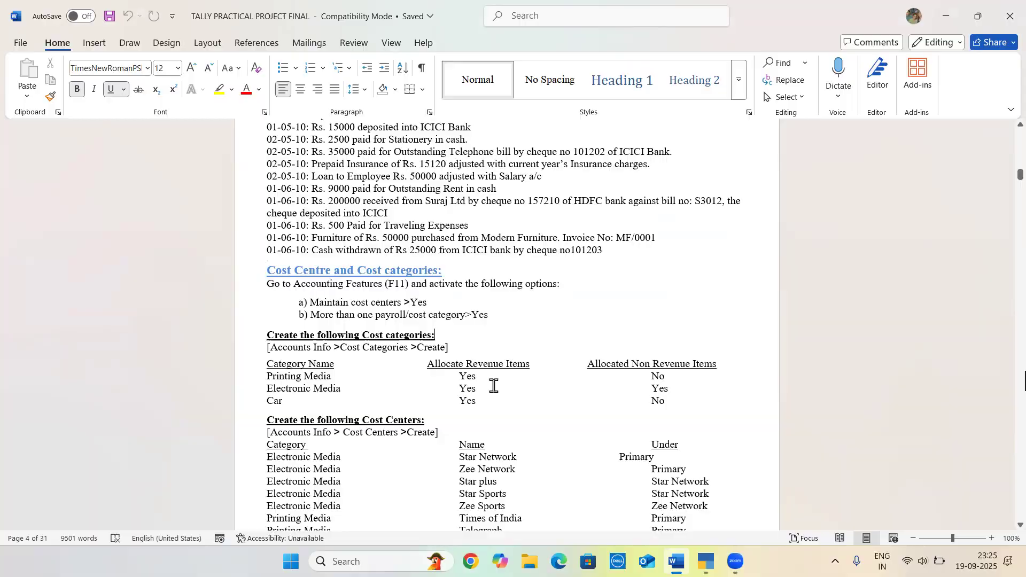
key(alt+Tab)
text(ELECTONIC)
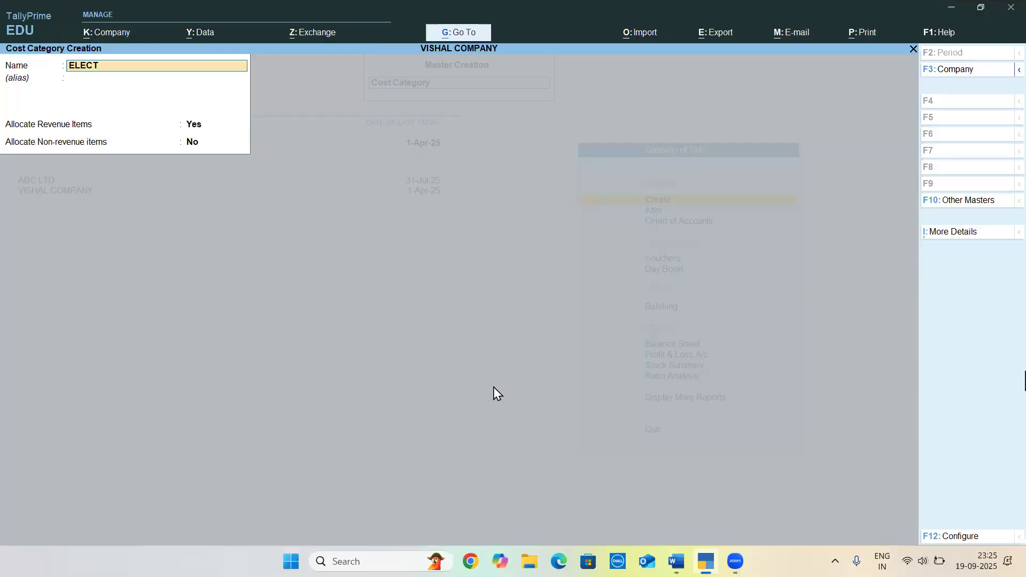
key(BackSpace)
key(BackSpace)
key(BackSpace)
key(BackSpace)
text(RO)
text(IC)
text(N)
key(BackSpace)
key(BackSpace)
text(NIC MEDIA)
Leave the ELECTRONIC MEDIA alias blank, keep revenue allocation Yes and non-revenue allocation No, and save the category
key(Return)
key(Return)
key(Return)
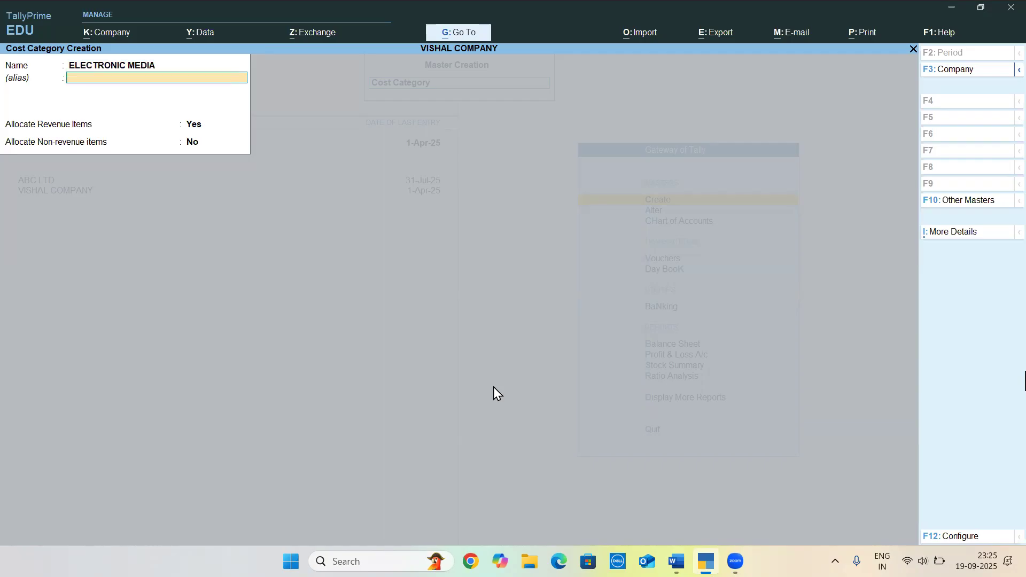
key(Return)
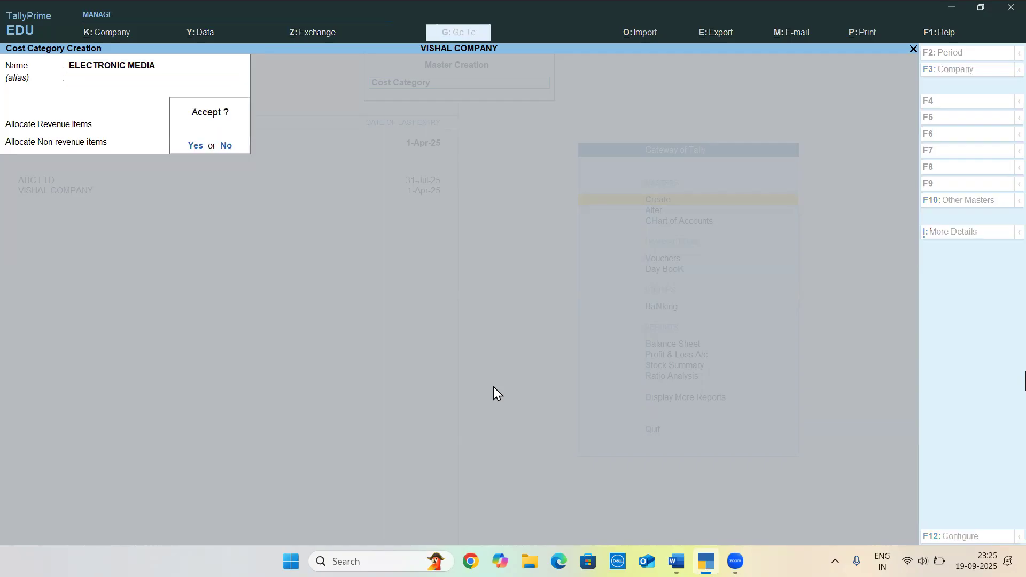
key(Return)
Check the third category in Word, create the cost category CAR with revenue Yes and non-revenue No, and close the form
key(alt+Tab)
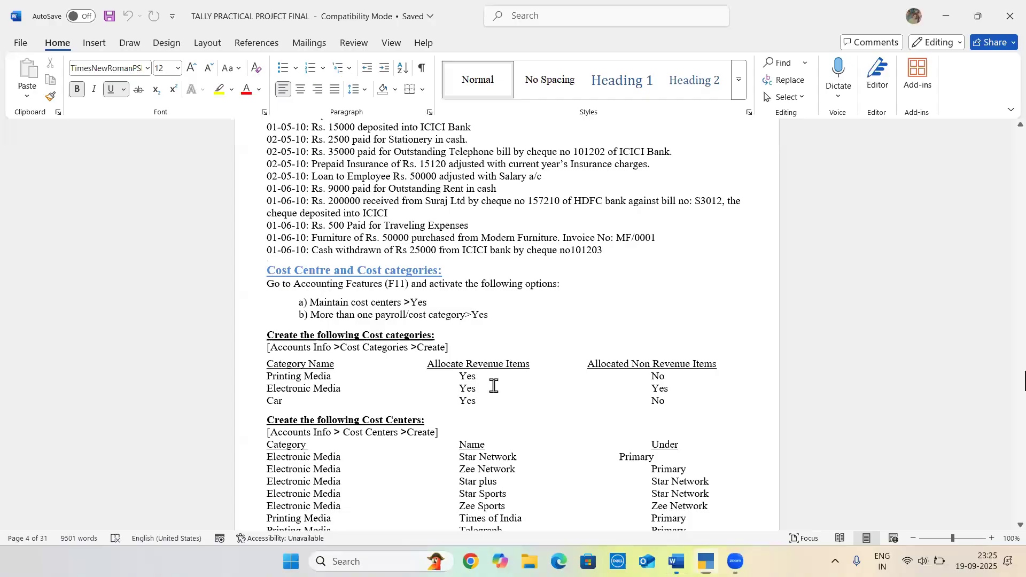
key(alt+Tab)
text(CAR)
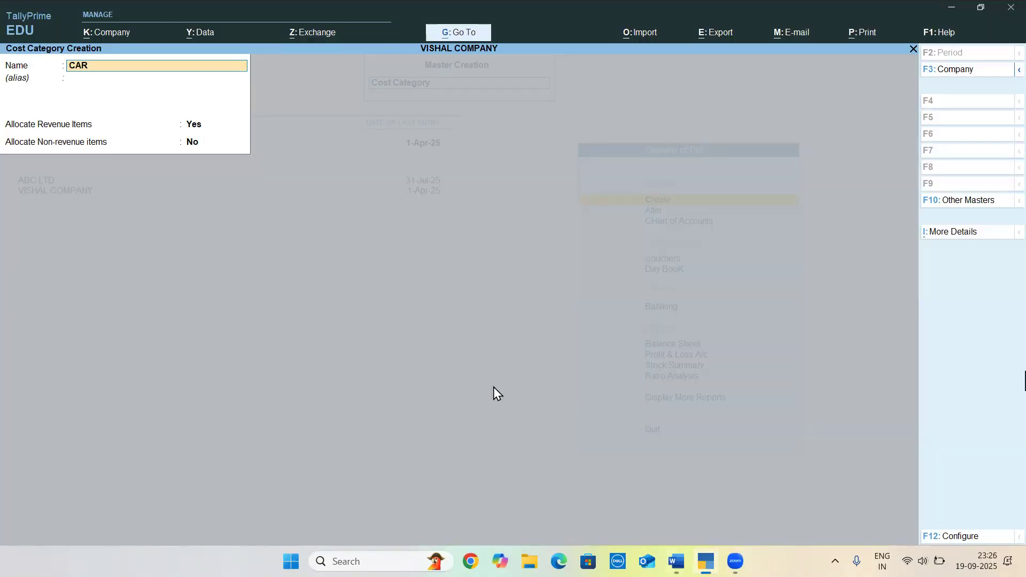
key(Return)
key(Return)
key(Return)
key(Return)
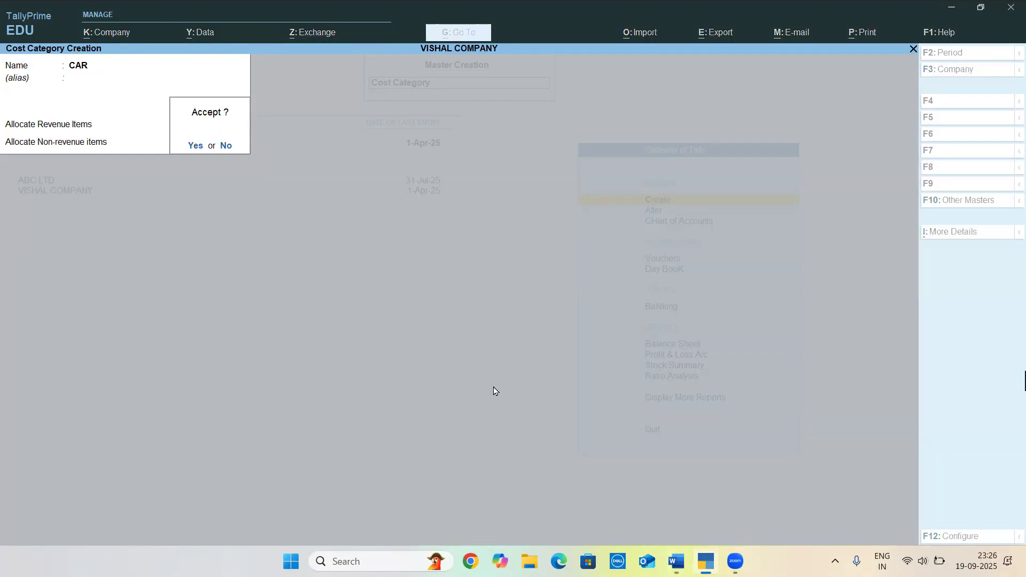
key(Return)
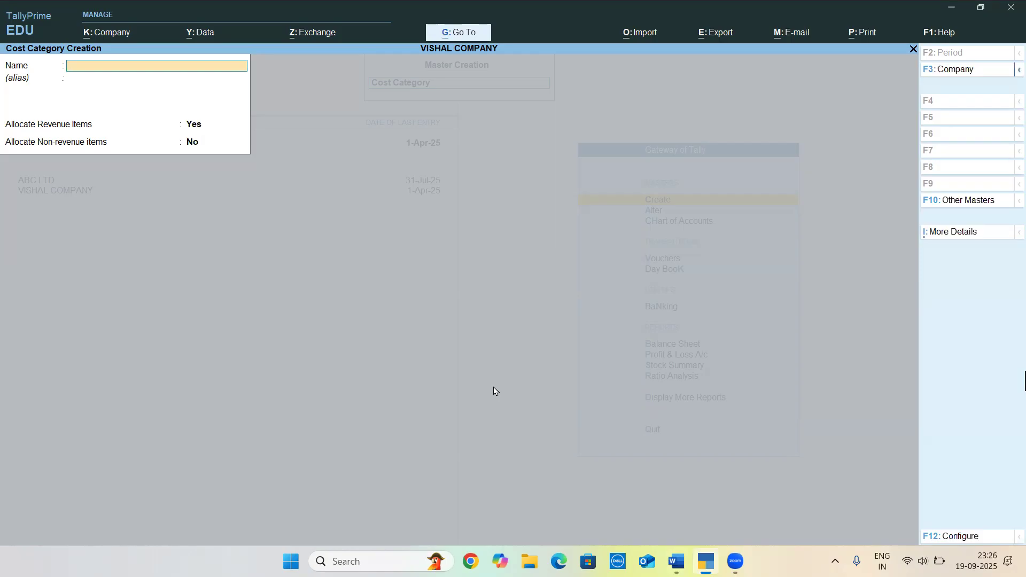
key(Escape)
Check the cost centre table in Word, leave cost category creation, and start a cost centre in the ELECTRONIC MEDIA category in TallyPrime
key(alt+Tab)
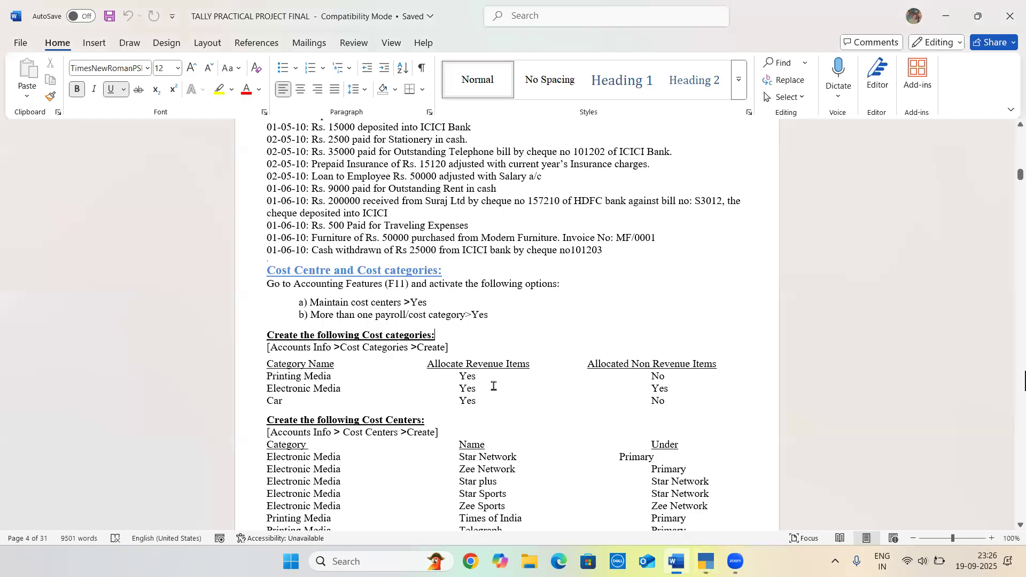
scroll(365, 366, down, 5)
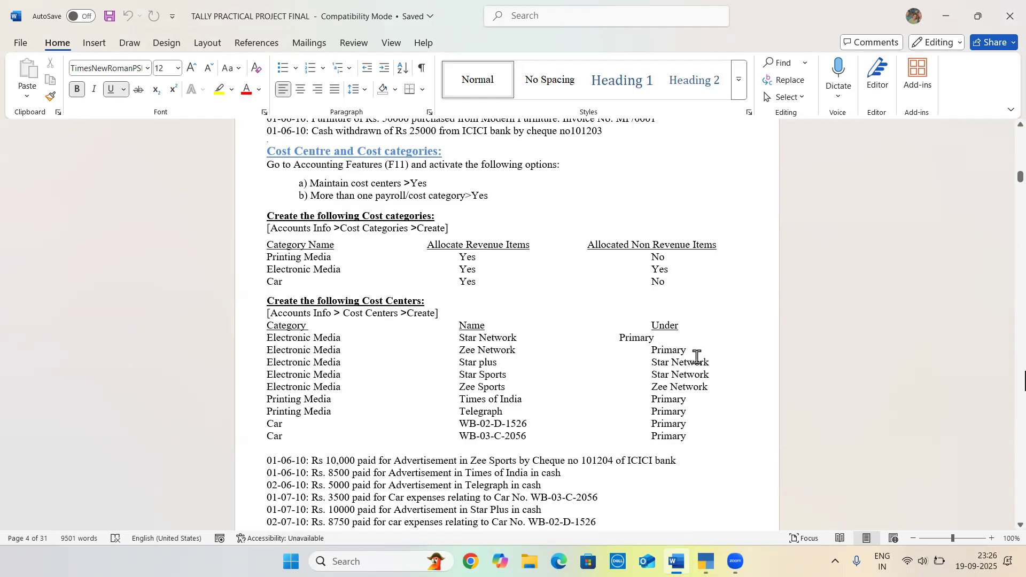
key(alt+Tab)
key(y)
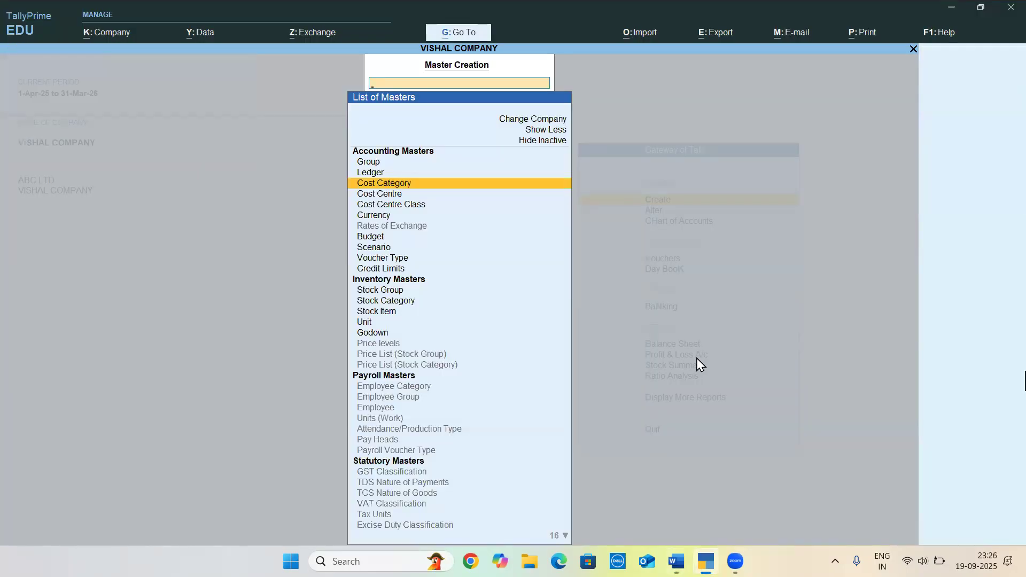
key(Down)
key(Return)
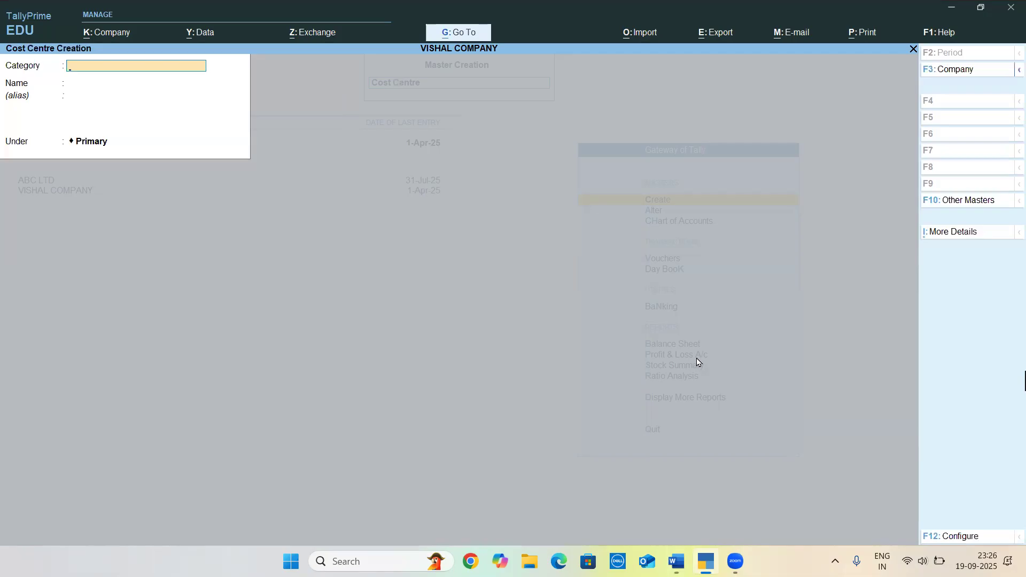
text(E)
key(Return)
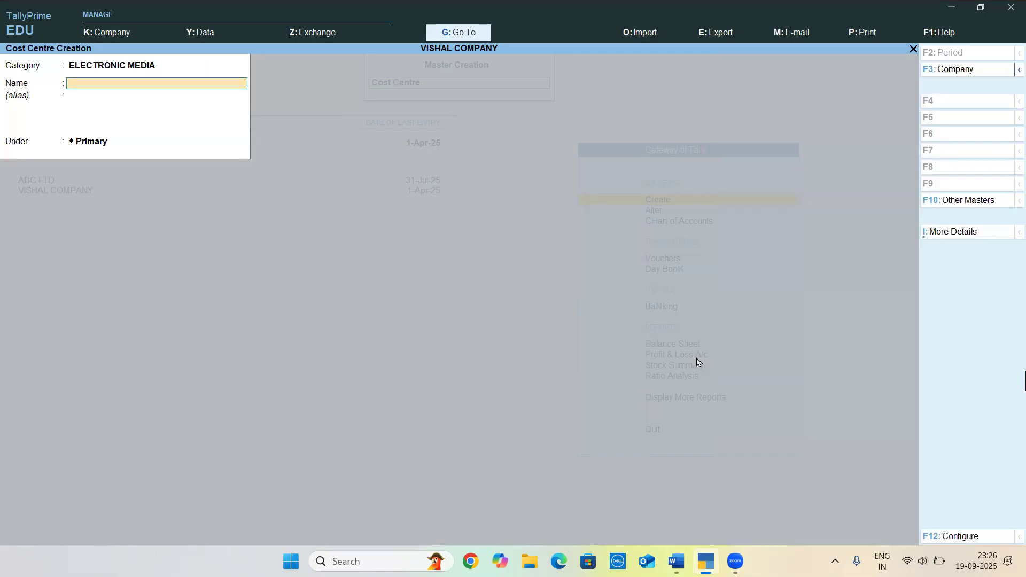
Look up the first cost centre in Word and create STAR NETWORK under Primary without an alias
key(alt+Tab)
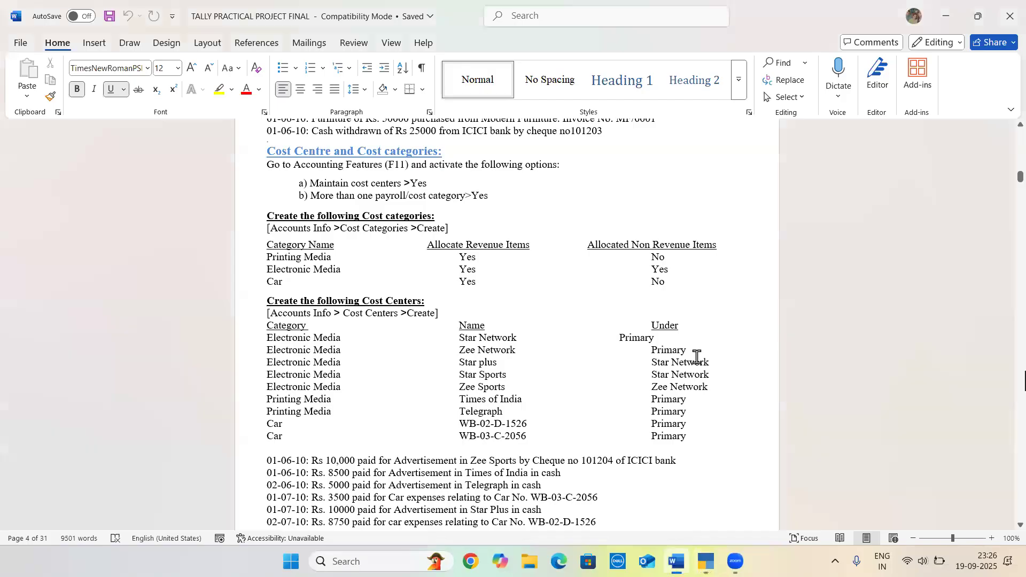
key(alt+Tab)
text(STA)
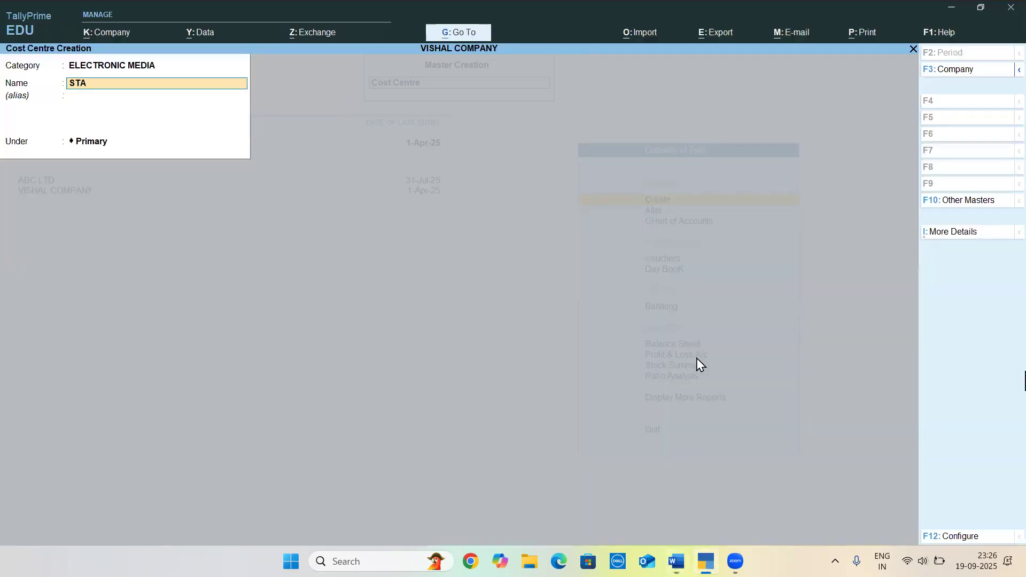
text(R NETWORK)
key(Return)
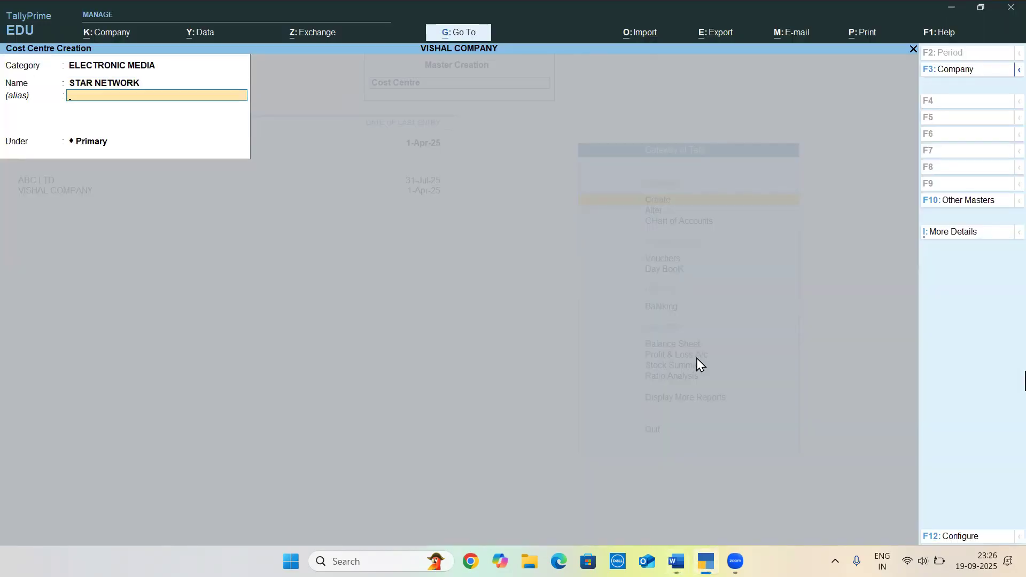
key(Return)
key(Return)
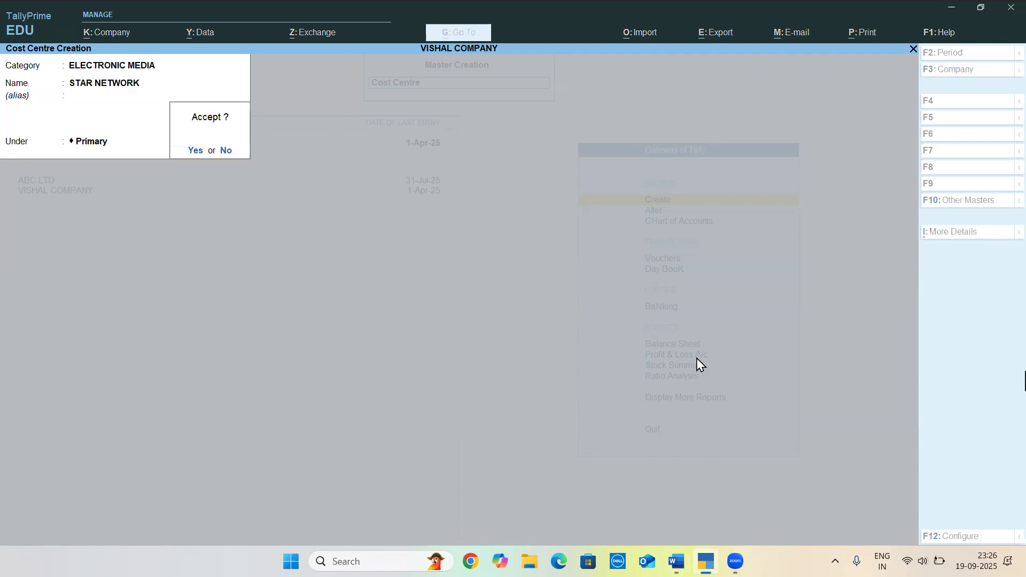
key(Return)
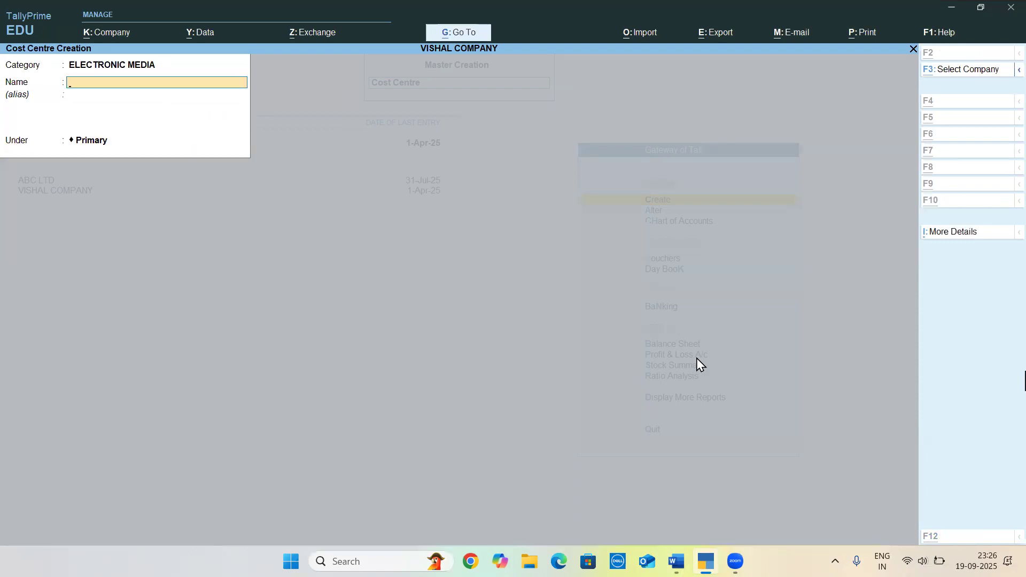
Look up the second cost centre in Word and create ZEE NETWORK in ELECTRONIC MEDIA under Primary, without an alias
key(alt+Tab)
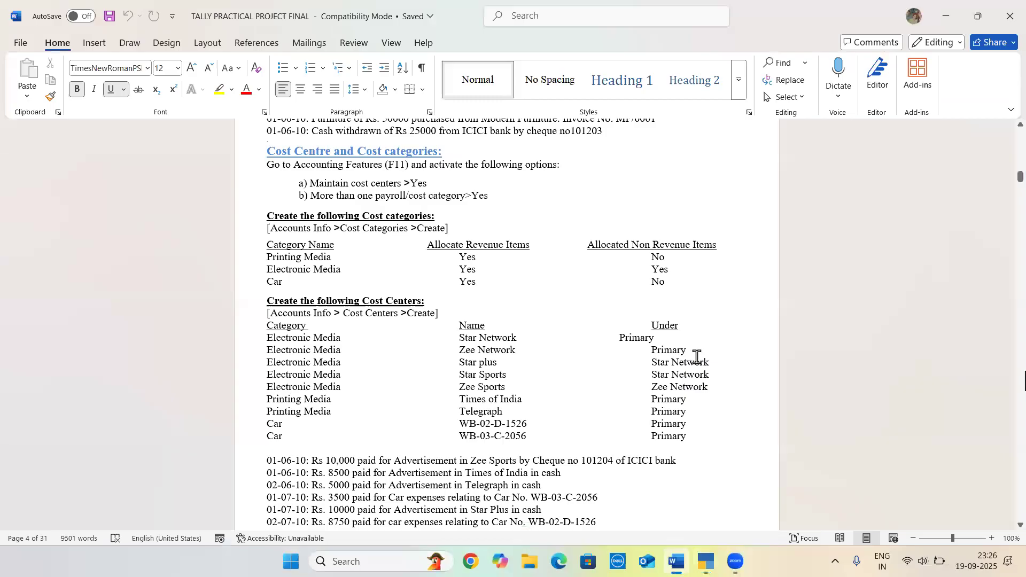
key(Down)
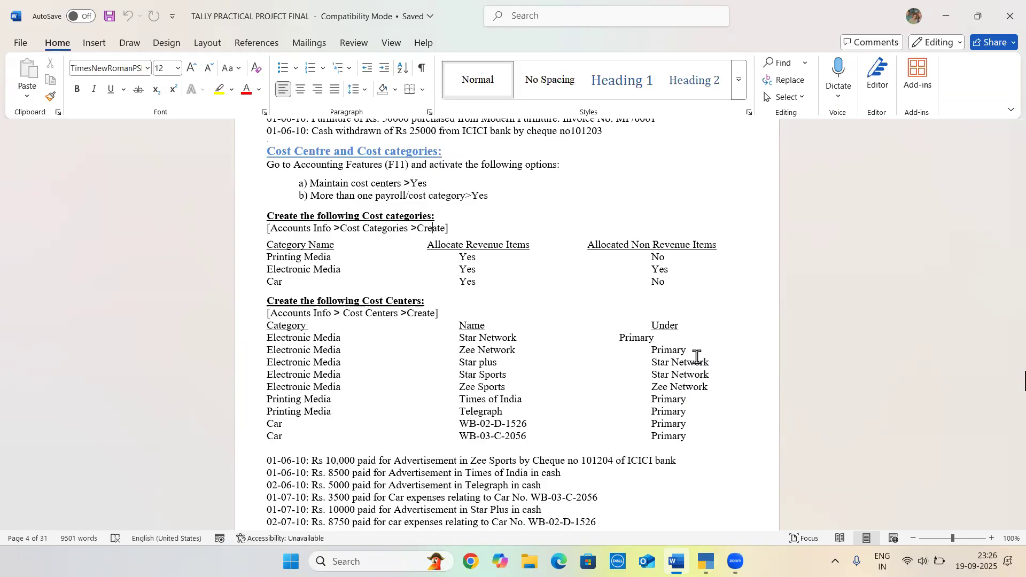
key(alt+Tab)
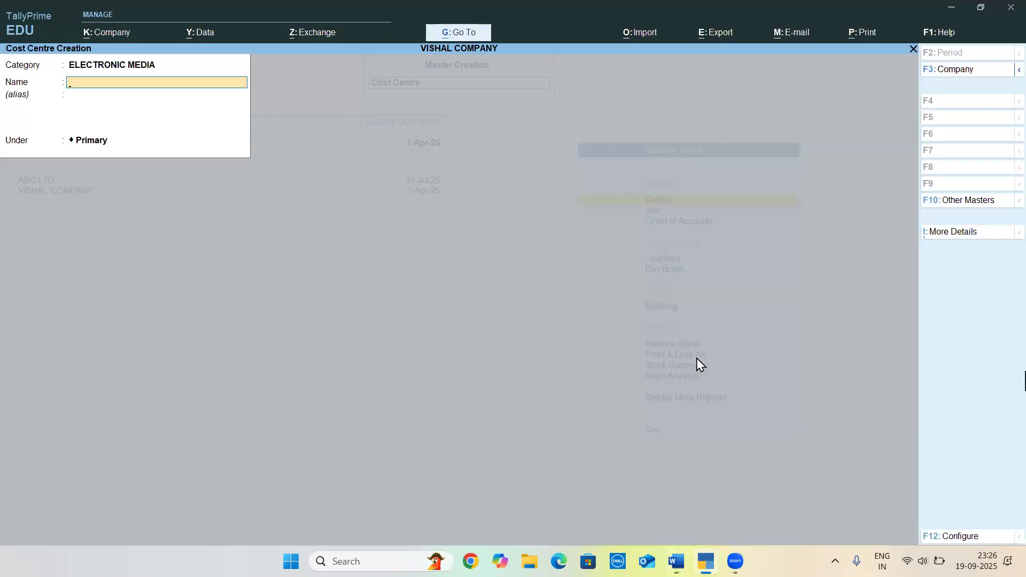
text(ZEE NETWORK)
key(Return)
key(Return)
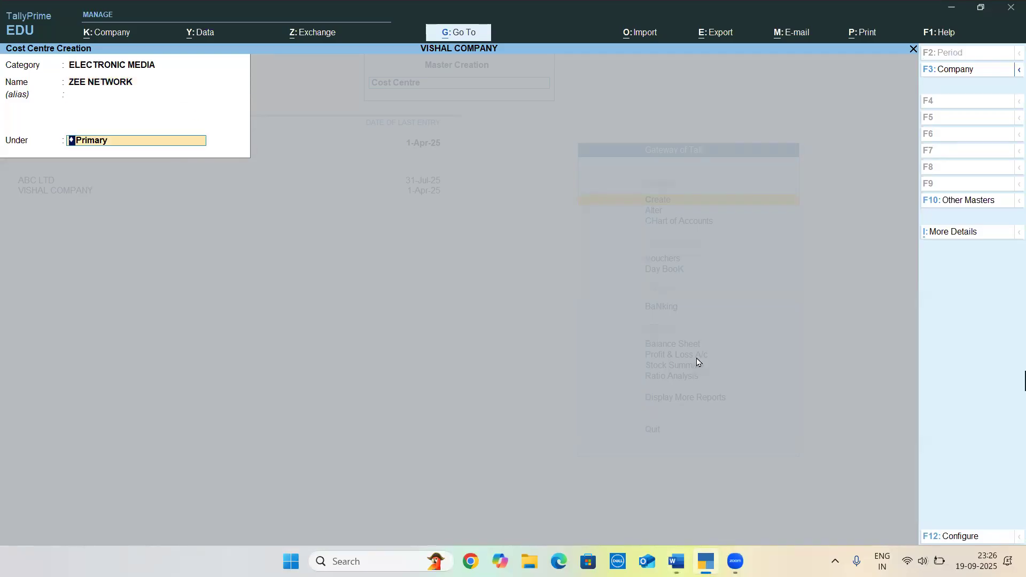
key(Return)
key(Return)
Look up the third cost centre in Word and create STAR PLUS in ELECTRONIC MEDIA under STAR NETWORK
key(alt+Tab)
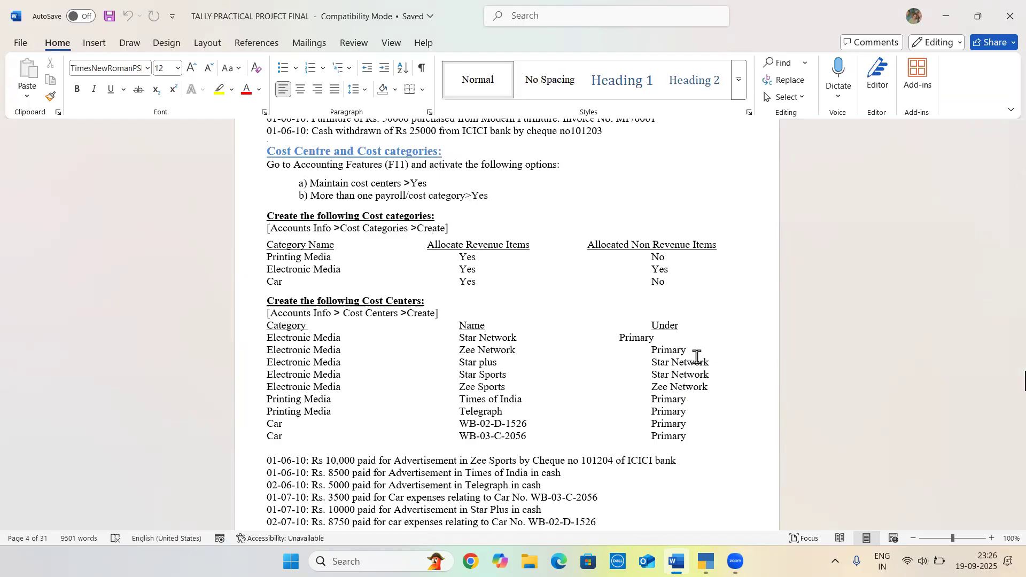
key(alt+Tab)
text(STAR)
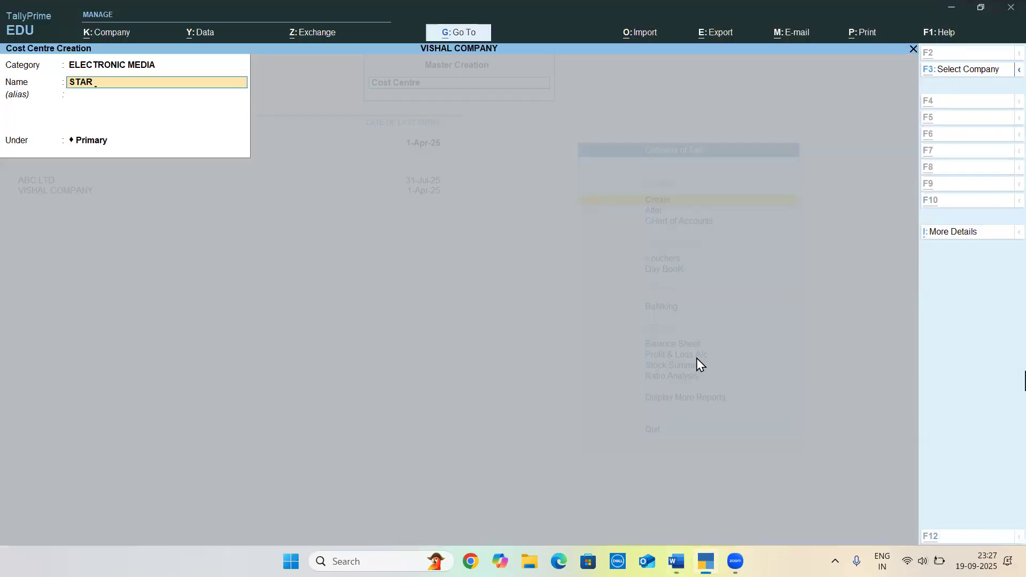
key(alt+Tab)
key(alt+Tab)
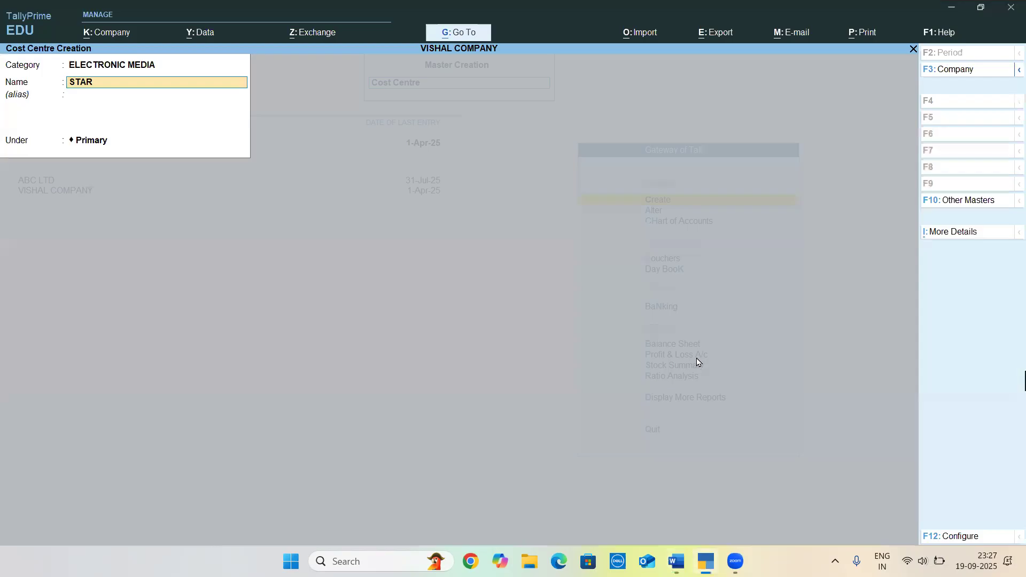
text(PLUS)
key(Return)
key(Return)
text(S)
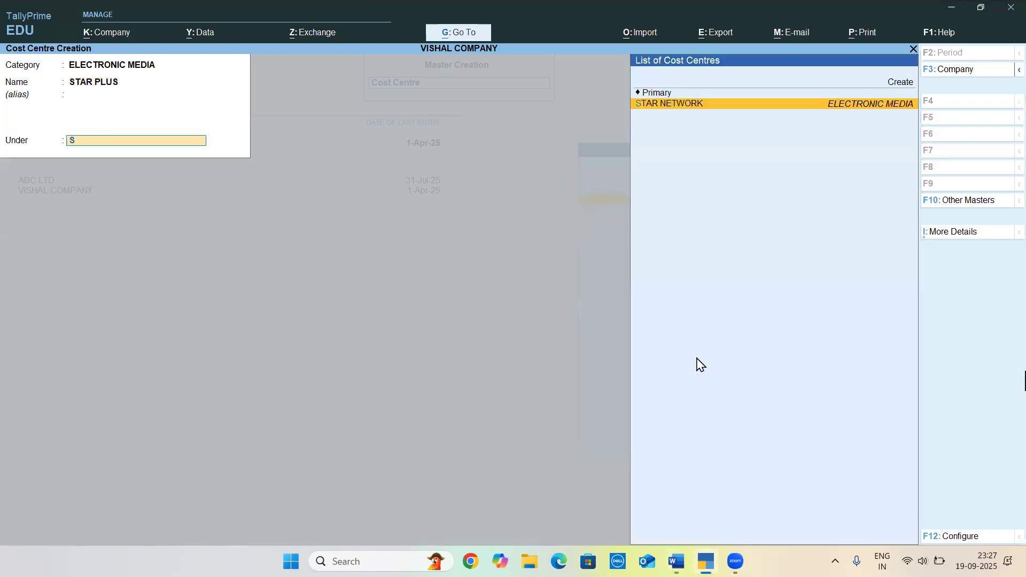
key(Return)
key(Return)
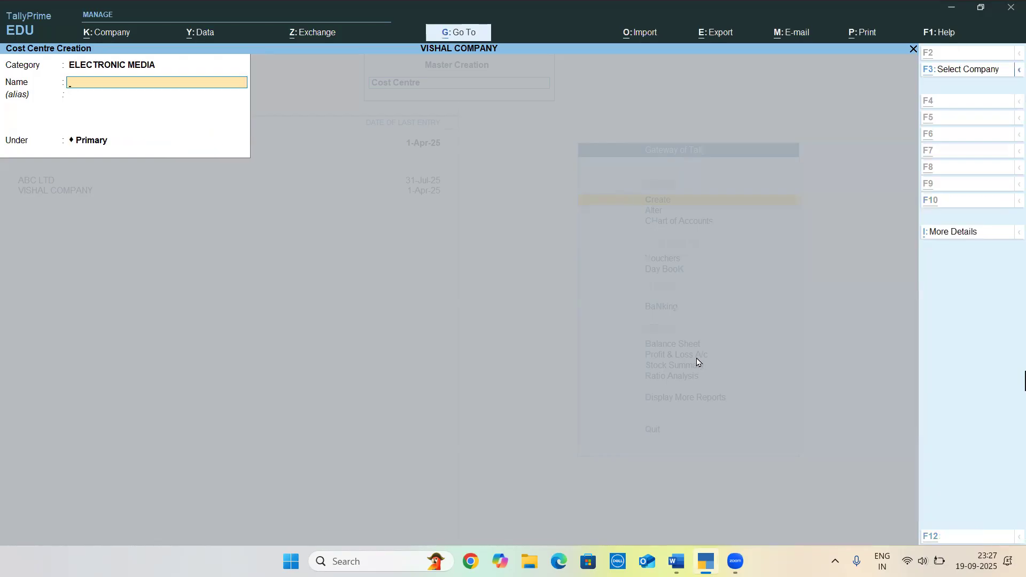
Check the fourth cost centre in Word and create STAR SPORTS in ELECTRONIC MEDIA under STAR NETWORK
key(alt+Tab)
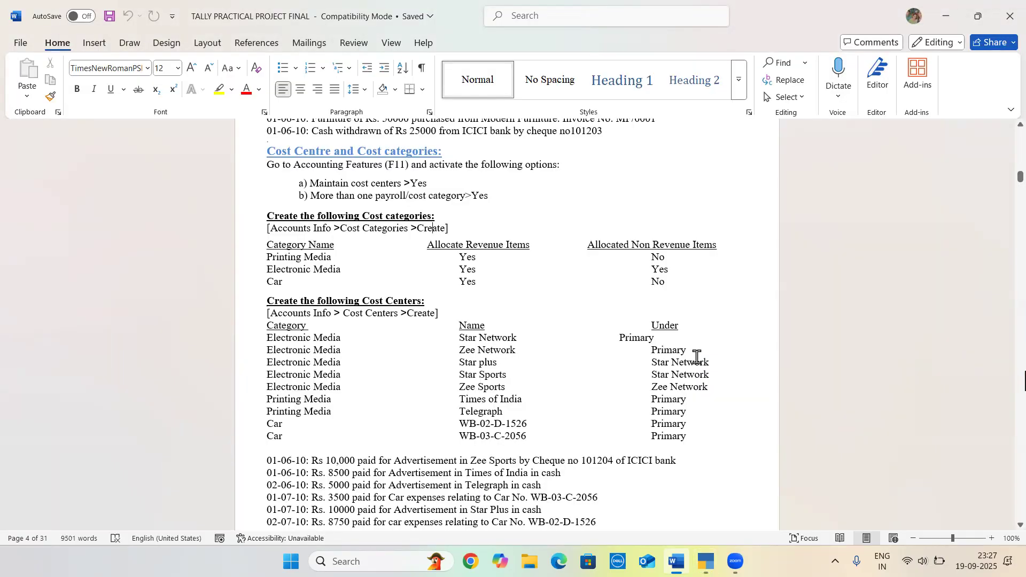
key(alt+Tab)
text(ST)
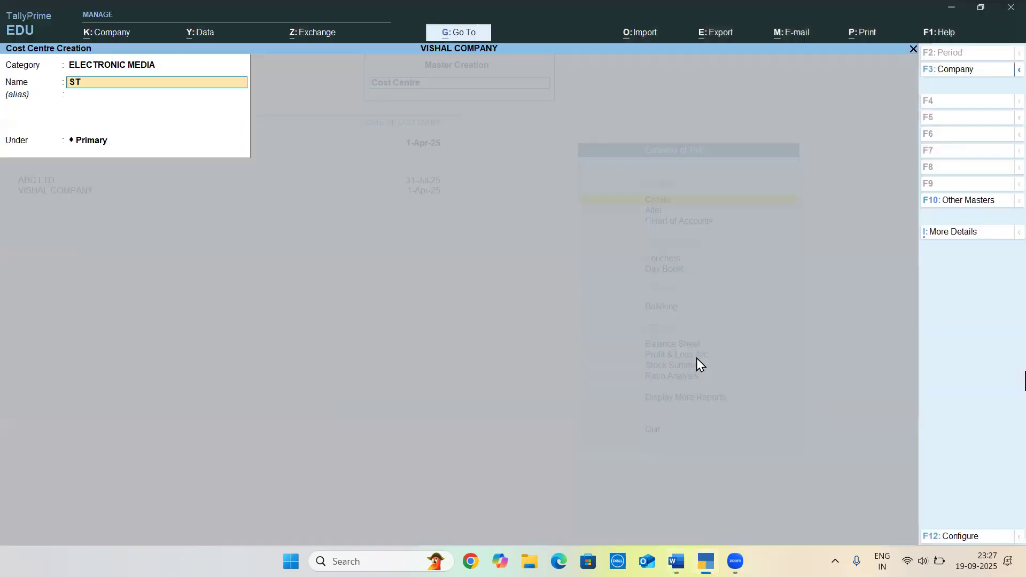
text(AR SPORT)
key(Return)
key(Return)
text(S)
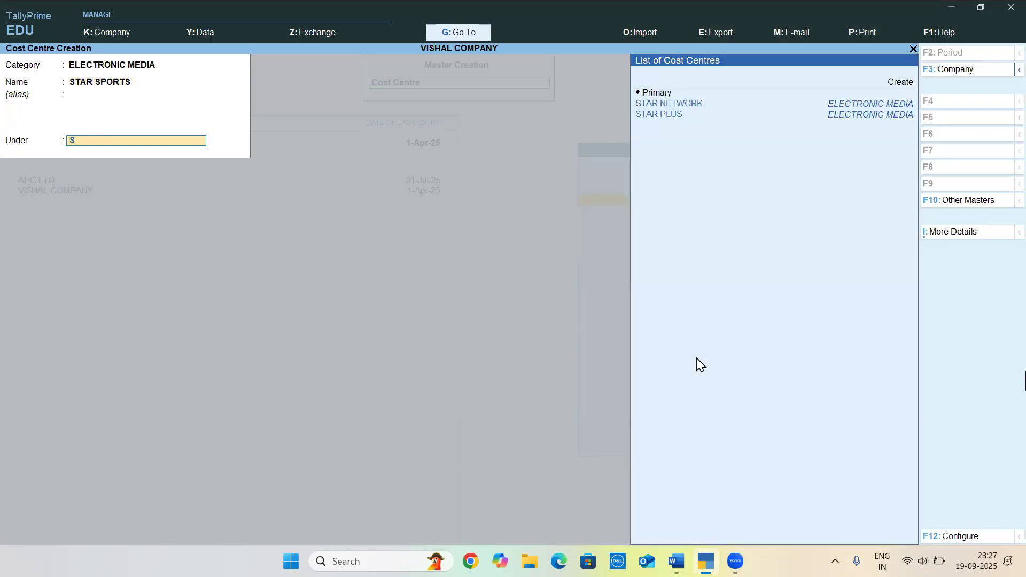
key(Down)
key(Return)
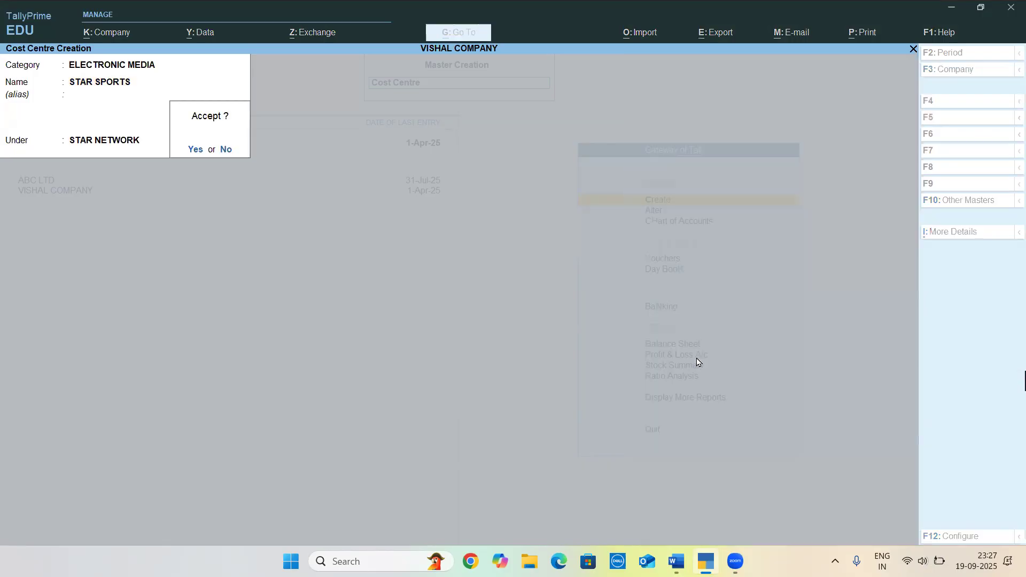
key(Return)
Check the fifth cost centre in Word and name the new ELECTRONIC MEDIA cost centre ZEE SPORTS, leaving its alias blank
key(alt+Tab)
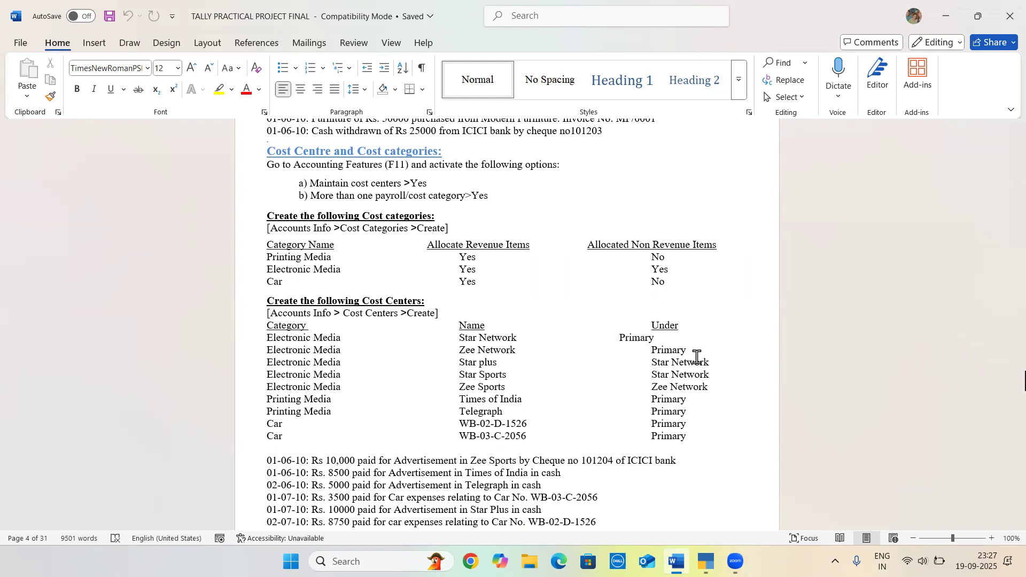
key(alt+Tab)
text(ZEE SPORTS)
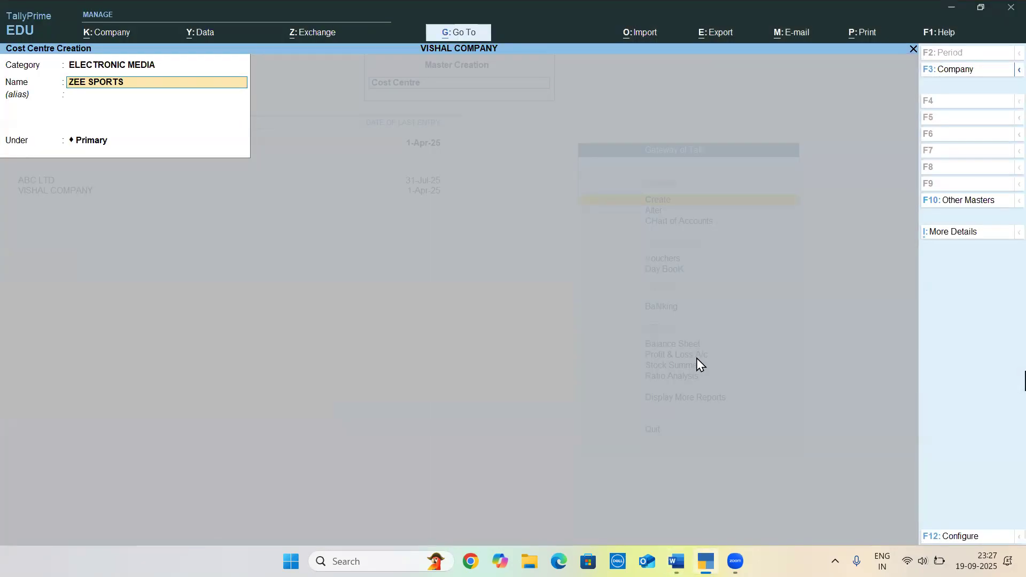
key(Return)
Place the ZEE SPORTS cost centre under ZEE NETWORK, verify the parent in Word, and save it
key(Return)
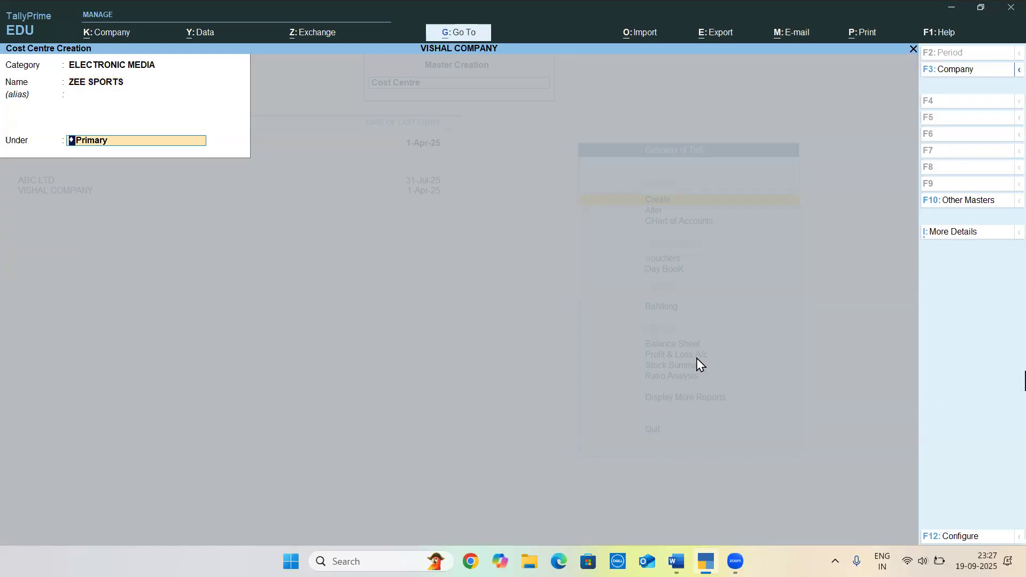
key(Return)
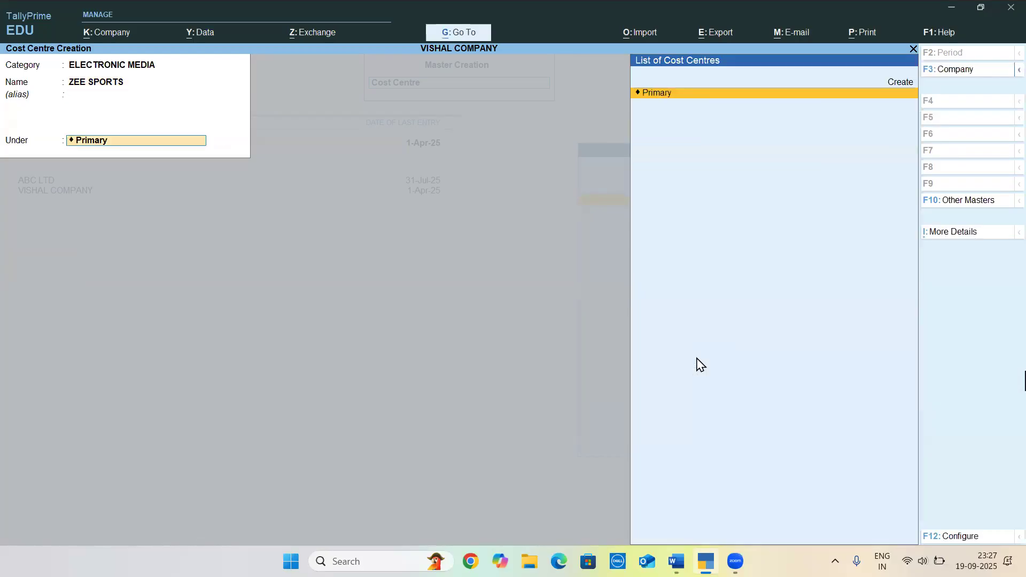
key(BackSpace)
key(BackSpace)
key(Return)
key(Return)
text(ZEE)
key(Return)
key(alt+Tab)
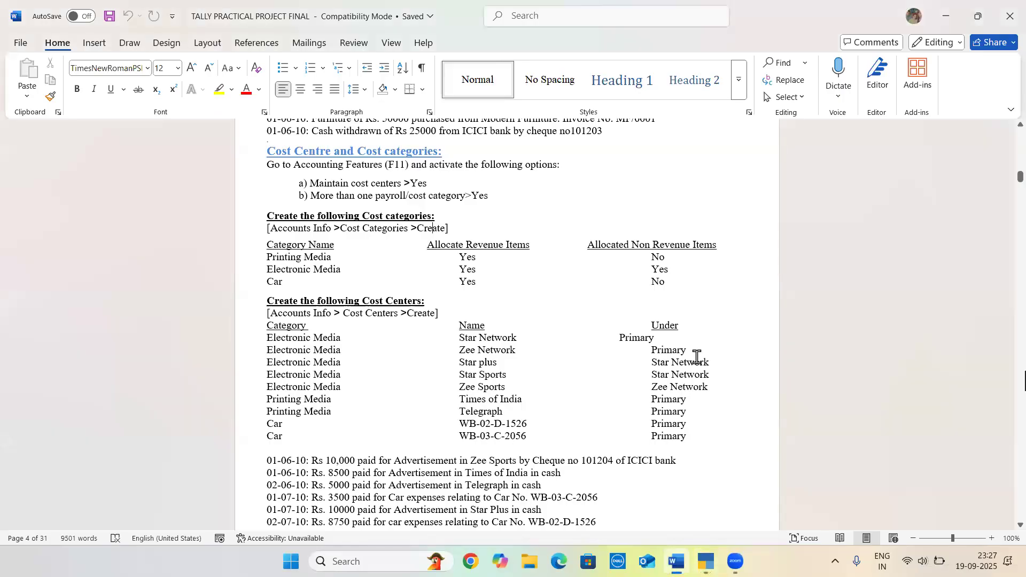
key(alt+Tab)
key(Return)
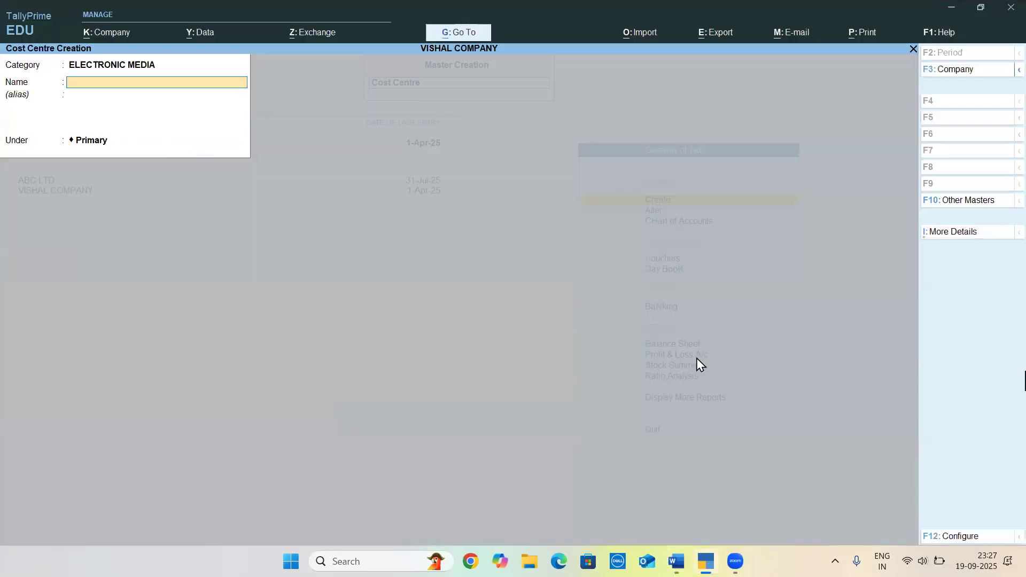
Look up the first Printing Media cost centre in Word and name the new cost centre TIMES OF INDIA, without an alias
key(alt+Tab)
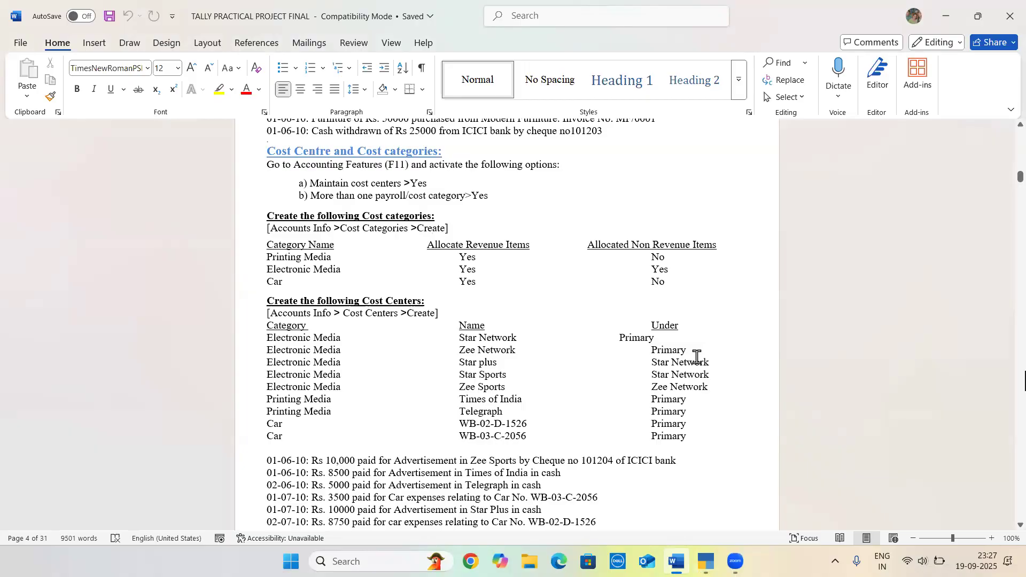
key(alt+Tab)
text(TIM)
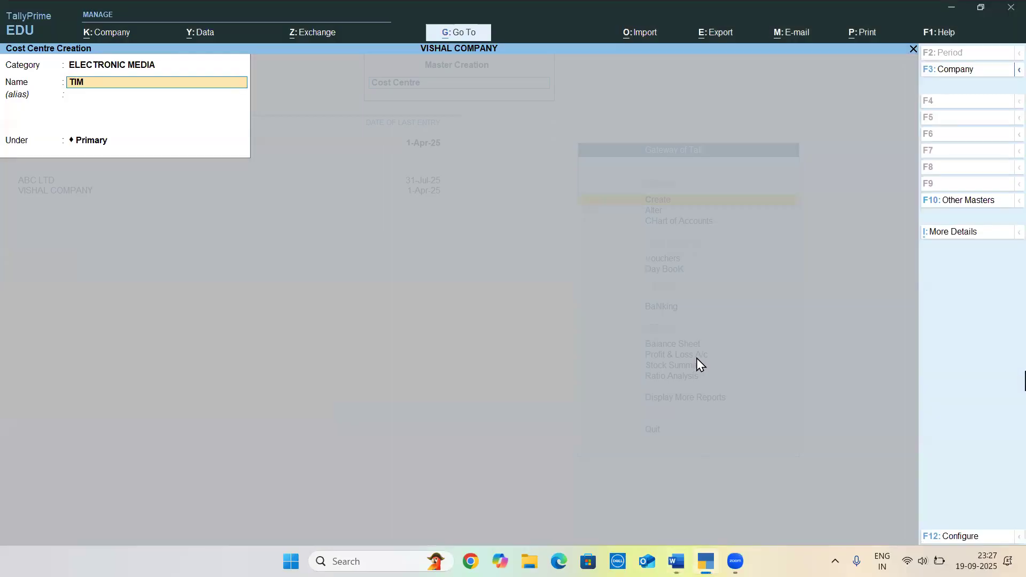
text(ES OF INDI)
key(Return)
key(Return)
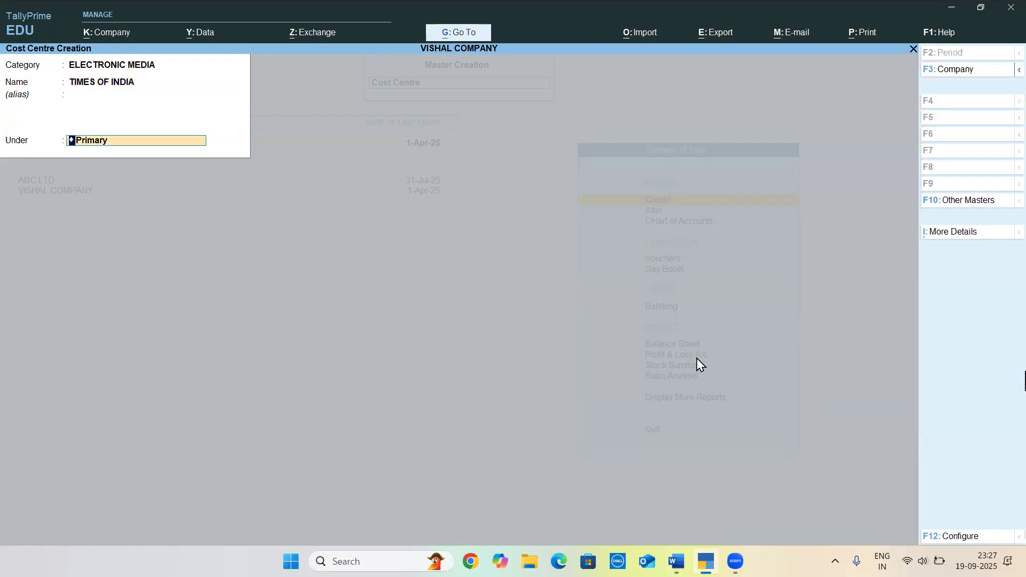
Change the TIMES OF INDIA category to PRINTING MEDIA, keep it under Primary, and return to the cost centre table in Word
key(BackSpace)
key(BackSpace)
key(BackSpace)
text(PR)
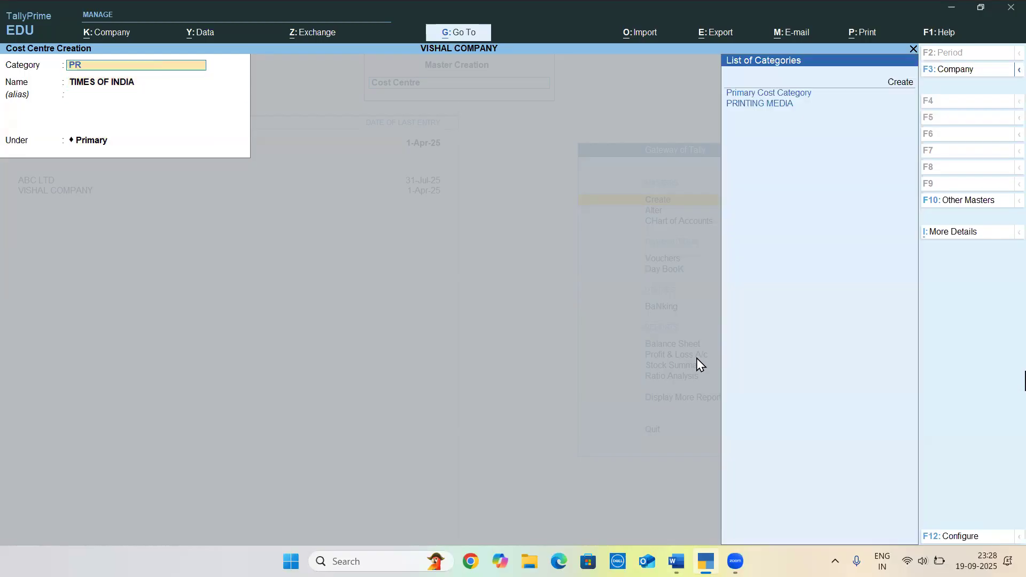
key(Return)
key(Return)
key(Return)
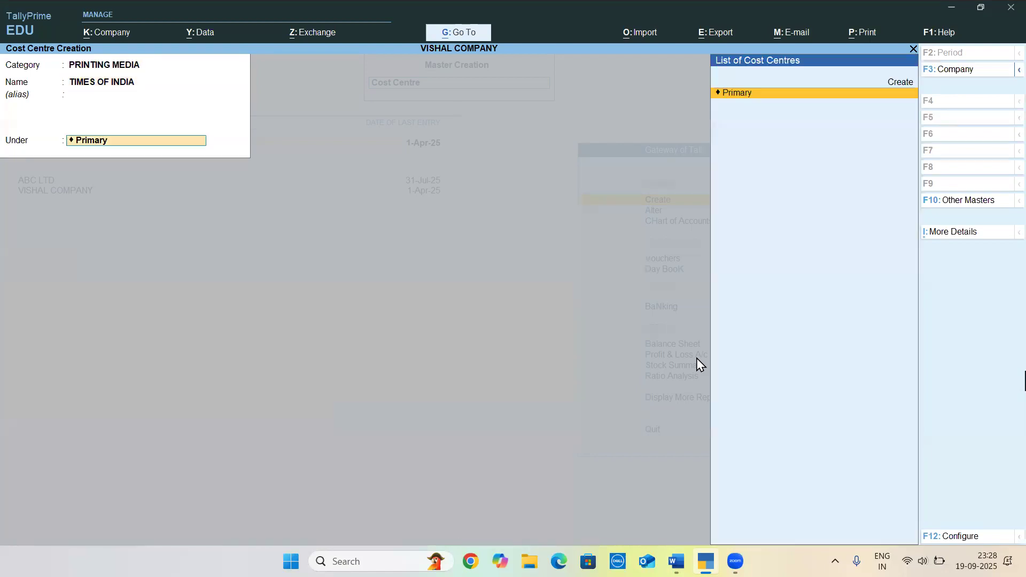
key(Return)
key(alt+Tab)
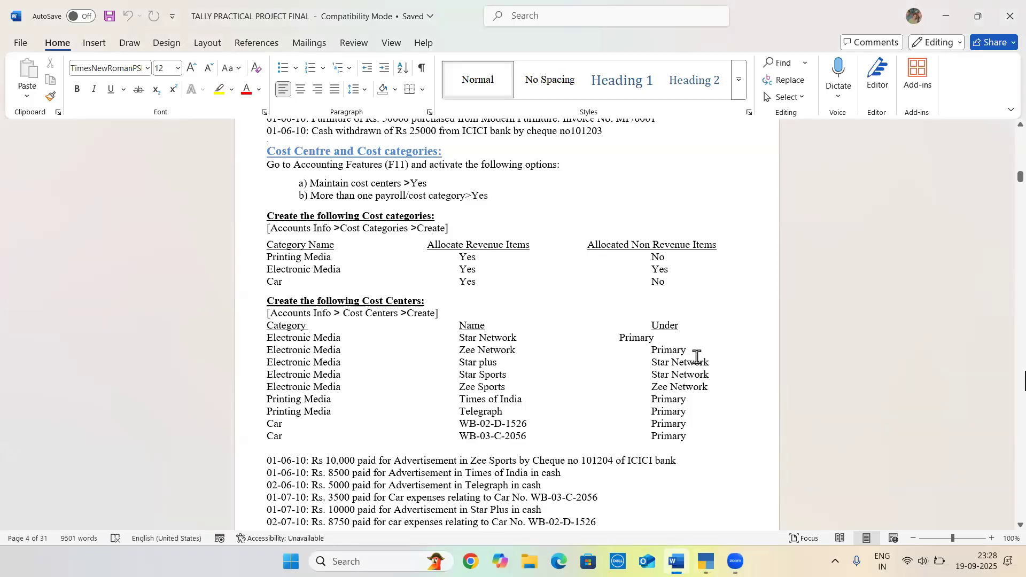
Name the new PRINTING MEDIA cost centre TELEGRAPH, leave its alias blank, and save it under Primary
key(alt+Tab)
text(TELEGR)
text(A[)
key(BackSpace)
text(P)
key(BackSpace)
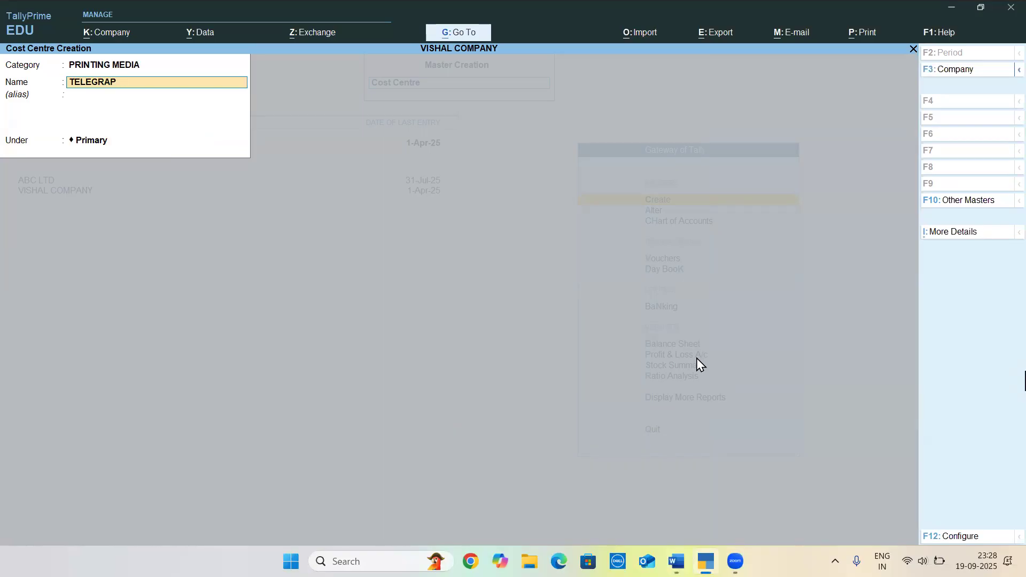
text(H)
key(Return)
key(Return)
key(Return)
key(Return)
Look up the next cost centre in Word and set the new cost centre's category to CAR
key(alt+Tab)
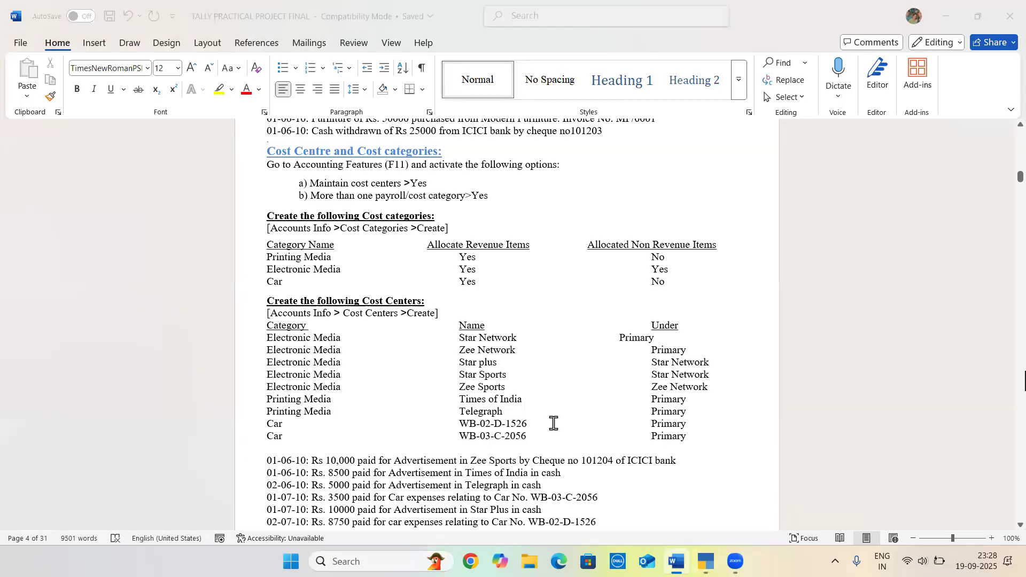
key(alt+Tab)
key(BackSpace)
text(CAR)
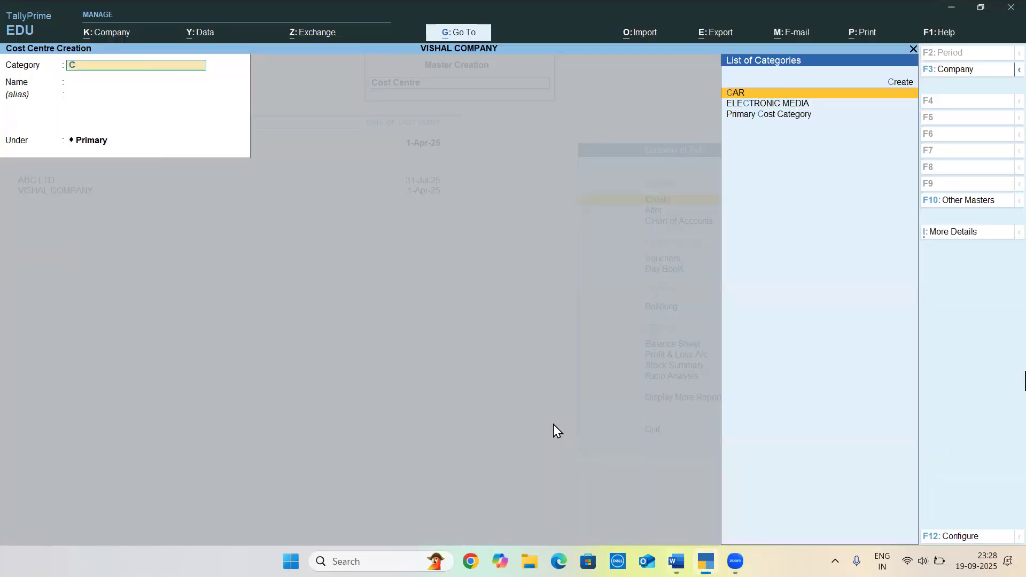
key(Return)
Name the CAR cost centre WB-02-D-1526, checking the number in Word, and save it under Primary without an alias
text(WB-02)
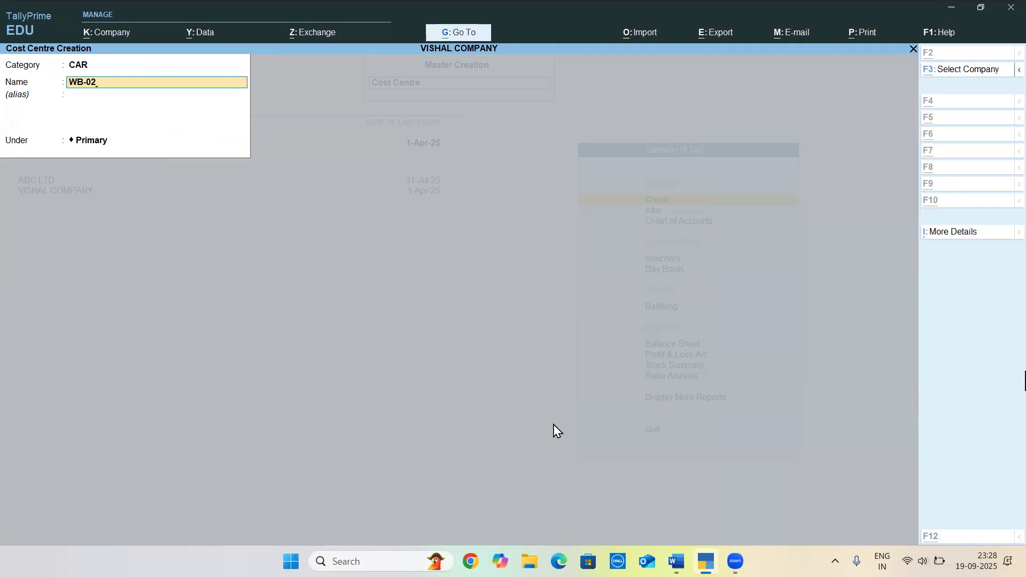
key(alt+Tab)
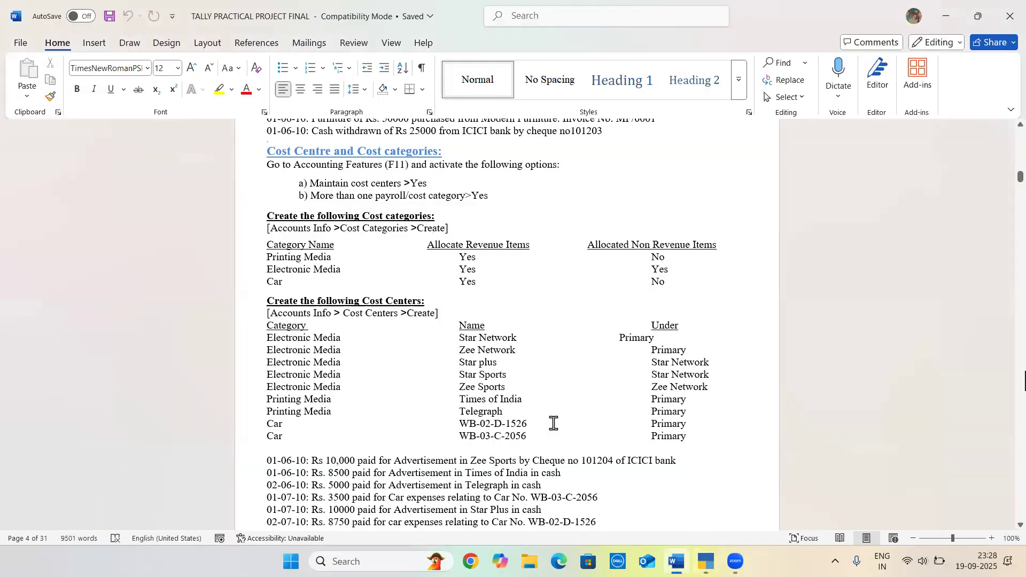
key(alt+Tab)
text(-D)
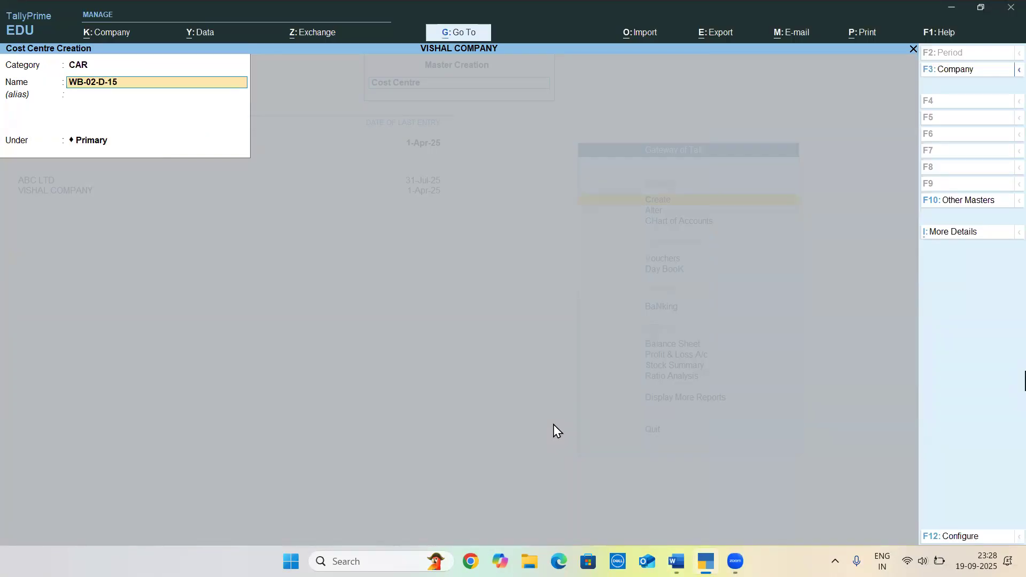
text(-1526)
key(Return)
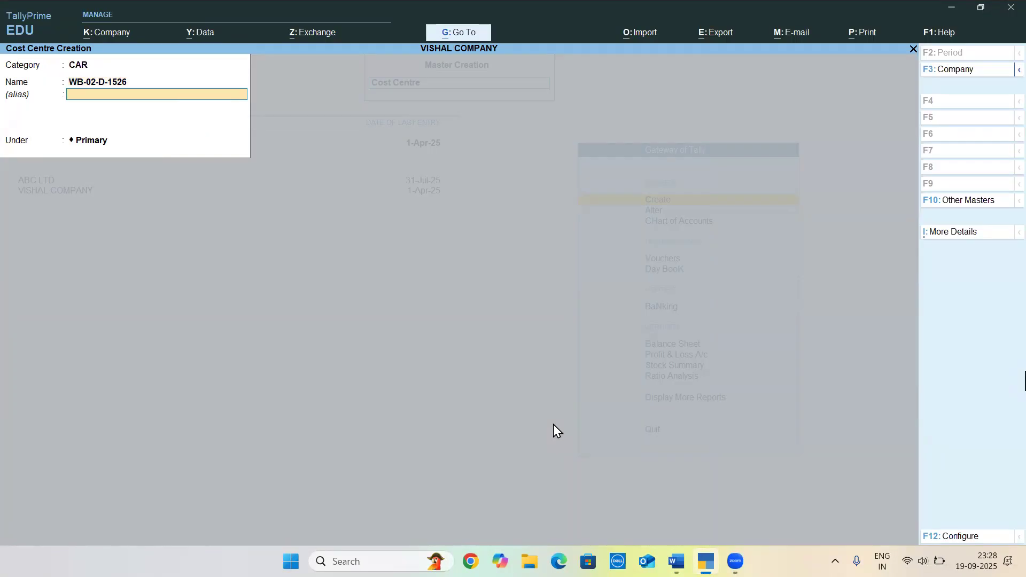
key(Return)
key(Return)
key(Return)
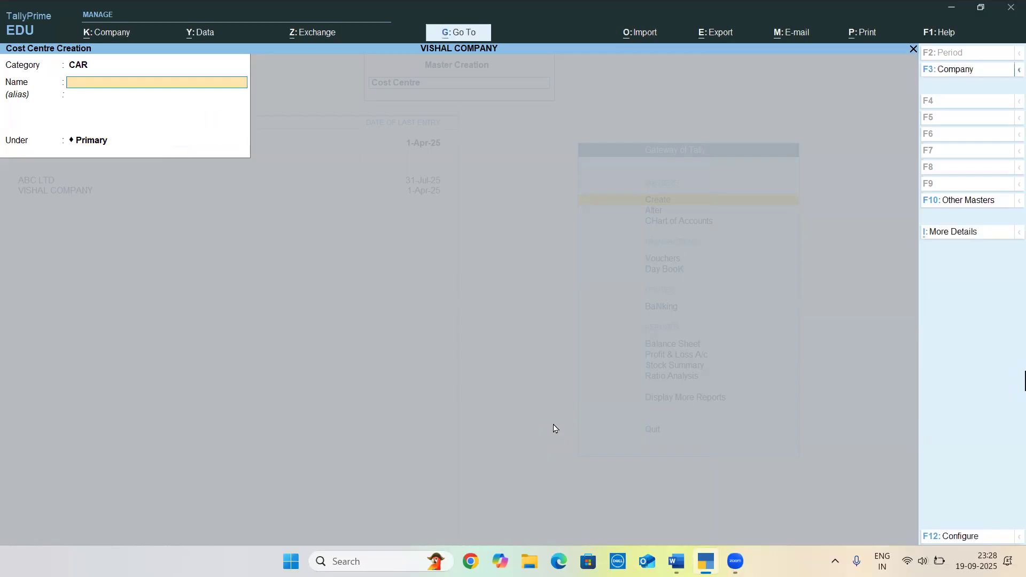
Create the second CAR cost centre WB-03-C-2056 from the Word list, saving it under Primary without an alias
key(alt+Tab)
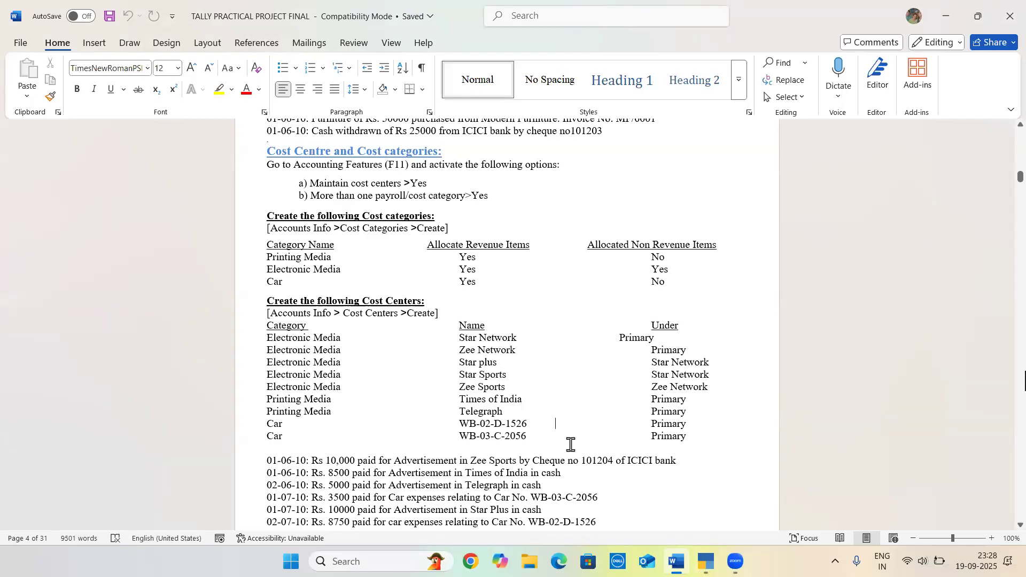
key(alt+Tab)
text(WB)
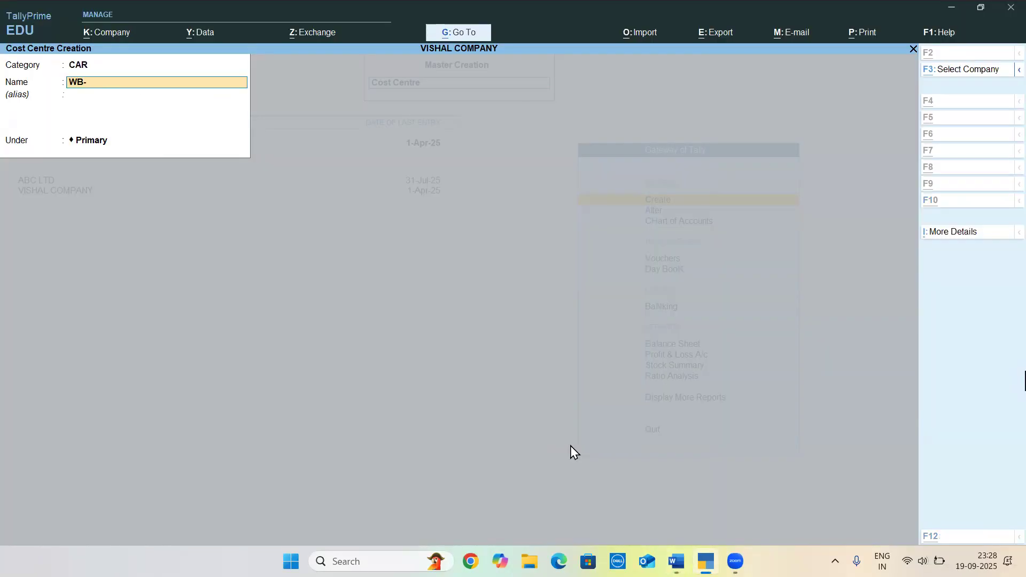
key(alt+Tab)
key(alt+Tab)
text(03-C-)
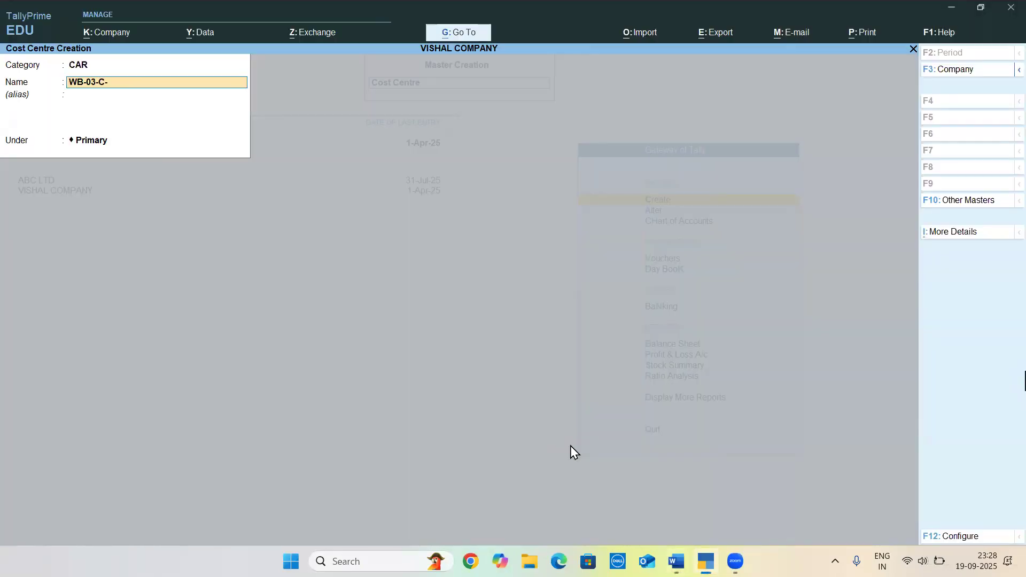
key(alt+Tab)
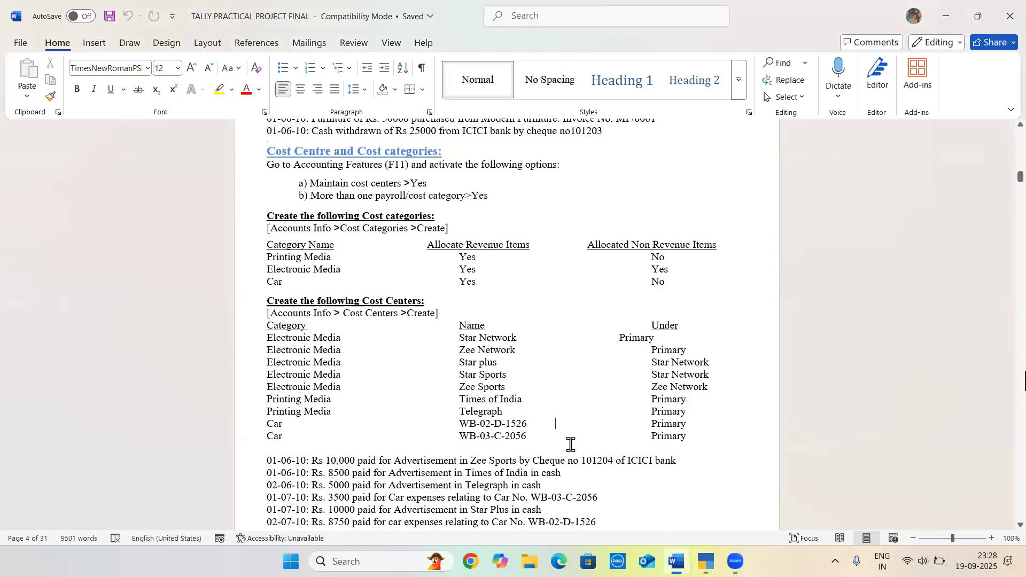
key(alt+Tab)
text(2008)
key(Return)
key(Return)
key(Return)
key(Return)
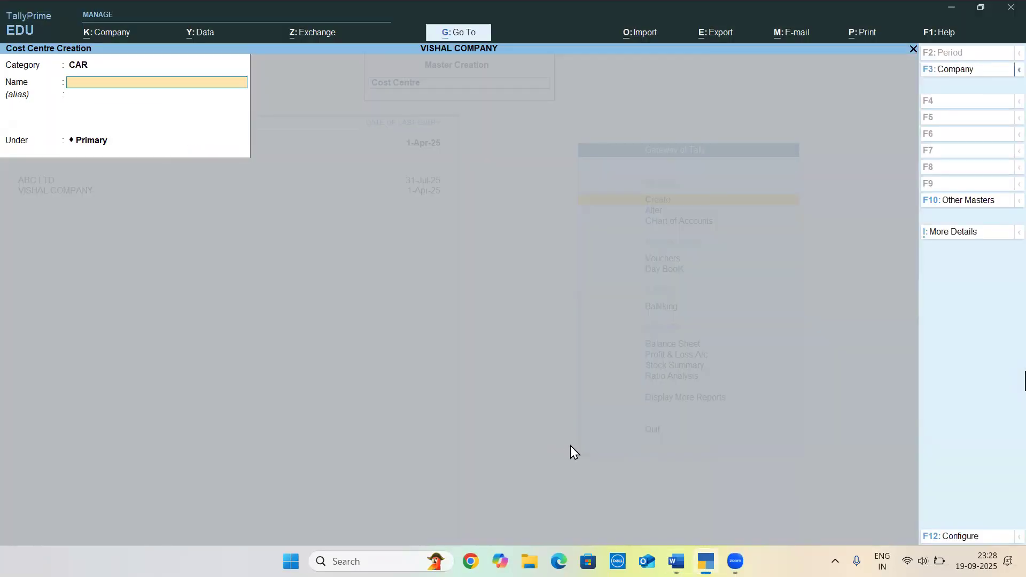
Review the cost centre transactions in Word, leave cost centre creation, and open accounting voucher entry
key(alt)
key(alt+Tab)
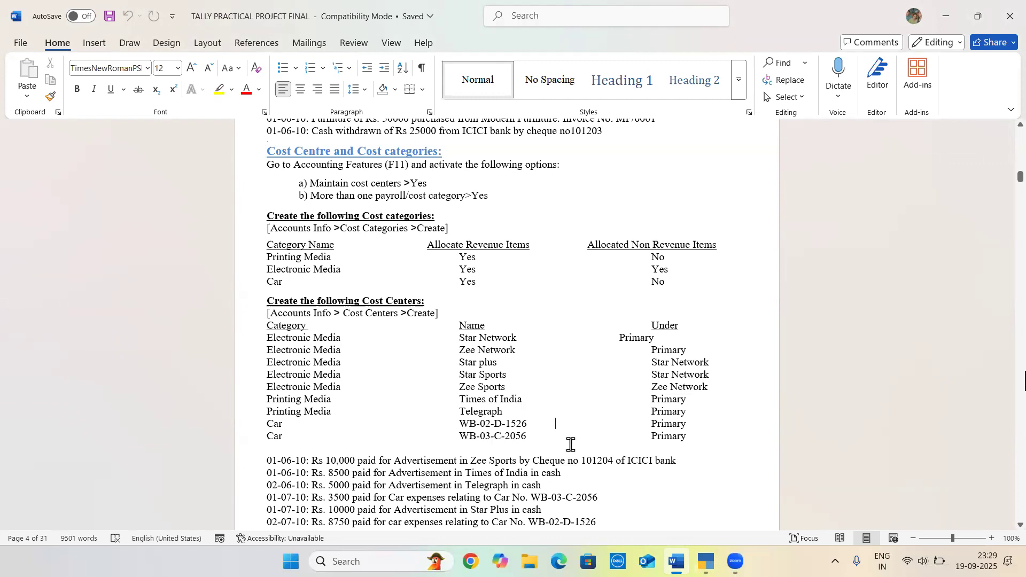
scroll(570, 445, down, 6)
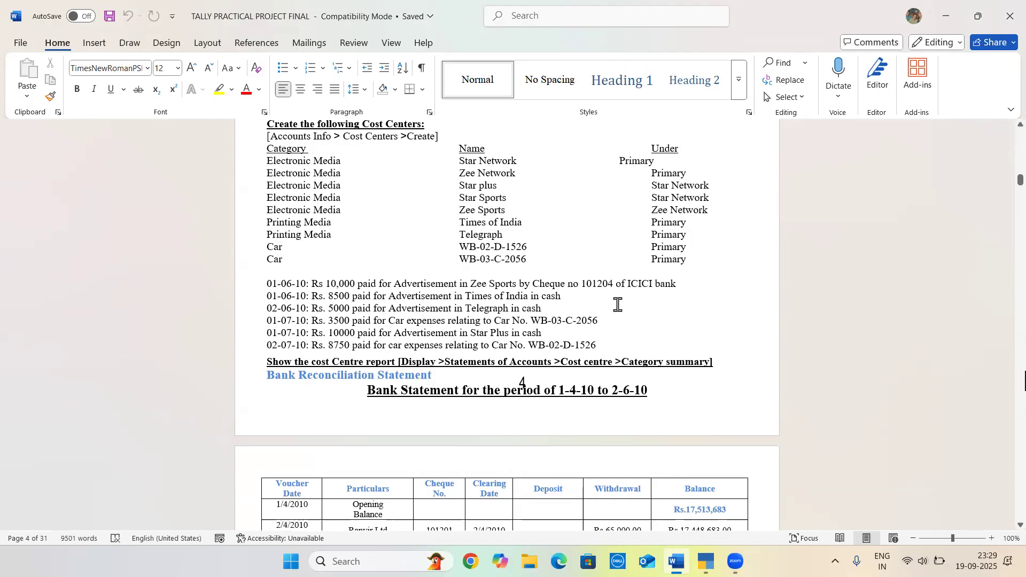
key(alt+Tab)
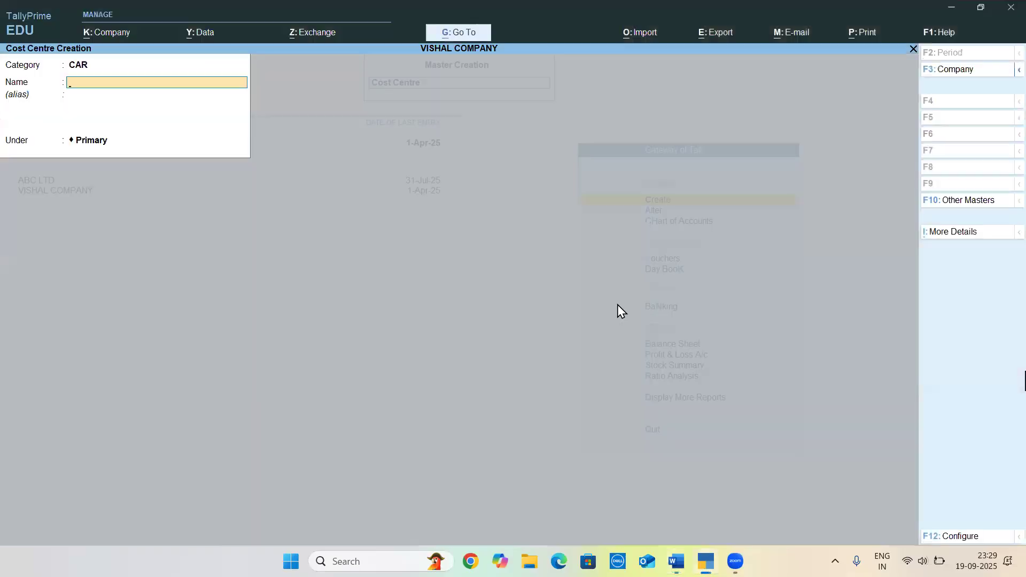
key(Escape)
key(Escape)
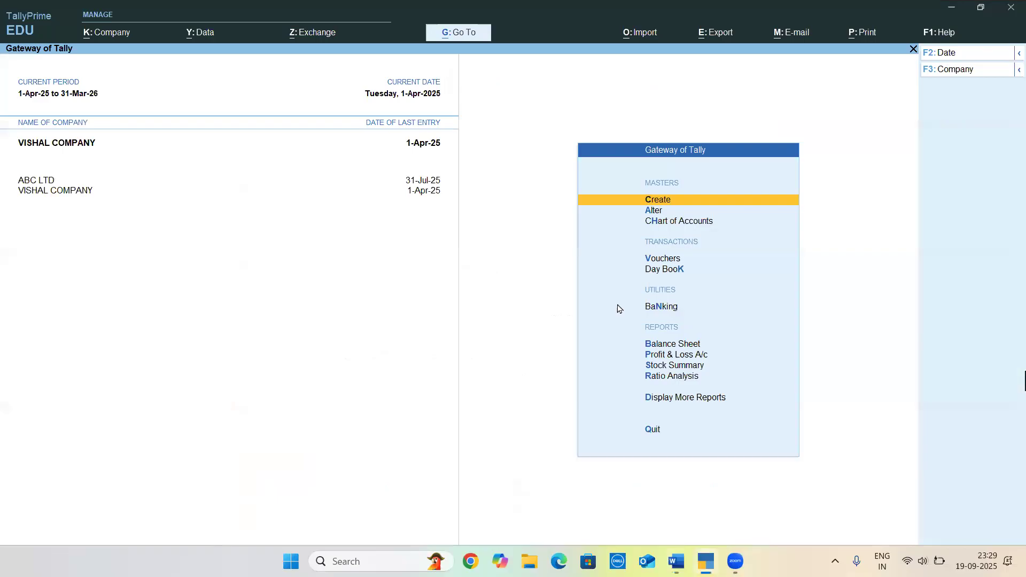
key(Down)
key(Down)
key(Down)
key(Return)
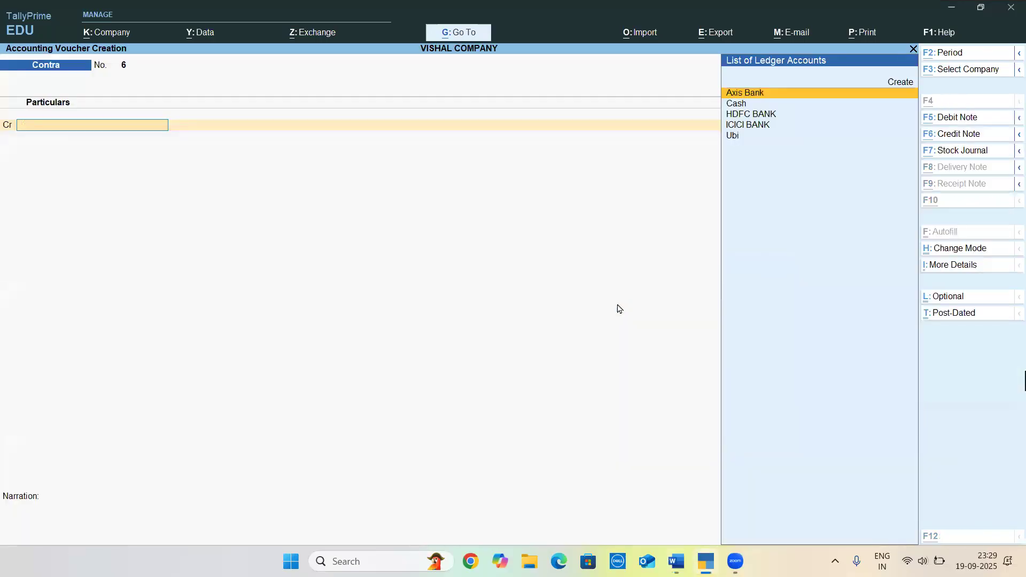
Check the transactions in Word and start a new ledger named ADVERTISEMENT EXP from the voucher, without an alias
key(alt+Tab)
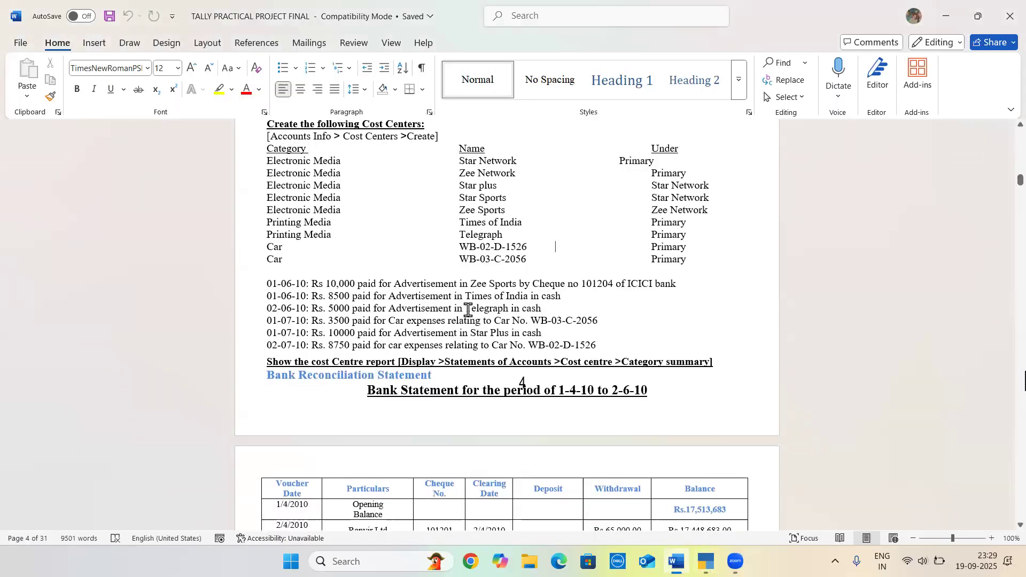
key(alt+Tab)
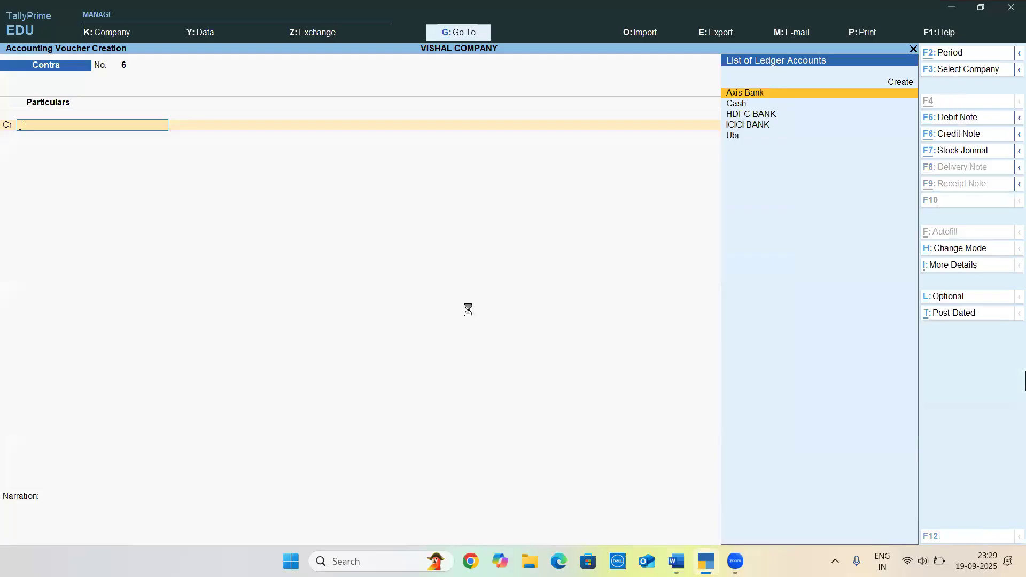
key(alt+c)
text(ADVERTO)
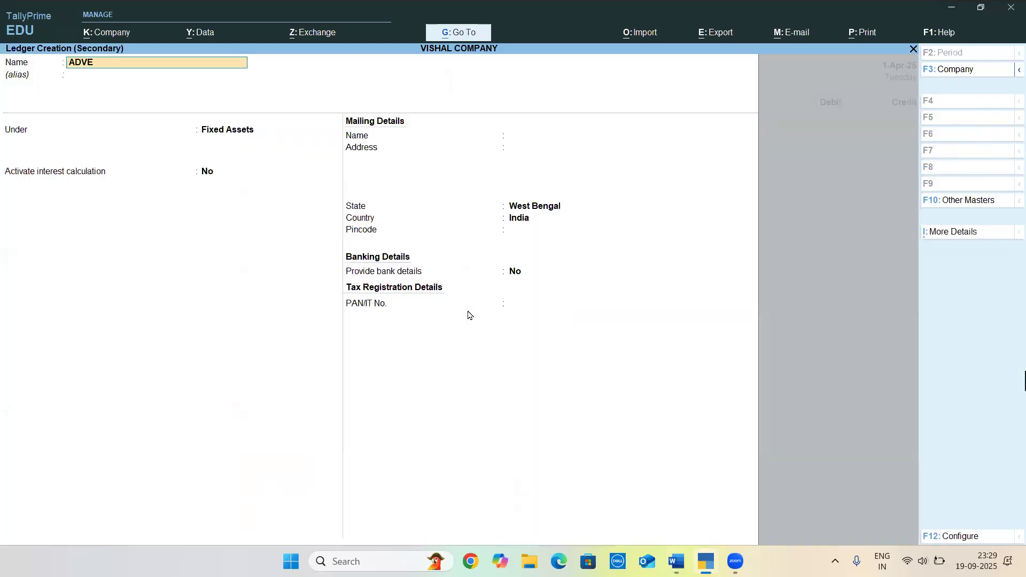
key(BackSpace)
text(ISEMENT EXP)
key(Return)
key(Return)
Place the ADVERTISEMENT EXP ledger under Indirect Expenses and save it
text(IND)
key(Down)
key(Up)
key(Return)
text(A)
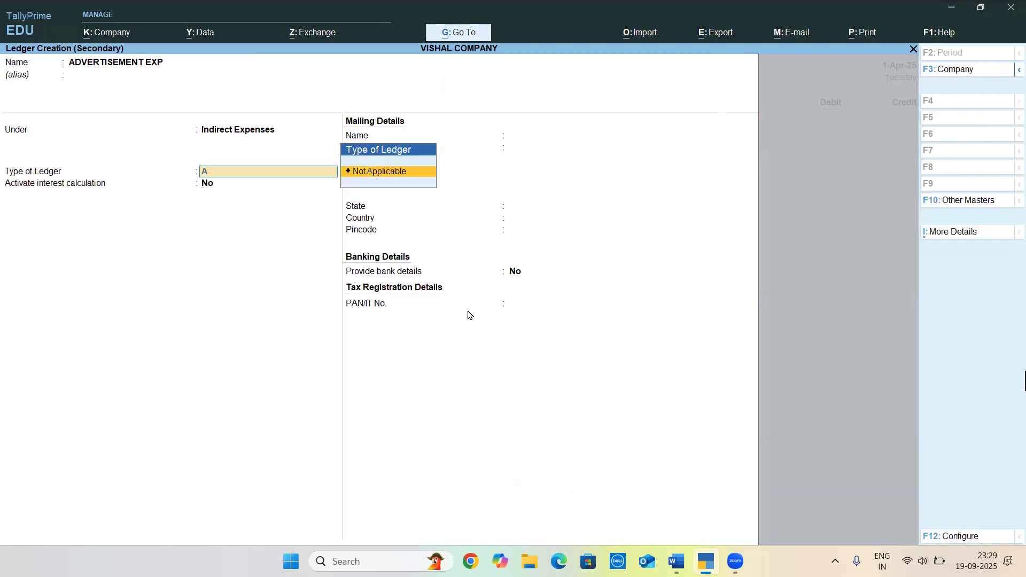
key(ctrl+a)
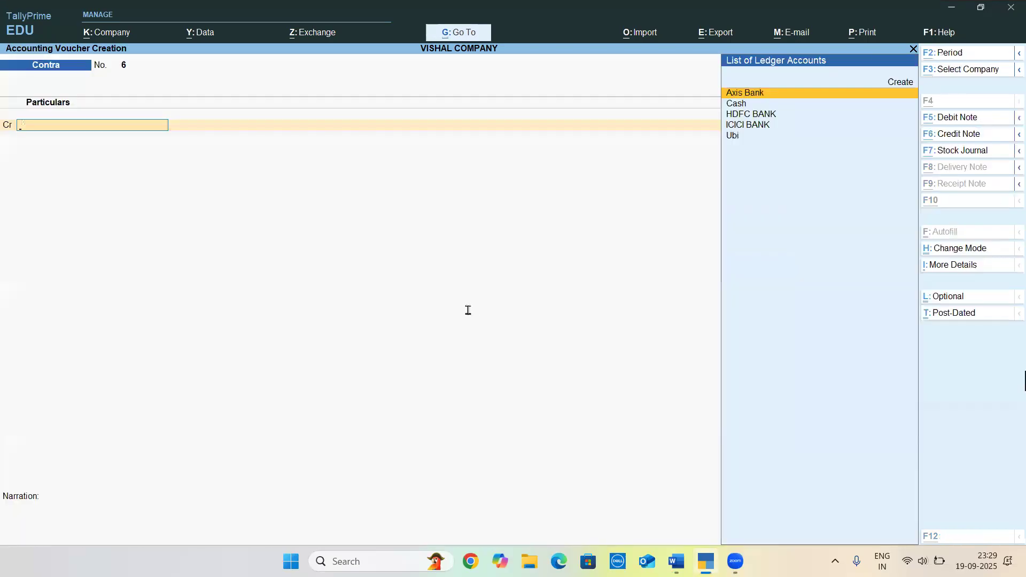
Check the Zee Sports advertisement transaction in Word and start a Payment voucher debiting ADVERTISEMENT EXP with 10,000
key(alt+Tab)
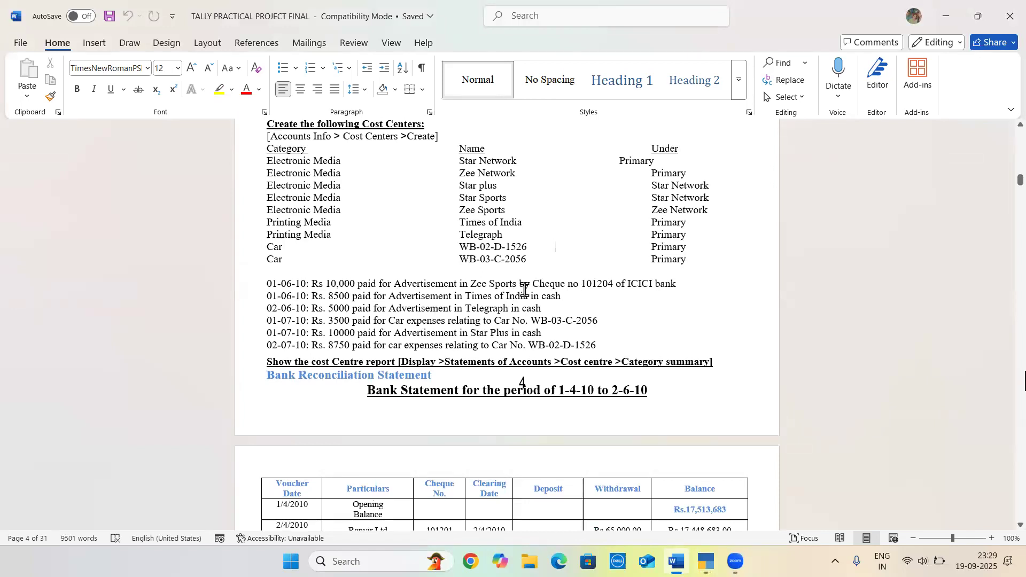
key(alt+Tab)
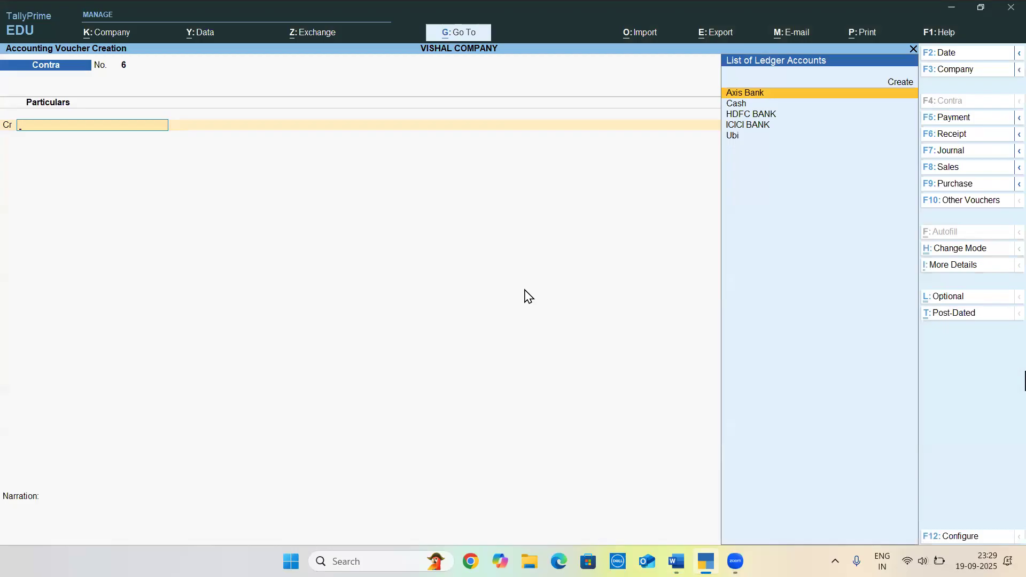
key(F5)
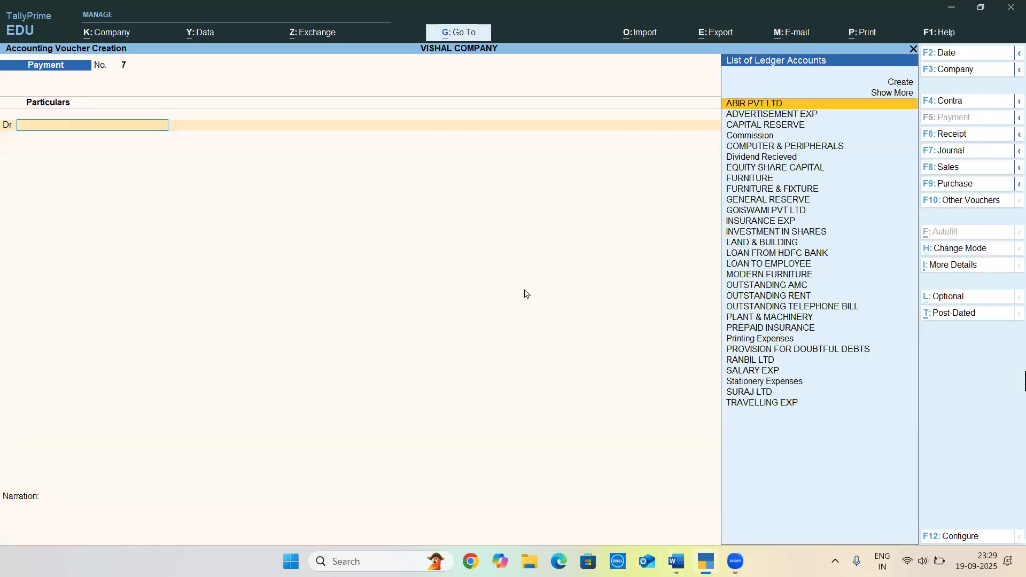
key(alt+Tab)
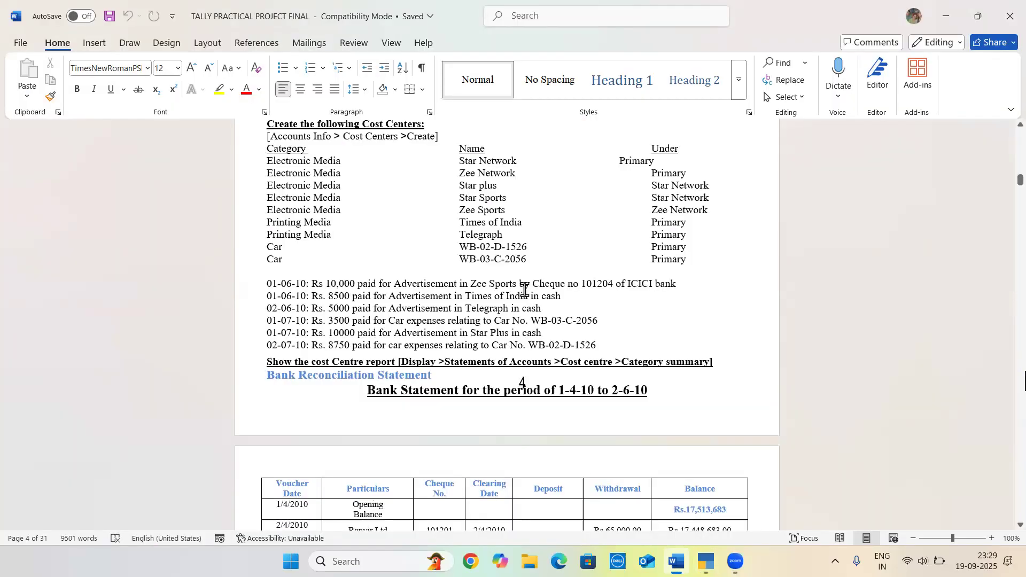
key(alt)
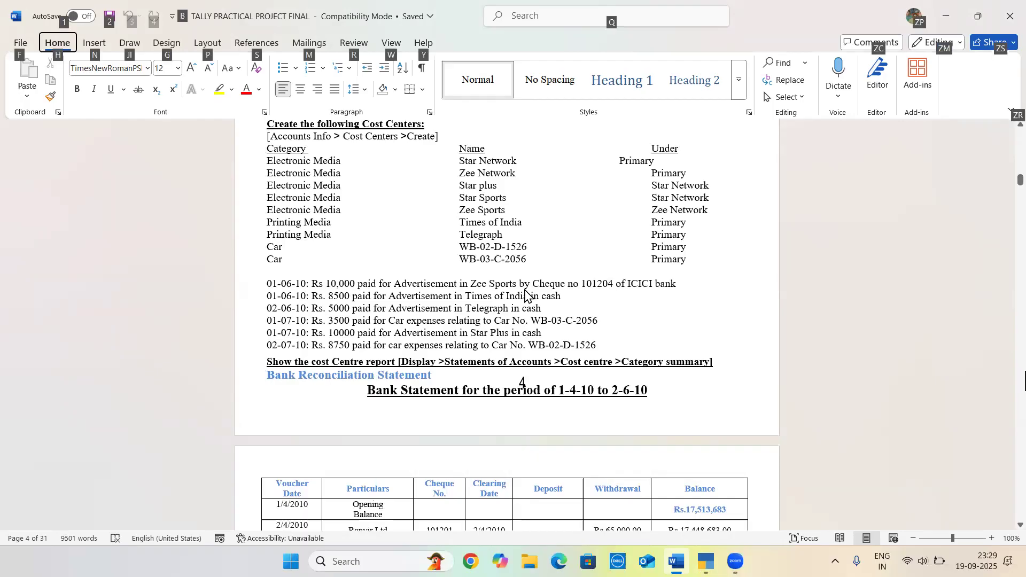
key(alt+Tab)
text(ADV)
key(Return)
text(10,000)
key(Return)
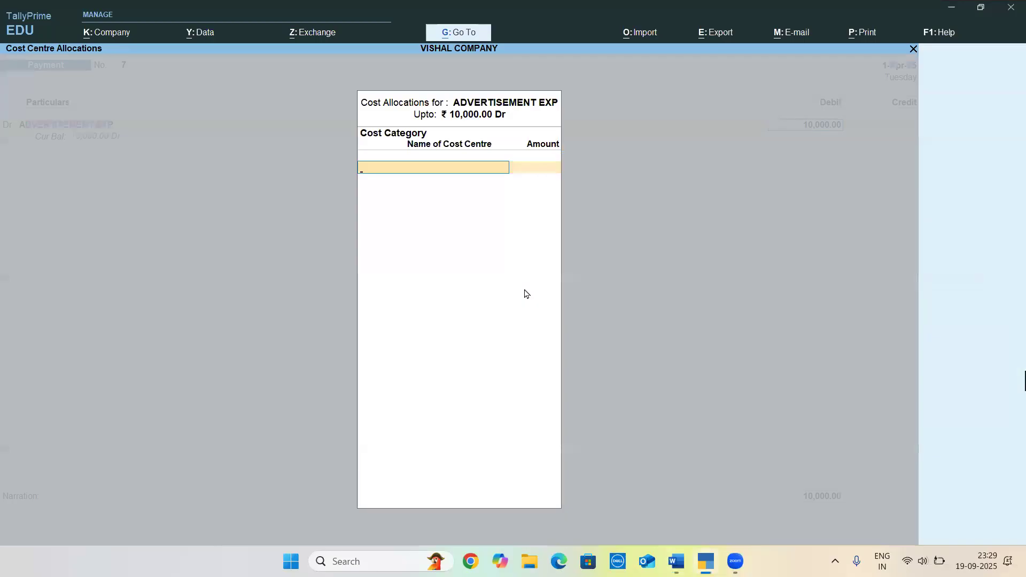
text(A)
key(Return)
key(Down)
key(Down)
key(Down)
key(Down)
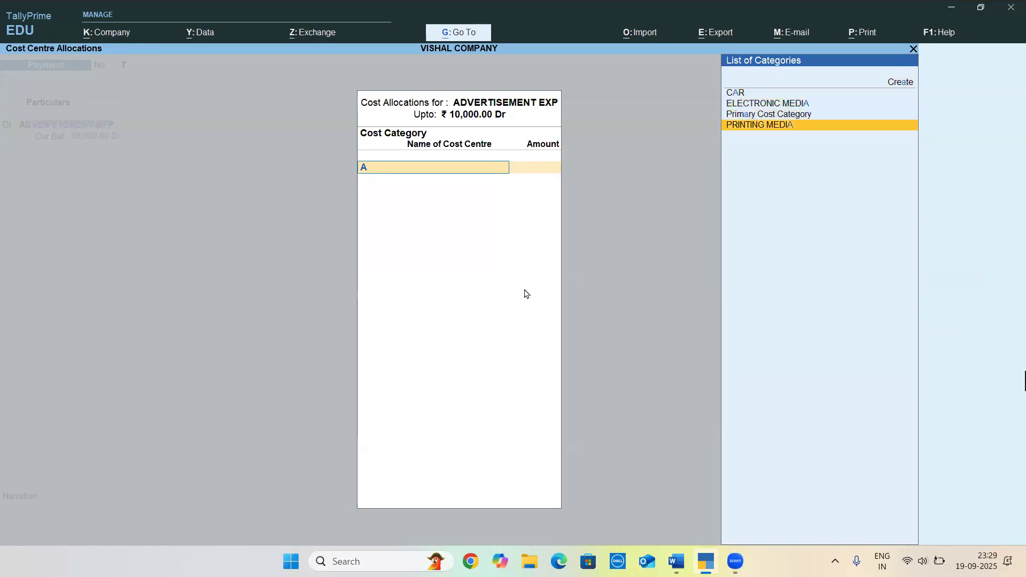
key(Up)
key(Up)
key(Return)
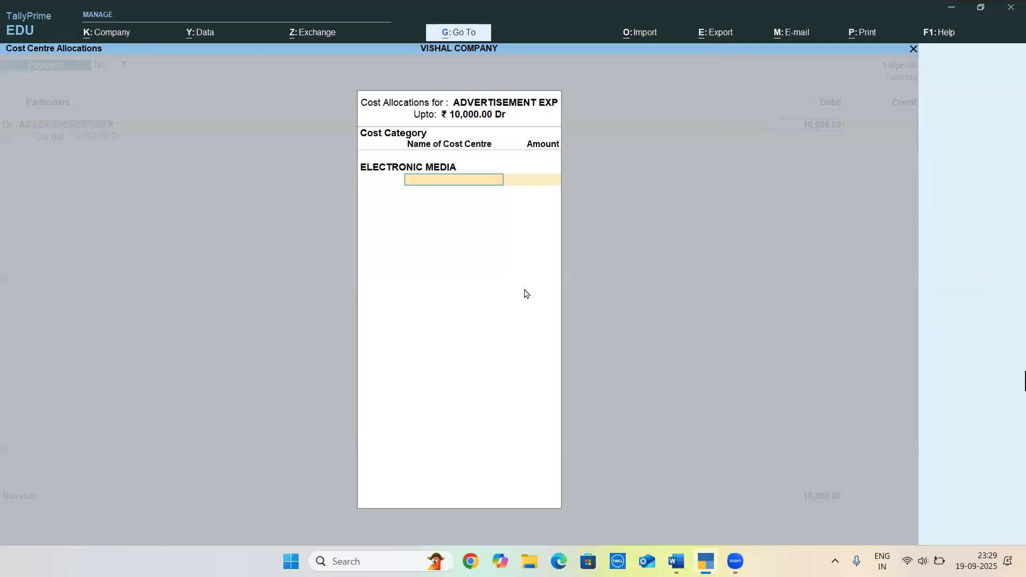
text(A)
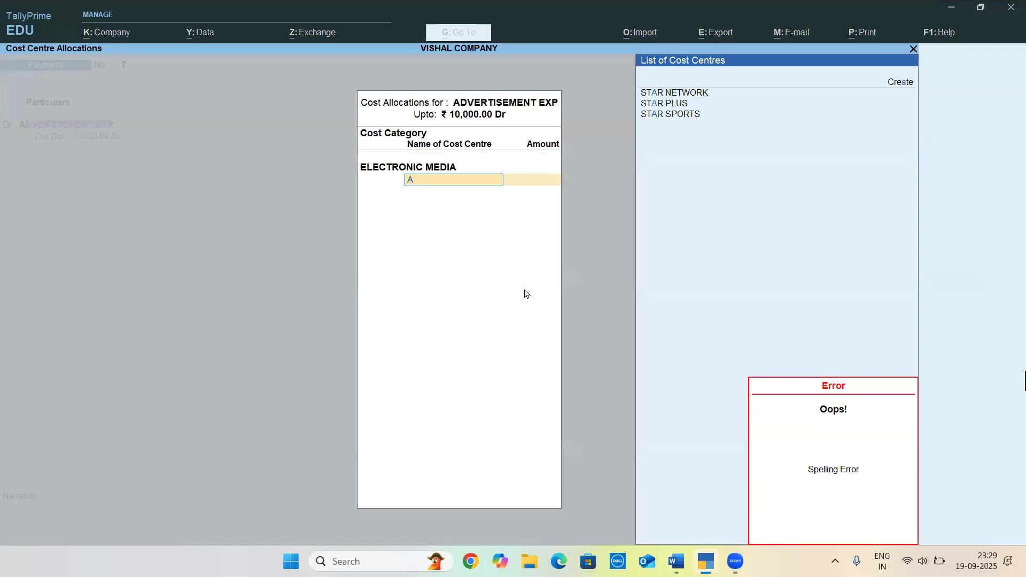
key(BackSpace)
key(BackSpace)
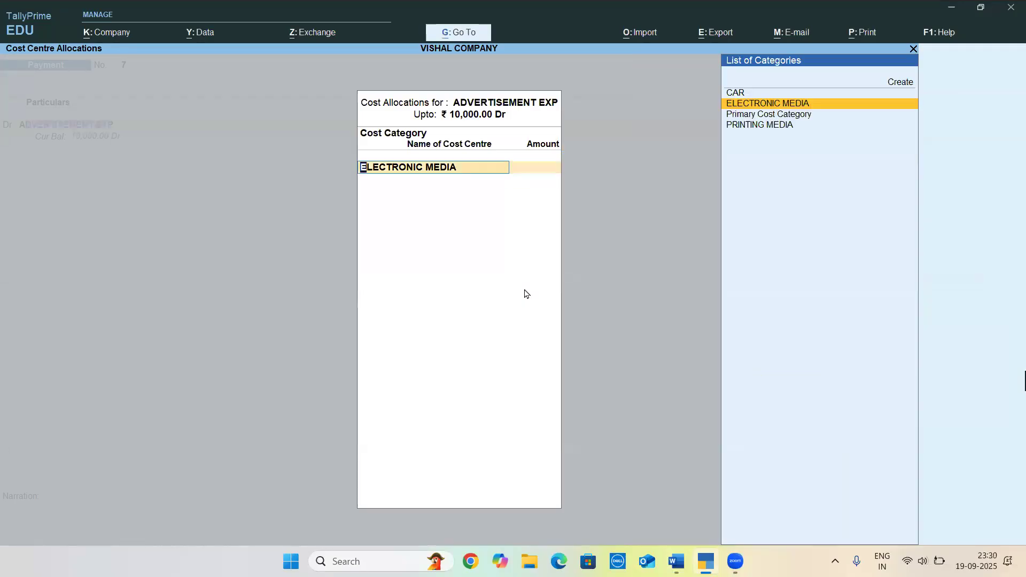
Leave the cost centre allocation without assigning a category and open the ADVERTISEMENT EXP ledger for alteration from the voucher
key(Escape)
key(BackSpace)
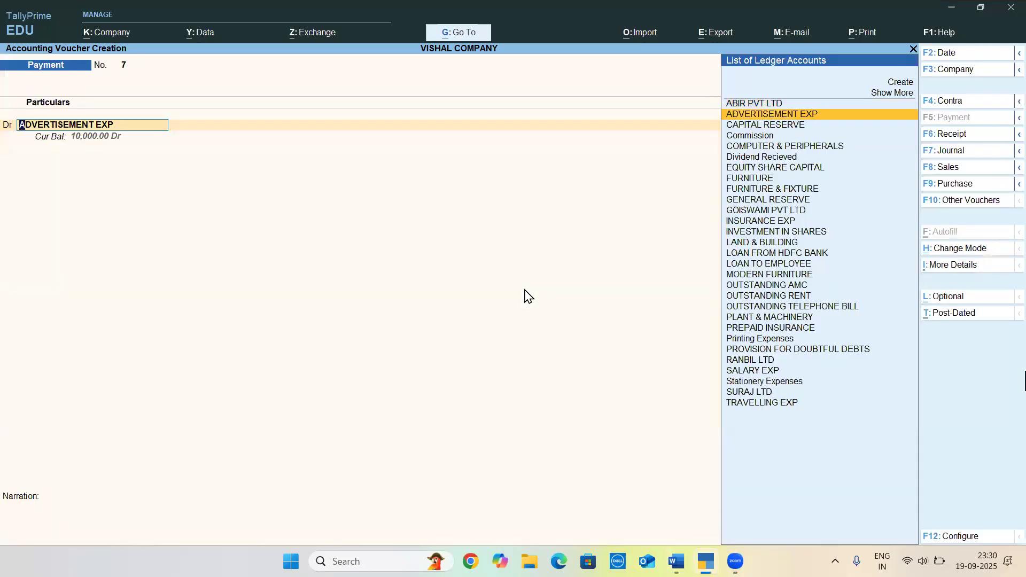
key(ctrl+Return)
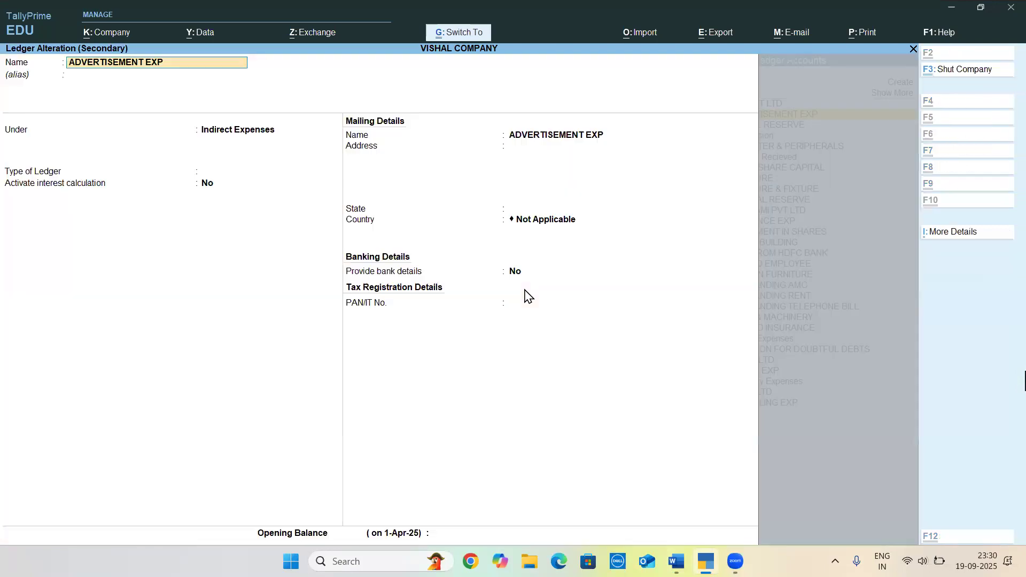
Set cost centre applicability to No in the additional details of the ADVERTISEMENT EXP ledger and save the ledger
key(ctrl+i)
key(Return)
key(Escape)
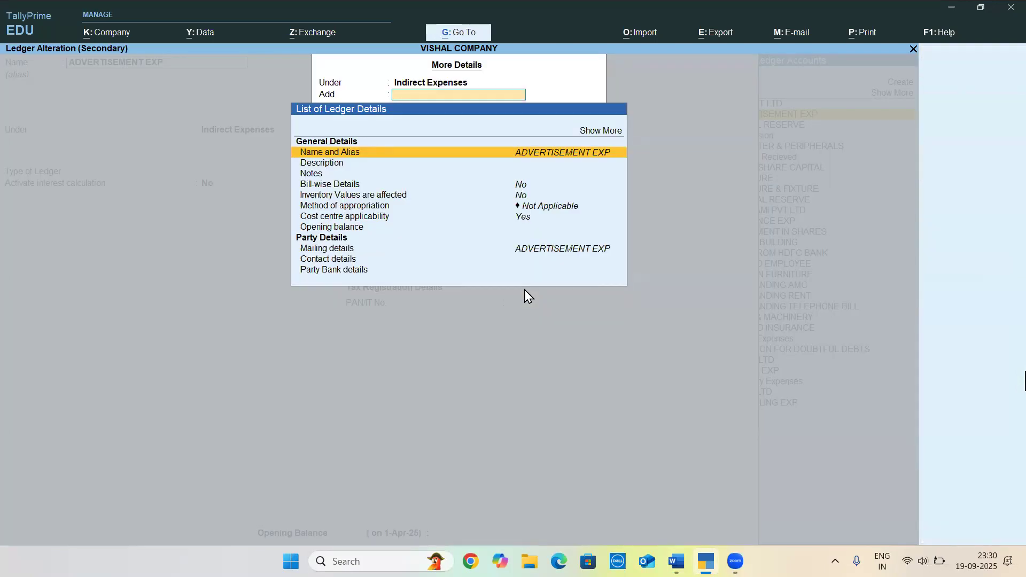
key(Down)
key(Down)
key(Down)
key(Down)
key(Down)
key(Down)
key(Return)
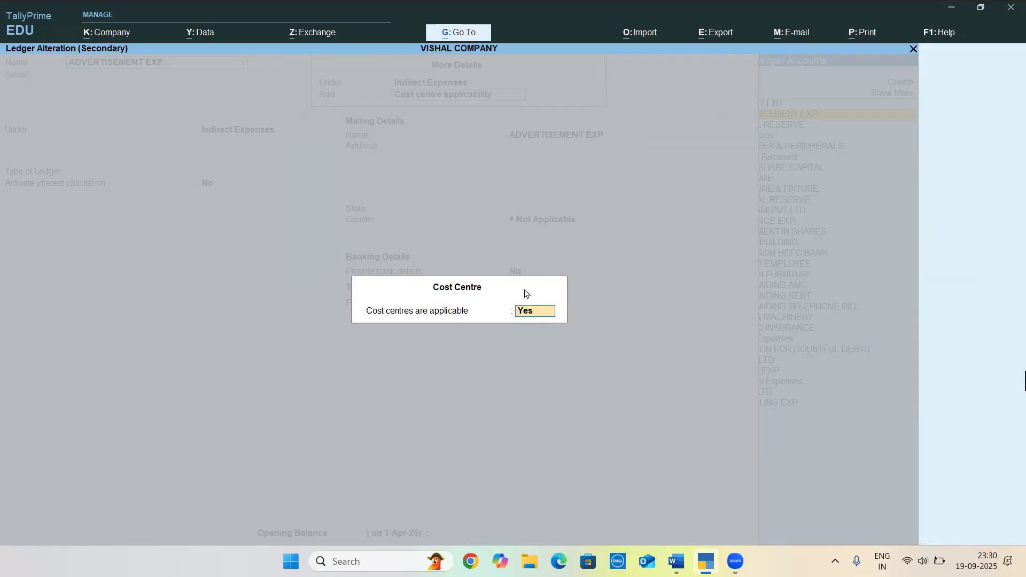
text(n)
key(Return)
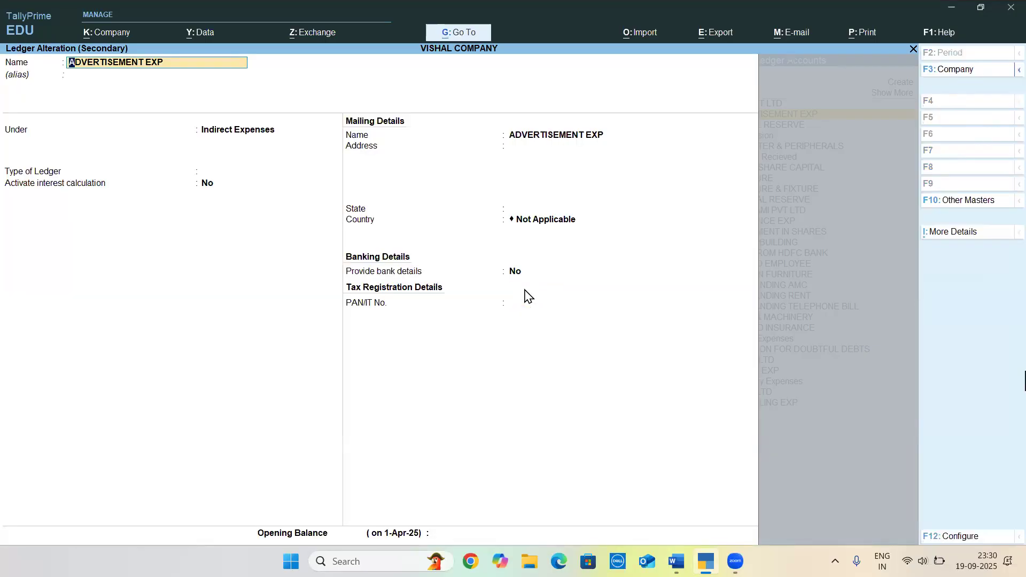
key(ctrl+a)
key(Return)
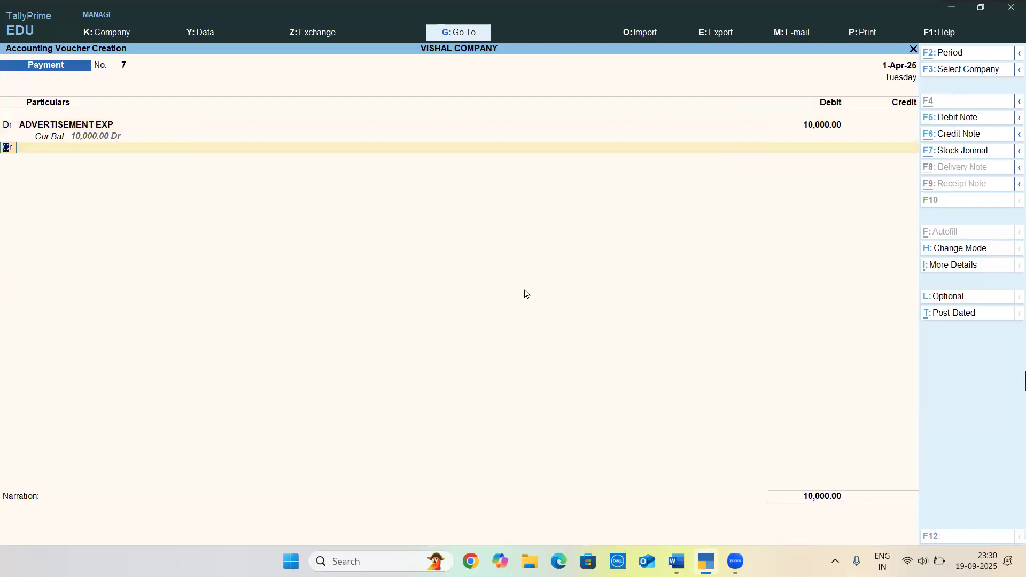
Check the payment source in Word and credit ICICI BANK with 10,000 in the Payment voucher
key(alt+Tab)
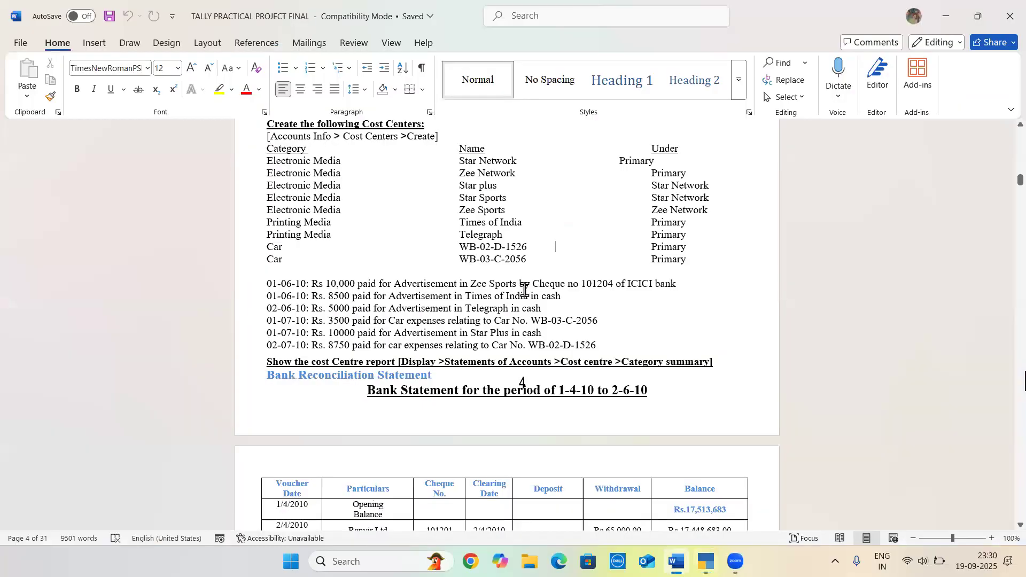
key(alt+Tab)
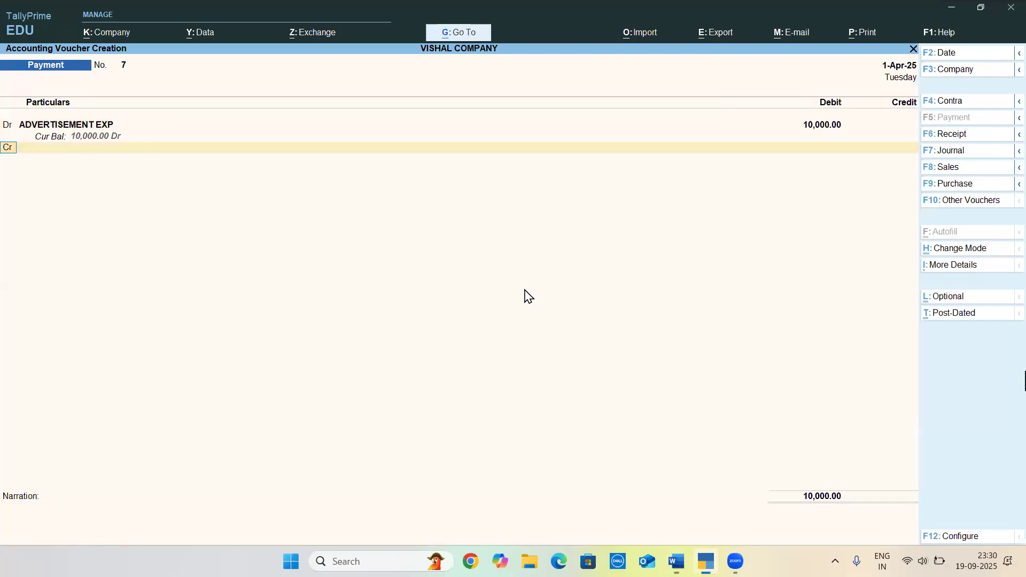
text(ici)
key(Return)
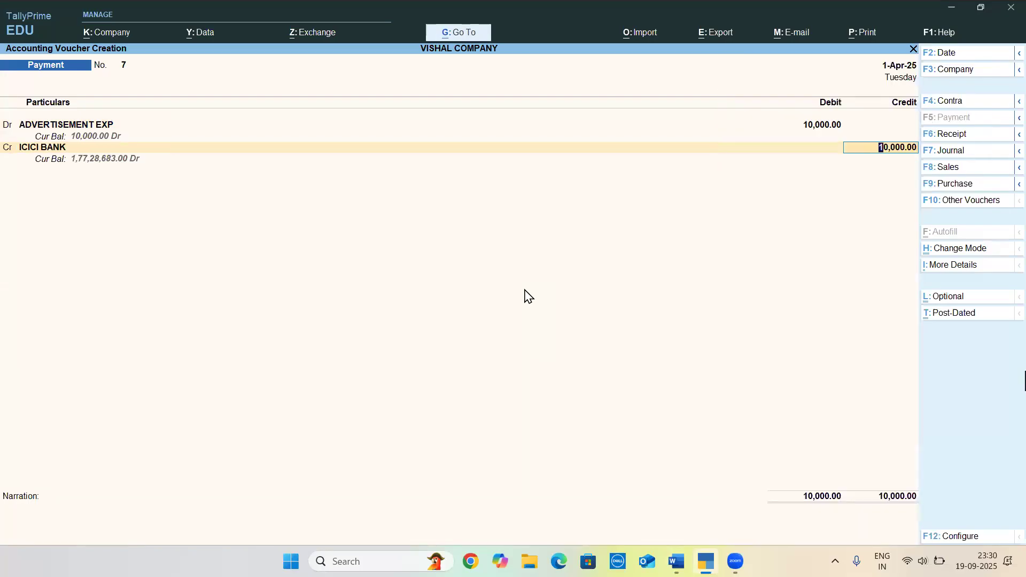
key(Return)
key(Return)
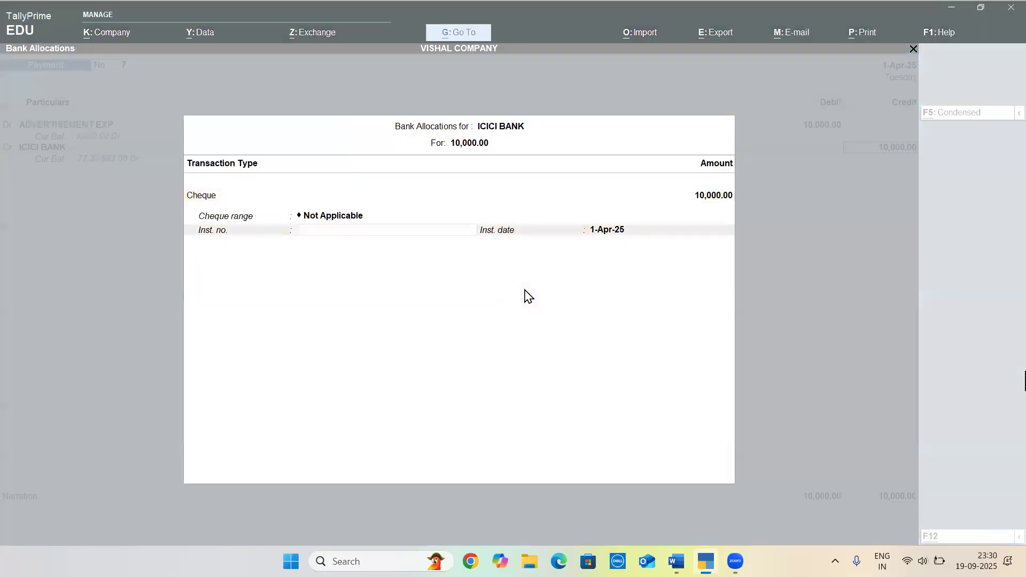
Look up the cheque number in Word, enter 101204 as the instrument number in the bank allocation, and save the Payment voucher
key(alt+Tab)
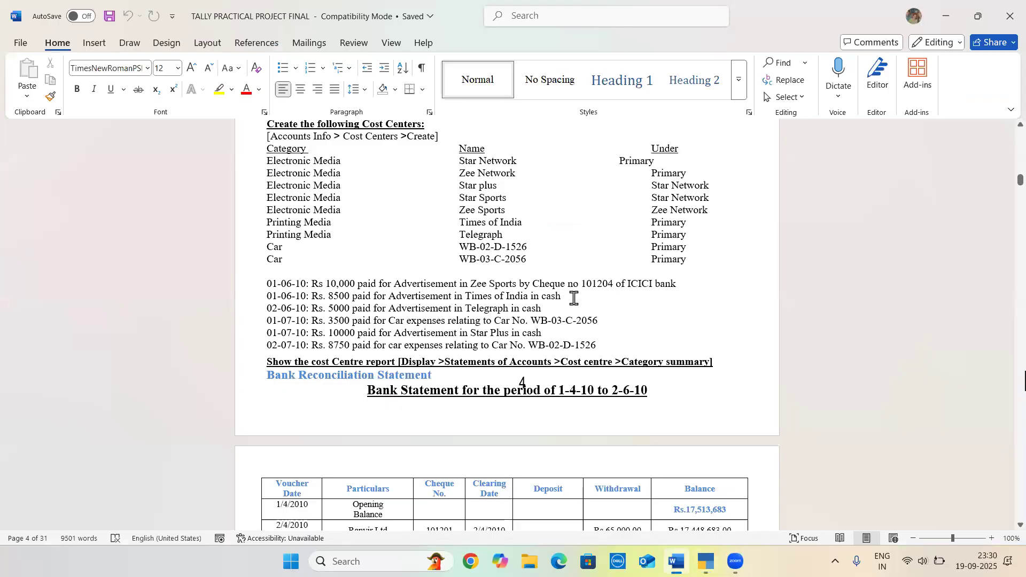
key(alt+Tab)
text(101204)
key(Return)
key(Return)
key(Return)
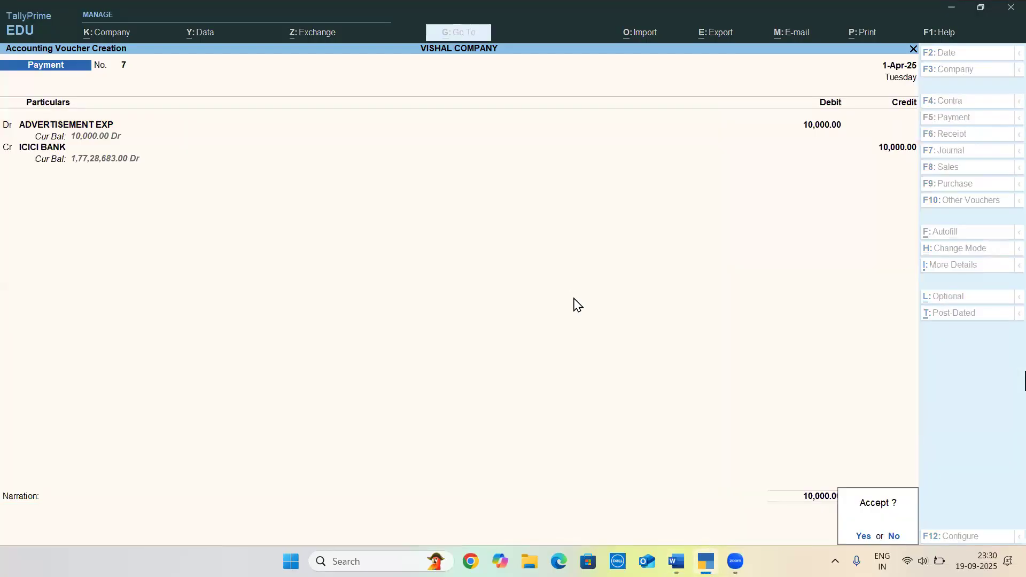
key(Return)
key(alt+Tab)
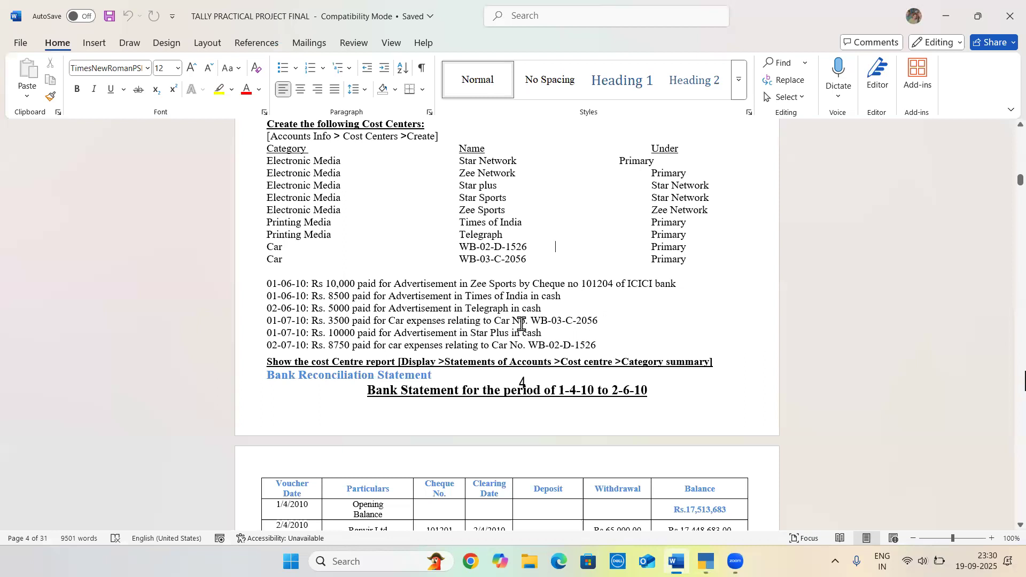
key(alt+Tab)
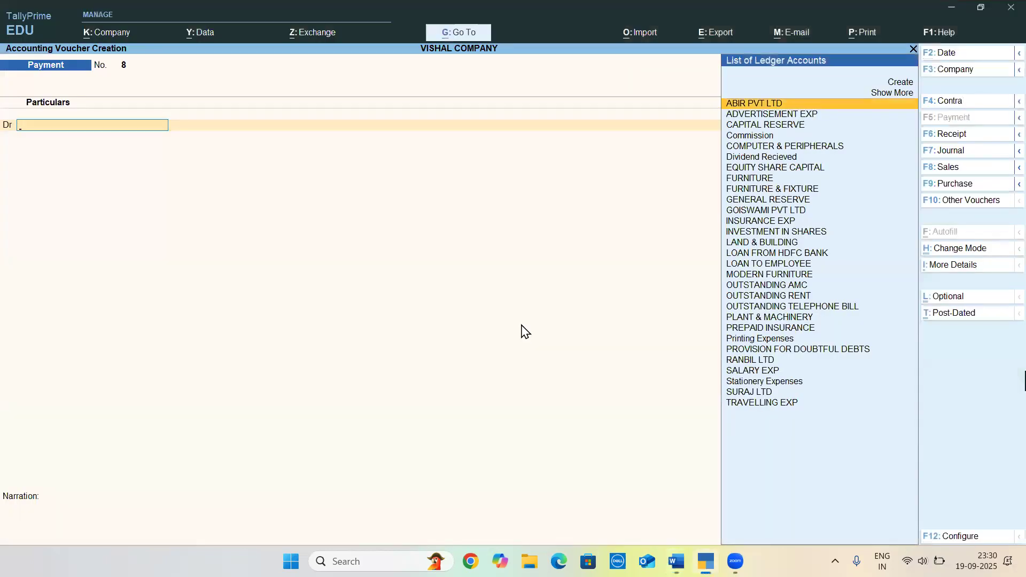
text(TI)
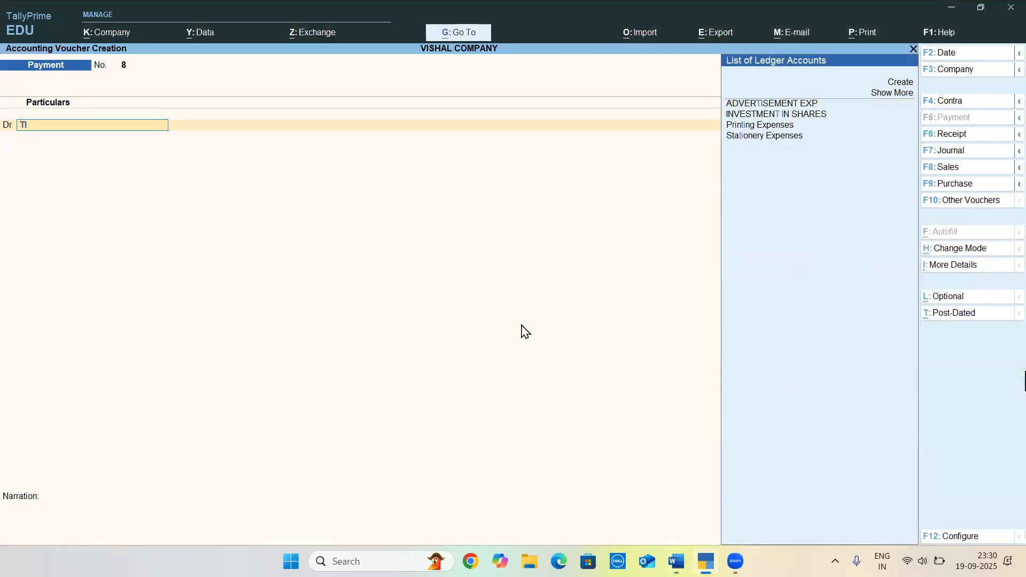
key(alt+c)
text(TIM)
key(BackSpace)
key(BackSpace)
key(BackSpace)
key(Escape)
Debit ADVERTISEMENT EXP with 8,500 in the new Payment voucher, checking the Times of India amount in Word
key(Return)
key(Return)
key(Down)
key(Return)
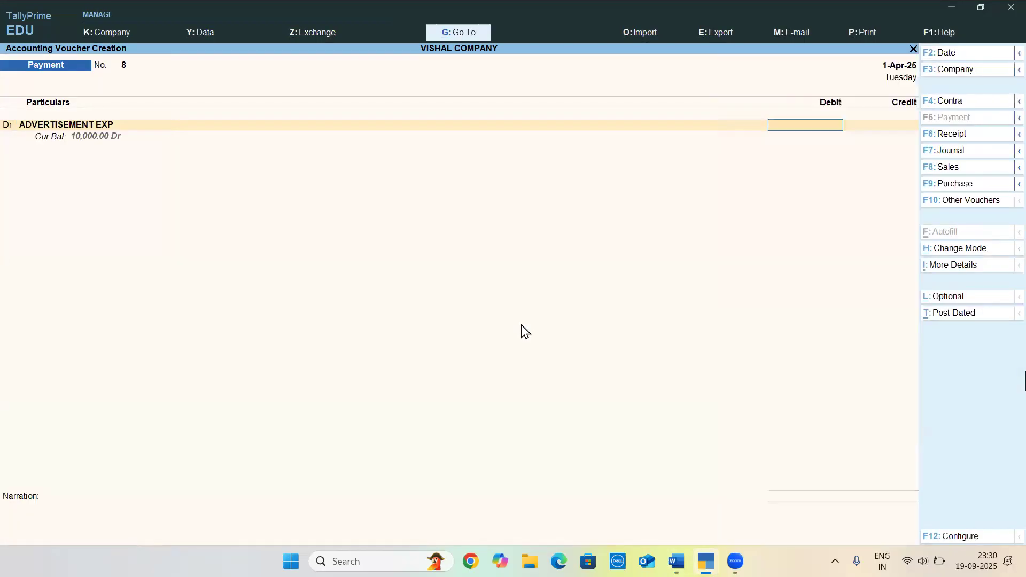
key(alt+Tab)
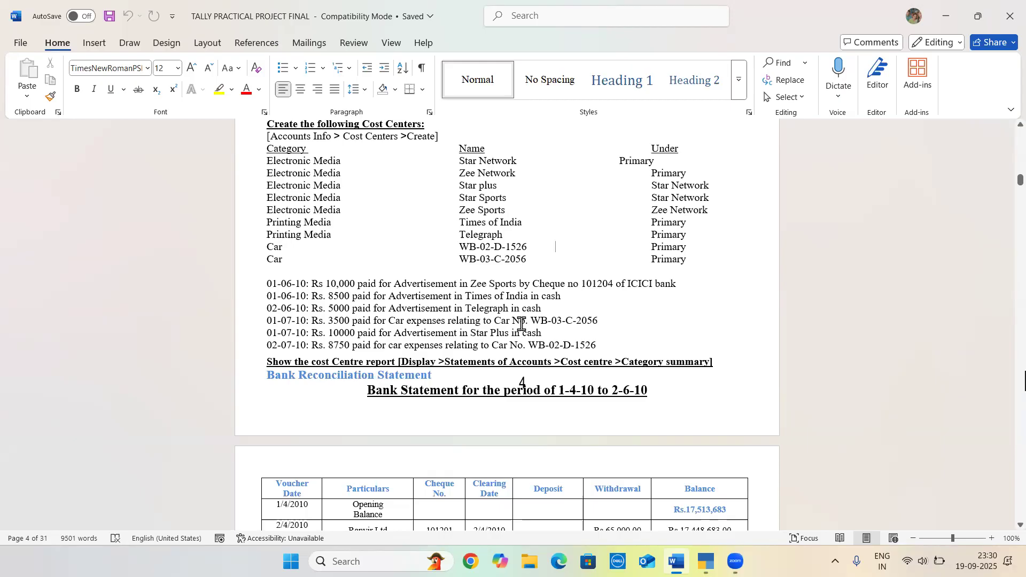
key(alt+Tab)
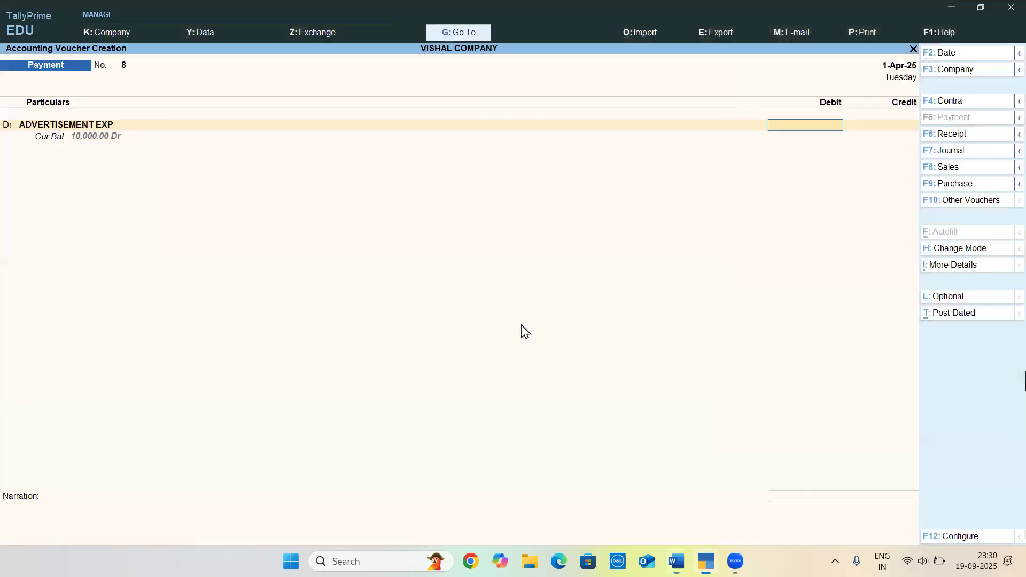
text(8500)
key(Return)
Credit Cash with 8,500 and save the Times of India Payment voucher
text(CAS)
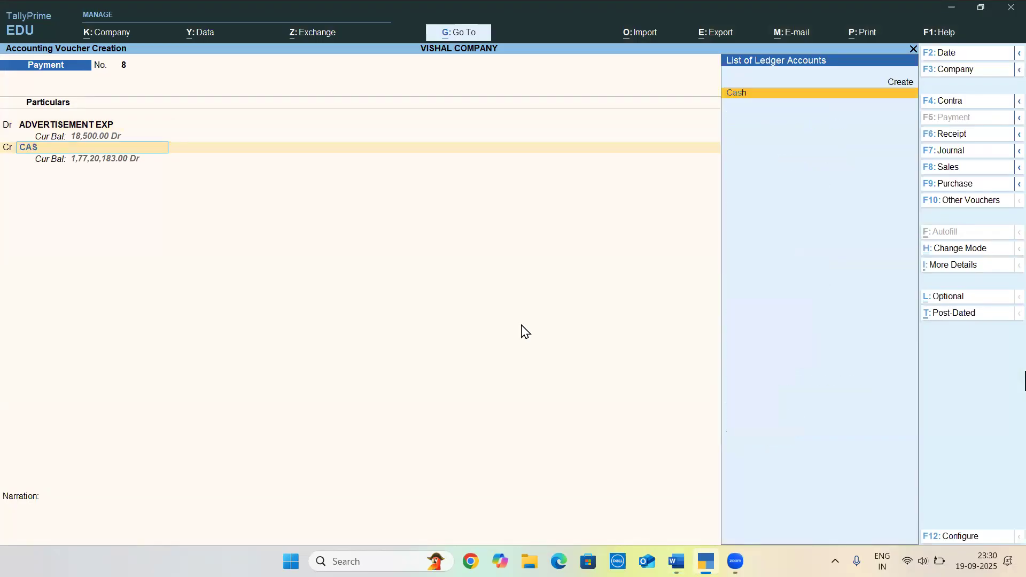
key(Return)
key(Return)
key(Return)
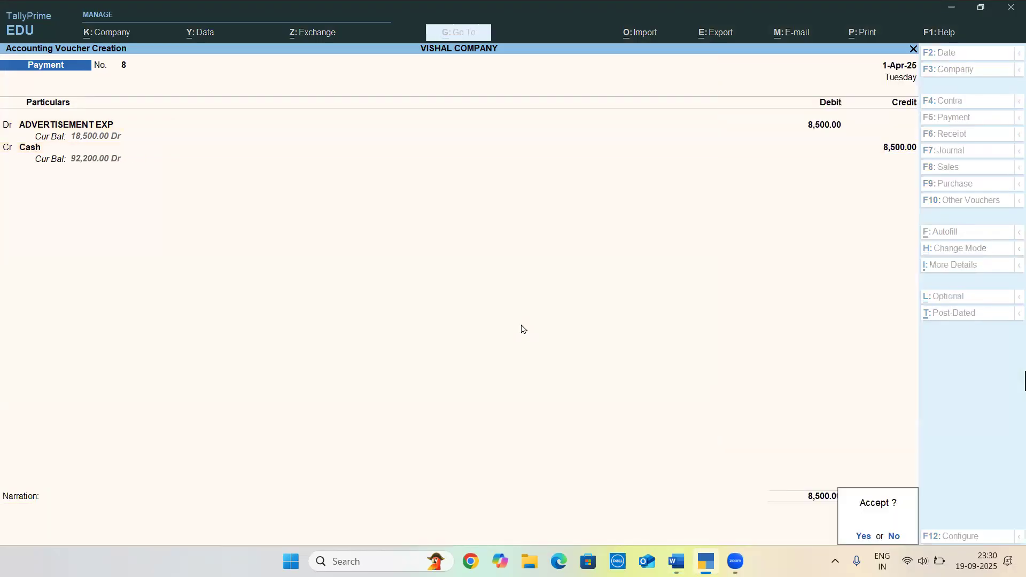
key(Return)
key(alt+Tab)
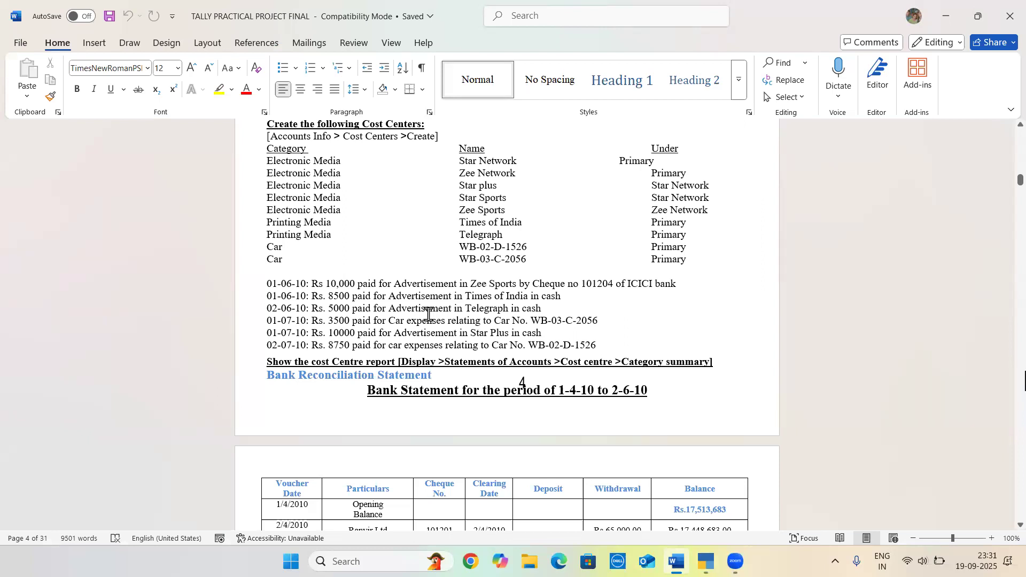
key(alt+Tab)
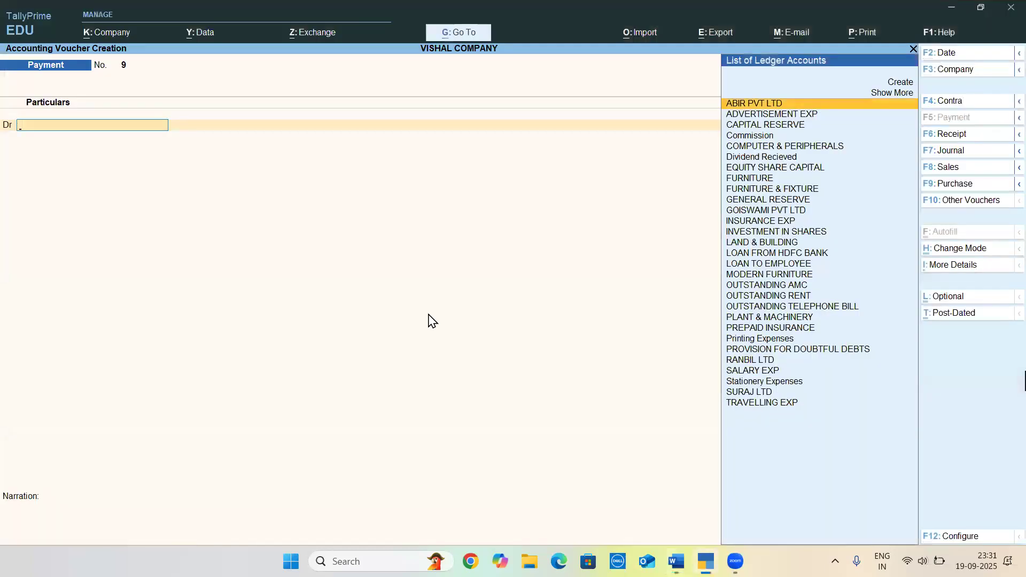
text(TEL)
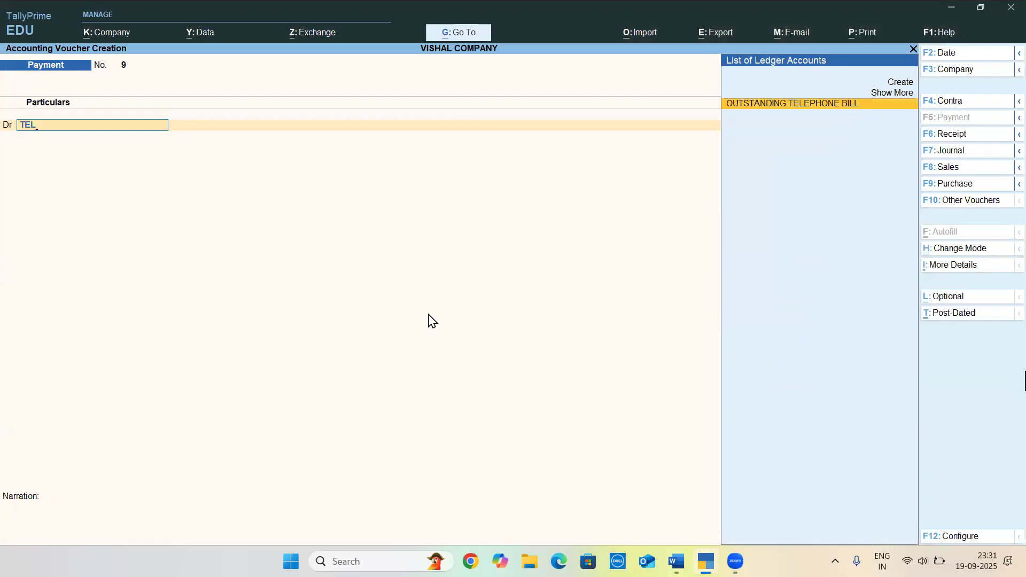
key(BackSpace)
key(BackSpace)
key(BackSpace)
Record the Telegraph advertisement payment from Word, debiting ADVERTISEMENT EXP and crediting Cash with 5,000, and save the voucher
text(ADV)
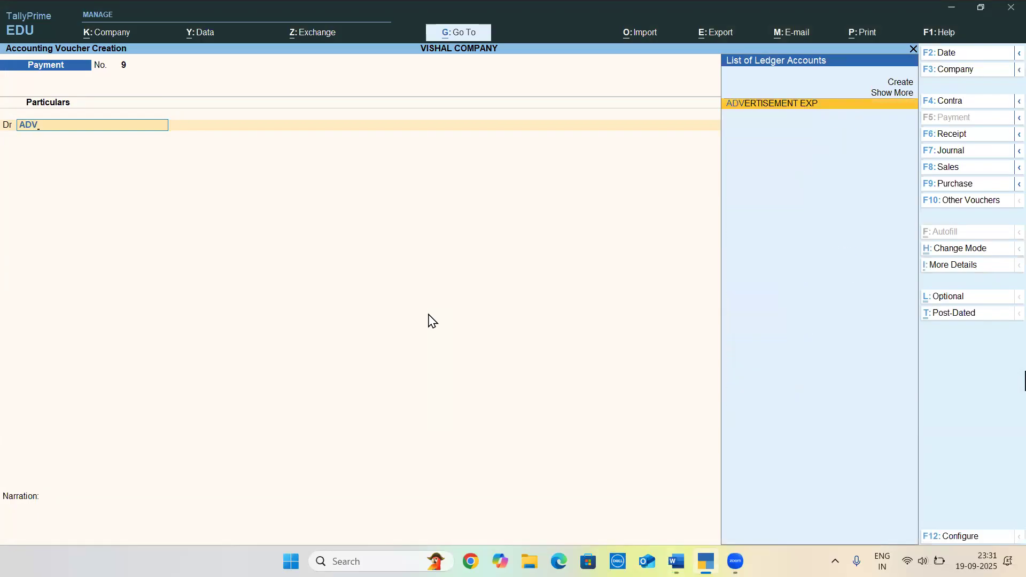
key(Return)
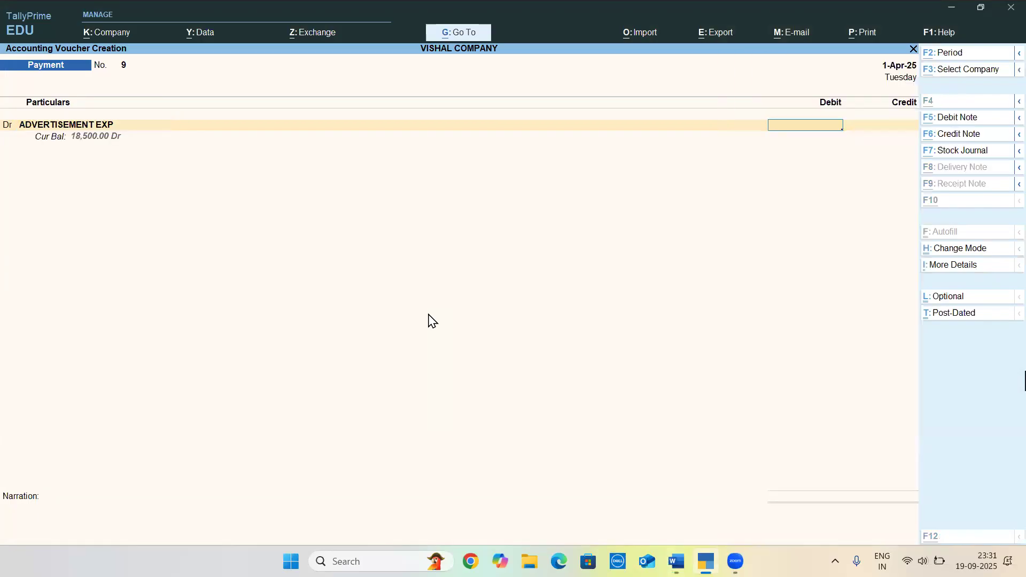
key(alt+Tab)
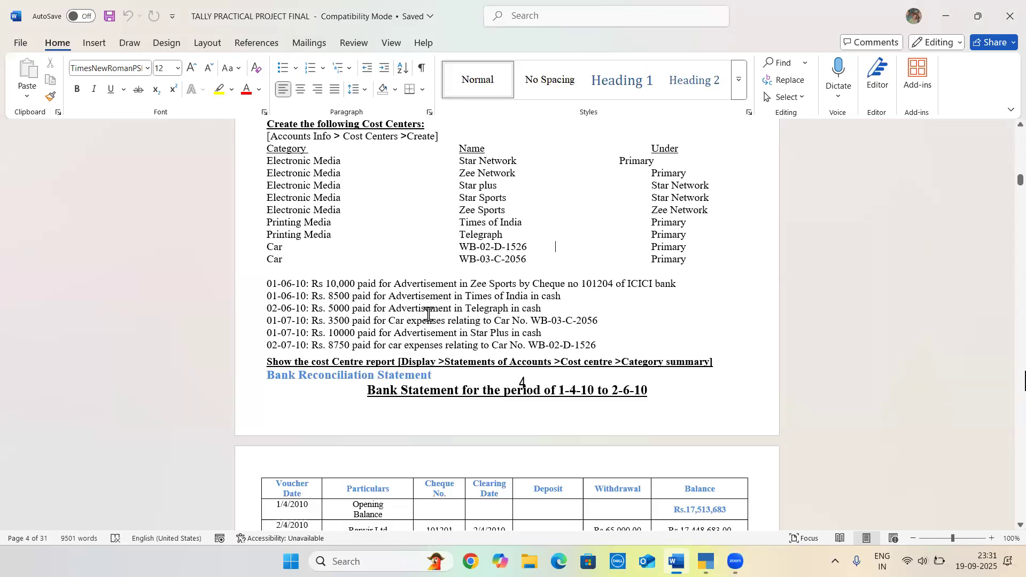
key(alt+Tab)
text(5000)
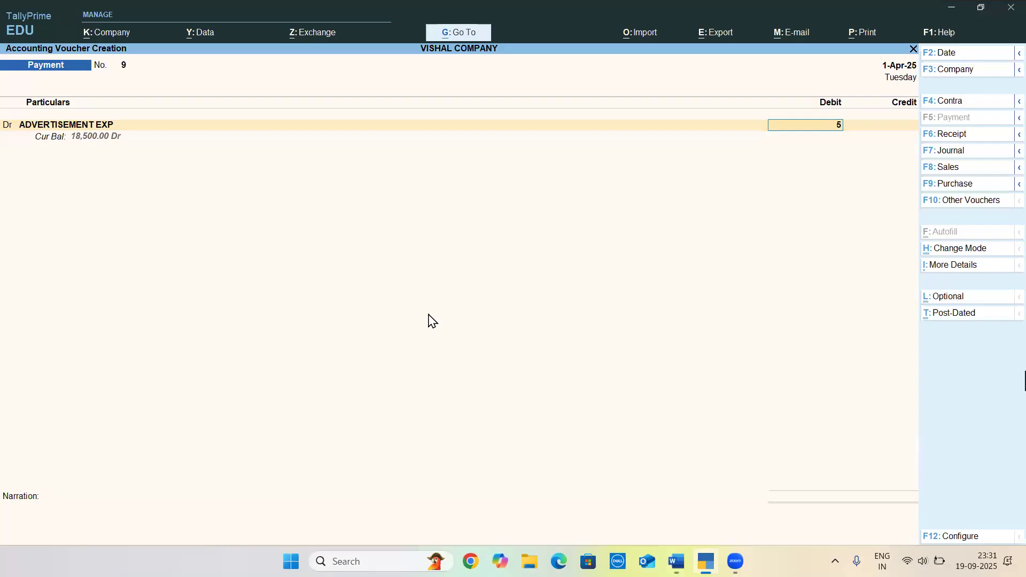
key(Return)
key(Return)
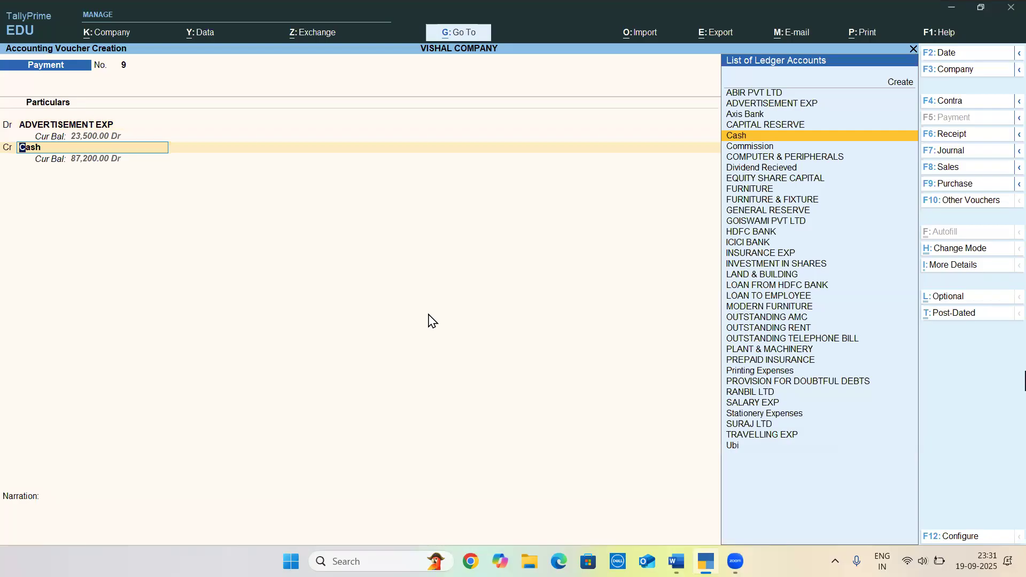
key(Return)
key(Return)
key(Return)
Check the car expense transaction in Word and start a new ledger named CAR EXP from the Payment voucher
key(alt+Tab)
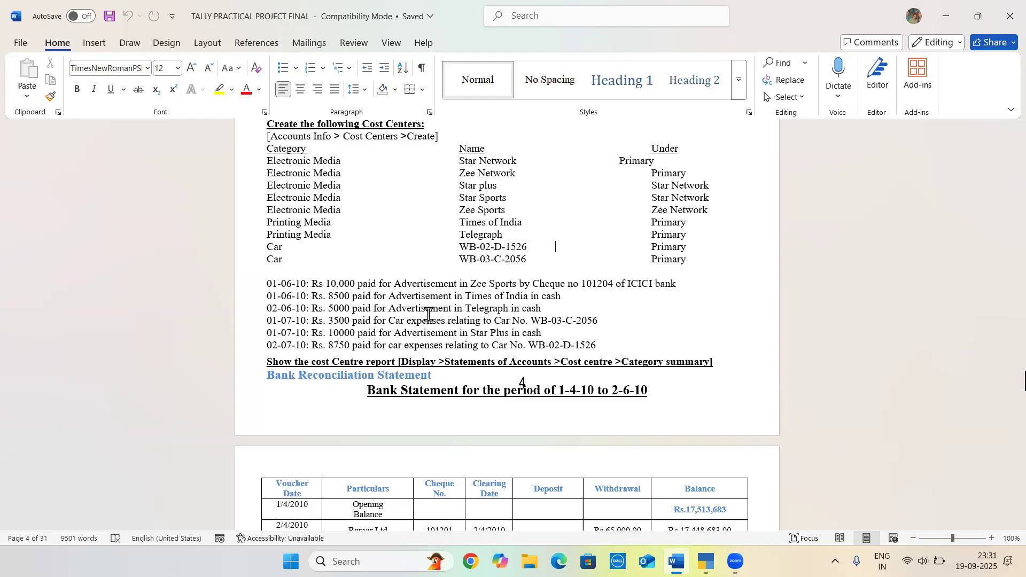
key(alt+Tab)
text(CA)
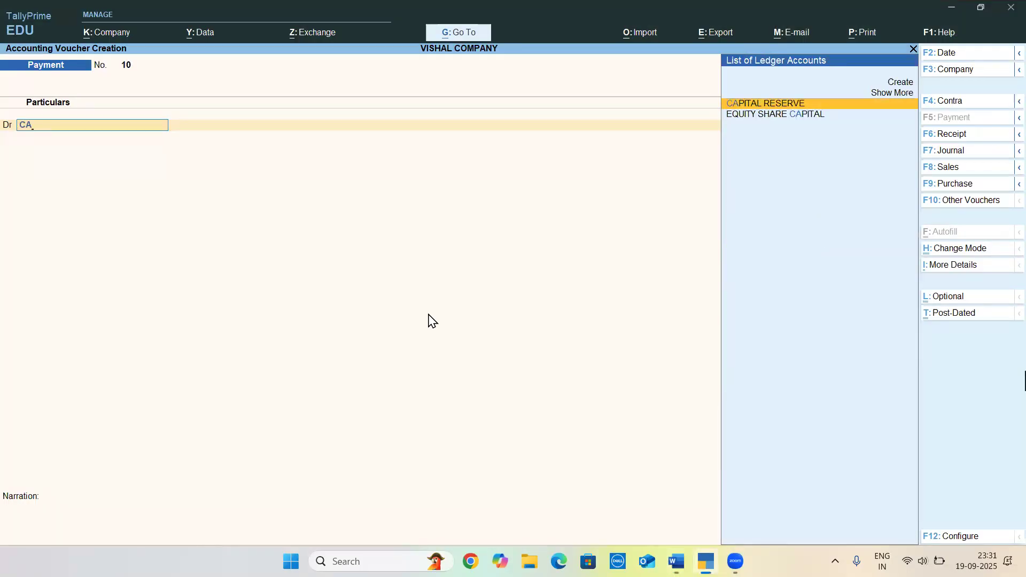
text(S)
key(BackSpace)
key(BackSpace)
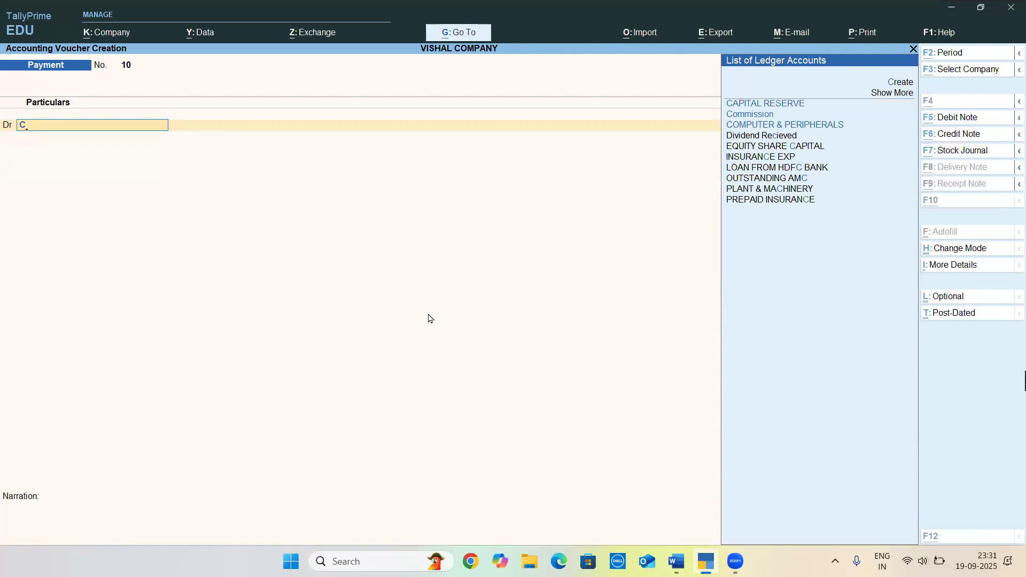
key(alt+c)
text(CAR EXP)
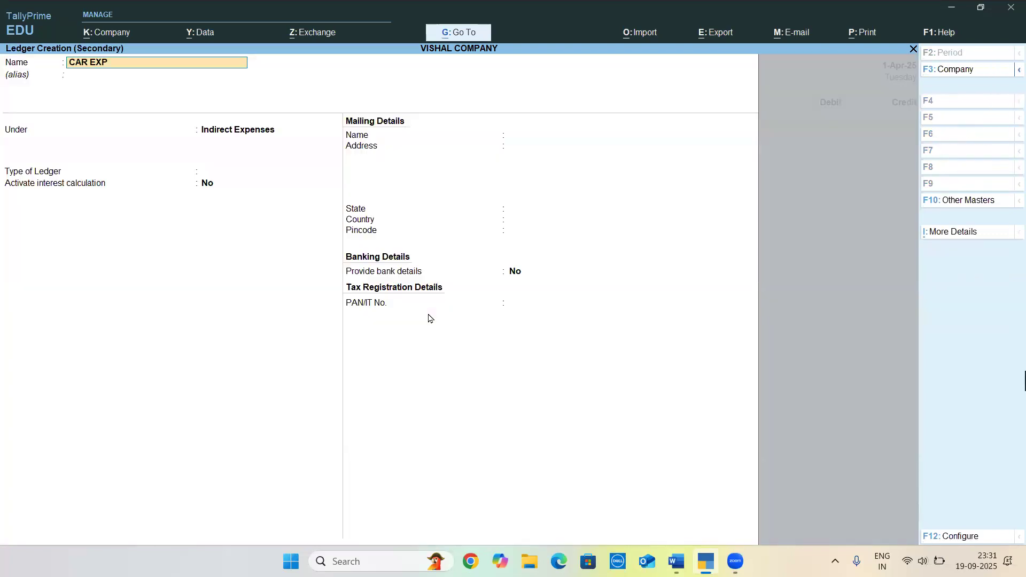
Keep the CAR EXP ledger under Indirect Expenses without an alias and save it
key(Return)
key(Return)
key(Return)
key(Return)
key(Return)
key(Return)
key(Return)
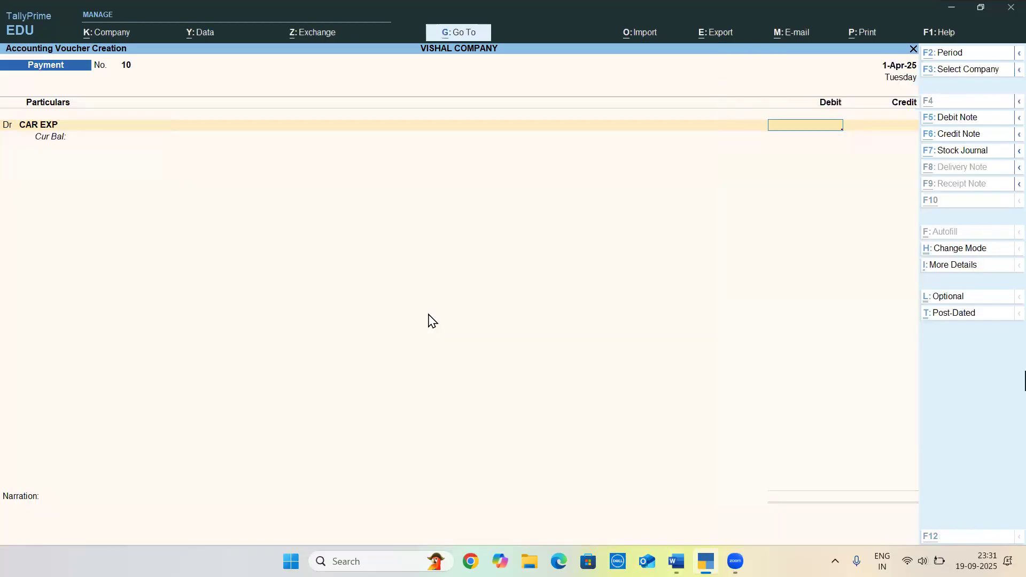
Check the amount in Word, debit CAR EXP and credit Cash with 3,500, and save the Payment voucher
key(alt+Tab)
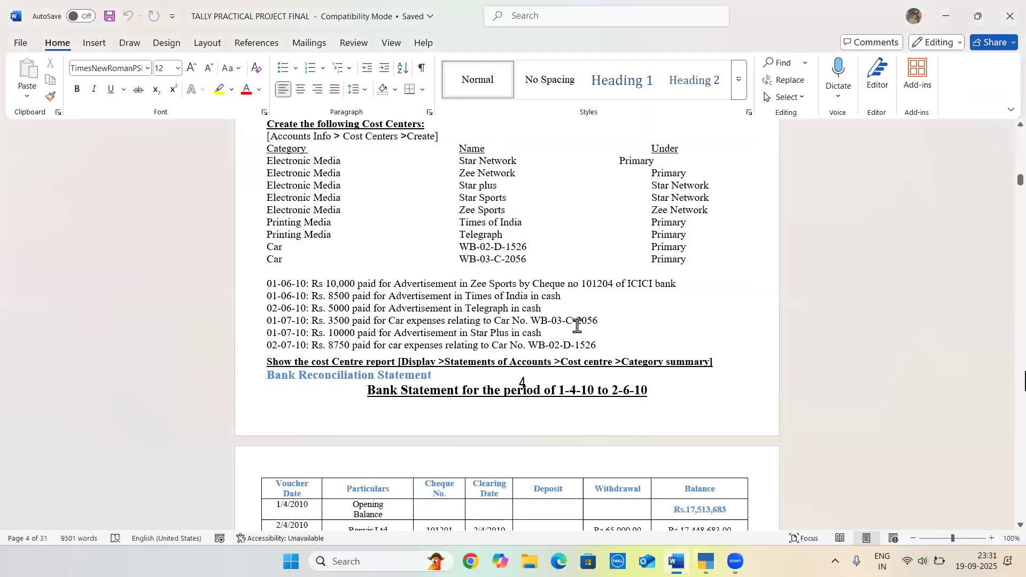
key(alt+Tab)
text(3500)
key(Return)
text(cash)
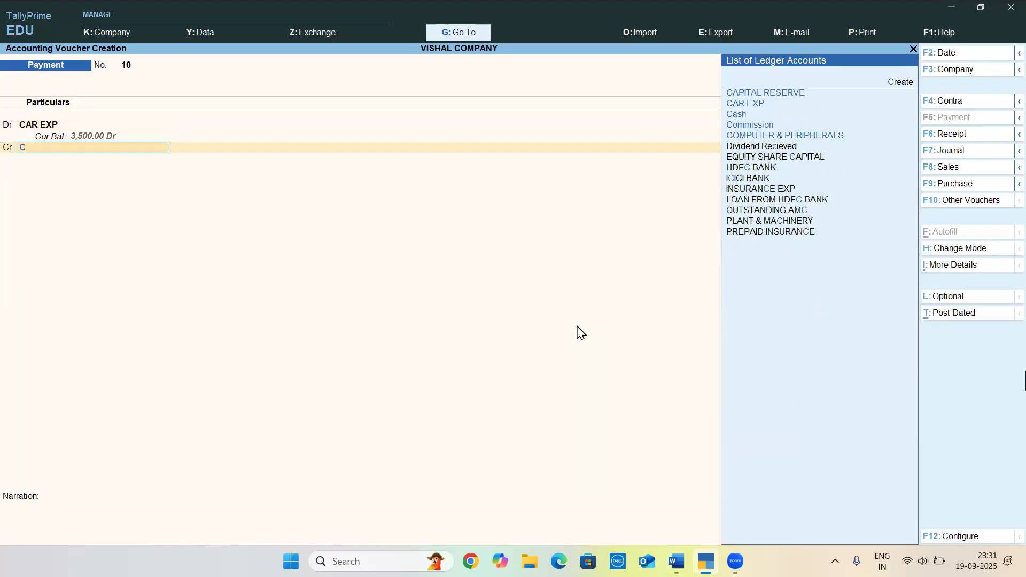
key(Return)
key(Return)
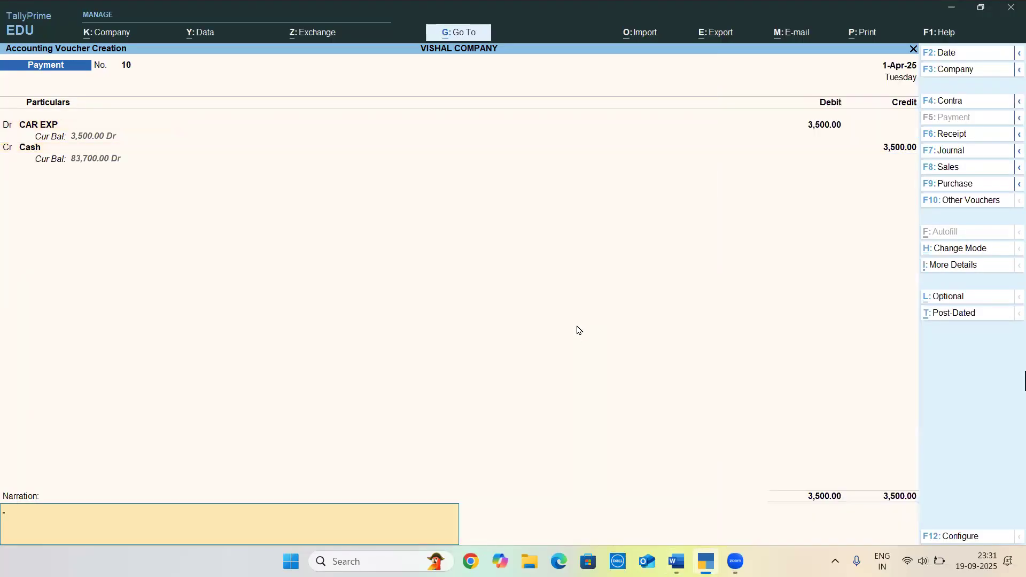
key(Return)
key(Return)
Record the Star Plus advertisement payment from Word, debiting ADVERTISEMENT EXP and crediting Cash with 10,000, and save the voucher
key(alt+Tab)
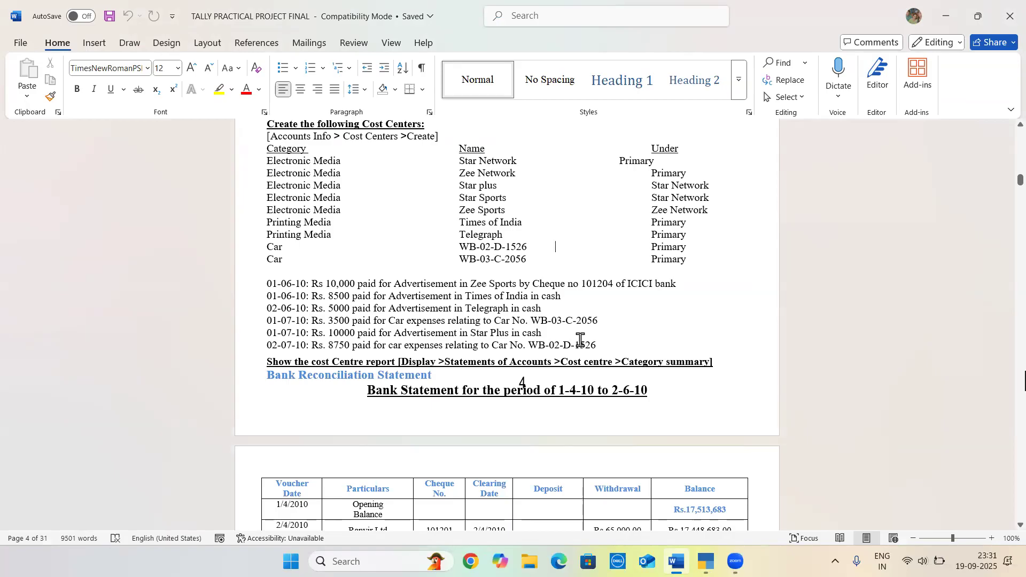
key(alt+Tab)
text(ADV)
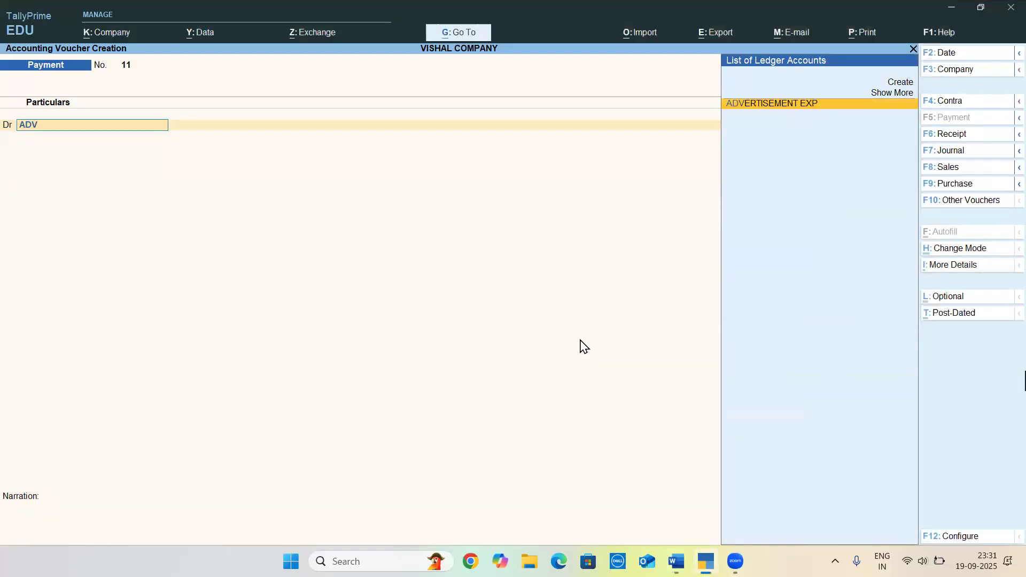
key(Return)
text(10000)
key(Return)
key(Return)
key(Return)
key(Return)
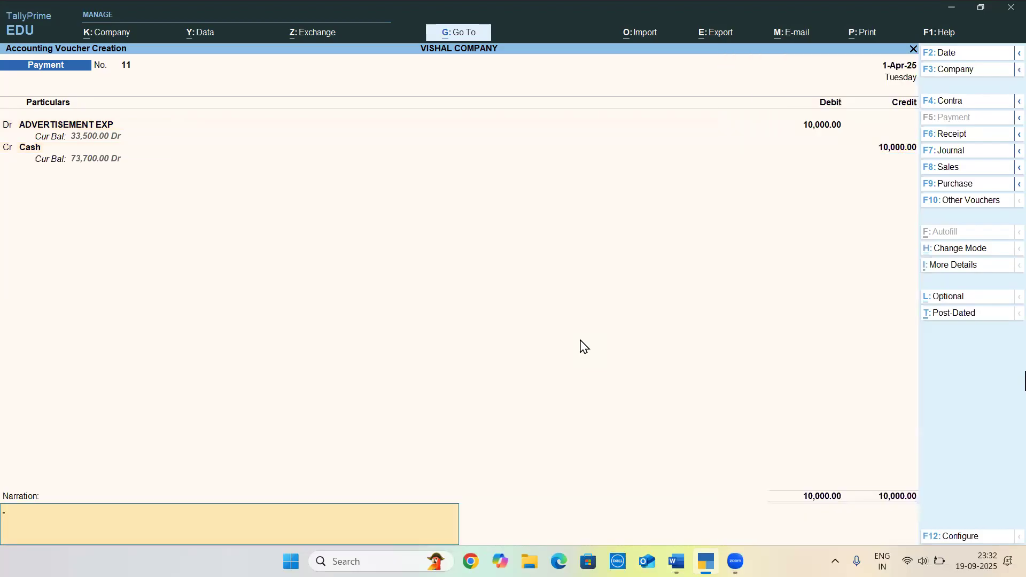
key(Return)
Check the last car expense transaction in Word and debit CAR EXP with 8,500 in a new Payment voucher
key(alt+Tab)
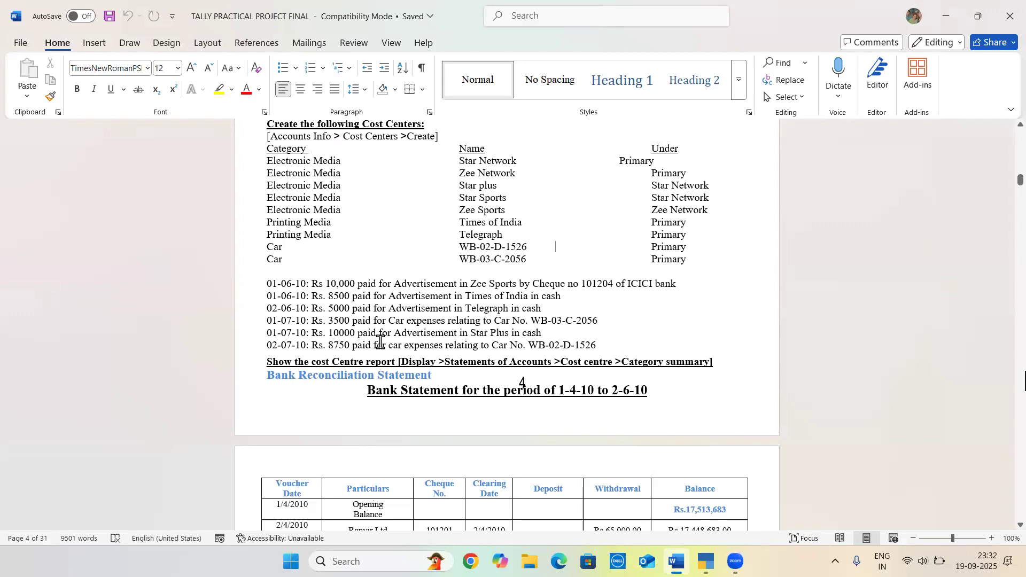
scroll(380, 341, down, 2)
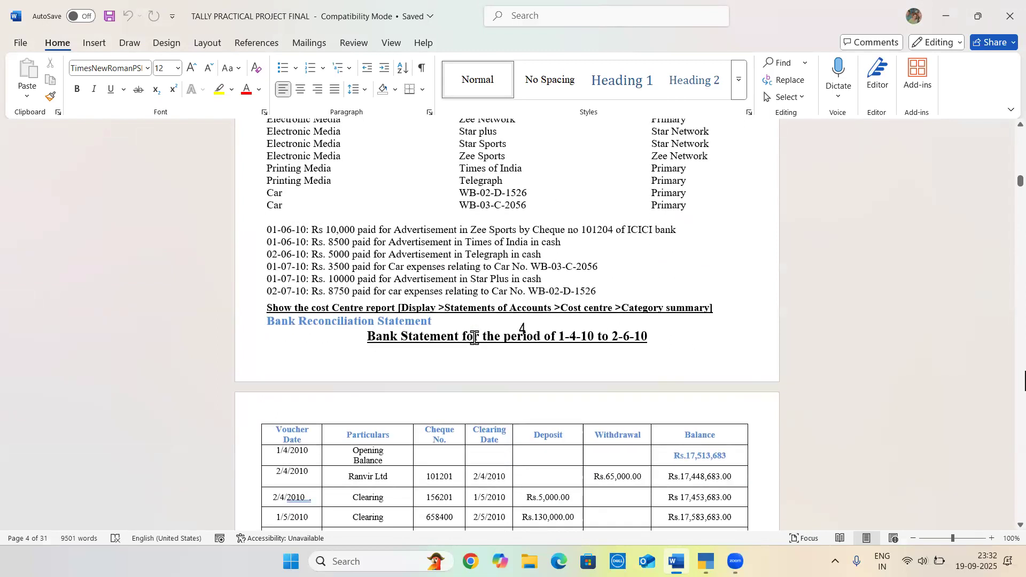
key(alt+Tab)
text(CAR)
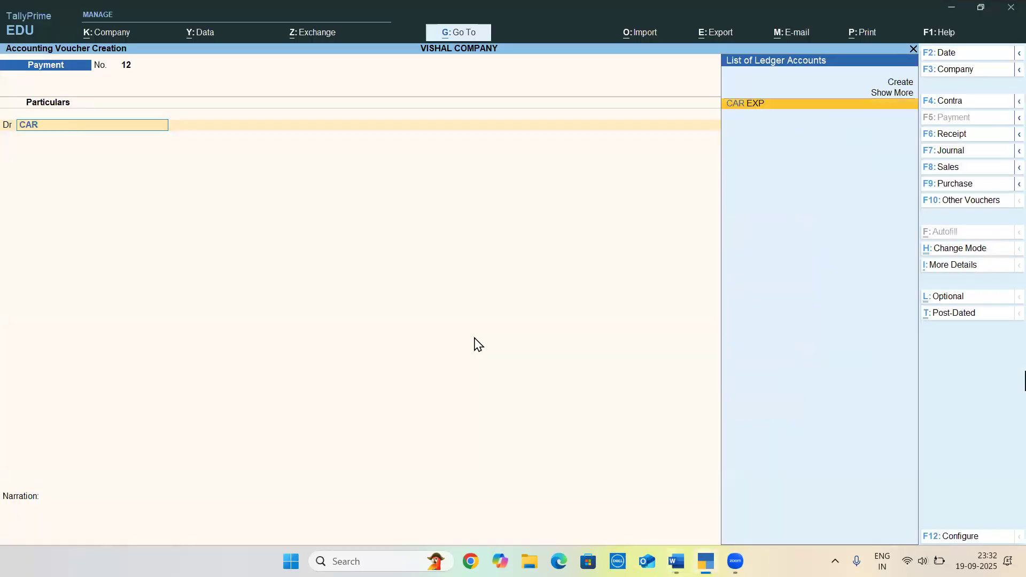
key(Return)
text(8500)
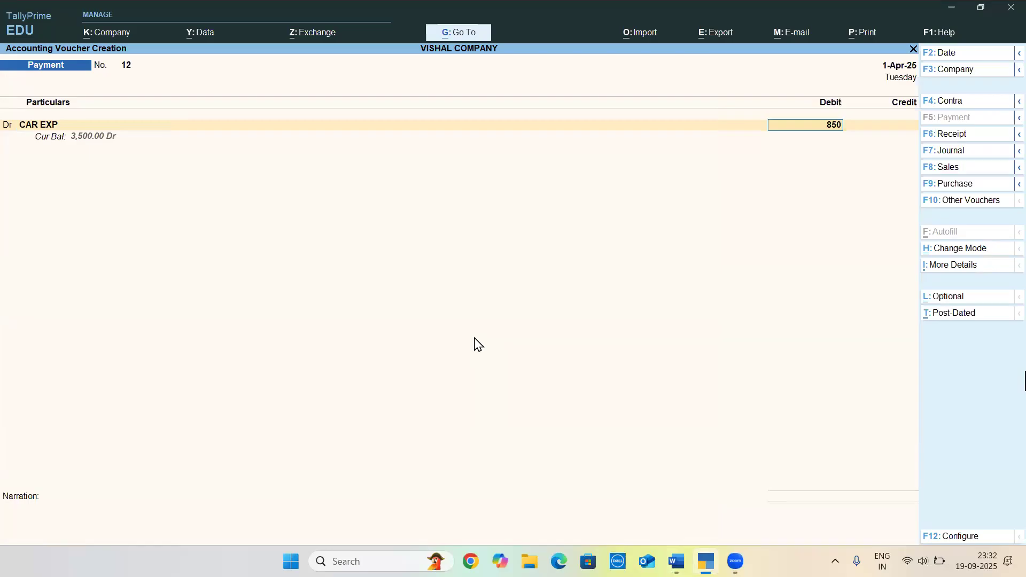
key(Return)
Recheck the car expense amount in Word and set the CAR EXP debit to 8,750
key(alt+Tab)
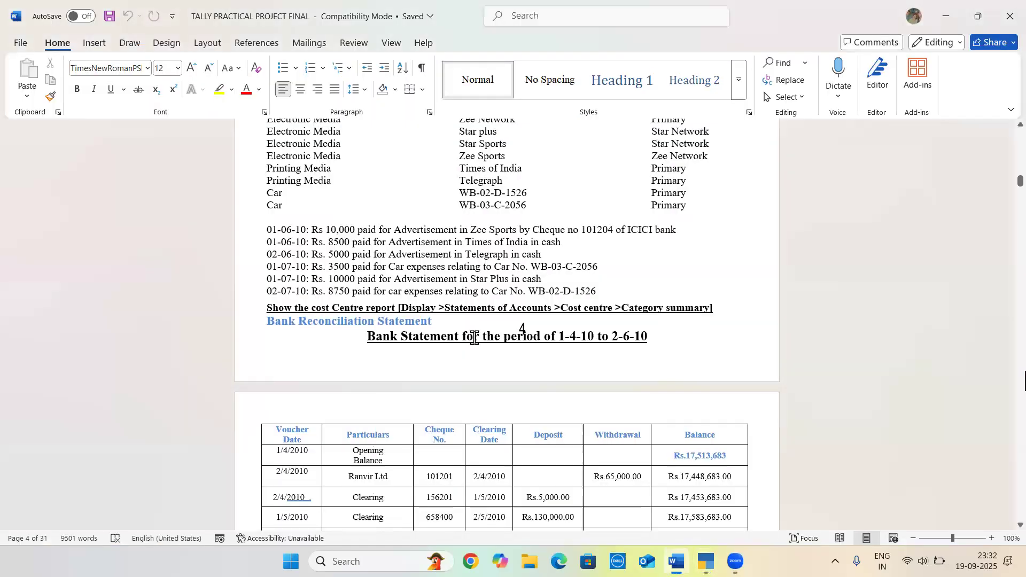
key(alt+Tab)
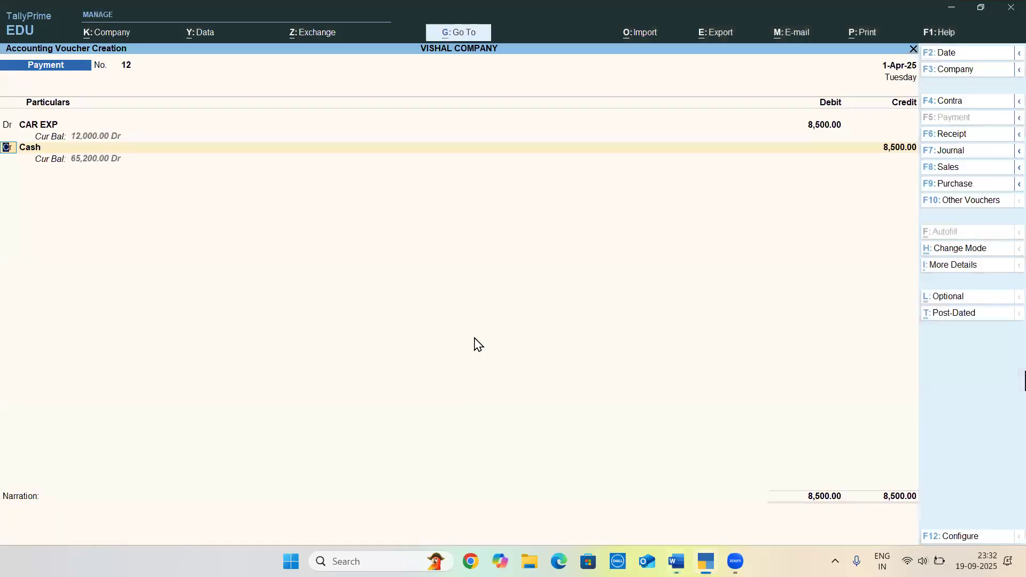
key(Up)
text(7)
key(BackSpace)
text(8750)
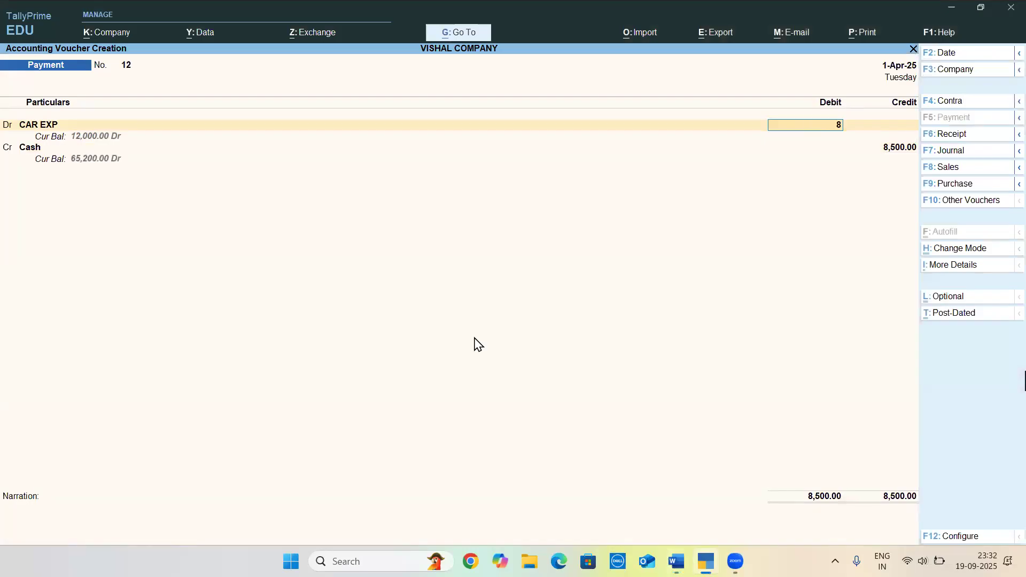
key(Return)
Credit Cash with 8,750 and save the car expense Payment voucher without a narration
key(alt+Tab)
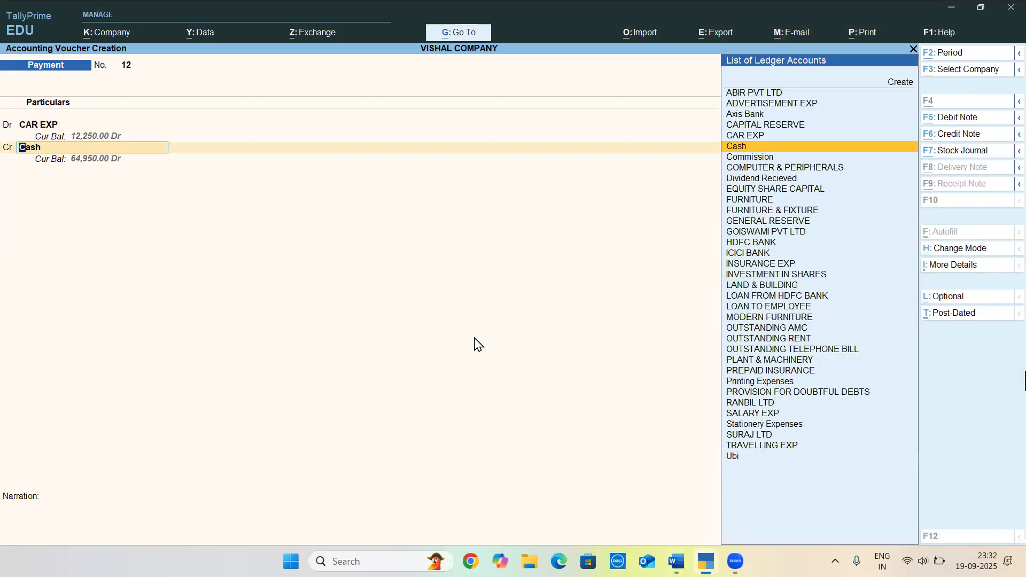
key(alt+Tab)
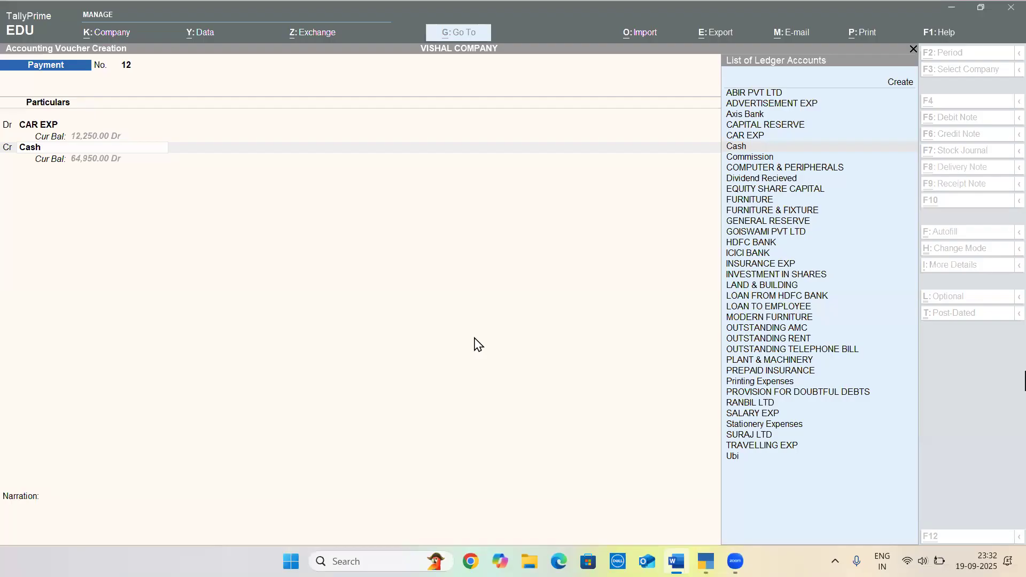
key(Return)
key(Return)
key(Return)
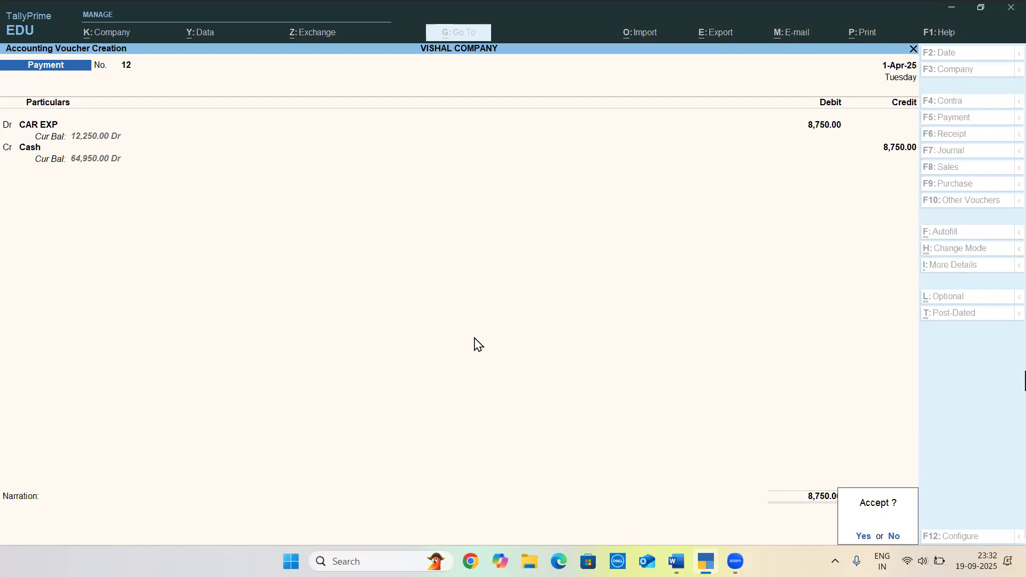
key(Return)
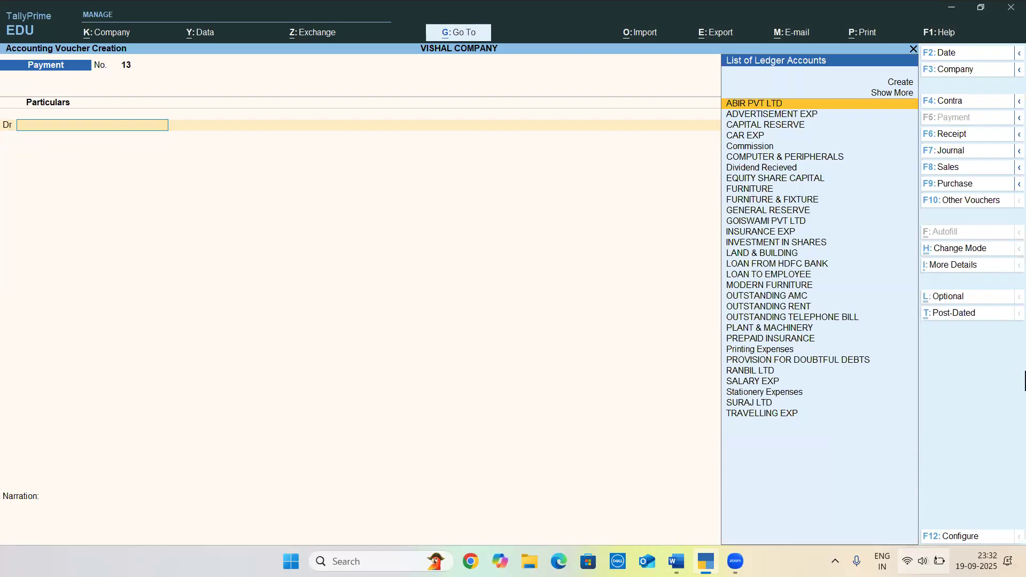
click(923, 561)
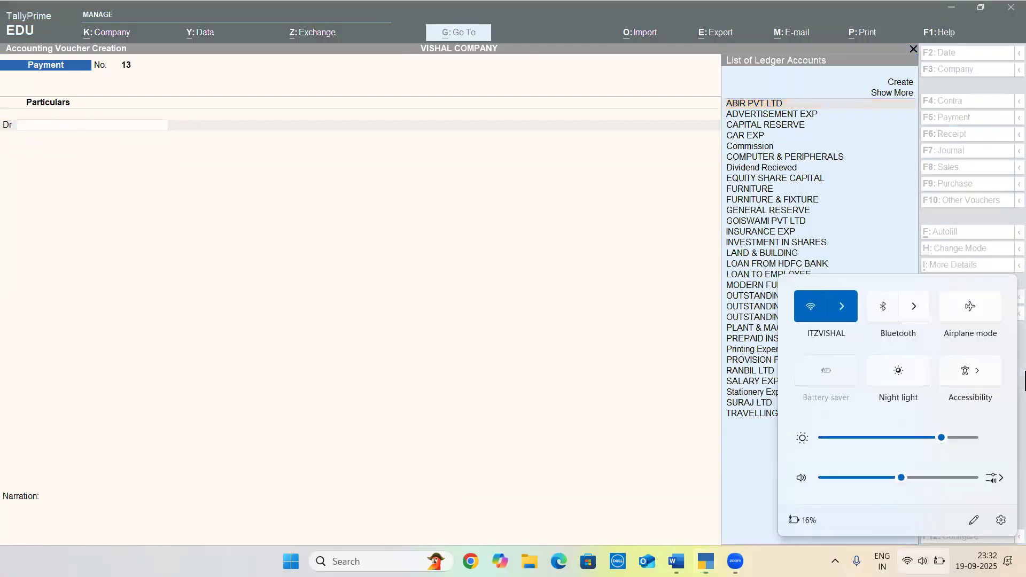
key(Escape)
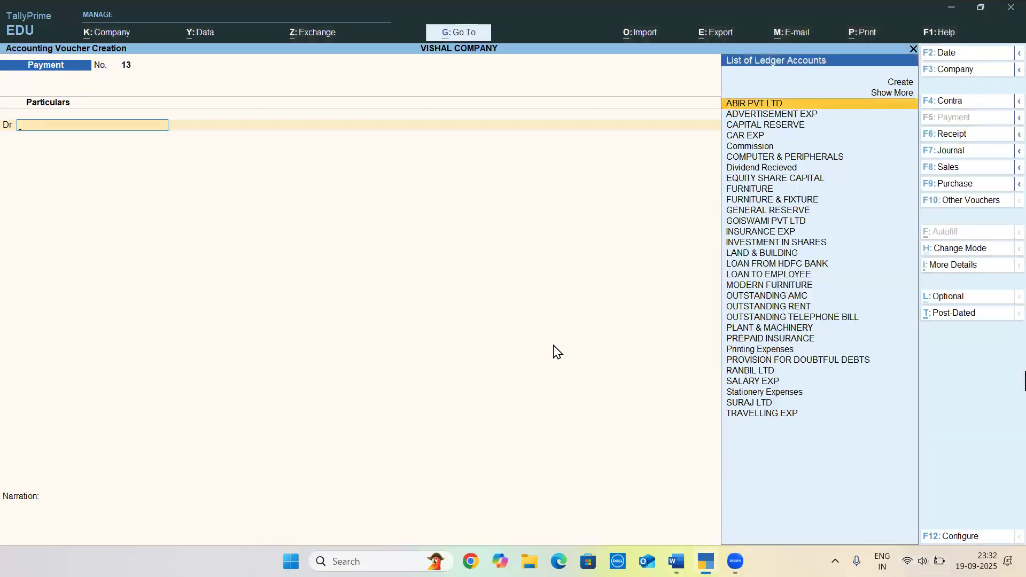
Leave voucher creation for the Gateway of Tally and find the TDS Entry instructions in the Word document
key(Escape)
key(y)
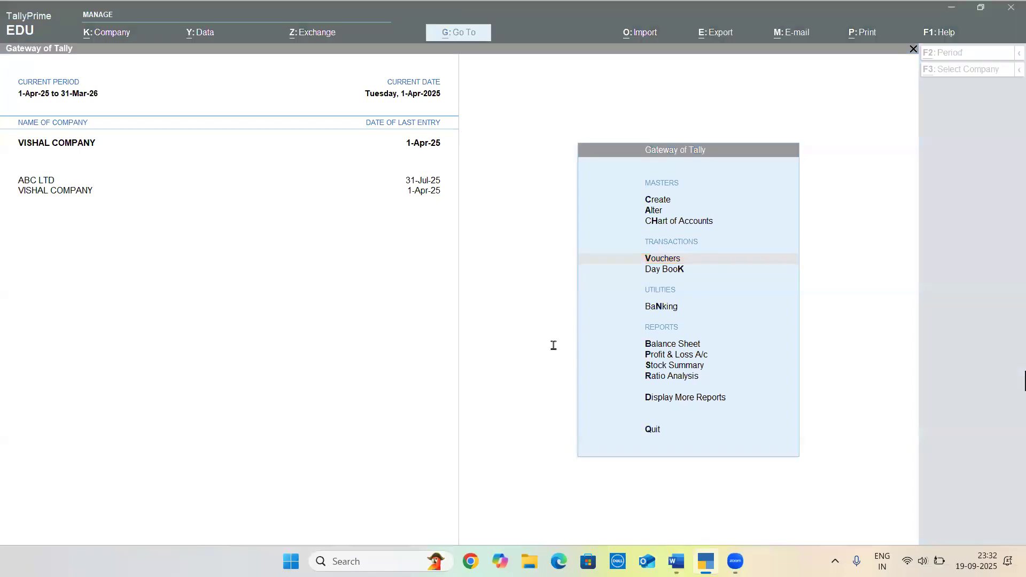
key(alt+Tab)
scroll(554, 345, down, 10)
scroll(553, 346, down, 3)
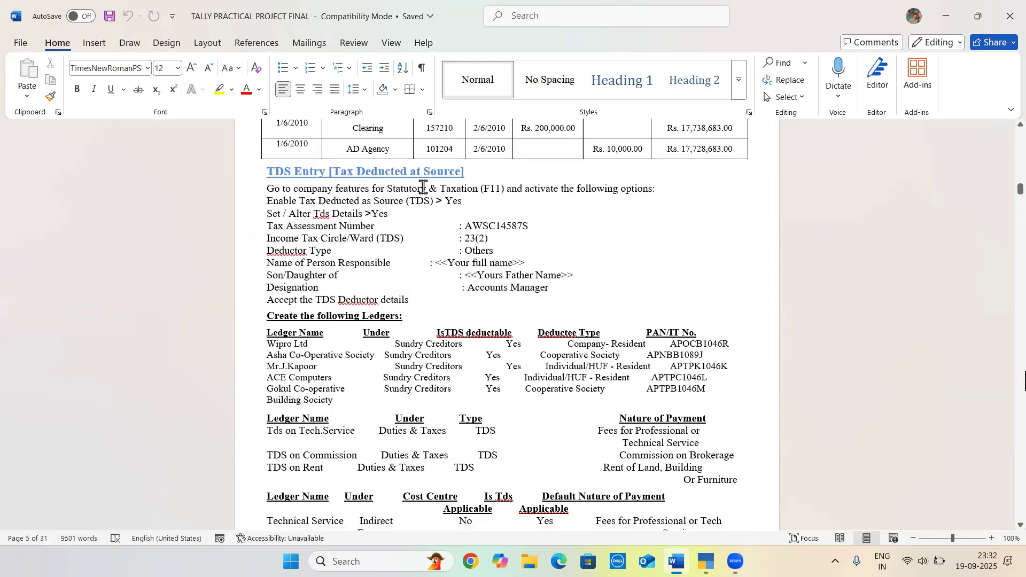
click(425, 188)
Open the company features of VISHAL COMPANY in TallyPrime and set both Show more features and Show all features to Yes
key(alt+Tab)
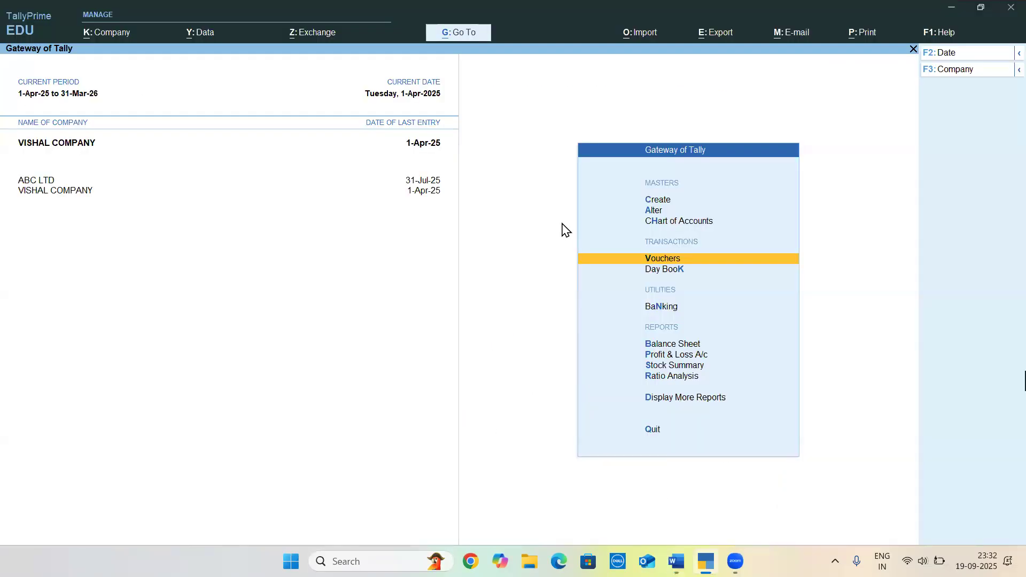
key(F11)
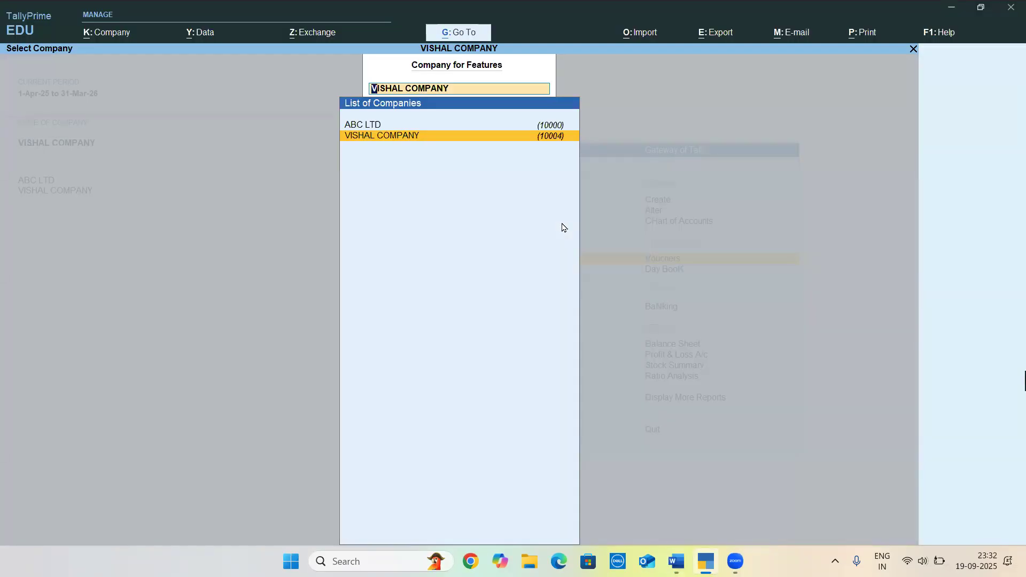
key(Return)
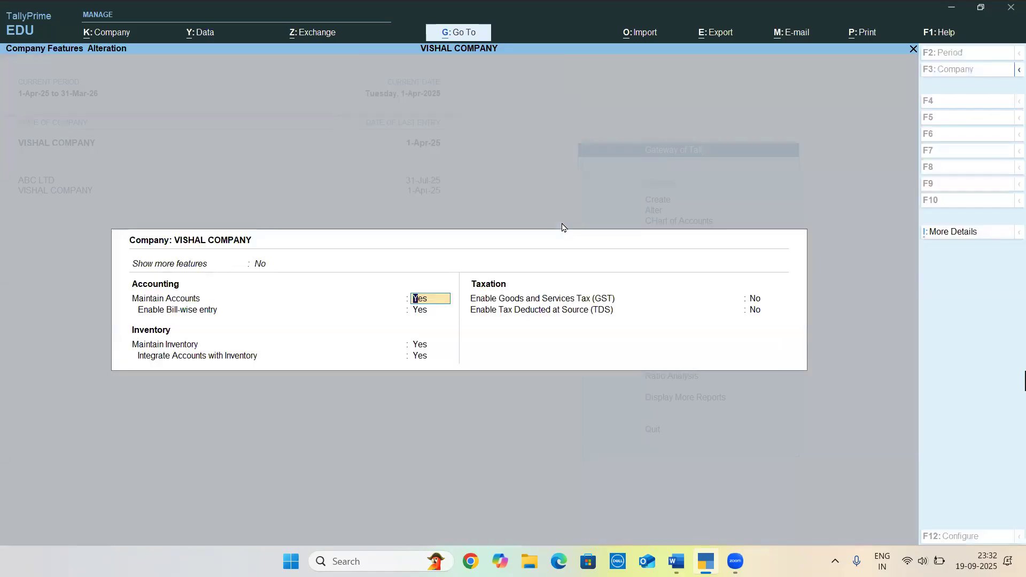
key(Up)
key(Down)
key(Return)
key(Up)
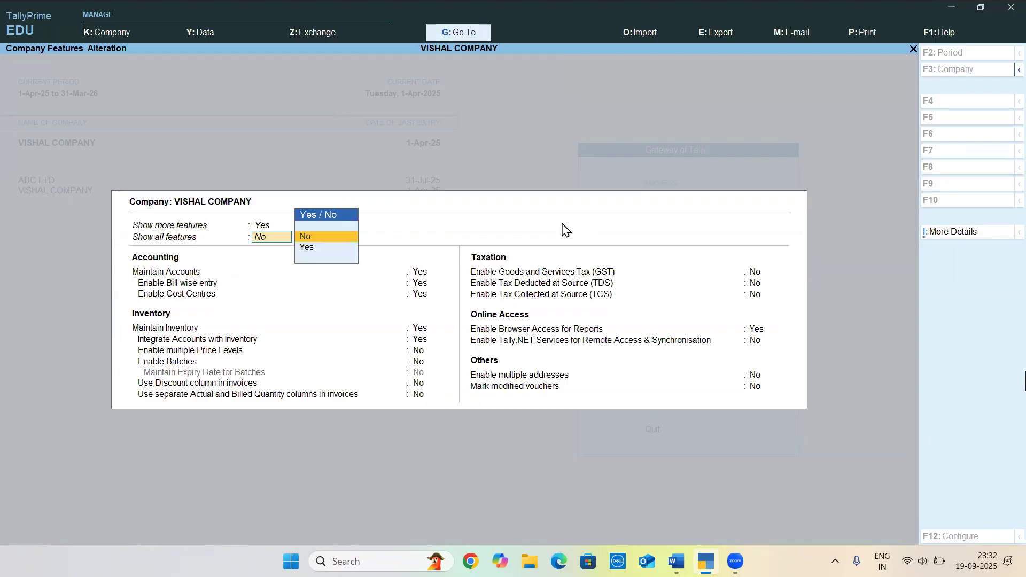
key(Down)
key(Return)
Set Enable Tax Deducted at Source (TDS) to Yes and open the company's TDS deductor details
key(Down)
key(Down)
key(Down)
key(Down)
key(Down)
key(Down)
key(Down)
key(Down)
key(Down)
key(Down)
key(Down)
key(Down)
key(Down)
key(Down)
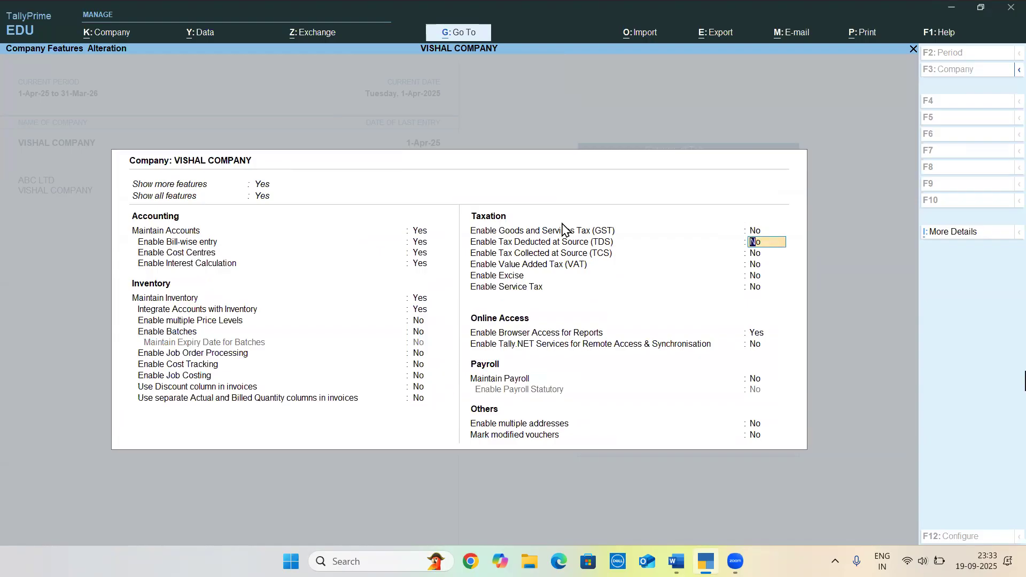
key(y)
key(Return)
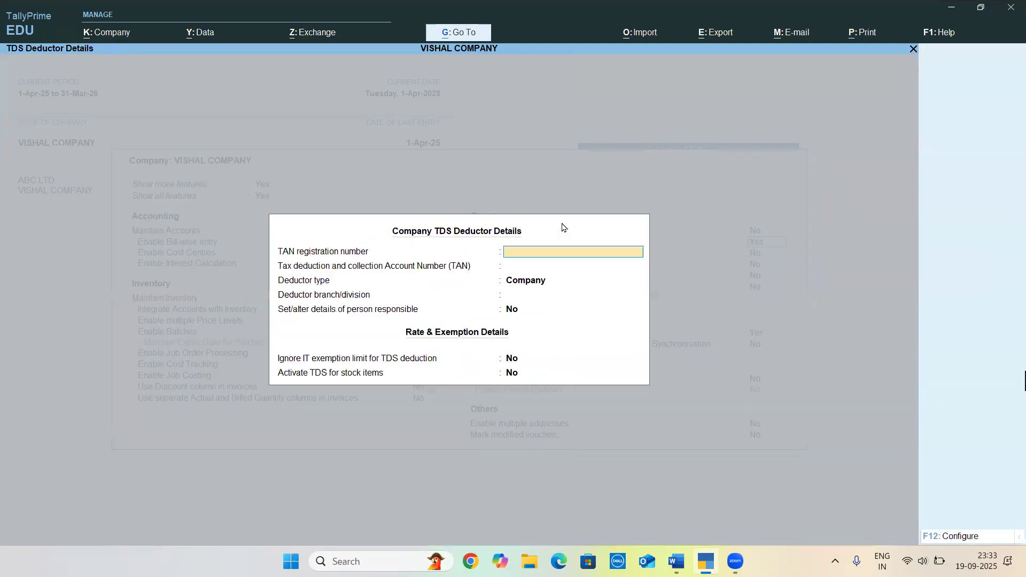
Enter the tax assessment number given in the Word document as the TAN registration number
key(alt+Tab)
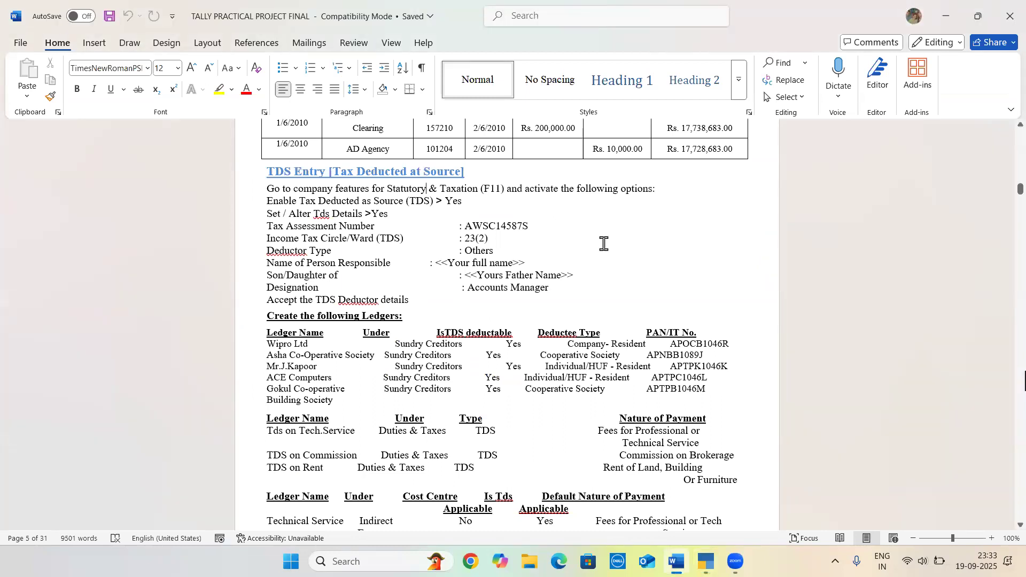
key(alt+Tab)
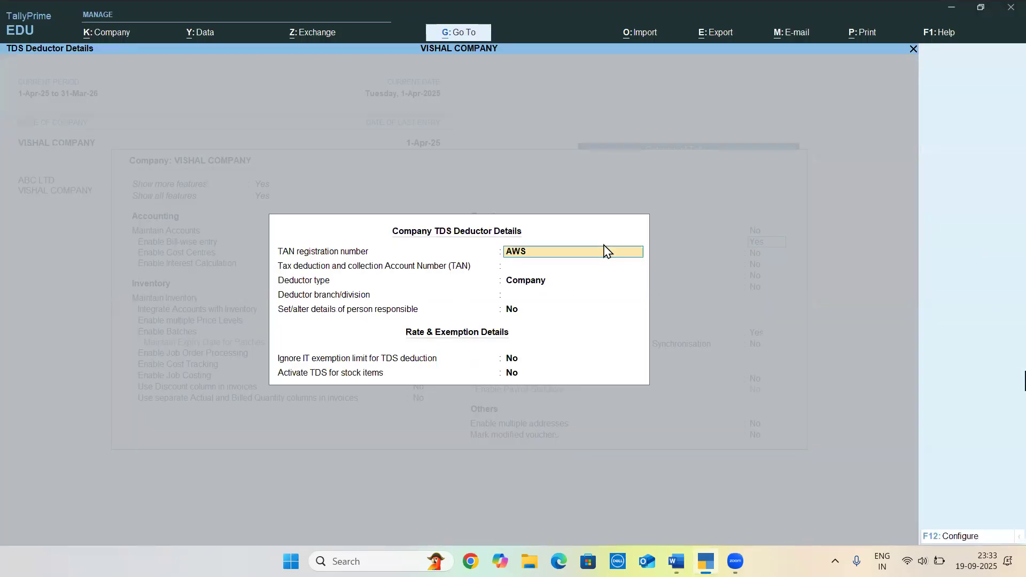
key(alt+Tab)
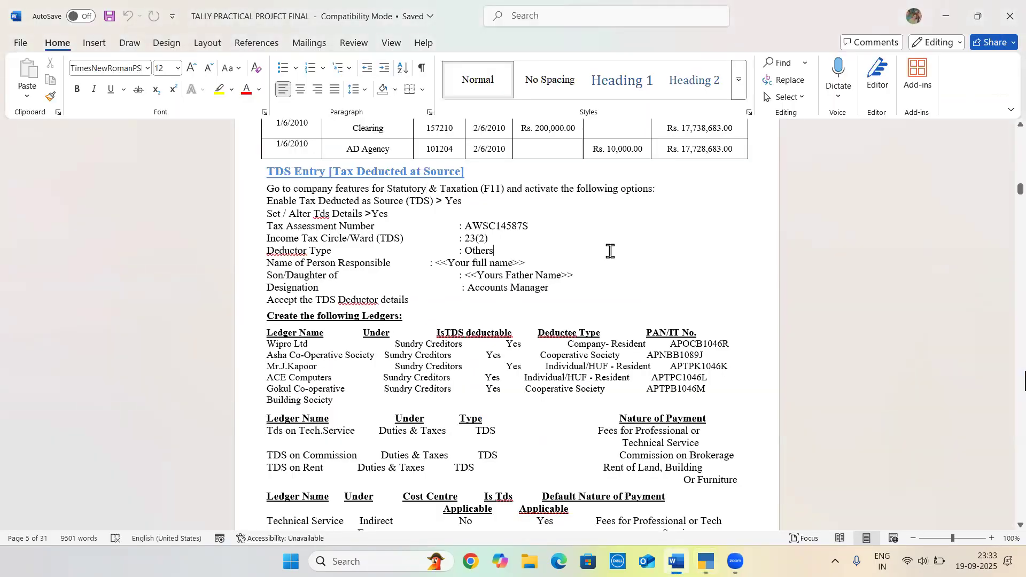
key(alt+Tab)
key(Return)
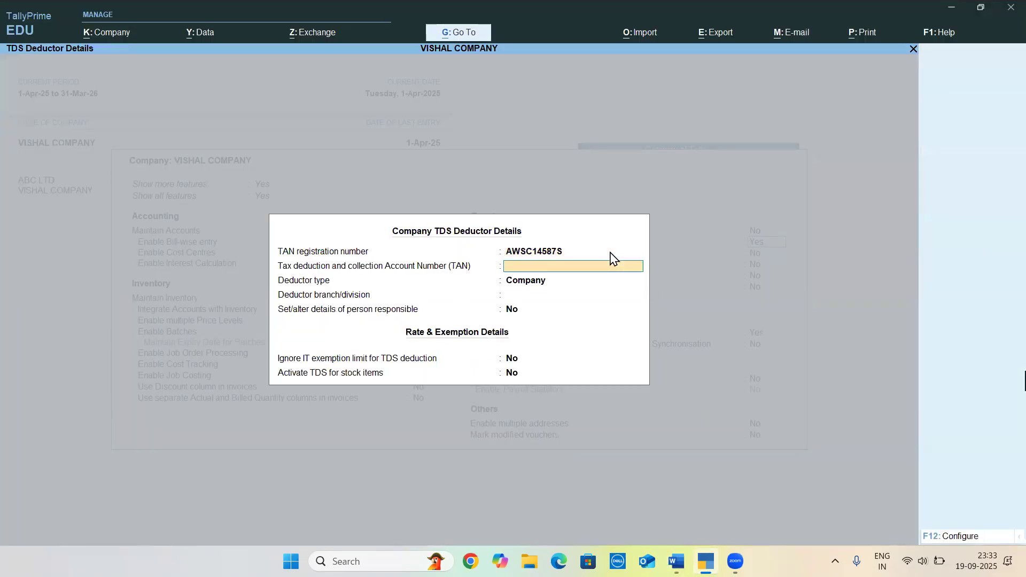
Enter the same tax assessment number from Word as the Tax deduction and collection Account Number (TAN)
key(alt+Tab)
key(alt+Tab)
text(23)
key(BackSpace)
key(BackSpace)
key(alt+Tab)
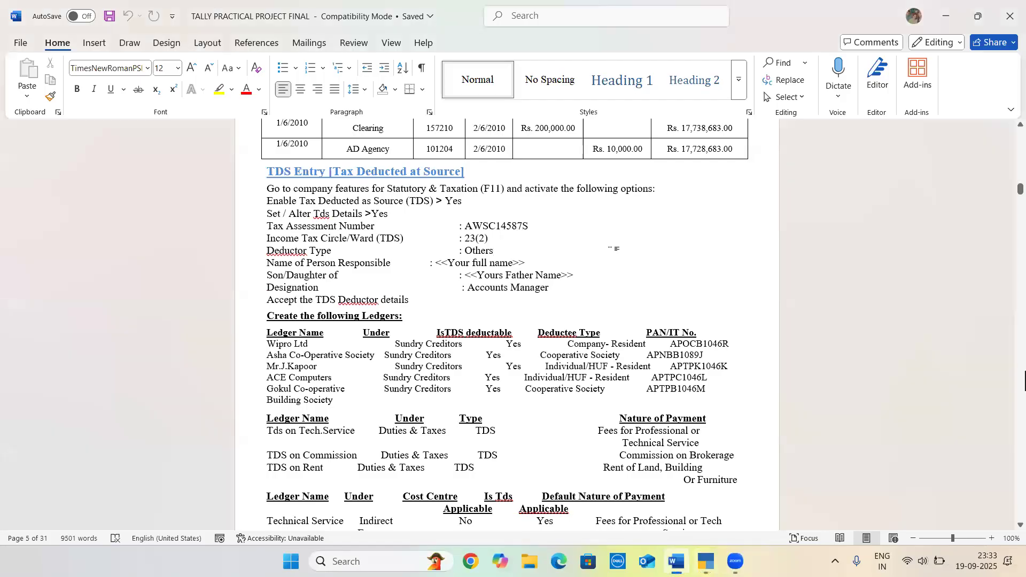
key(alt+Tab)
key(Return)
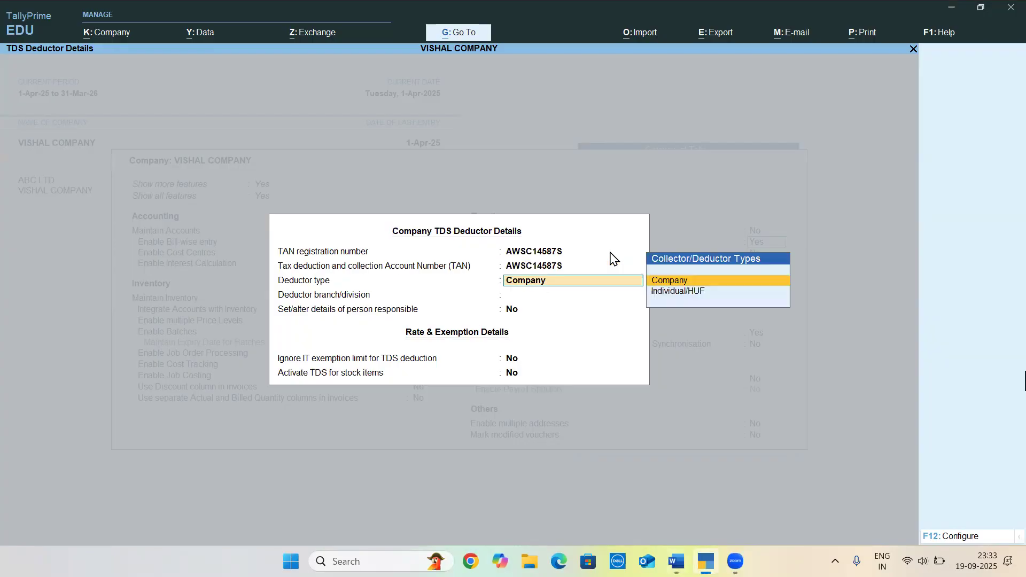
Keep Company as the deductor type, leave the branch/division blank and set Set/alter details of person responsible to Yes
key(Return)
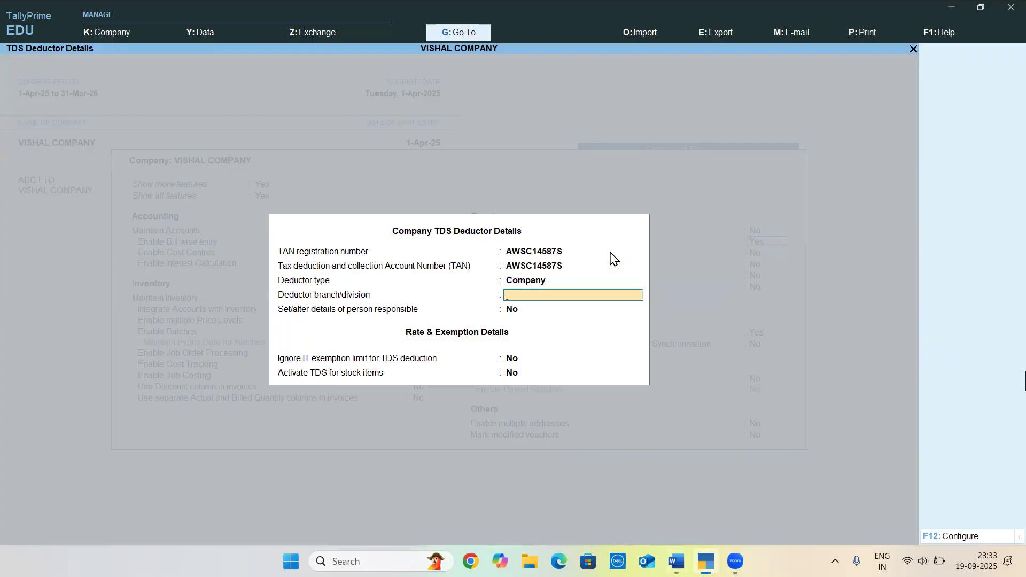
key(alt+Tab)
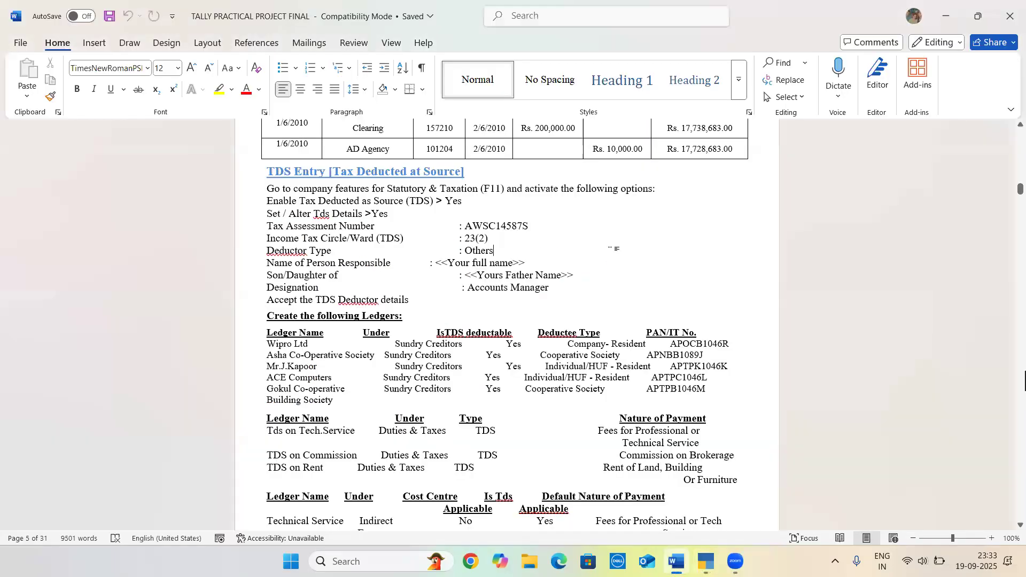
key(alt+Tab)
key(Return)
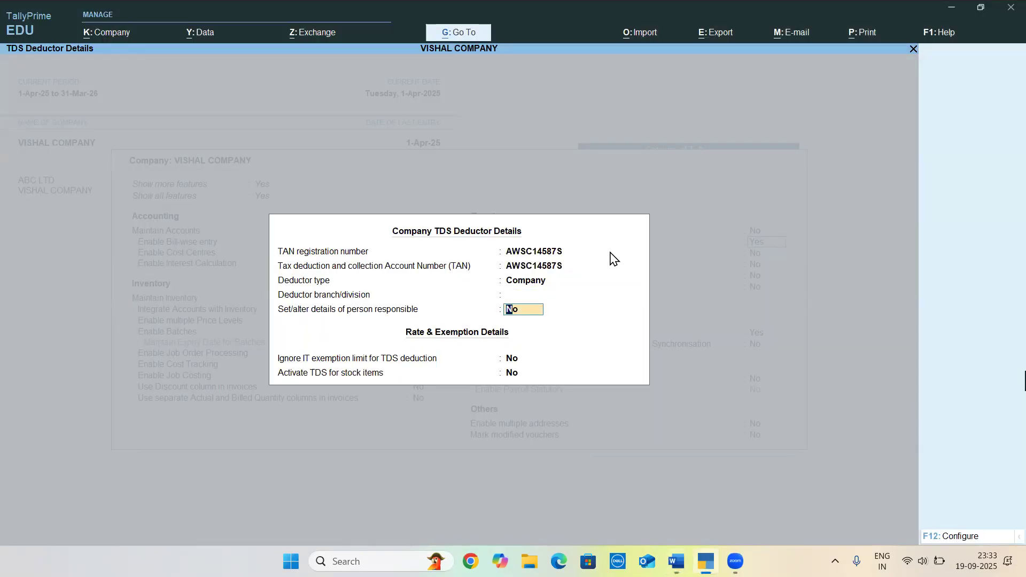
key(y)
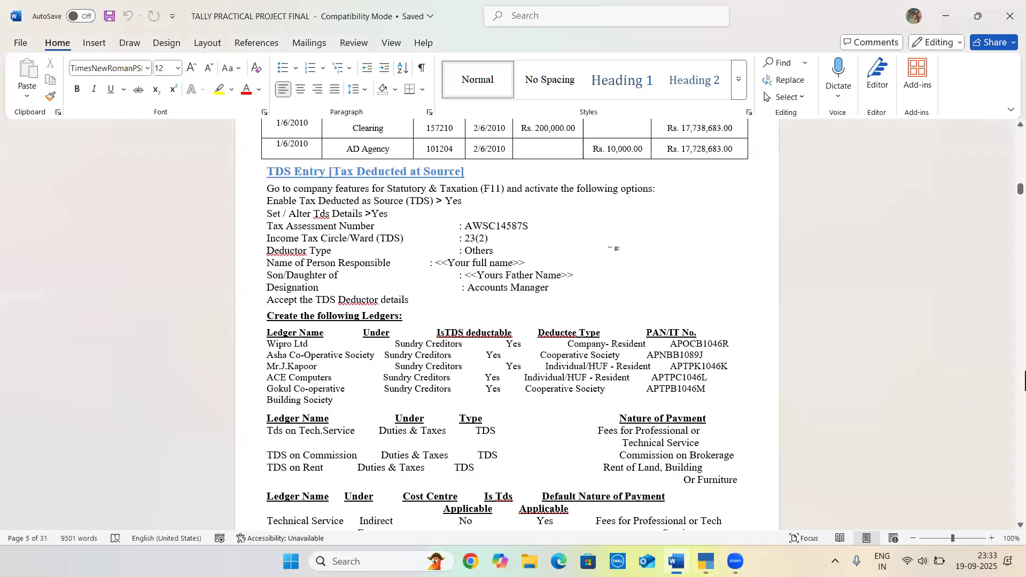
Enter the responsible person's name and the designation ACCOUNTANT, leaving the parent's name and PAN blank
key(alt+Tab)
key(alt+Tab)
key(alt+Tab)
text(VISH)
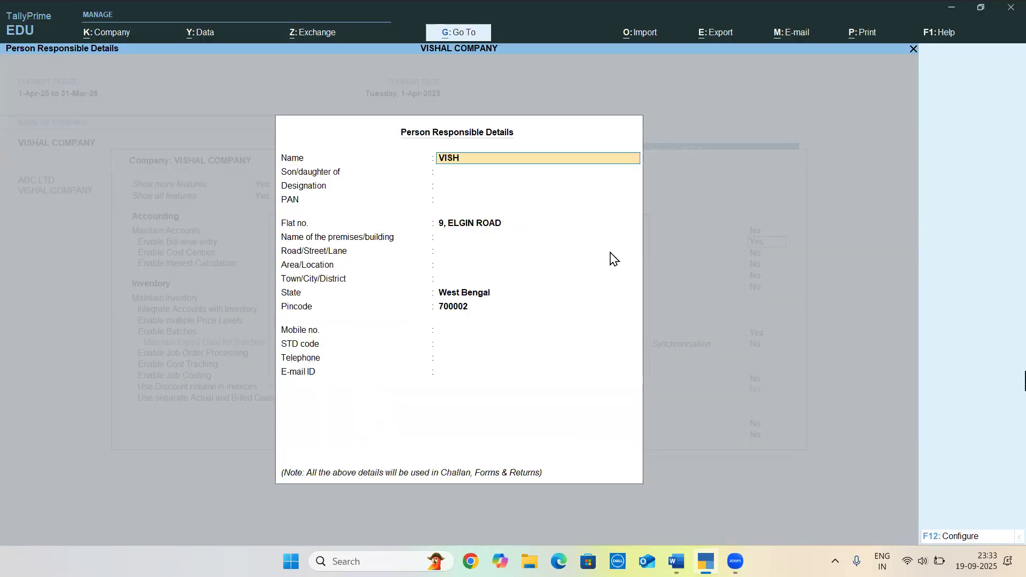
text(AL)
key(Return)
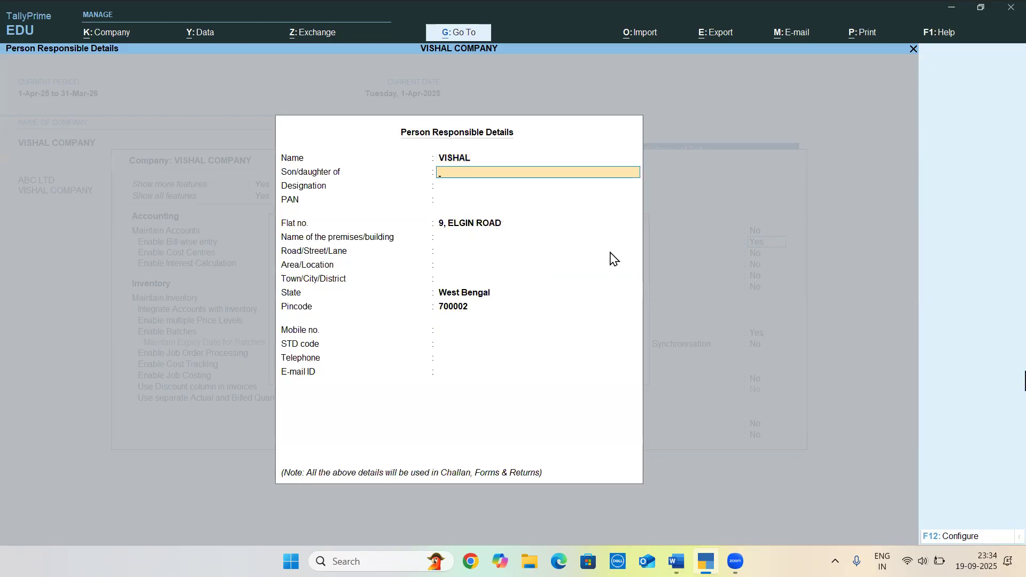
key(Return)
text(AC)
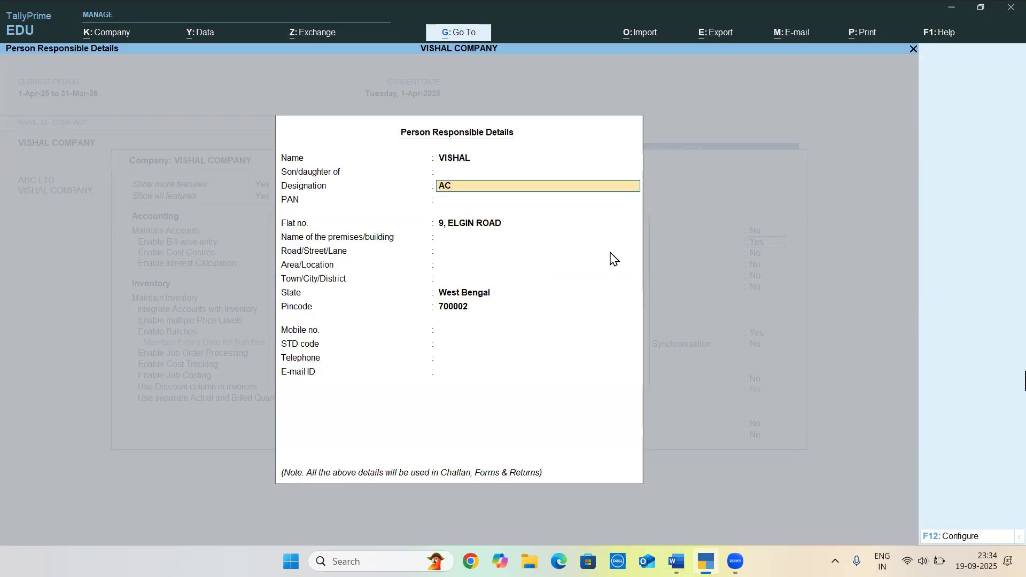
text(COUNTANT)
key(Return)
Keep the flat number, leave the building name blank and fill in the responsible person's road/street/lane
key(Return)
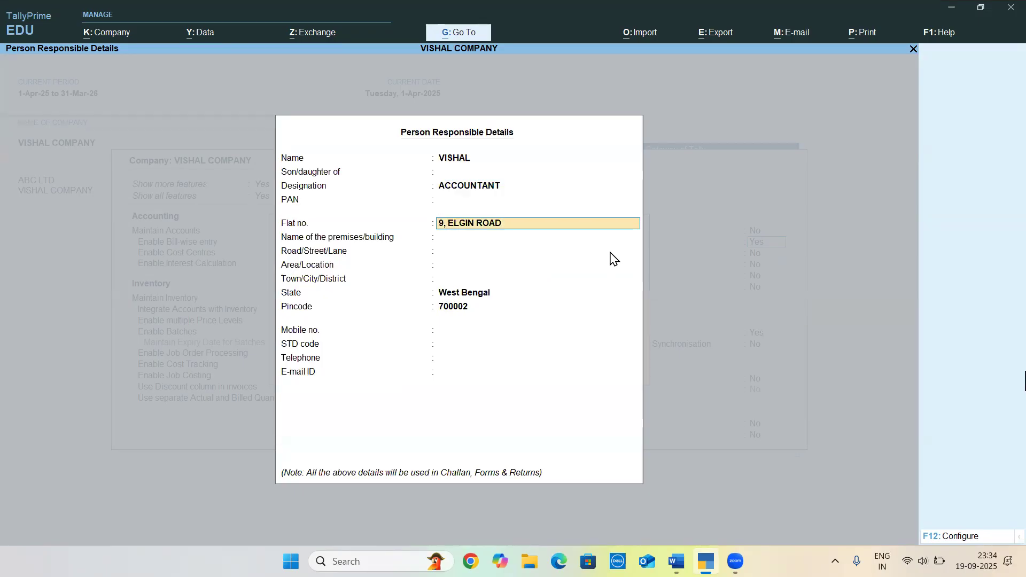
key(Return)
key(Return)
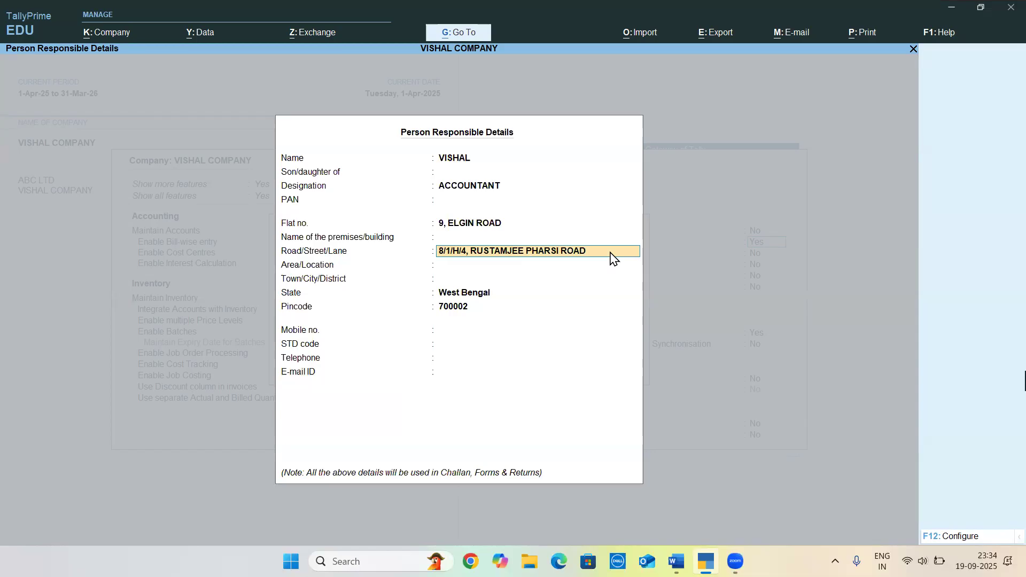
key(Return)
Fill in the area/location and town/city of the responsible person's address and keep West Bengal as the state
key(Return)
key(Up)
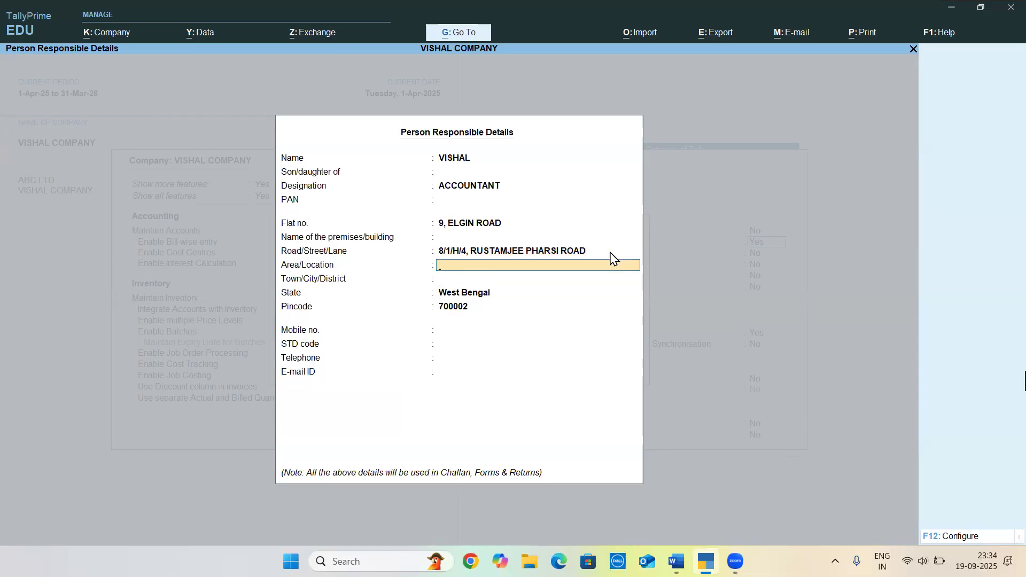
key(BackSpace)
key(BackSpace)
key(BackSpace)
key(Return)
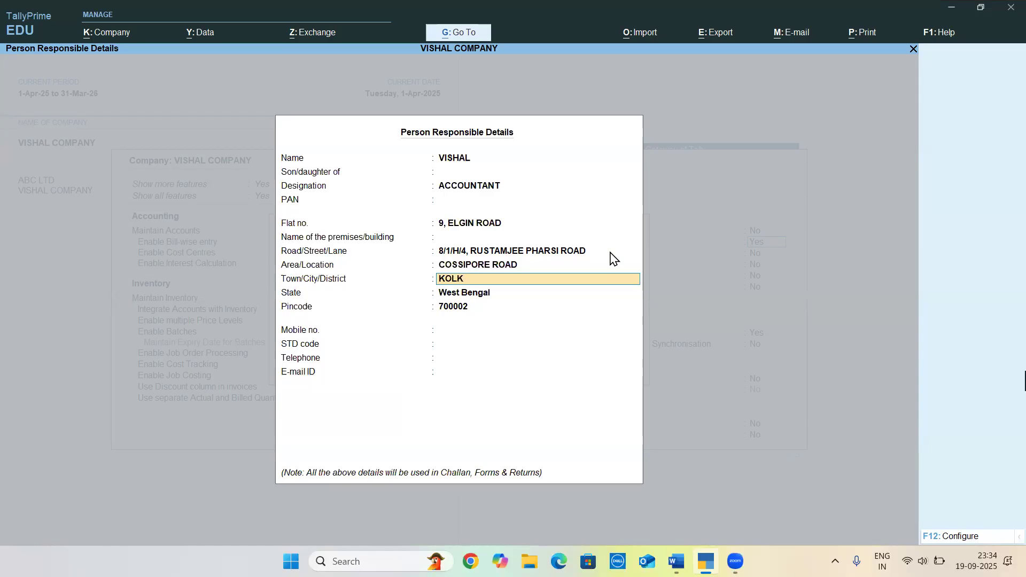
key(Return)
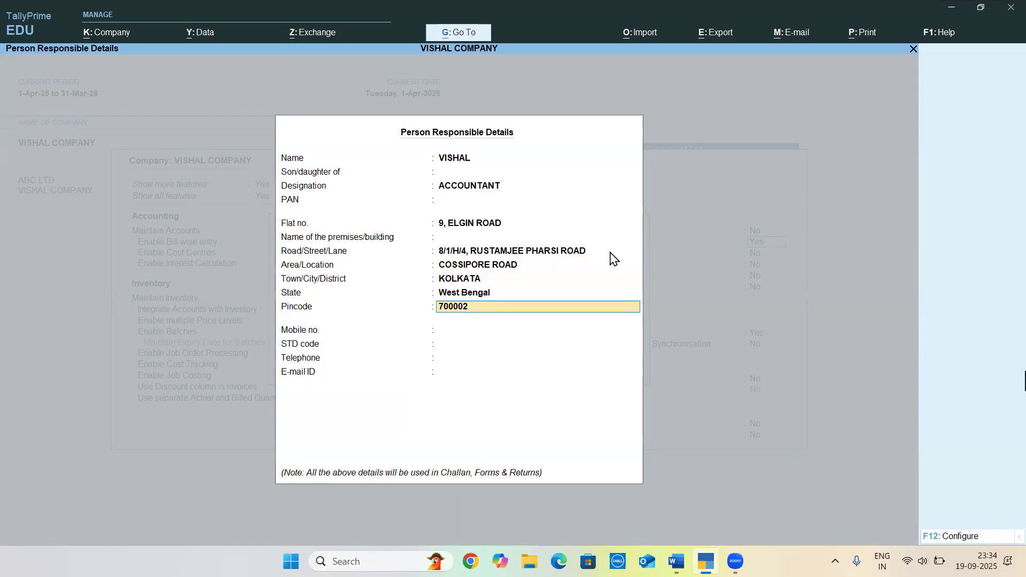
Enter the responsible person's postal pincode and mobile number, leaving the STD code and telephone blank
key(Return)
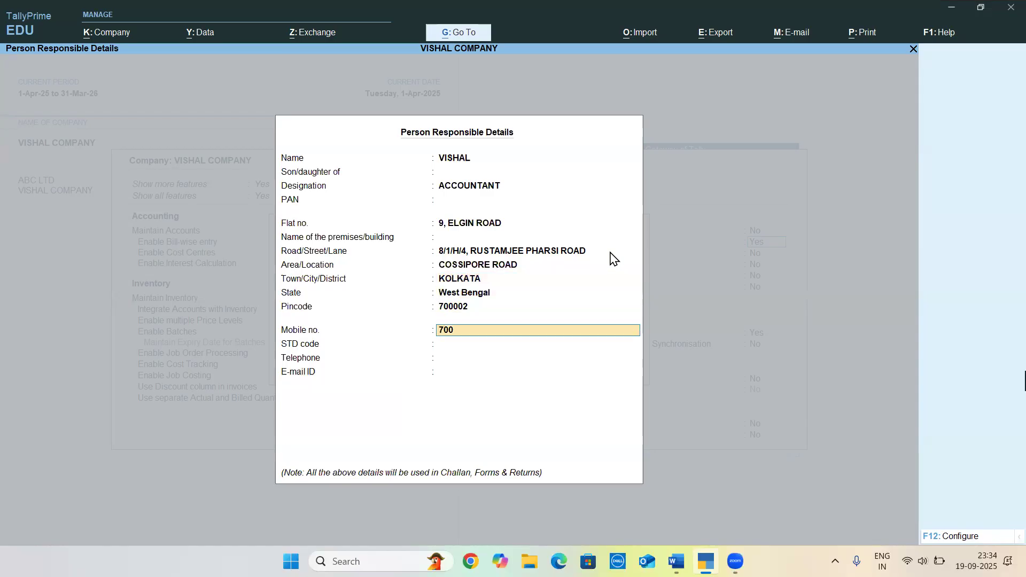
key(Return)
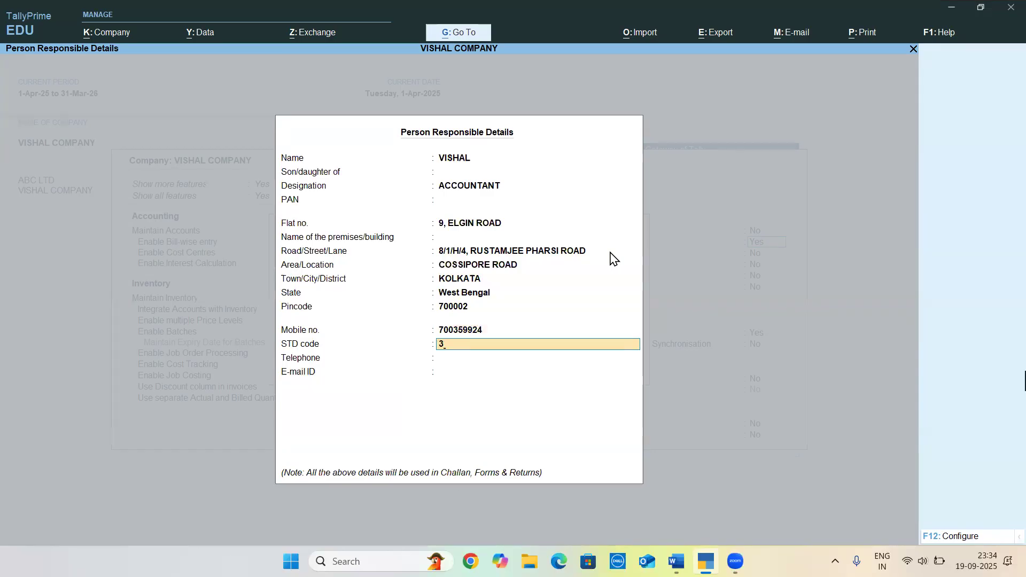
key(BackSpace)
key(Return)
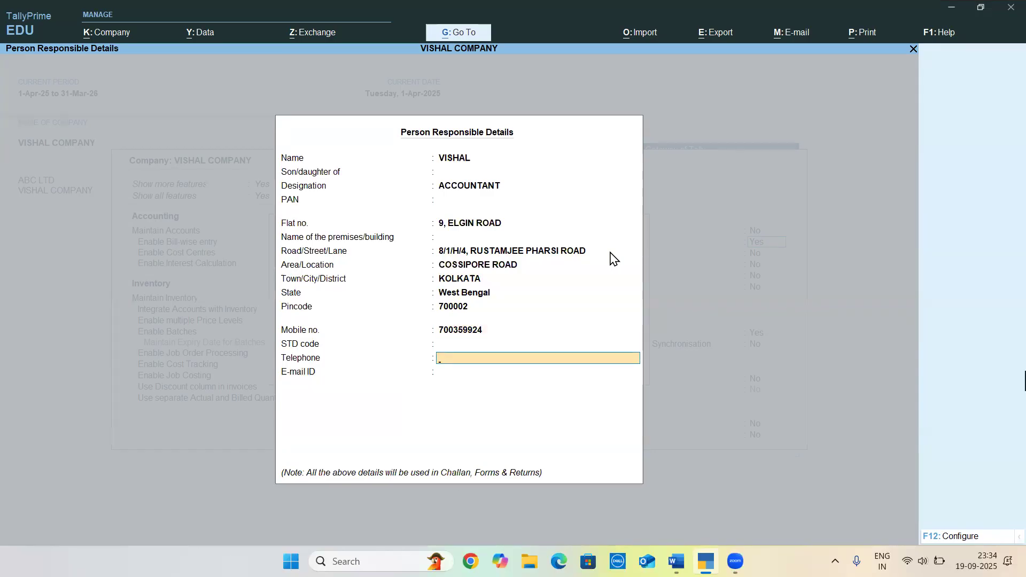
key(Return)
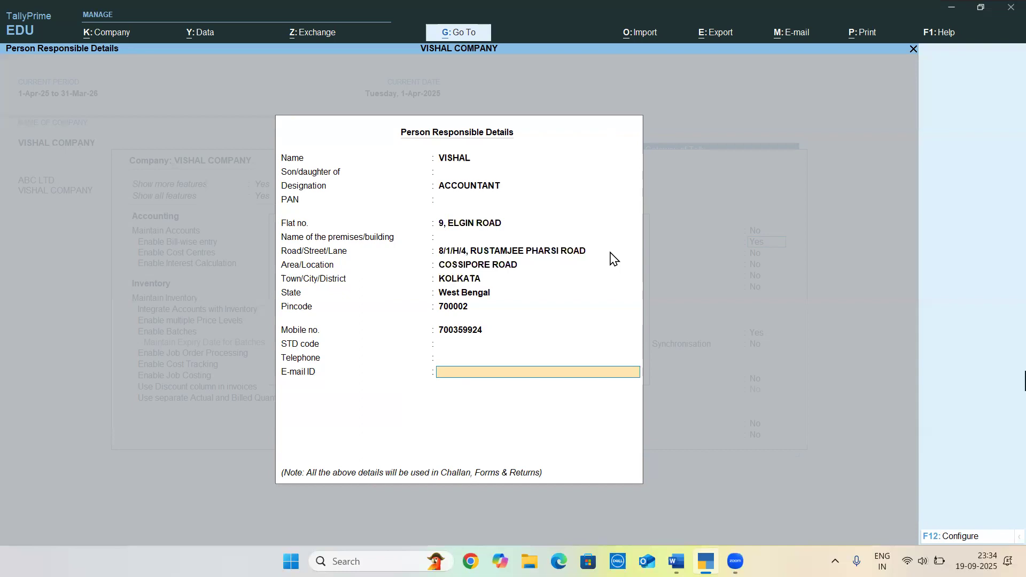
Enter the responsible person's e-mail address and accept the person responsible and TDS deductor details
key(Return)
key(Return)
key(Return)
key(Return)
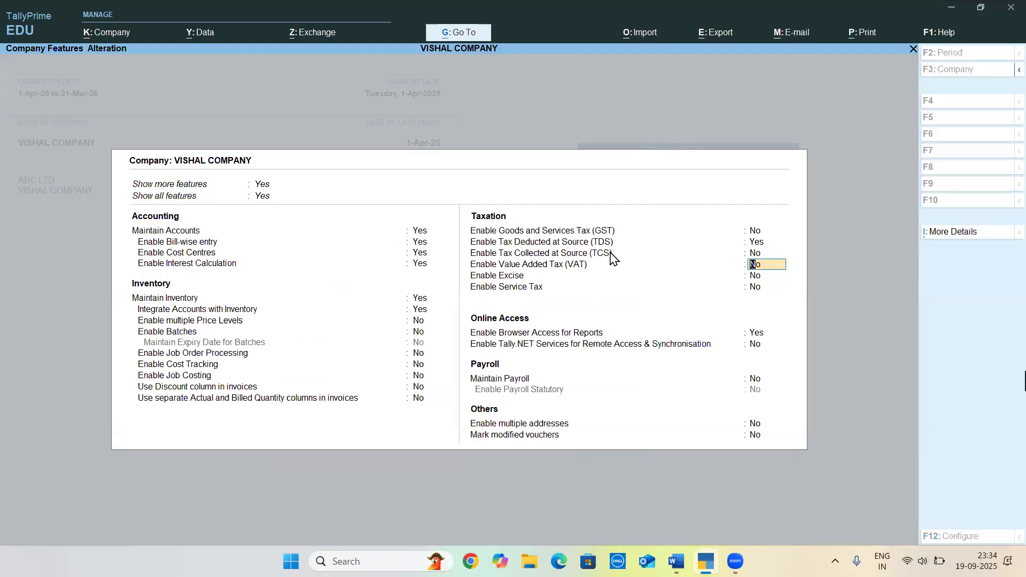
Accept the remaining company features of VISHAL COMPANY unchanged and close the features selection
key(alt+Tab)
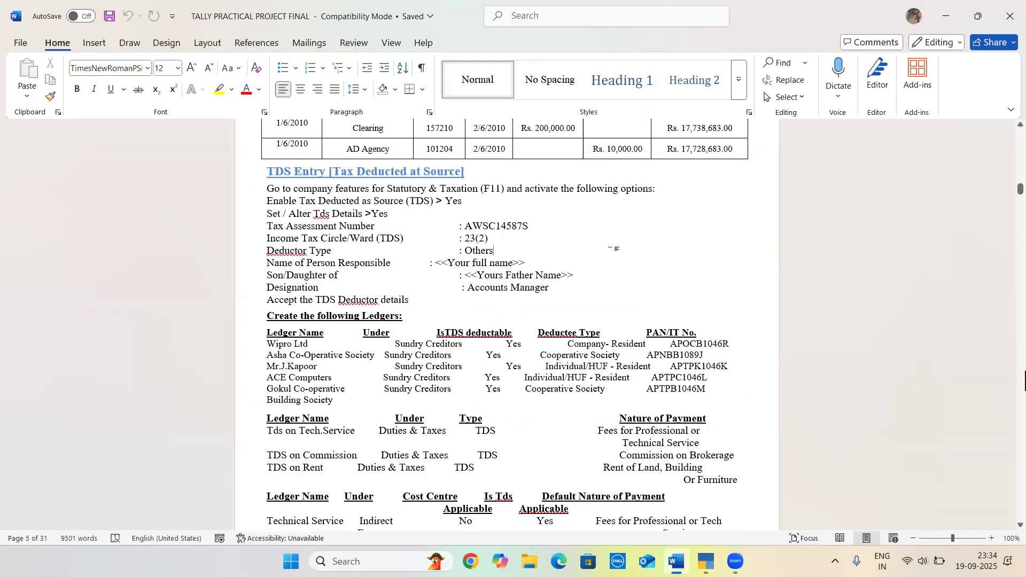
key(alt+Tab)
key(Return)
key(Return)
key(Return)
key(Return)
key(Return)
key(Return)
key(Return)
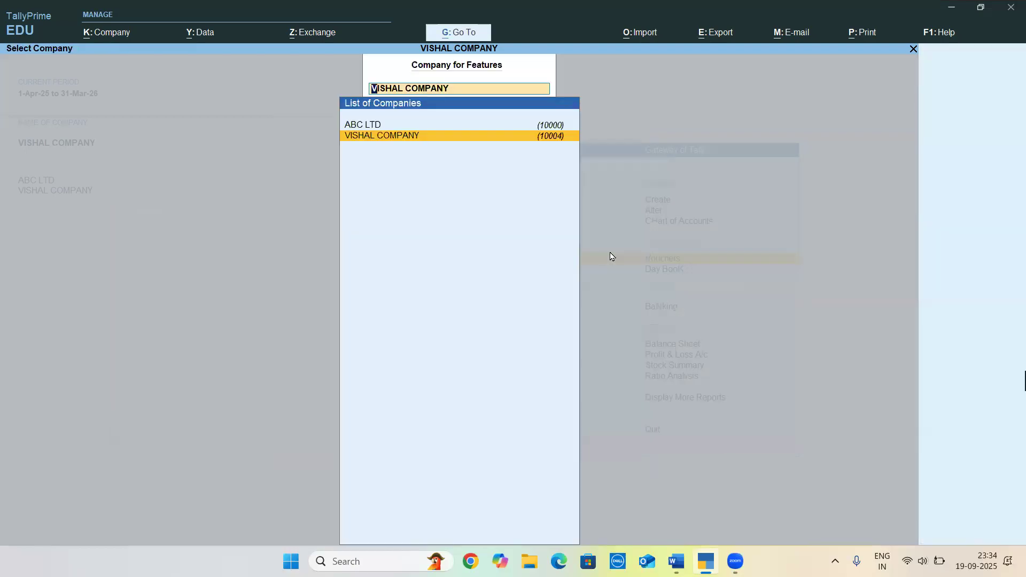
key(Escape)
key(Escape)
key(Escape)
Switch to the Word document and review the TDS Entry instructions, including the deductor type
key(alt+Tab)
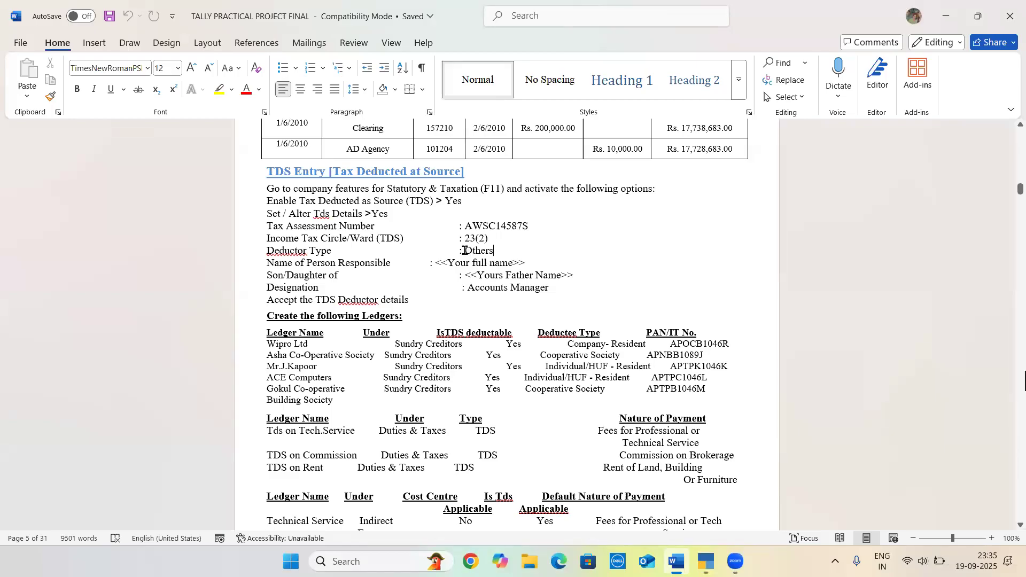
double_click(516, 252)
click(488, 251)
drag(269, 174, 419, 301)
click(417, 302)
Find the bill-wise details of Sundry Creditors and Sundry Debtors in the Word document
scroll(483, 314, up, 15)
scroll(483, 314, up, 20)
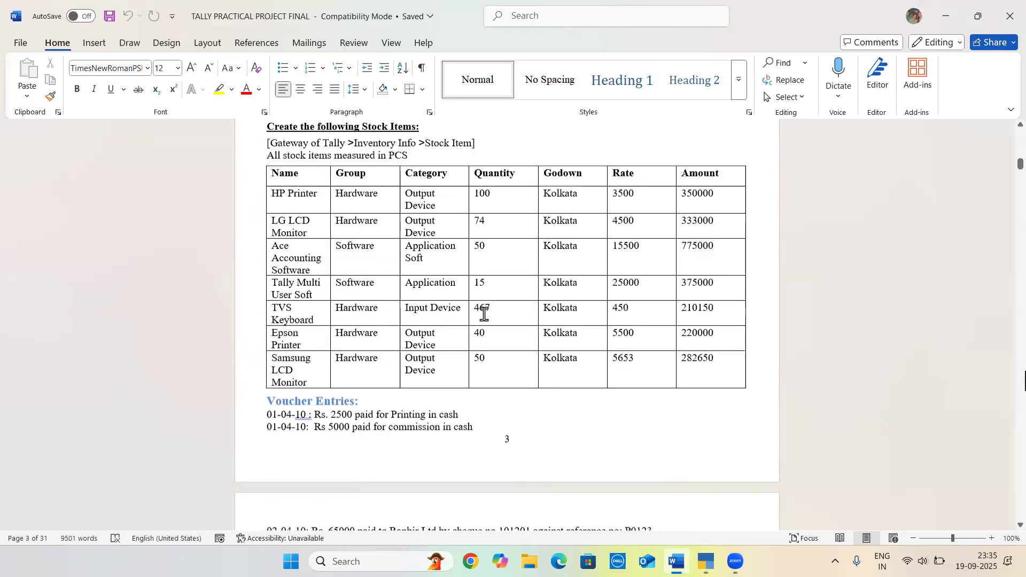
scroll(484, 314, up, 5)
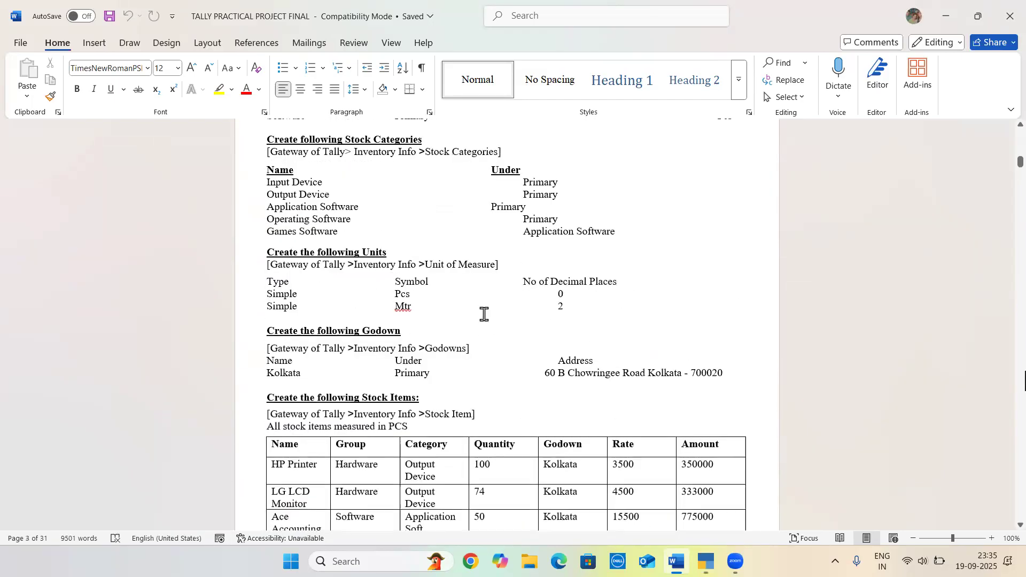
scroll(484, 314, up, 15)
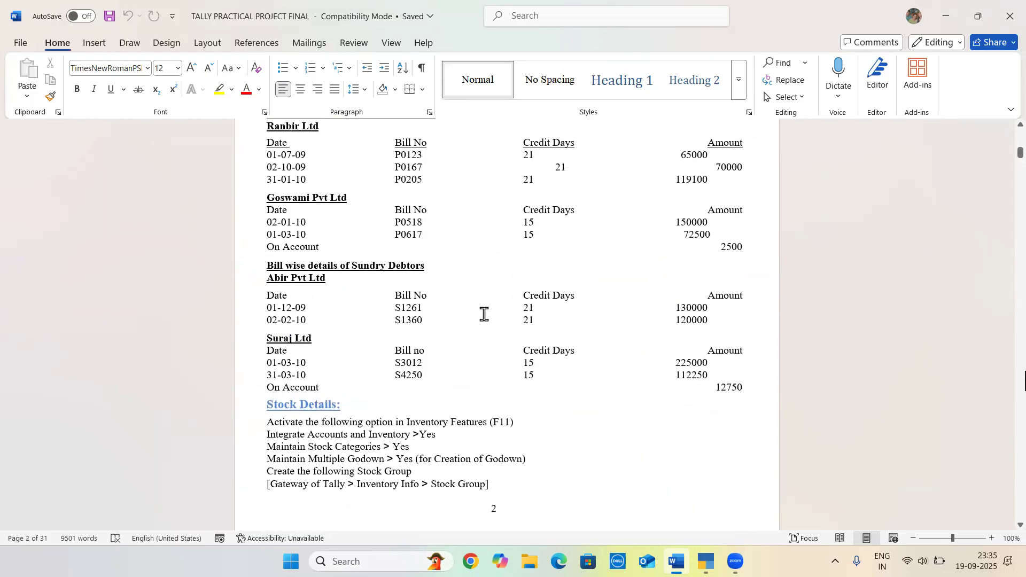
scroll(483, 314, up, 4)
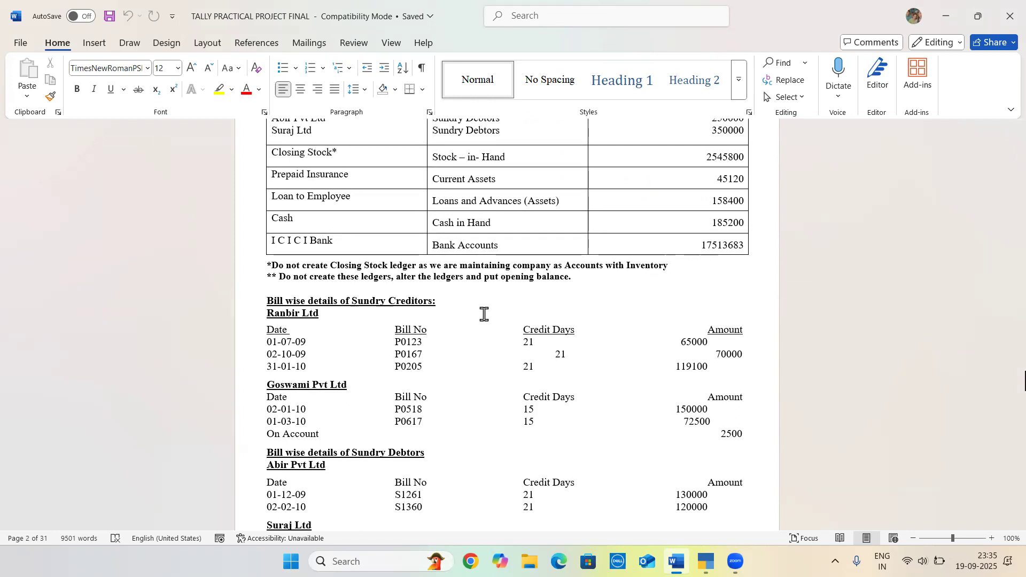
scroll(483, 314, down, 3)
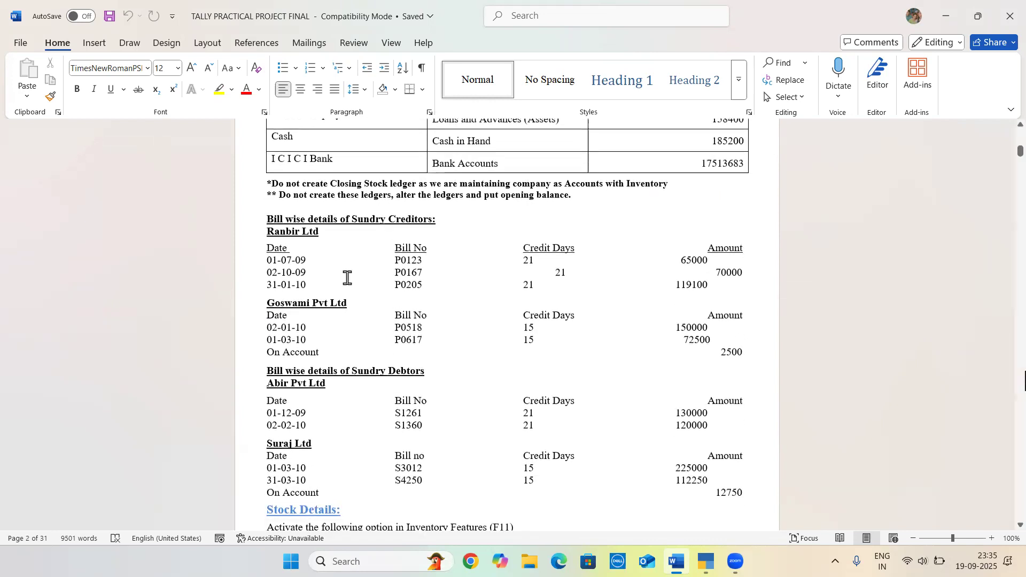
scroll(455, 260, down, 2)
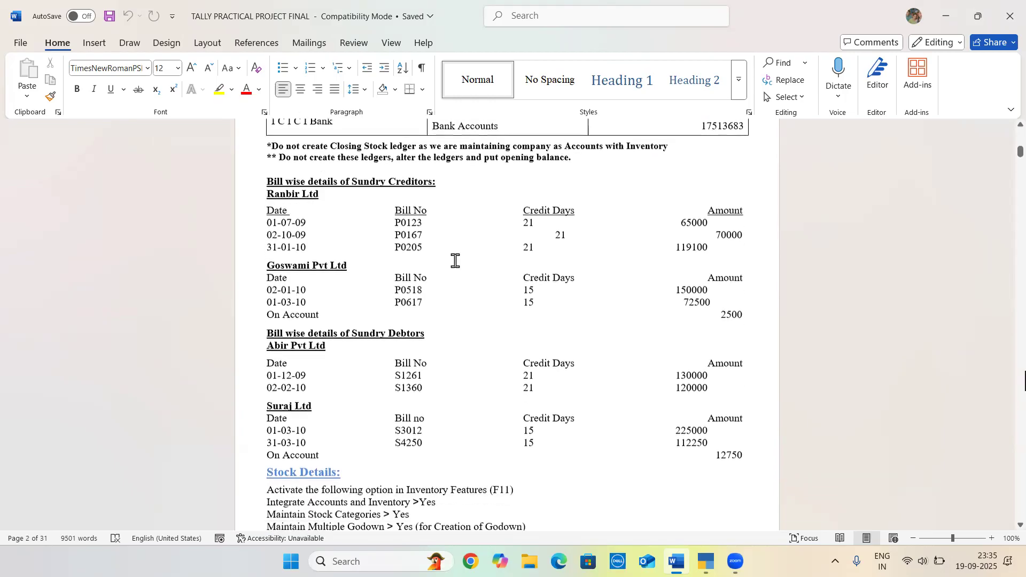
scroll(455, 261, down, 1)
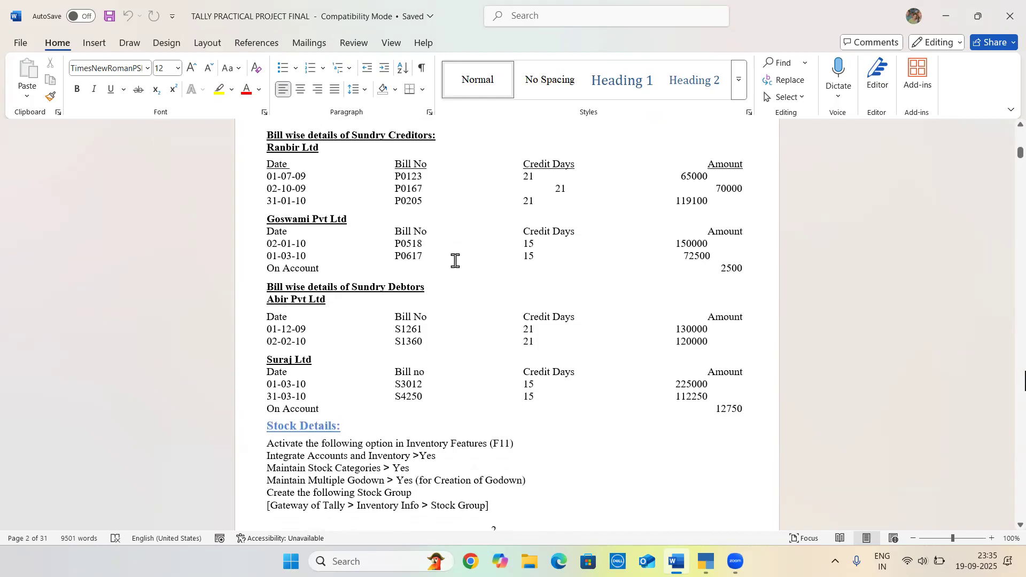
Examine the bill dates, credit days and amounts listed for Ranbir Ltd, then those for Abir Pvt Ltd
drag(267, 148, 321, 149)
click(320, 149)
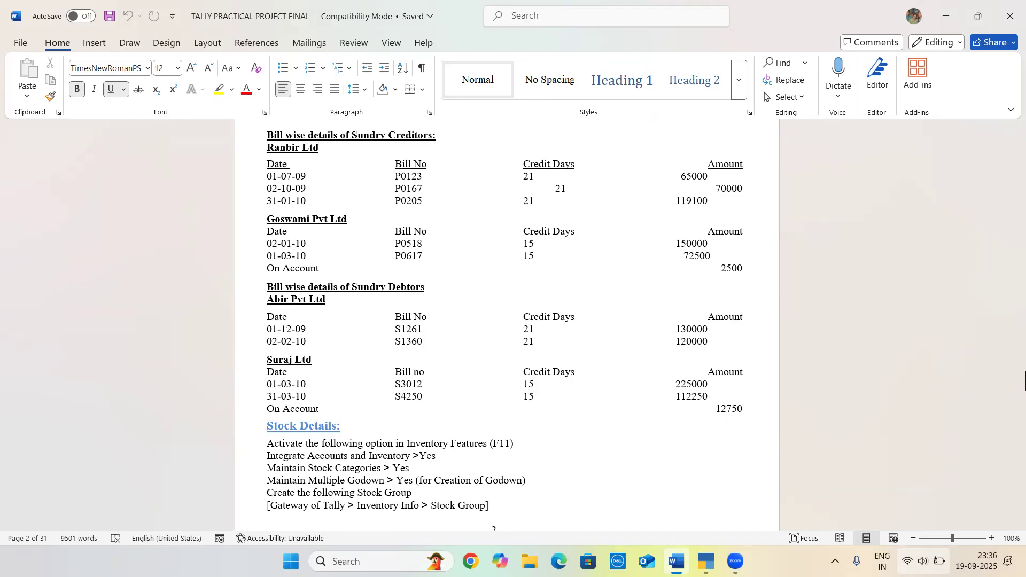
click(284, 172)
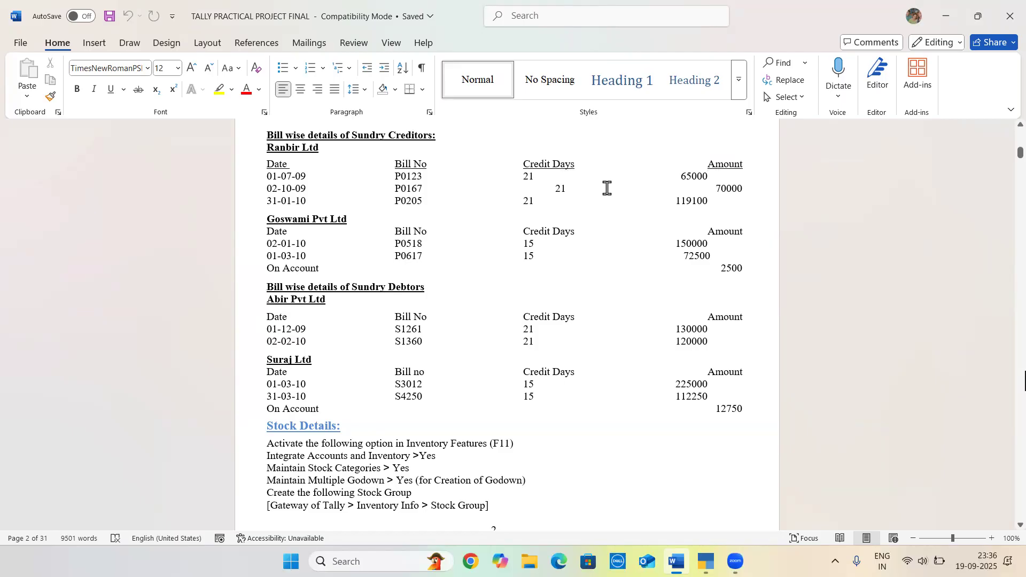
click(751, 188)
drag(709, 200, 678, 199)
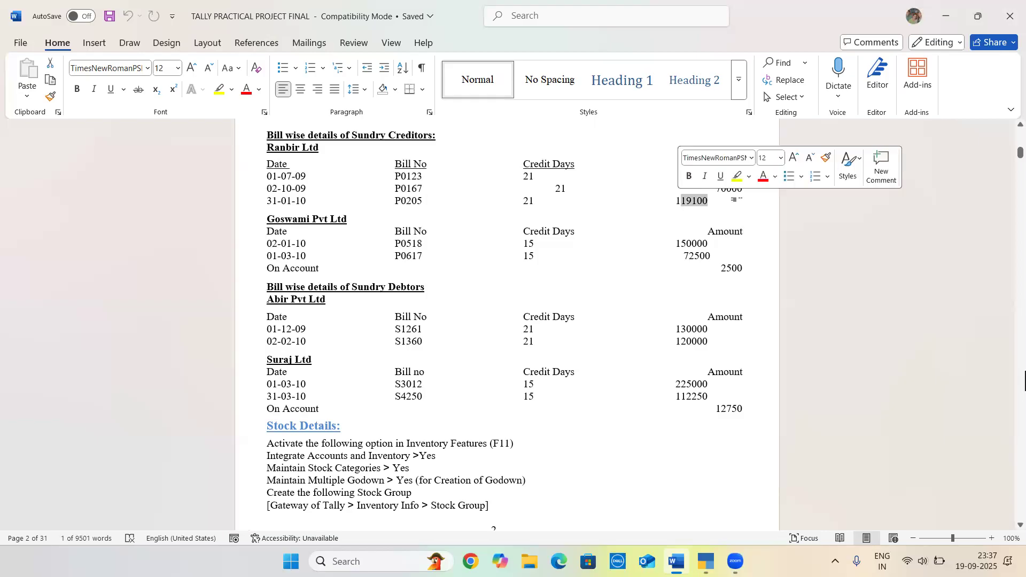
click(739, 201)
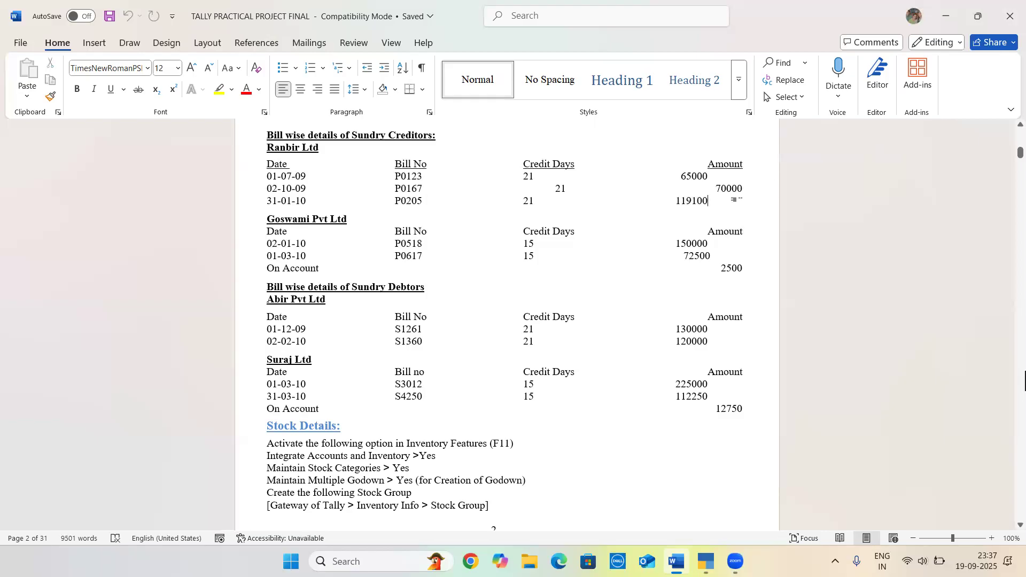
drag(709, 201, 676, 200)
click(683, 256)
drag(268, 176, 481, 217)
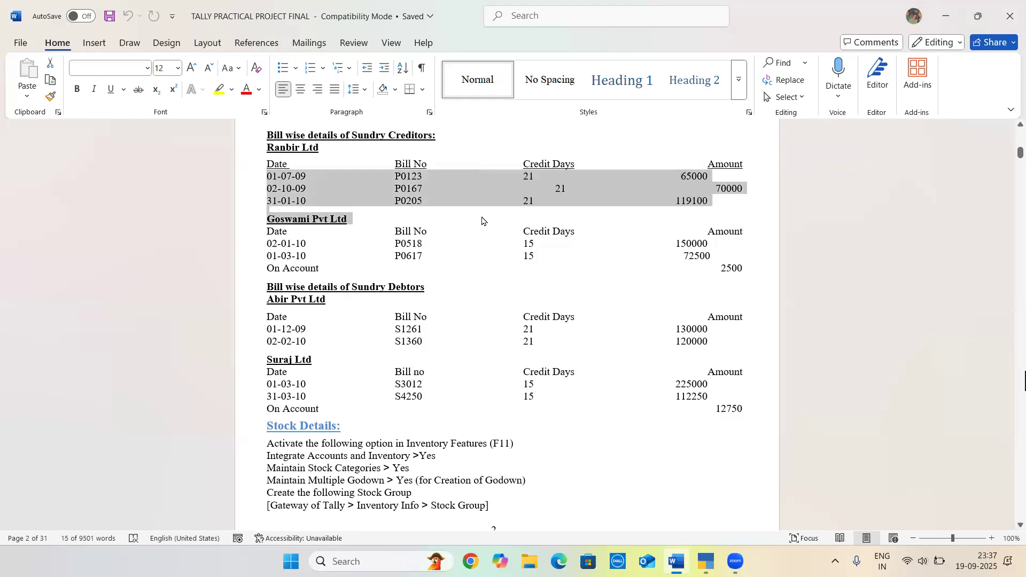
click(481, 218)
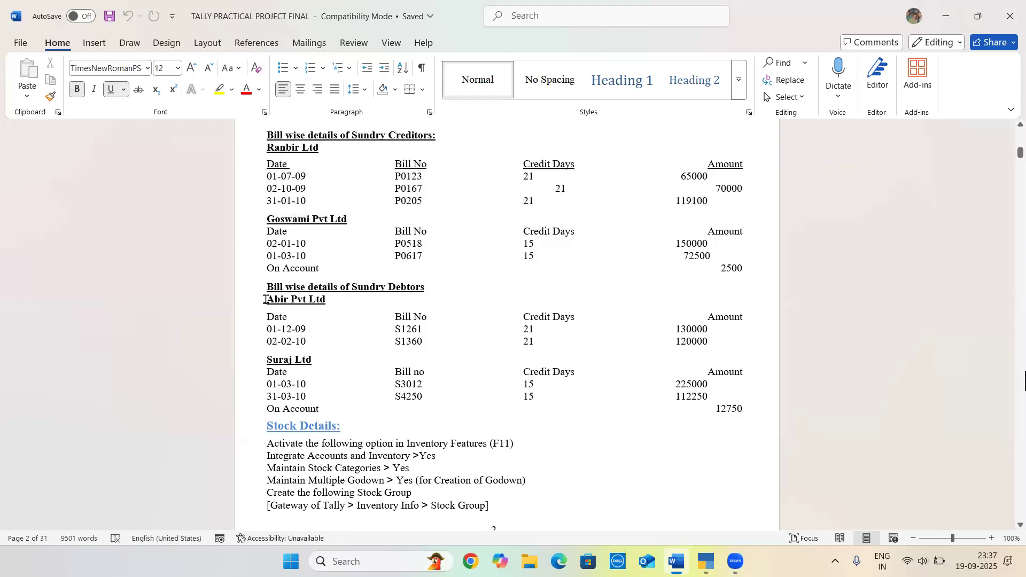
drag(266, 298, 331, 300)
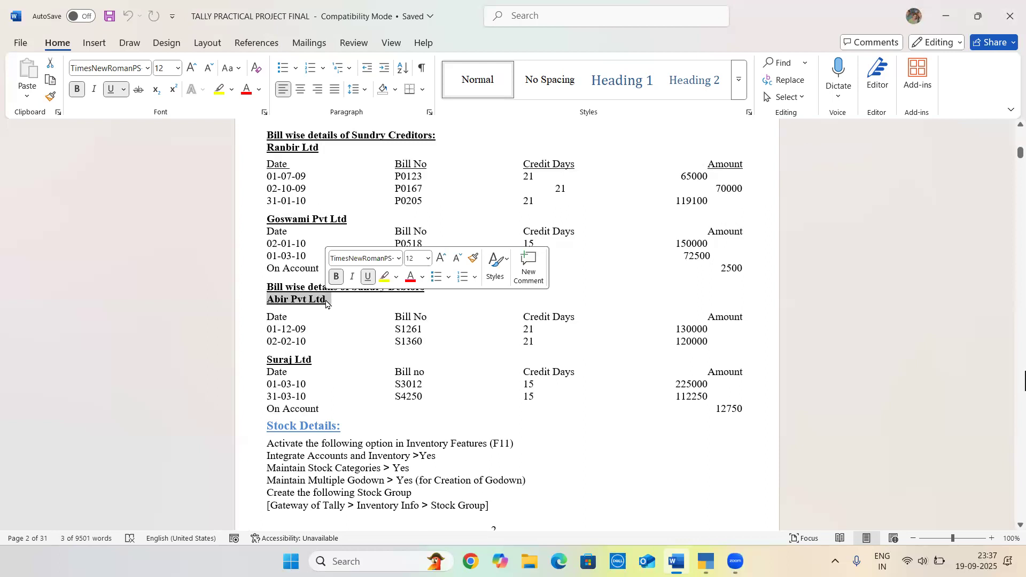
click(345, 302)
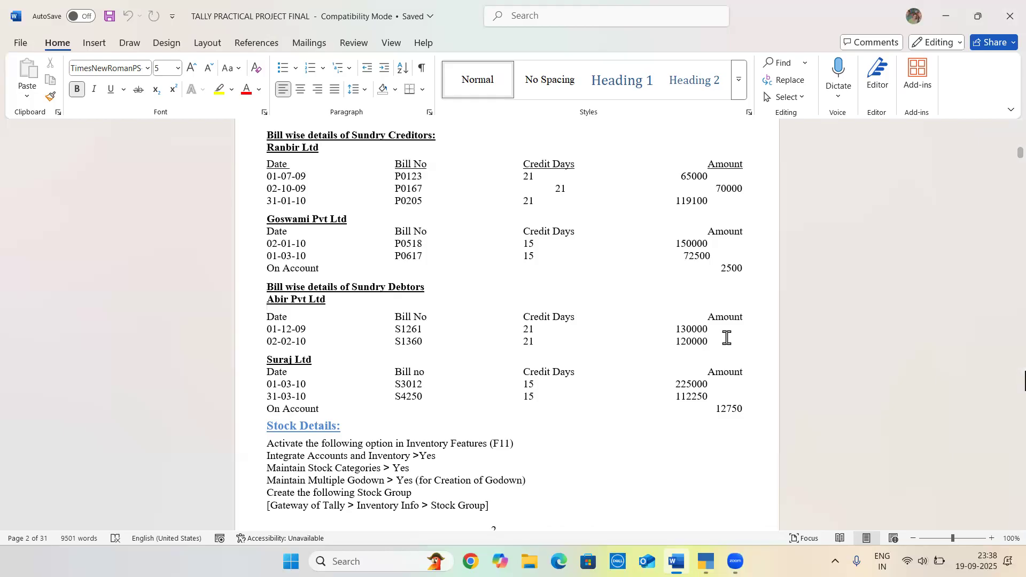
Examine the bill numbers and dates in the bill-wise details, then the stock groups, stock categories, units and godown to create
click(404, 168)
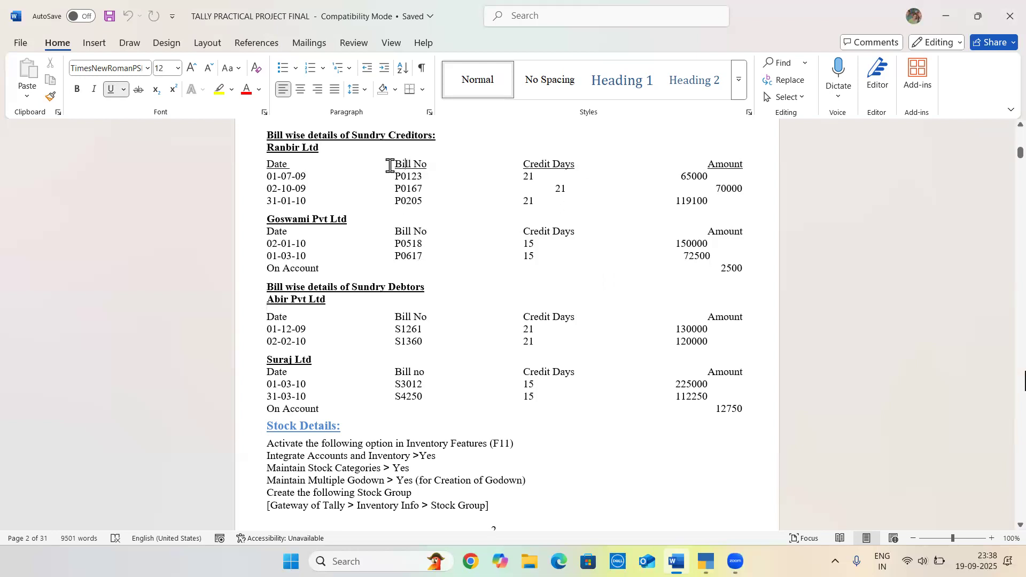
click(405, 333)
click(306, 396)
click(312, 387)
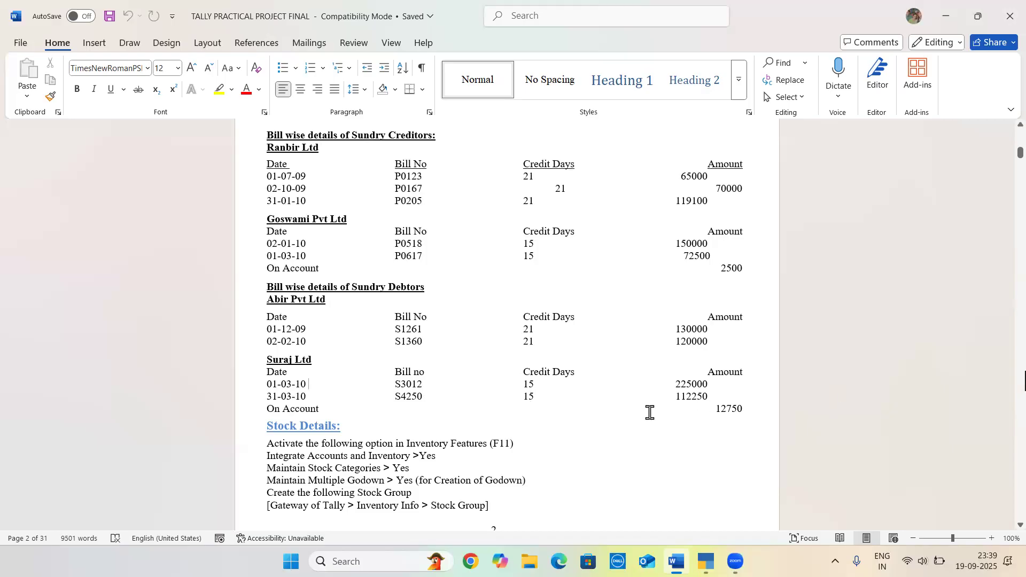
scroll(649, 412, down, 10)
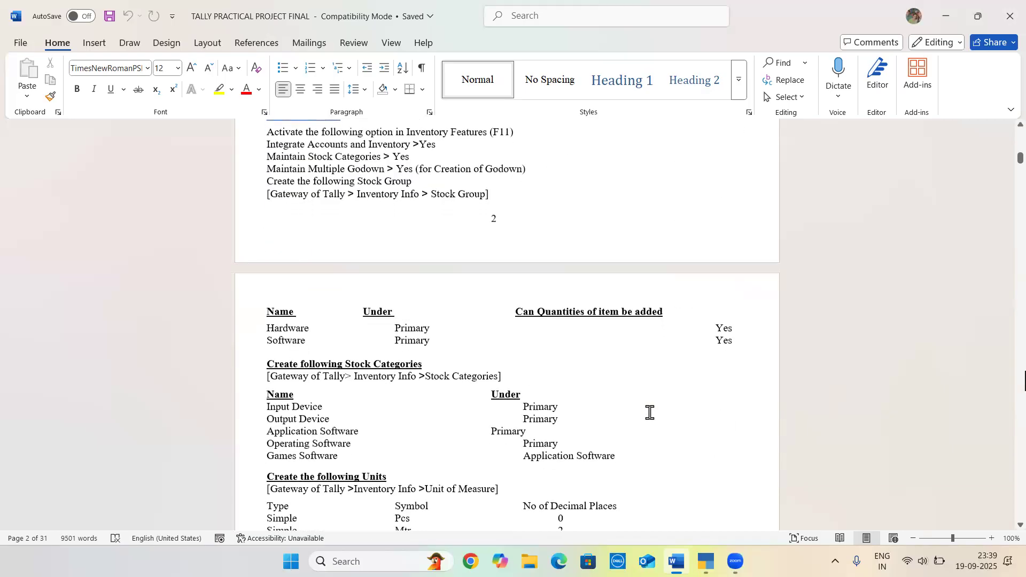
scroll(649, 412, down, 2)
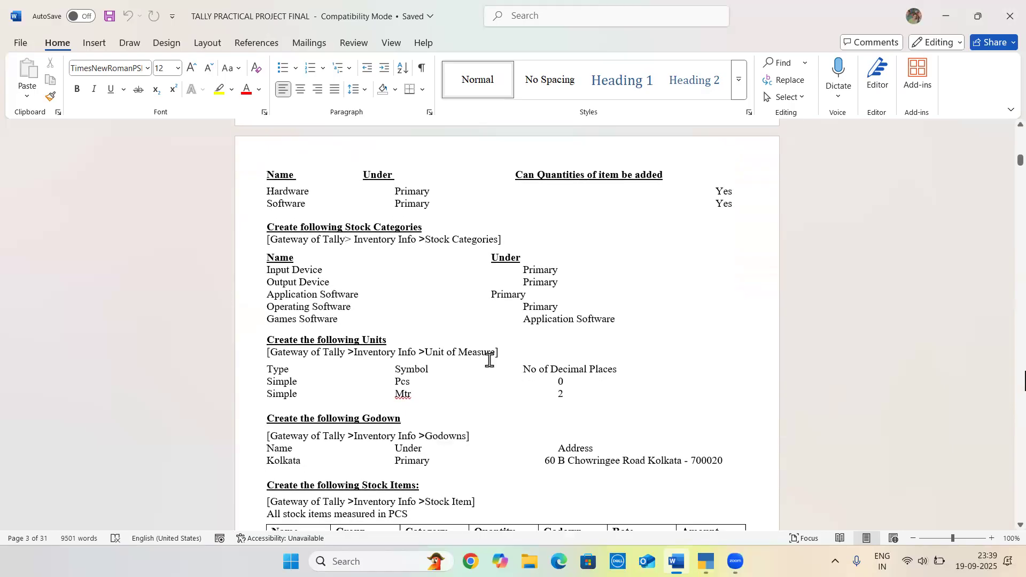
scroll(550, 359, up, 1)
scroll(319, 244, up, 1)
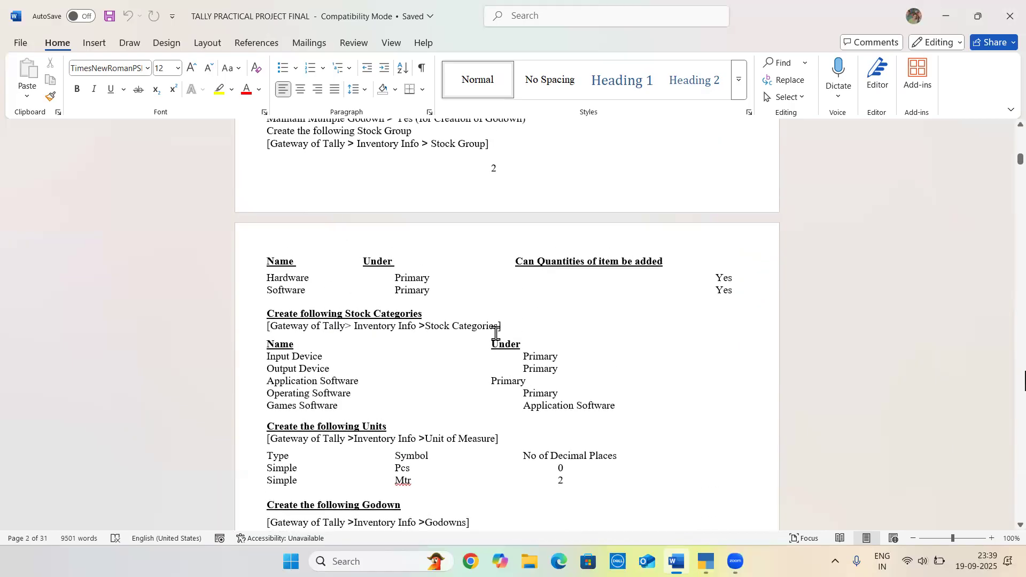
Switch to TallyPrime and expand the master creation list of VISHAL COMPANY to show more masters, including the inactive ones
key(alt+Tab)
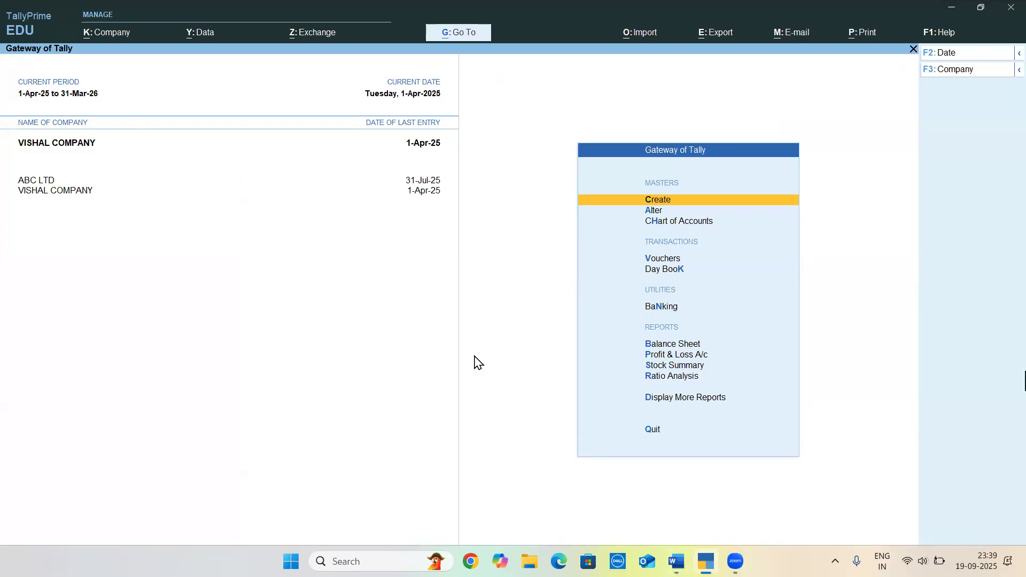
key(Return)
key(Up)
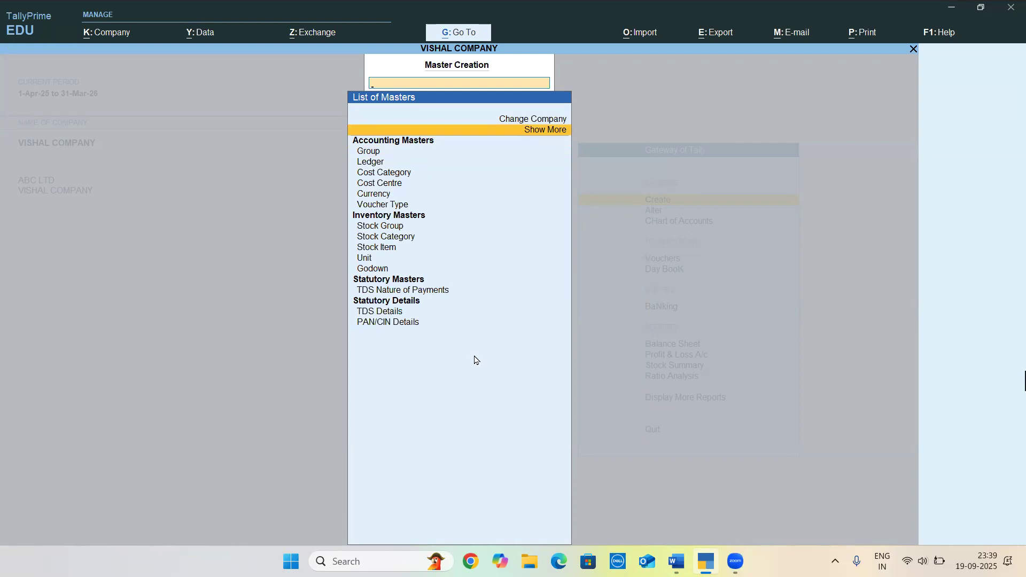
key(Return)
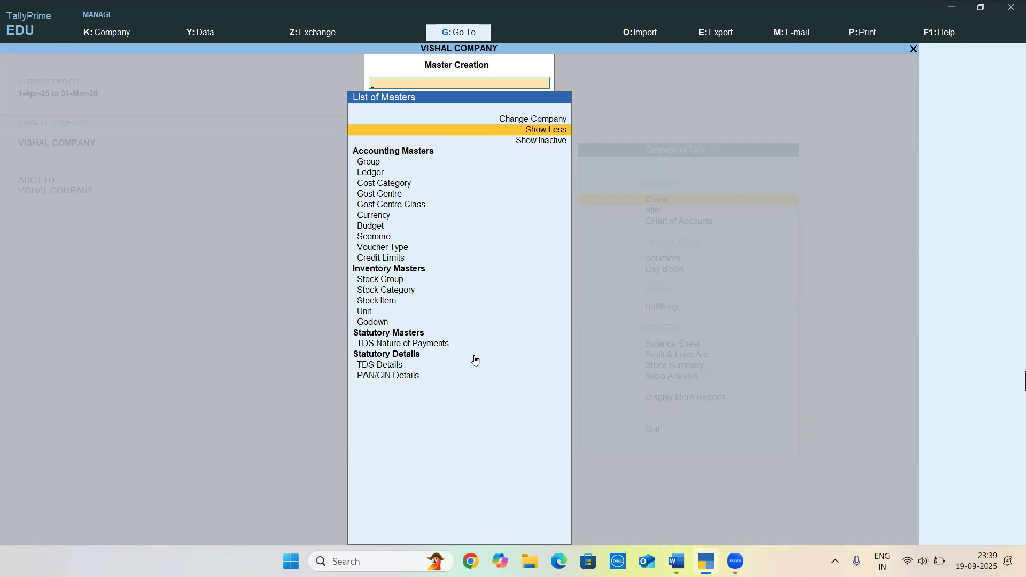
key(Down)
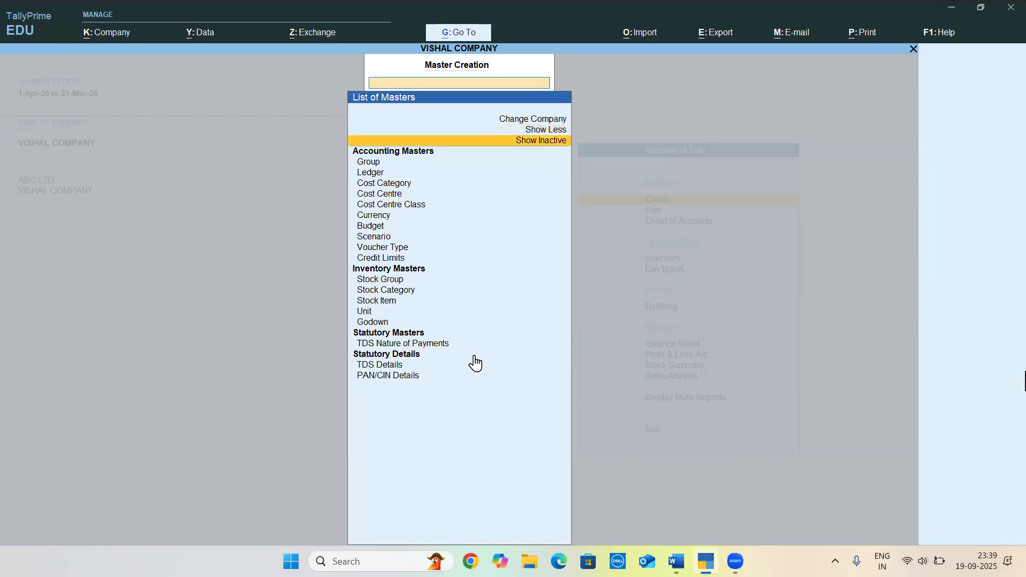
key(Return)
Look through the accounting, inventory, payroll and statutory masters in the full creation list
key(Down)
key(Down)
key(Down)
key(Down)
key(Down)
key(Down)
key(Down)
key(Down)
key(Down)
key(Down)
key(Down)
key(Down)
key(Down)
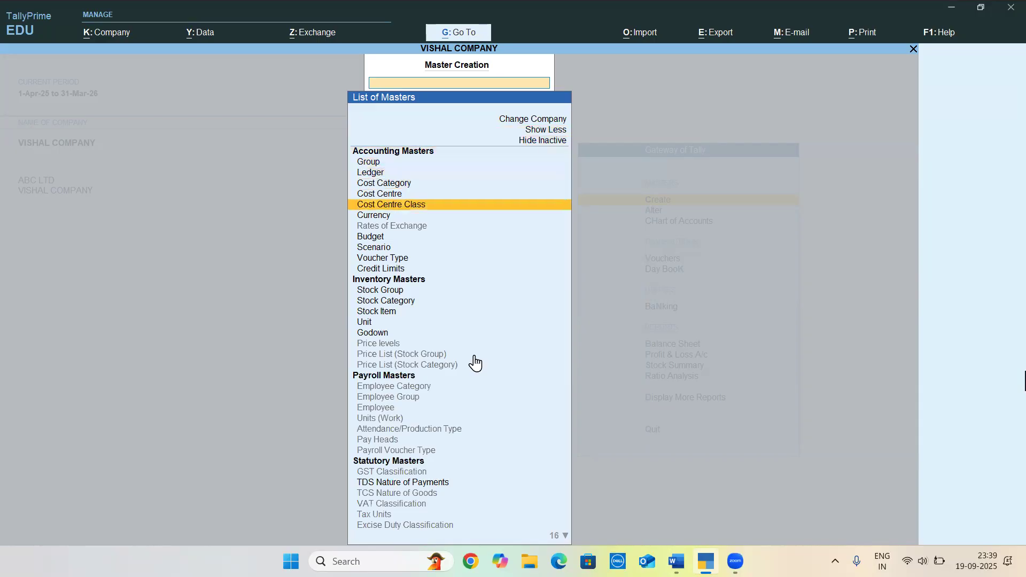
key(Down)
key(Down)
key(Down)
key(Down)
key(Down)
key(Down)
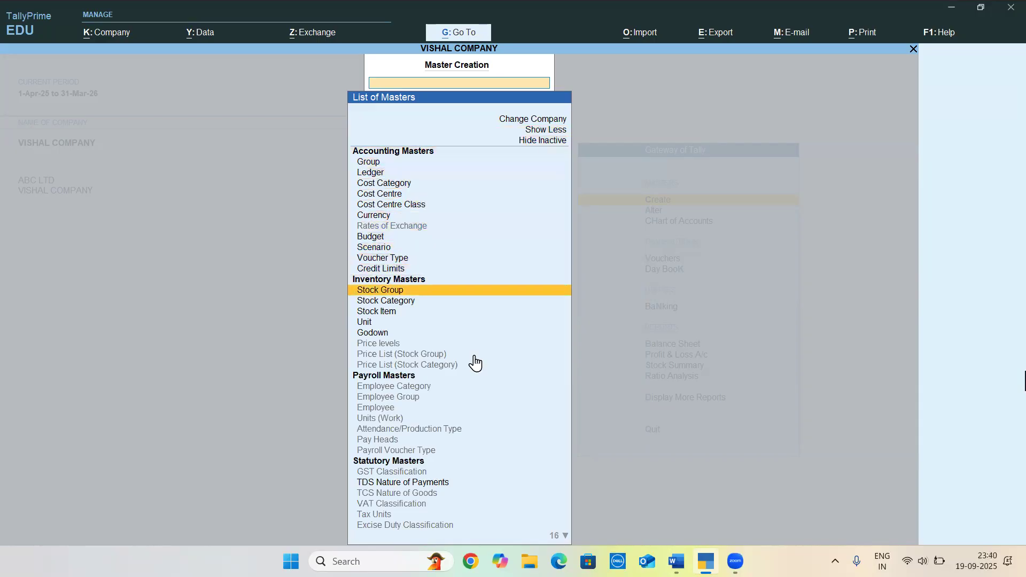
key(Down)
key(Down)
key(Down)
key(Down)
key(Down)
key(Down)
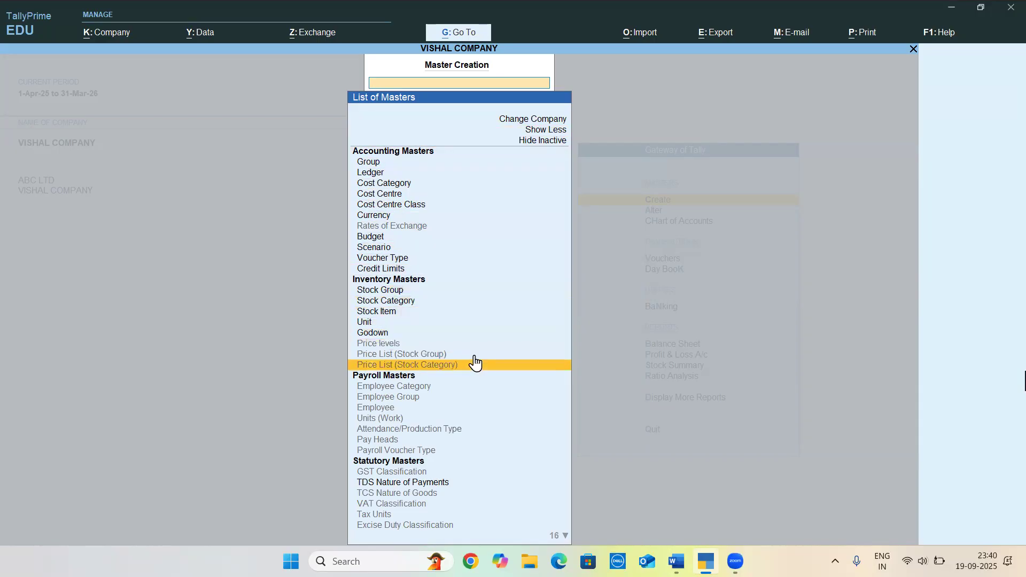
key(End)
key(End)
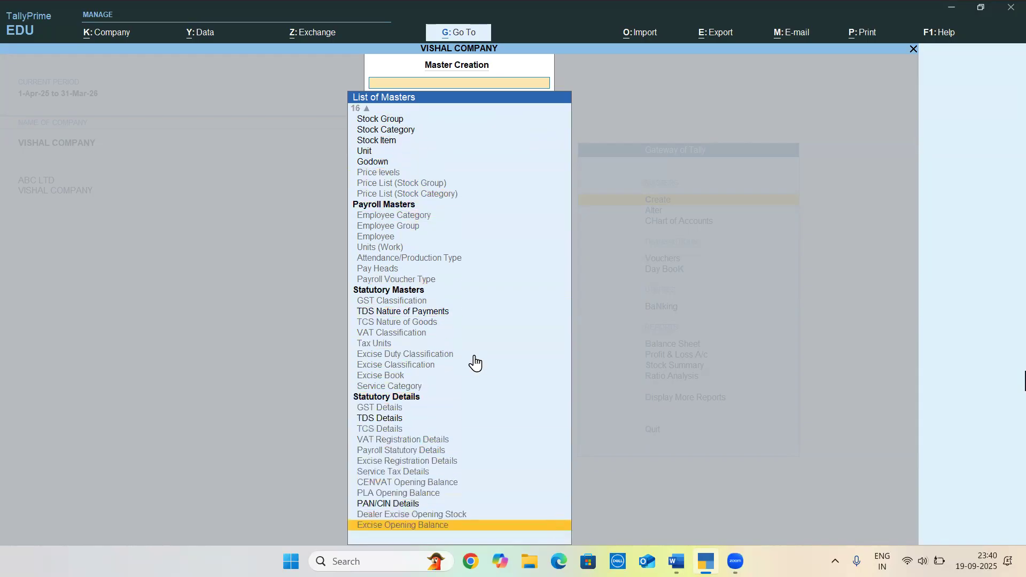
key(Up)
key(Up)
key(Up)
key(Up)
key(Up)
key(Up)
key(Up)
key(Up)
key(Up)
key(Up)
key(Up)
key(Up)
key(Up)
key(Up)
key(Up)
key(Up)
key(Up)
key(Up)
key(Up)
key(Up)
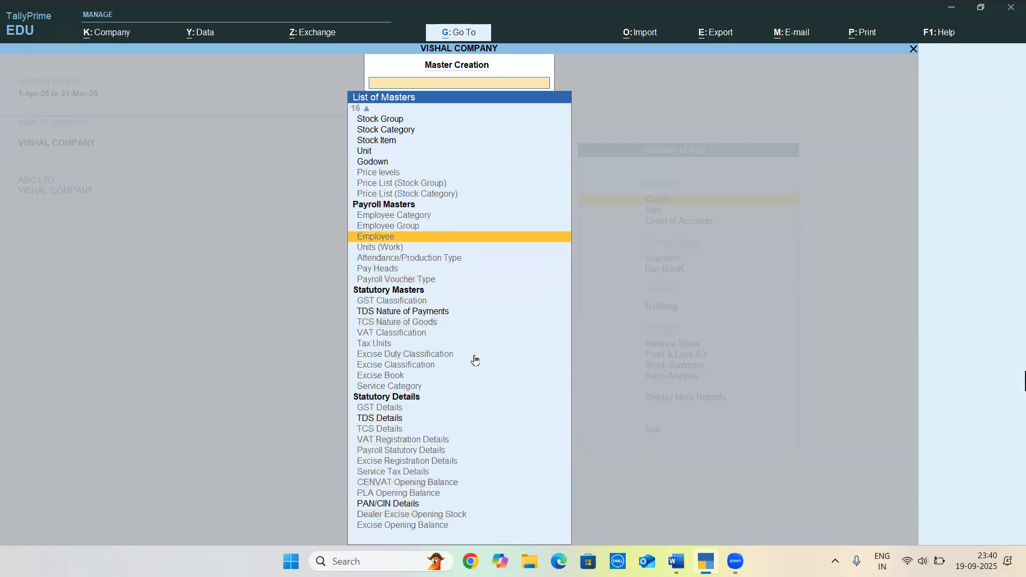
key(Home)
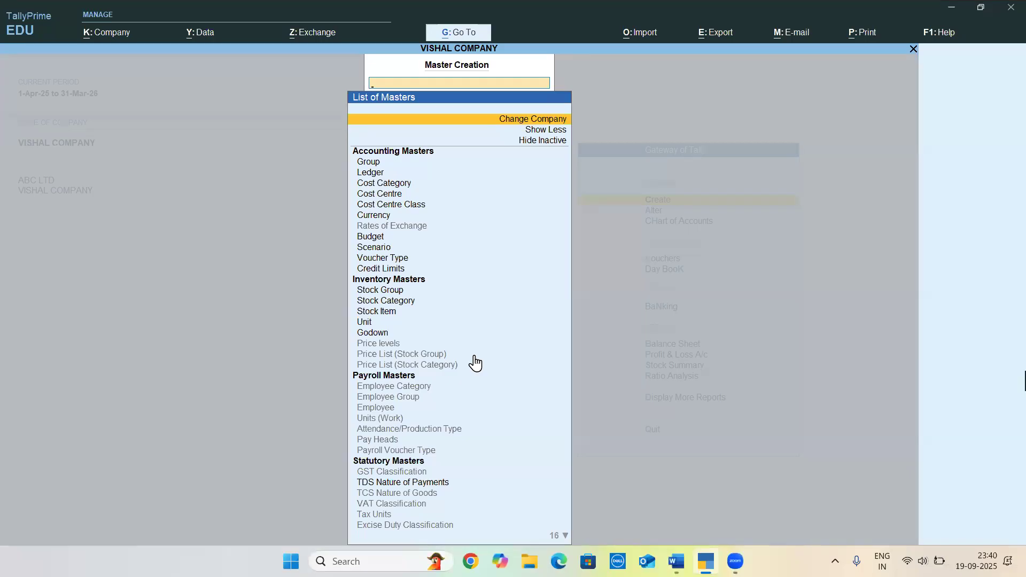
Hide the inactive masters, reduce the creation list to its short form and return to the Gateway of Tally
key(Down)
key(Down)
key(Return)
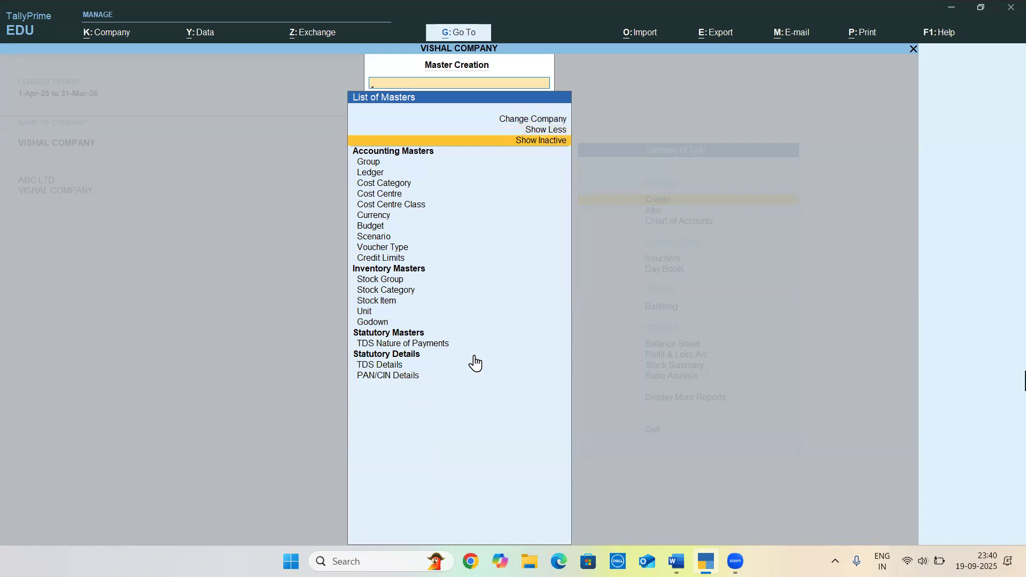
key(Up)
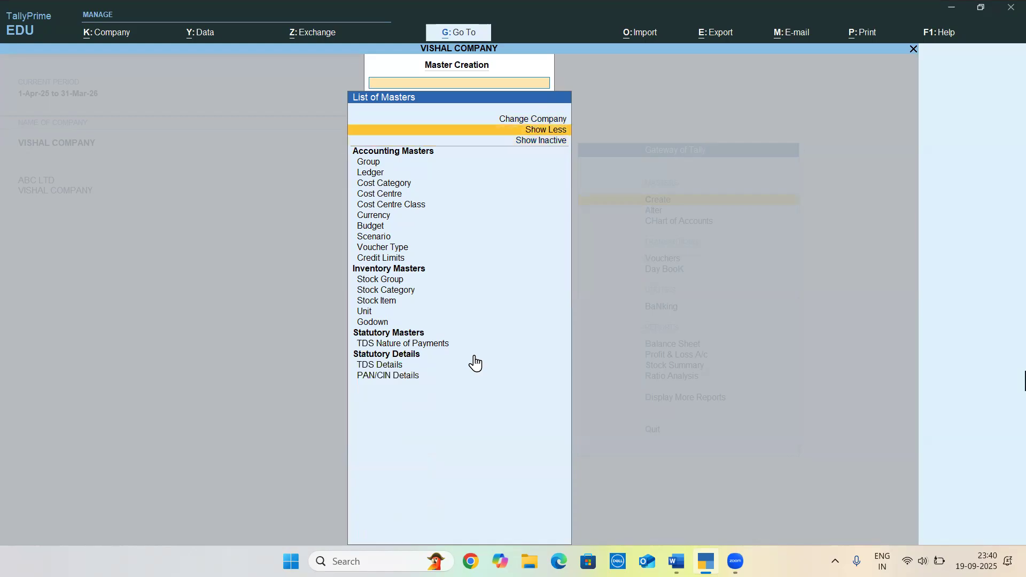
key(Return)
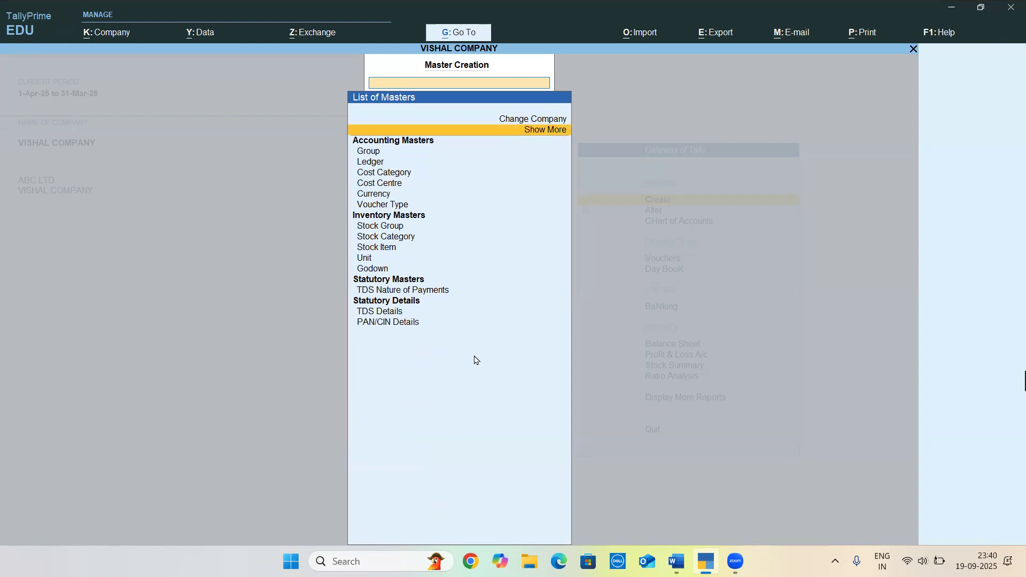
key(Escape)
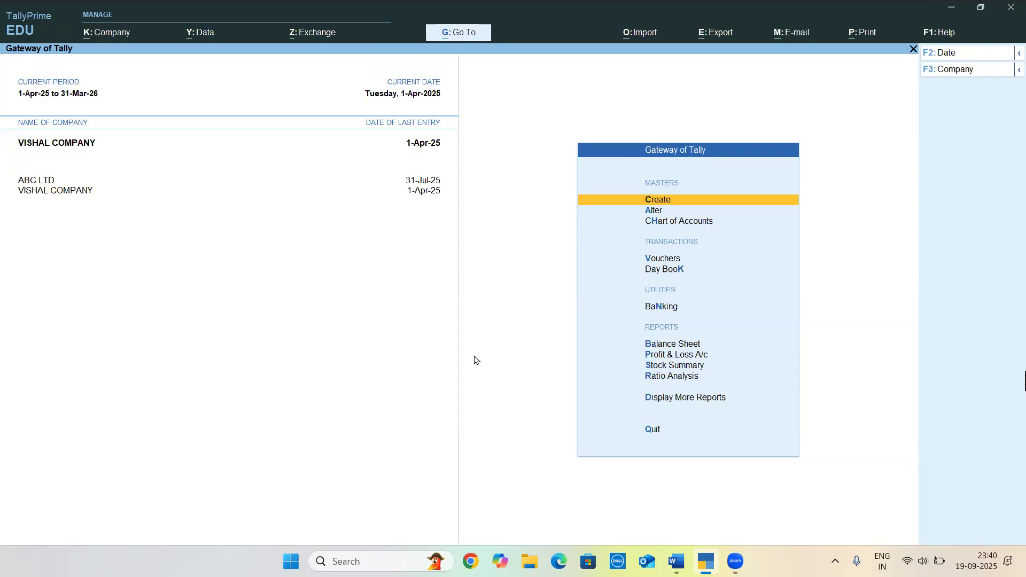
Open the master alteration list and look through its accounting masters down to Stock Category
key(Down)
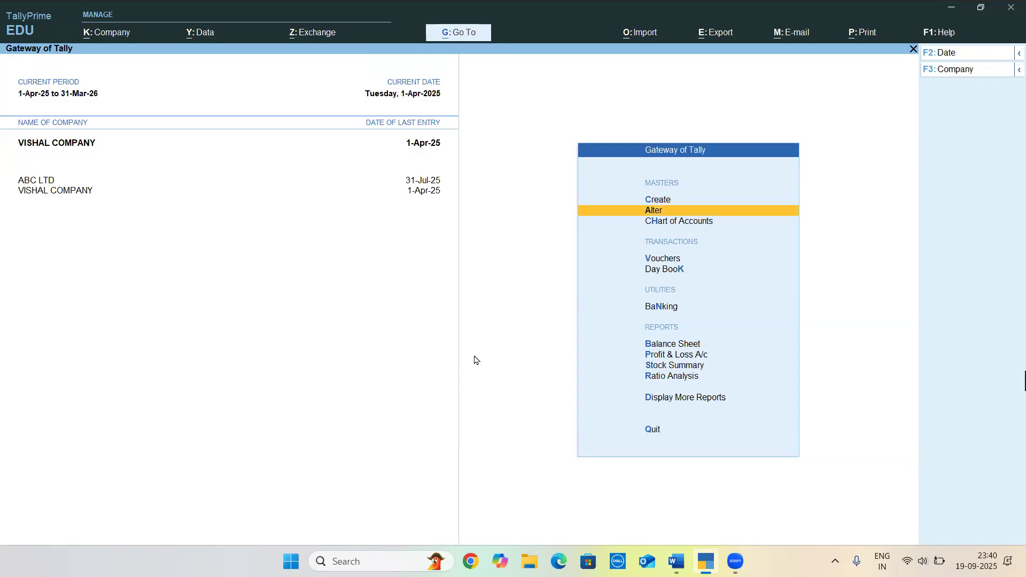
key(Return)
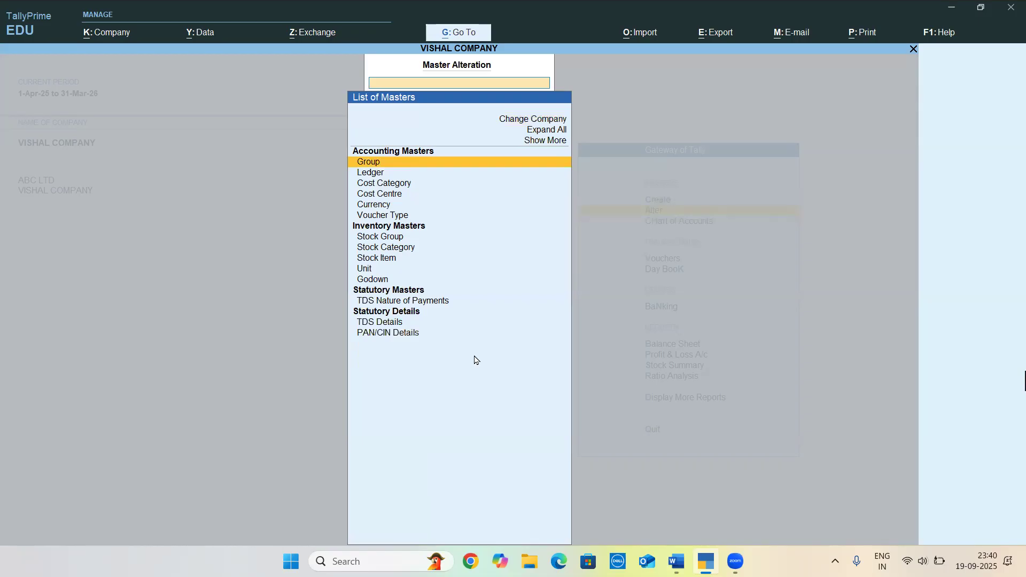
key(Down)
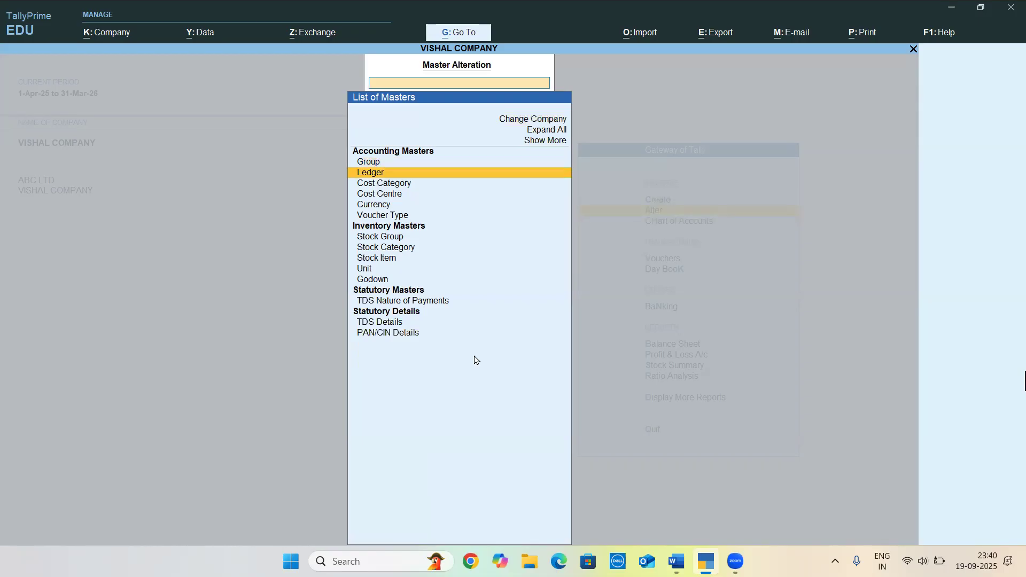
key(Down)
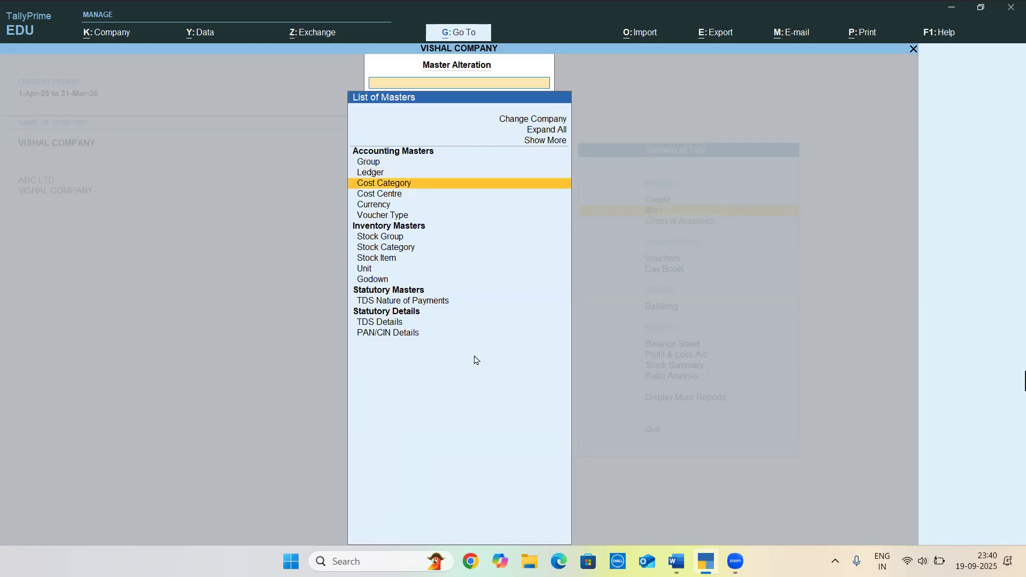
key(Down)
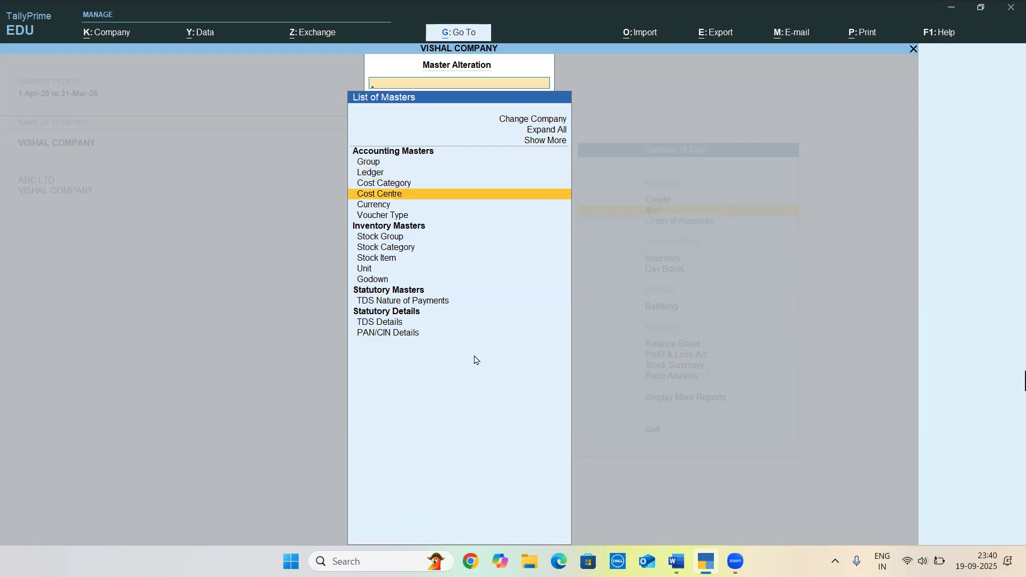
key(Down)
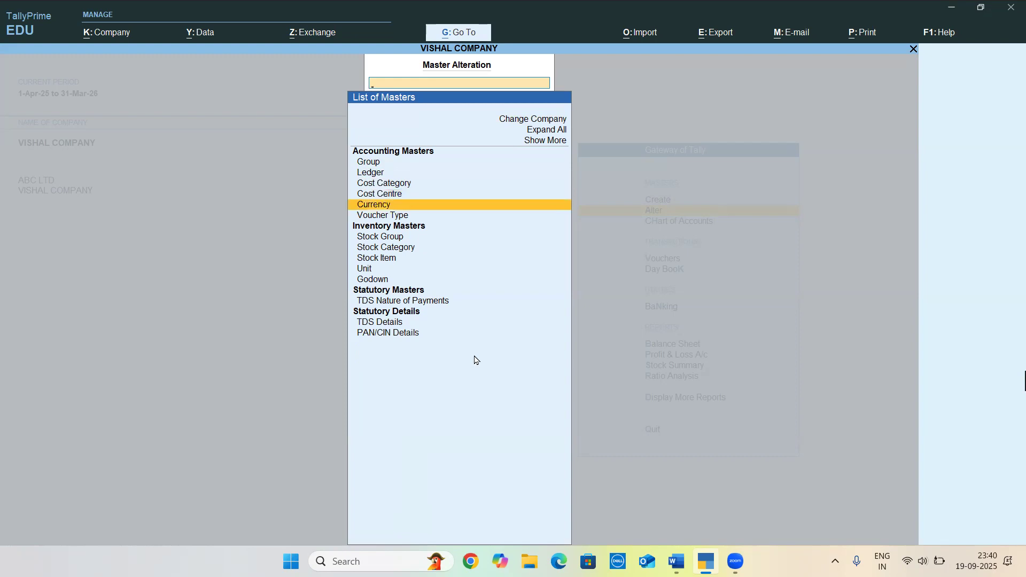
key(Down)
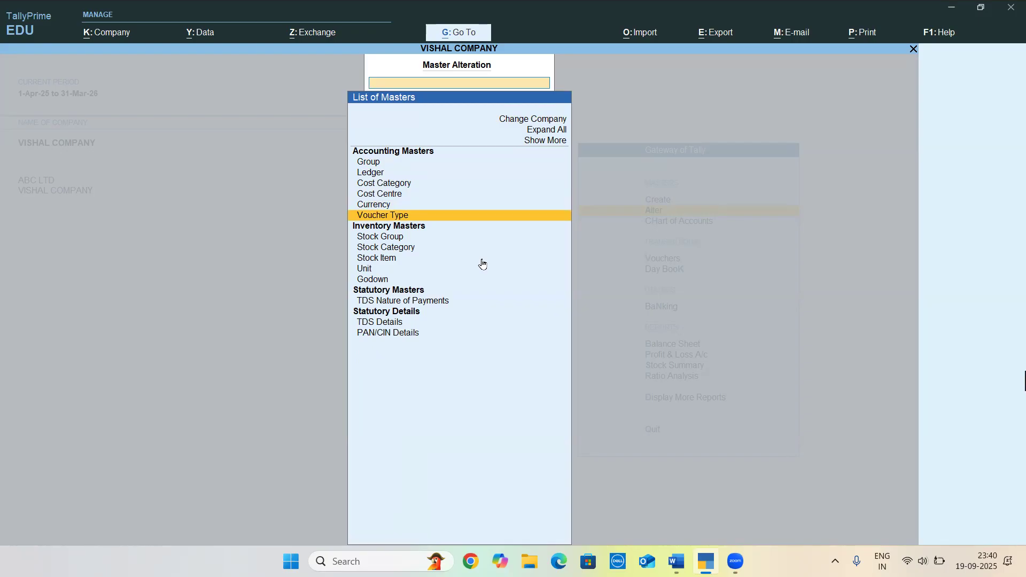
key(Down)
key(Down)
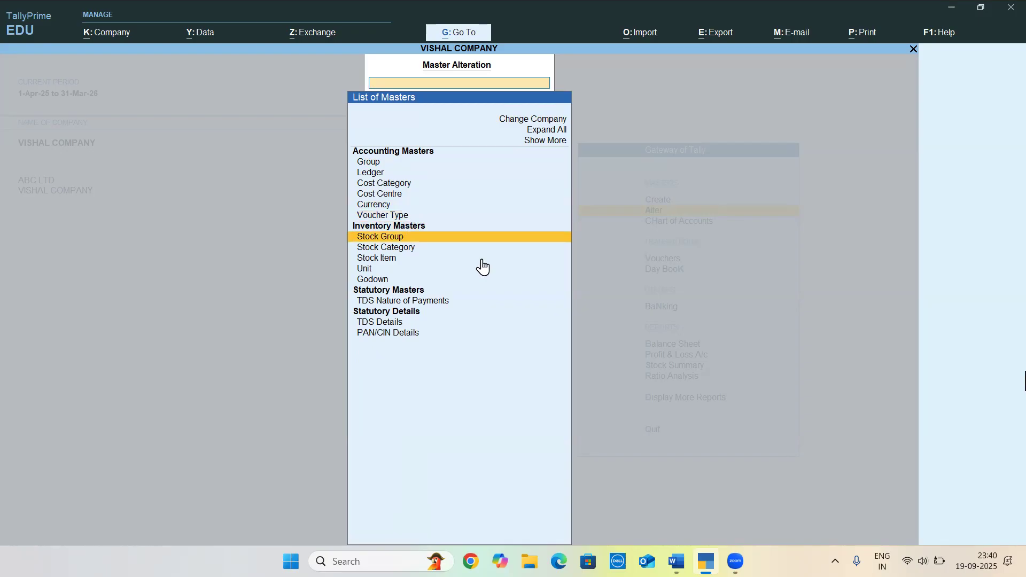
key(Down)
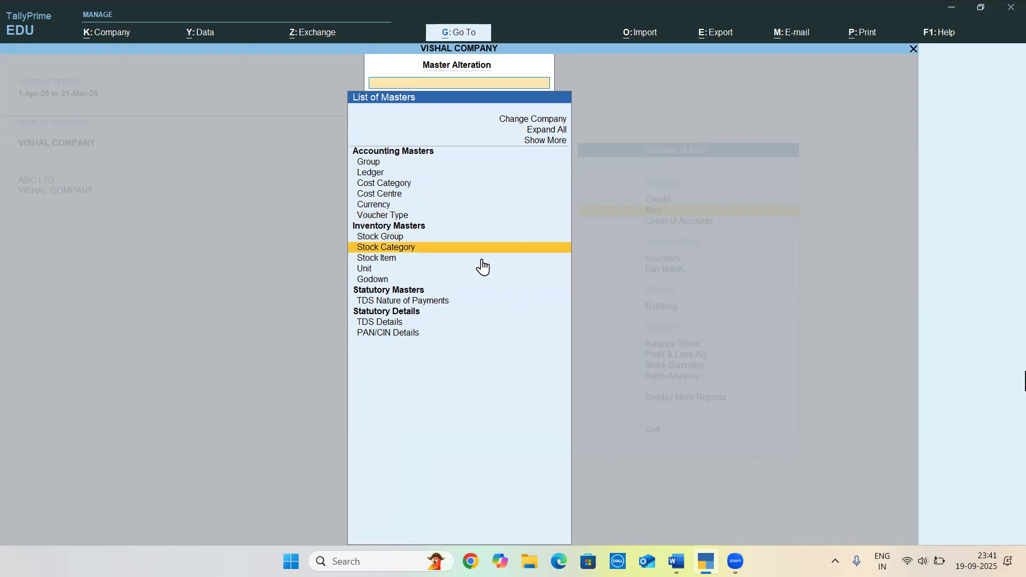
Expand the master alteration list to show more masters and the inactive ones
key(Up)
key(Up)
key(Up)
key(Up)
key(Up)
key(Up)
key(Up)
key(Up)
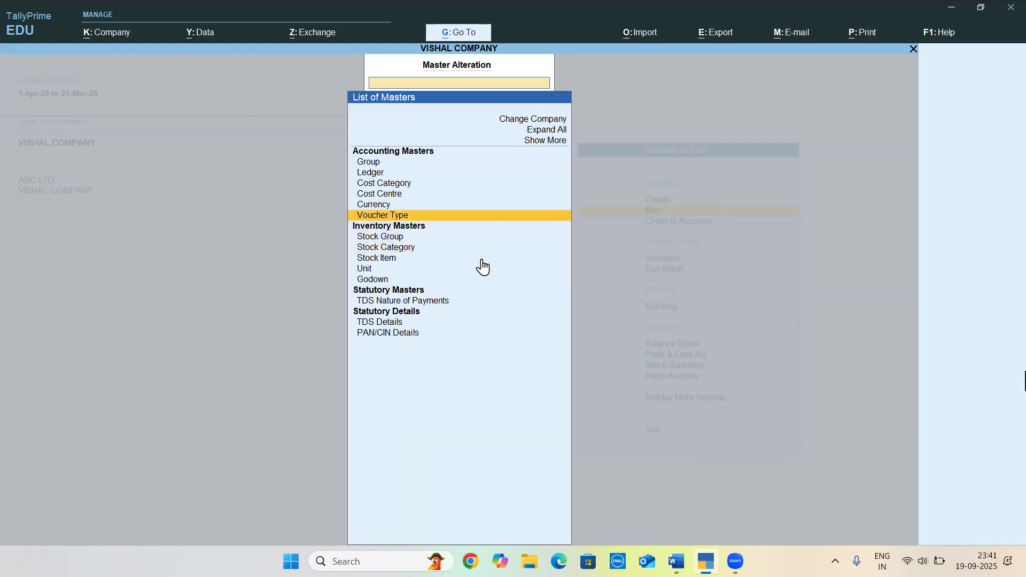
key(Return)
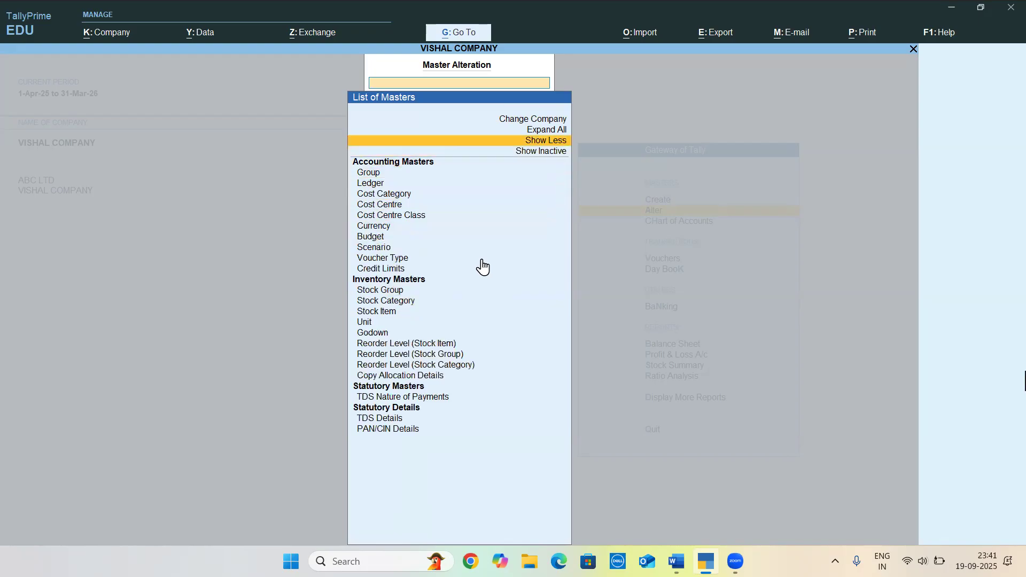
key(Down)
key(Return)
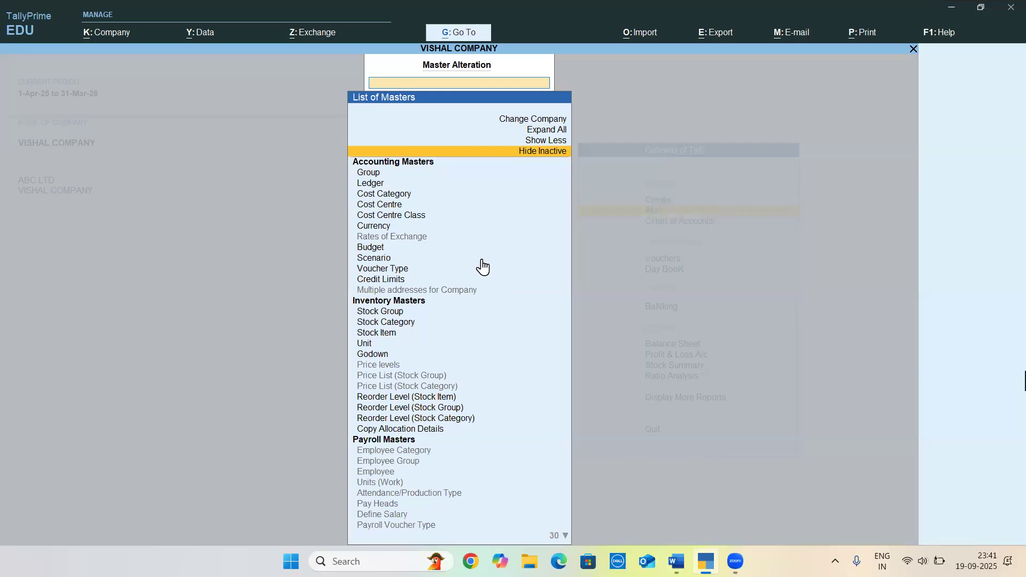
Leave the master alteration list and quit TallyPrime
key(Escape)
key(Escape)
key(Escape)
key(Escape)
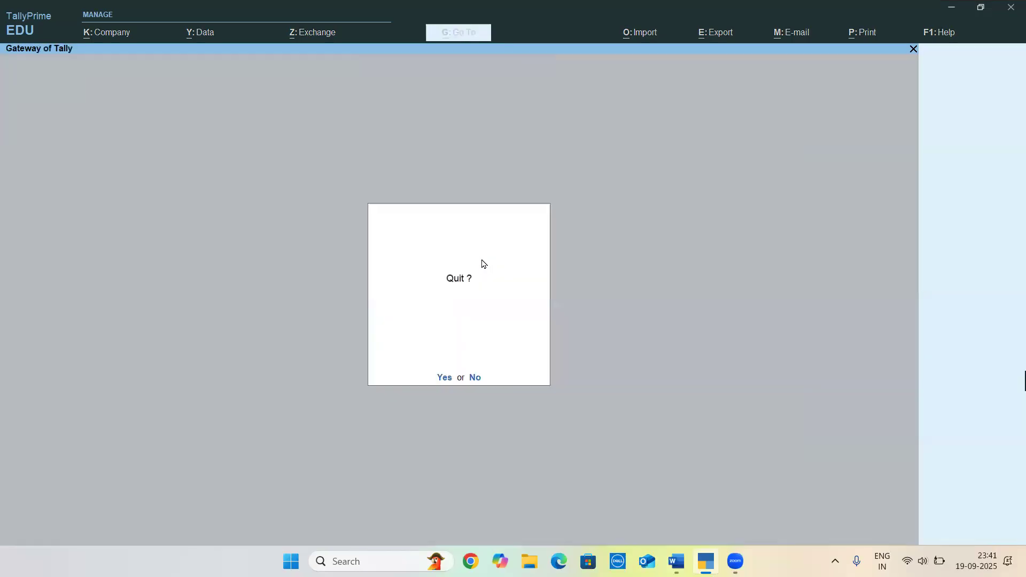
key(Return)
Review the Word document's company creation details, ledger opening balances, bill-wise details and Stock Details instructions
scroll(556, 262, up, 3)
scroll(555, 262, up, 10)
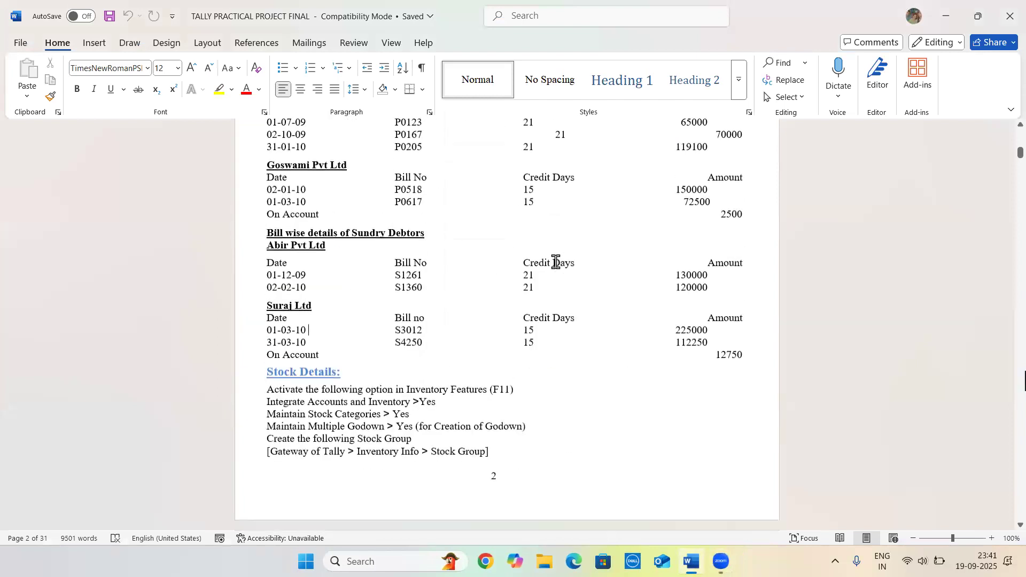
scroll(555, 261, up, 10)
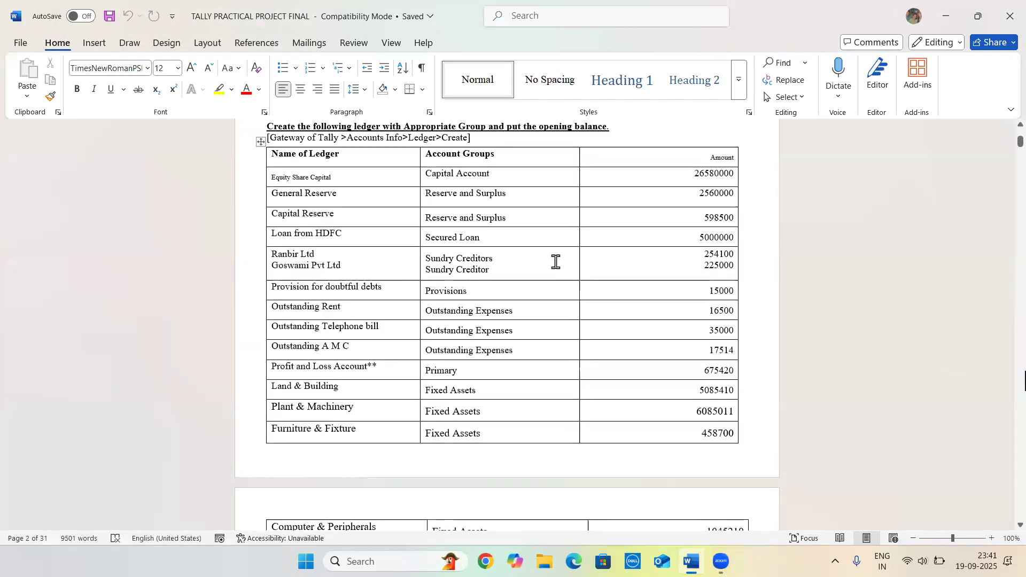
scroll(556, 262, down, 1)
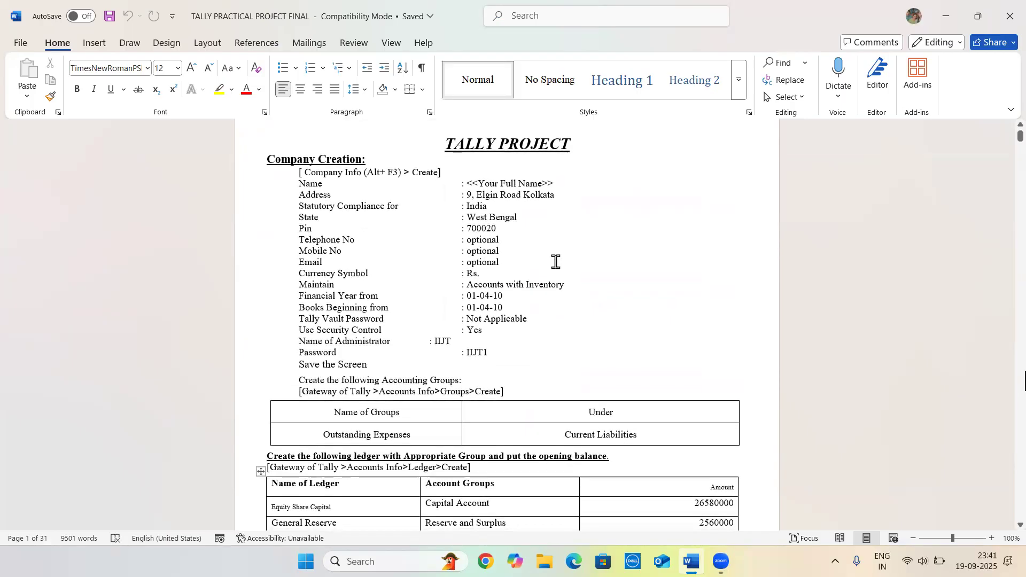
scroll(556, 262, down, 10)
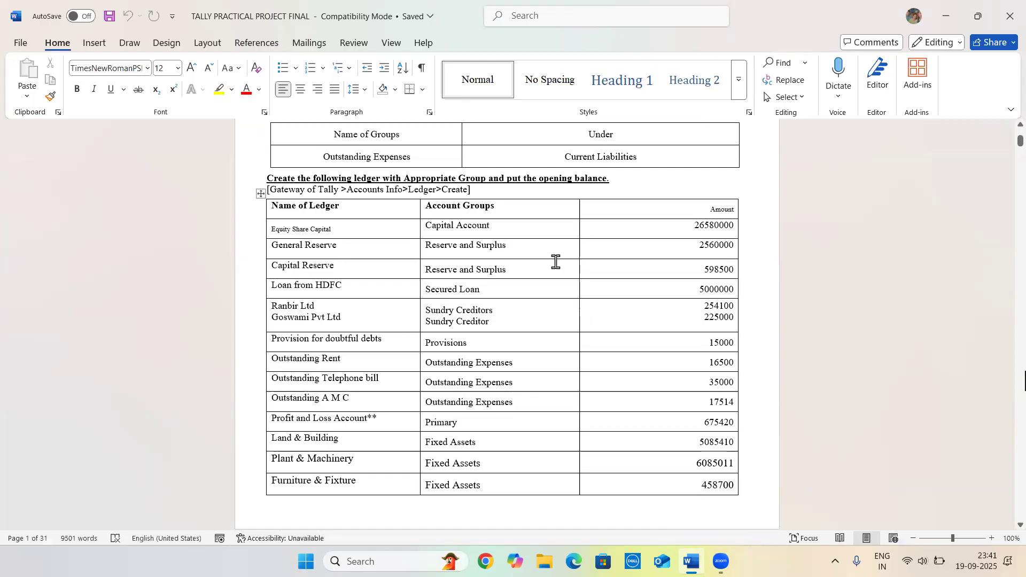
scroll(556, 262, down, 14)
scroll(555, 262, down, 1)
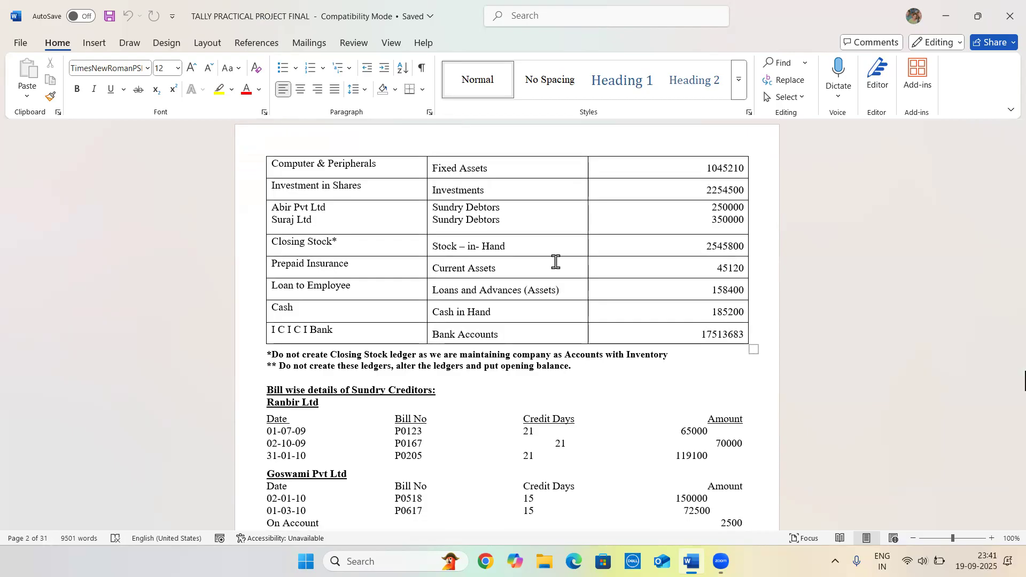
scroll(556, 262, down, 3)
scroll(556, 262, down, 4)
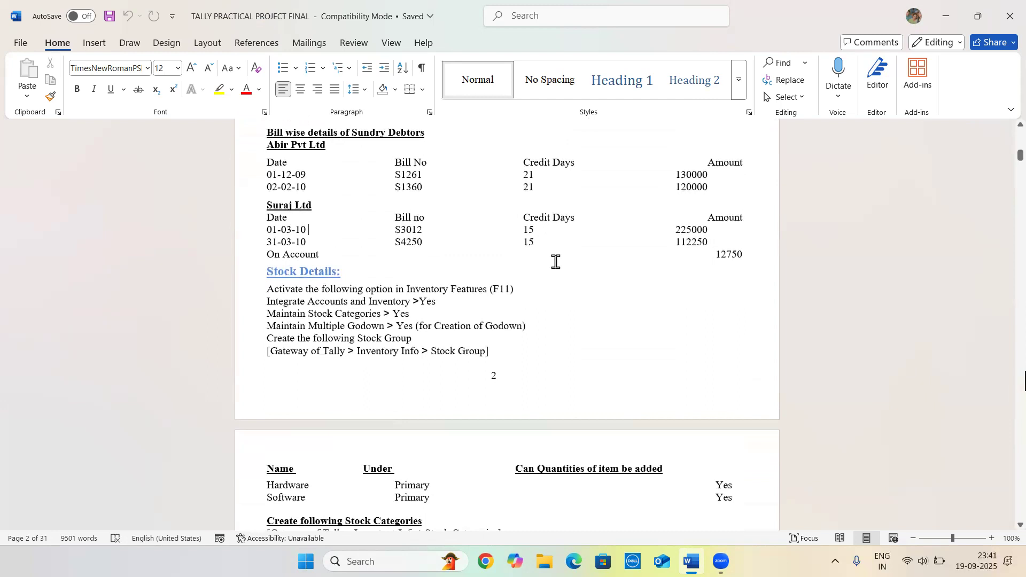
scroll(556, 262, up, 1)
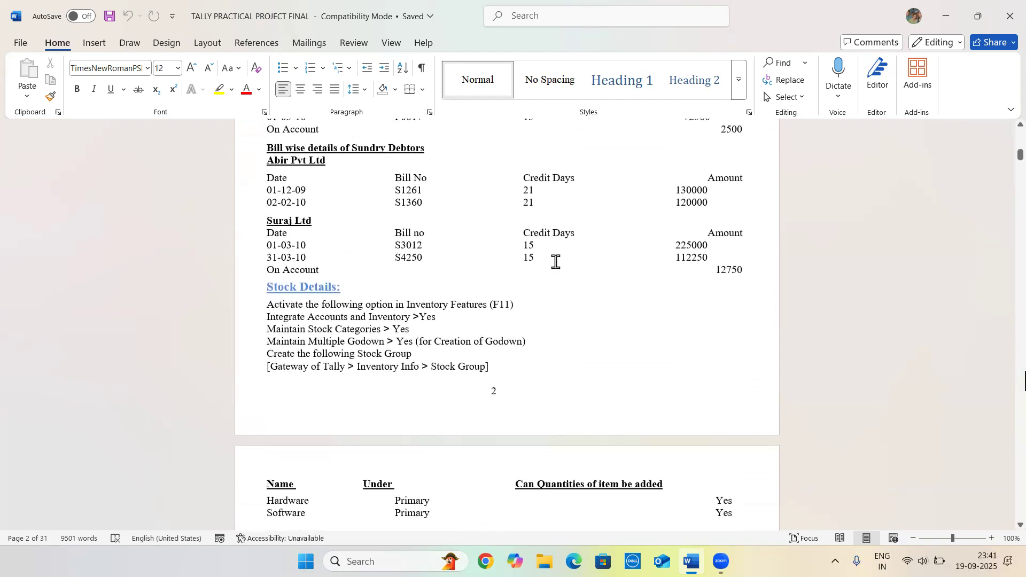